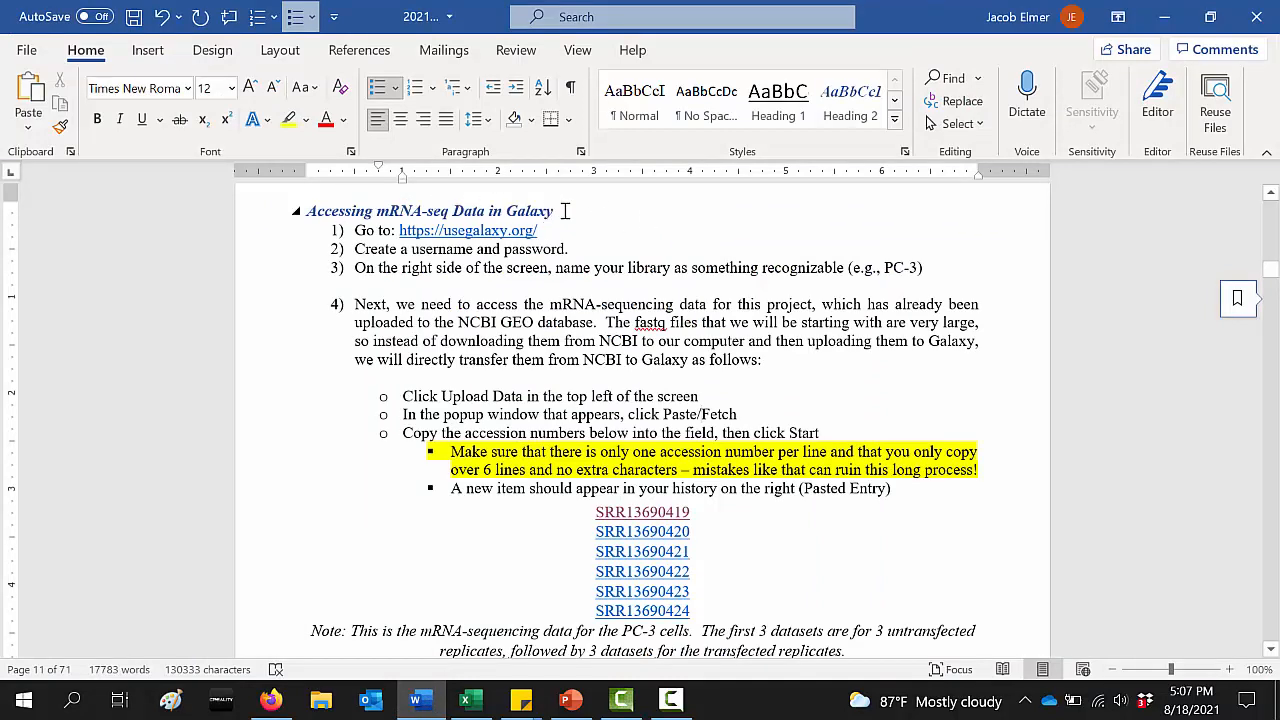
pyautogui.click(565, 211)
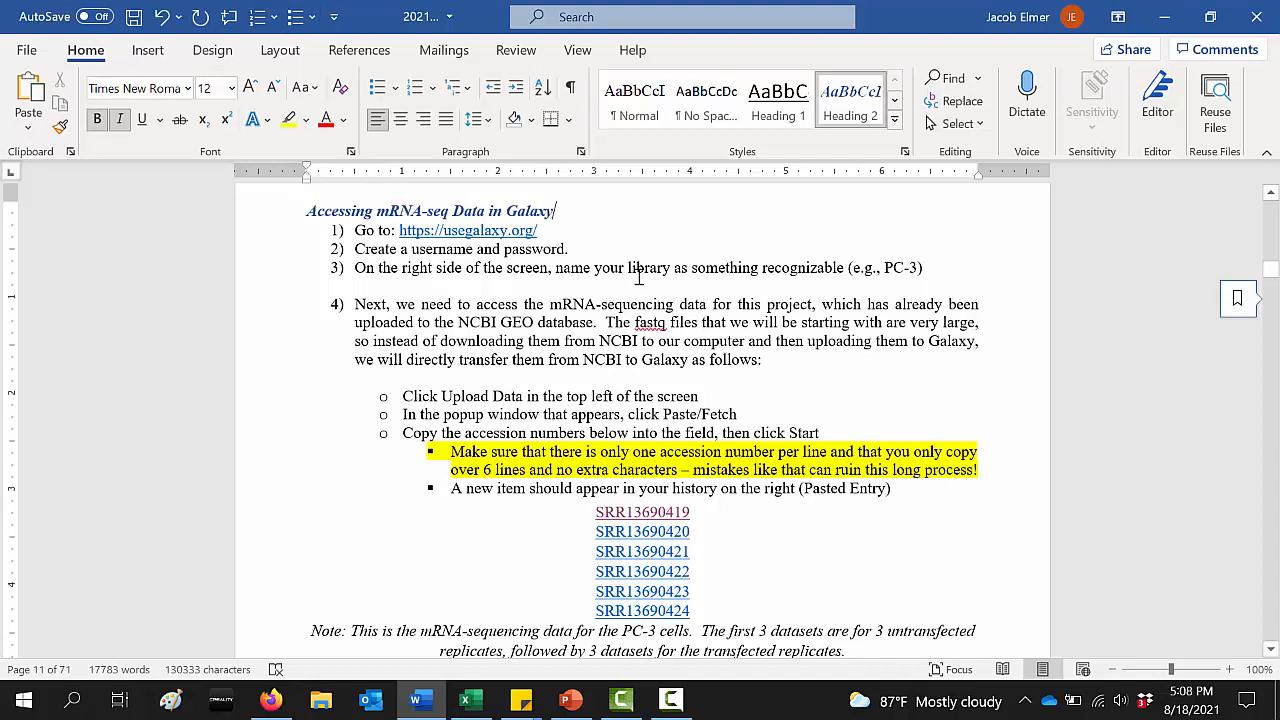
pyautogui.click(389, 229)
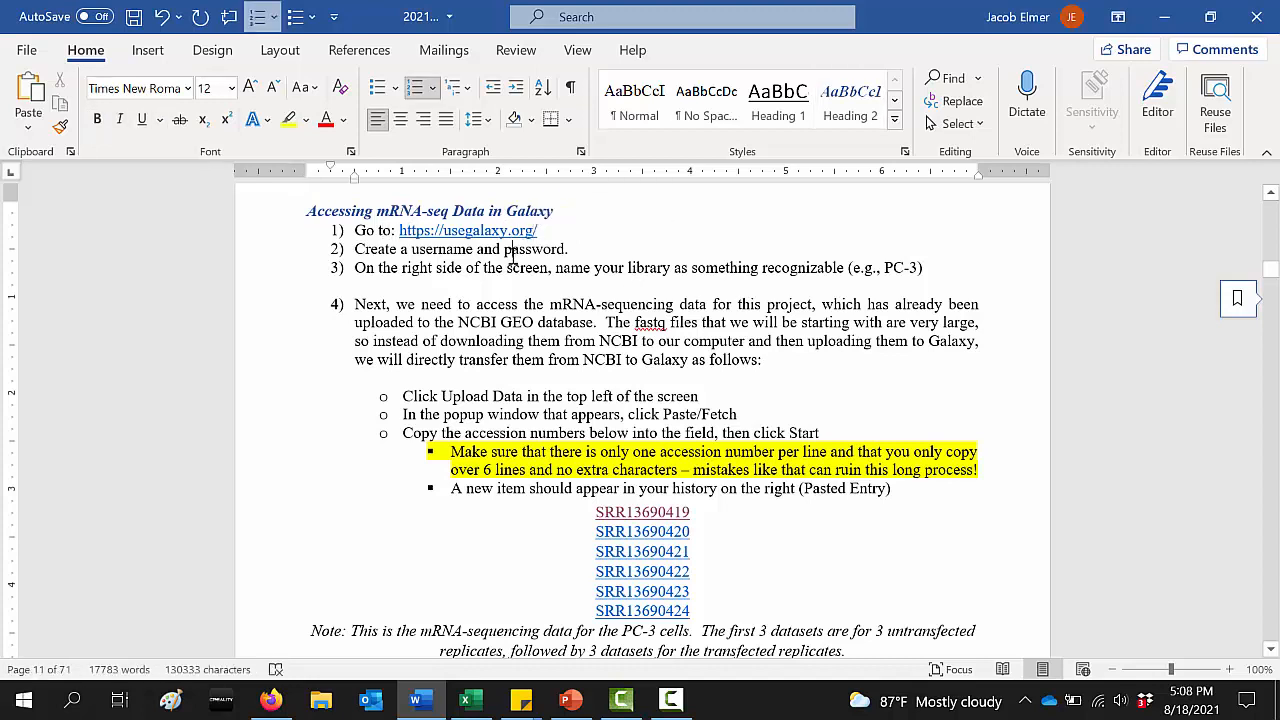
pyautogui.click(568, 250)
# Switch to Galaxy in Firefox and rename the unnamed history as PC3
pyautogui.click(271, 700)
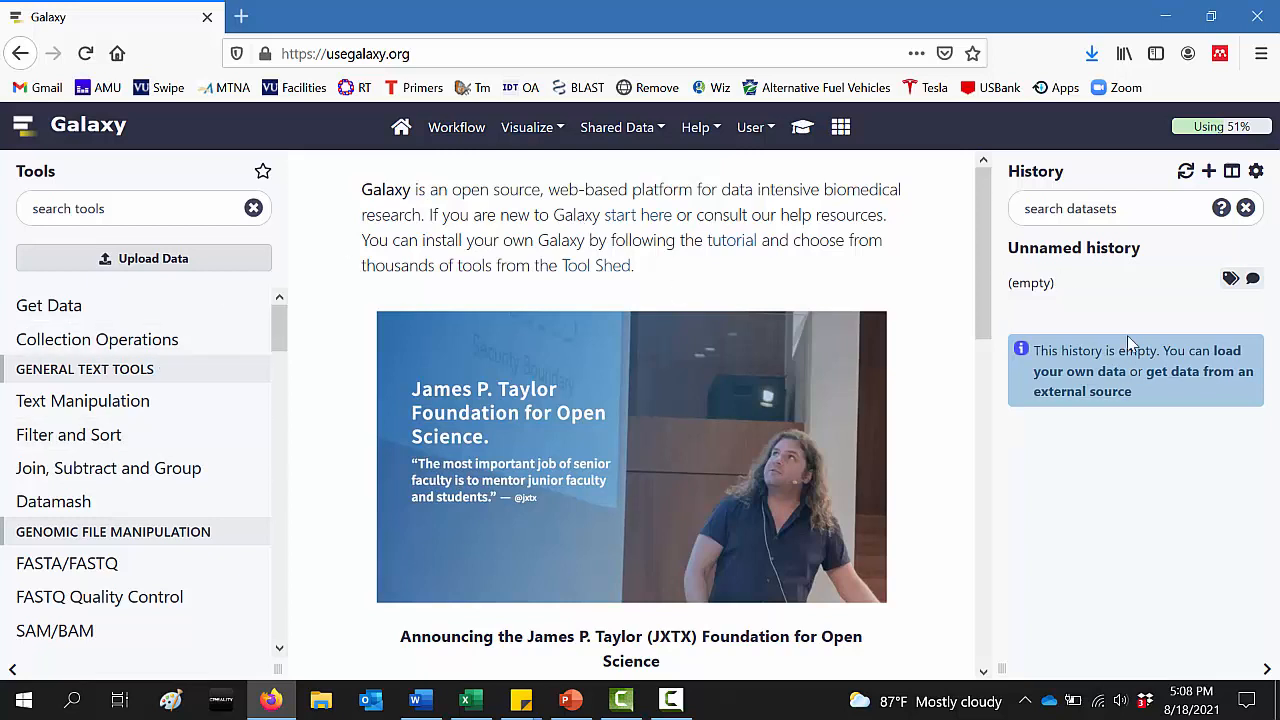
pyautogui.click(1060, 255)
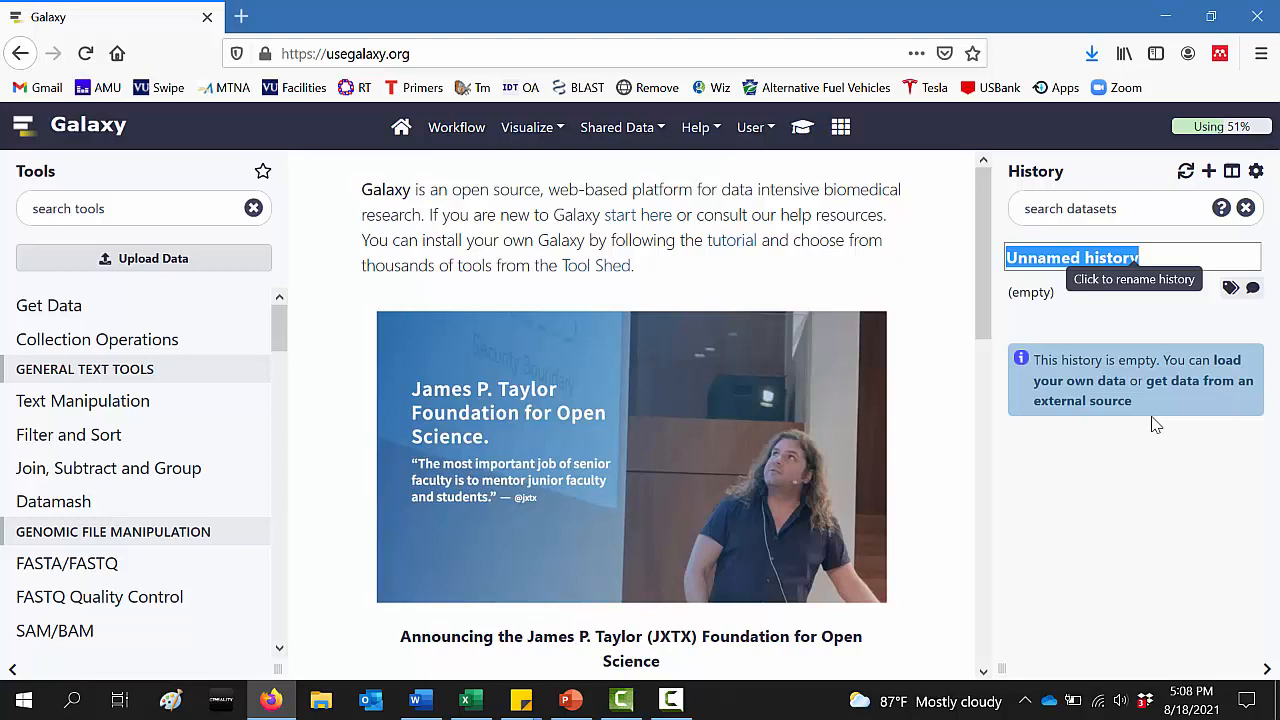
pyautogui.write('PC3')
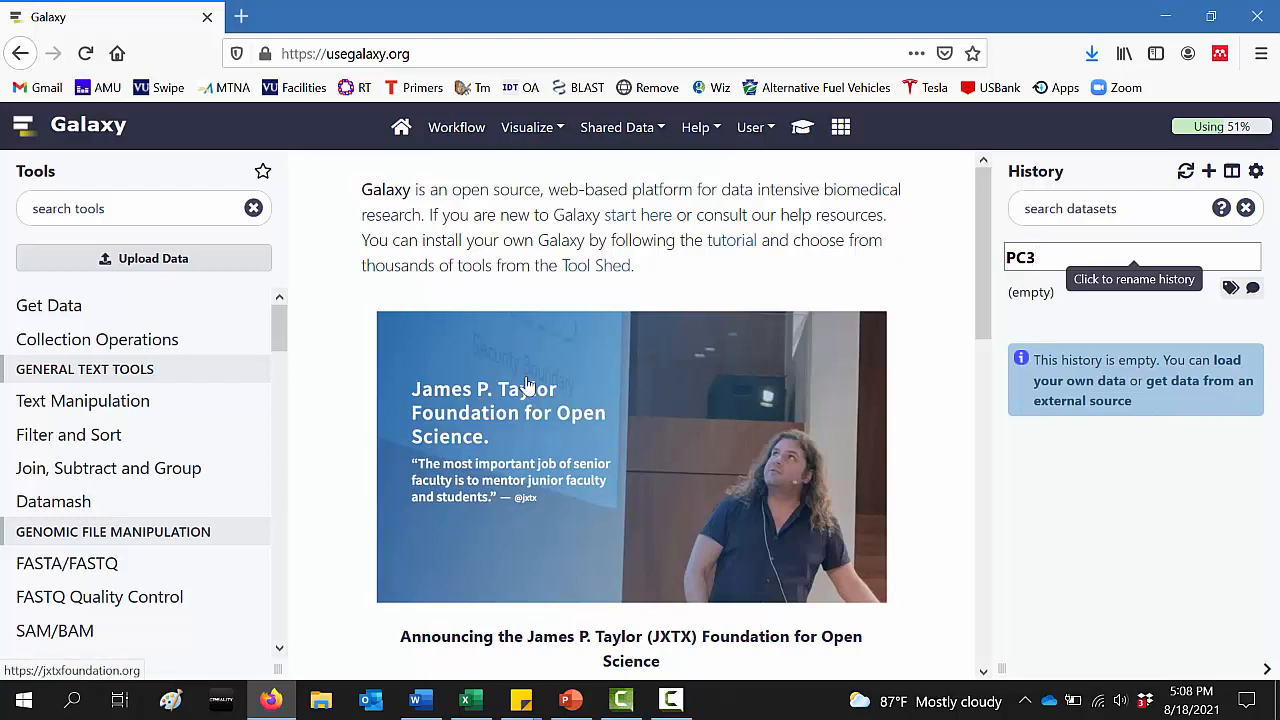
# Start a data upload with a new paste/fetch entry and make its content box ready for text
pyautogui.click(213, 265)
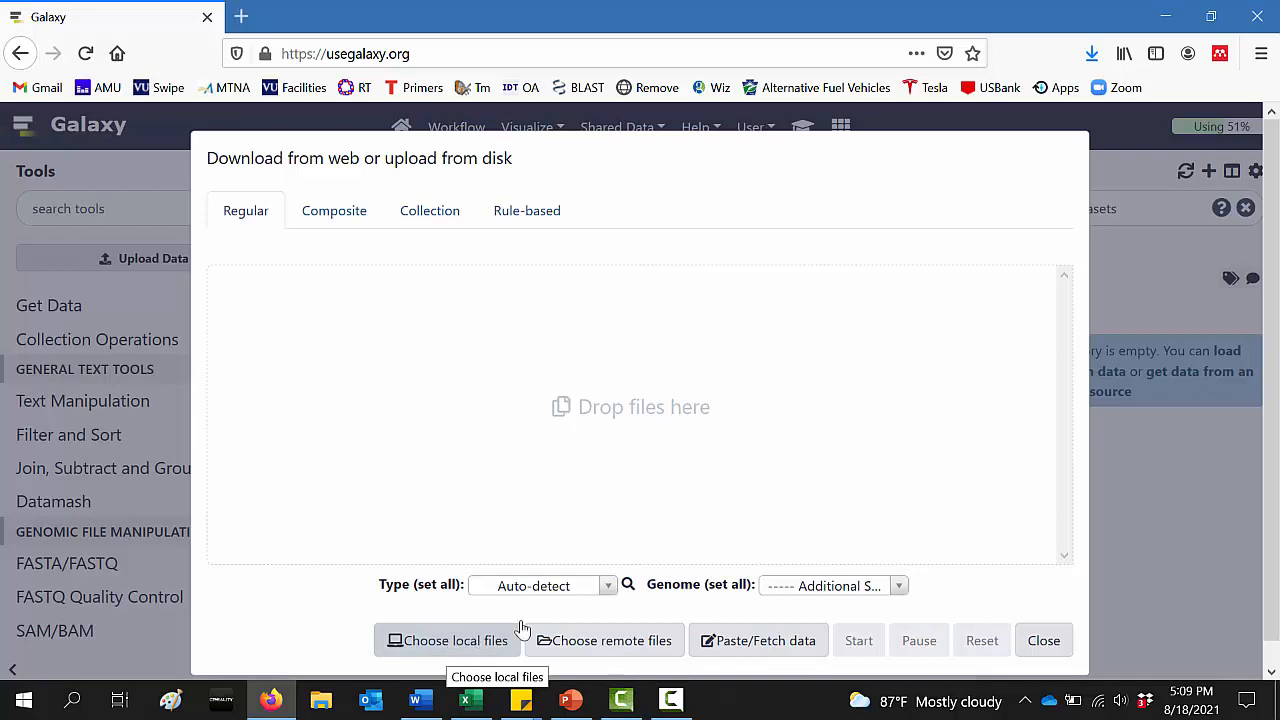
pyautogui.click(786, 659)
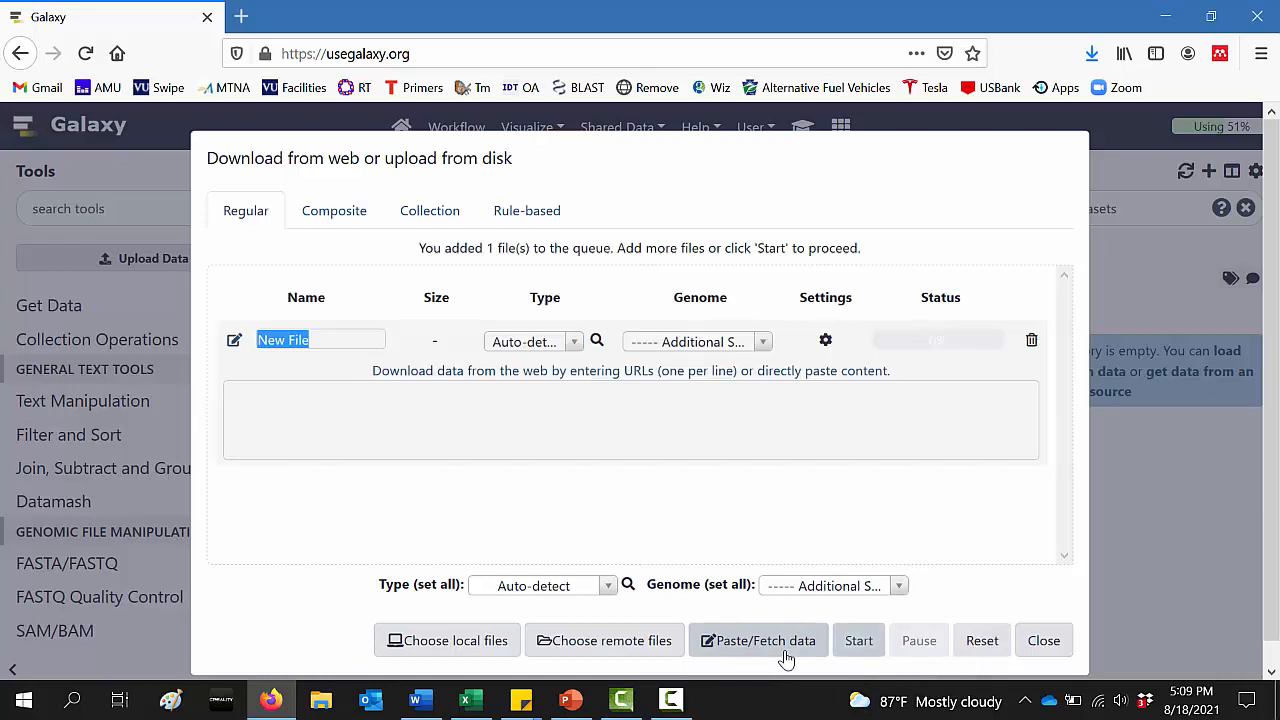
pyautogui.click(319, 416)
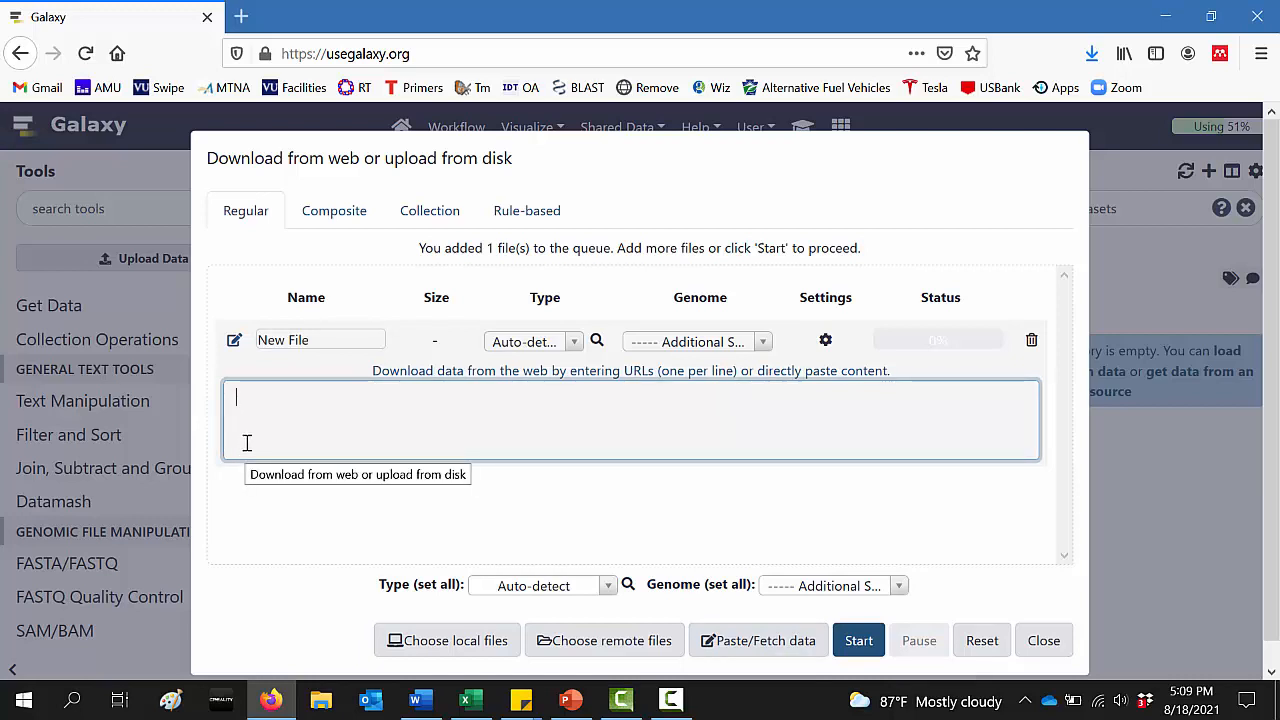
# Switch to the Word protocol and review the SRR accession list, first the three untransfected runs, then the three transfected ones
pyautogui.click(415, 700)
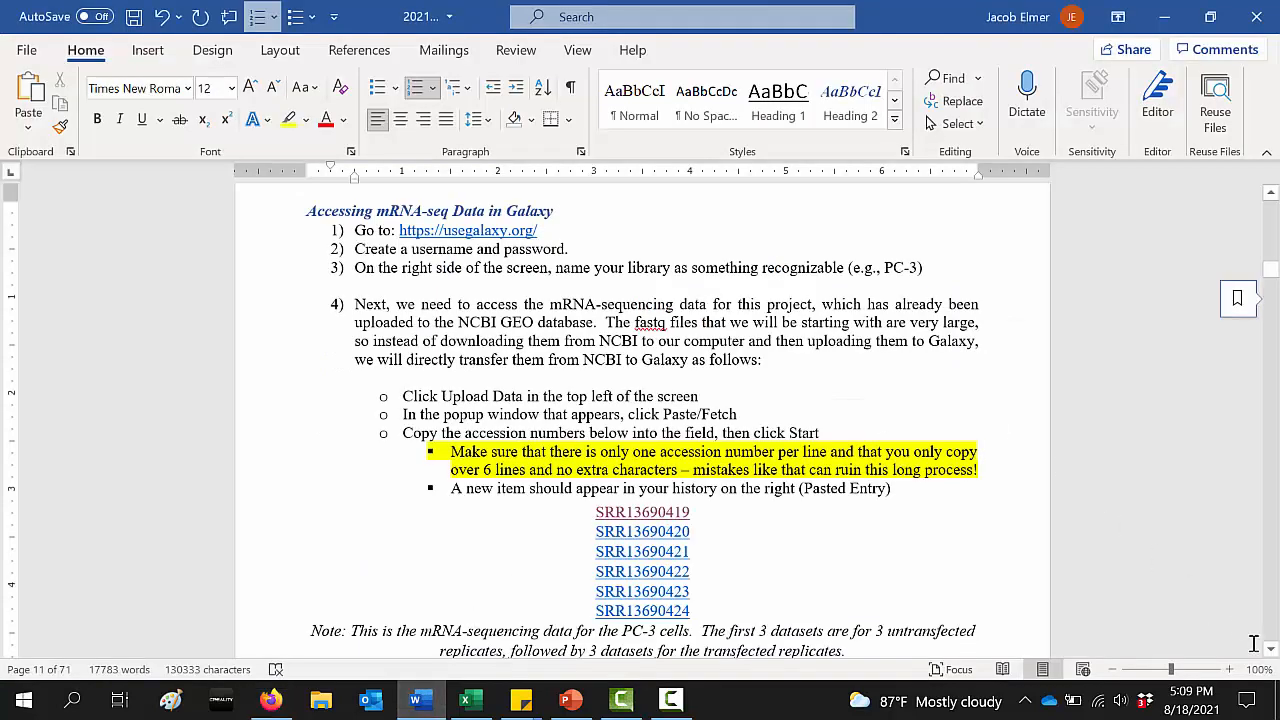
pyautogui.click(1271, 649)
pyautogui.click(1271, 650)
pyautogui.click(1271, 650)
pyautogui.click(1271, 650)
pyautogui.click(1271, 650)
pyautogui.click(1271, 650)
pyautogui.moveTo(692, 483); pyautogui.dragTo(594, 386)
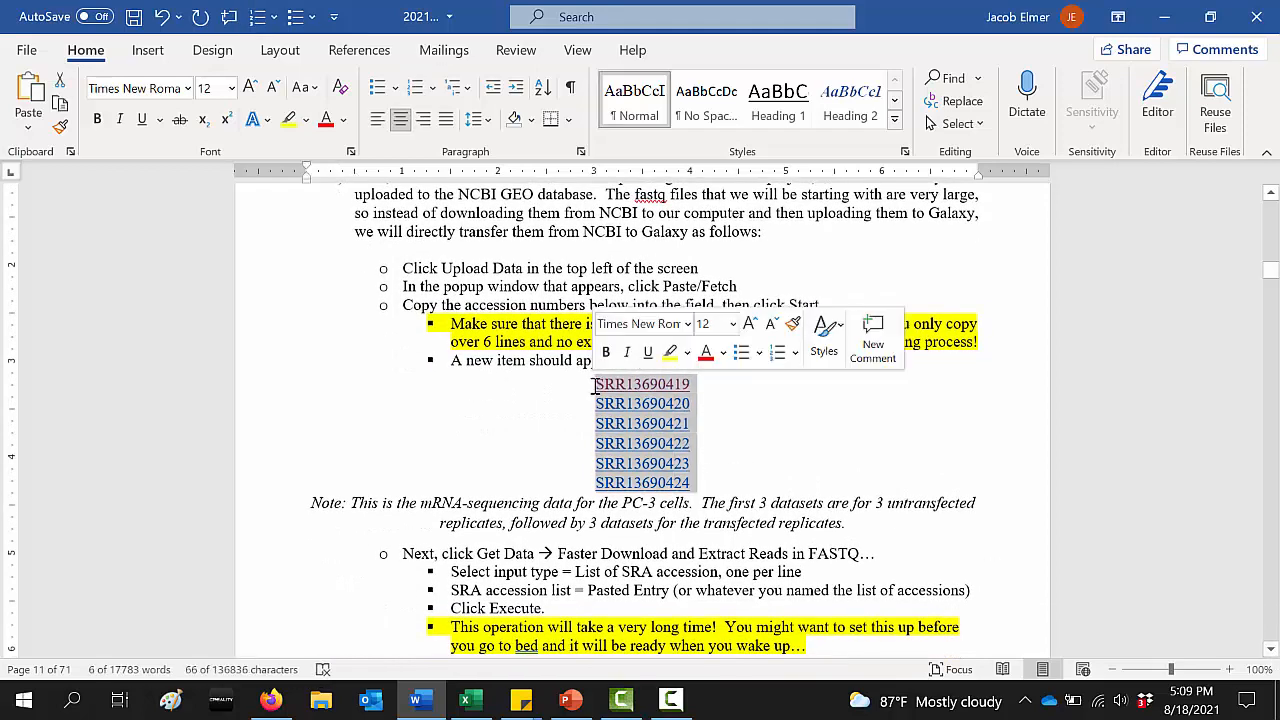
pyautogui.click(594, 386)
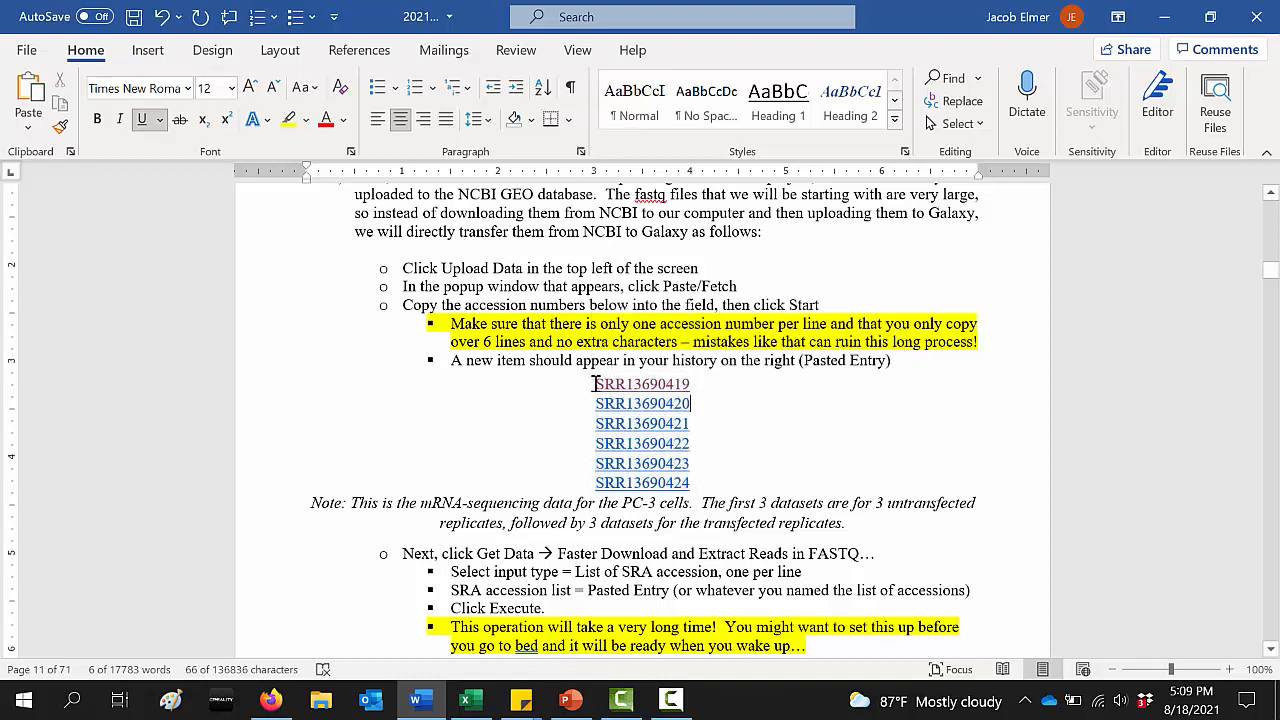
pyautogui.moveTo(596, 384); pyautogui.dragTo(702, 425)
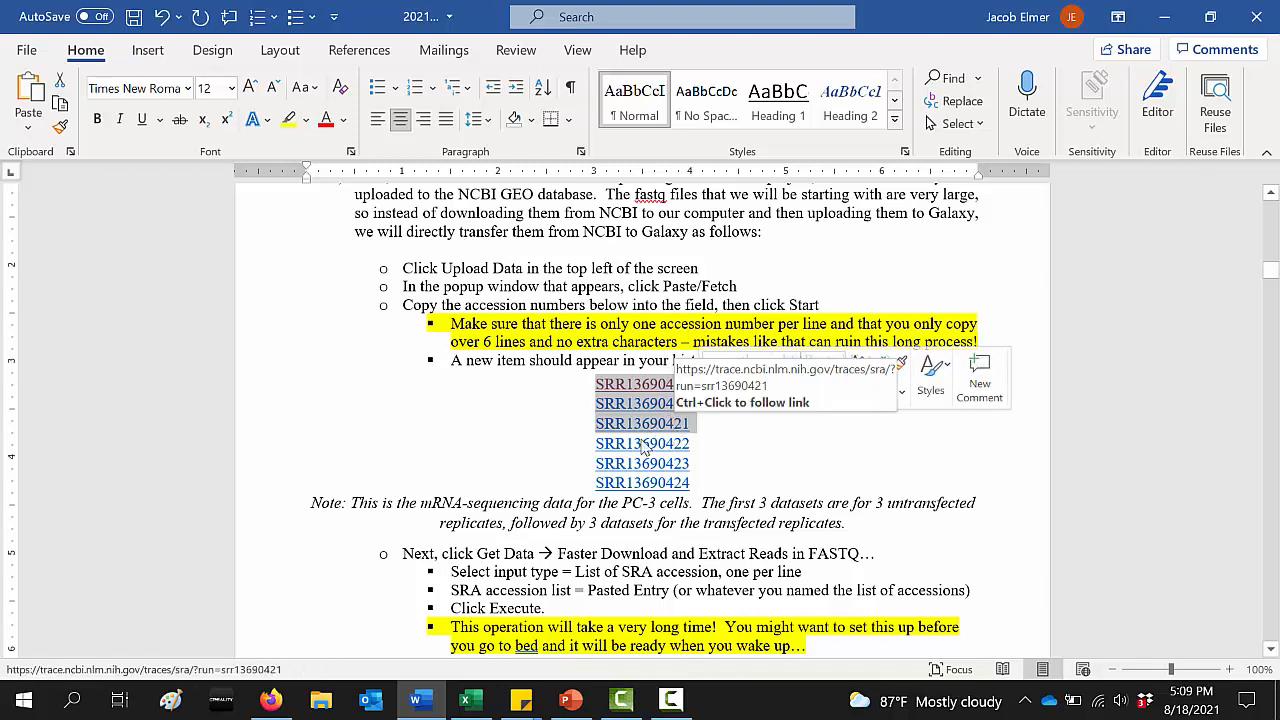
pyautogui.moveTo(596, 443); pyautogui.dragTo(693, 480)
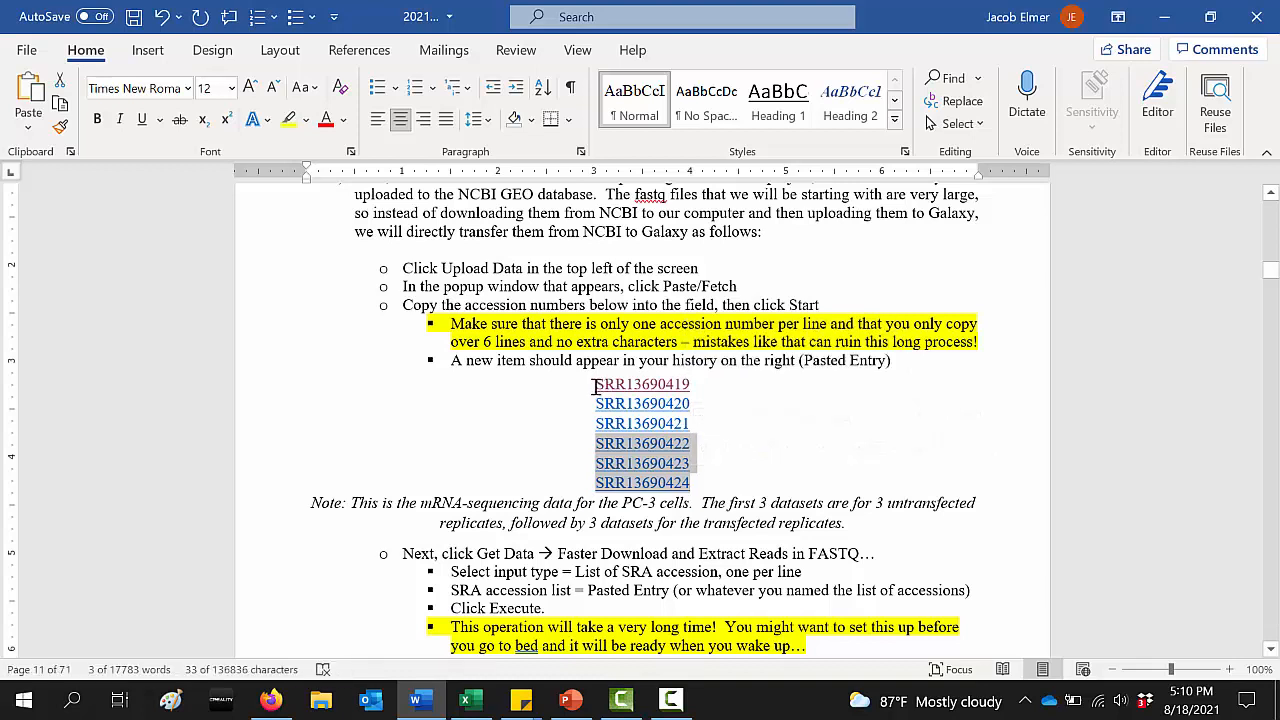
pyautogui.click(595, 386)
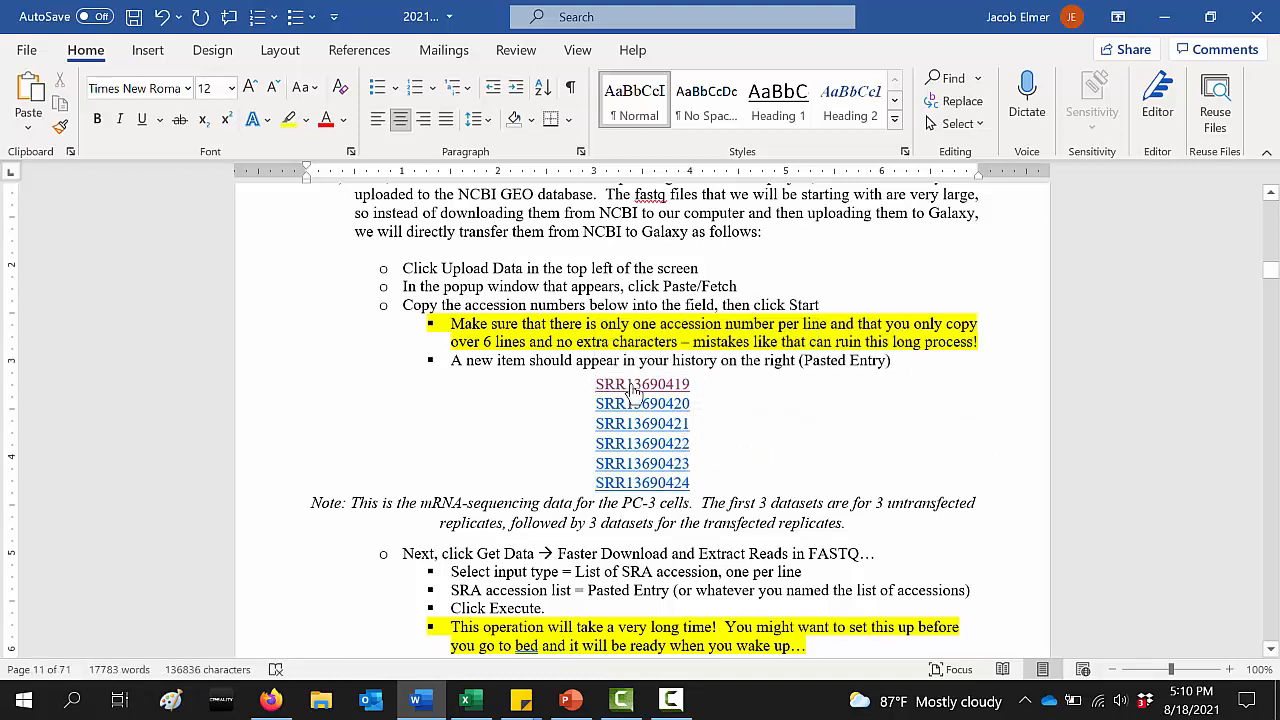
# Open the NCBI record linked from SRR13690419, examine its metadata, reads and analysis, and close the page
pyautogui.keyDown('ctrl'); pyautogui.click(634, 392); pyautogui.keyUp('ctrl')
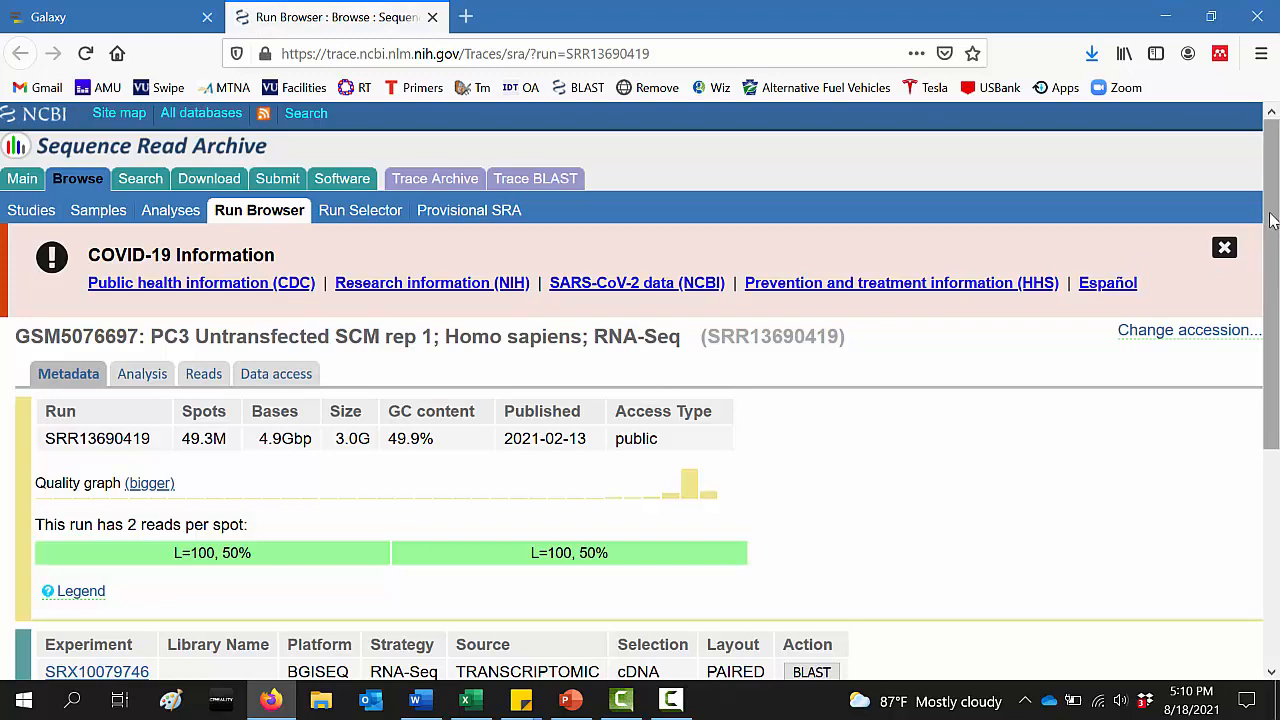
pyautogui.moveTo(1274, 226); pyautogui.dragTo(1274, 444)
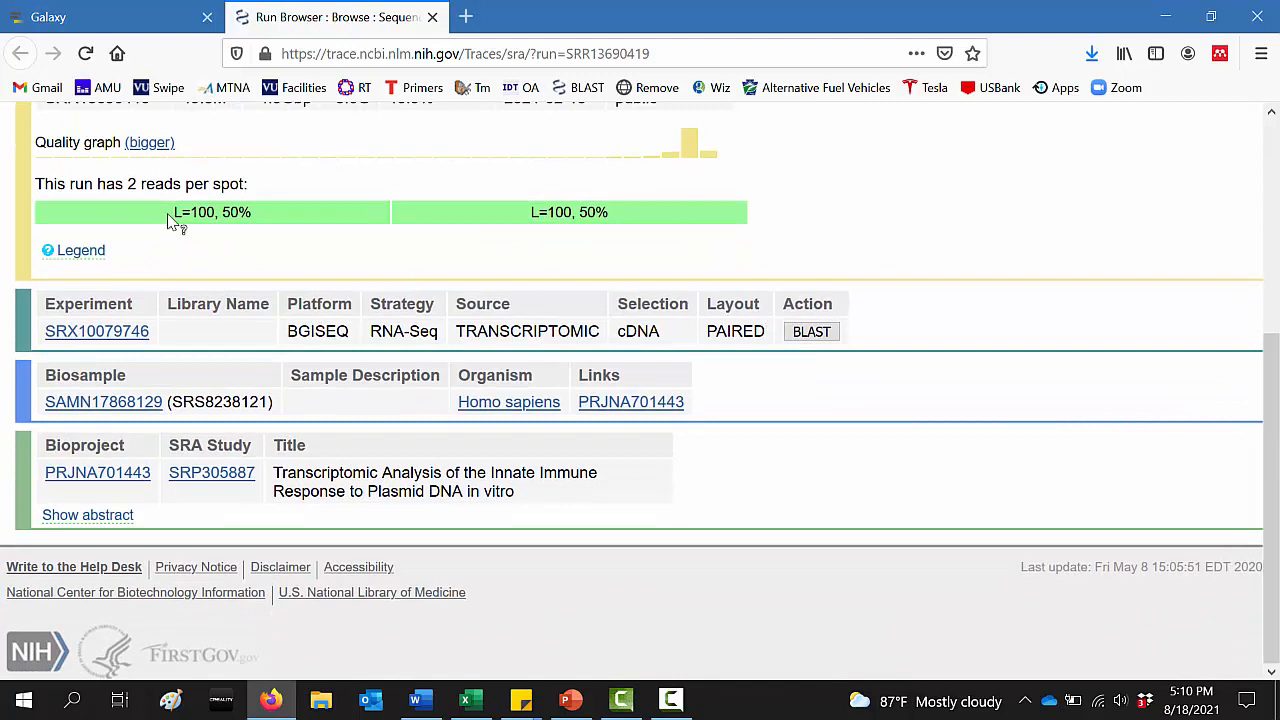
pyautogui.moveTo(203, 226)
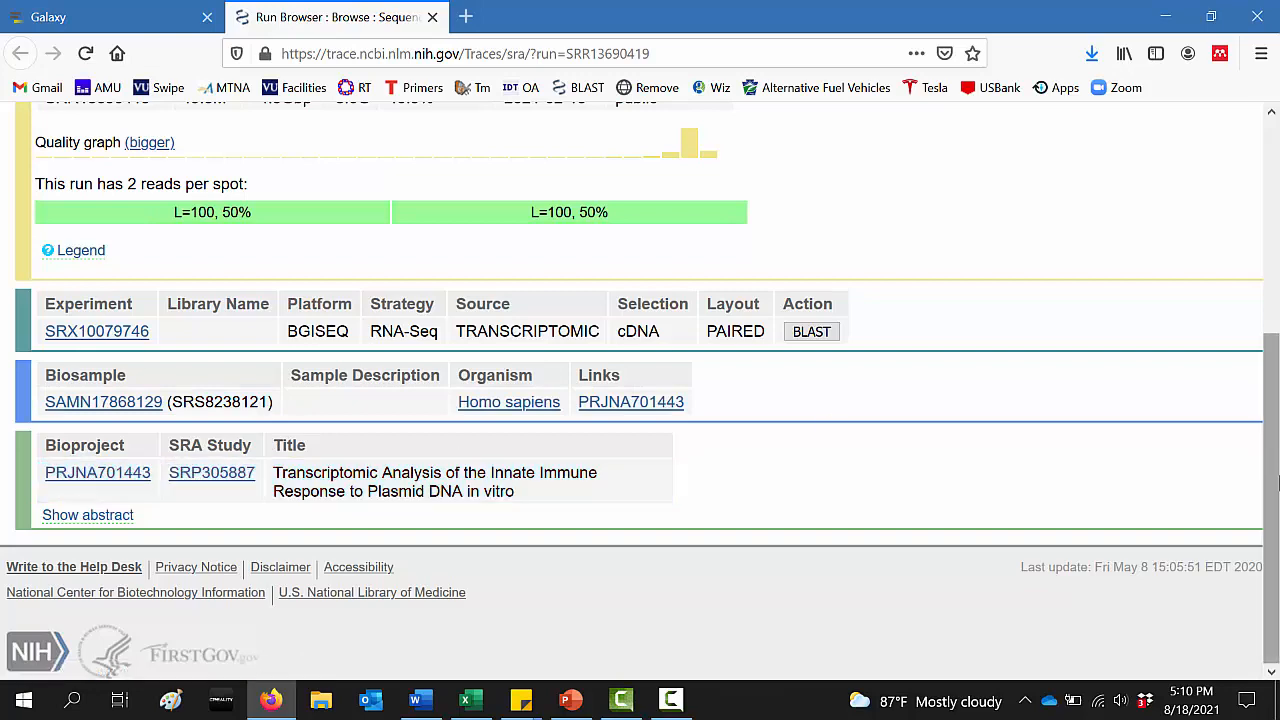
pyautogui.scroll(4, 1277, 511)
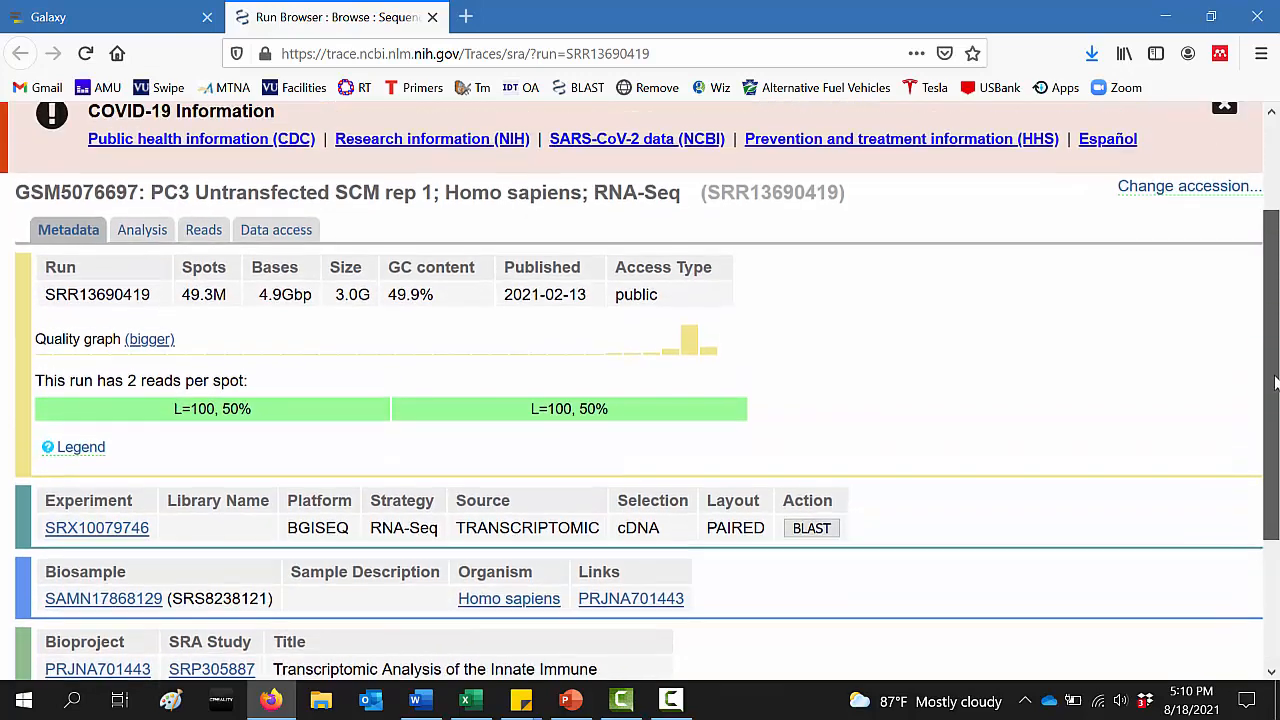
pyautogui.click(201, 242)
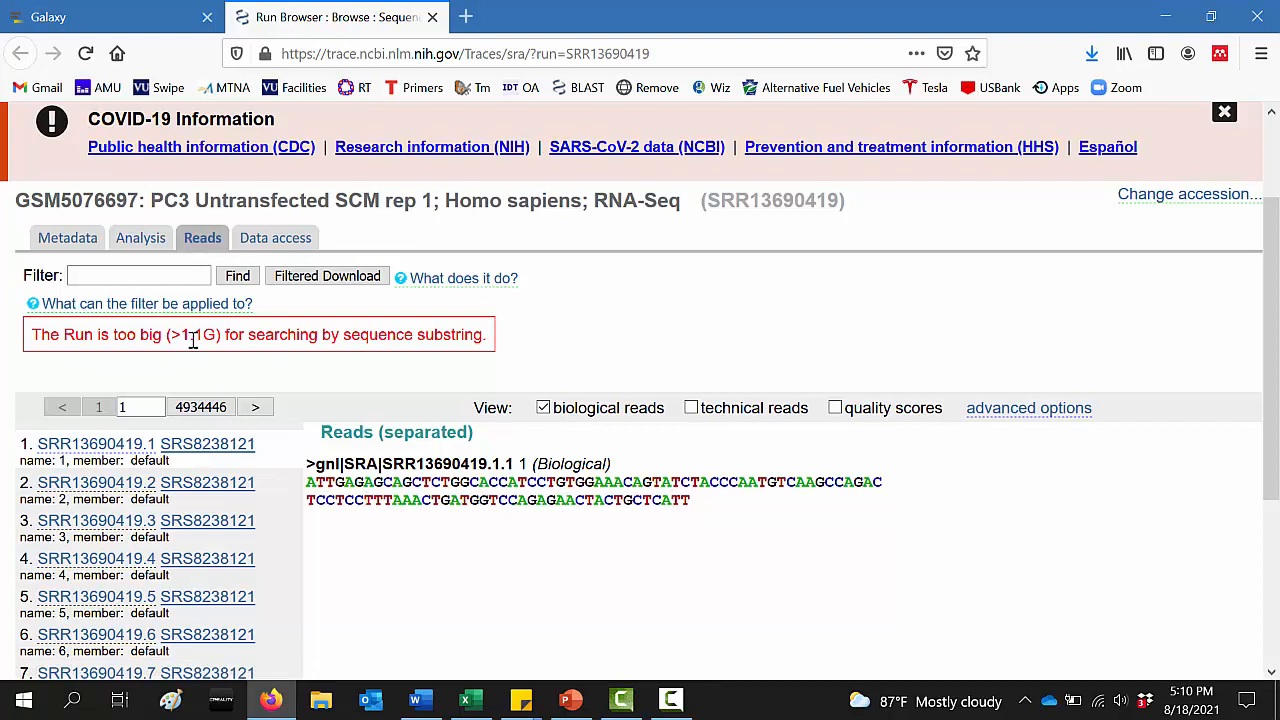
pyautogui.click(140, 238)
pyautogui.click(68, 240)
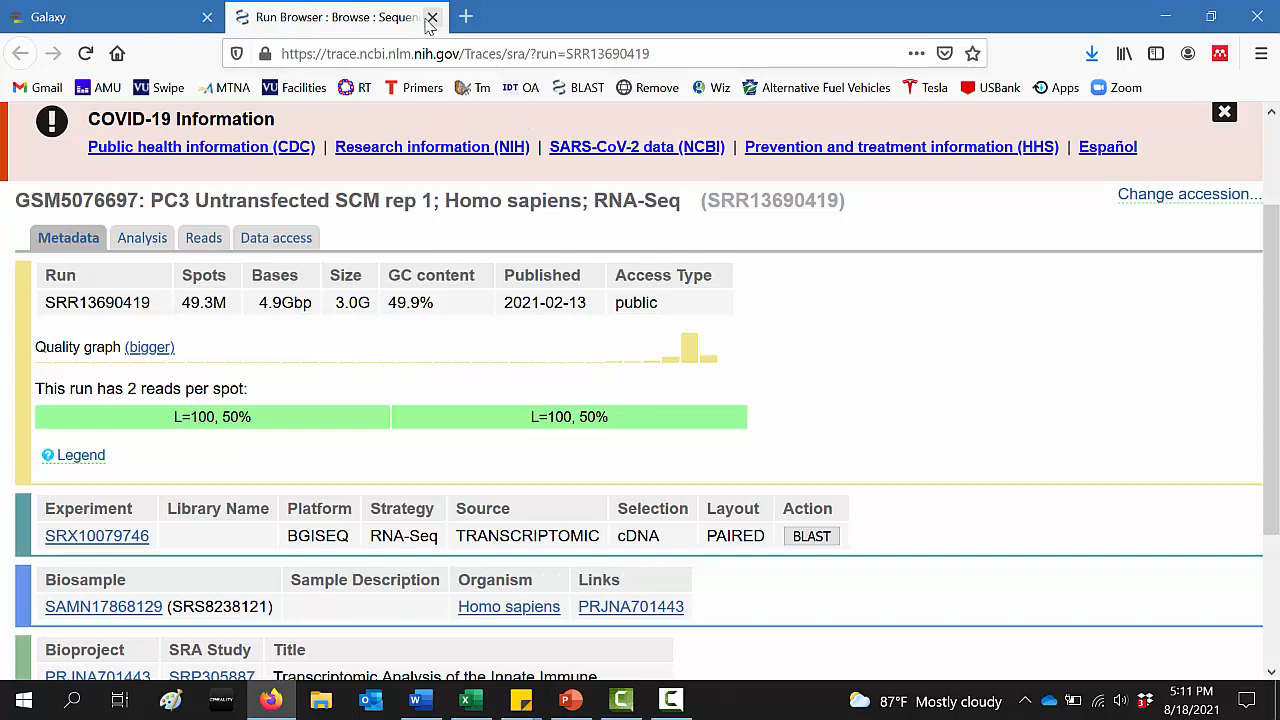
pyautogui.click(431, 18)
# Copy accession numbers SRR13690419 to SRR13690424 from the Word protocol into Galaxy's upload entry and remove the trailing empty line
pyautogui.click(418, 700)
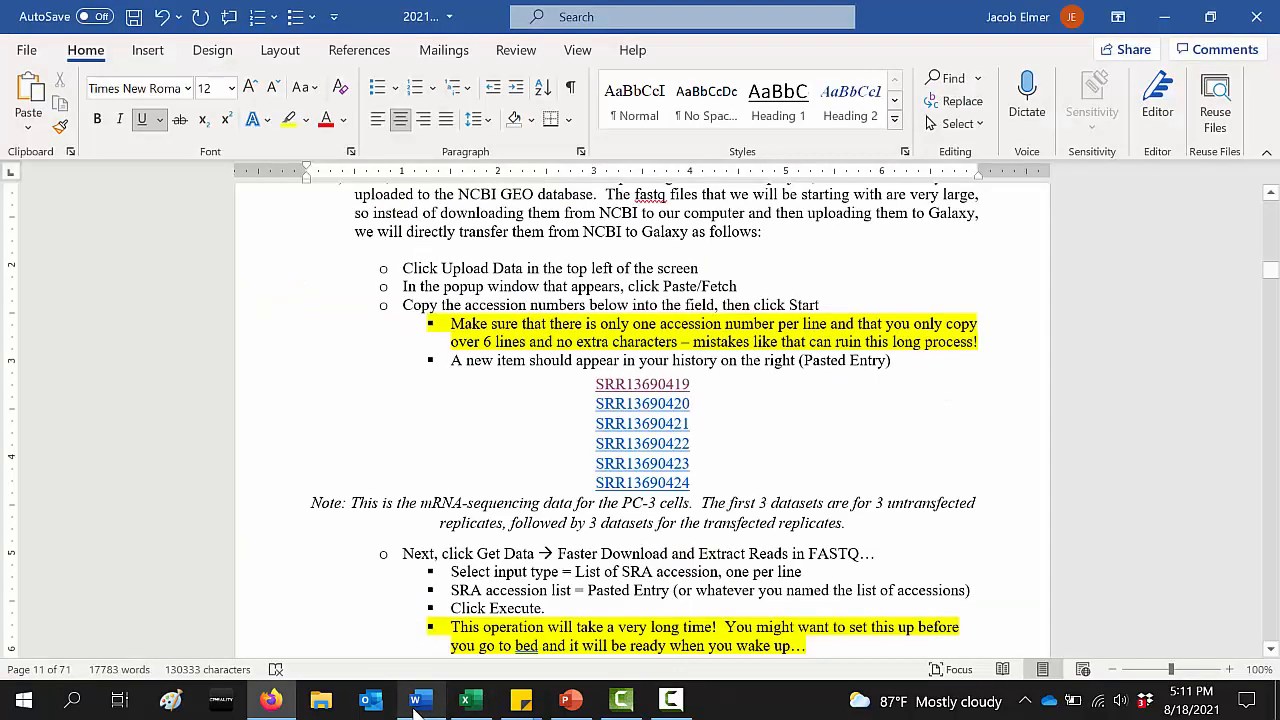
pyautogui.moveTo(595, 384); pyautogui.dragTo(695, 483)
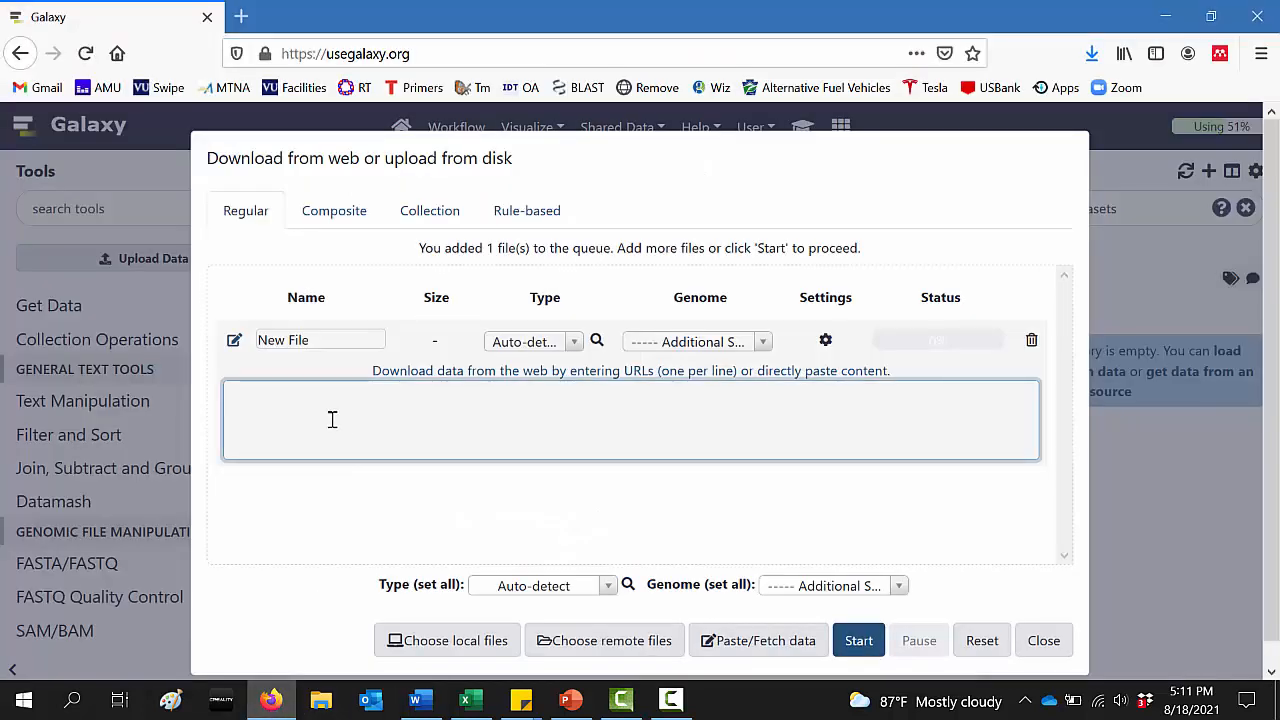
pyautogui.hotkey('ctrl', 'v')
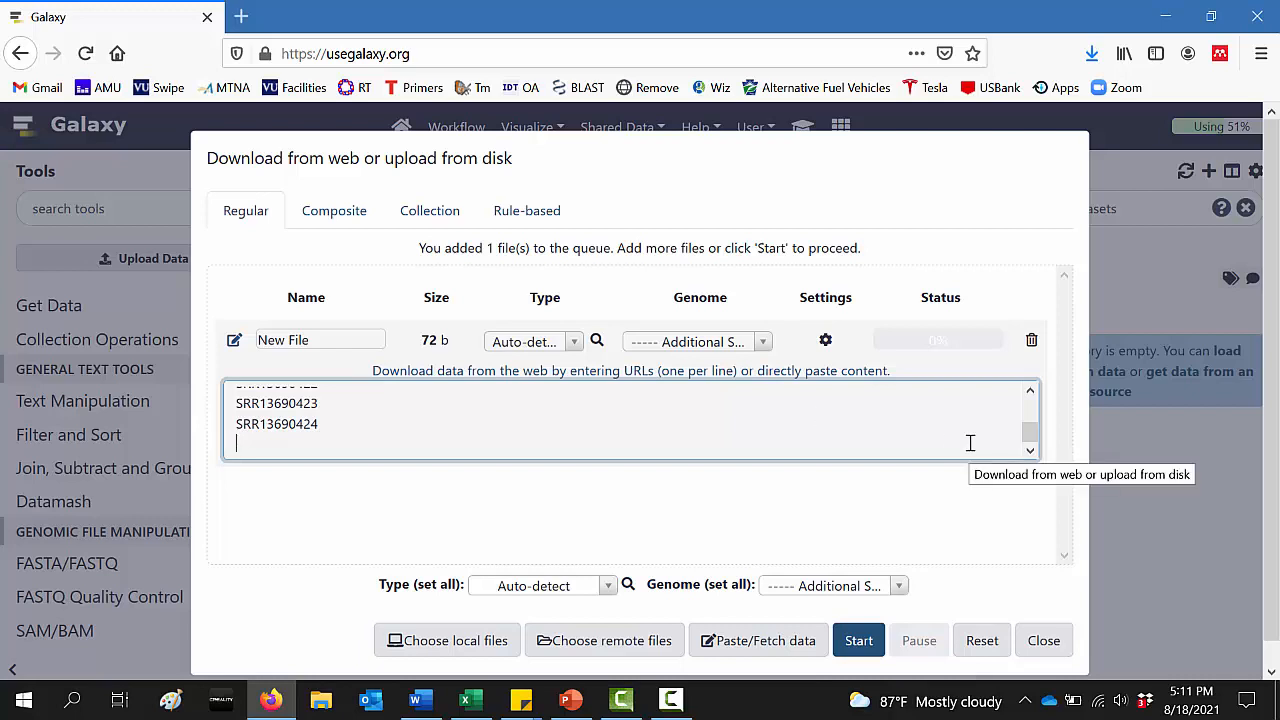
pyautogui.press('BackSpace')
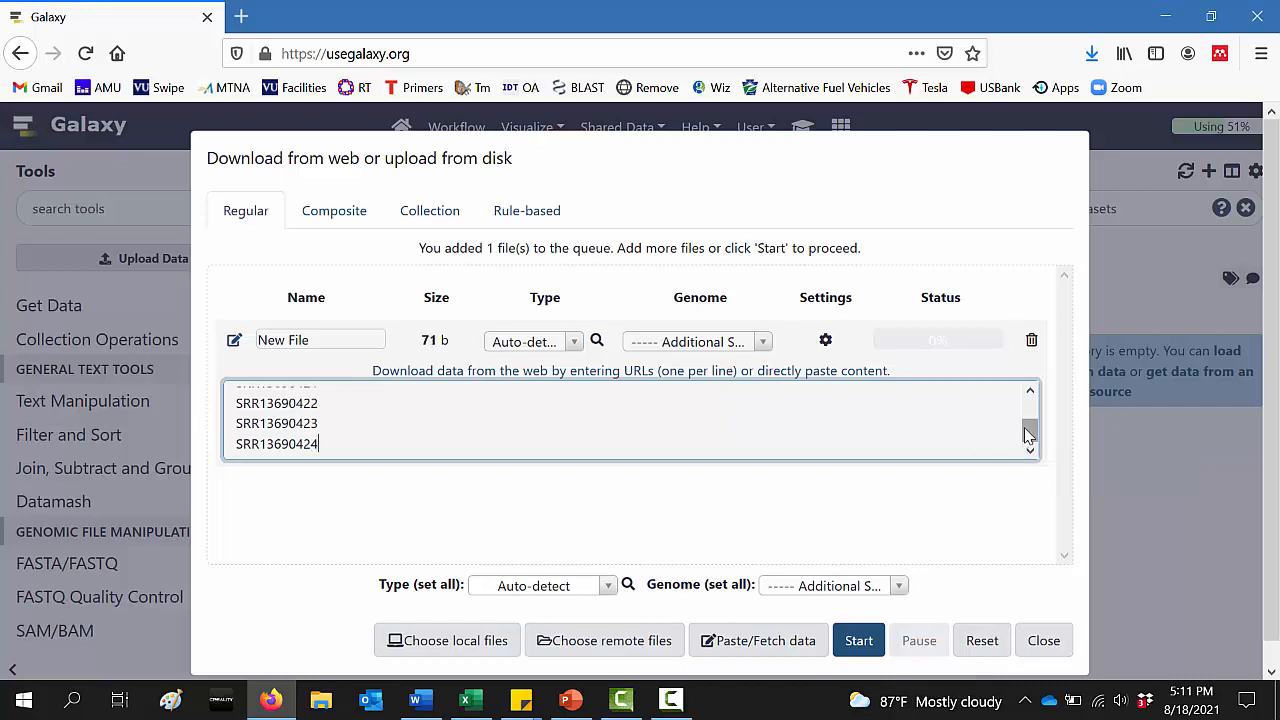
# Check the pasted accession list from first to last line for extra characters and one number per line
pyautogui.moveTo(1029, 434); pyautogui.dragTo(1029, 409)
pyautogui.click(354, 391)
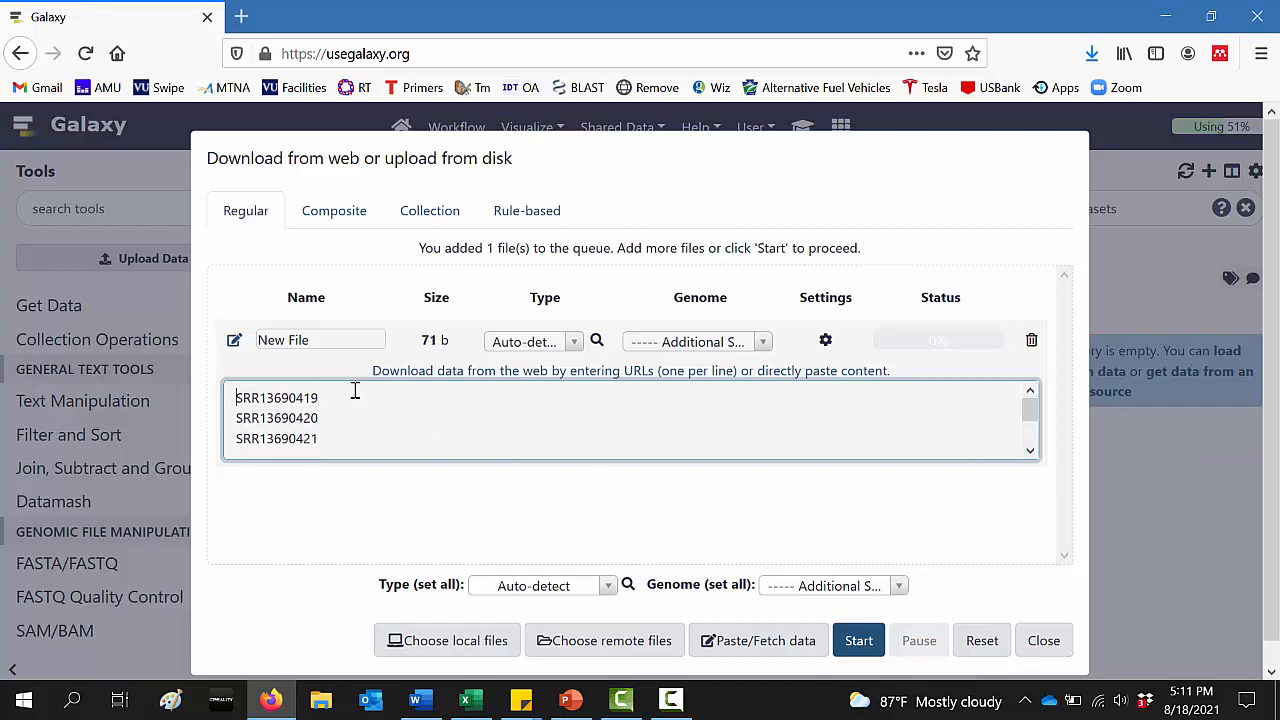
pyautogui.press('Right')
pyautogui.press('Right')
pyautogui.press('Right')
pyautogui.press('Down')
pyautogui.press('Down')
pyautogui.press('Down')
pyautogui.press('Down')
pyautogui.press('Down')
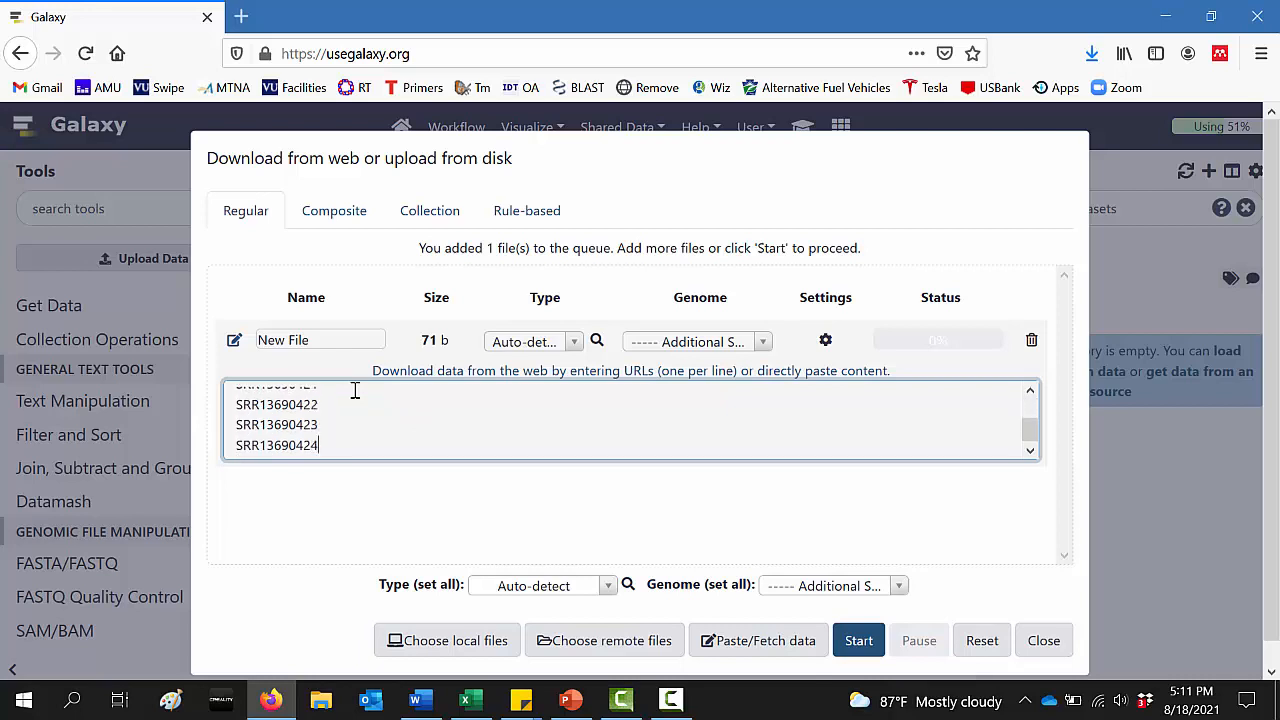
pyautogui.moveTo(1029, 425); pyautogui.dragTo(1035, 403)
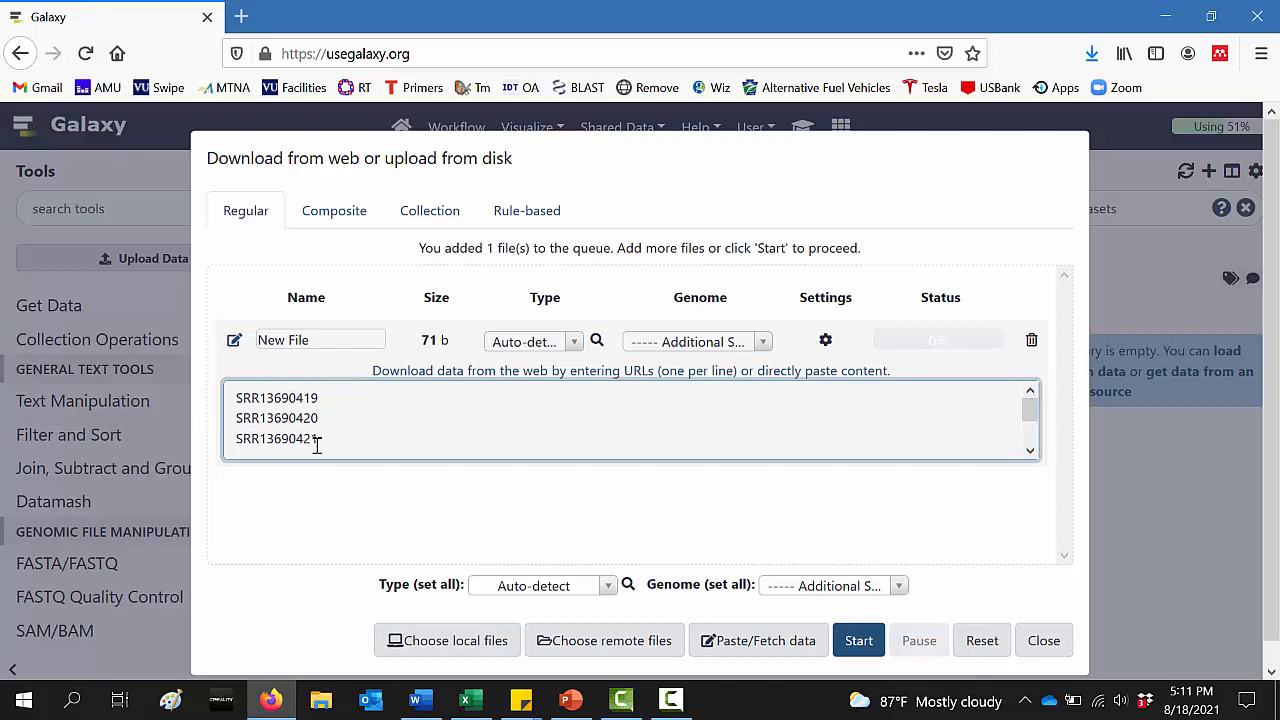
pyautogui.click(318, 398)
pyautogui.press('BackSpace')
pyautogui.press('BackSpace')
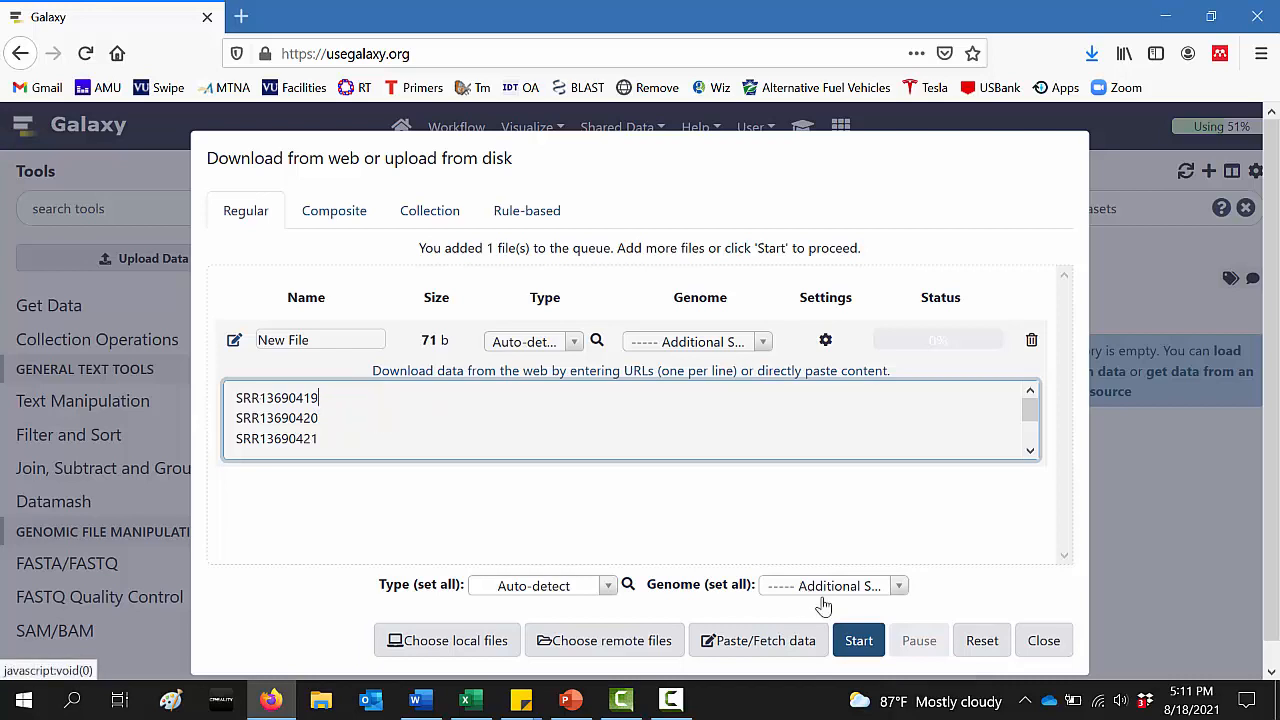
# Upload the pasted accession list to the PC3 history and inspect the details of the Pasted Entry dataset
pyautogui.click(859, 641)
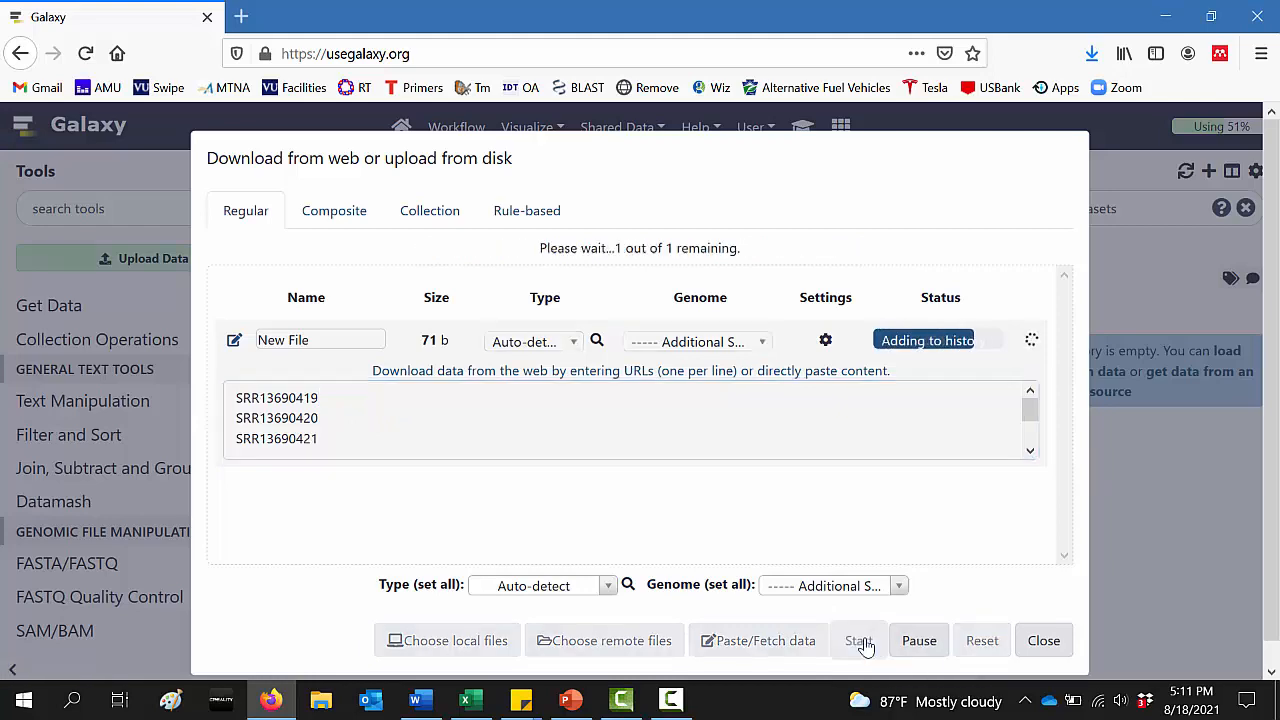
pyautogui.click(1043, 641)
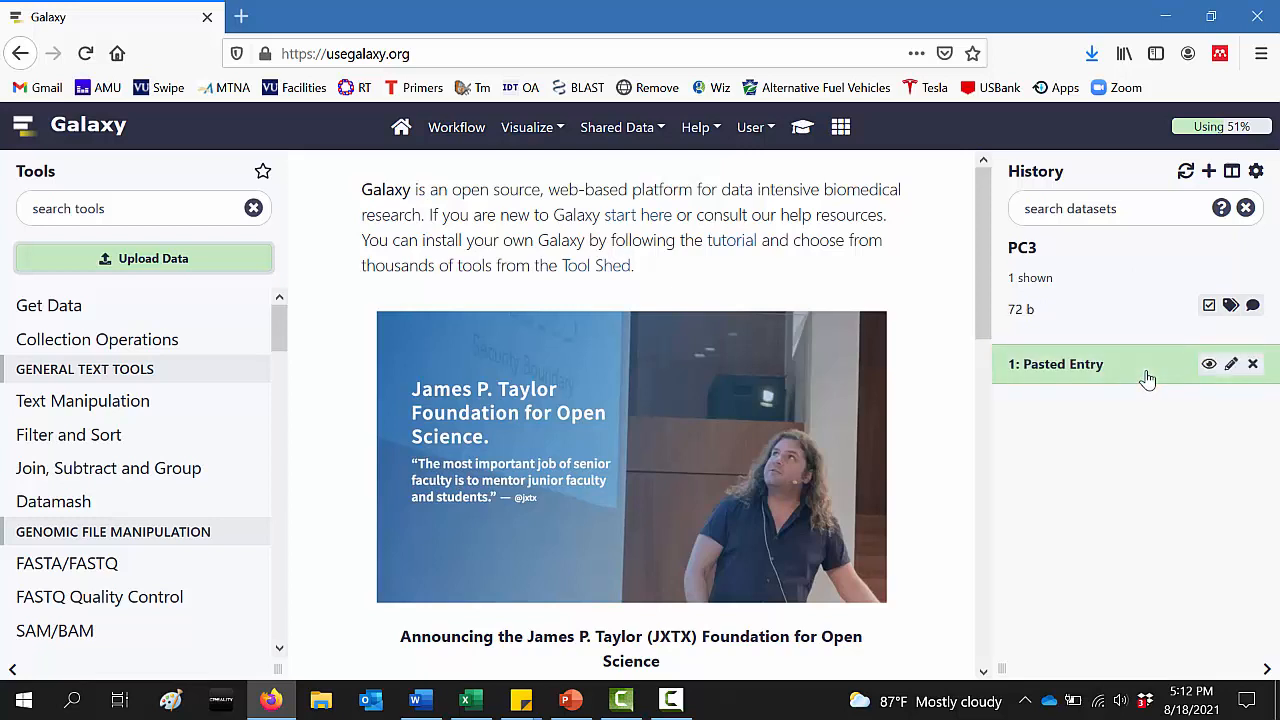
pyautogui.click(1147, 376)
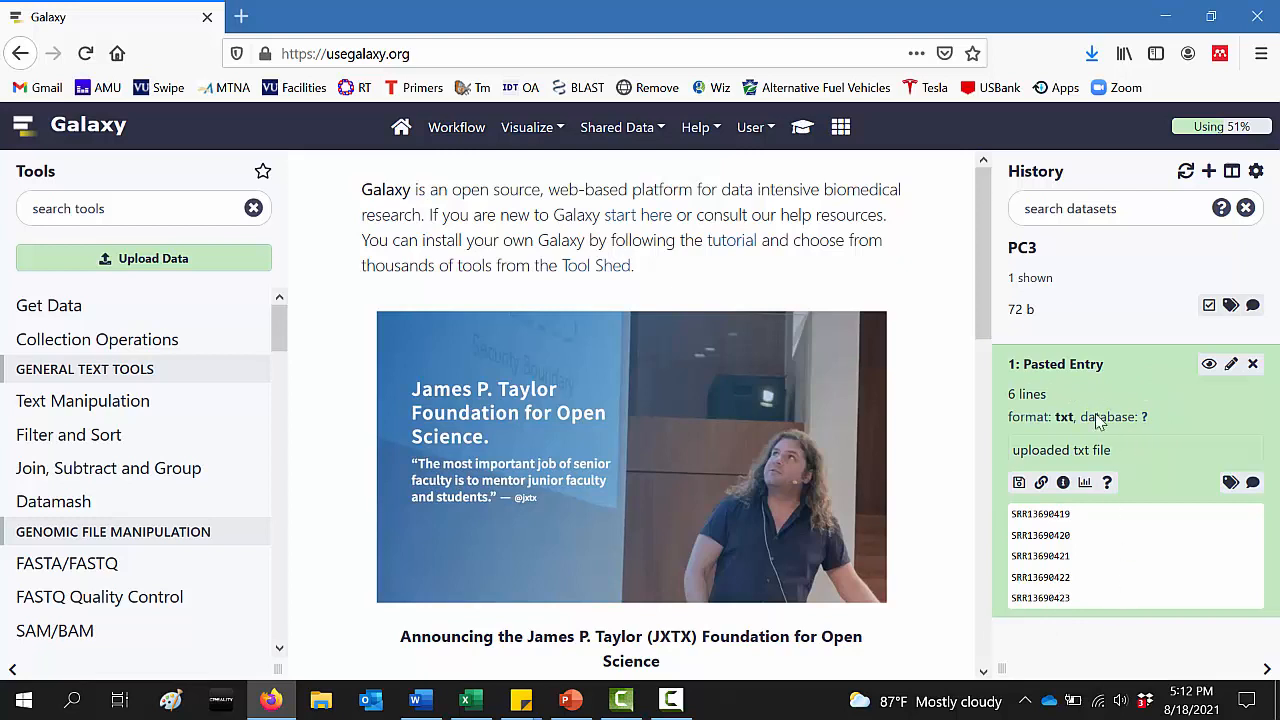
pyautogui.click(1133, 366)
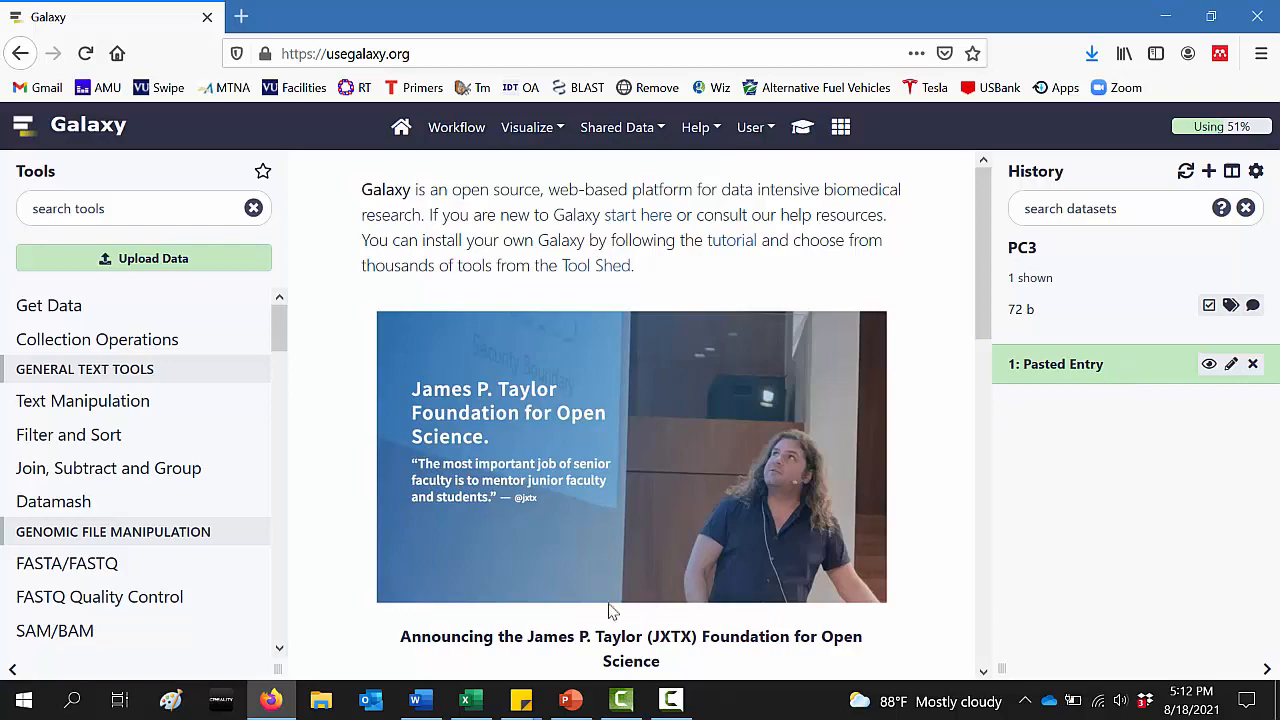
# Switch to the Word protocol and find the instruction for the Faster Download and Extract Reads in FASTQ tool
pyautogui.click(418, 700)
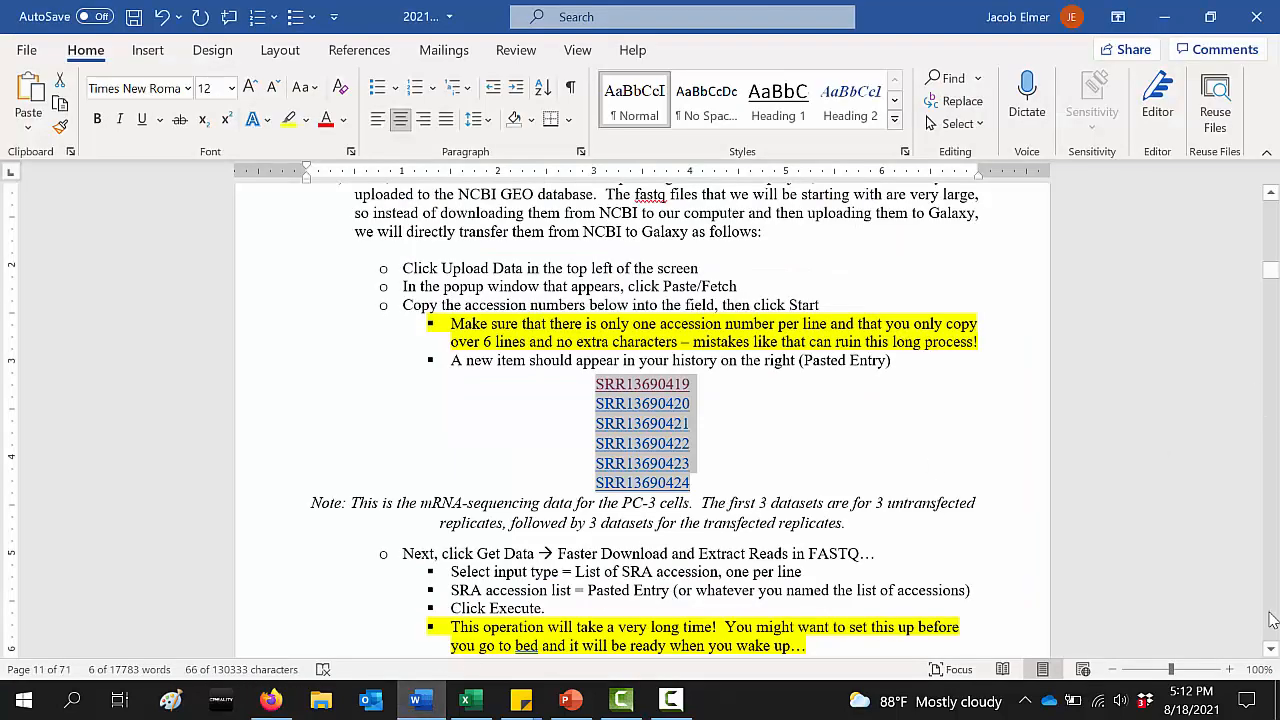
pyautogui.click(1270, 650)
pyautogui.click(1270, 650)
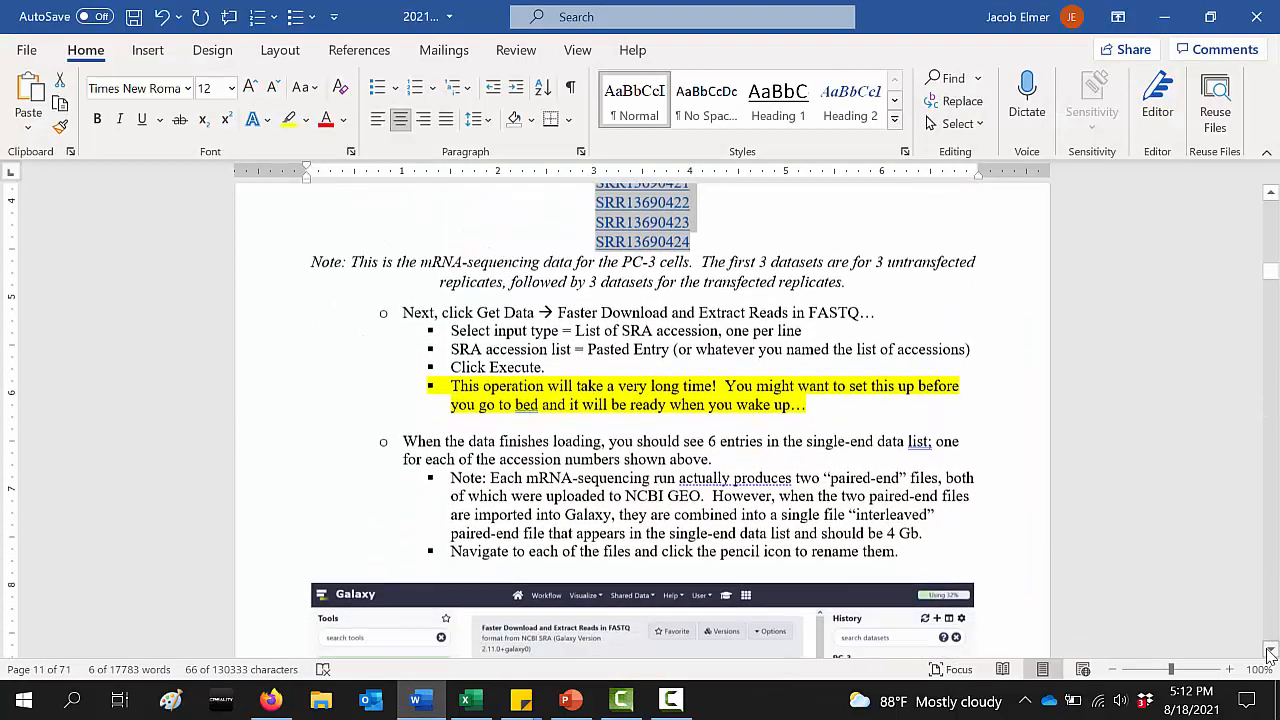
pyautogui.moveTo(558, 249); pyautogui.dragTo(806, 248)
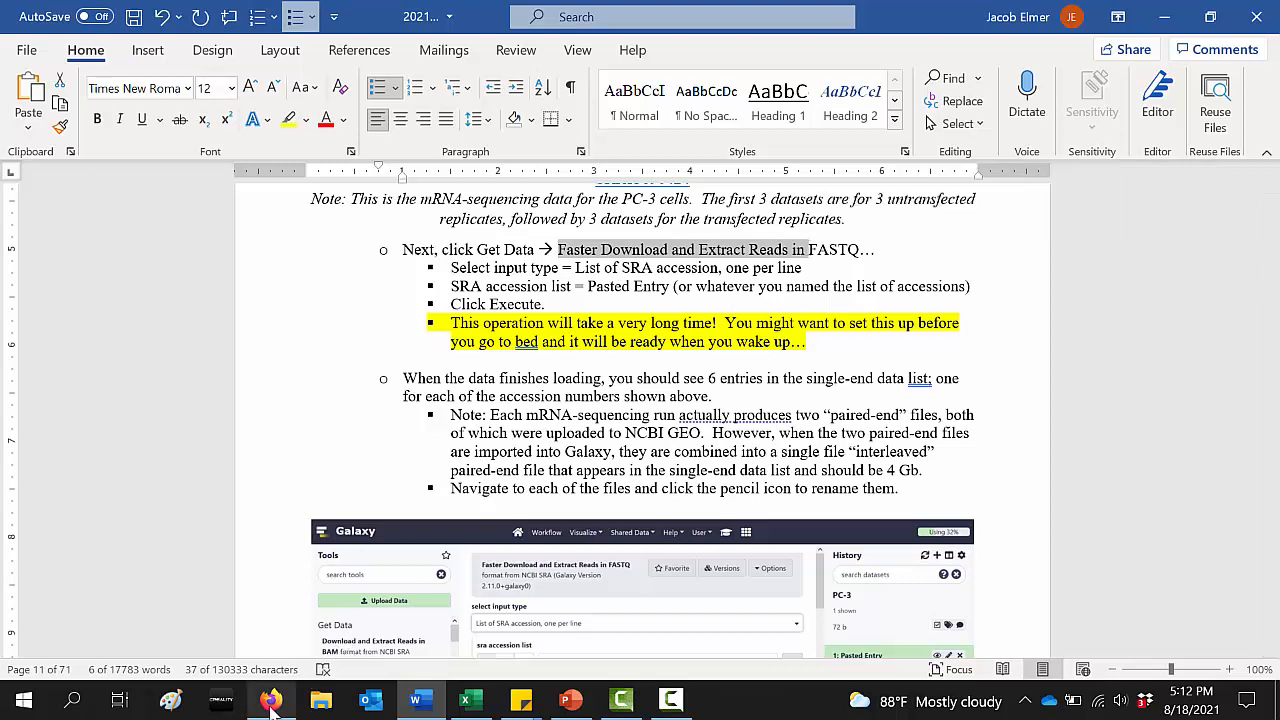
# Switch to Galaxy and run Faster Download and Extract Reads in FASTQ on Pasted Entry, with input type List of SRA accession, one per line
pyautogui.click(271, 700)
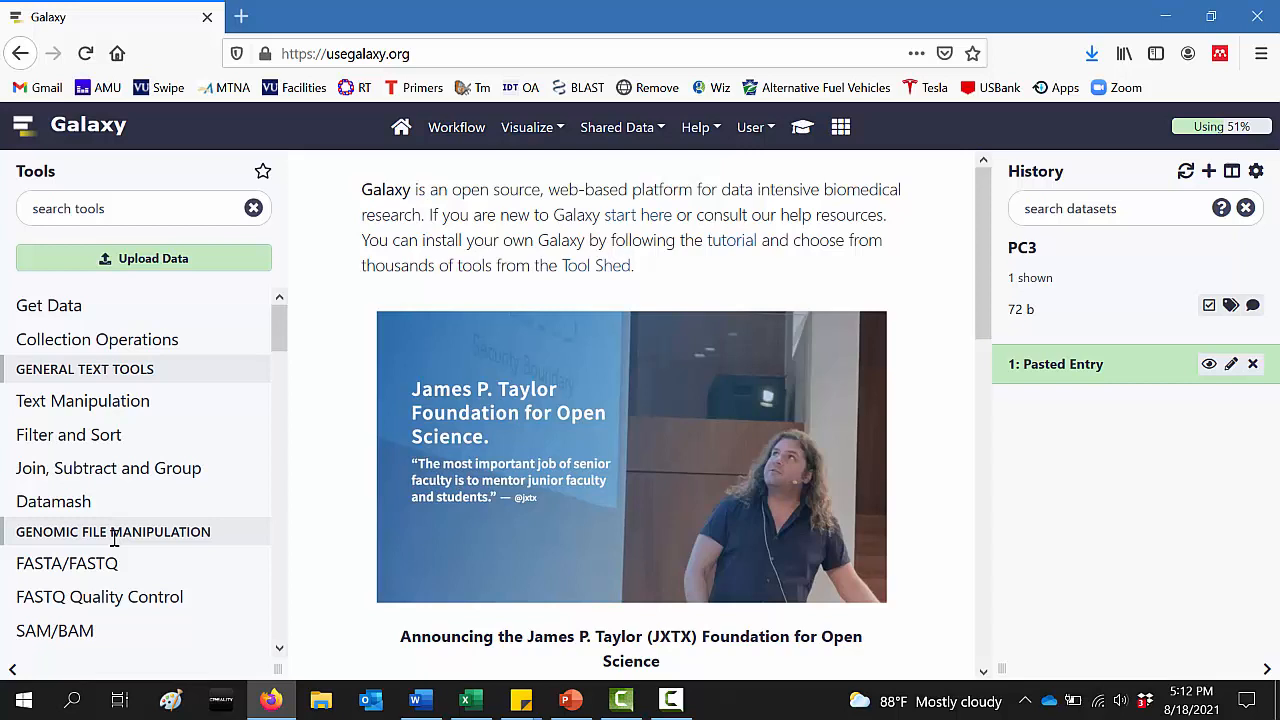
pyautogui.click(76, 316)
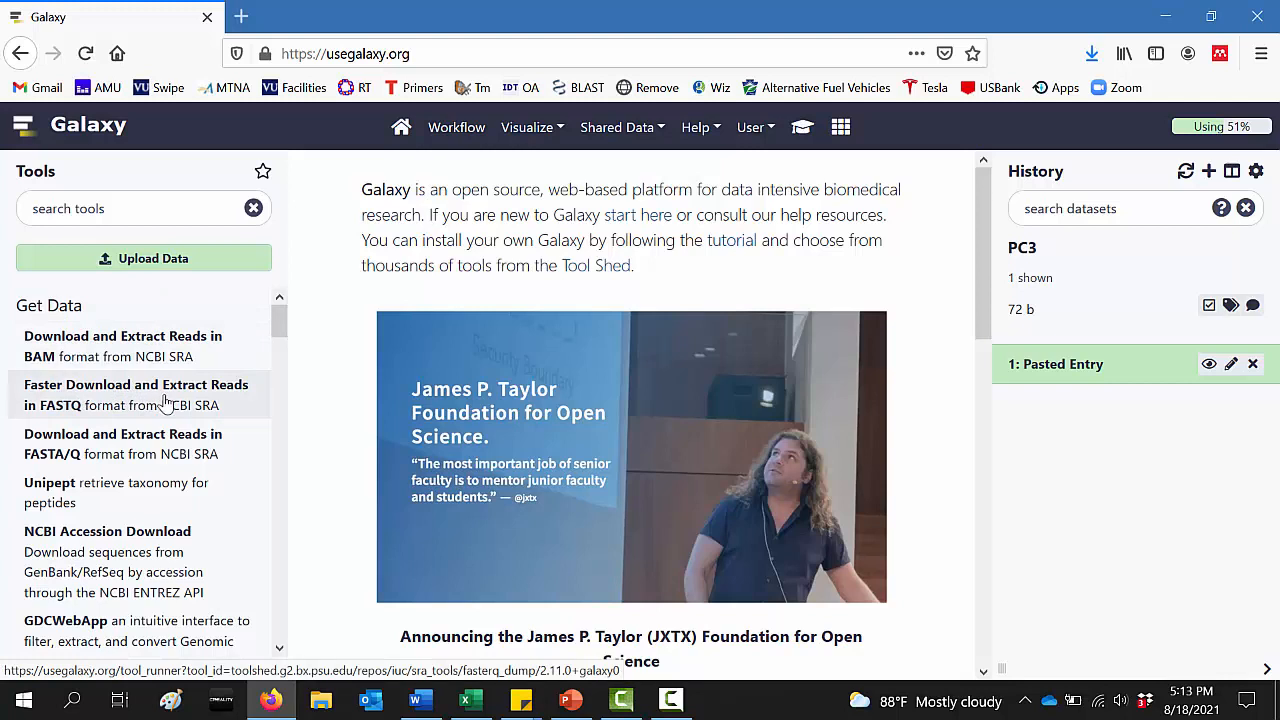
pyautogui.click(226, 398)
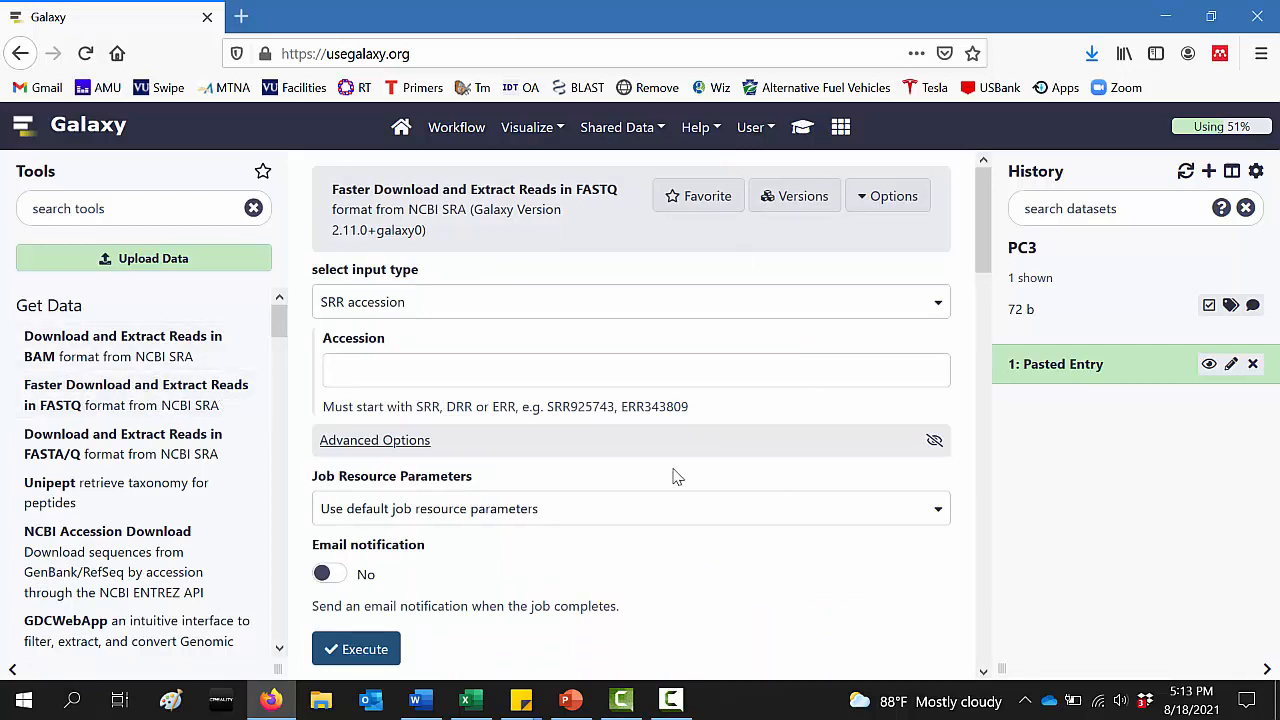
pyautogui.click(452, 304)
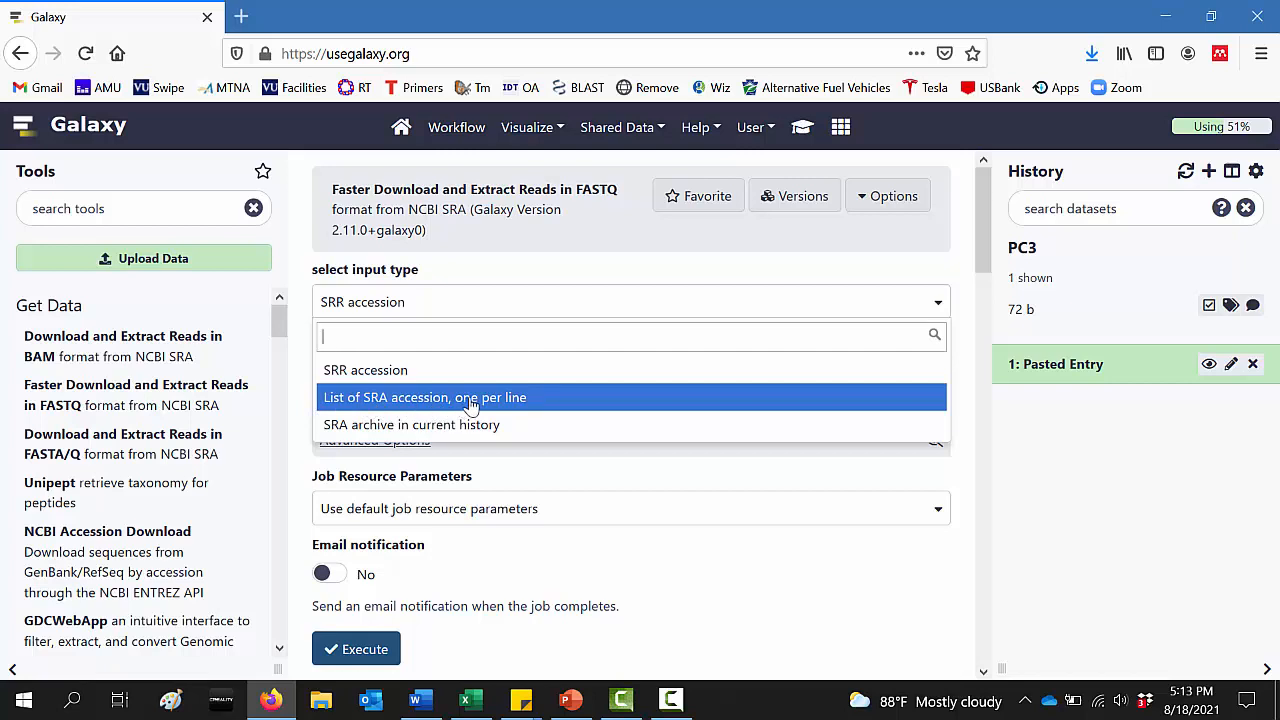
pyautogui.click(538, 405)
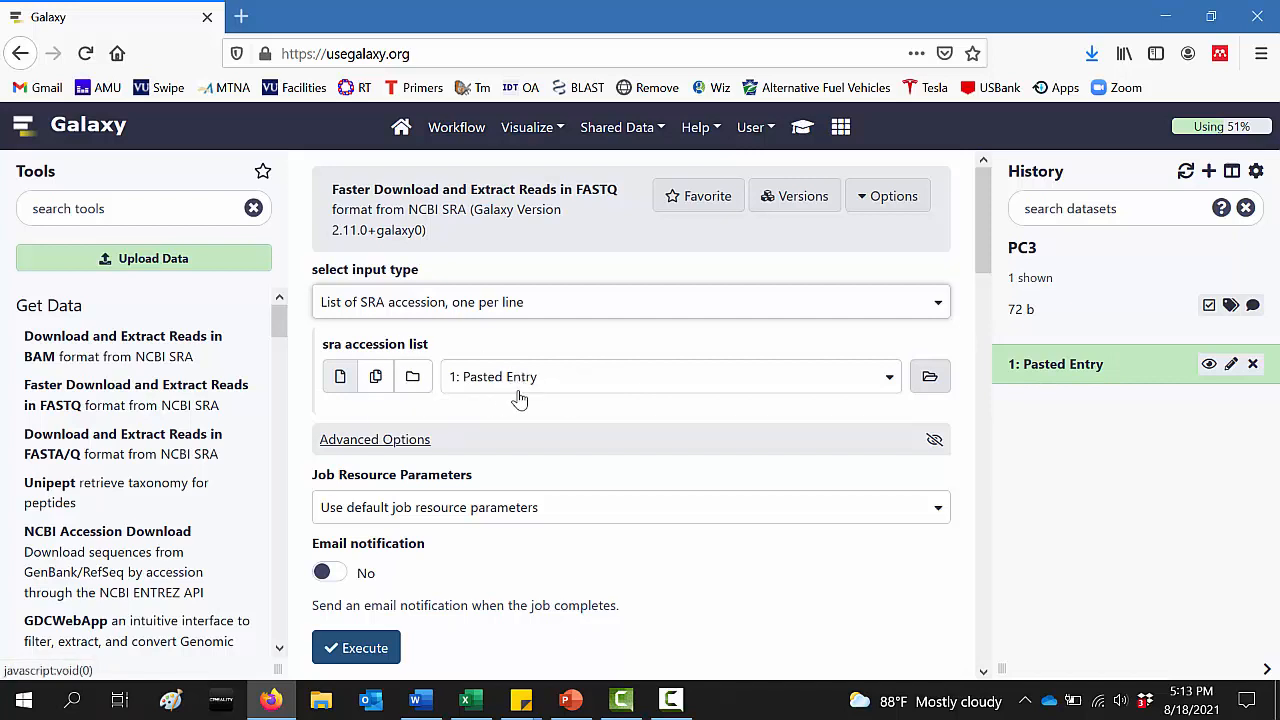
pyautogui.click(418, 700)
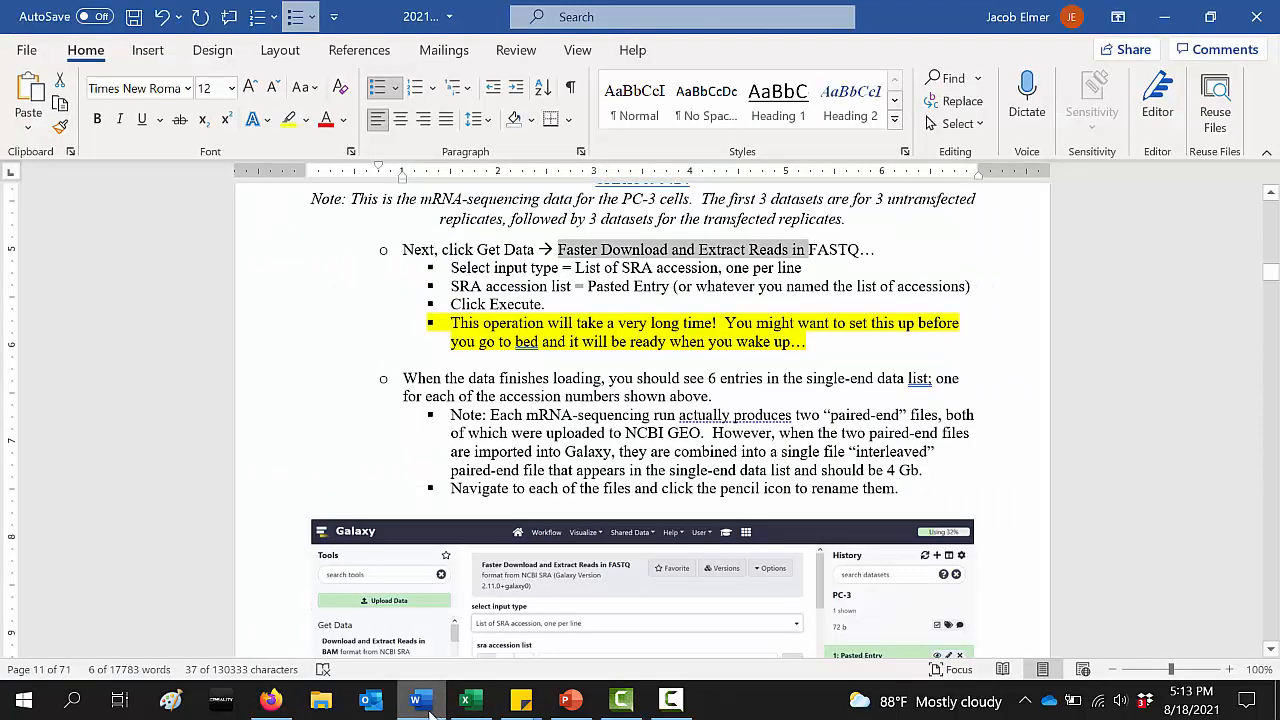
pyautogui.click(430, 708)
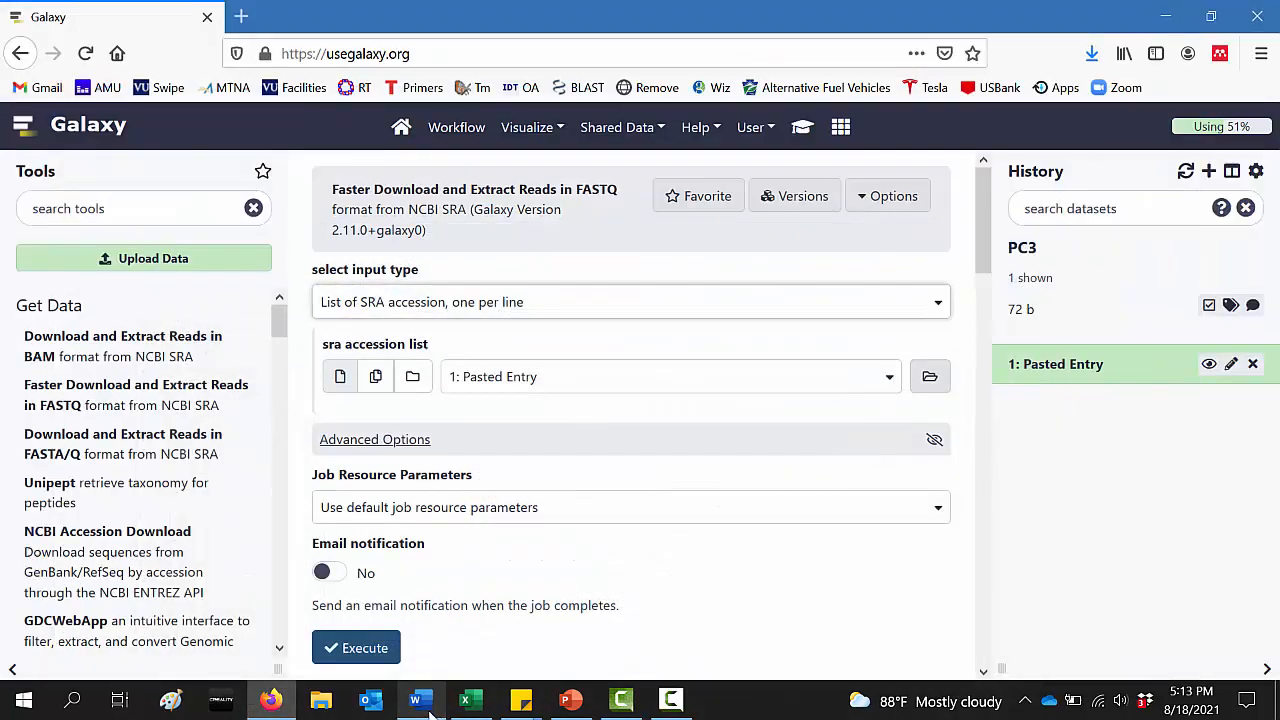
pyautogui.click(361, 650)
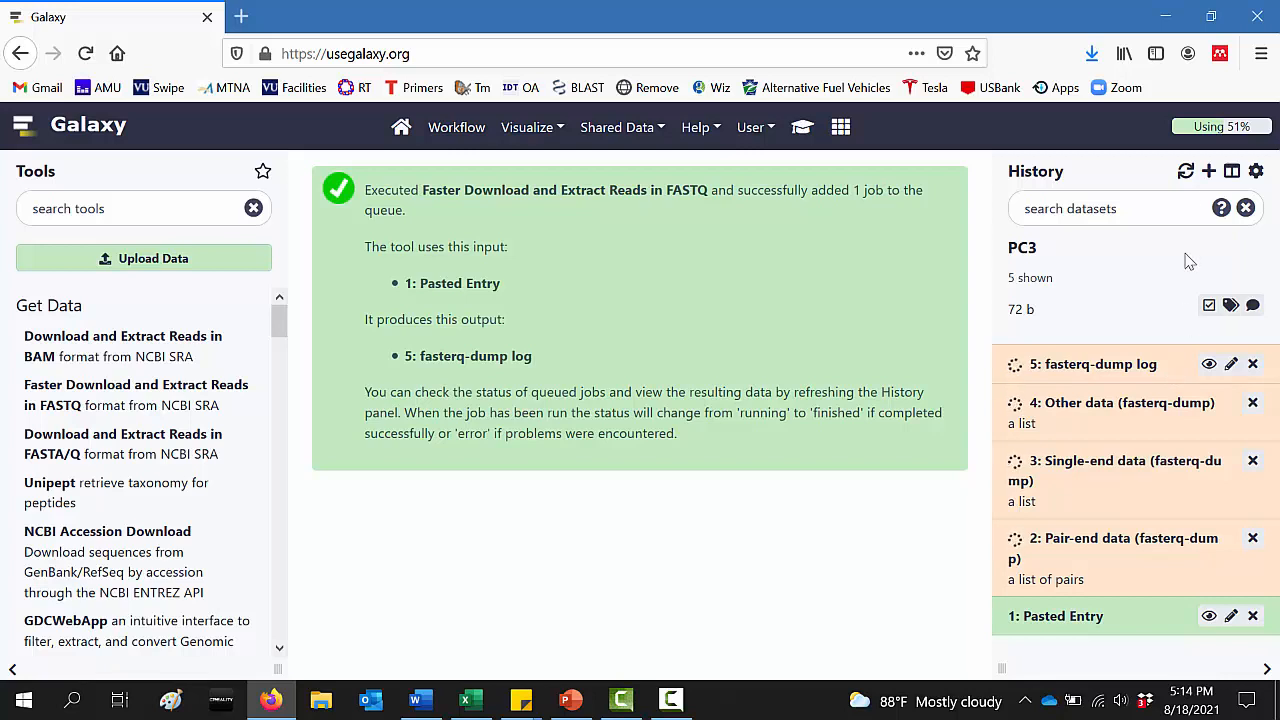
# Make the existing PC-3 history the current history and return to the Galaxy home page
pyautogui.click(1233, 174)
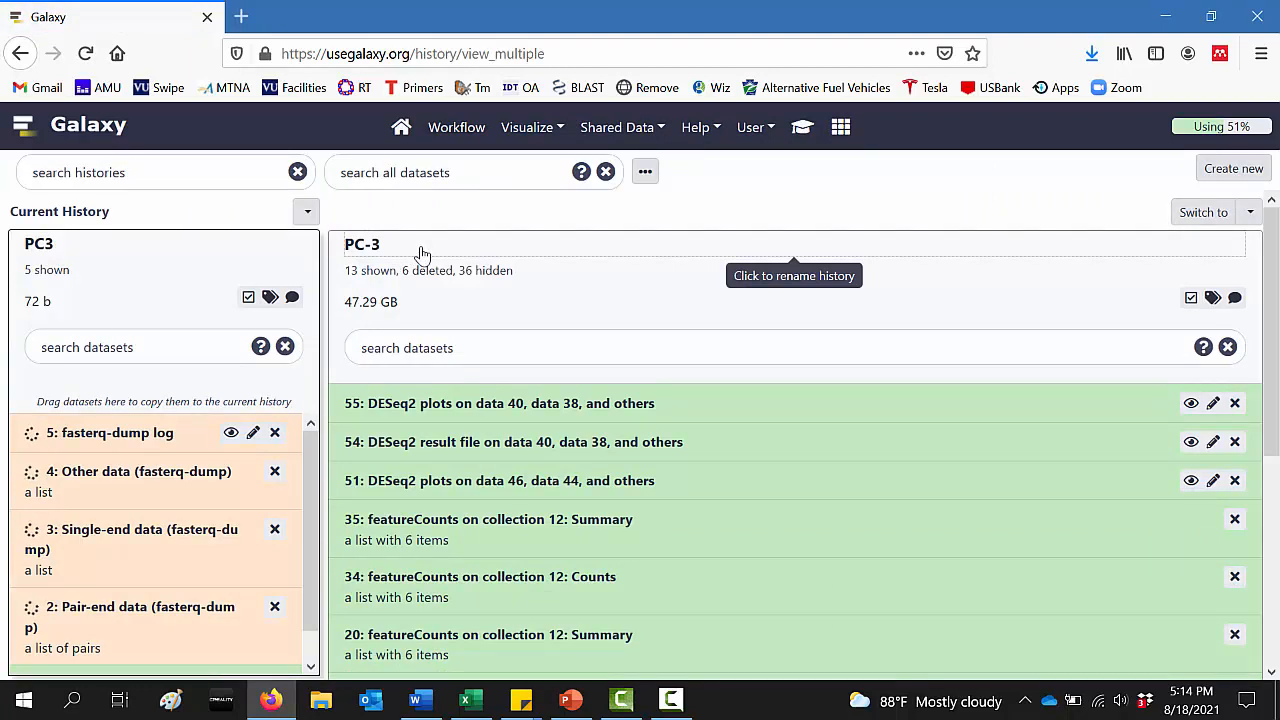
pyautogui.click(1205, 213)
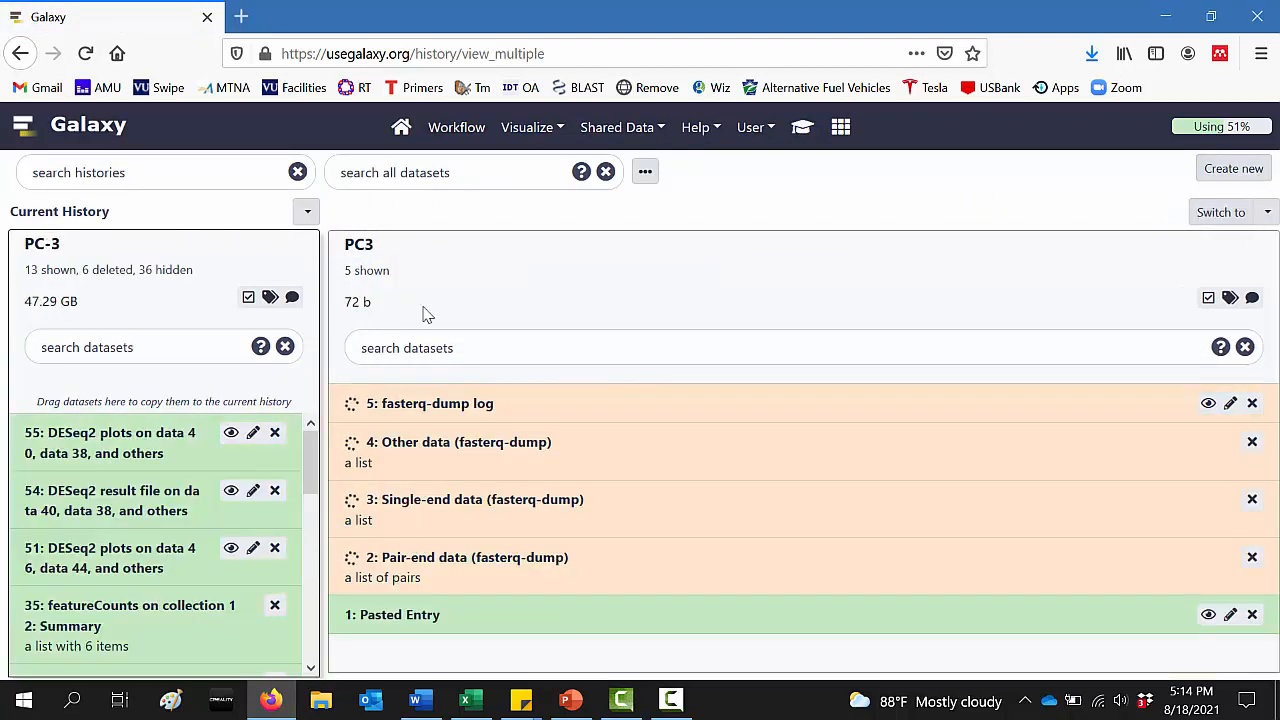
pyautogui.click(398, 132)
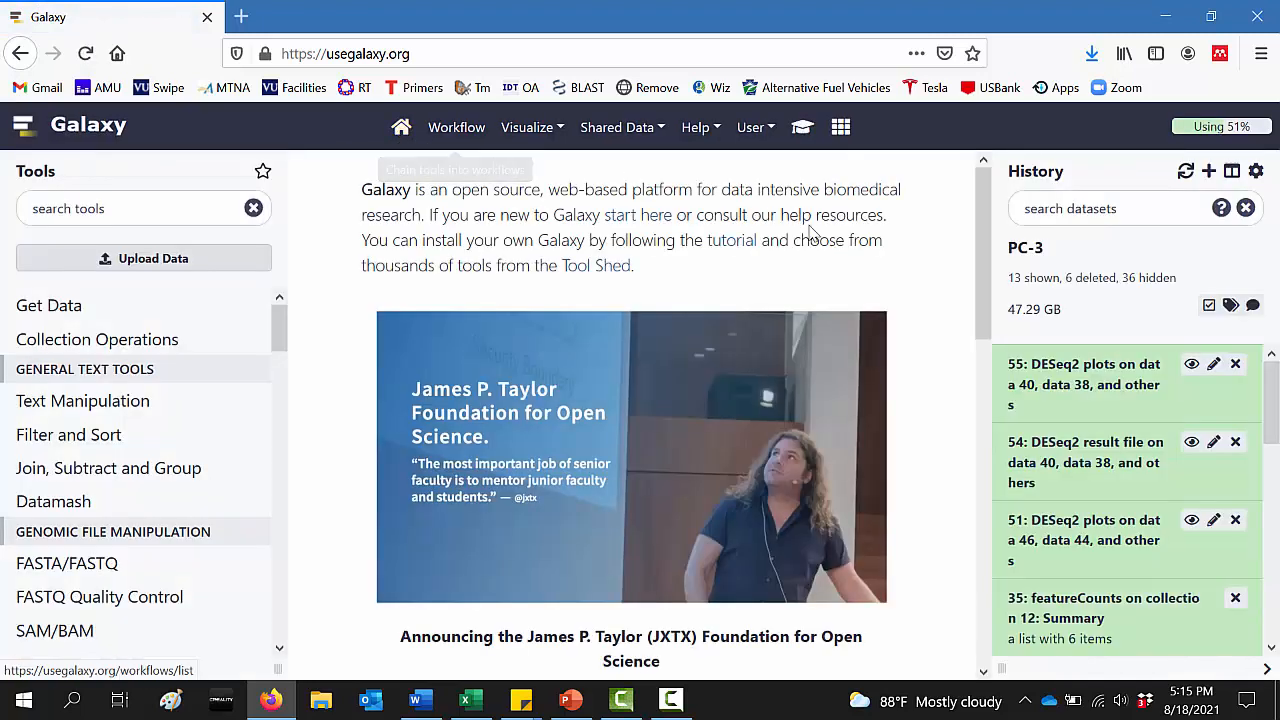
# Inspect the Pair-end data and Single-end data collections in the PC-3 history, and check the file size of SRR13690419
pyautogui.moveTo(1268, 384); pyautogui.dragTo(1272, 622)
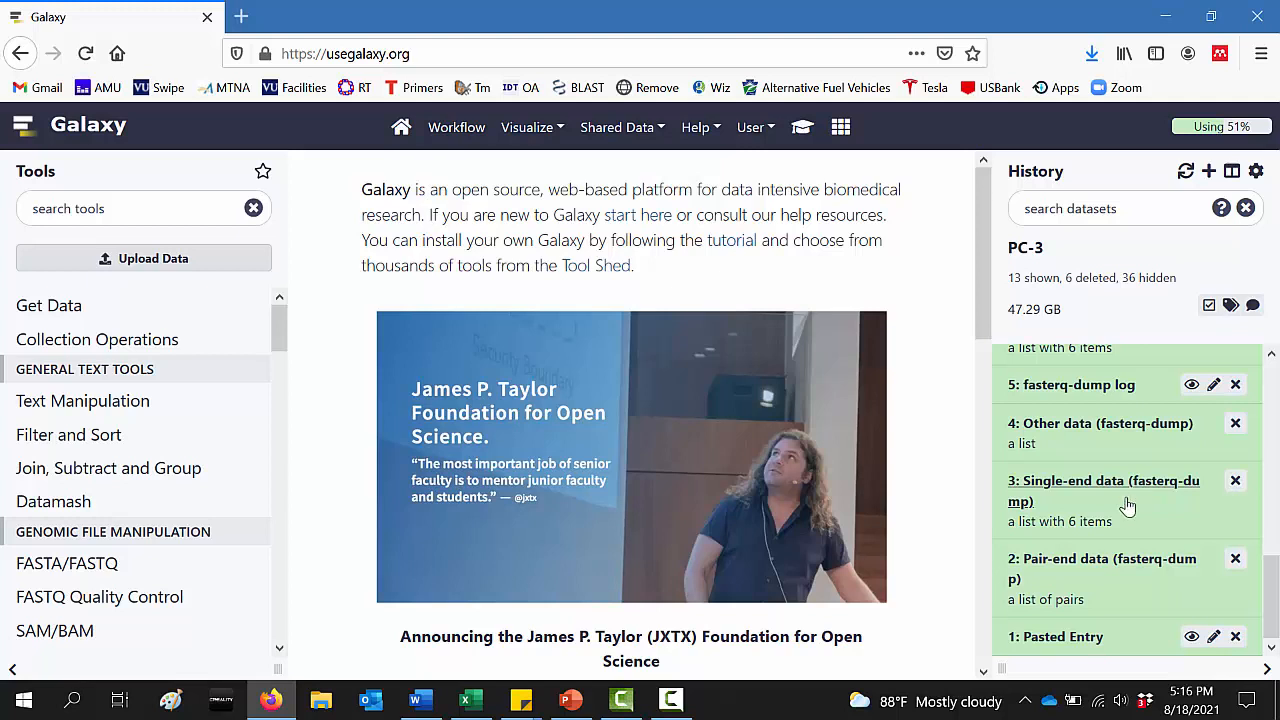
pyautogui.click(1124, 566)
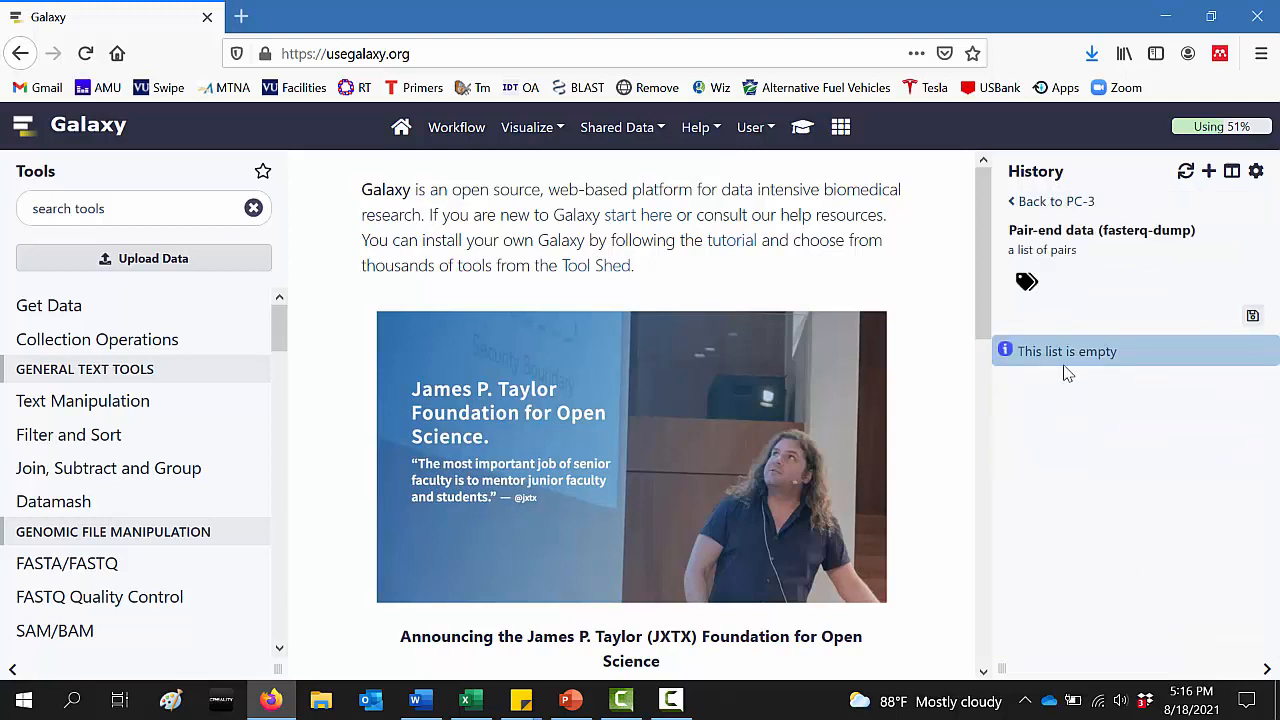
pyautogui.click(1051, 202)
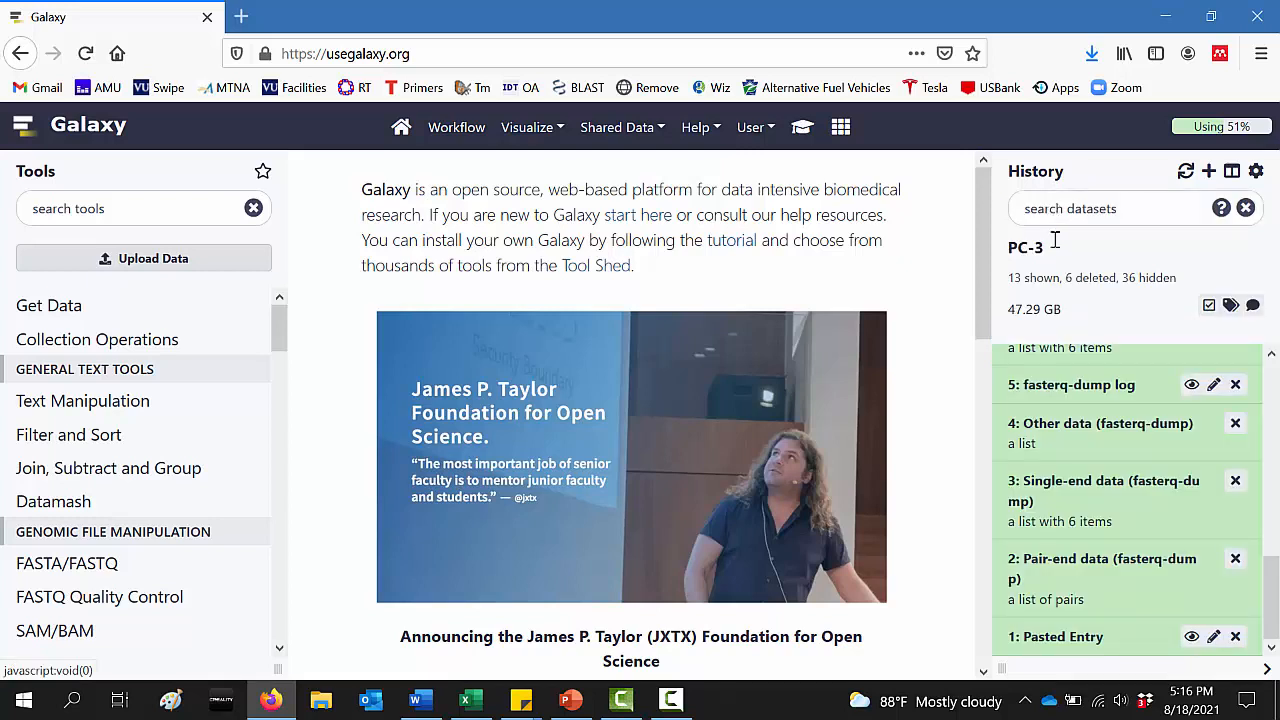
pyautogui.click(1113, 494)
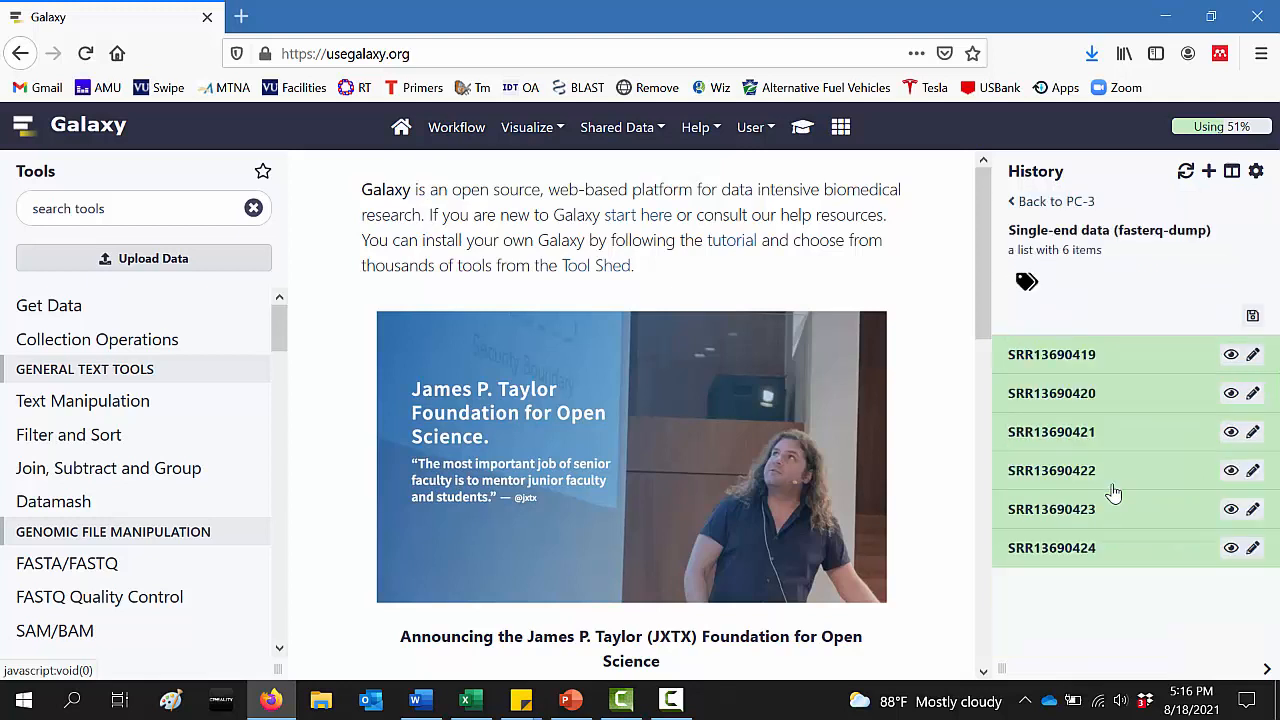
pyautogui.click(1073, 358)
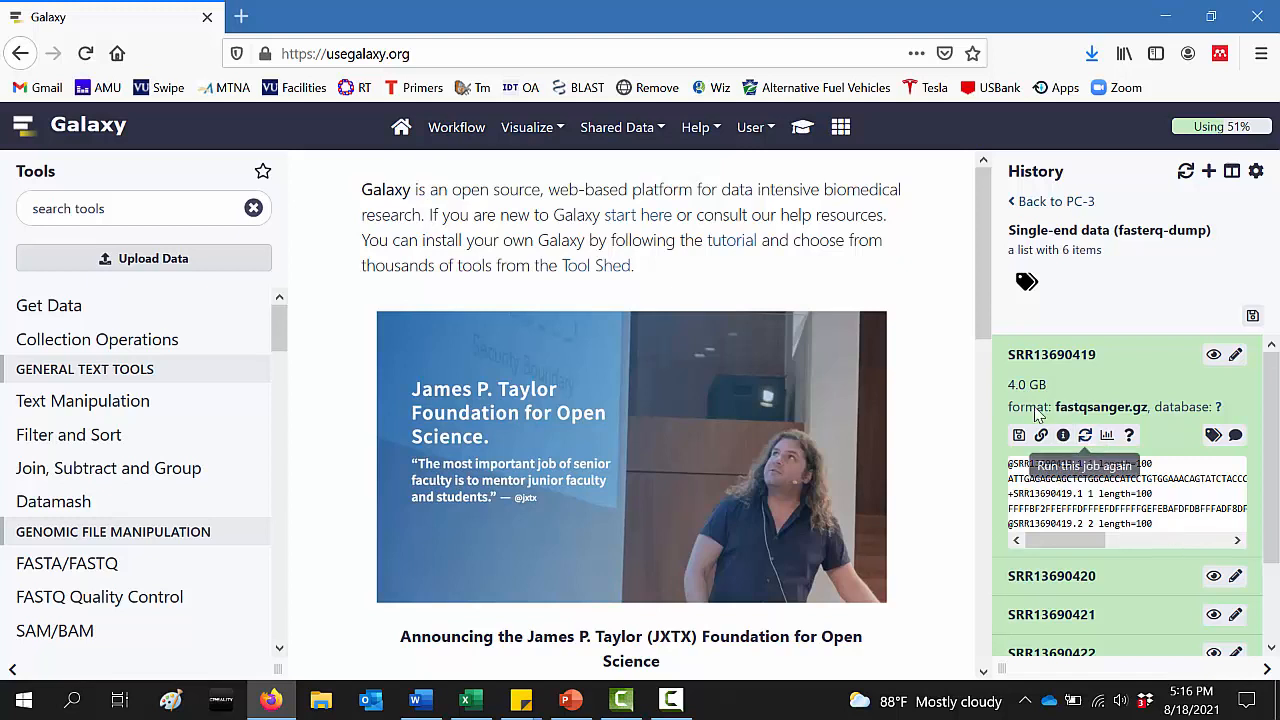
pyautogui.moveTo(1005, 390); pyautogui.dragTo(1052, 390)
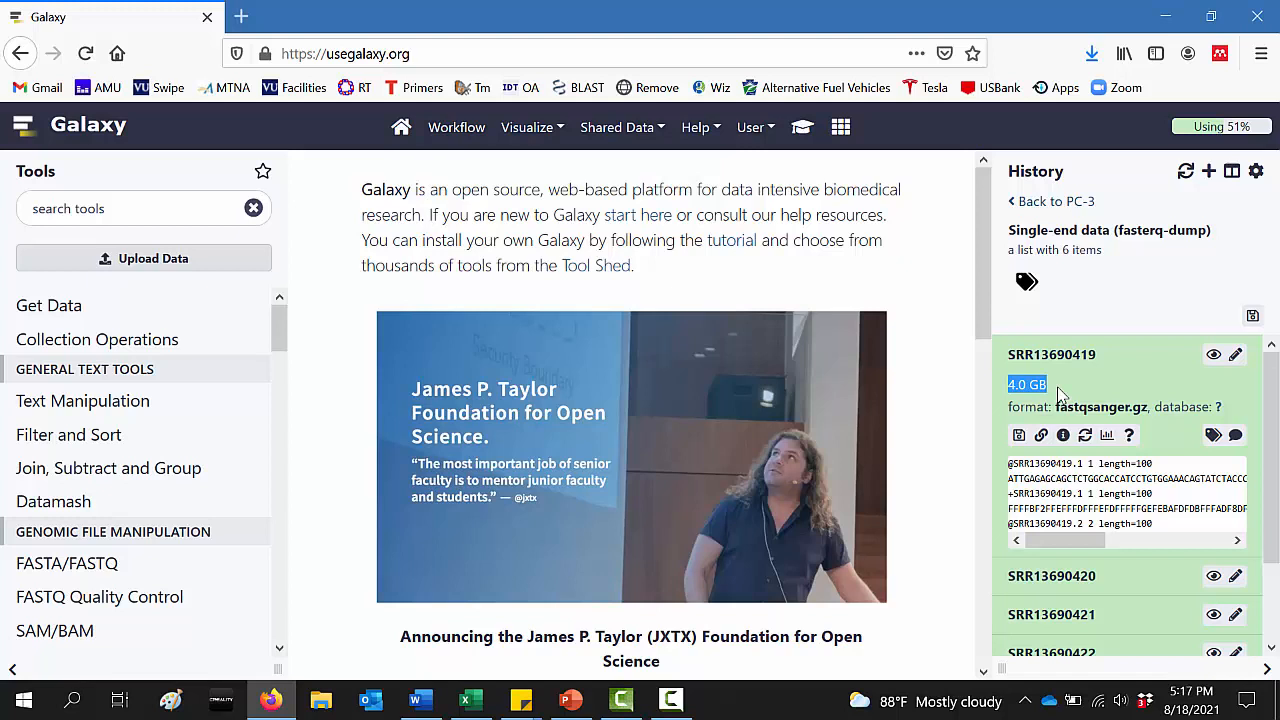
pyautogui.click(1058, 203)
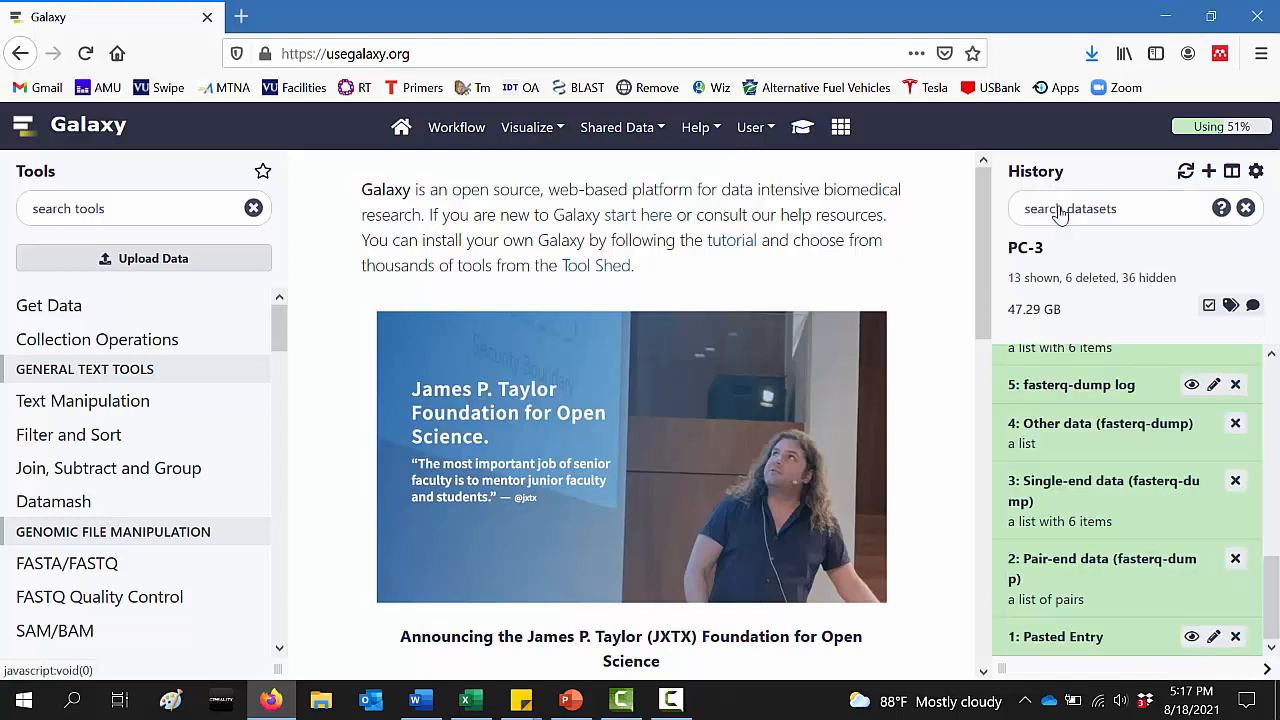
# Switch to the Word protocol and read the section on aligning mRNA-seq reads to the human genome using HISAT2
pyautogui.click(418, 700)
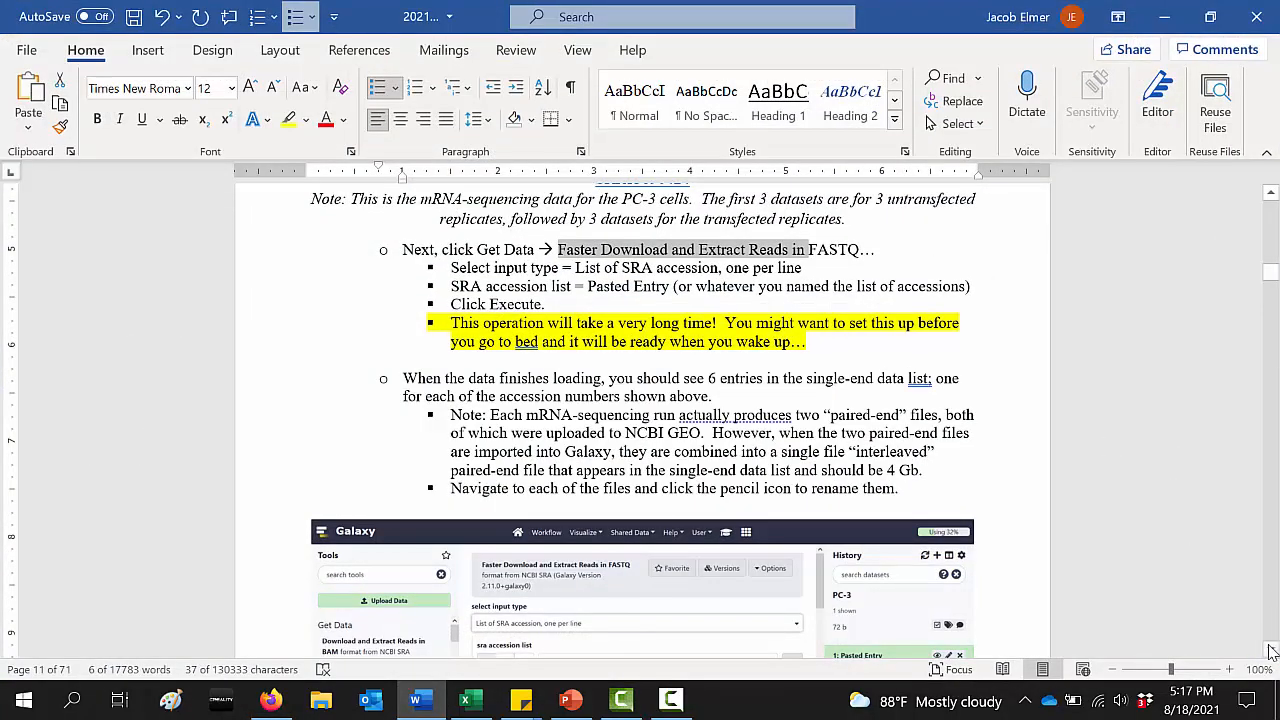
pyautogui.click(1270, 649)
pyautogui.scroll(-5, 1272, 650)
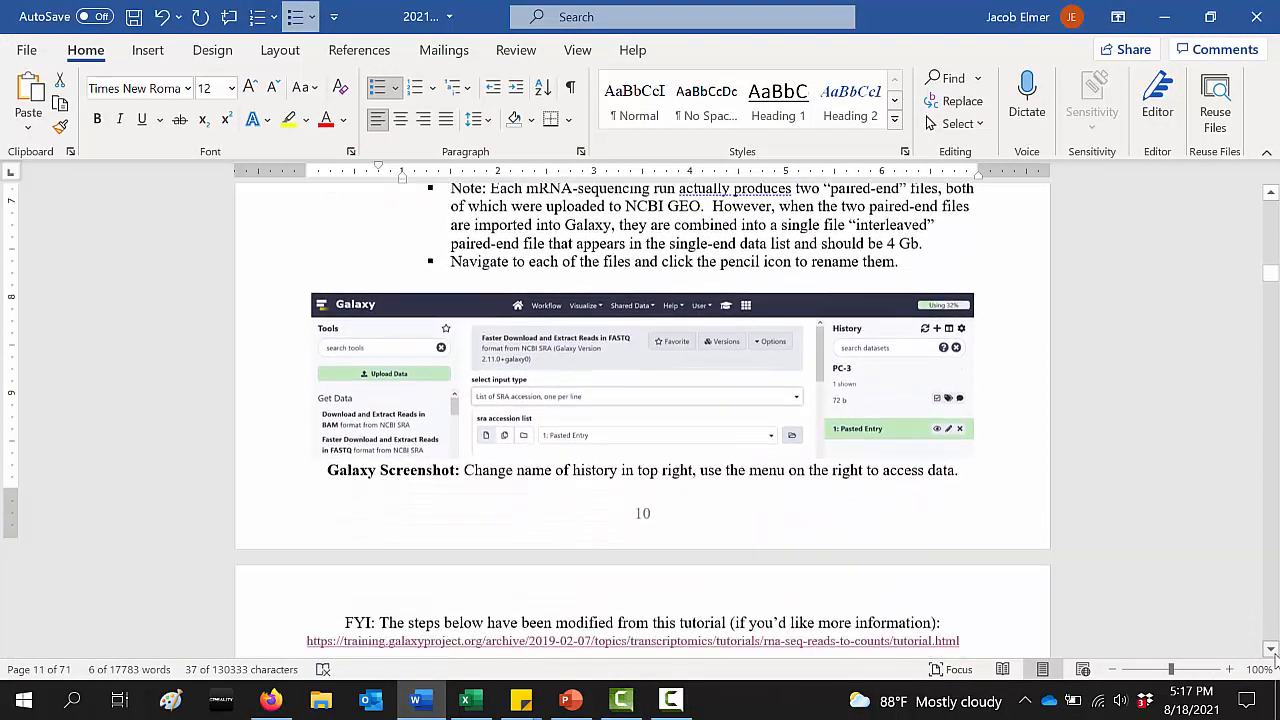
pyautogui.scroll(-6, 1272, 650)
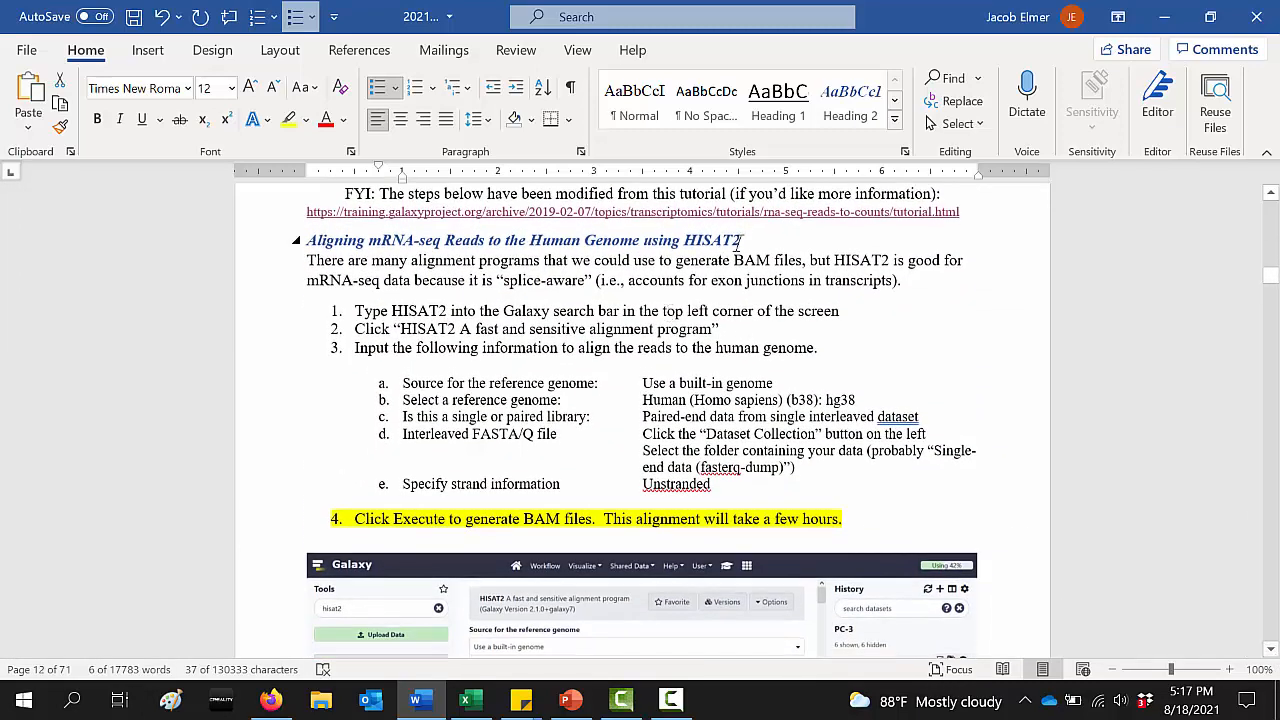
pyautogui.click(745, 240)
pyautogui.moveTo(745, 240); pyautogui.dragTo(668, 246)
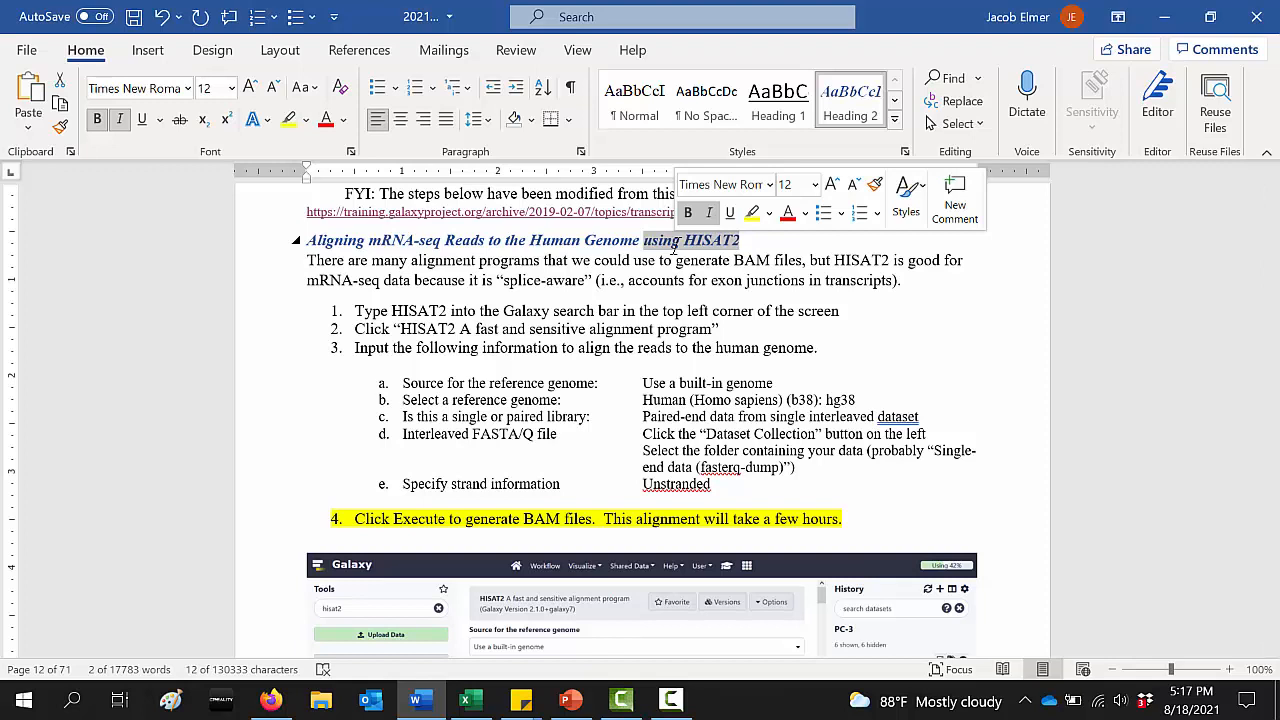
pyautogui.click(646, 246)
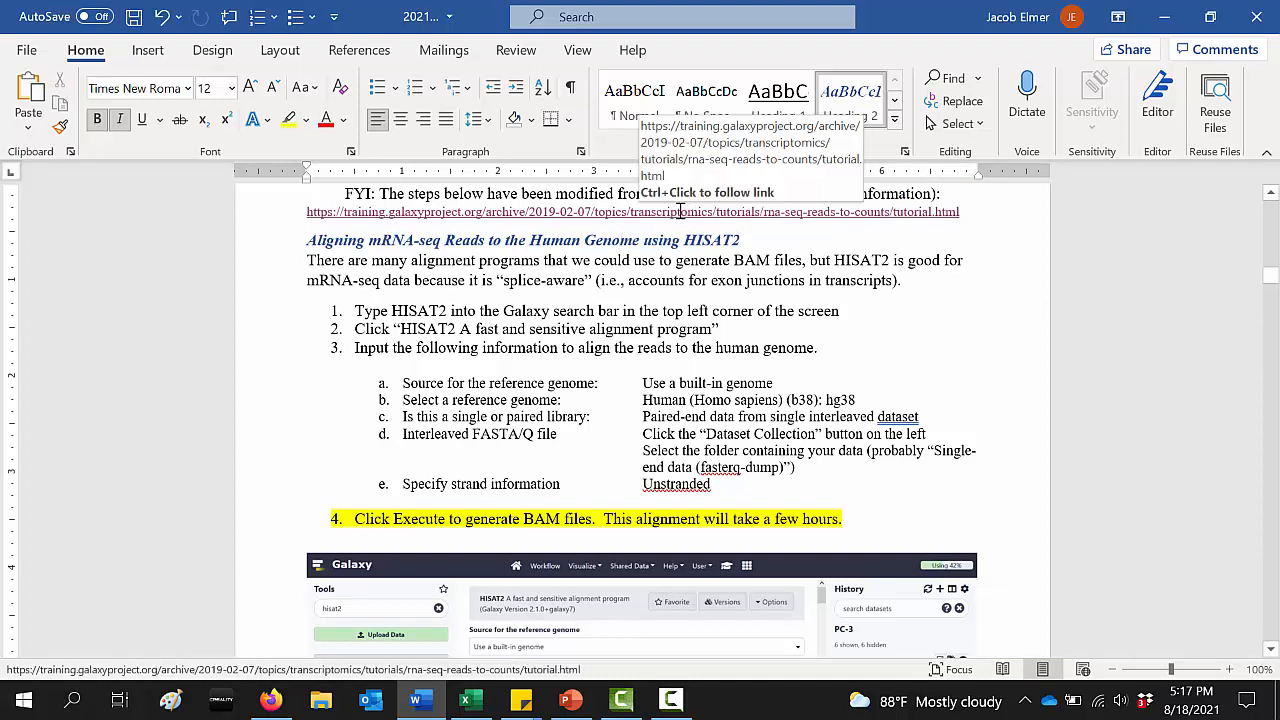
pyautogui.click(614, 213)
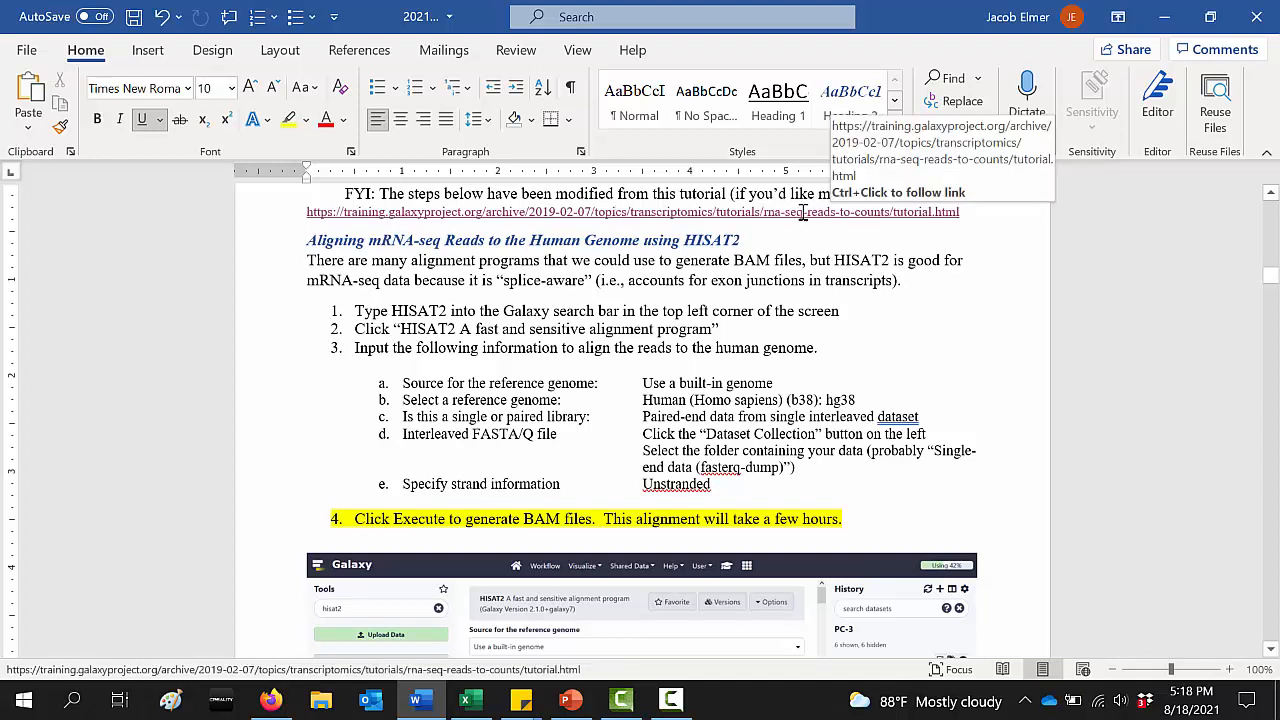
pyautogui.moveTo(741, 242); pyautogui.dragTo(681, 244)
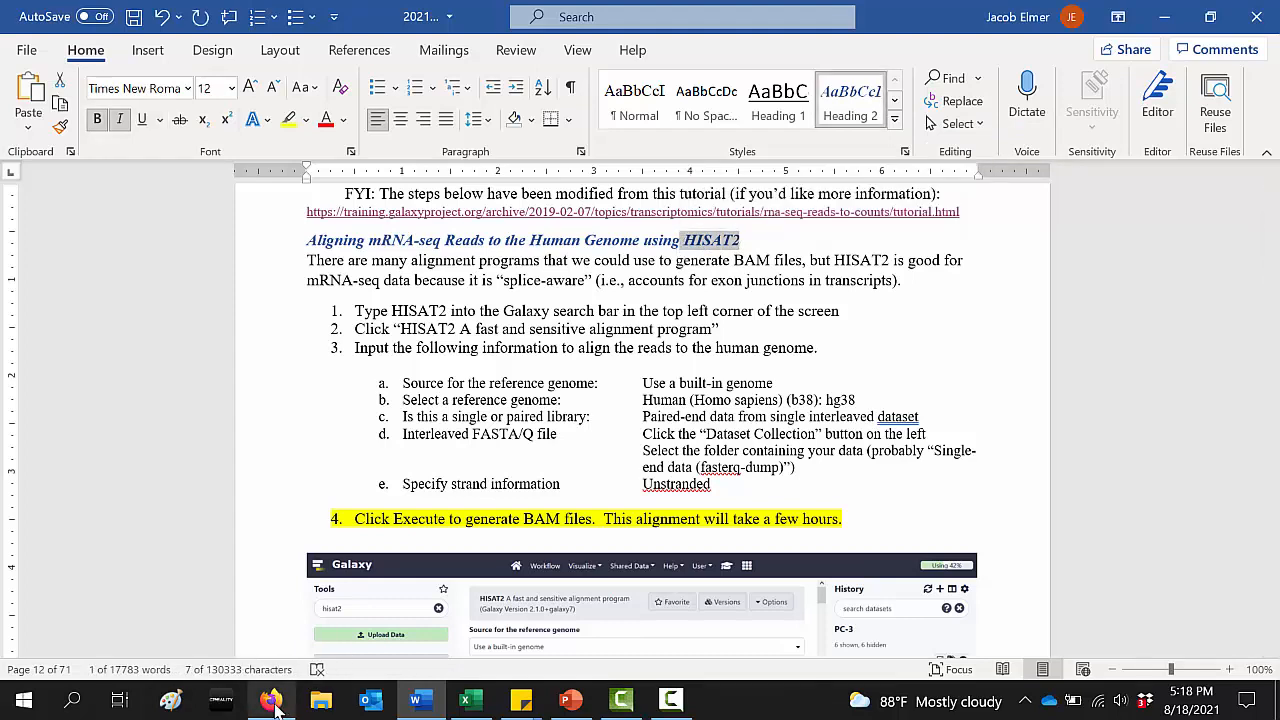
# Switch to Galaxy, find and open the HISAT2 alignment tool, and set the reference genome source to Use a built-in genome
pyautogui.click(271, 700)
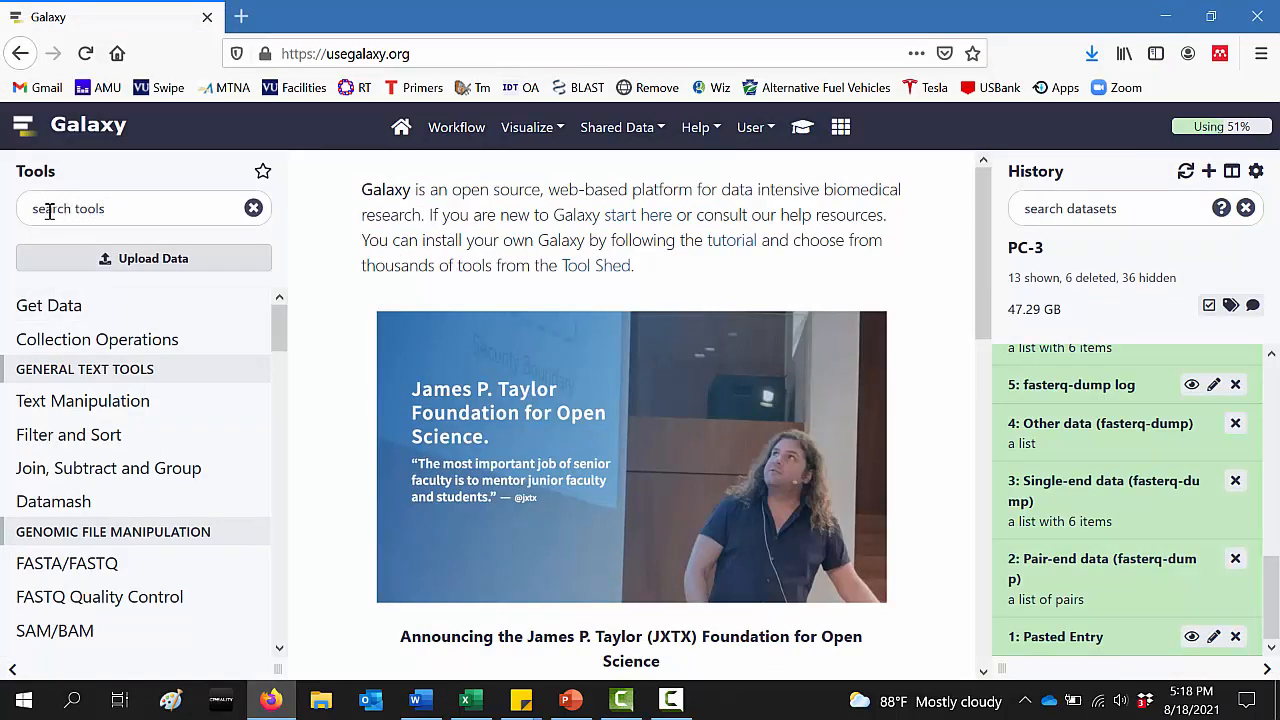
pyautogui.write('hisat2')
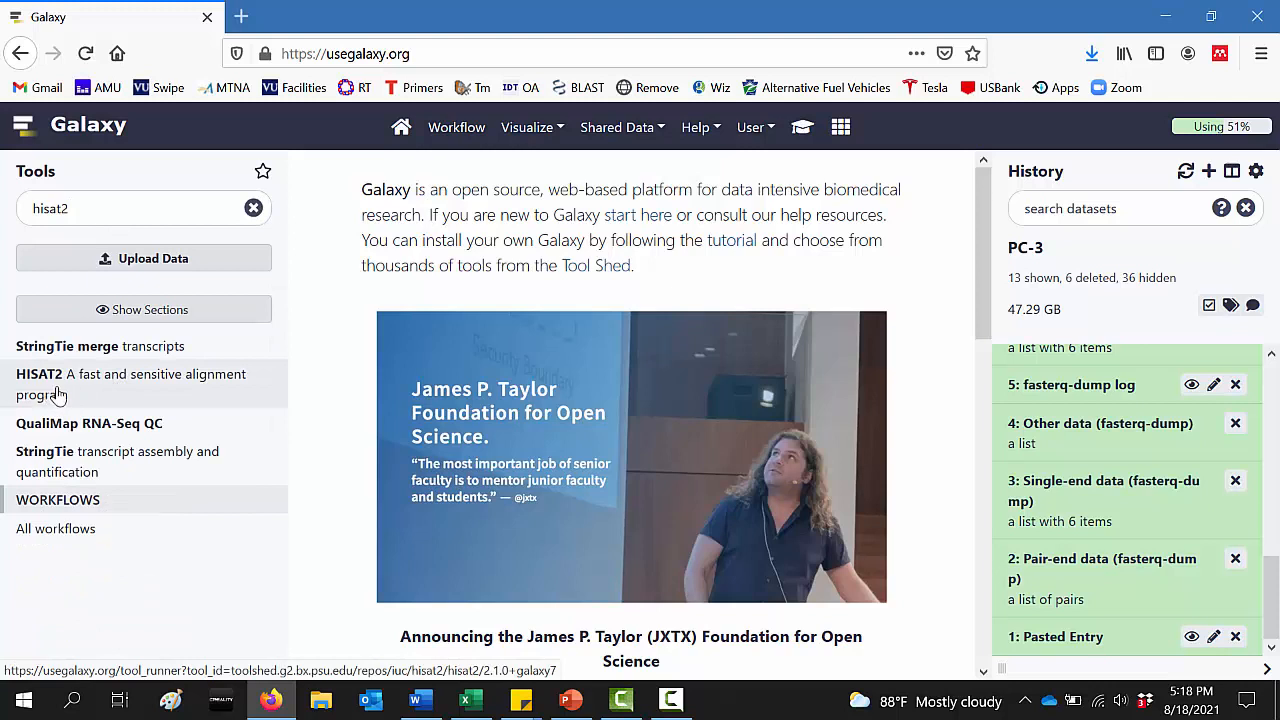
pyautogui.click(122, 400)
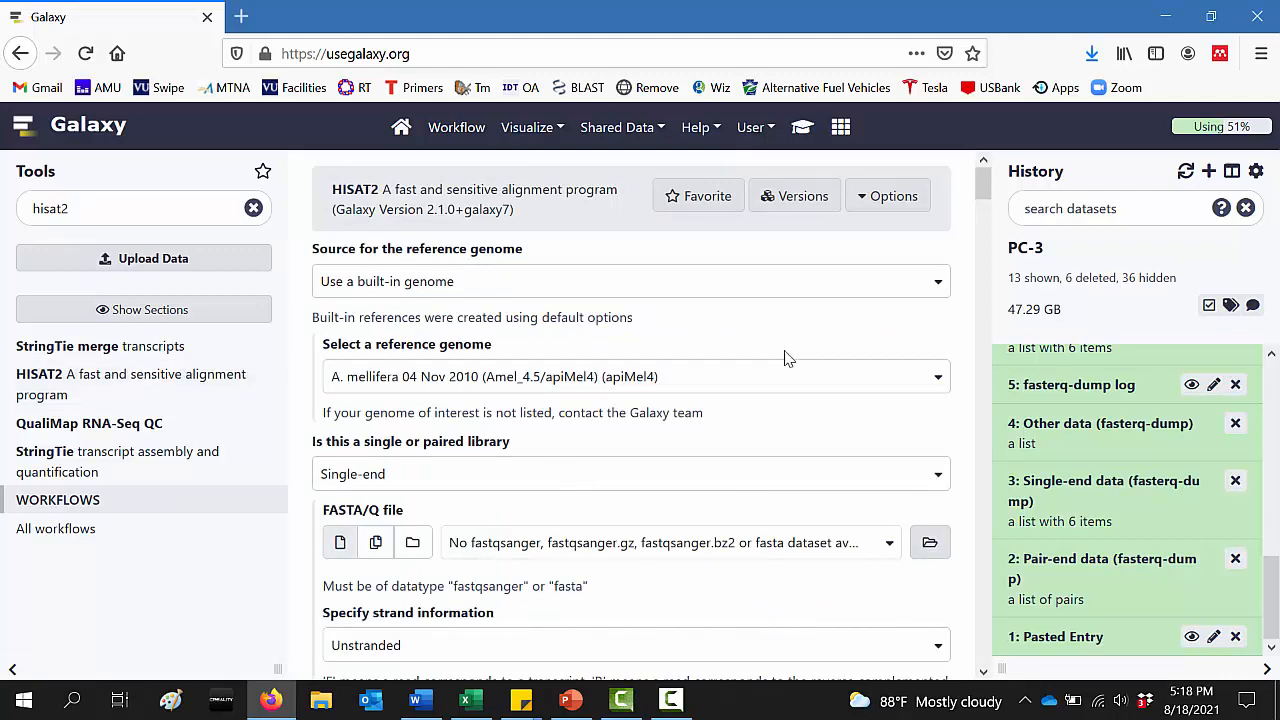
pyautogui.moveTo(985, 192)
pyautogui.mouseDown()
pyautogui.moveTo(990, 250)
pyautogui.moveTo(997, 190)
pyautogui.mouseUp()
pyautogui.click(478, 290)
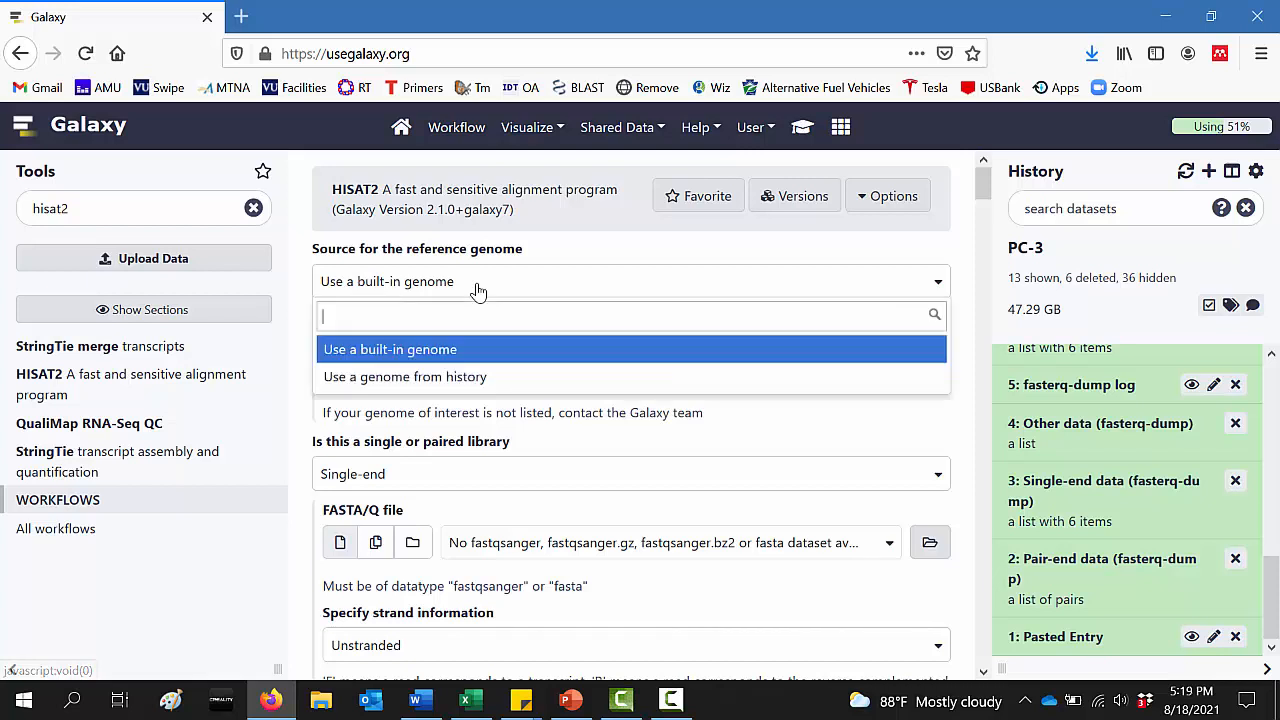
pyautogui.click(398, 352)
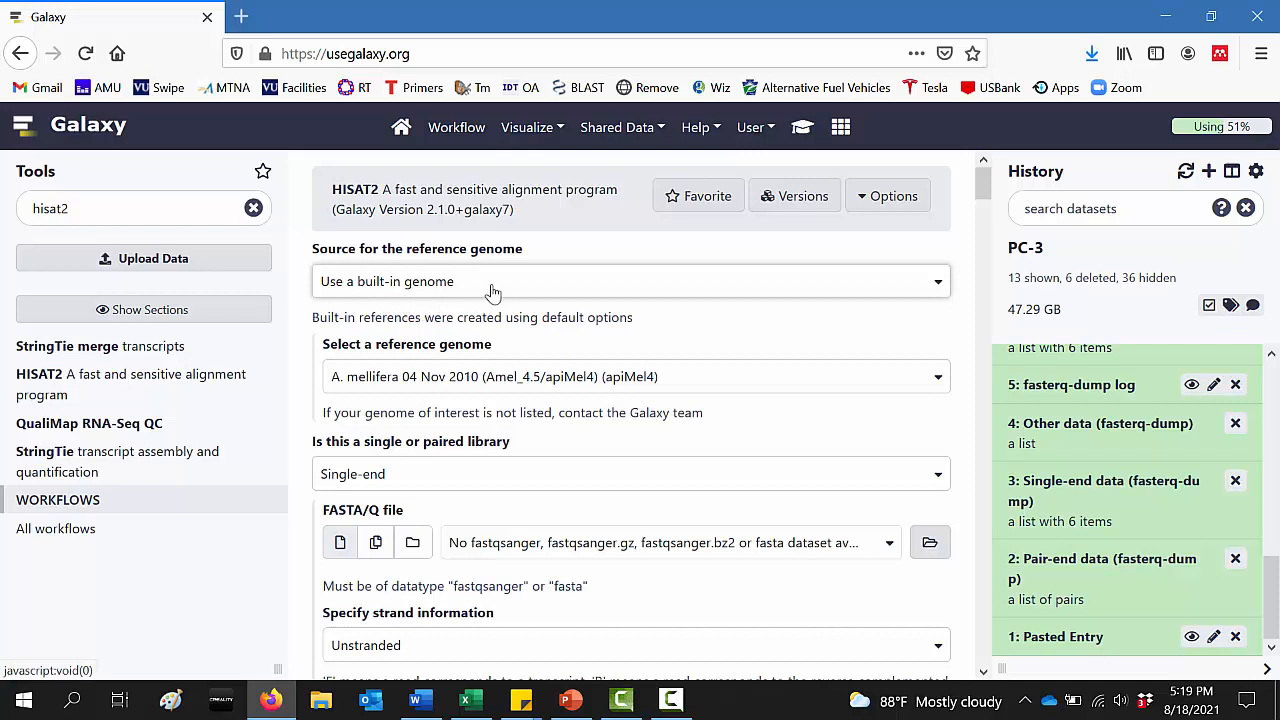
# Search the built-in reference genomes for homo sapiens and select Human (Homo sapiens) (b38): hg38
pyautogui.click(595, 388)
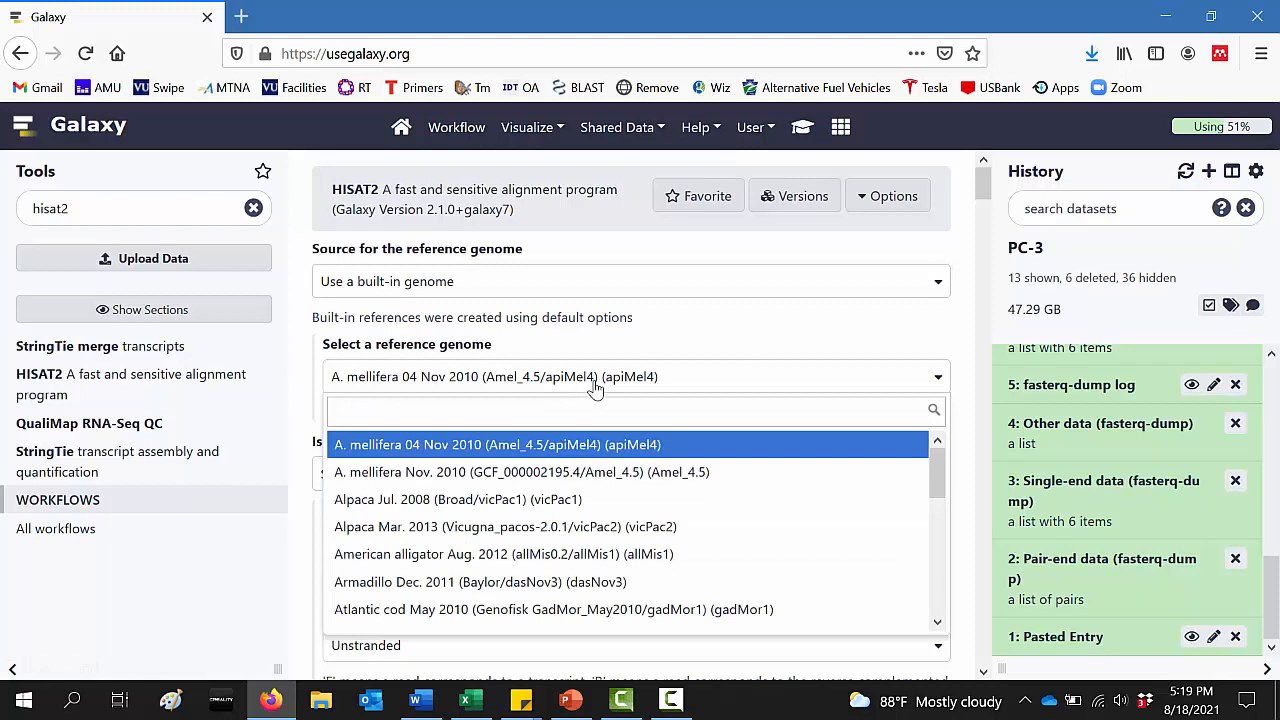
pyautogui.write('ho')
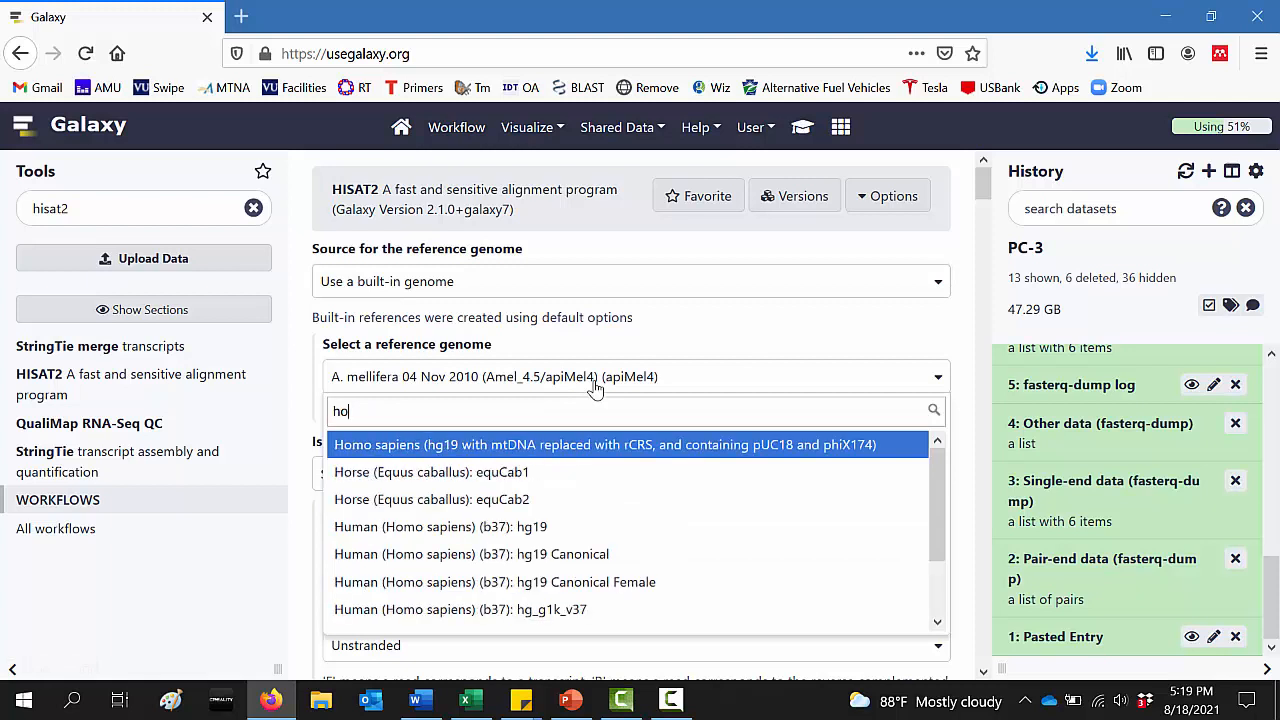
pyautogui.write('mo sapiens')
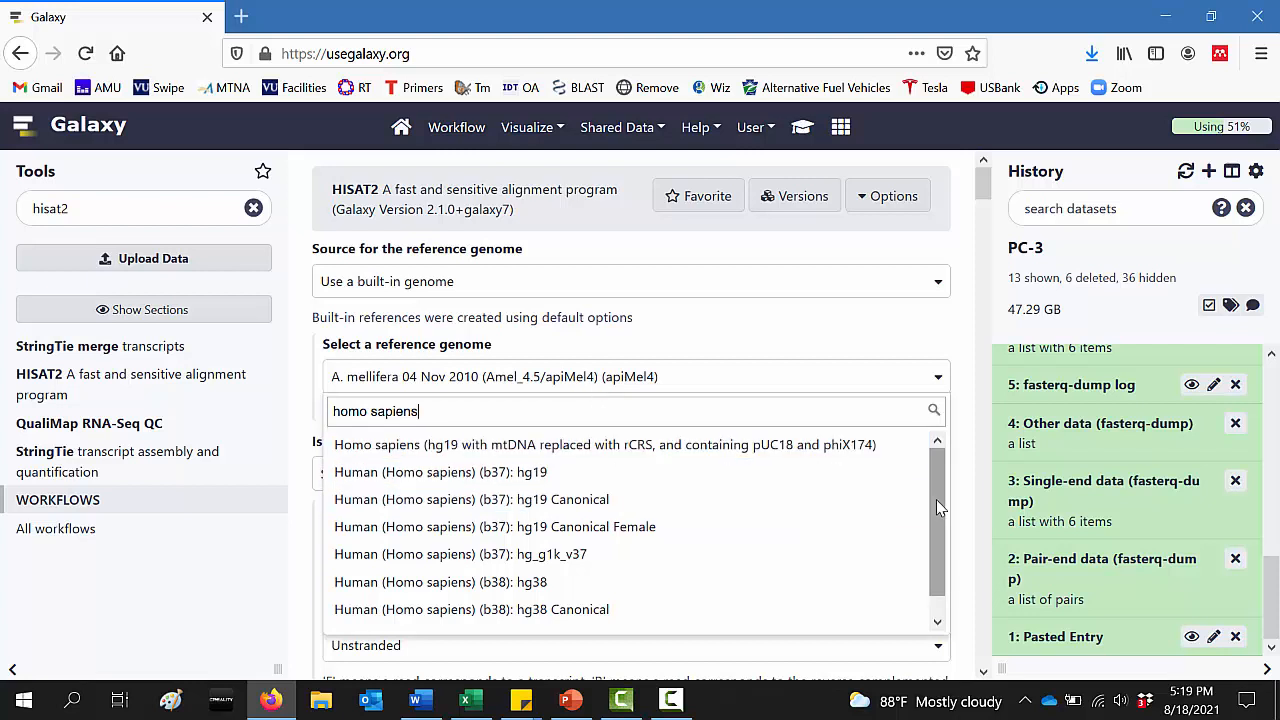
pyautogui.moveTo(936, 499); pyautogui.dragTo(938, 533)
pyautogui.scroll(1, 940, 552)
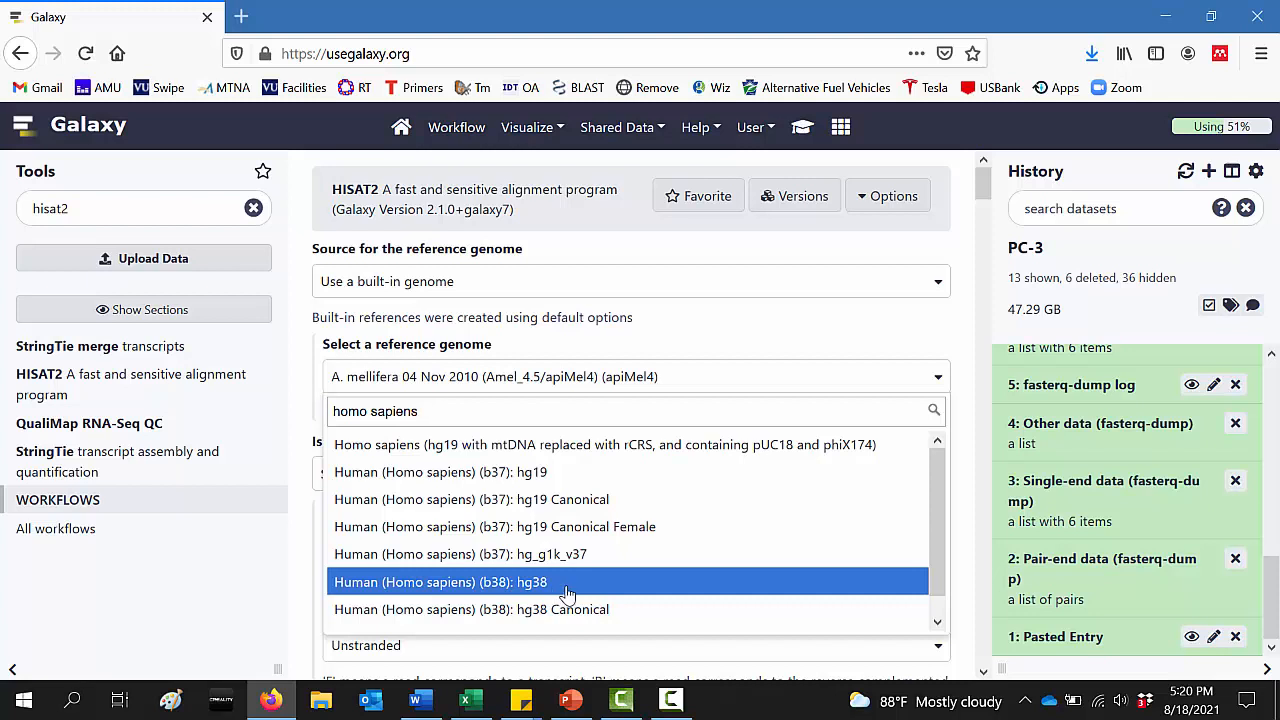
pyautogui.scroll(-2, 940, 573)
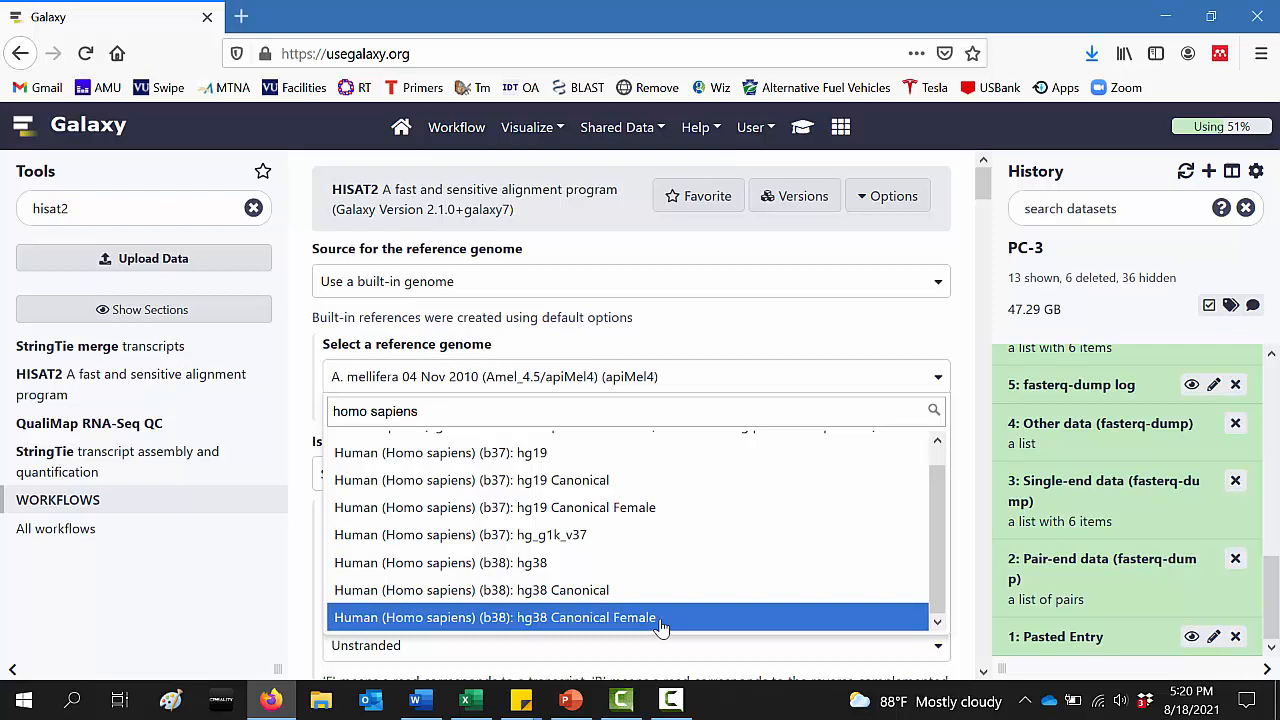
pyautogui.click(567, 563)
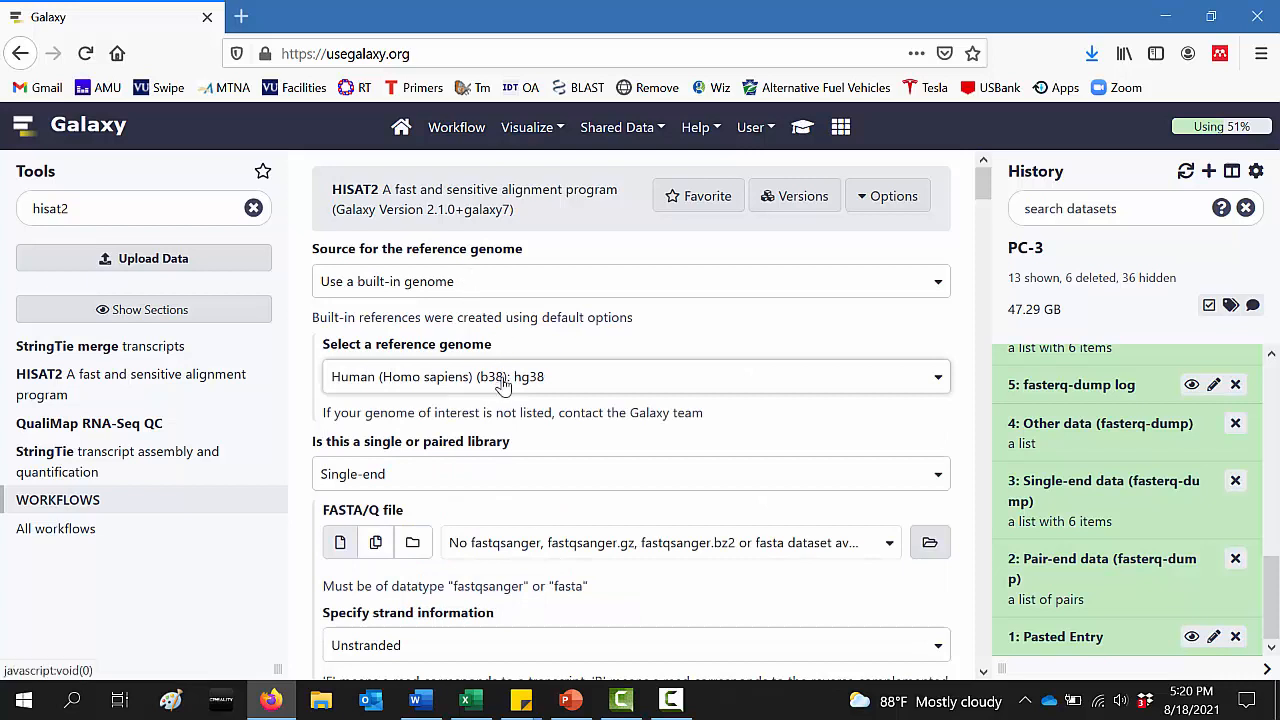
# Set the library type to Paired-end data from single interleaved dataset and use the dataset collection 3: Single-end data (fasterq-dump) as input
pyautogui.click(538, 481)
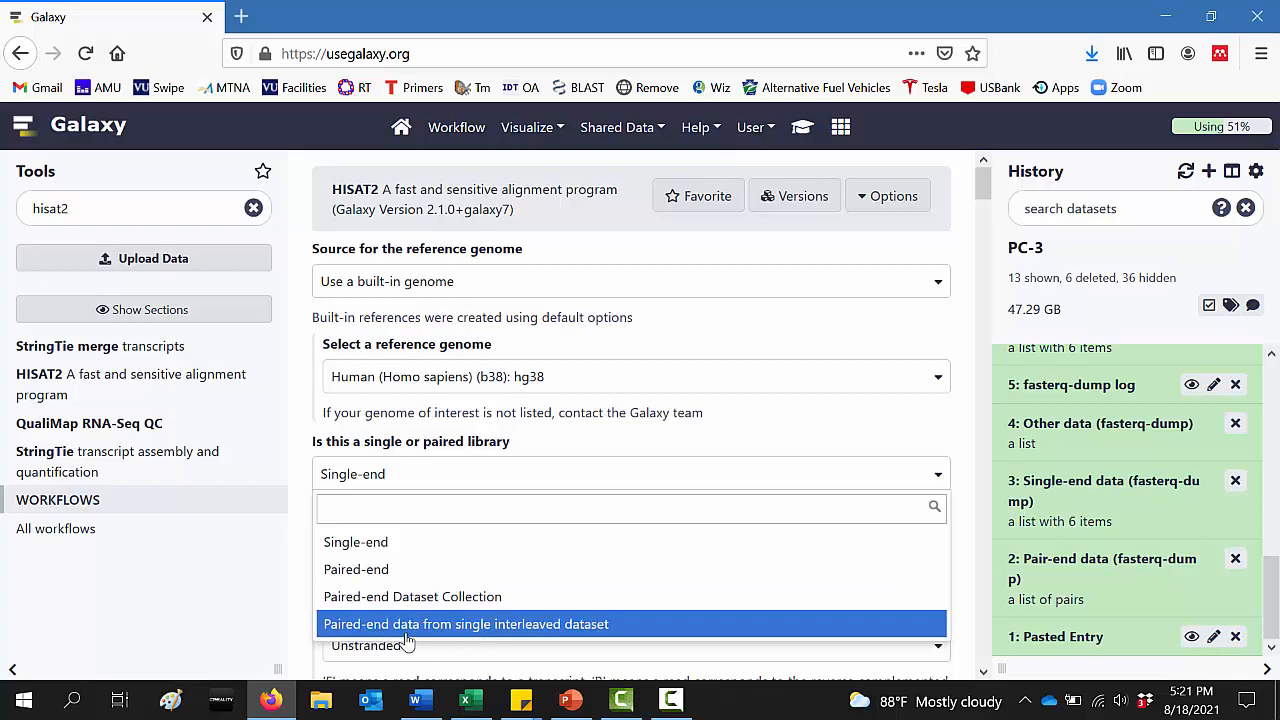
pyautogui.click(541, 624)
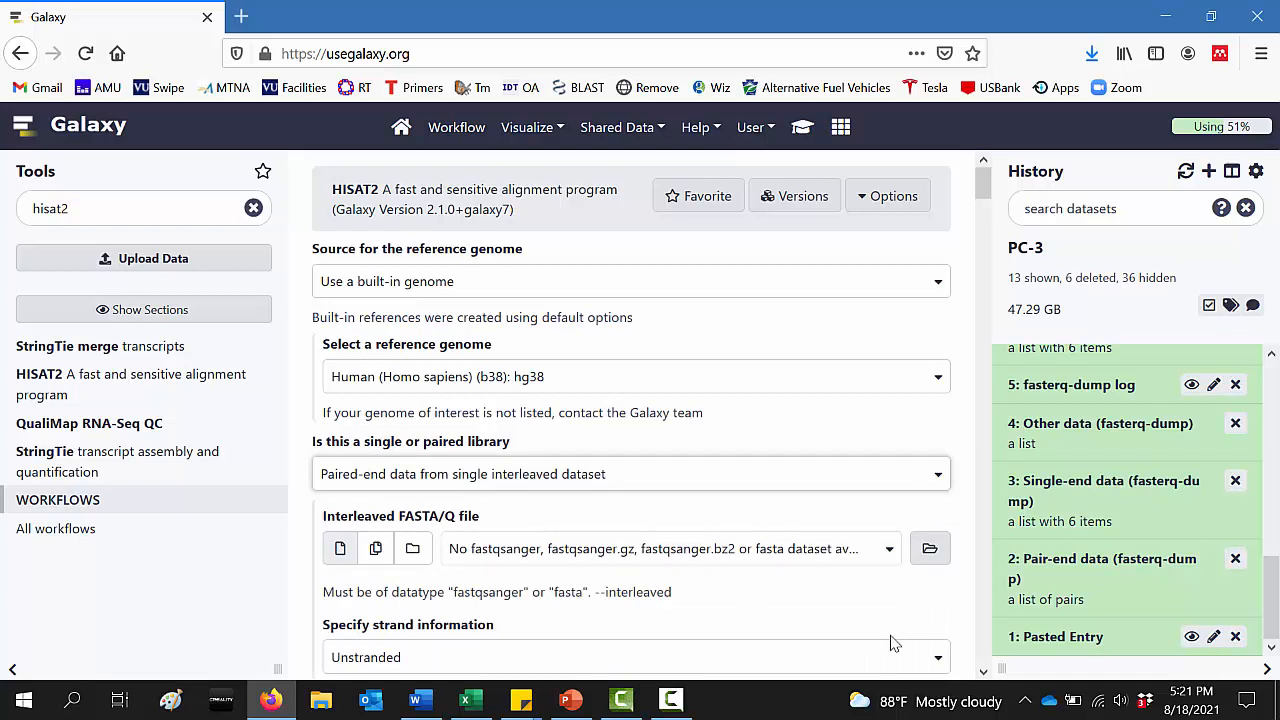
pyautogui.click(984, 677)
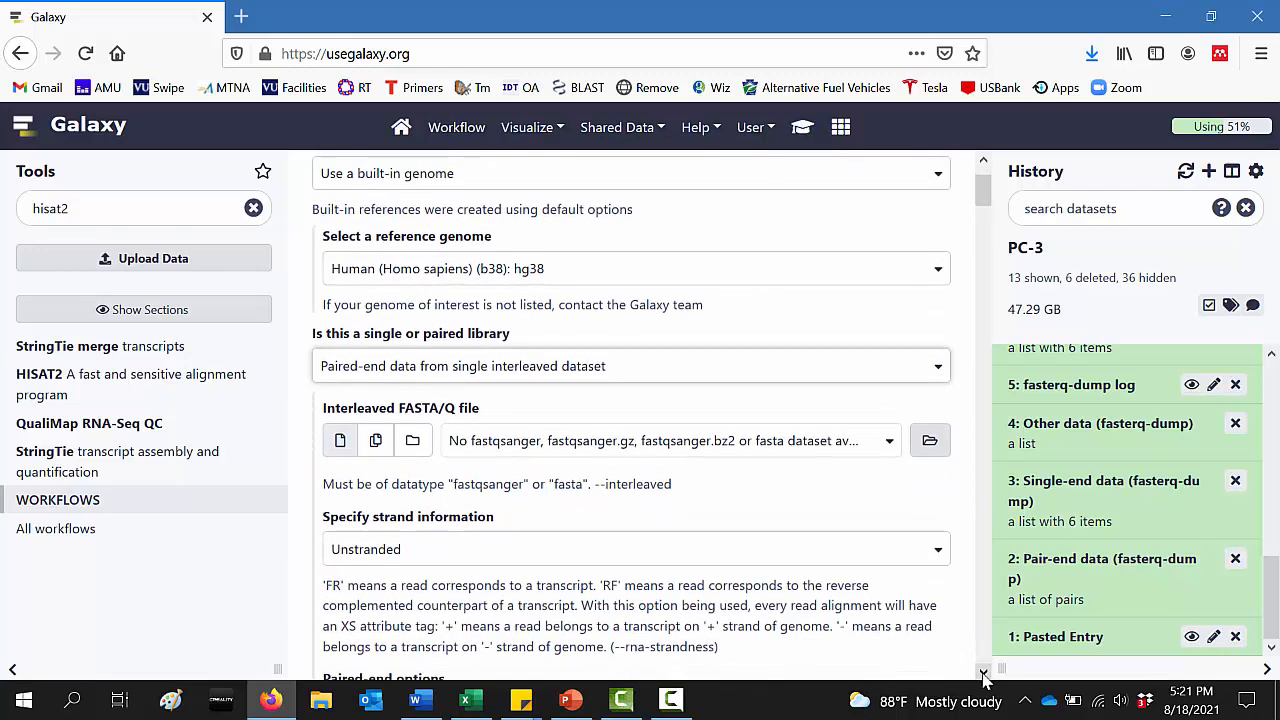
pyautogui.click(984, 677)
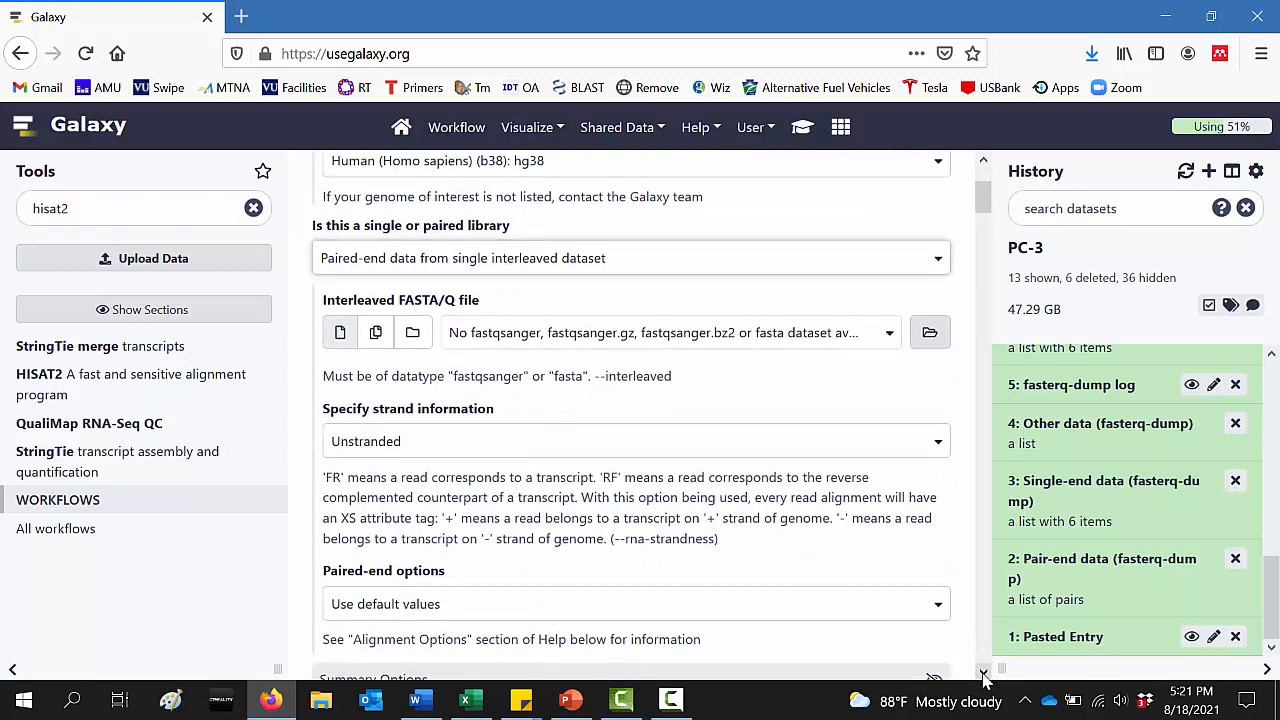
pyautogui.click(411, 336)
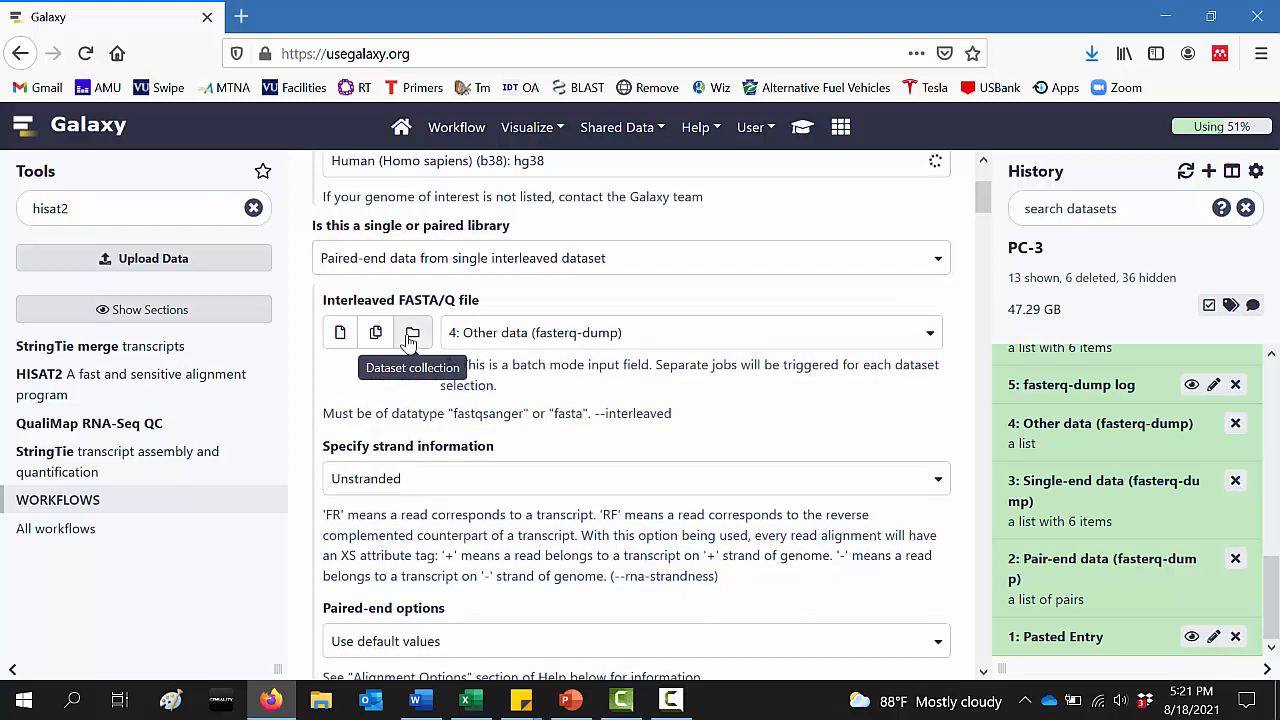
pyautogui.click(929, 335)
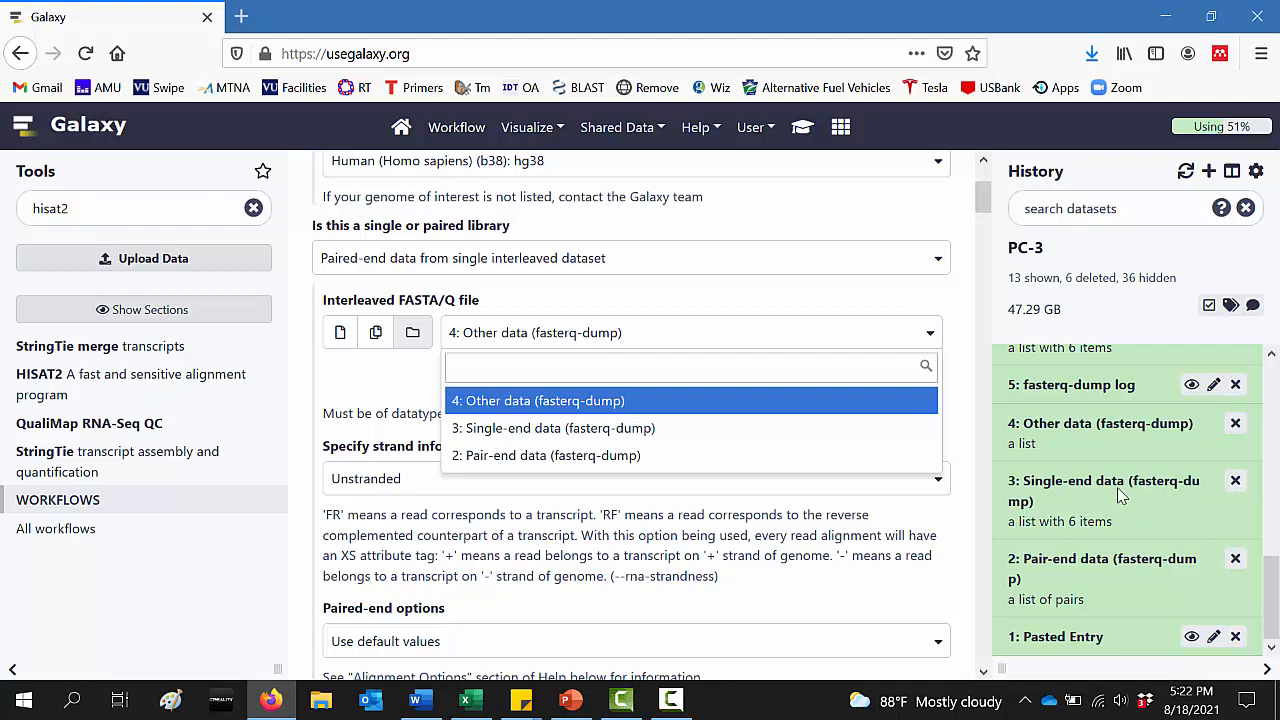
pyautogui.click(641, 430)
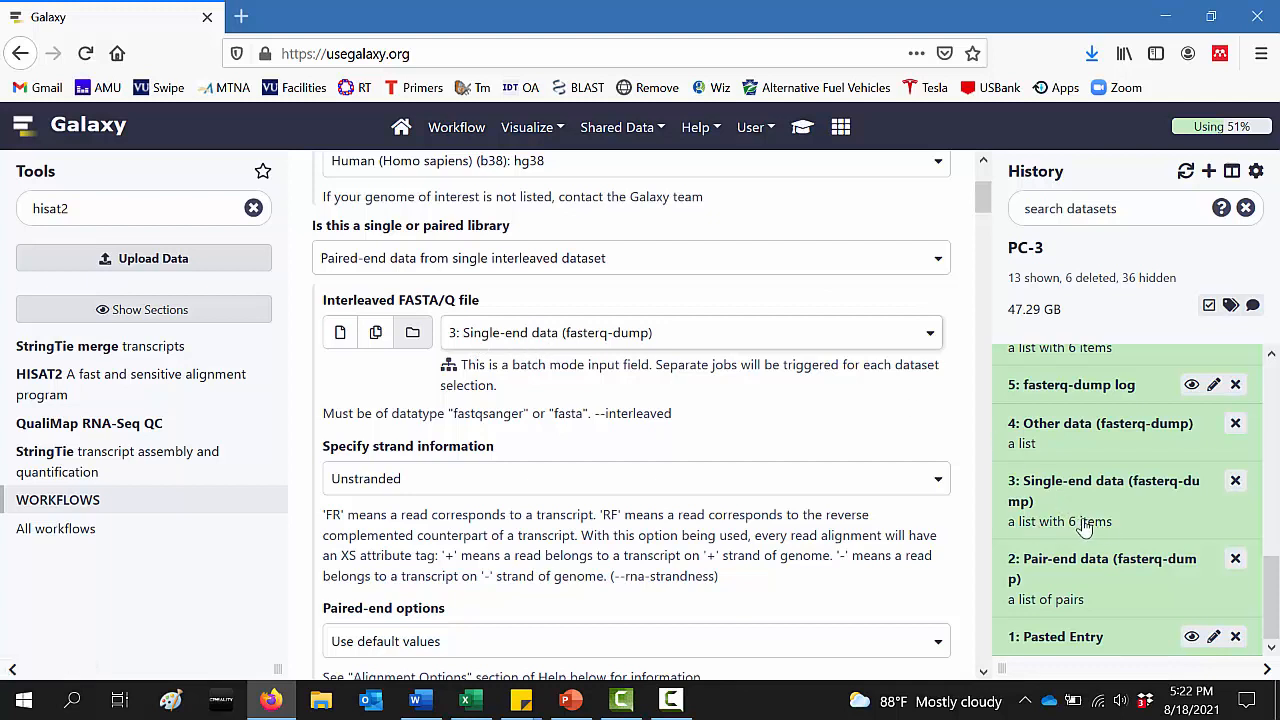
# Check the remaining HISAT2 settings against the Word protocol, return to Galaxy and execute the alignment
pyautogui.scroll(-1, 985, 212)
pyautogui.scroll(-4, 985, 212)
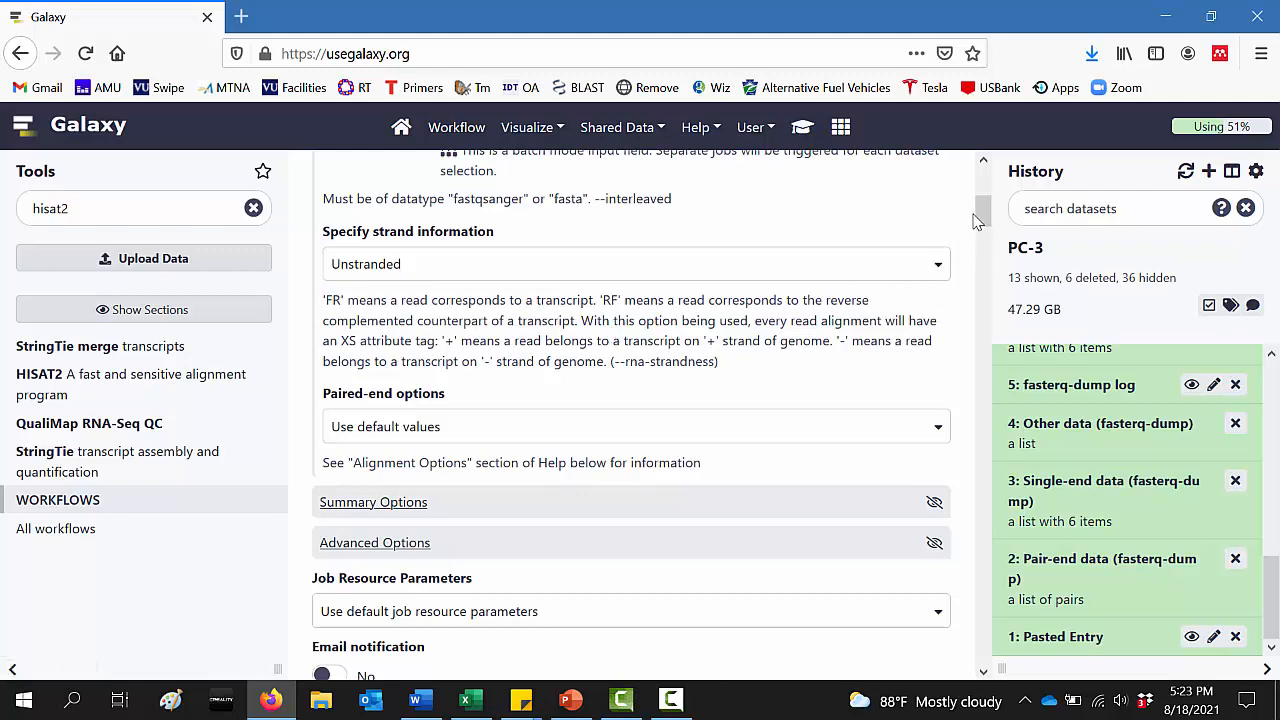
pyautogui.scroll(-2, 983, 215)
pyautogui.click(415, 700)
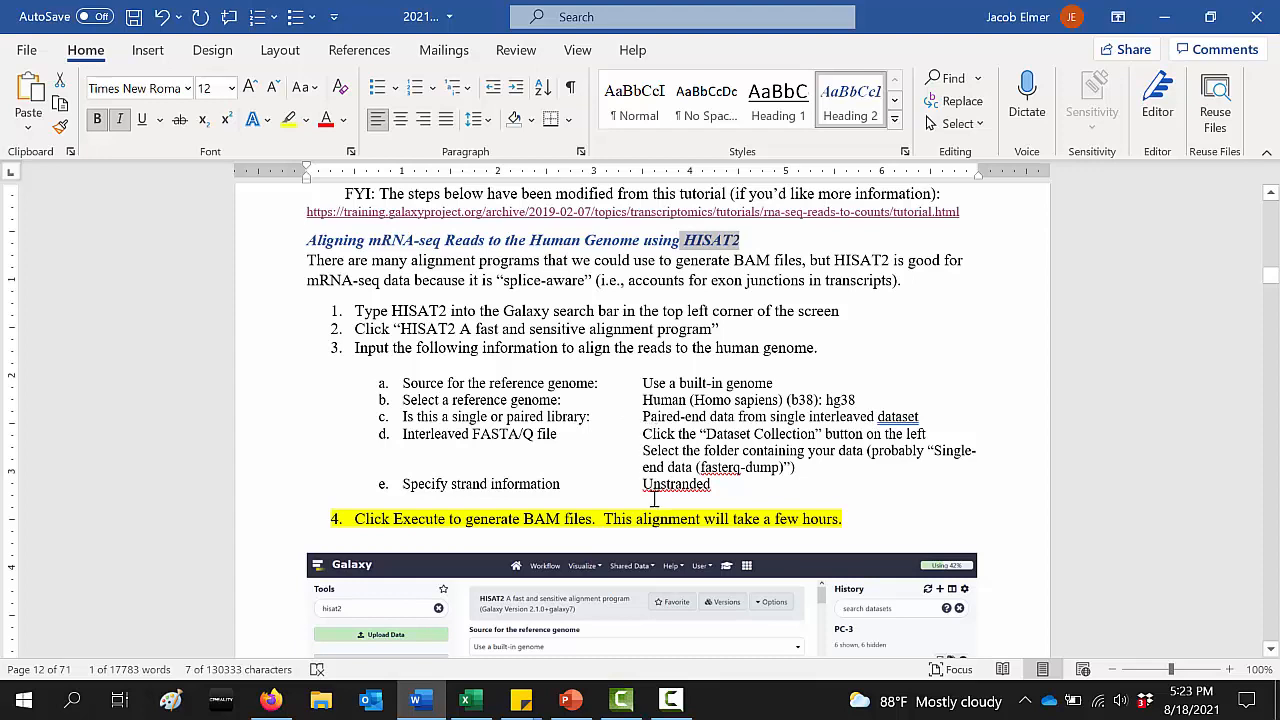
pyautogui.click(271, 700)
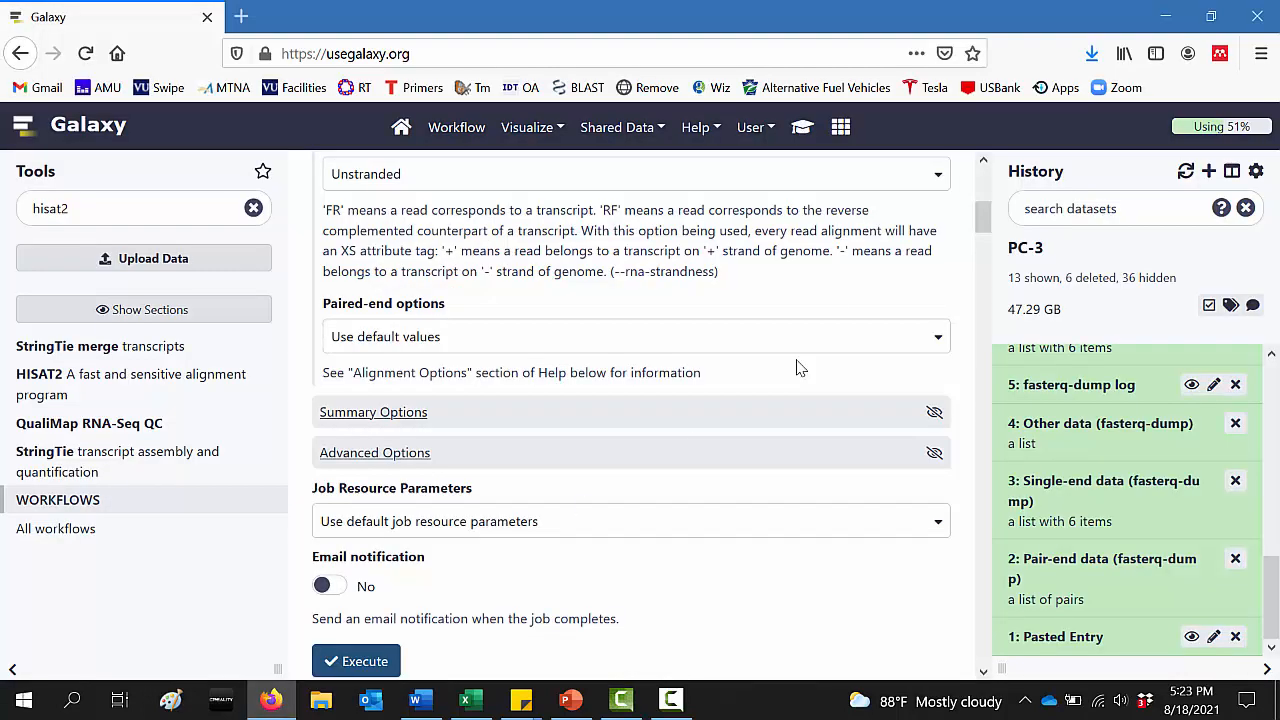
pyautogui.moveTo(990, 222); pyautogui.dragTo(972, 248)
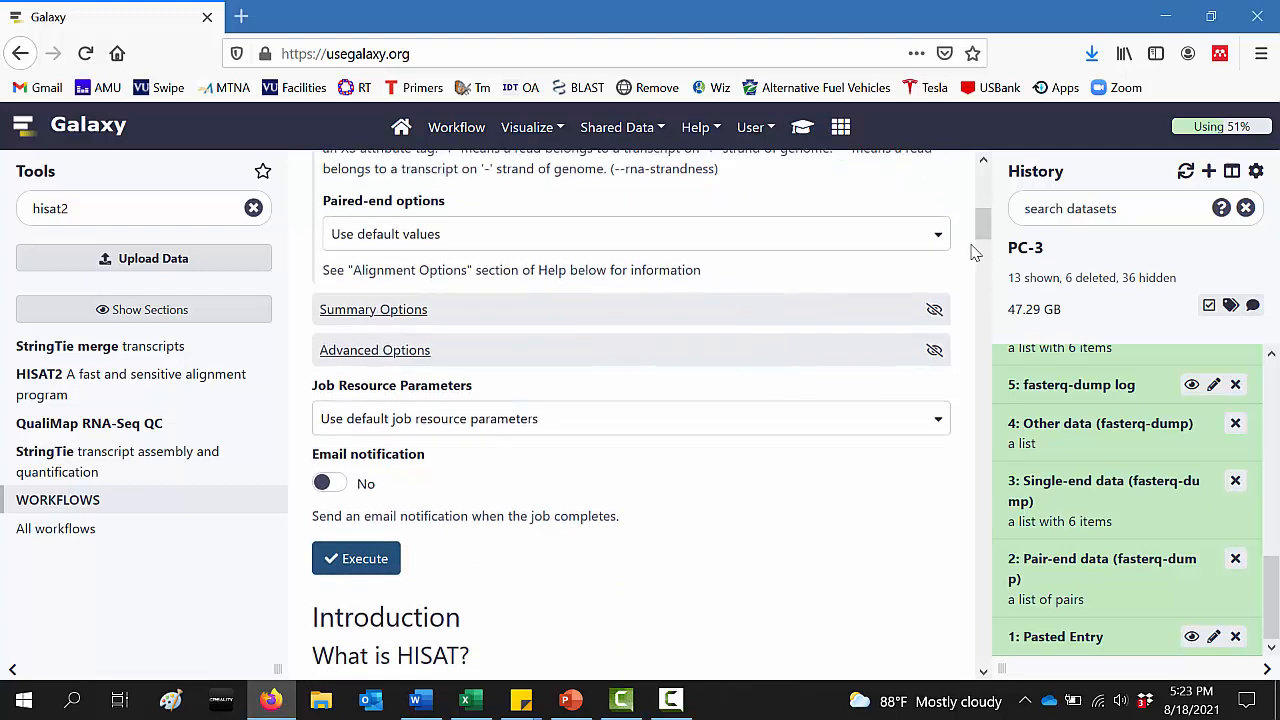
pyautogui.click(360, 560)
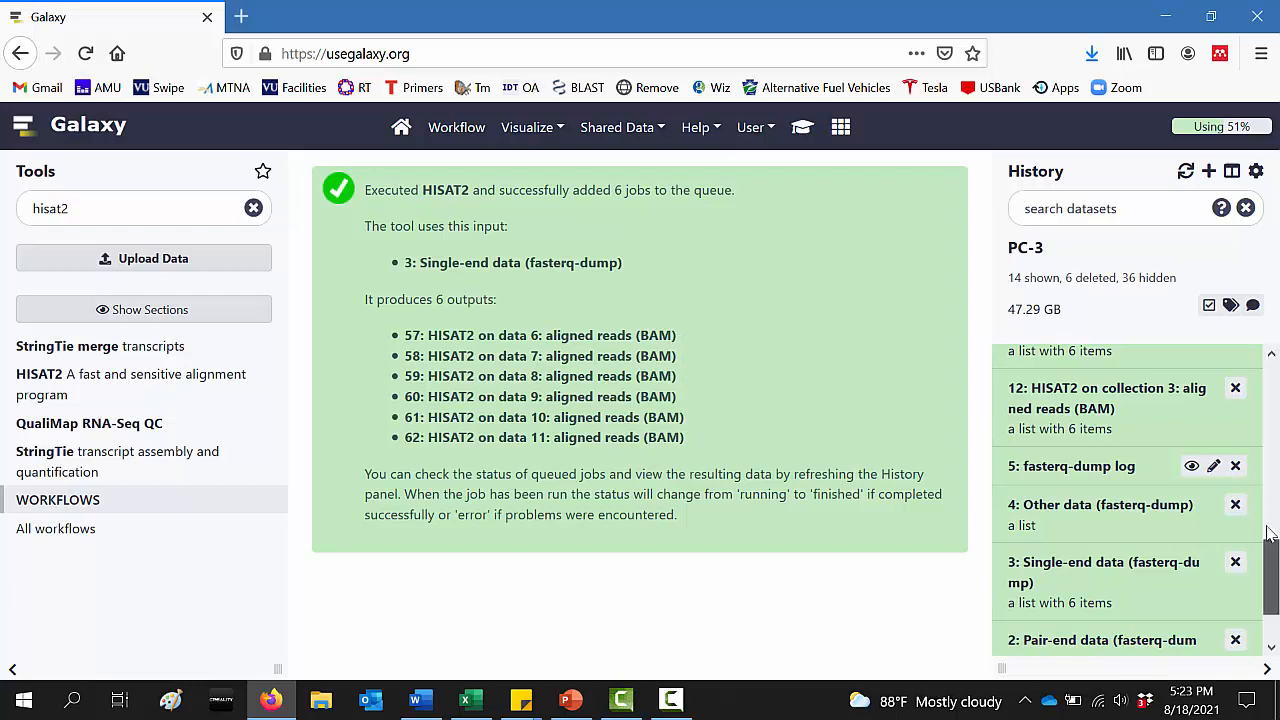
# Delete the newly queued HISAT2 aligned reads collection from the PC-3 history using Collection Only
pyautogui.moveTo(1268, 578); pyautogui.dragTo(1266, 405)
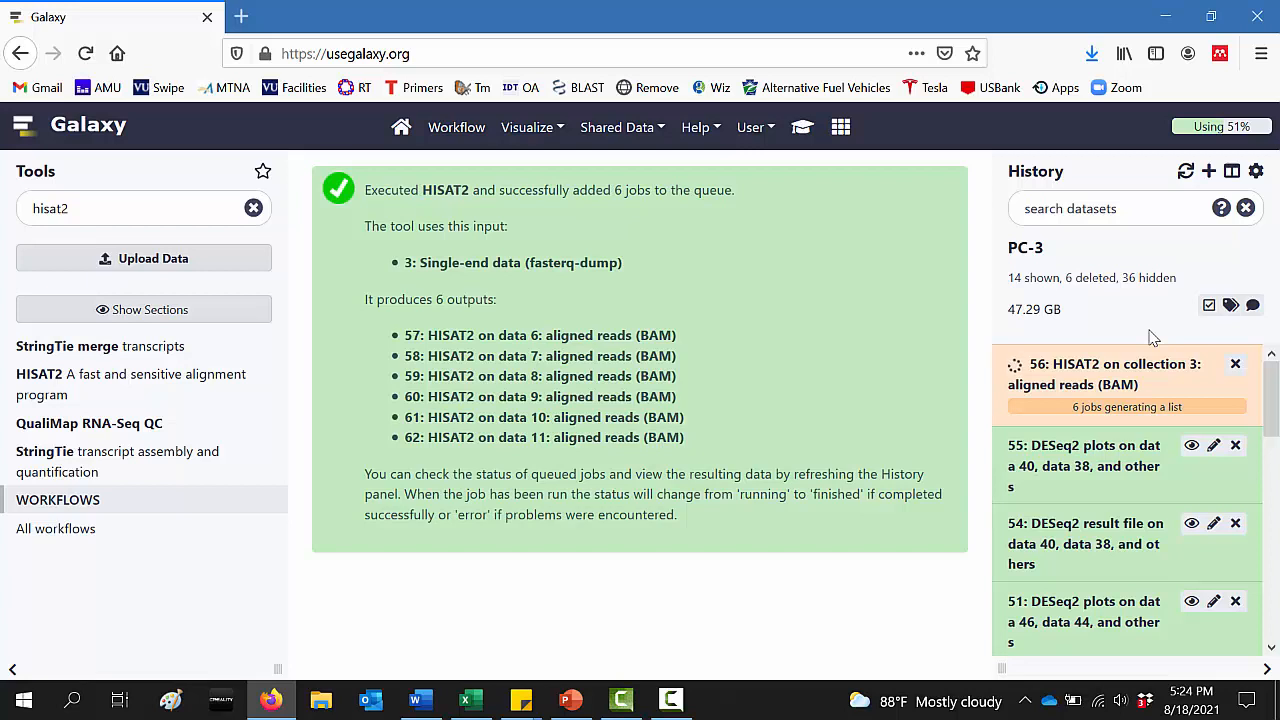
pyautogui.click(1234, 366)
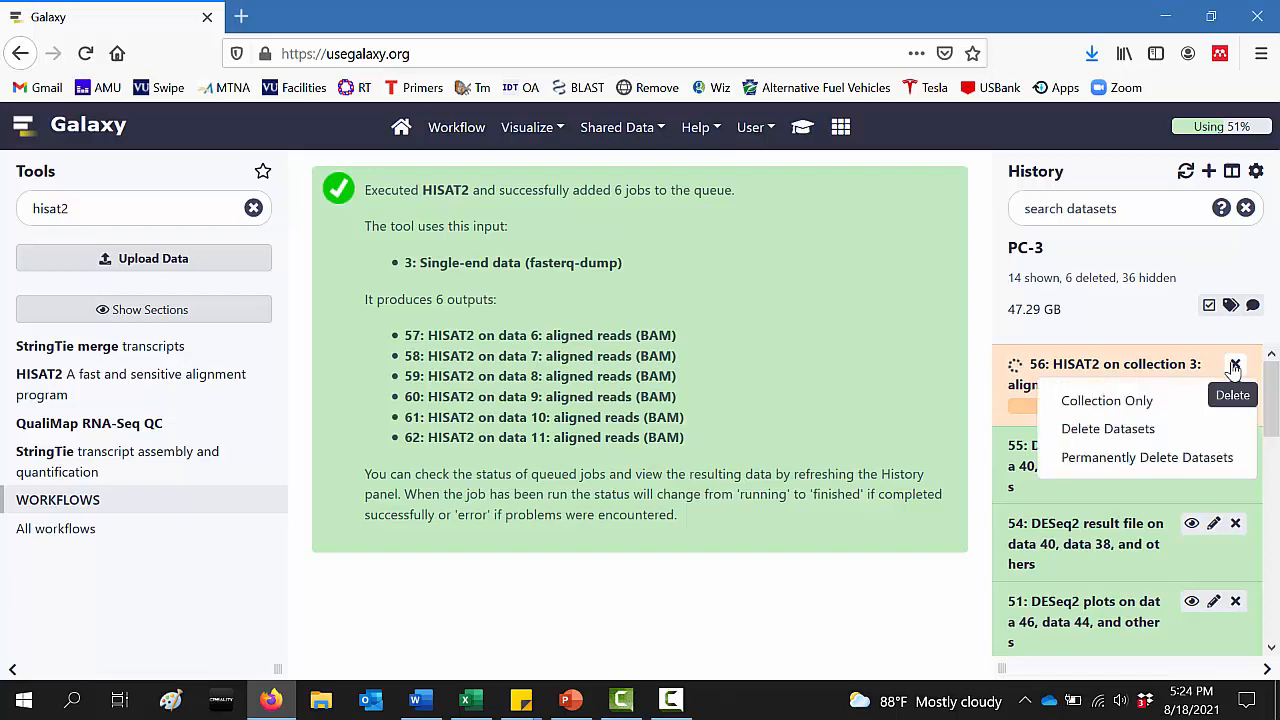
pyautogui.click(1149, 403)
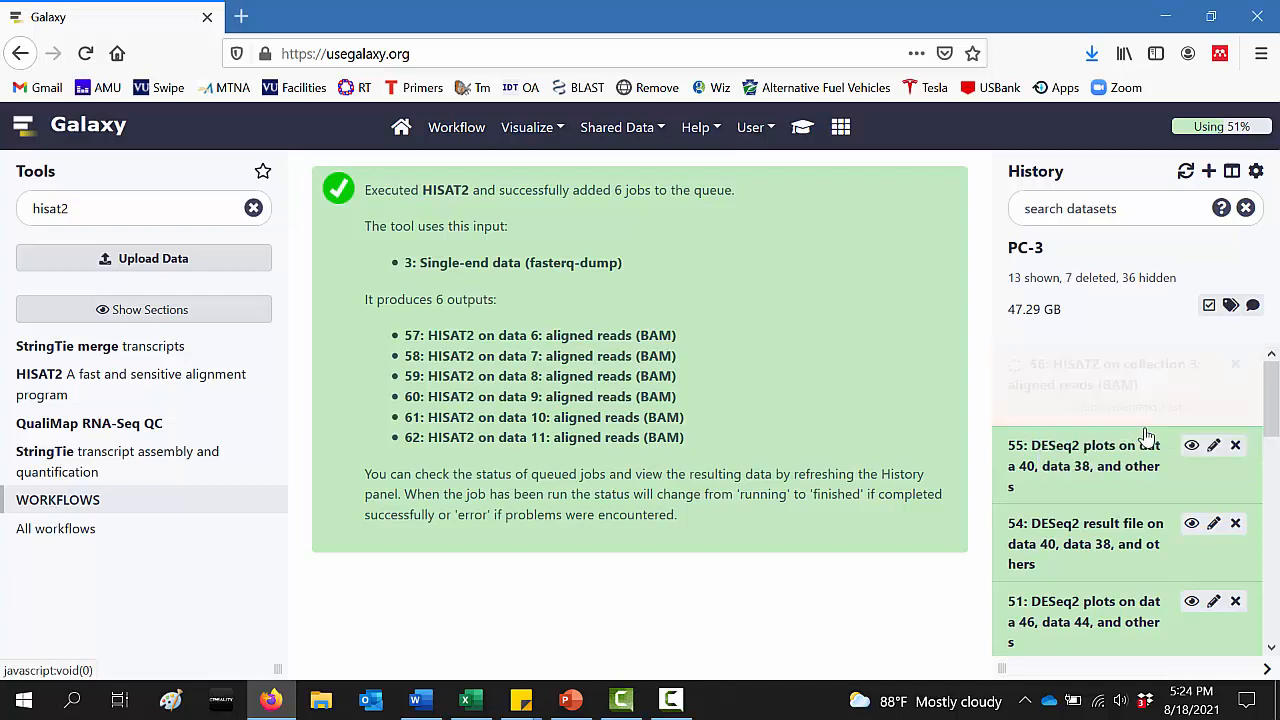
# Open the existing collection 12: HISAT2 aligned reads (BAM), expand SRR13690419 and display it in bam.iobio
pyautogui.moveTo(1268, 400); pyautogui.dragTo(1276, 555)
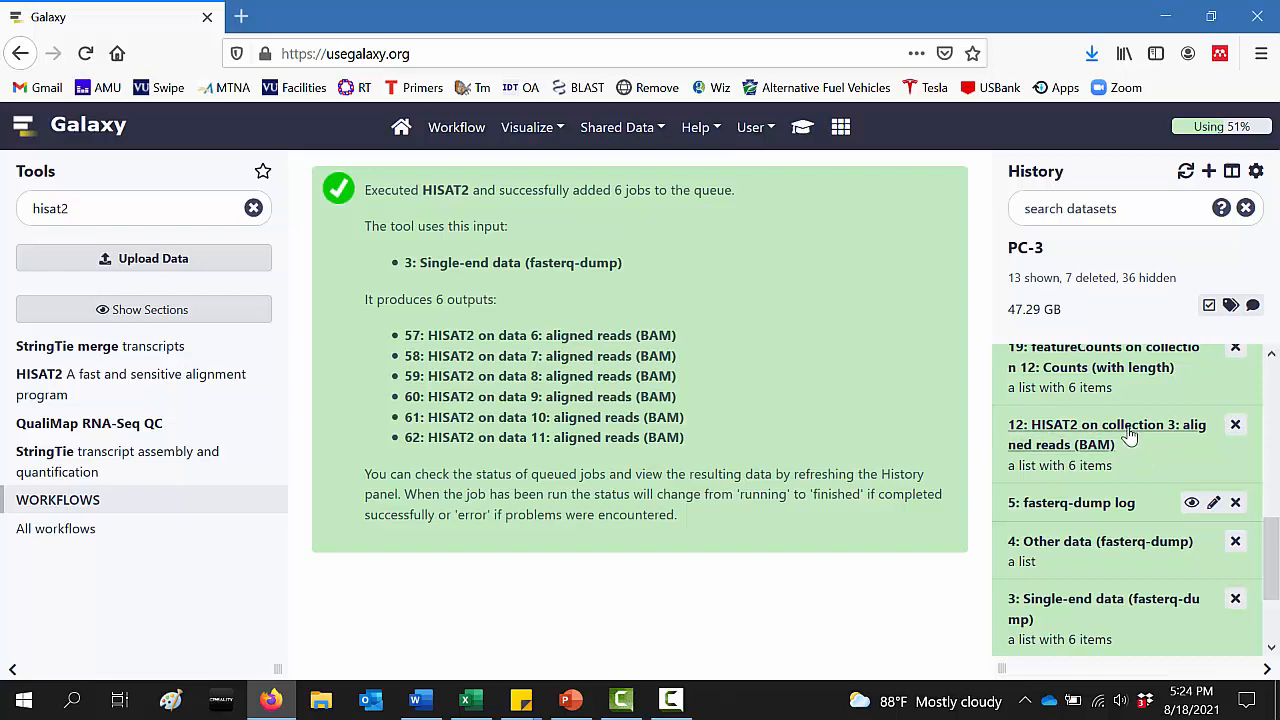
pyautogui.click(1128, 435)
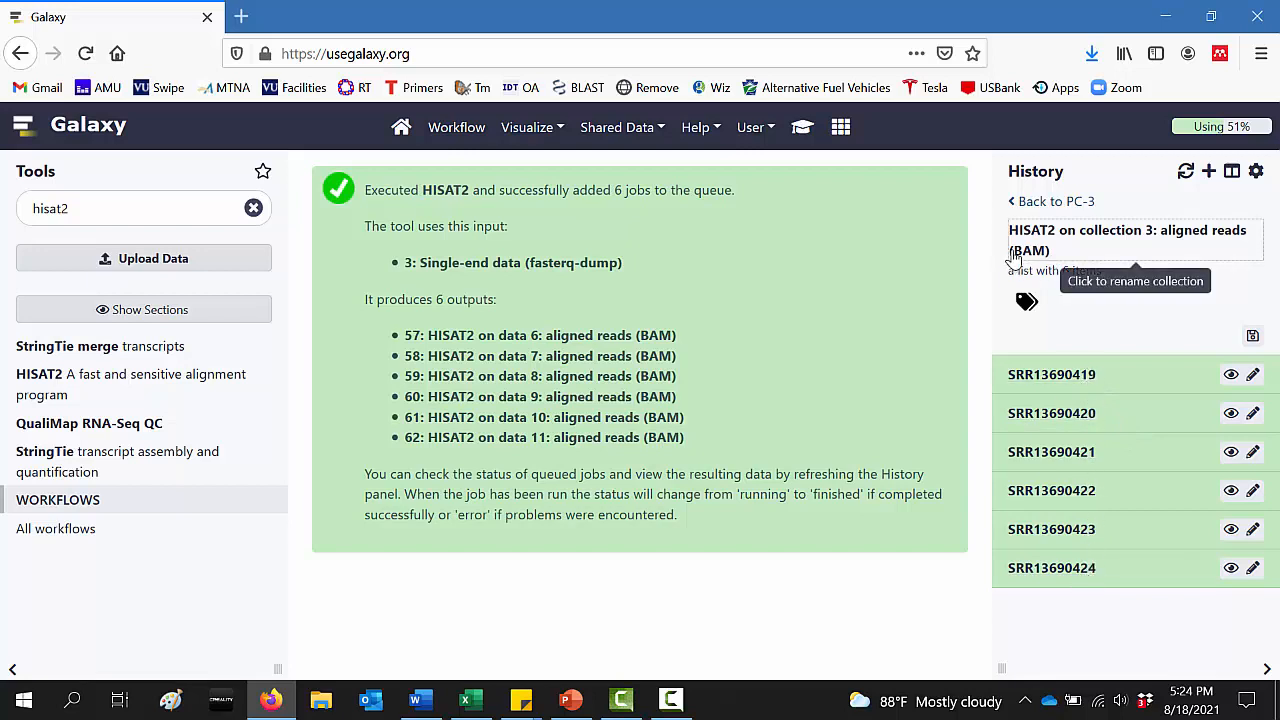
pyautogui.click(1075, 387)
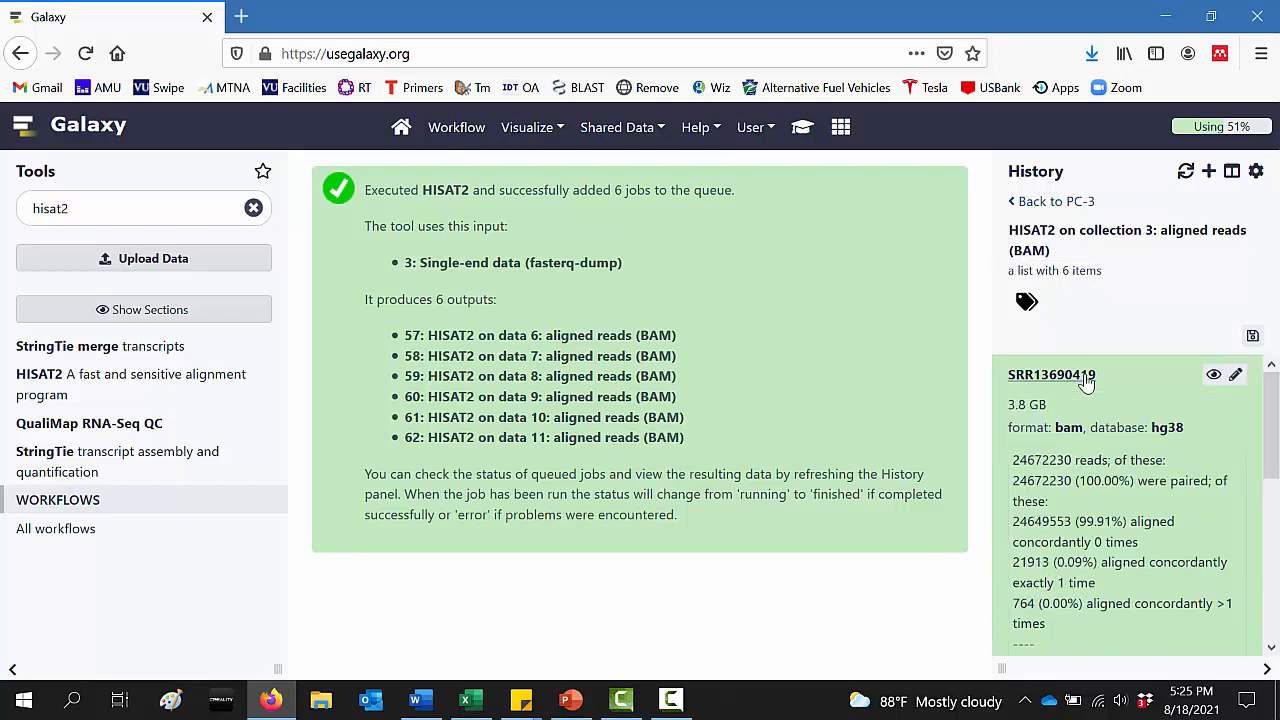
pyautogui.moveTo(1270, 415); pyautogui.dragTo(1278, 537)
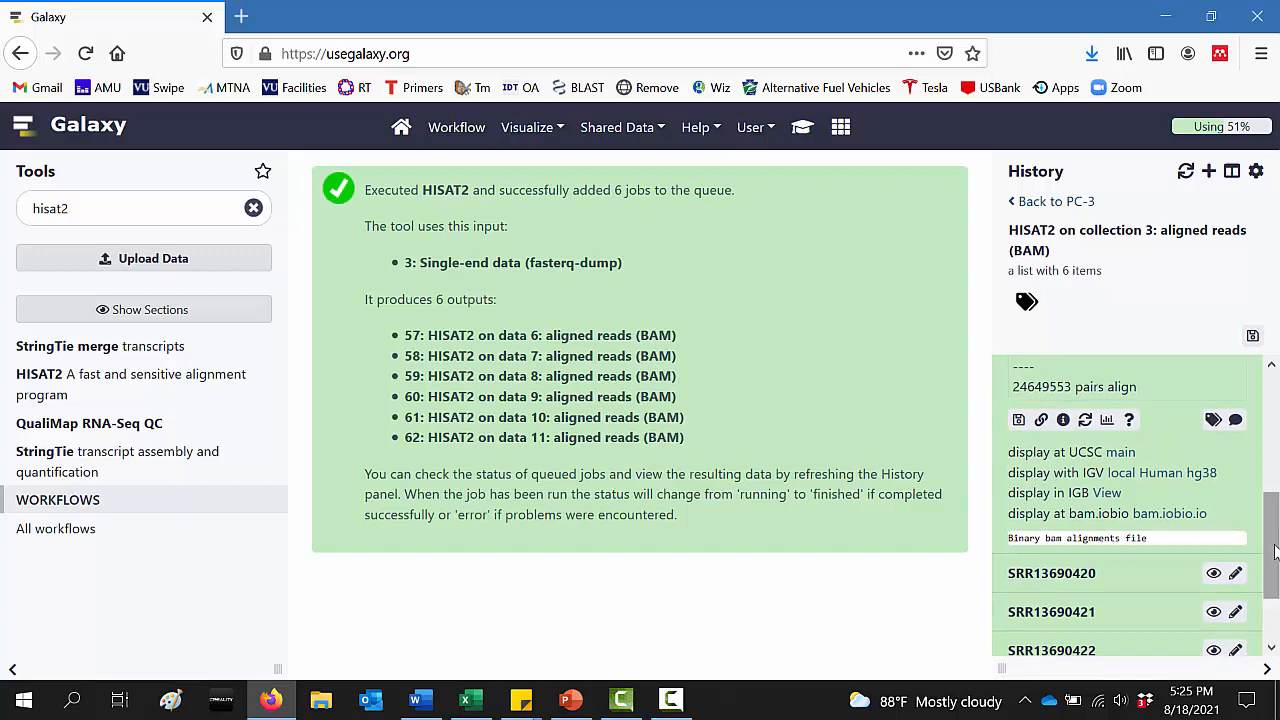
pyautogui.moveTo(1276, 550); pyautogui.dragTo(1120, 538)
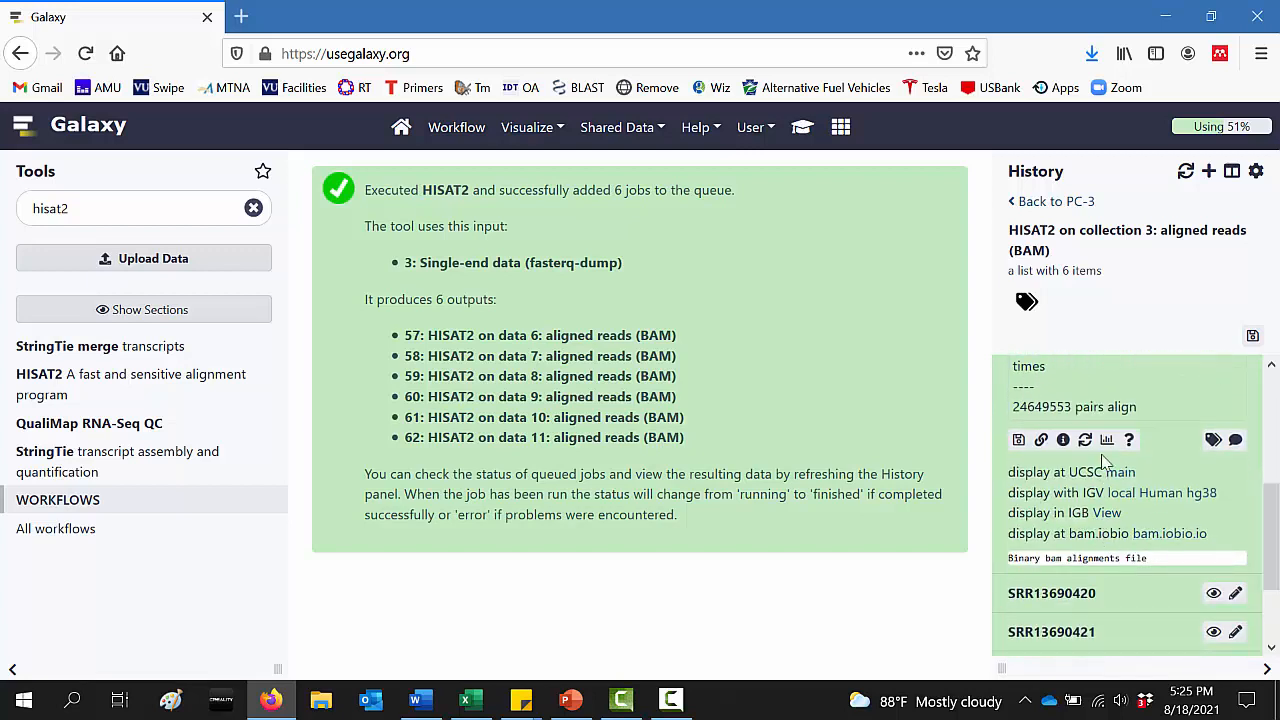
pyautogui.click(1163, 536)
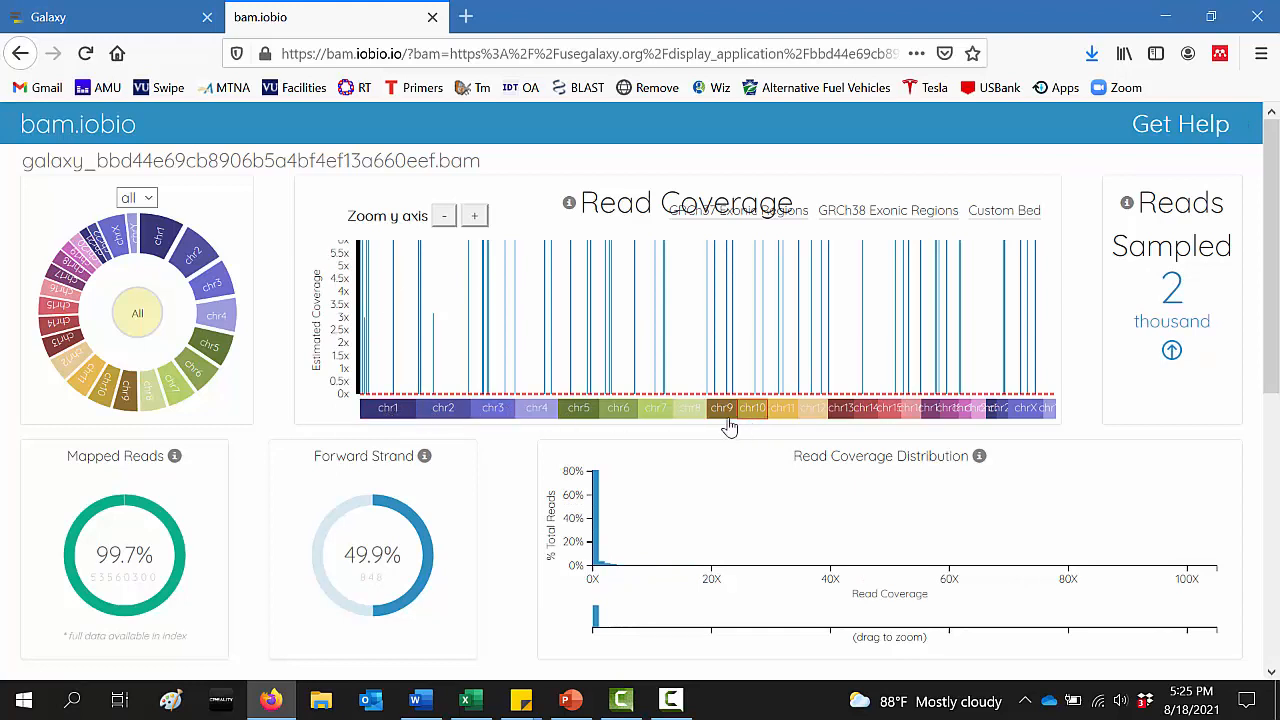
# Restrict the bam.iobio report to chr1 and examine its read coverage, mapped reads and mapping quality charts
pyautogui.click(380, 416)
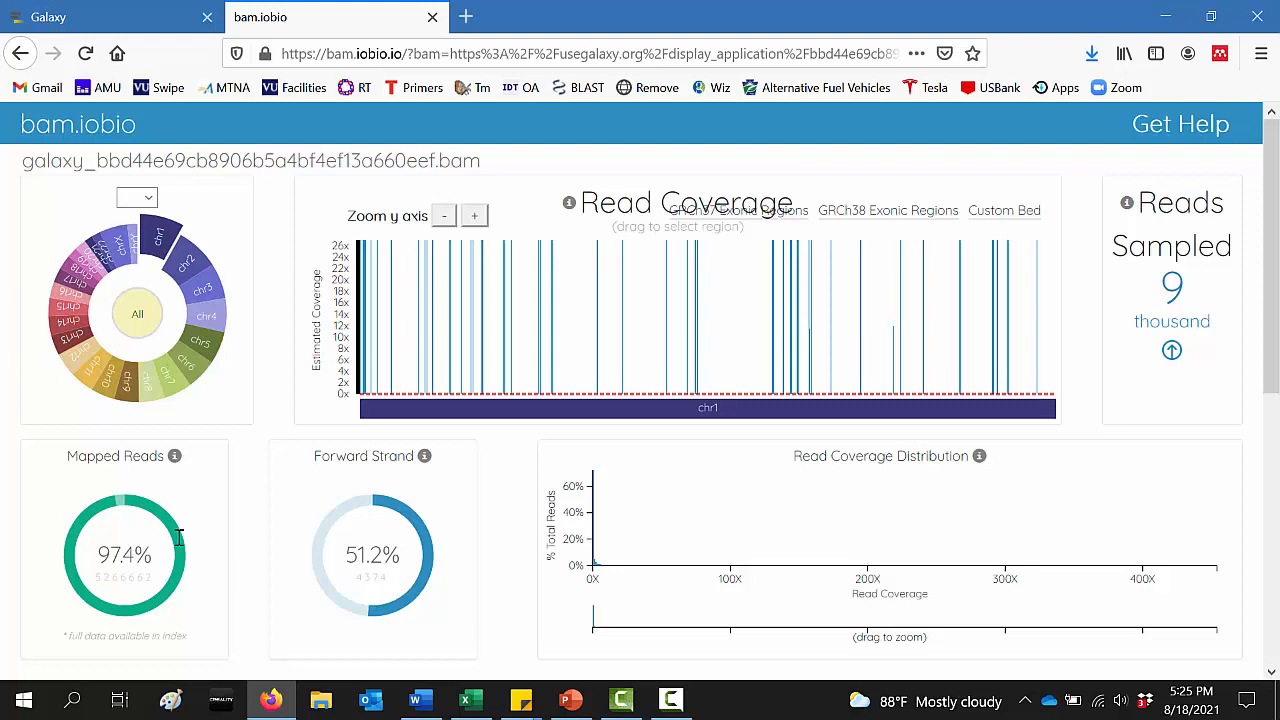
pyautogui.moveTo(1275, 340); pyautogui.dragTo(1275, 451)
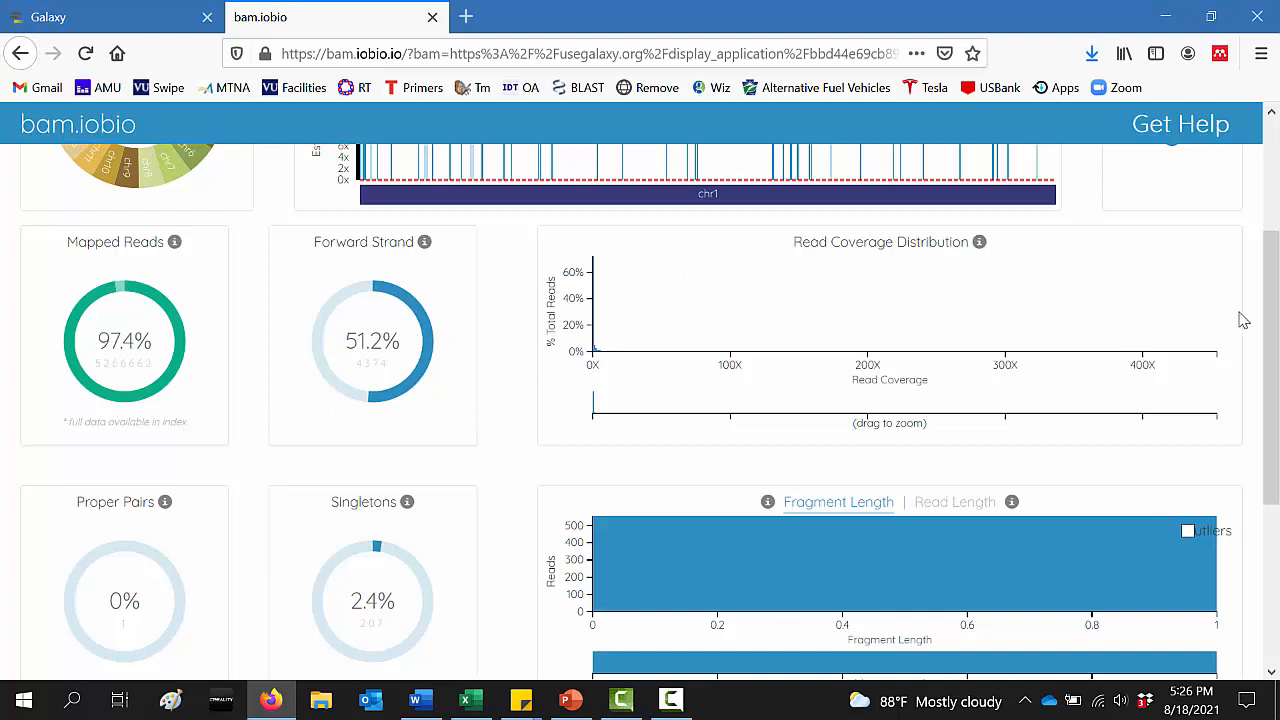
pyautogui.moveTo(1269, 323); pyautogui.dragTo(1275, 487)
pyautogui.moveTo(1215, 560)
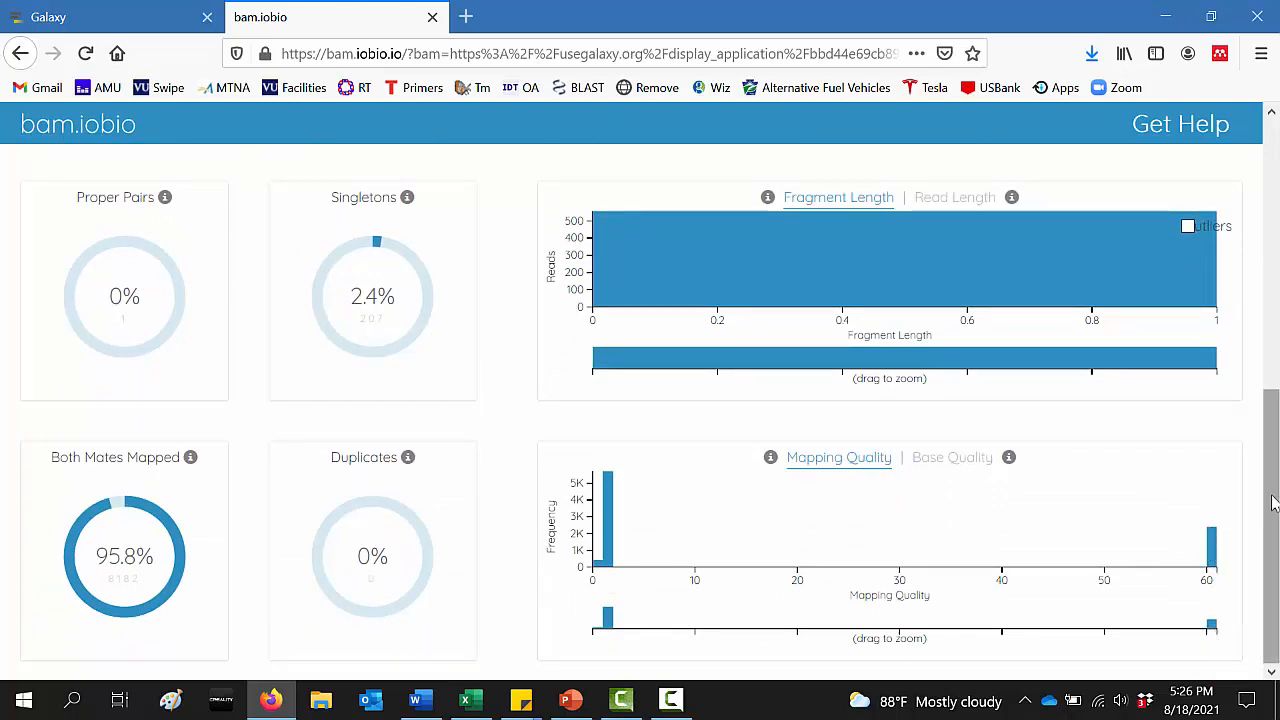
pyautogui.moveTo(1275, 493); pyautogui.dragTo(1268, 263)
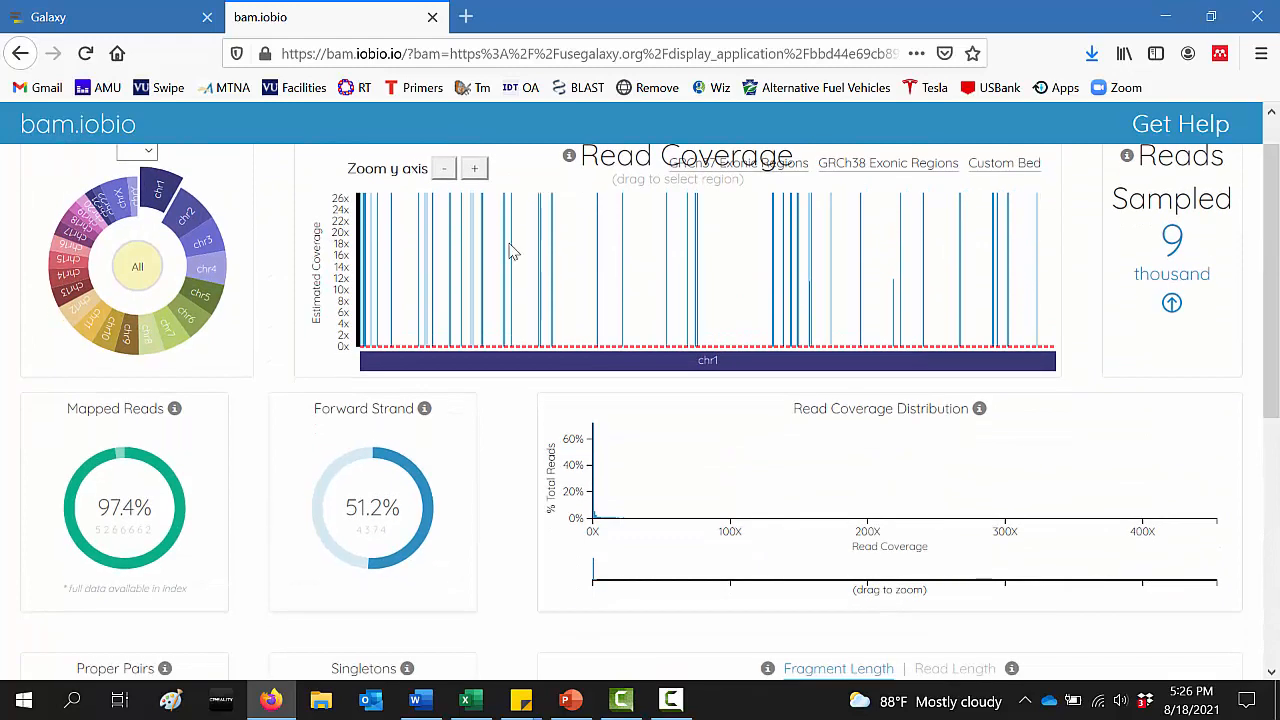
# View the read coverage of chrX and chrY in bam.iobio and examine the alignment statistics for chrY
pyautogui.click(117, 204)
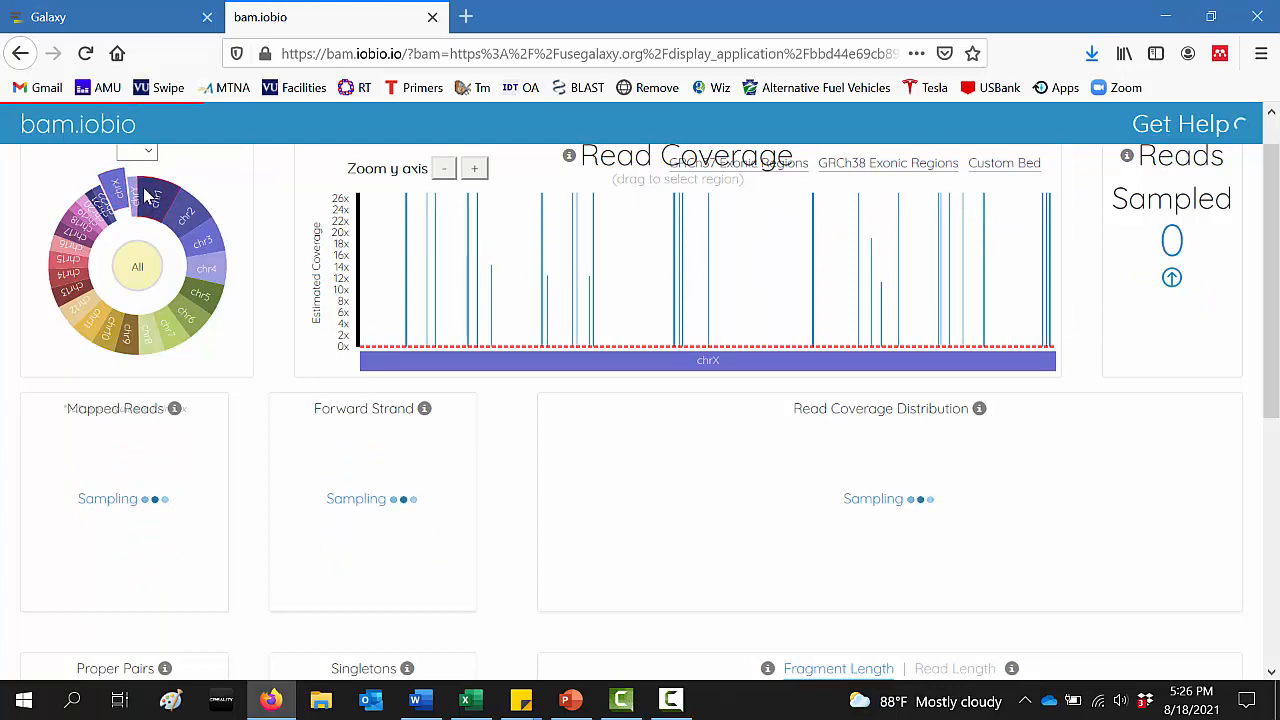
pyautogui.click(134, 197)
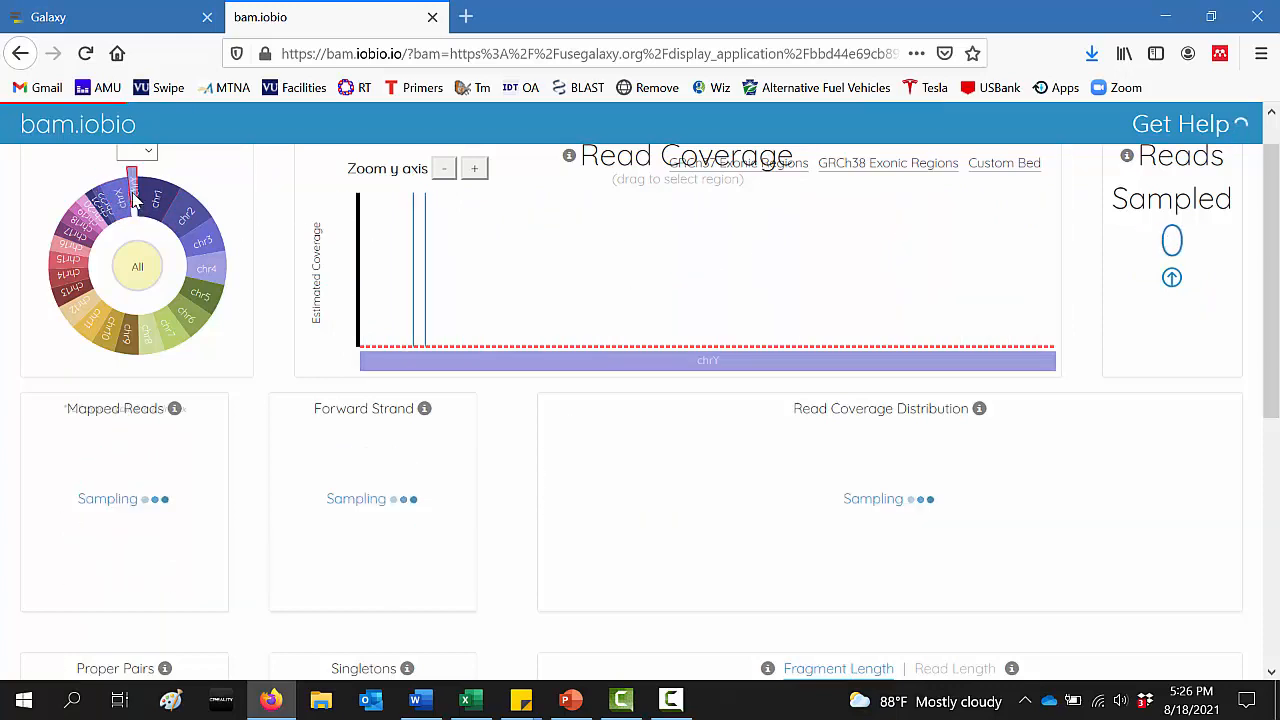
pyautogui.moveTo(1275, 234); pyautogui.dragTo(1273, 210)
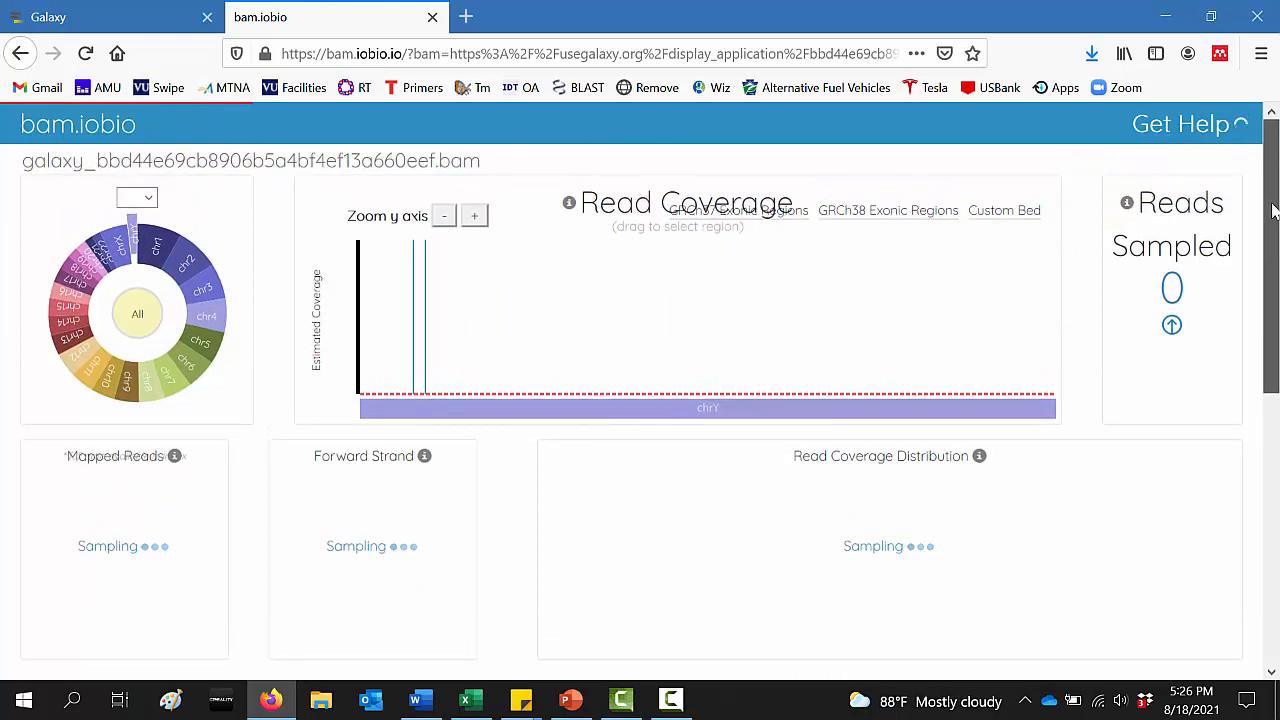
pyautogui.moveTo(1273, 210); pyautogui.dragTo(1276, 541)
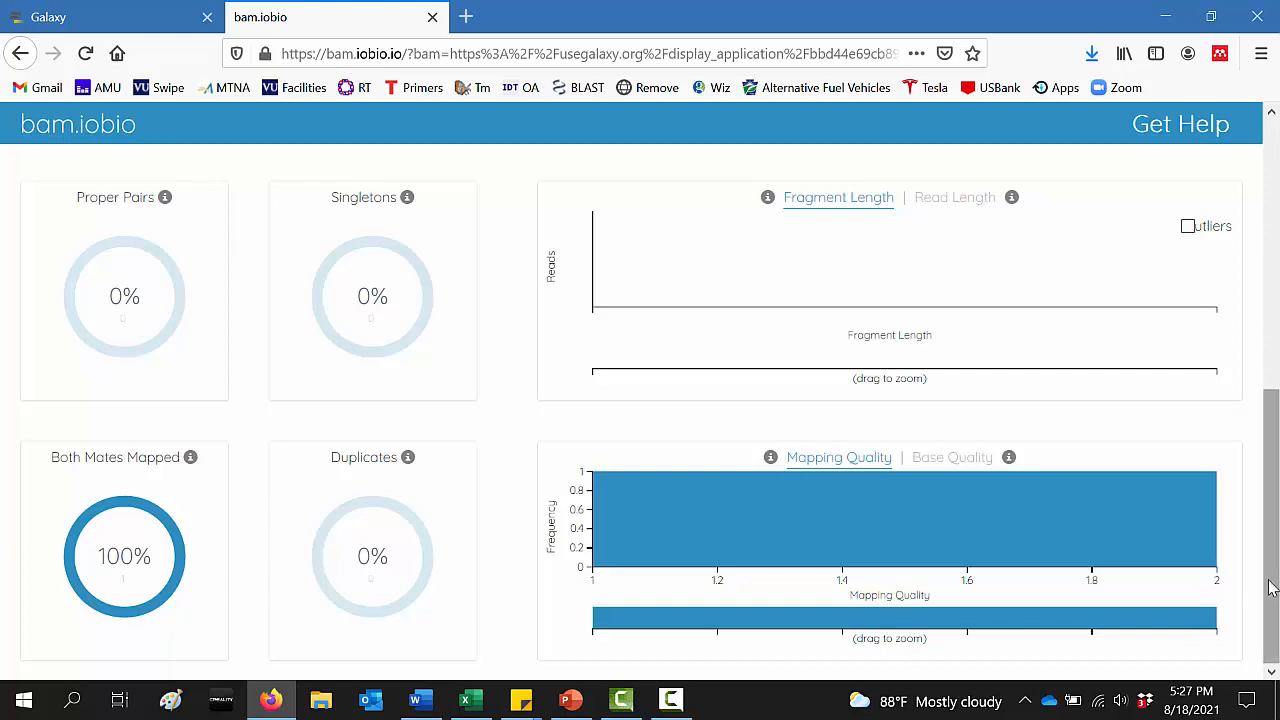
# View the read coverage of chr2 in bam.iobio and close the report
pyautogui.moveTo(1270, 589); pyautogui.dragTo(1257, 309)
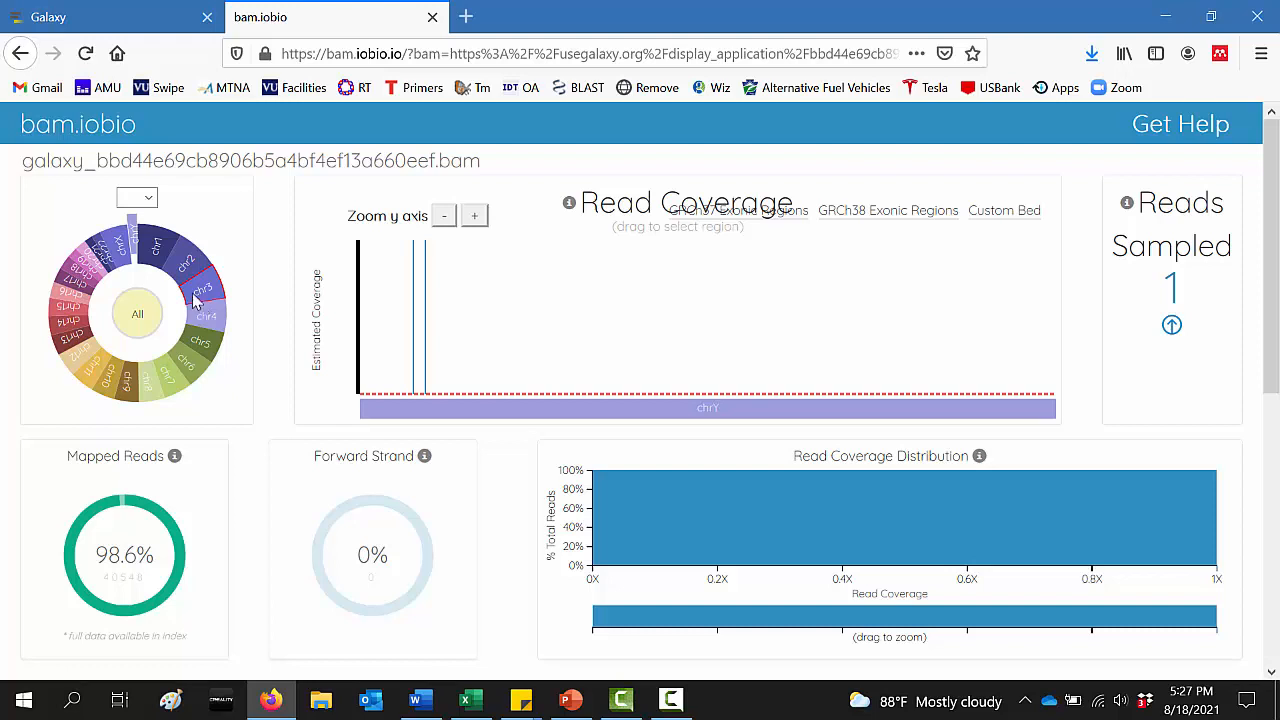
pyautogui.click(192, 274)
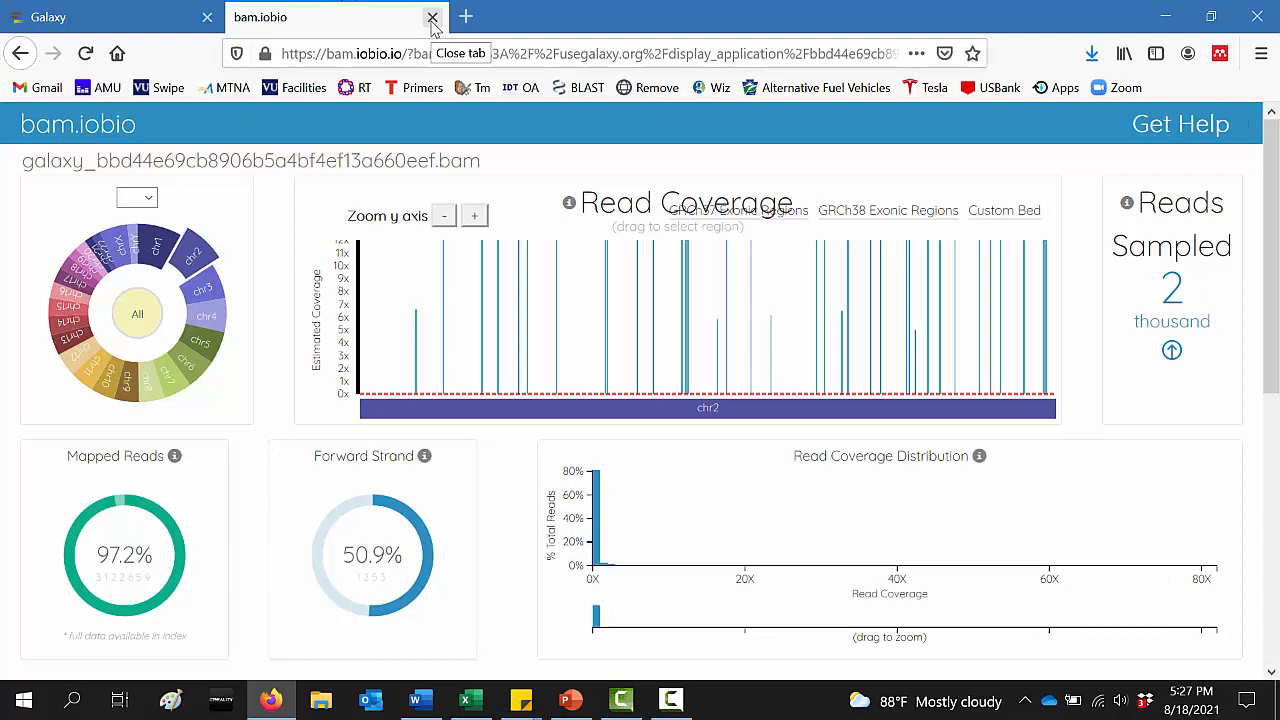
pyautogui.click(432, 18)
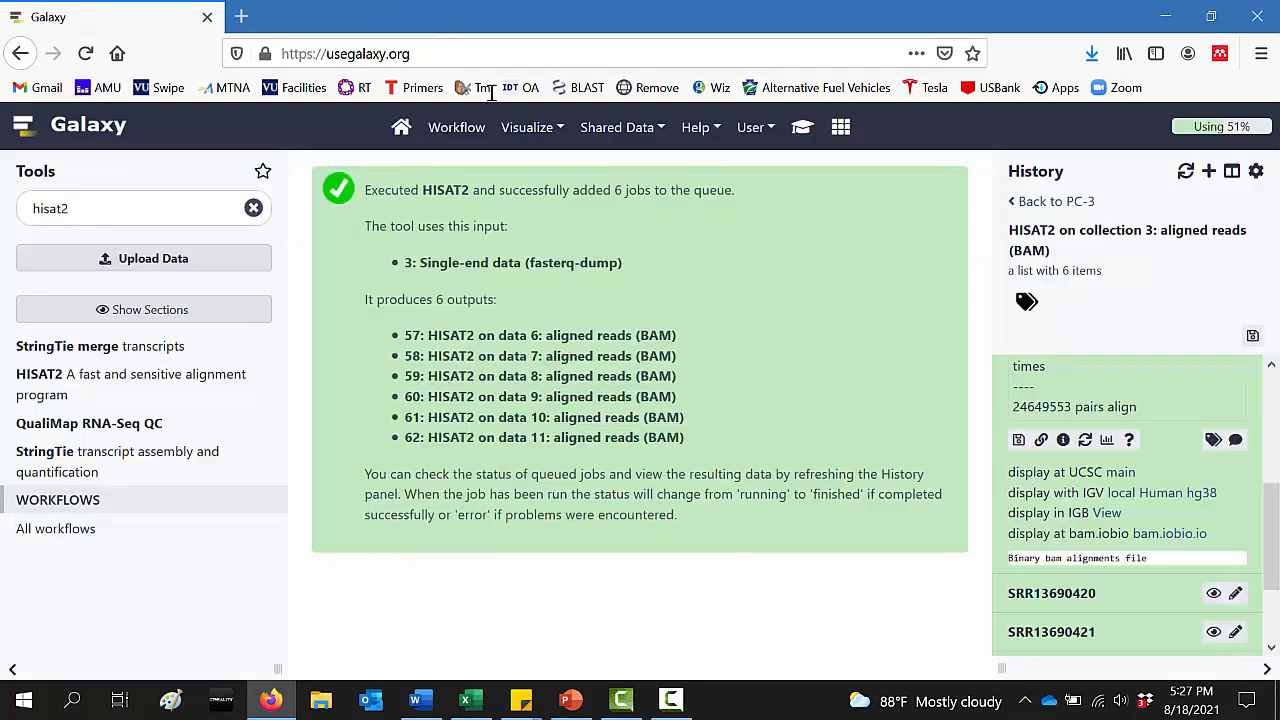
# Check the file size of the SRR13690419 BAM, collapse its details and return to the PC-3 history
pyautogui.moveTo(1267, 558); pyautogui.dragTo(1270, 423)
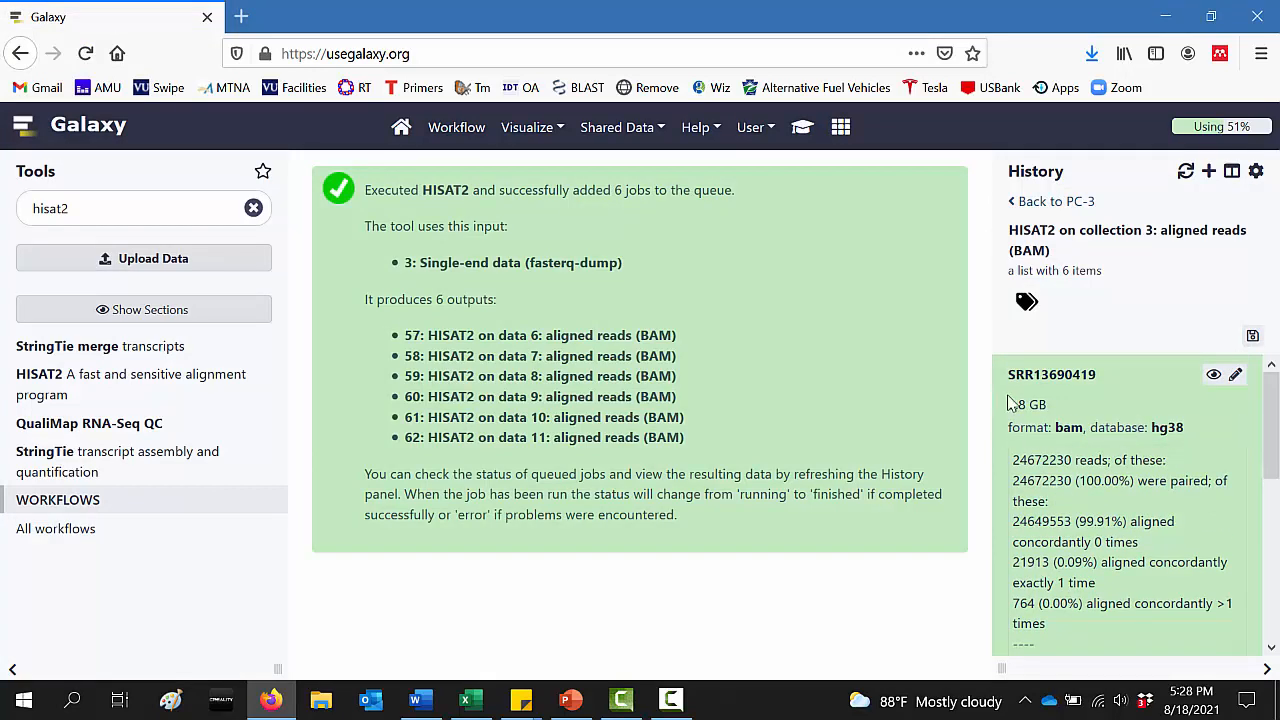
pyautogui.moveTo(1008, 404); pyautogui.dragTo(1052, 415)
pyautogui.moveTo(1262, 133)
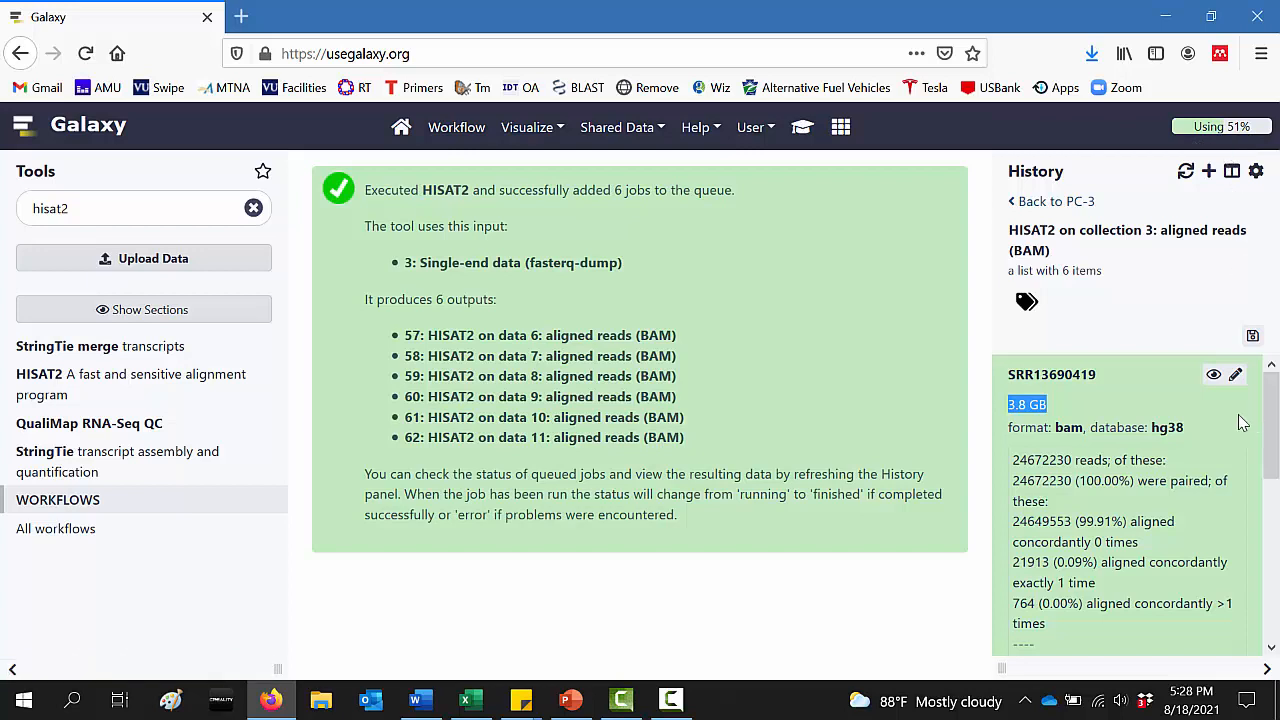
pyautogui.click(1122, 378)
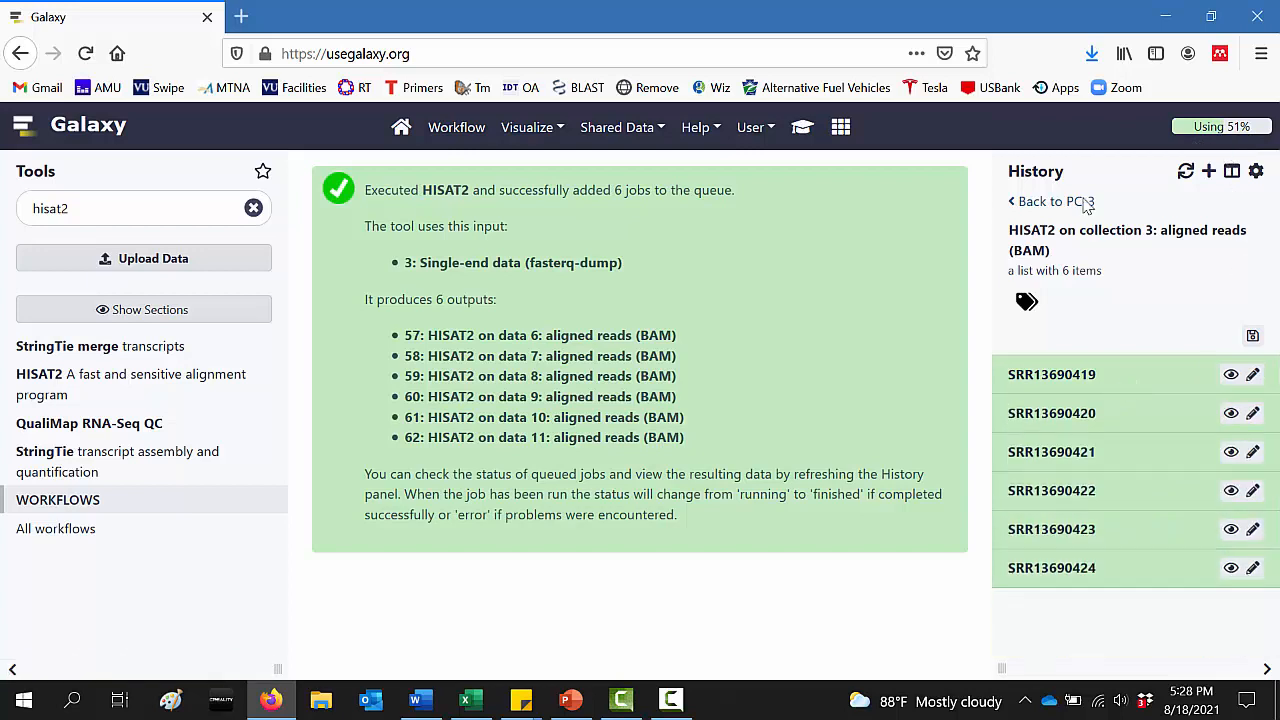
pyautogui.click(1073, 203)
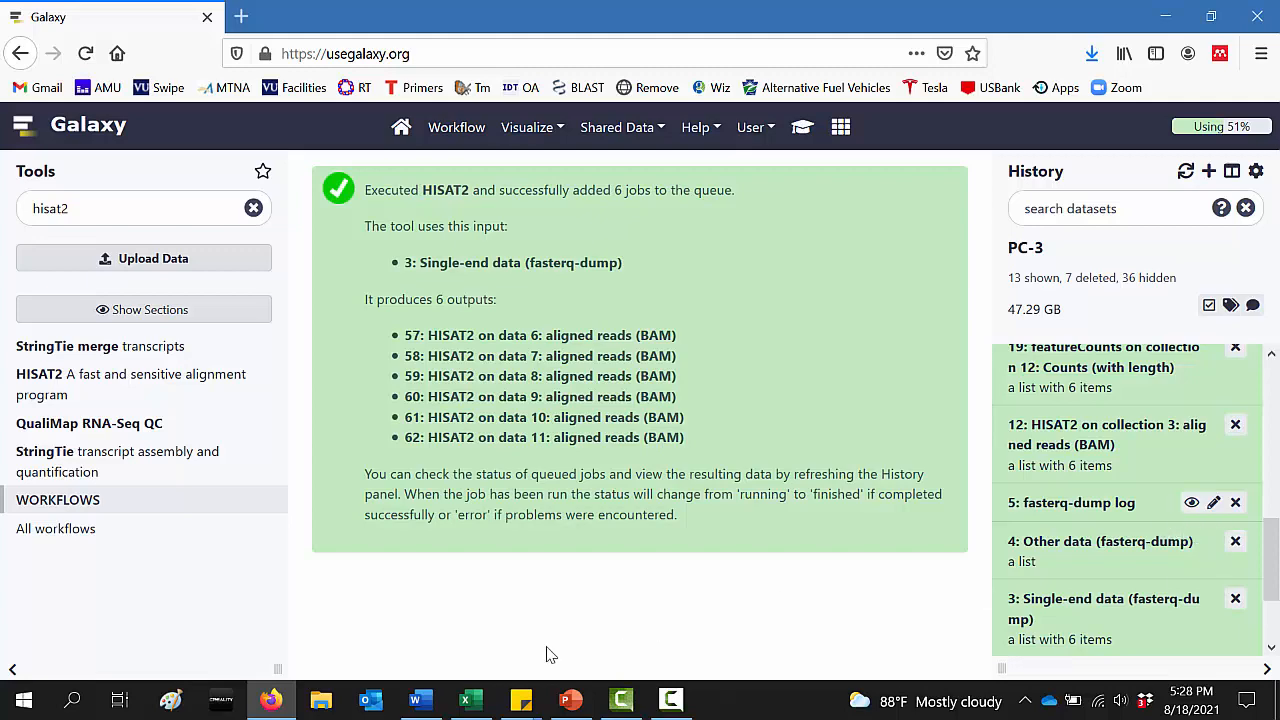
# Switch to the Word protocol and read the section Measure the Counts per Gene with featureCounts
pyautogui.click(416, 700)
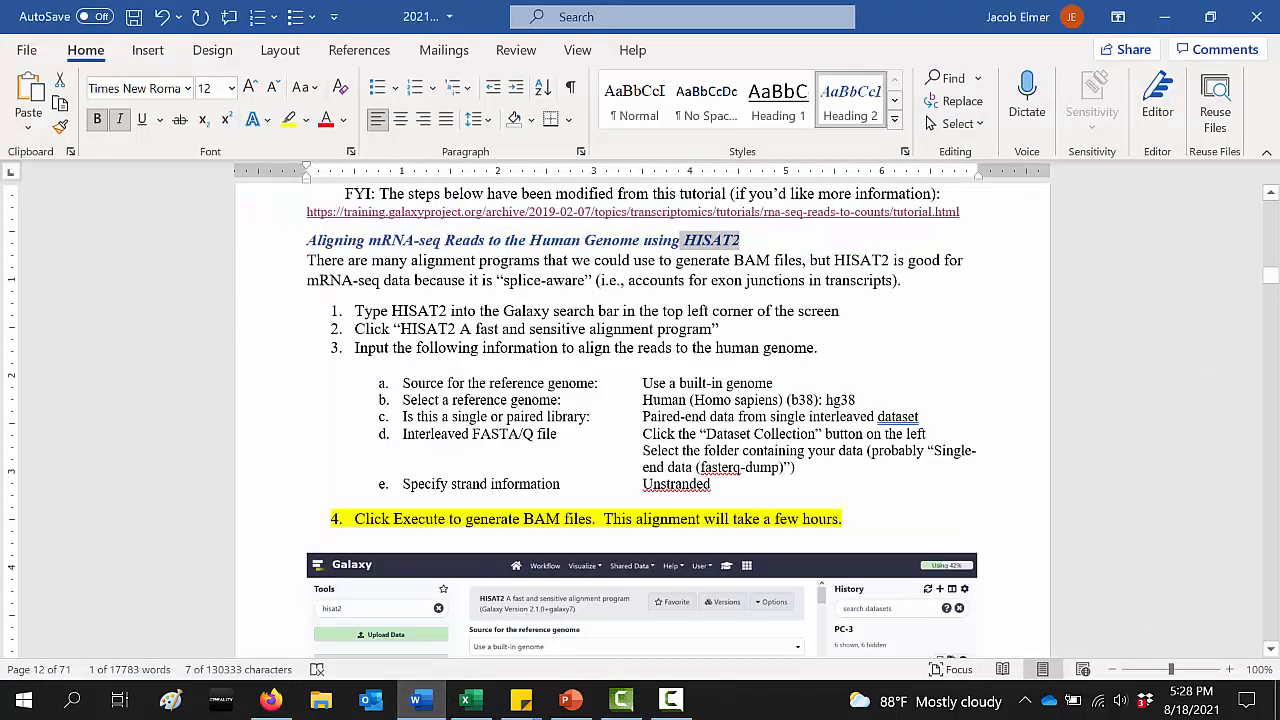
pyautogui.click(1271, 649)
pyautogui.scroll(-4, 1271, 651)
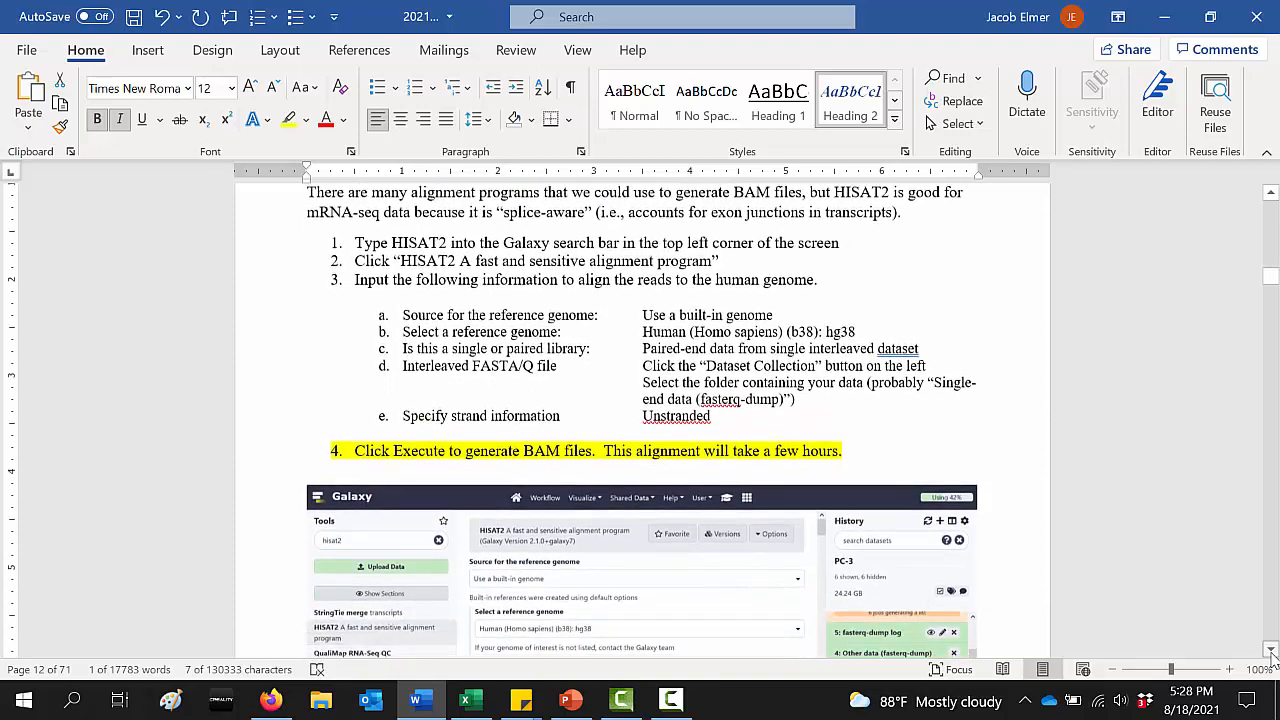
pyautogui.scroll(-3, 1271, 651)
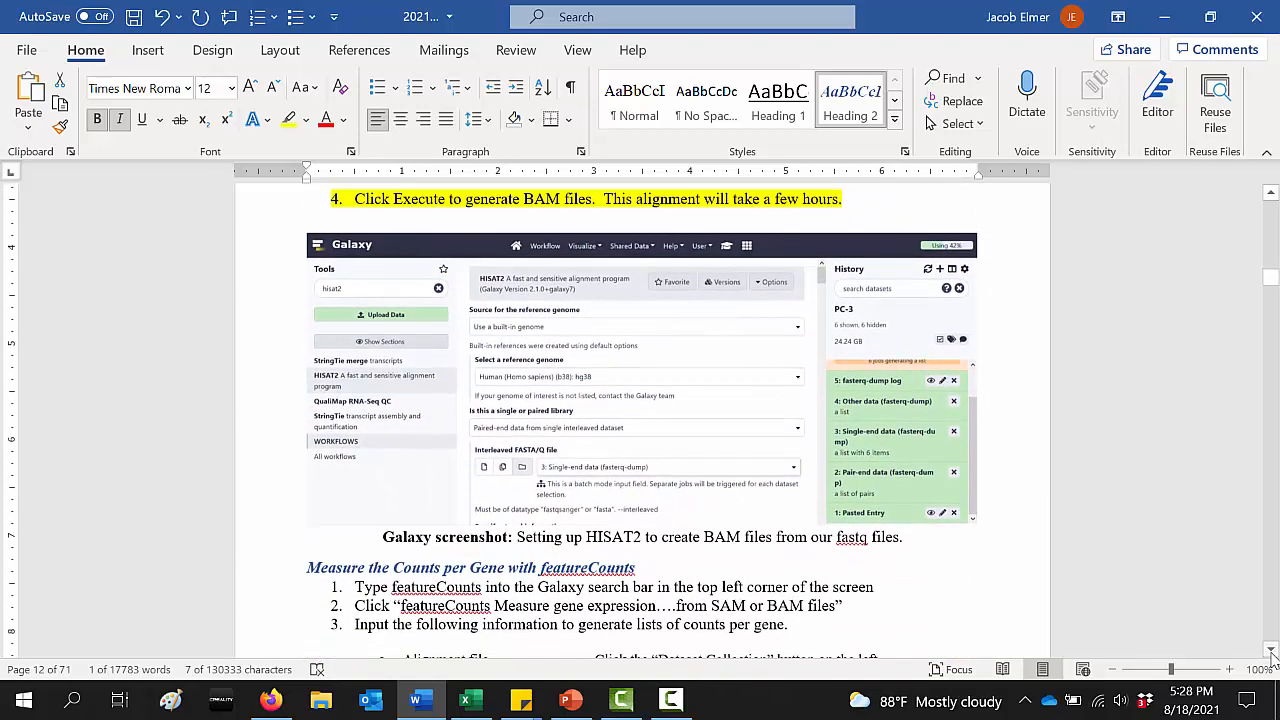
pyautogui.scroll(-4, 1271, 651)
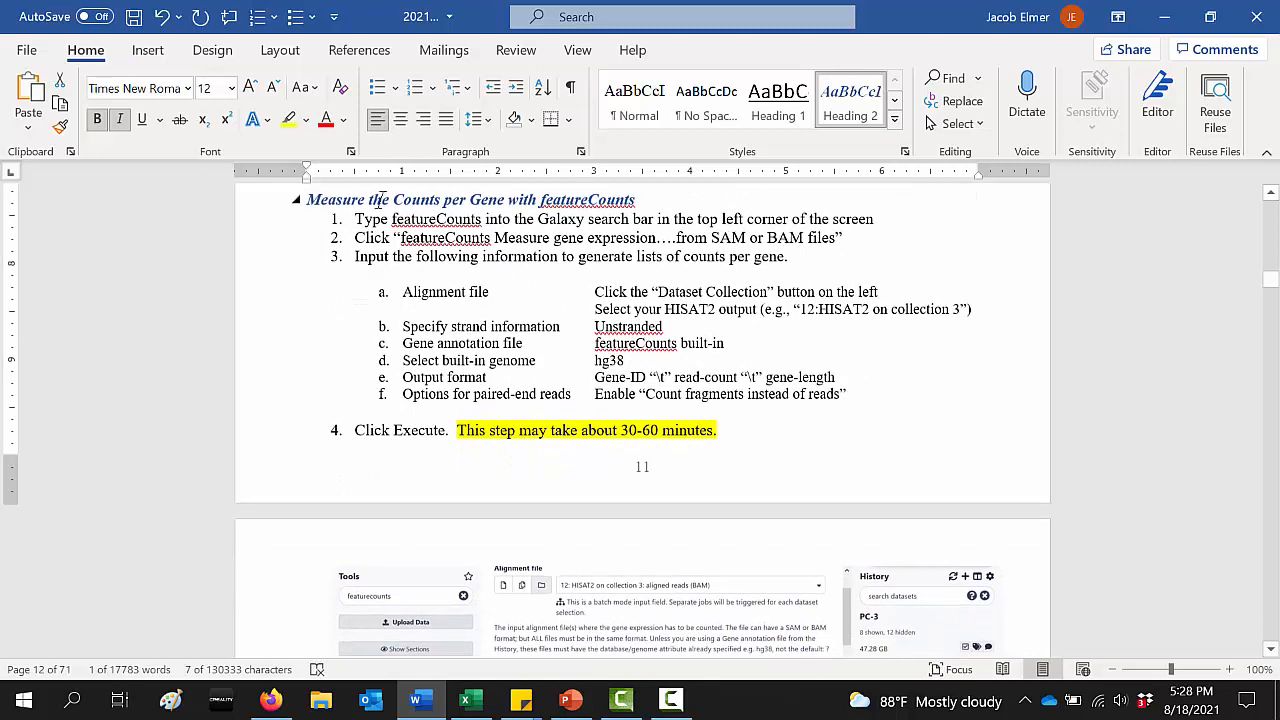
pyautogui.doubleClick(607, 199)
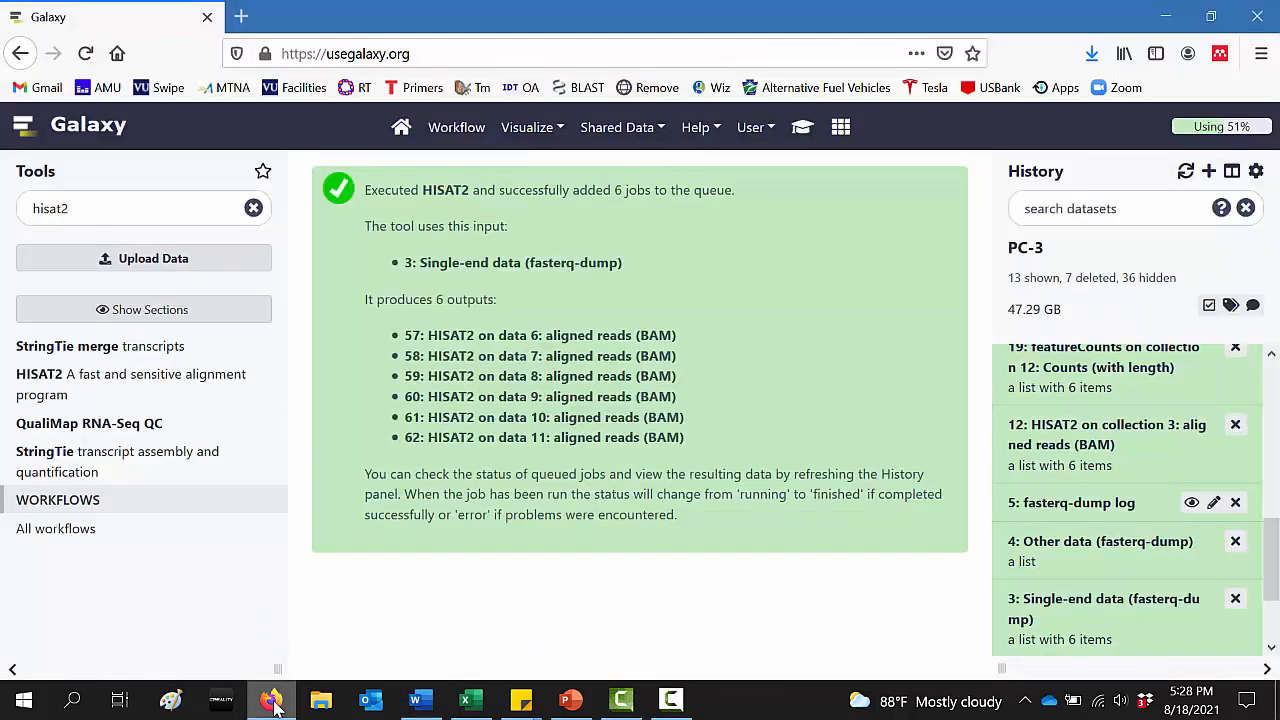
# Return to Galaxy, search the tools for featurecounts and open the featureCounts tool for measuring gene expression
pyautogui.click(271, 700)
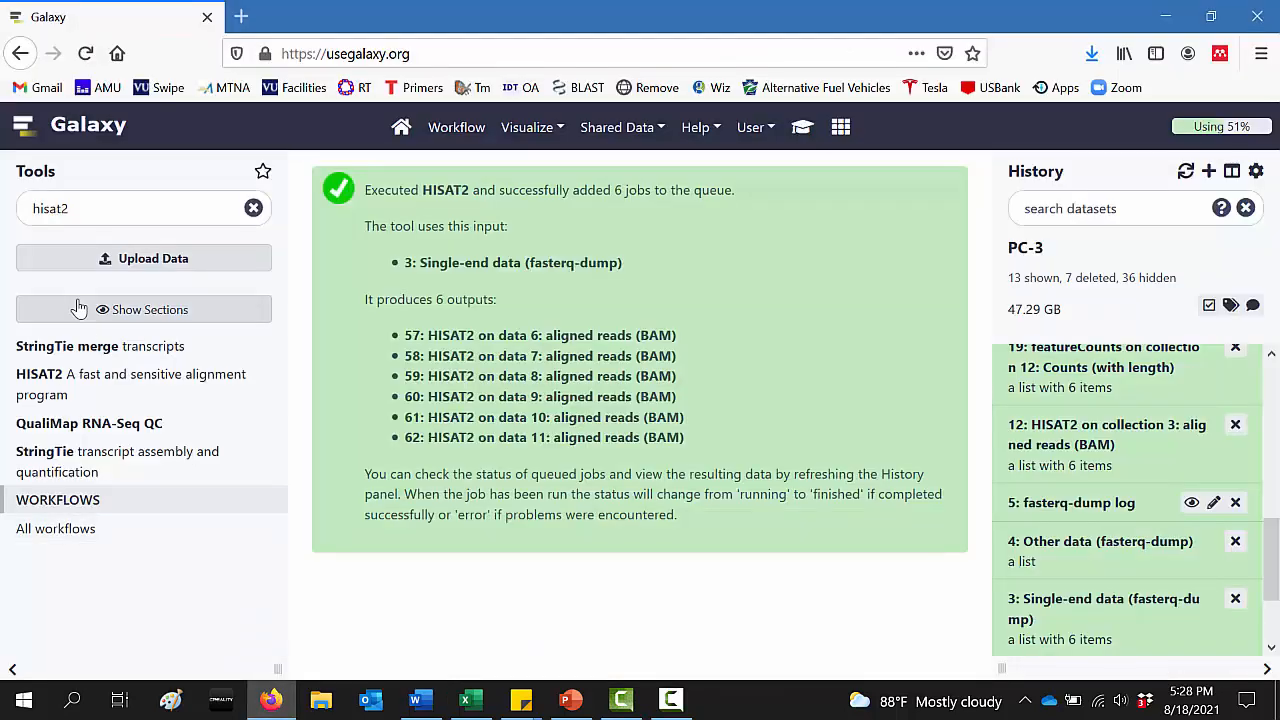
pyautogui.moveTo(91, 209); pyautogui.dragTo(4, 220)
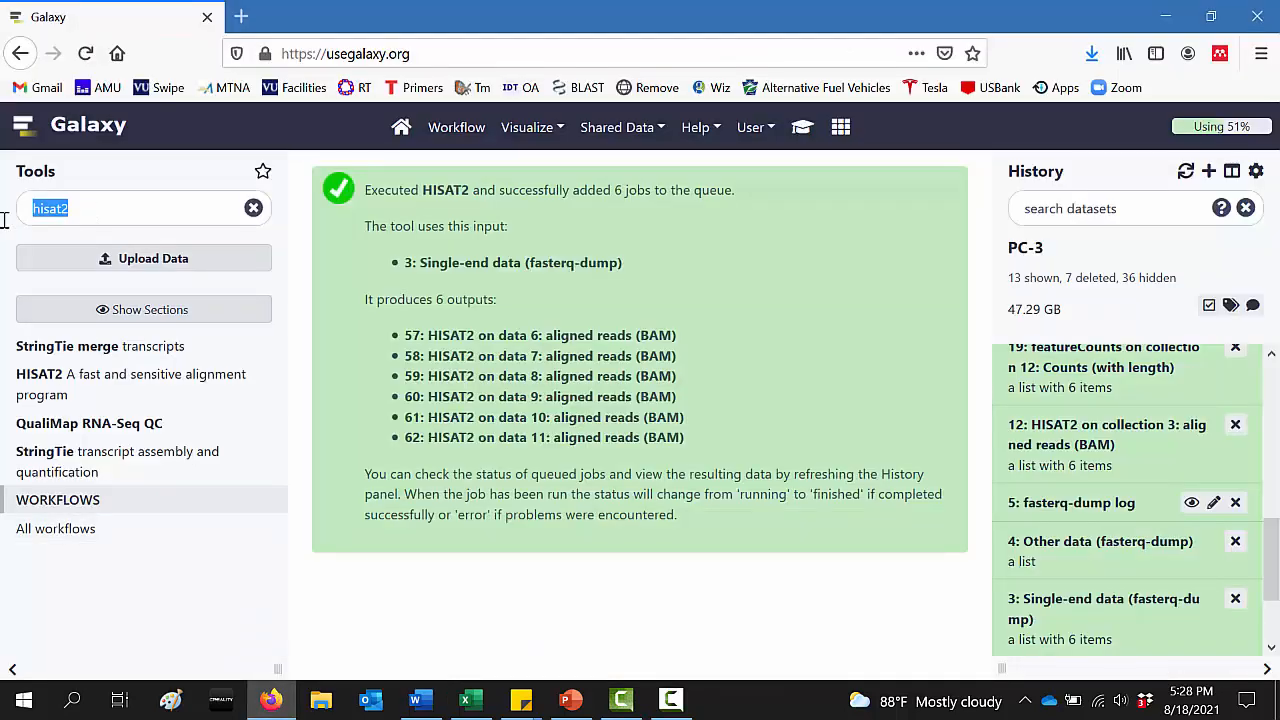
pyautogui.write('featurecounts')
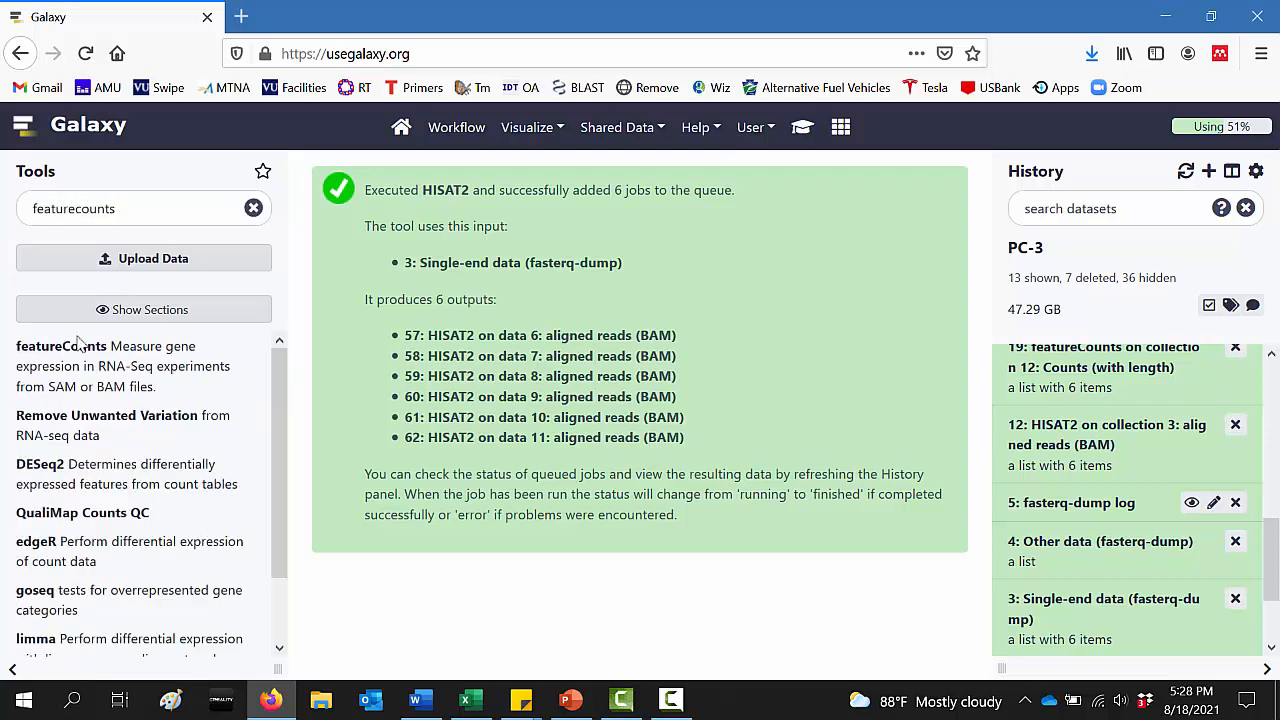
pyautogui.click(140, 362)
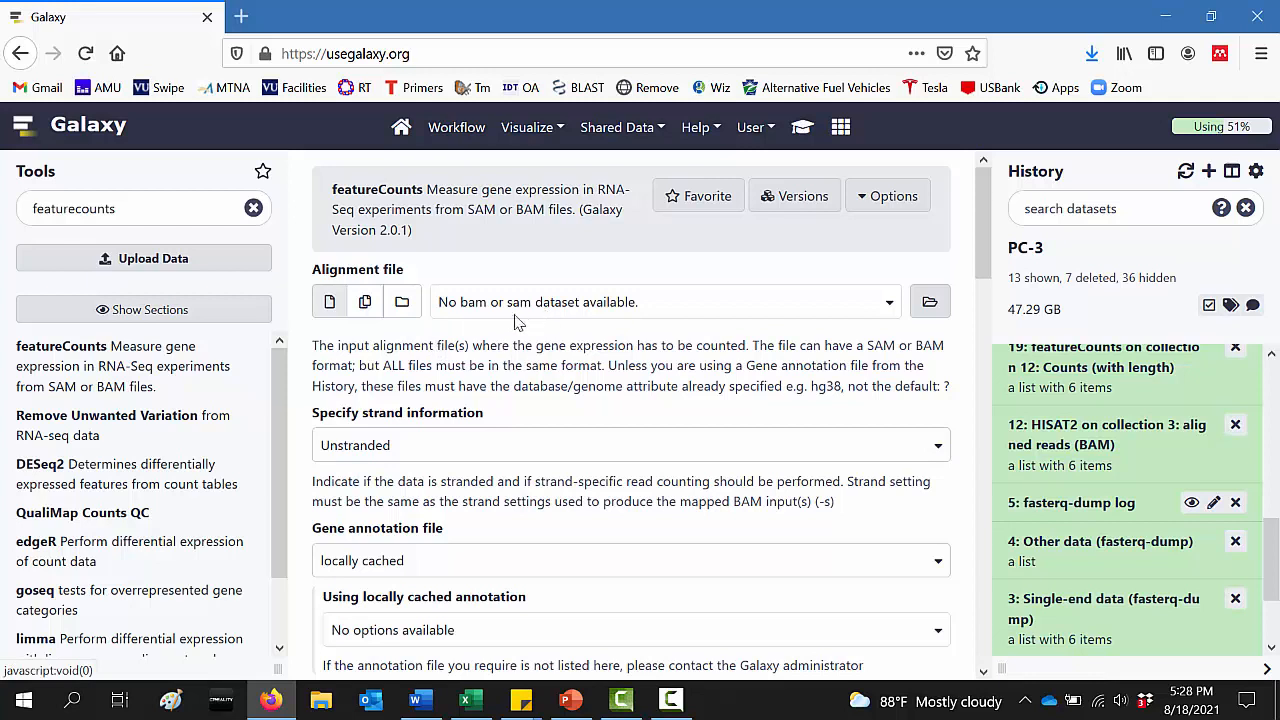
# Set the alignment file to the dataset collection 12: HISAT2 on collection 3: aligned reads (BAM)
pyautogui.click(402, 302)
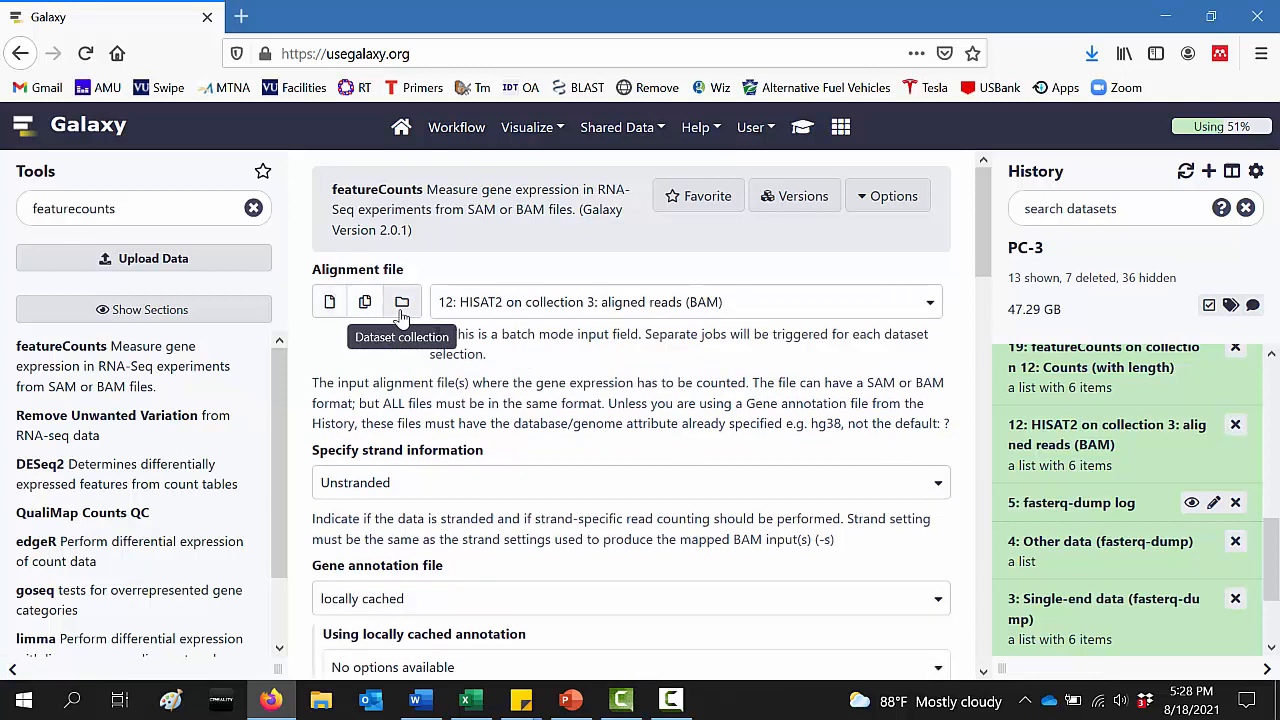
pyautogui.click(930, 303)
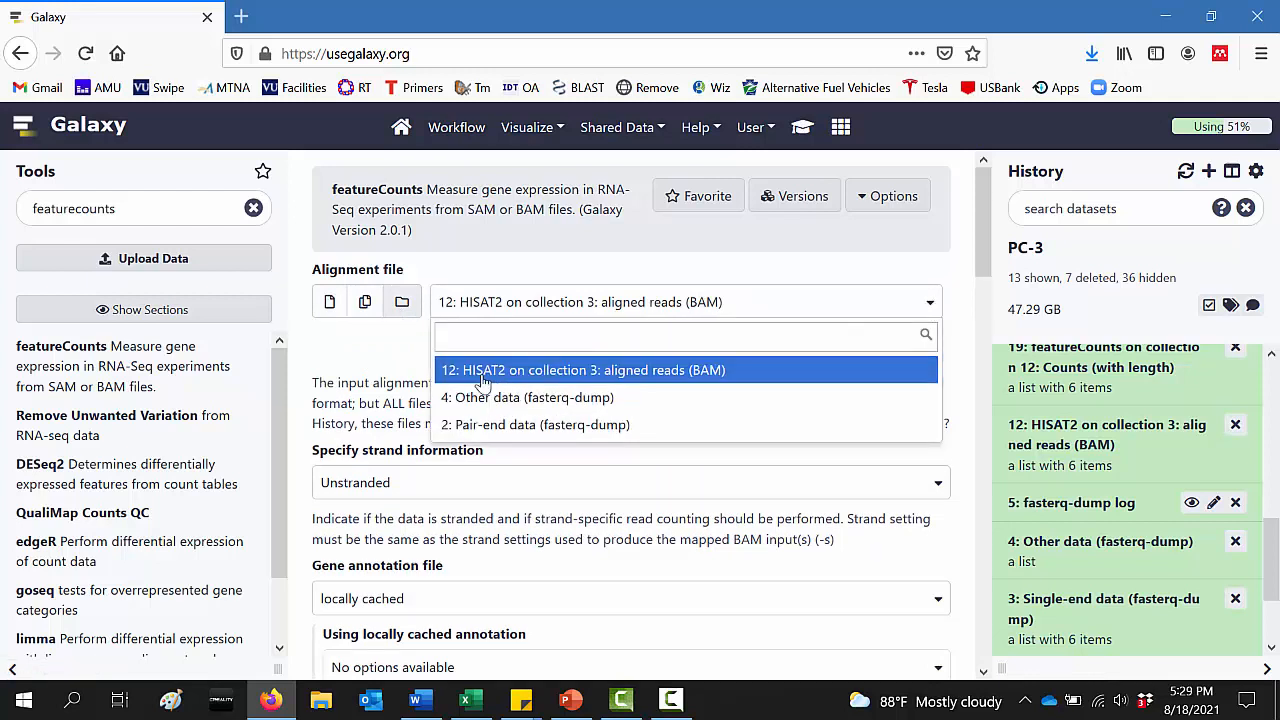
pyautogui.click(720, 378)
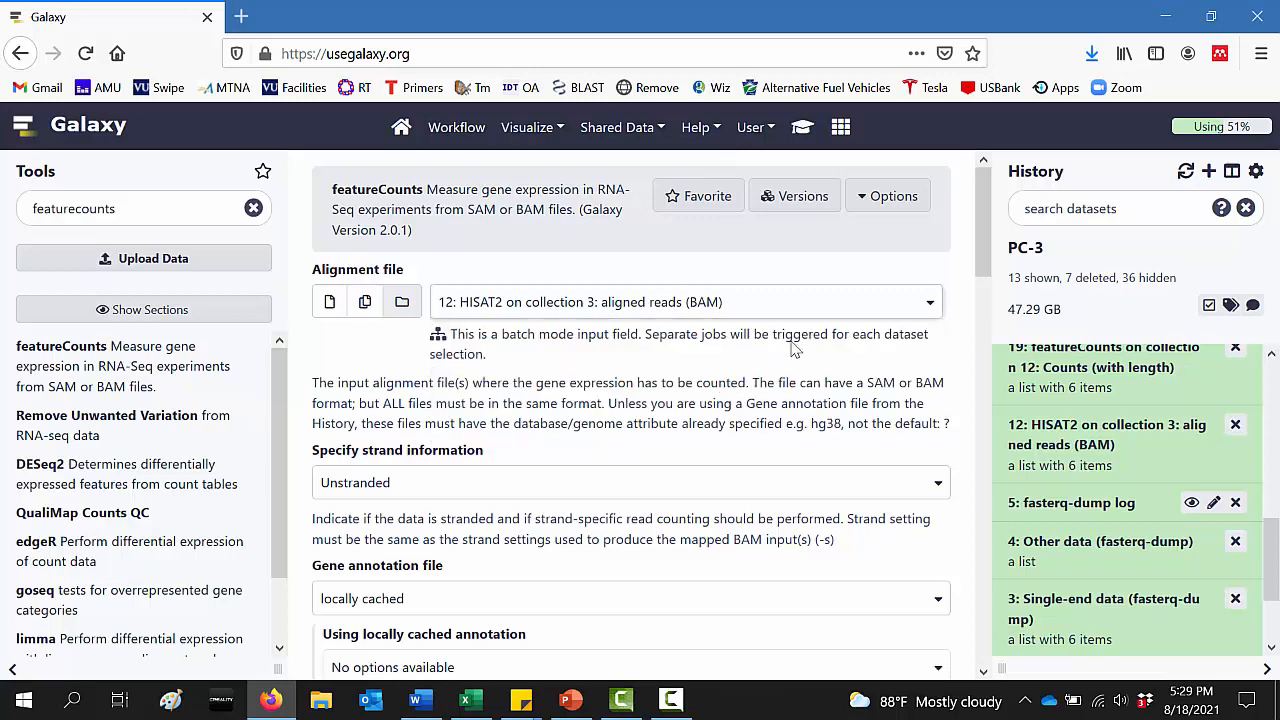
# Review the strand and annotation settings of featureCounts and consult the workflow on slide 2 in PowerPoint
pyautogui.moveTo(988, 232); pyautogui.dragTo(989, 270)
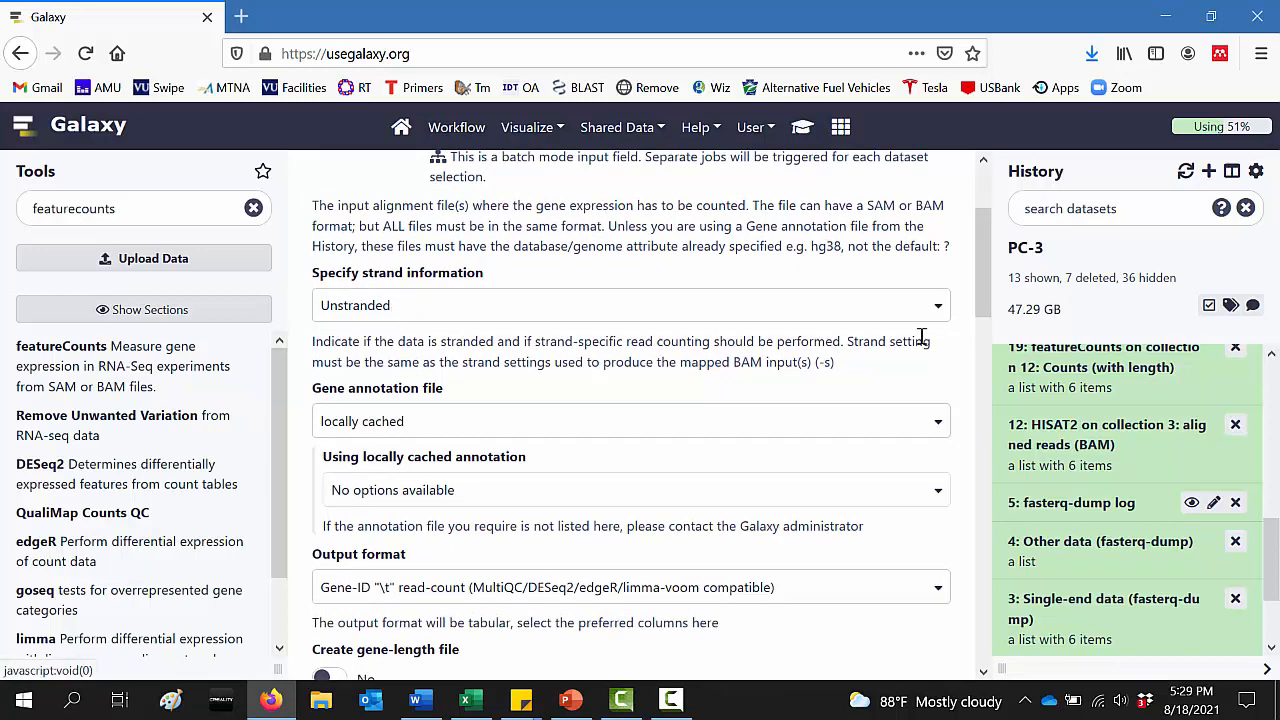
pyautogui.moveTo(986, 312); pyautogui.dragTo(985, 347)
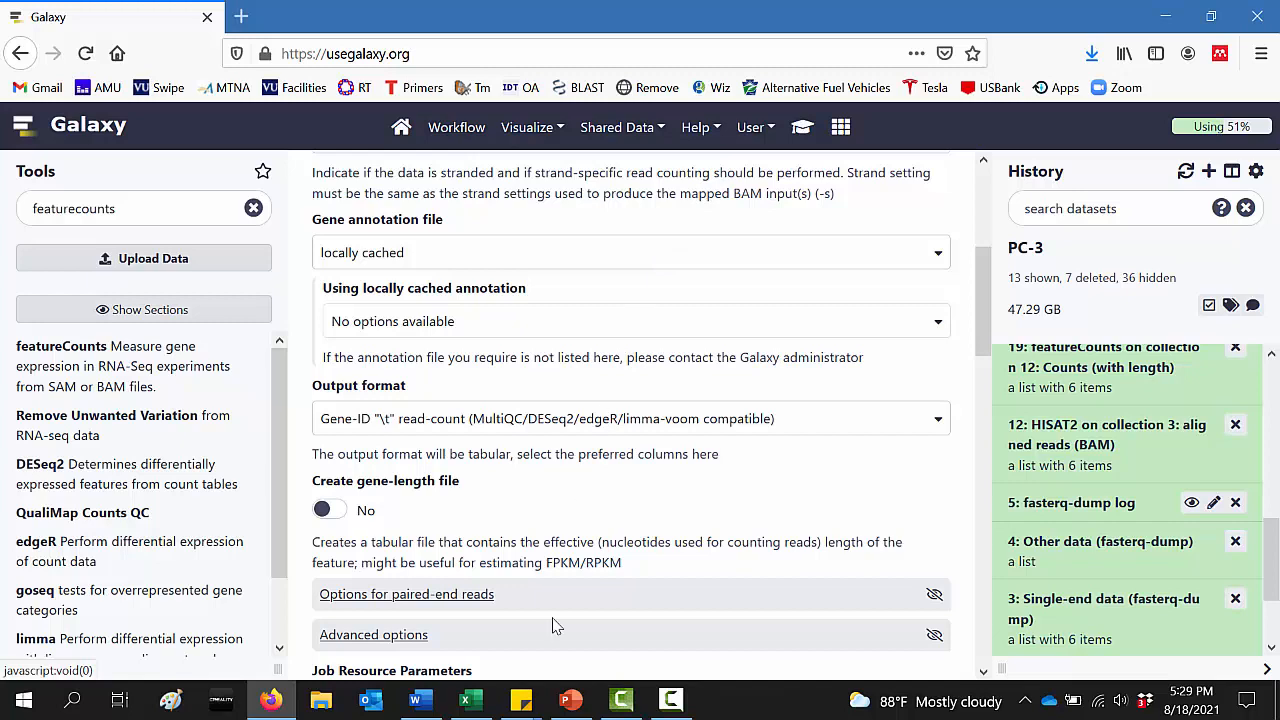
pyautogui.click(570, 700)
pyautogui.click(150, 312)
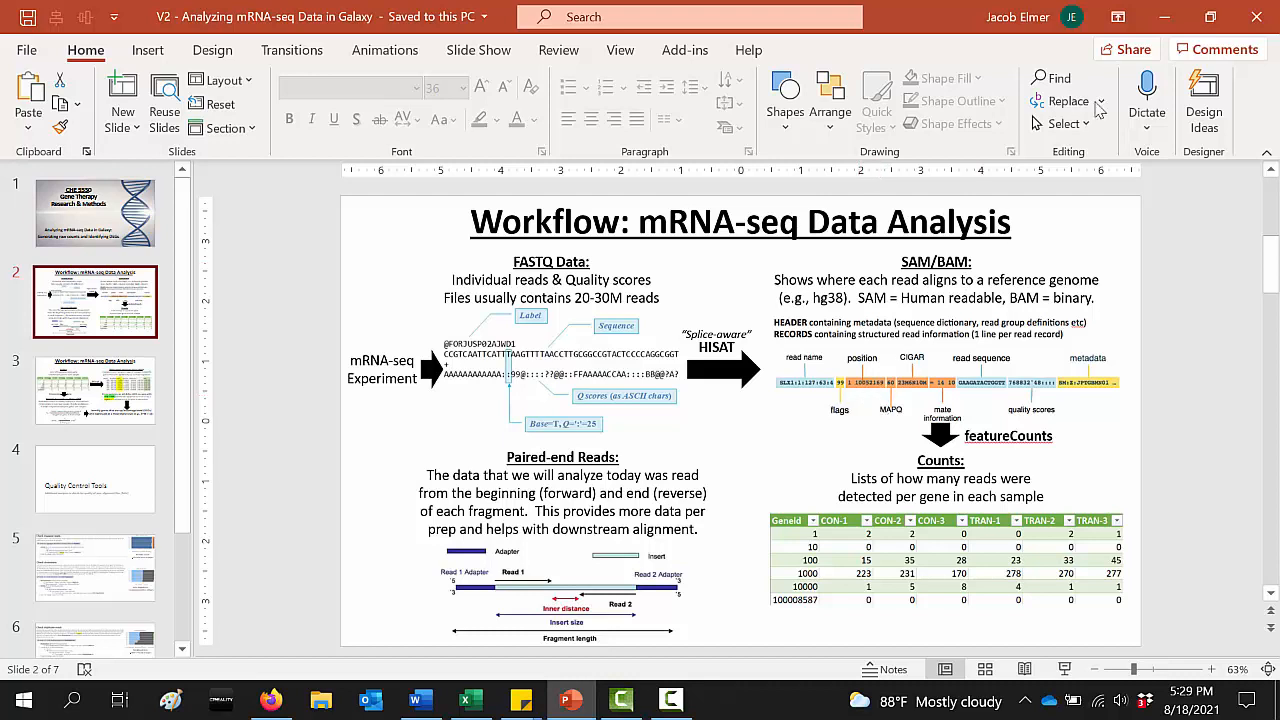
pyautogui.click(1164, 17)
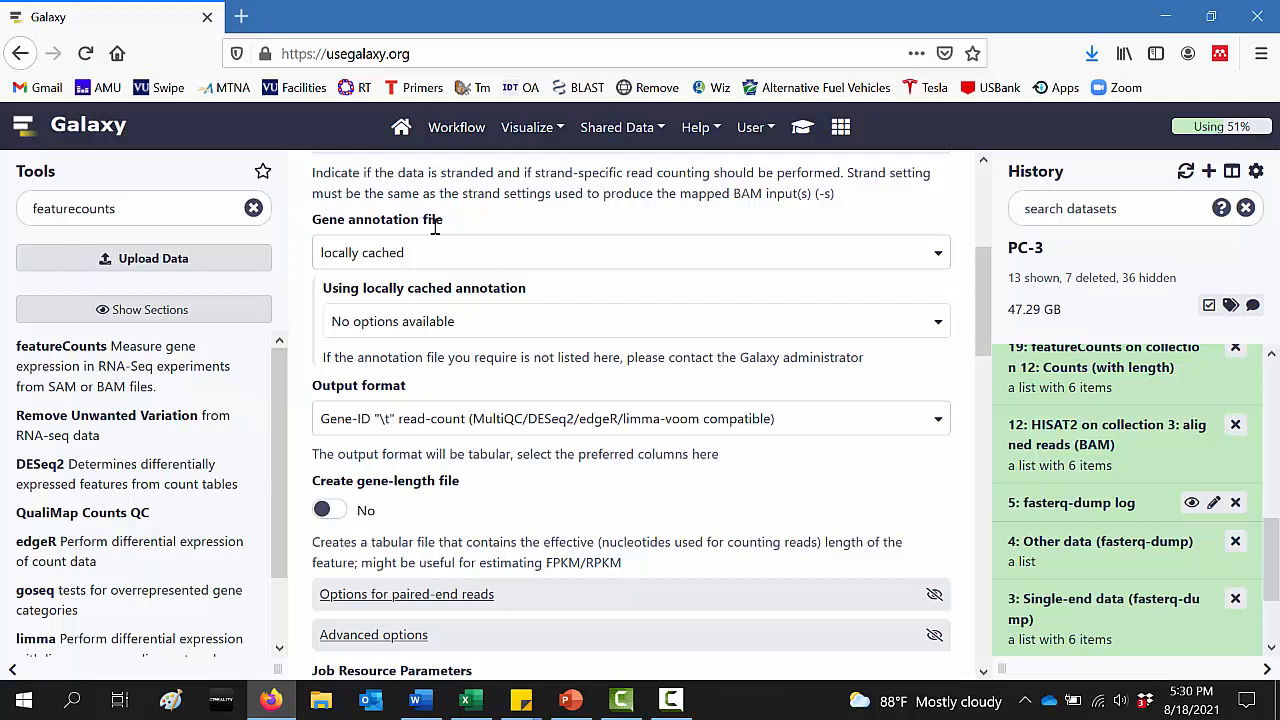
# Set the gene annotation file to featureCounts built-in with the hg38 genome and check the other supported genomes
pyautogui.click(940, 258)
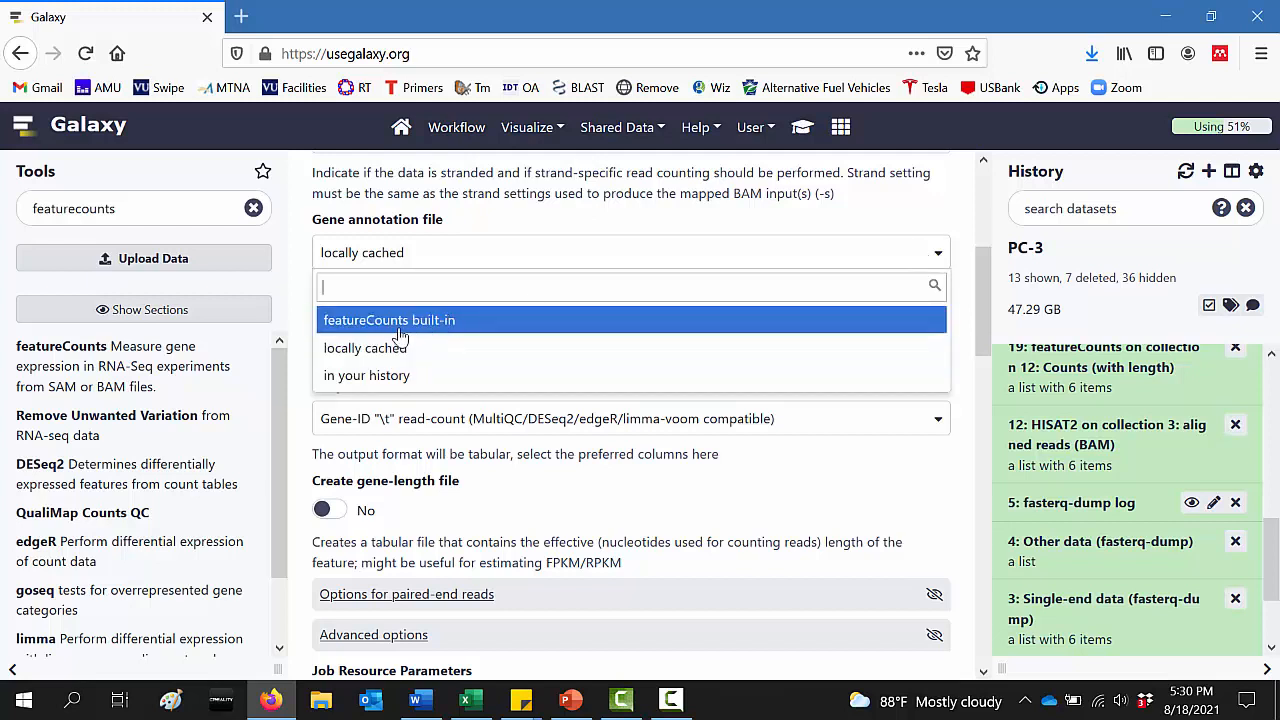
pyautogui.click(463, 329)
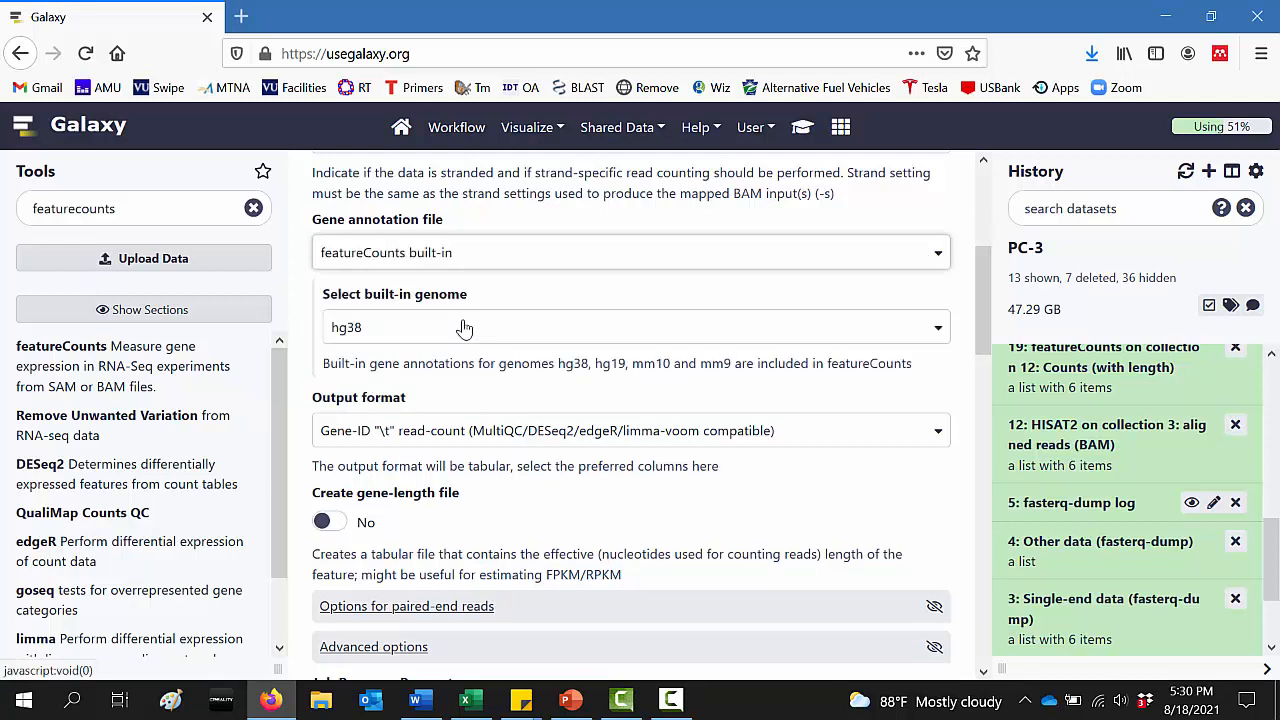
pyautogui.click(463, 329)
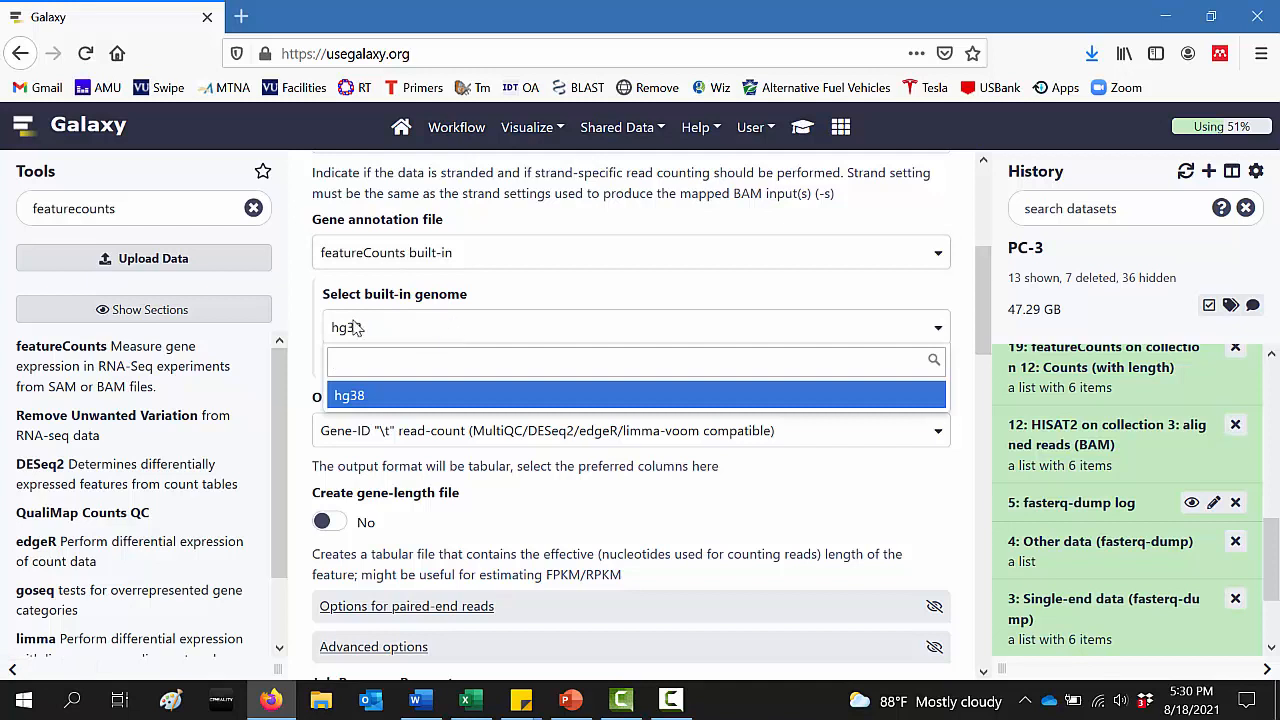
pyautogui.click(355, 396)
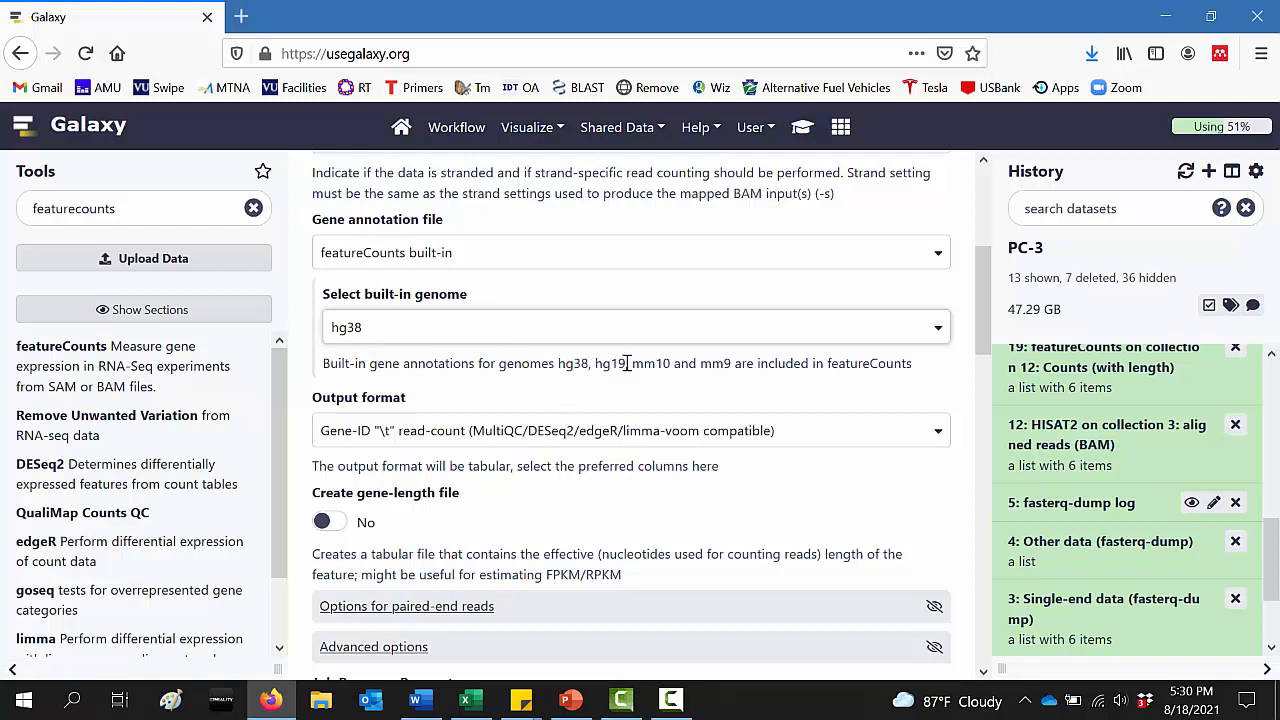
pyautogui.moveTo(632, 366); pyautogui.dragTo(737, 368)
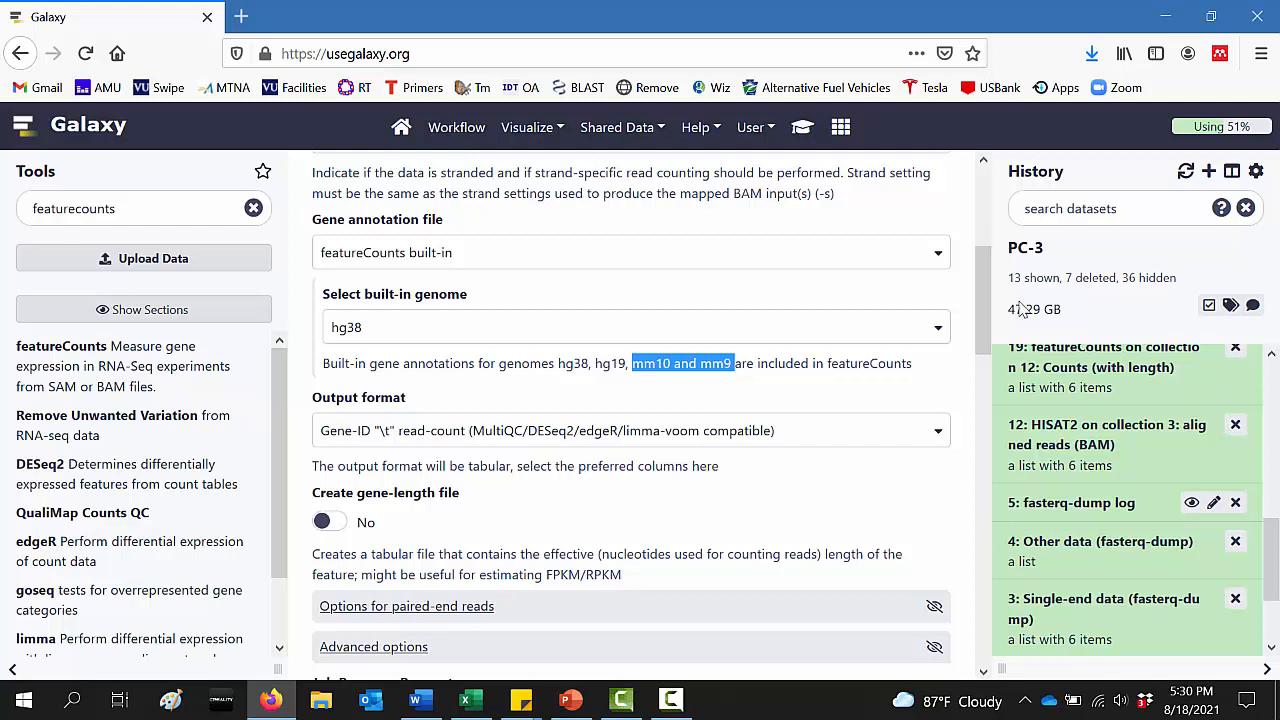
# Consult the transcripts-per-million formula on slide 3 in PowerPoint and choose the Gene-ID "\t" read-count (MultiQC/DESeq2/edgeR/limma-voom compatible) output format in Galaxy
pyautogui.moveTo(983, 278); pyautogui.dragTo(990, 323)
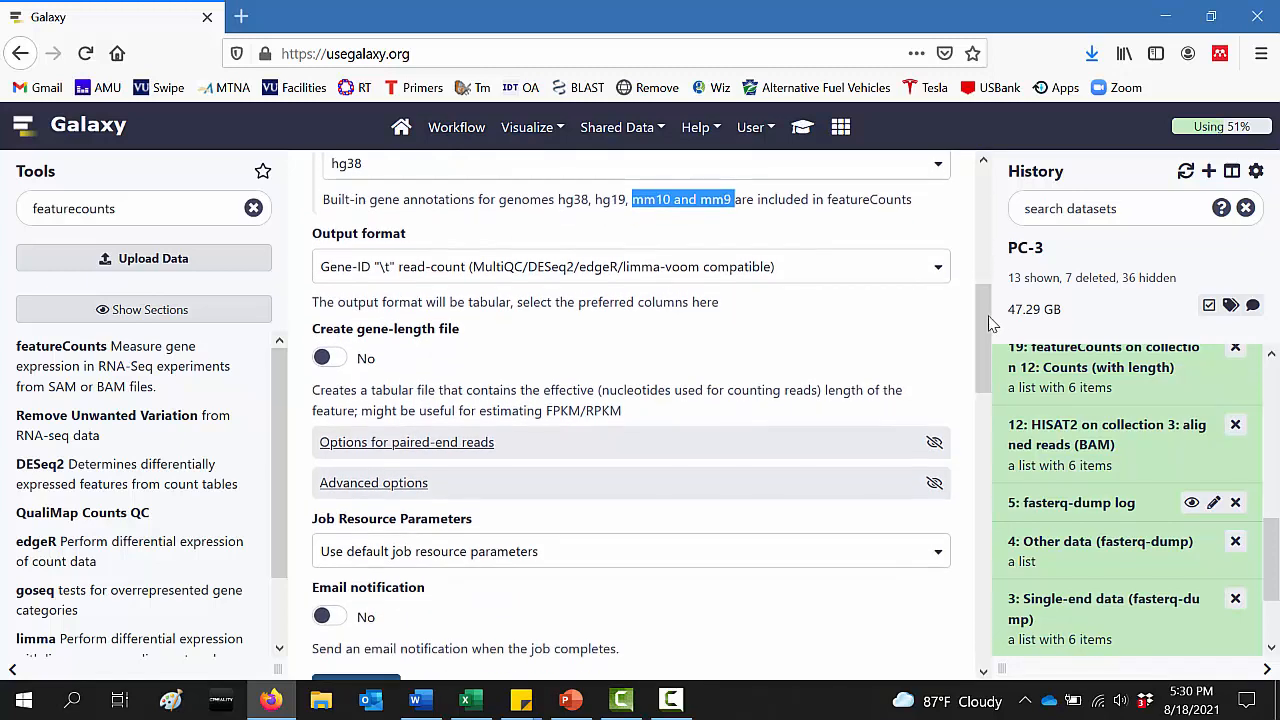
pyautogui.click(929, 274)
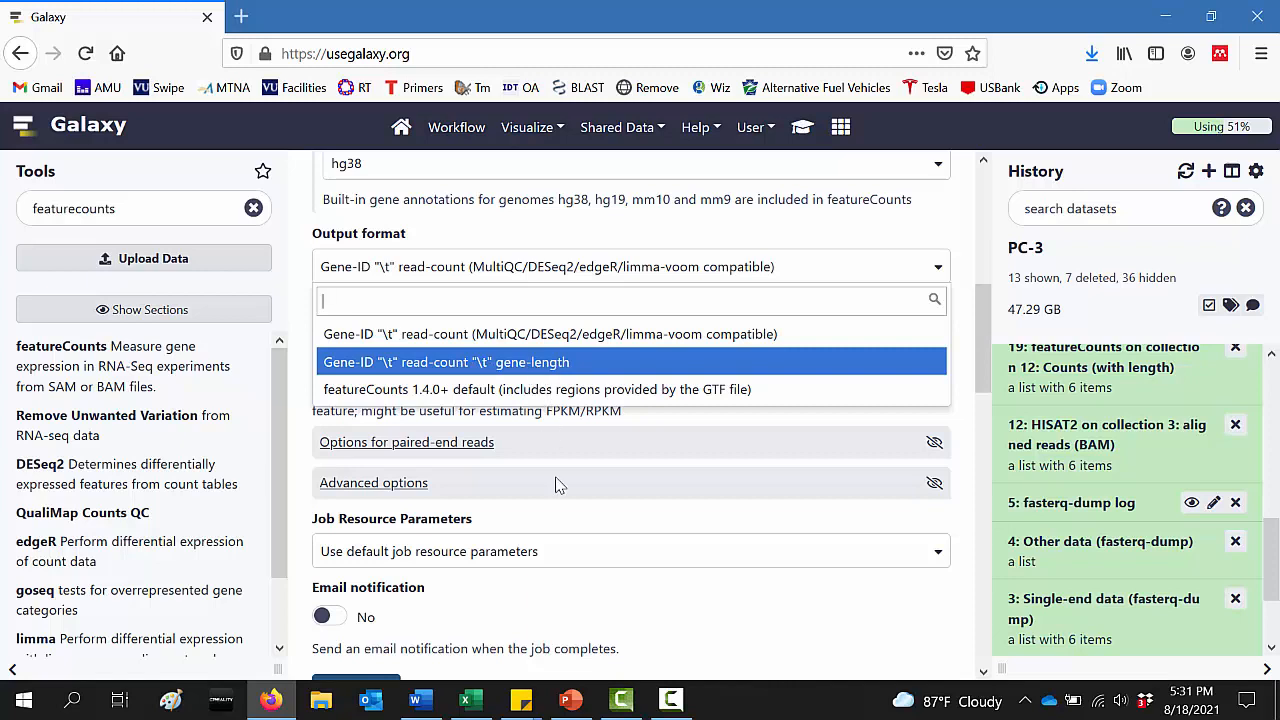
pyautogui.click(570, 700)
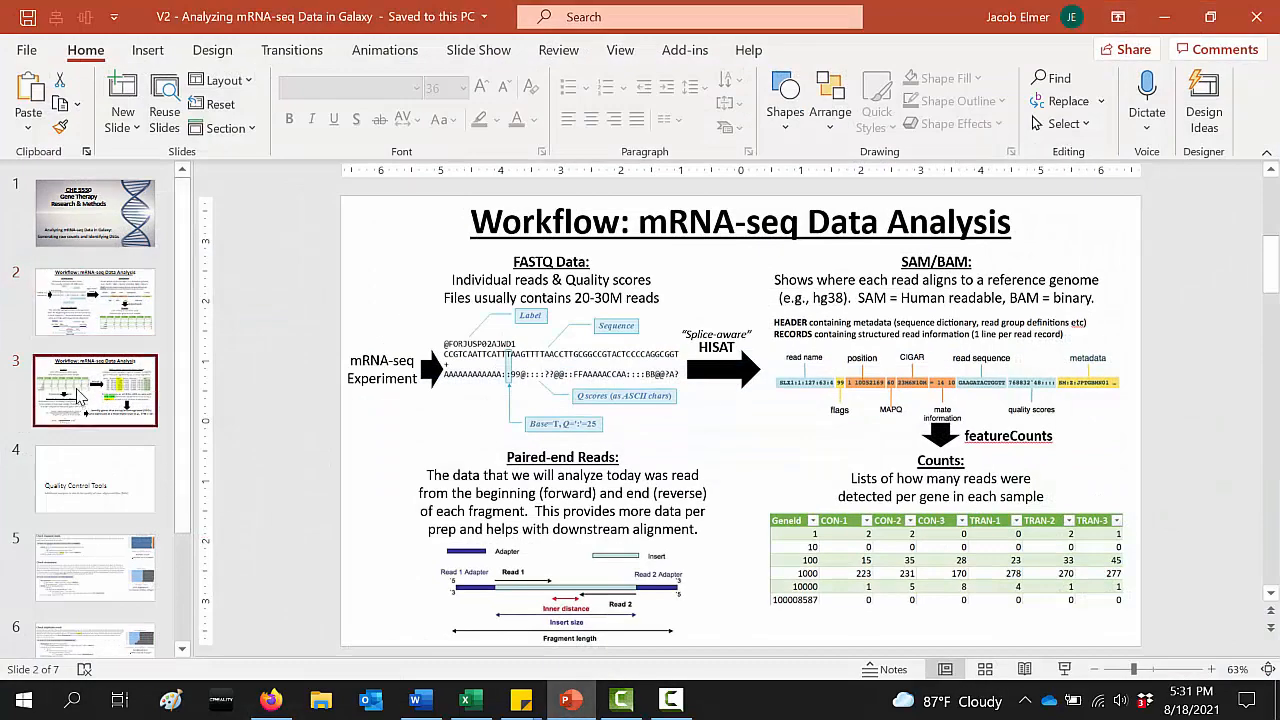
pyautogui.click(95, 390)
pyautogui.doubleClick(636, 474)
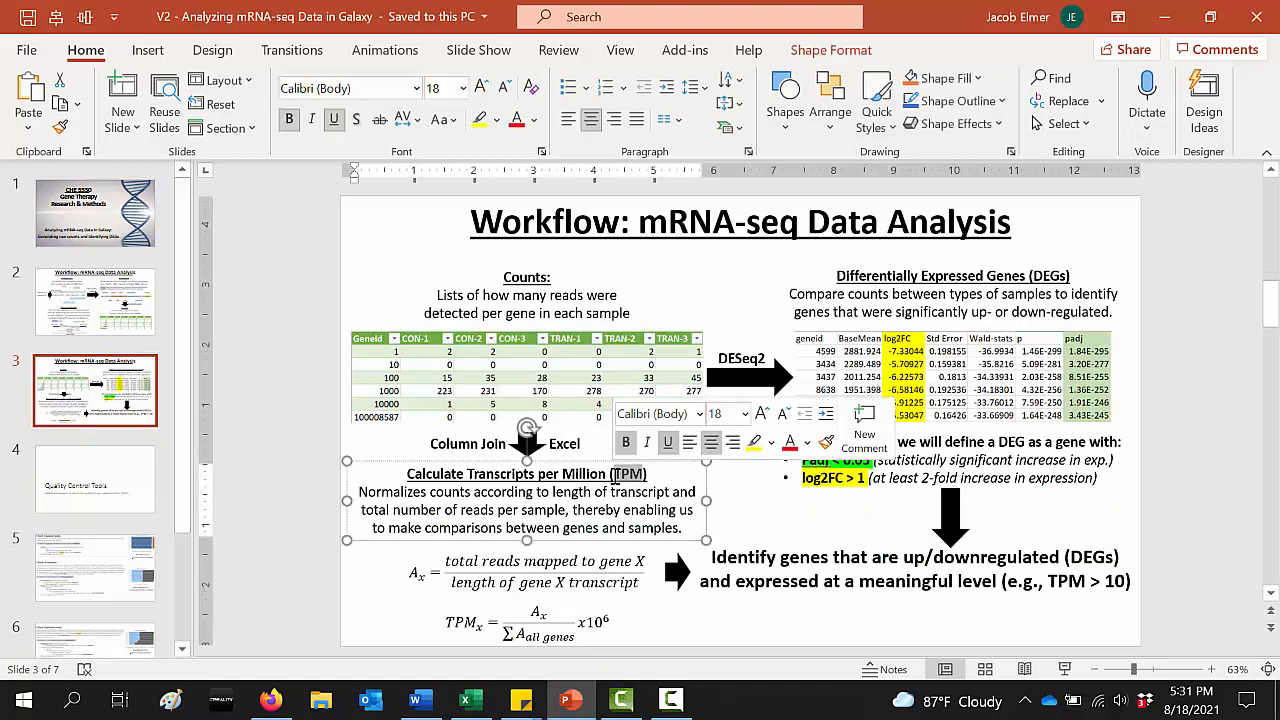
pyautogui.moveTo(455, 583); pyautogui.dragTo(639, 584)
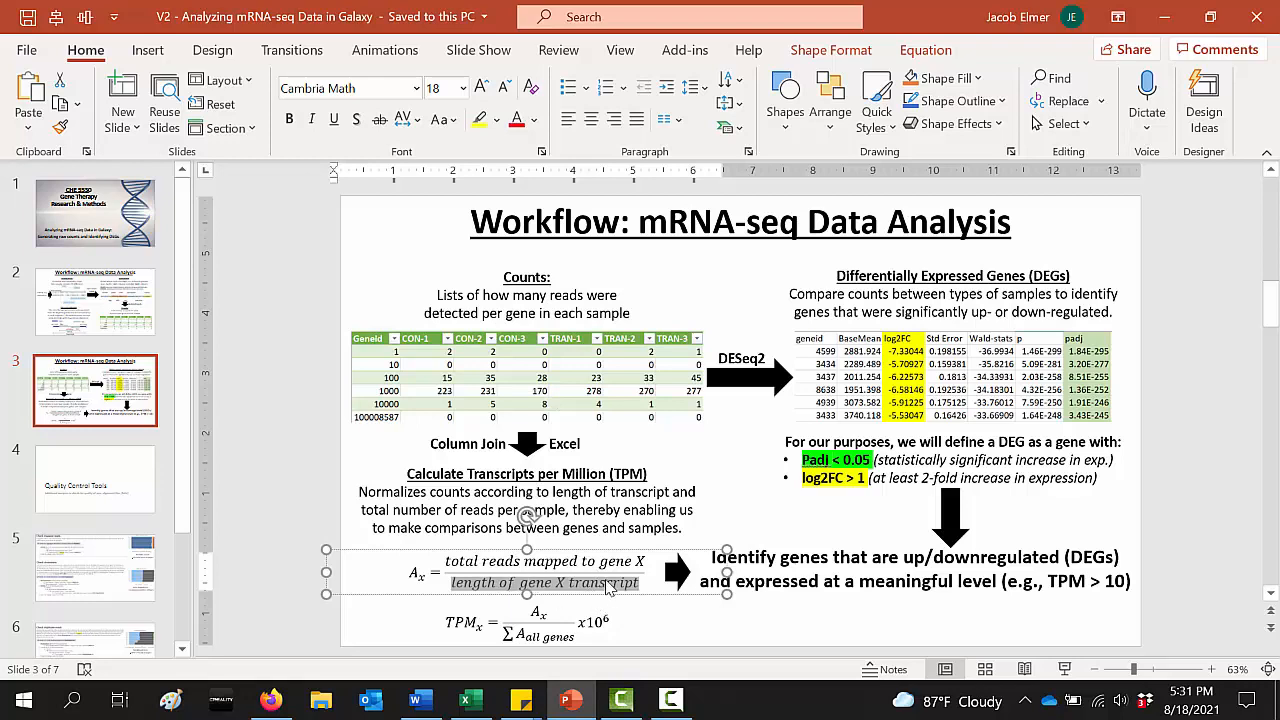
pyautogui.click(271, 702)
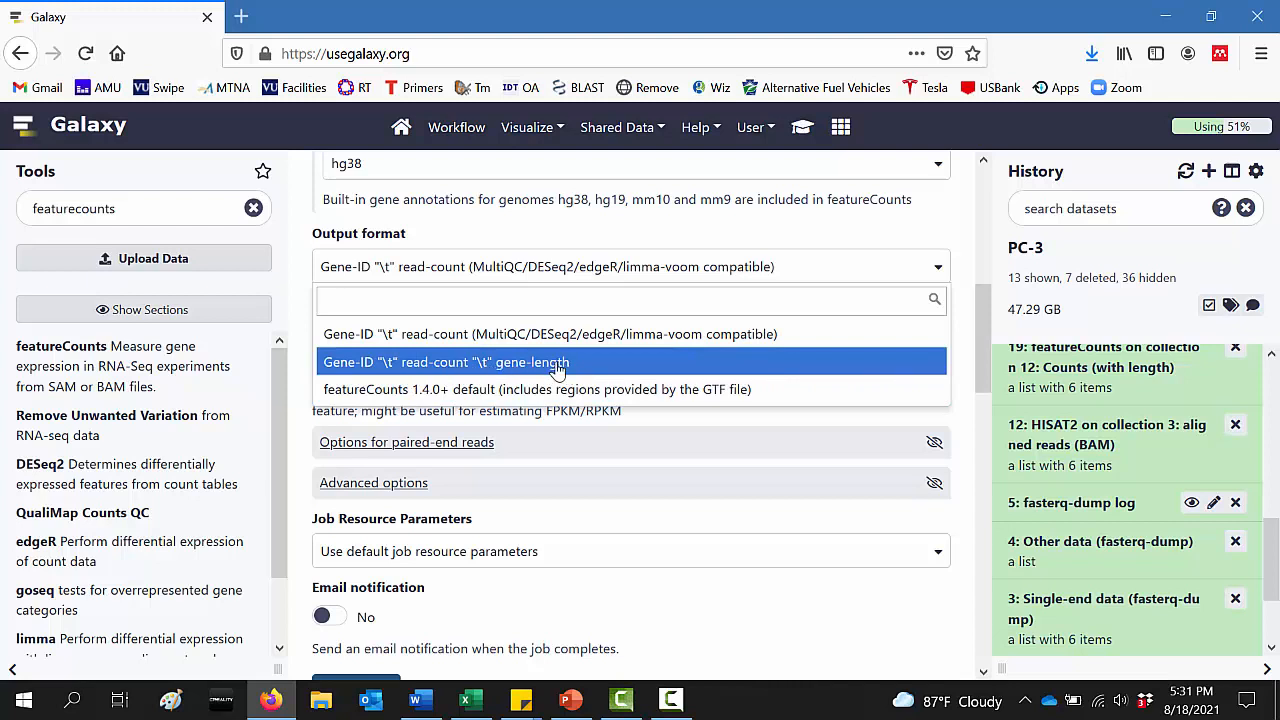
pyautogui.click(608, 338)
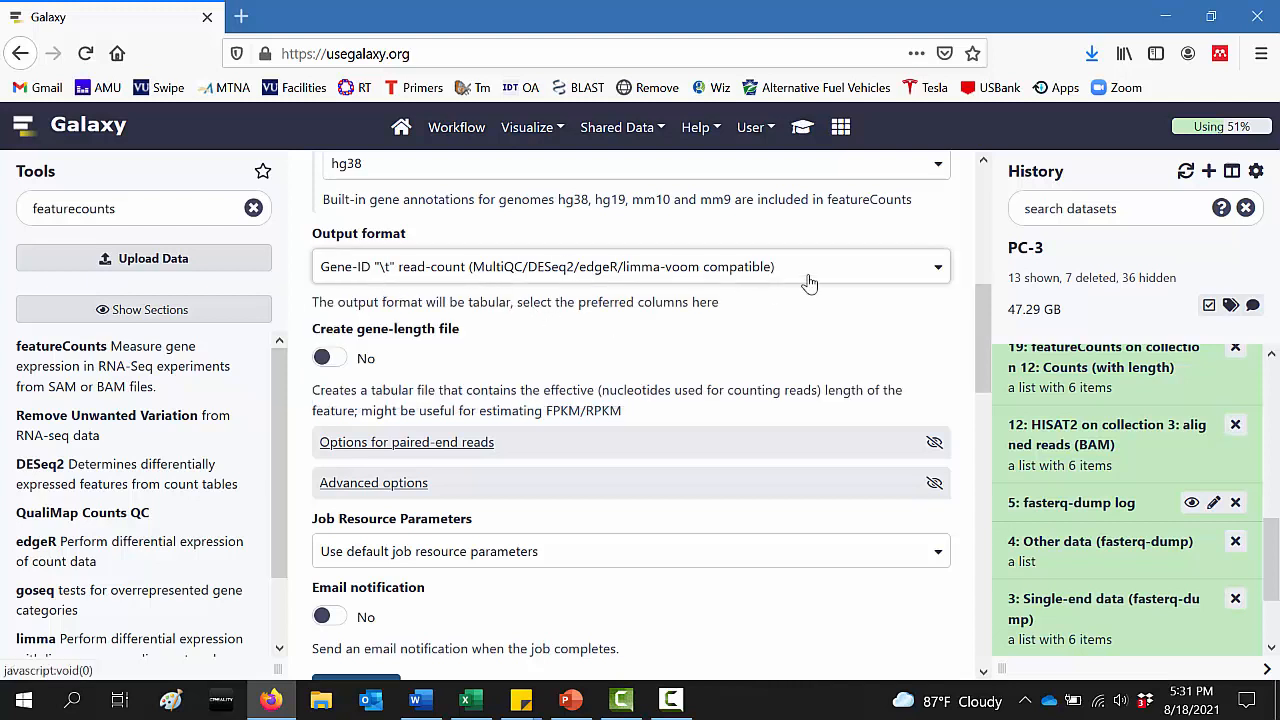
# Consult the featureCounts settings listed in the Word protocol and return to the Galaxy form
pyautogui.scroll(-2, 985, 318)
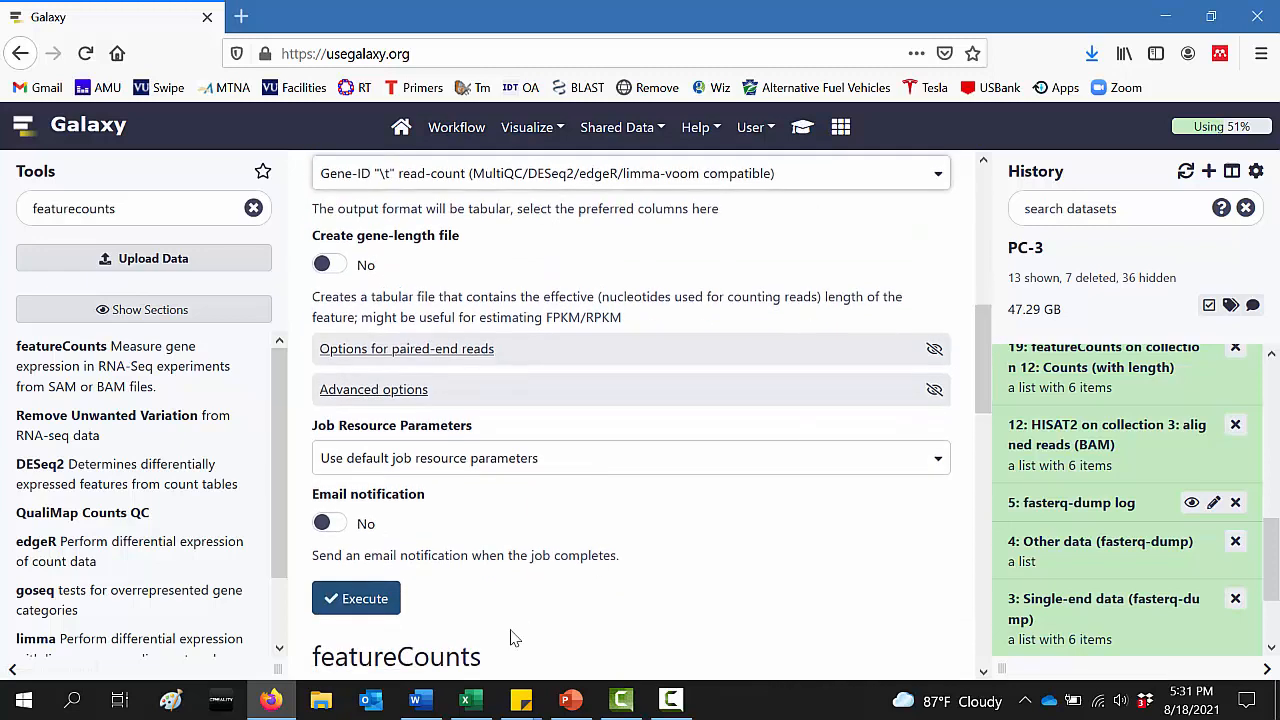
pyautogui.click(420, 703)
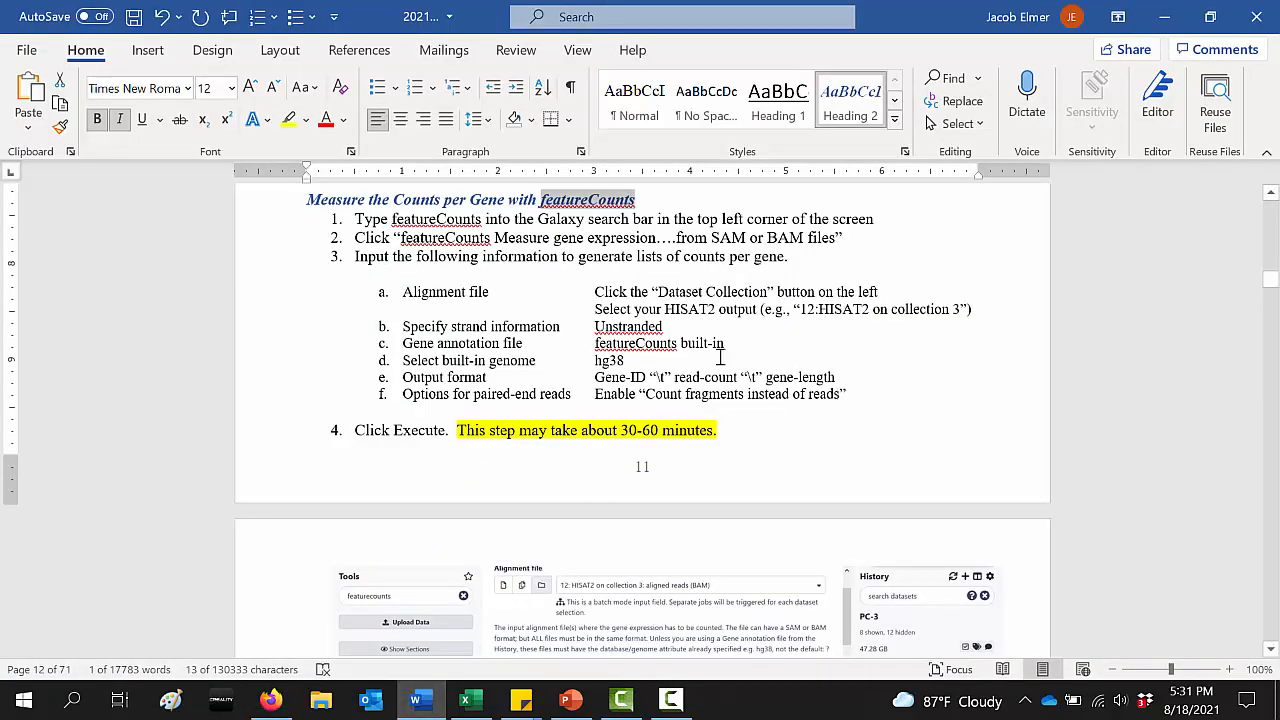
pyautogui.click(625, 326)
pyautogui.click(773, 360)
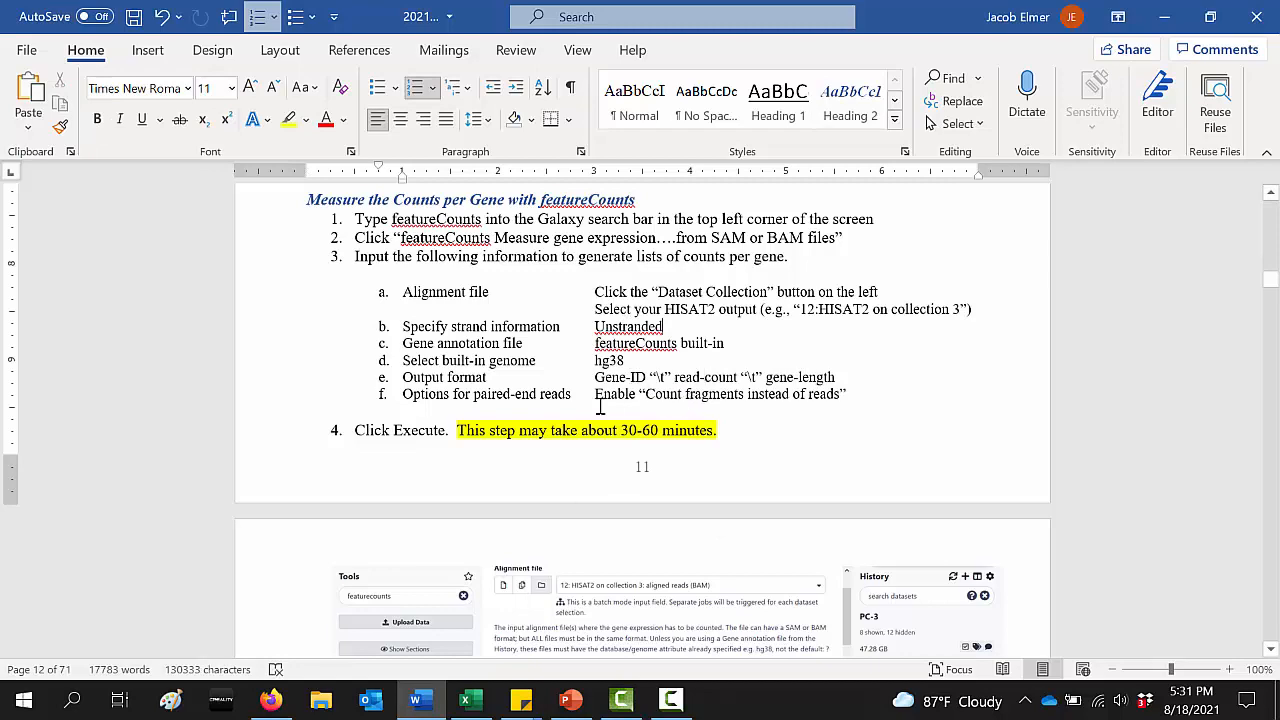
pyautogui.click(1164, 17)
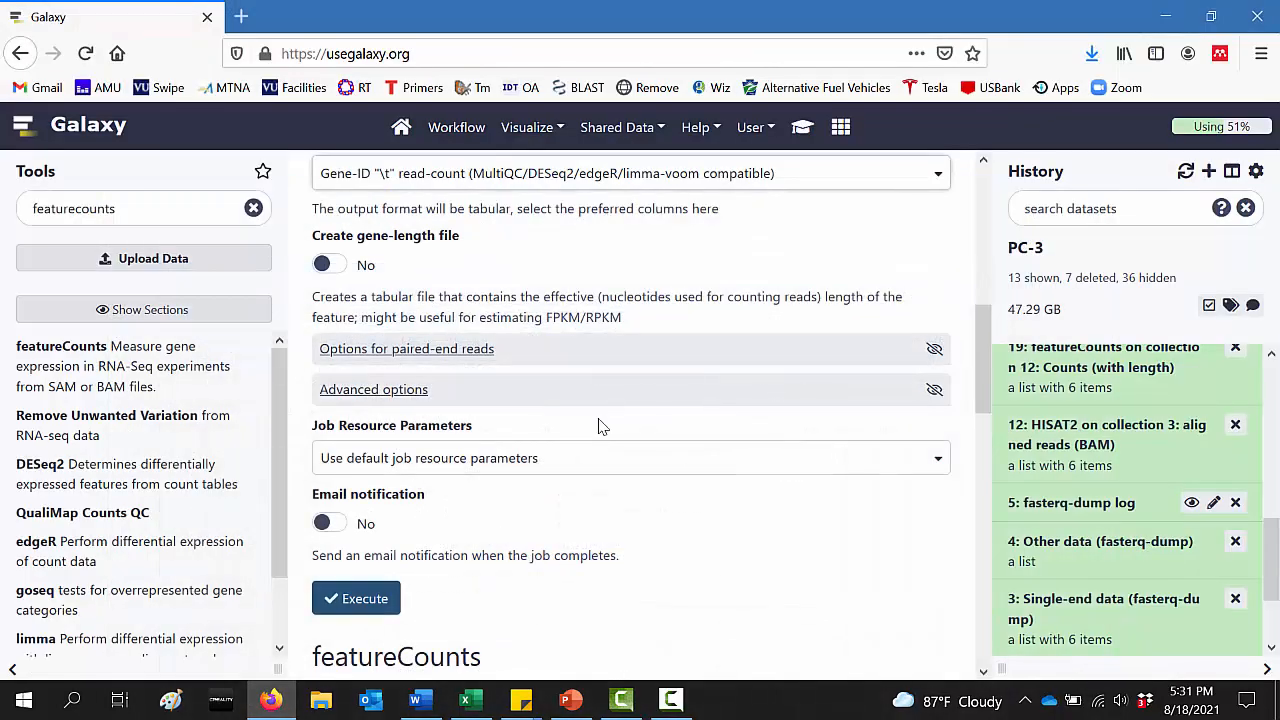
# Enable counting fragments instead of reads in the paired-end options and execute featureCounts on the HISAT2 collection
pyautogui.click(402, 352)
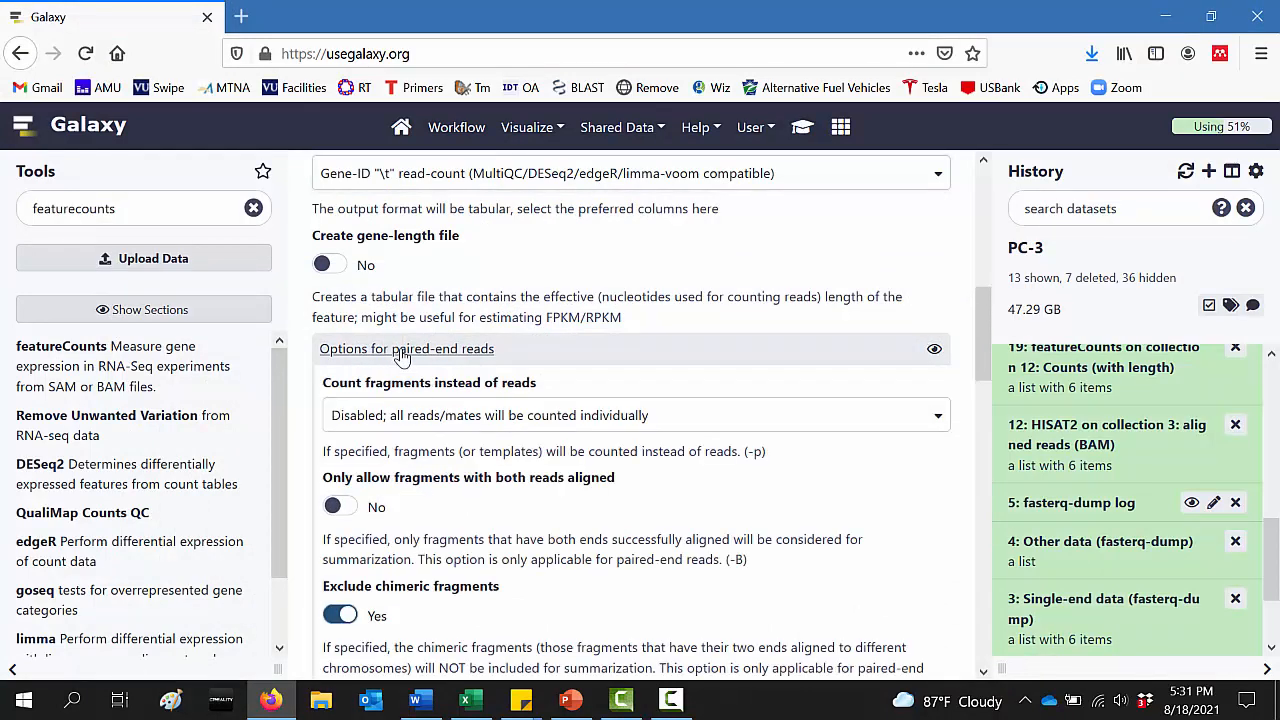
pyautogui.click(436, 426)
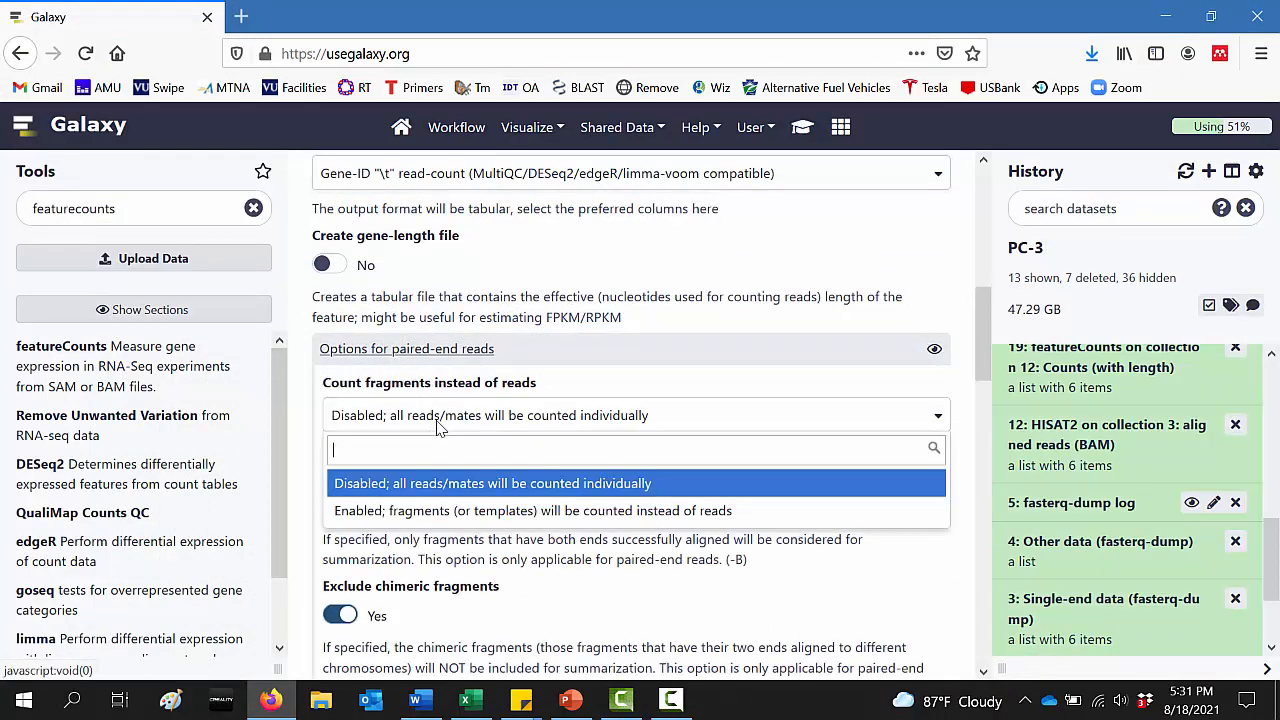
pyautogui.click(435, 513)
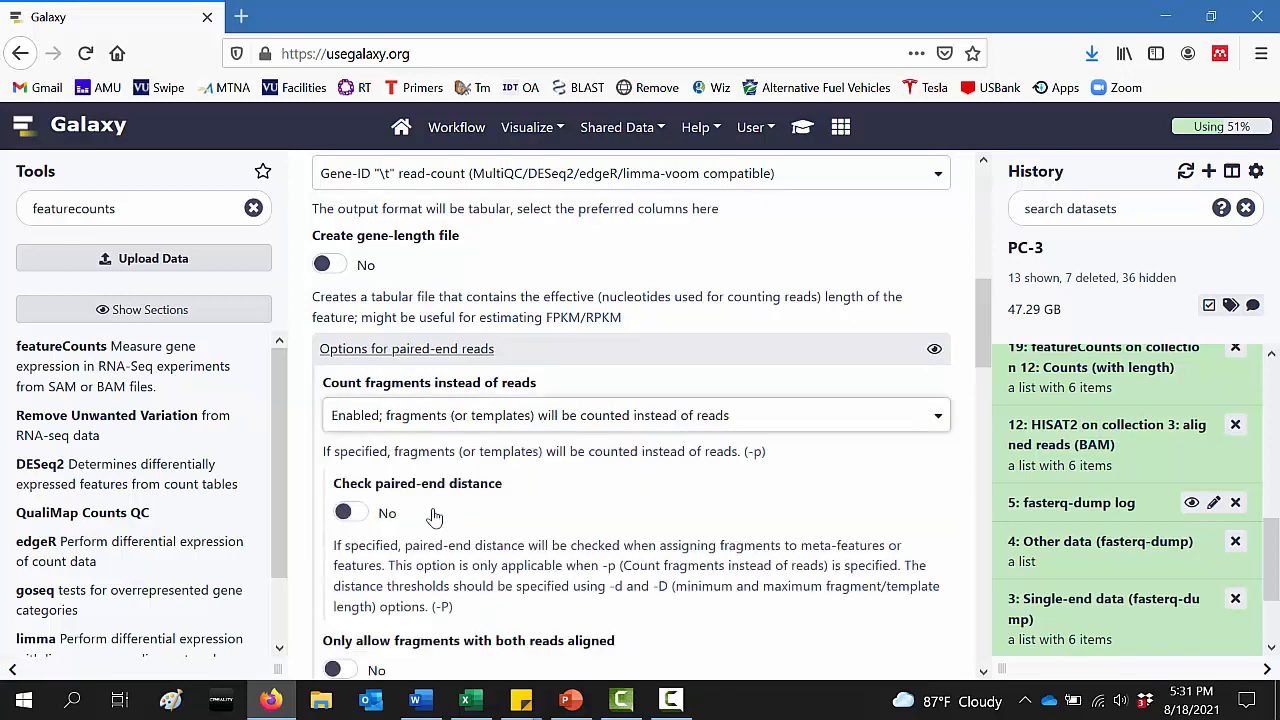
pyautogui.moveTo(985, 333); pyautogui.dragTo(988, 462)
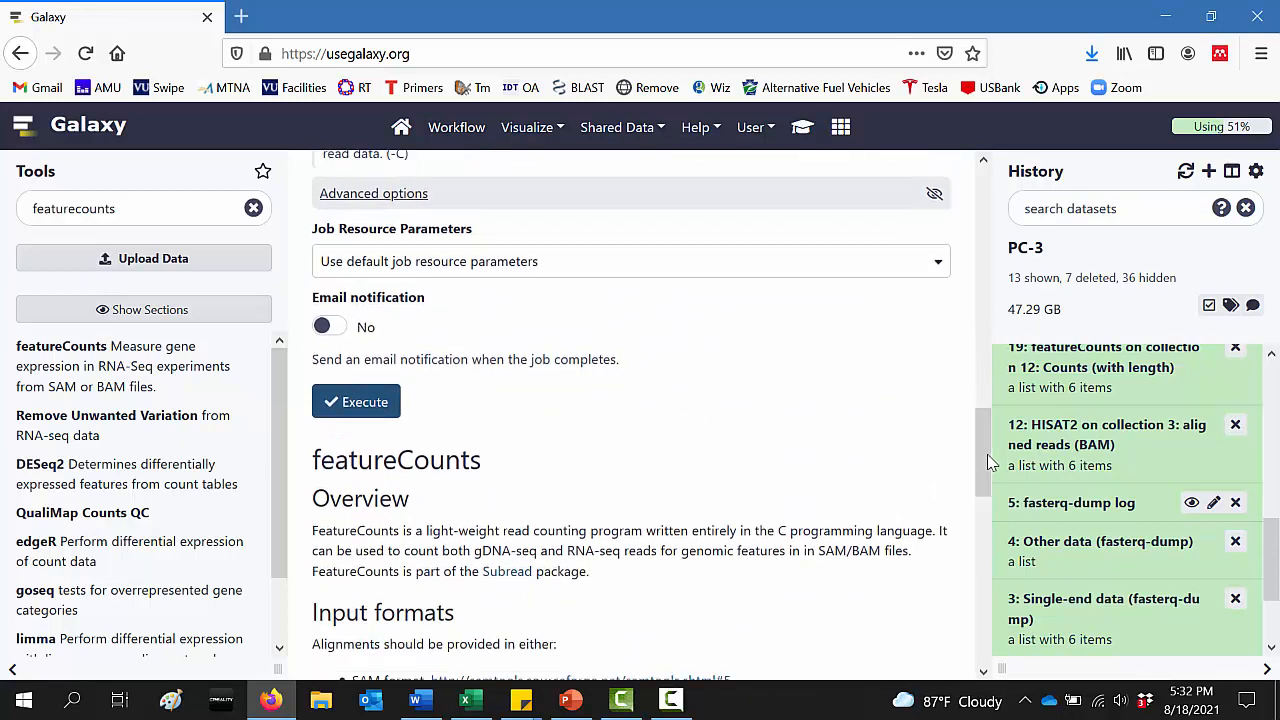
pyautogui.click(335, 412)
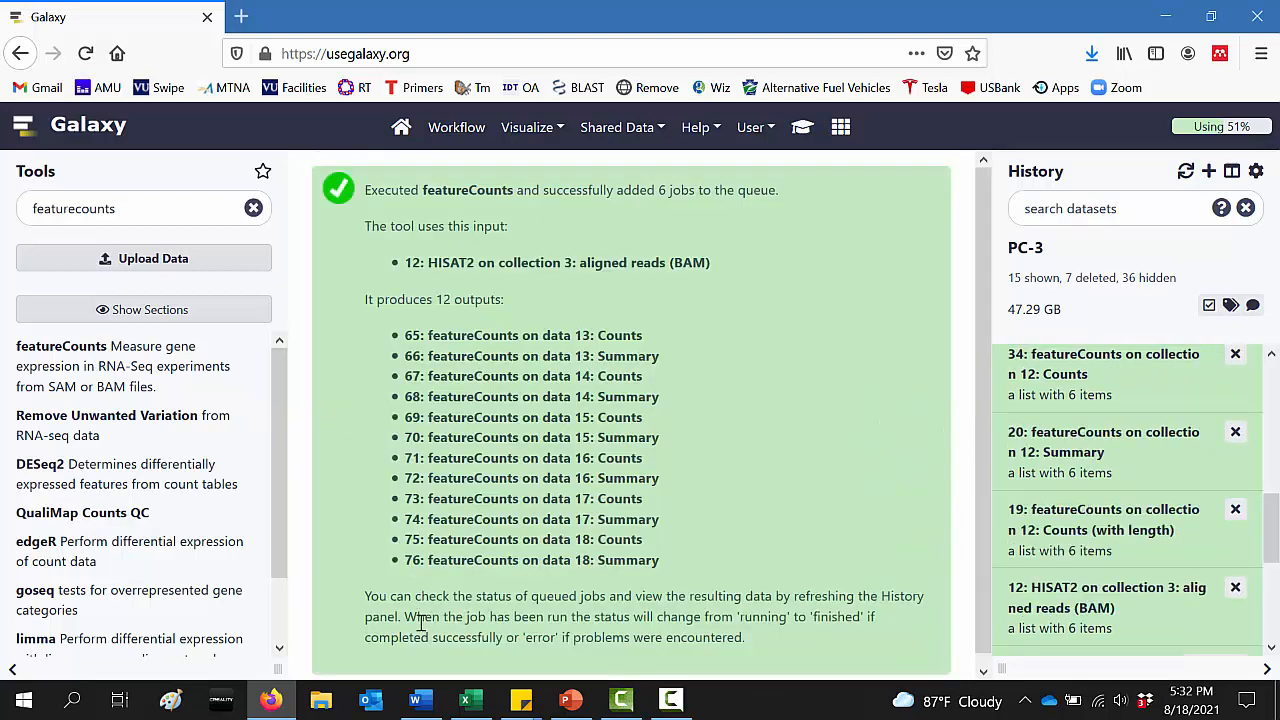
pyautogui.click(416, 700)
pyautogui.click(416, 700)
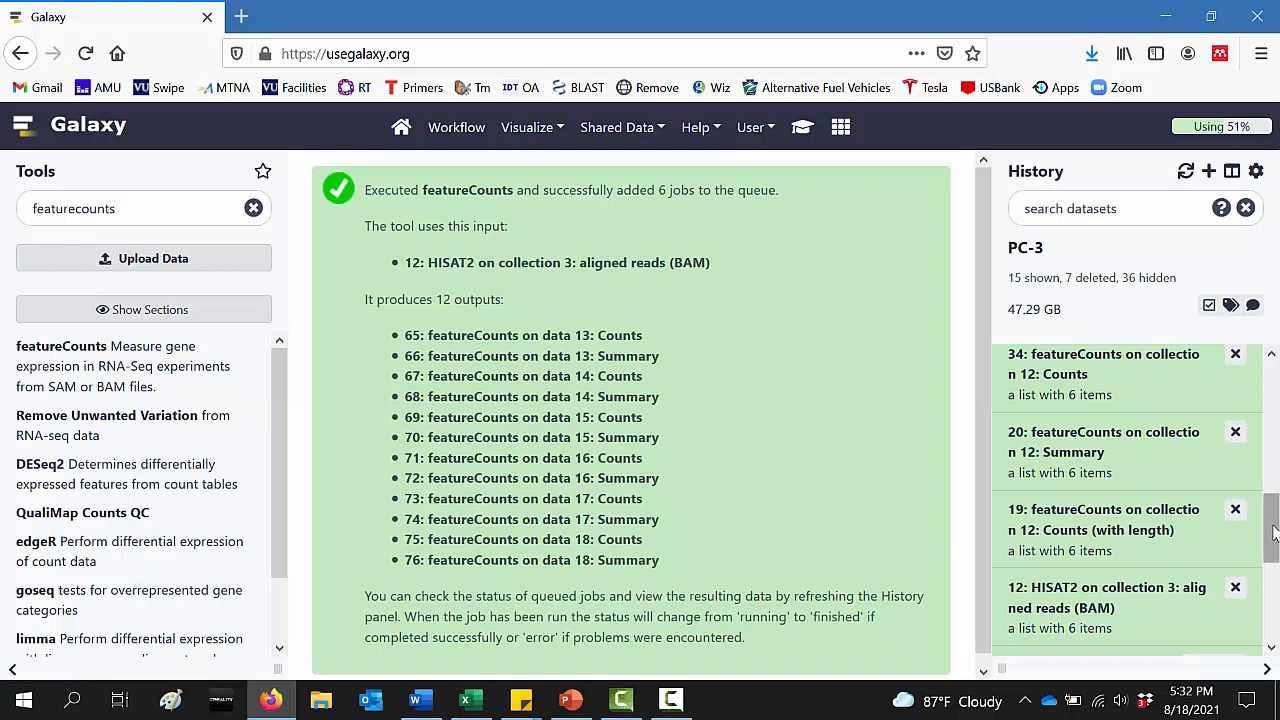
# Delete the two queued featureCounts output collections, 64 and 63, from the PC-3 history together with their datasets
pyautogui.moveTo(1274, 533); pyautogui.dragTo(1274, 512)
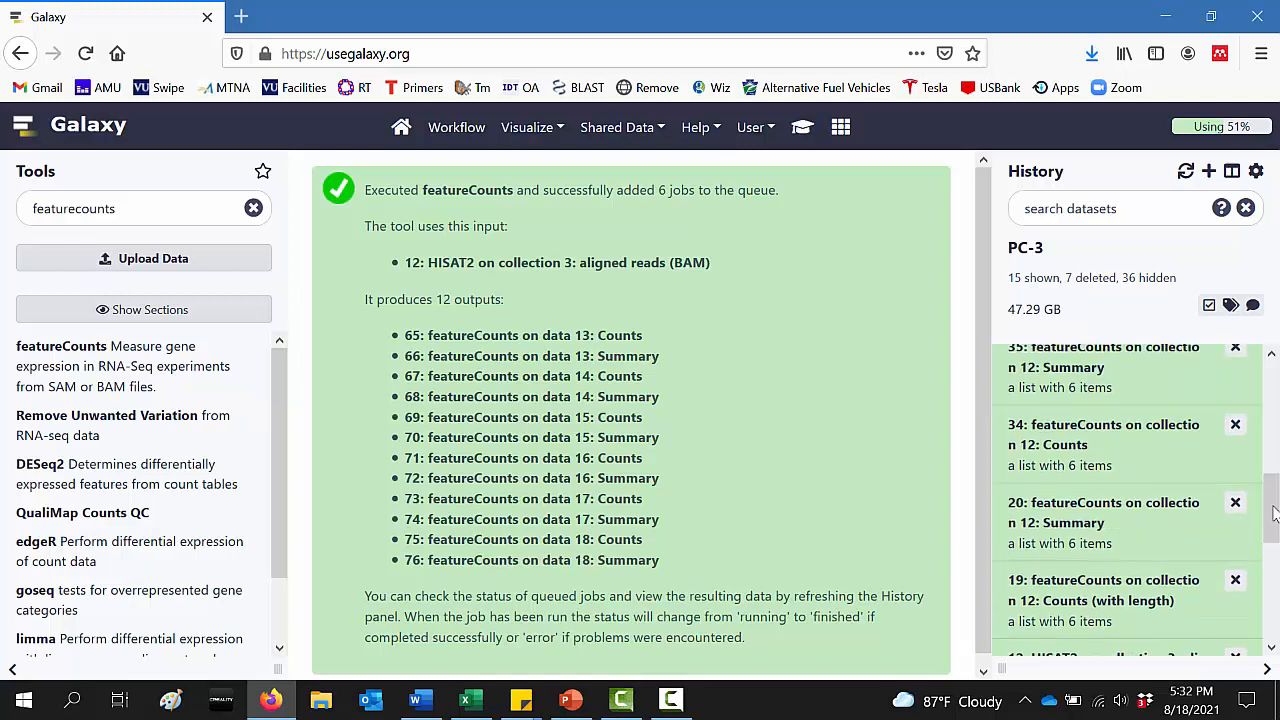
pyautogui.moveTo(1274, 512); pyautogui.dragTo(1272, 440)
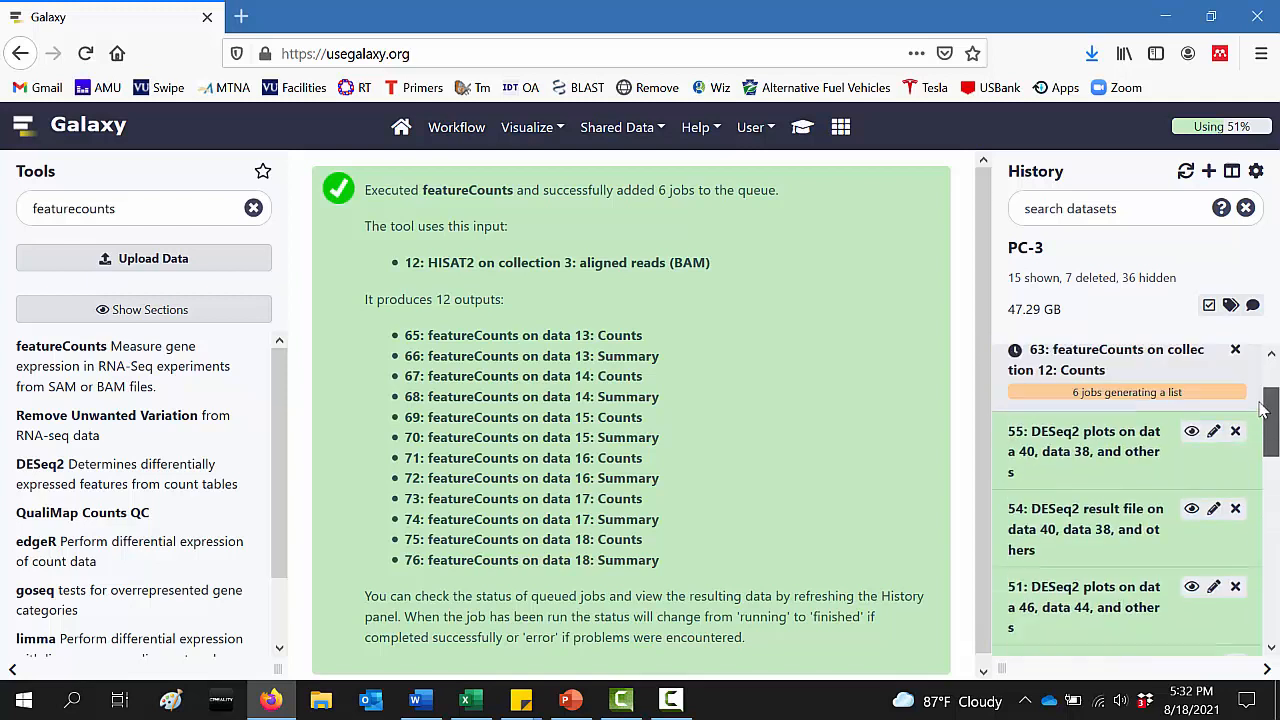
pyautogui.click(1235, 364)
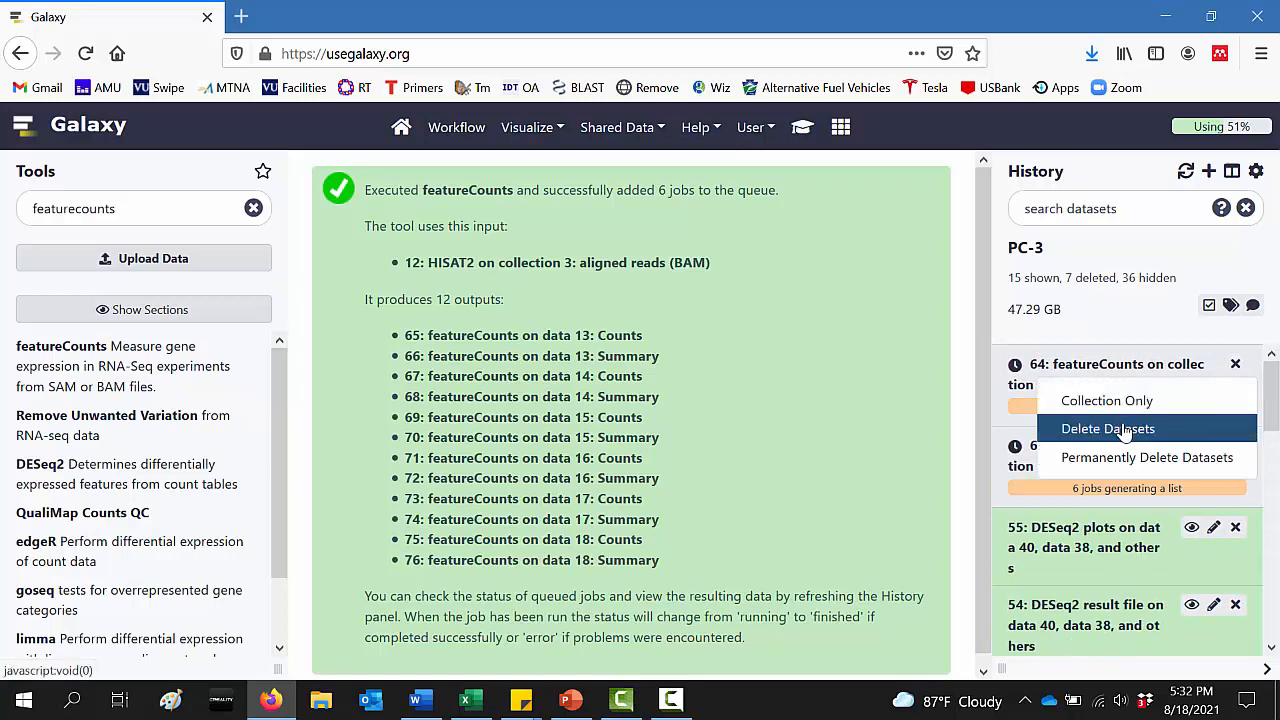
pyautogui.click(1108, 428)
pyautogui.click(1235, 364)
pyautogui.click(1108, 428)
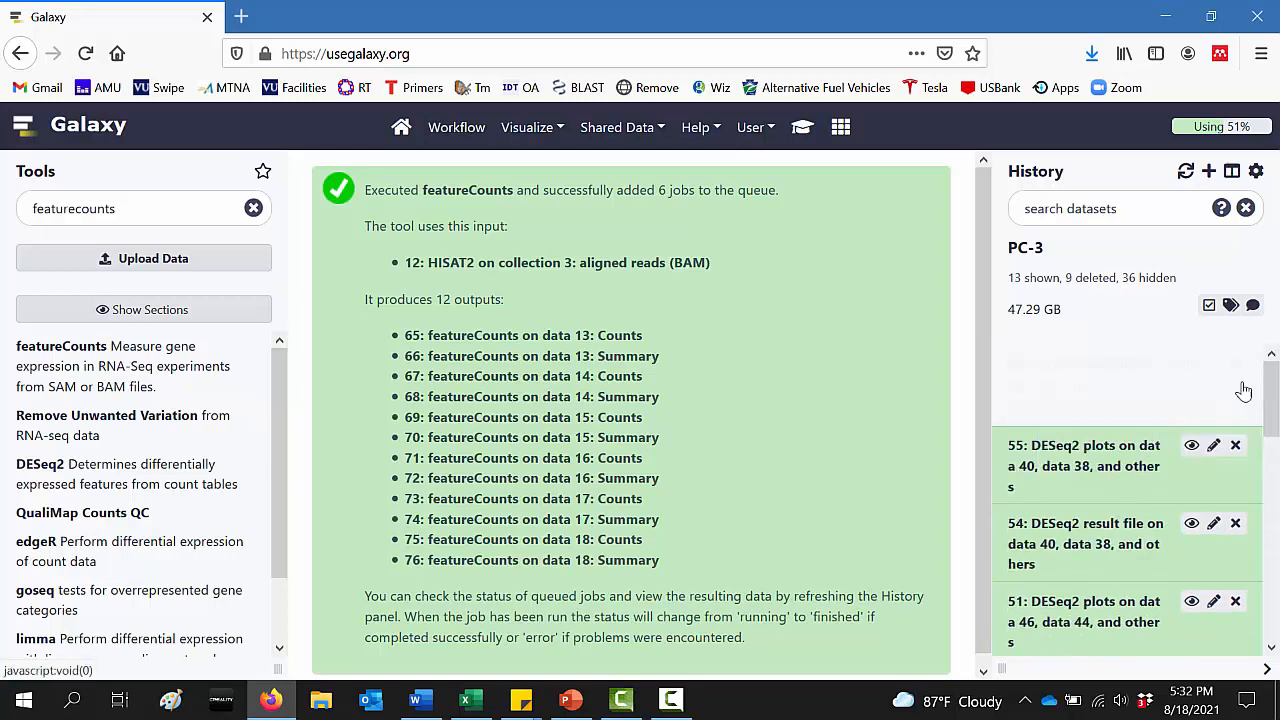
# Examine the gene ID, read count and length columns of SRR13690419 in collection 19: featureCounts on collection 12: Counts (with length)
pyautogui.moveTo(1274, 400); pyautogui.dragTo(1276, 482)
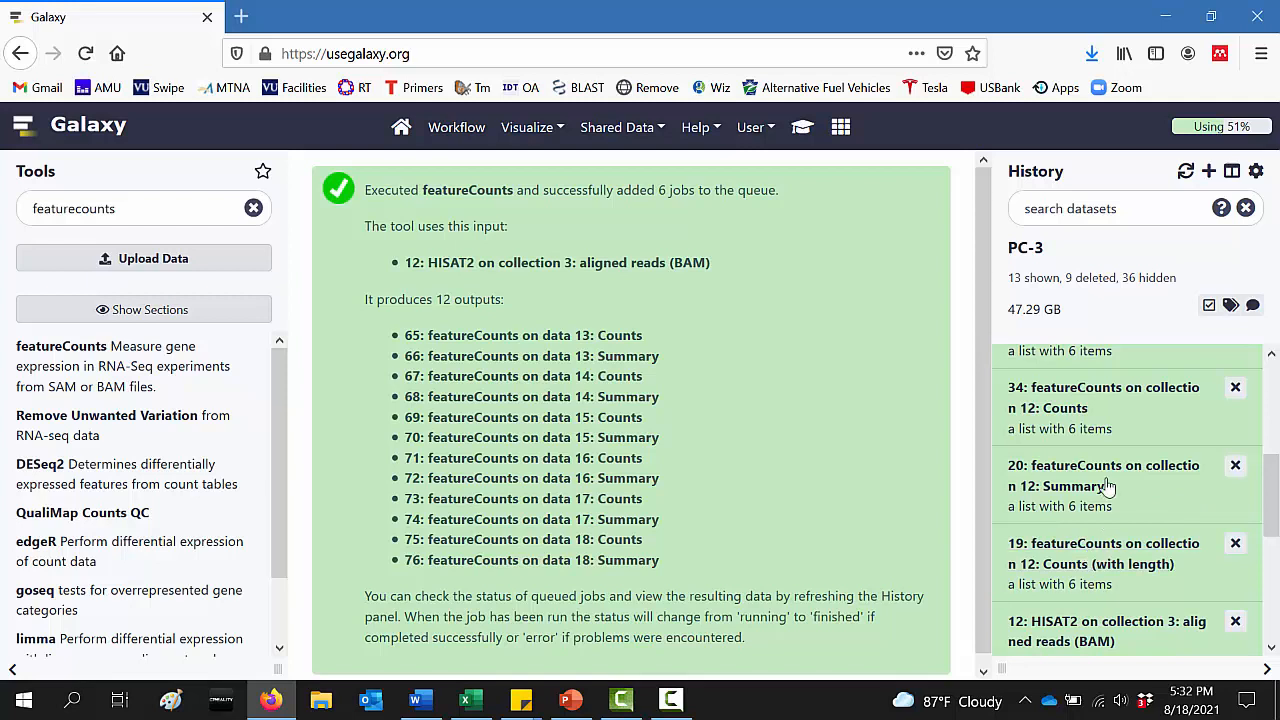
pyautogui.click(1158, 566)
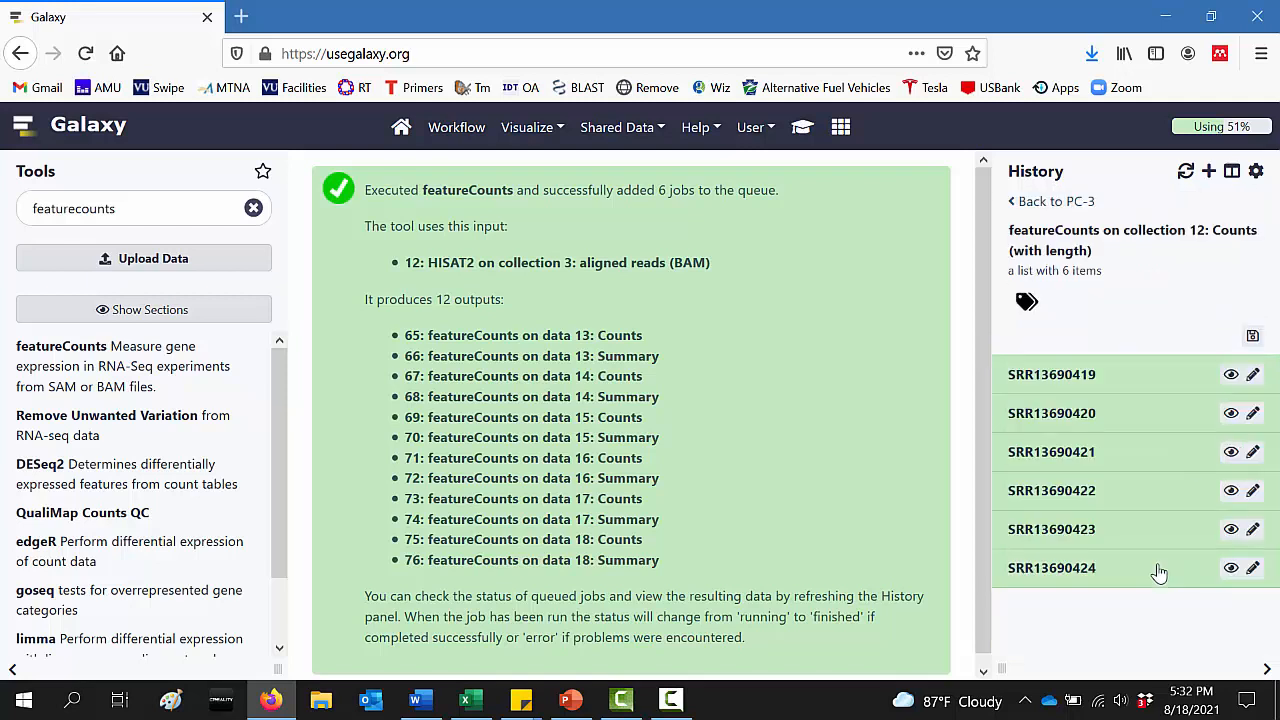
pyautogui.click(1058, 375)
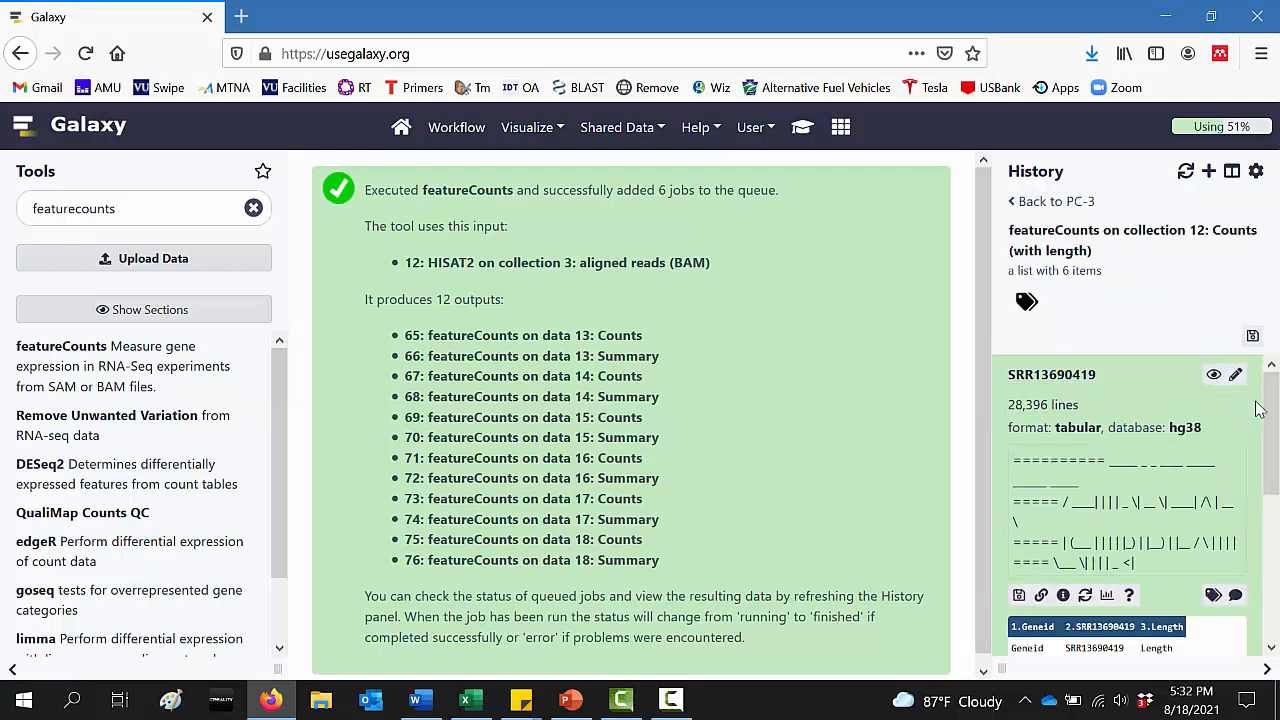
pyautogui.moveTo(1272, 420); pyautogui.dragTo(1278, 521)
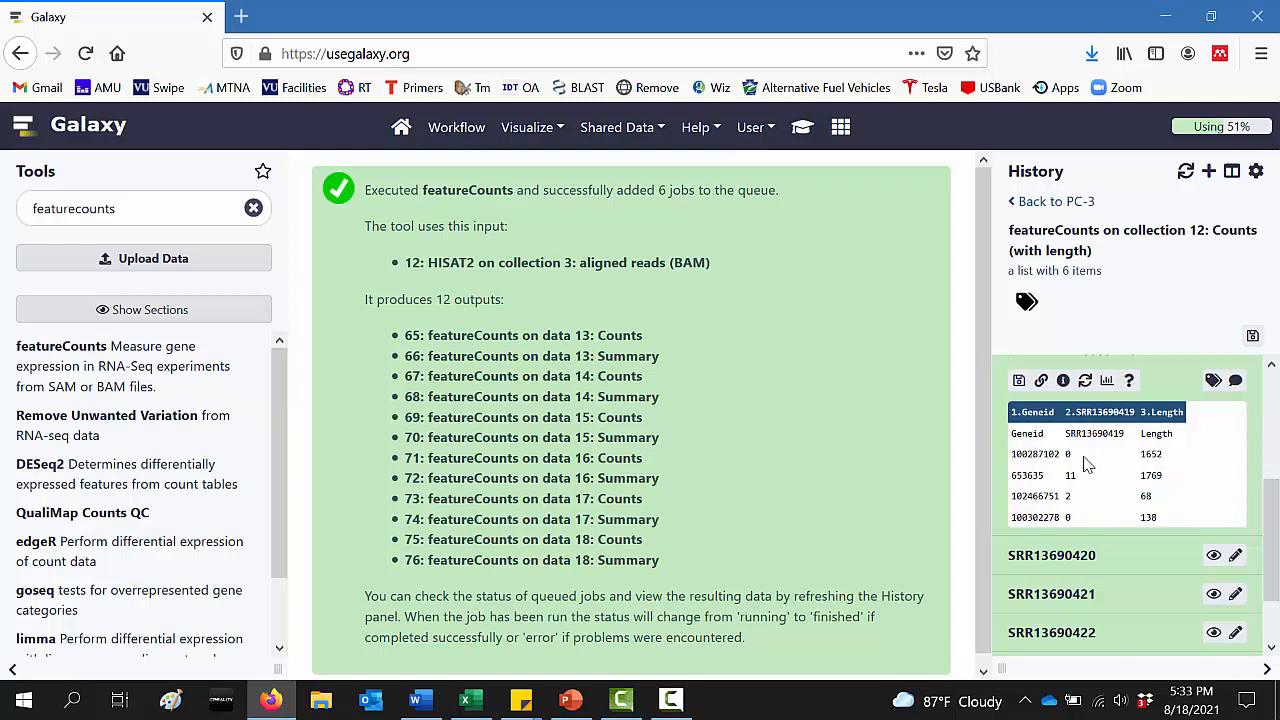
pyautogui.moveTo(1068, 455); pyautogui.dragTo(1073, 510)
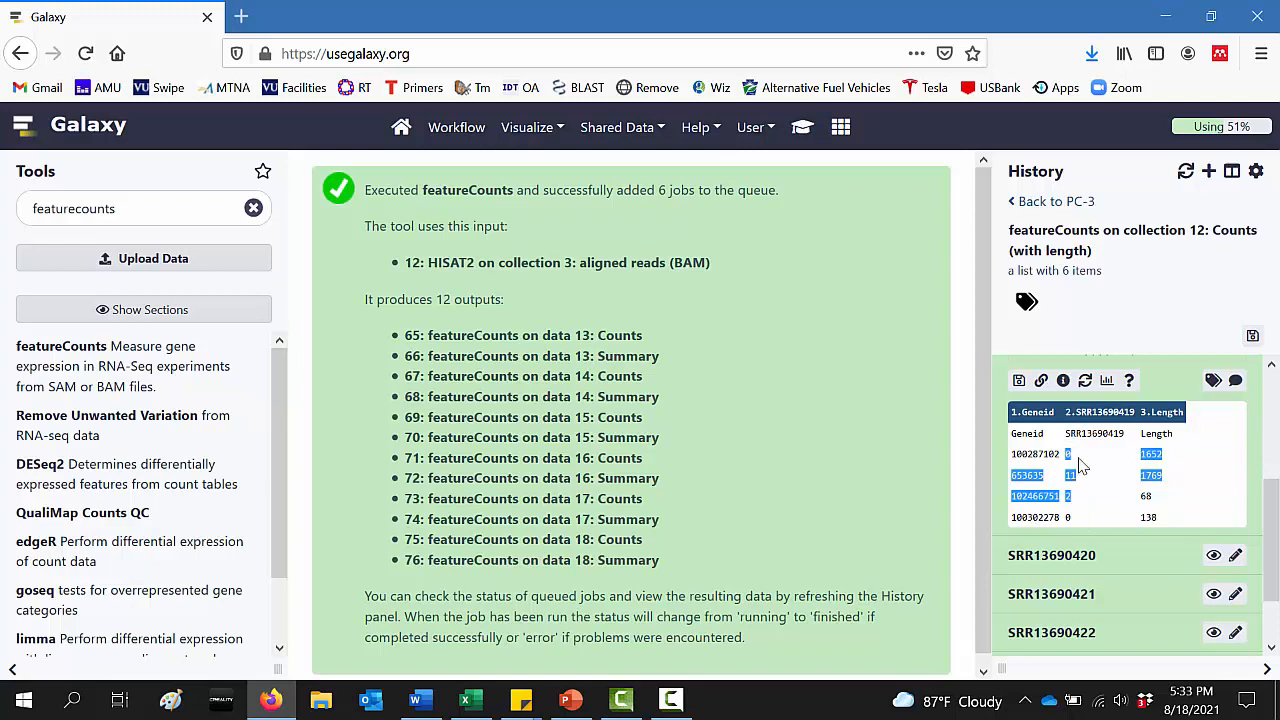
pyautogui.click(1080, 460)
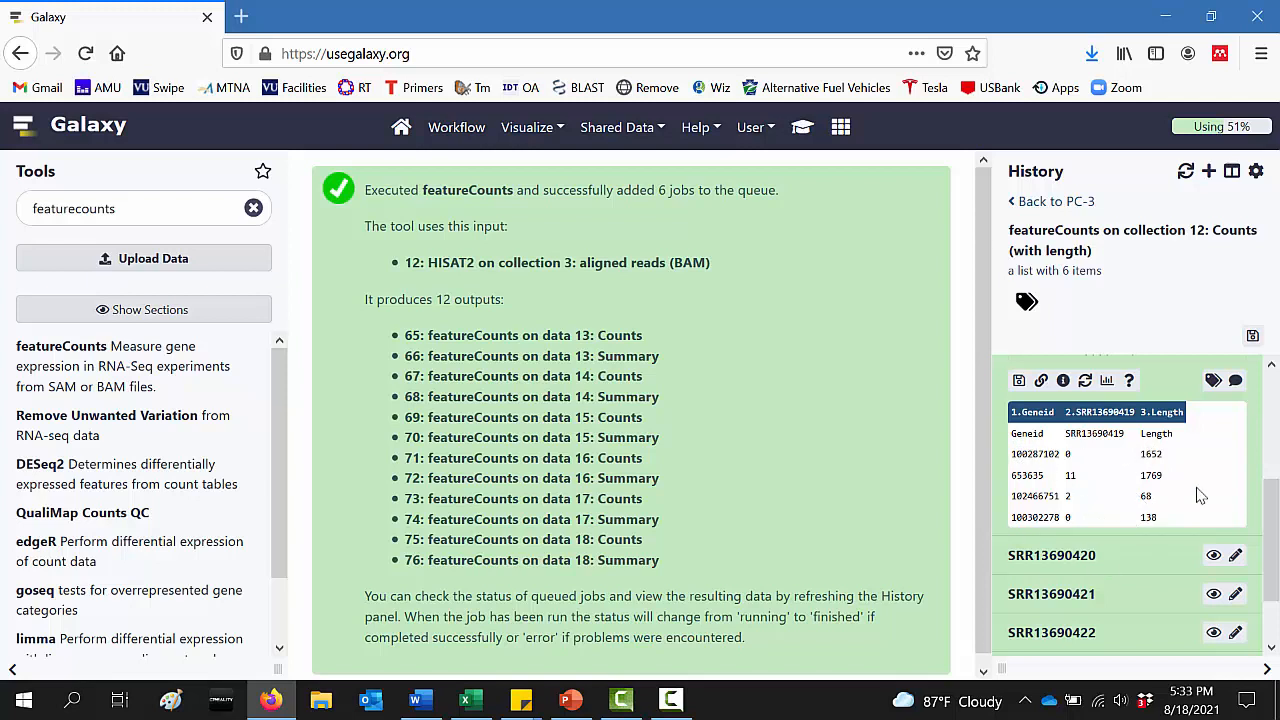
pyautogui.moveTo(1272, 530); pyautogui.dragTo(1270, 460)
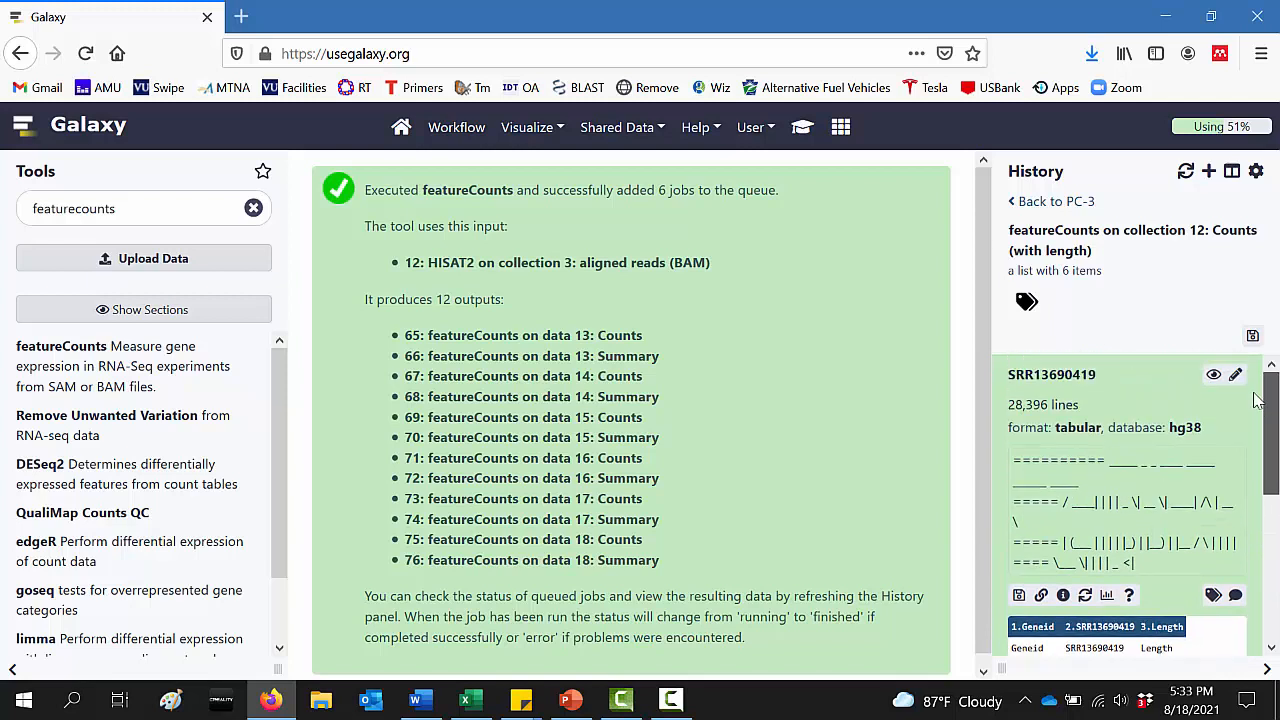
pyautogui.click(1068, 378)
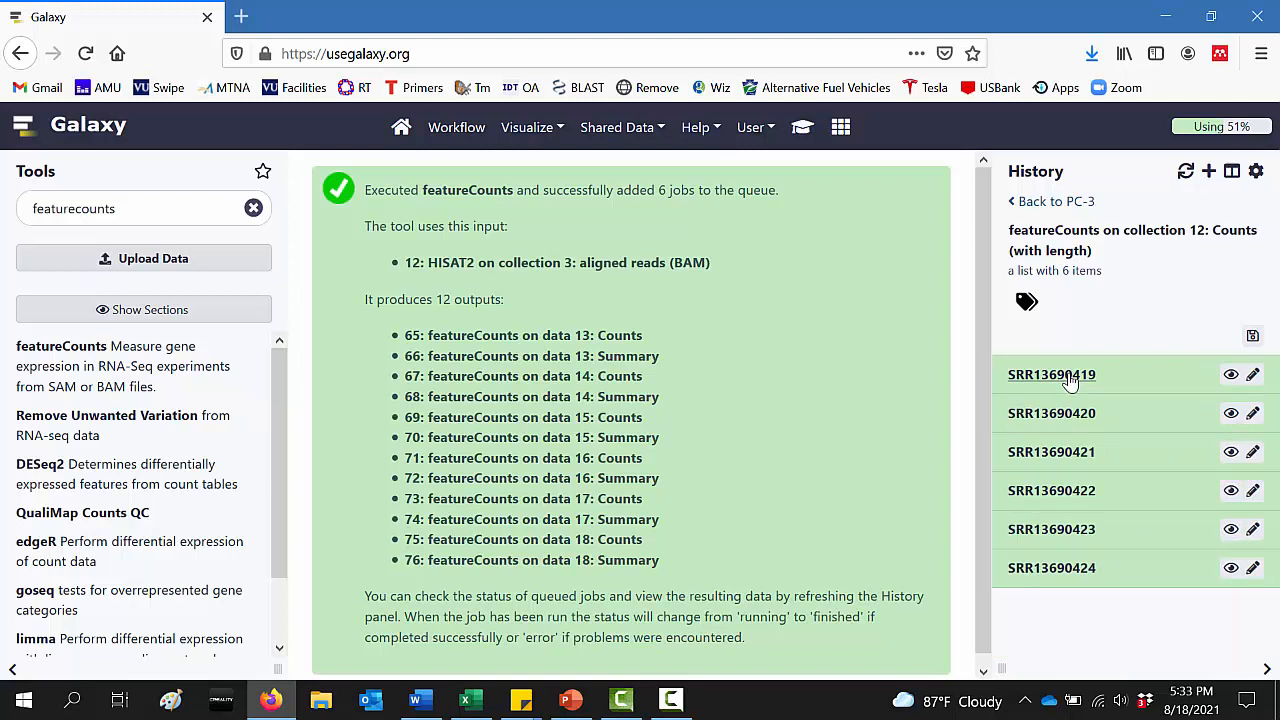
pyautogui.click(1062, 201)
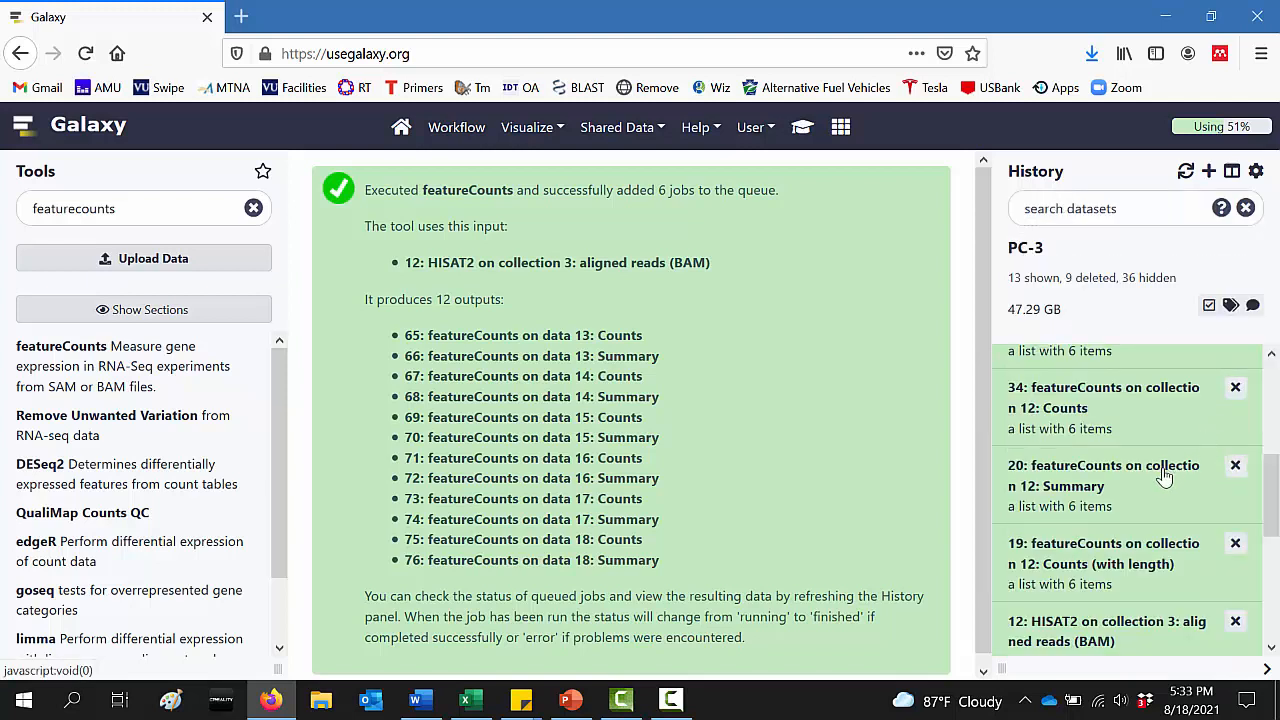
# Examine the gene ID and read count columns of SRR13690419 in collection 34: featureCounts on collection 12: Counts
pyautogui.moveTo(1271, 494); pyautogui.dragTo(1276, 446)
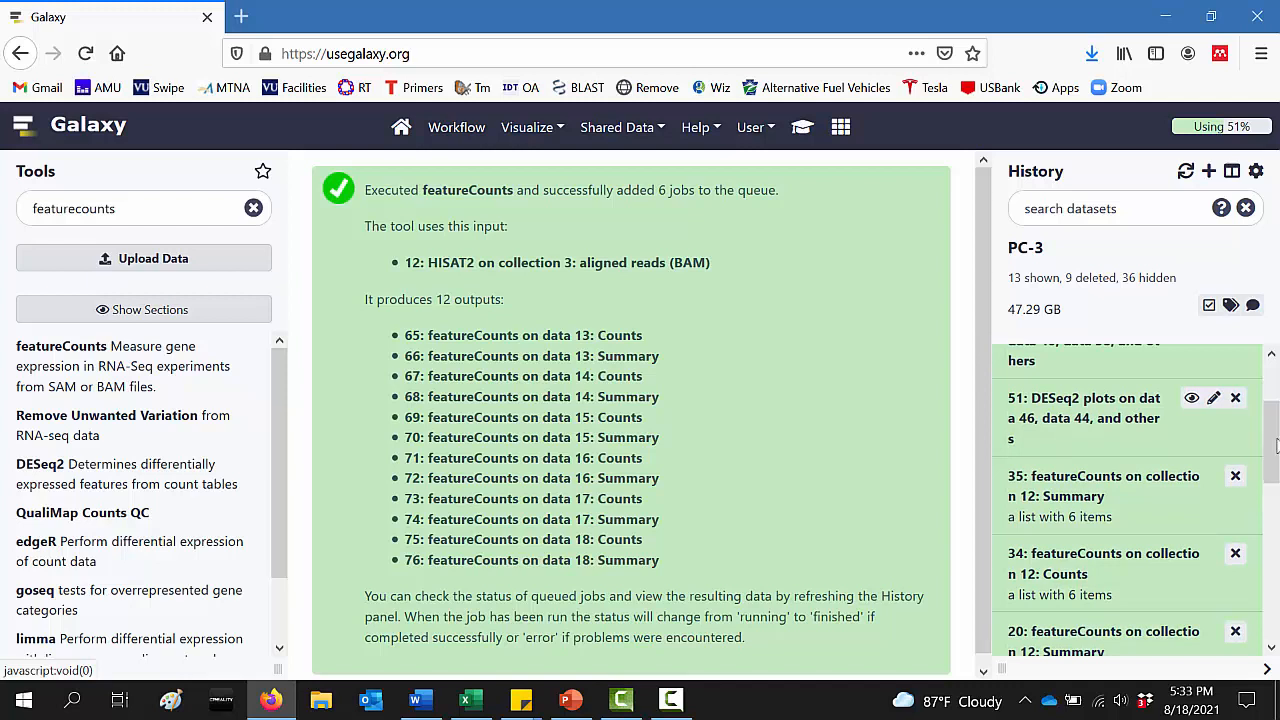
pyautogui.click(1095, 563)
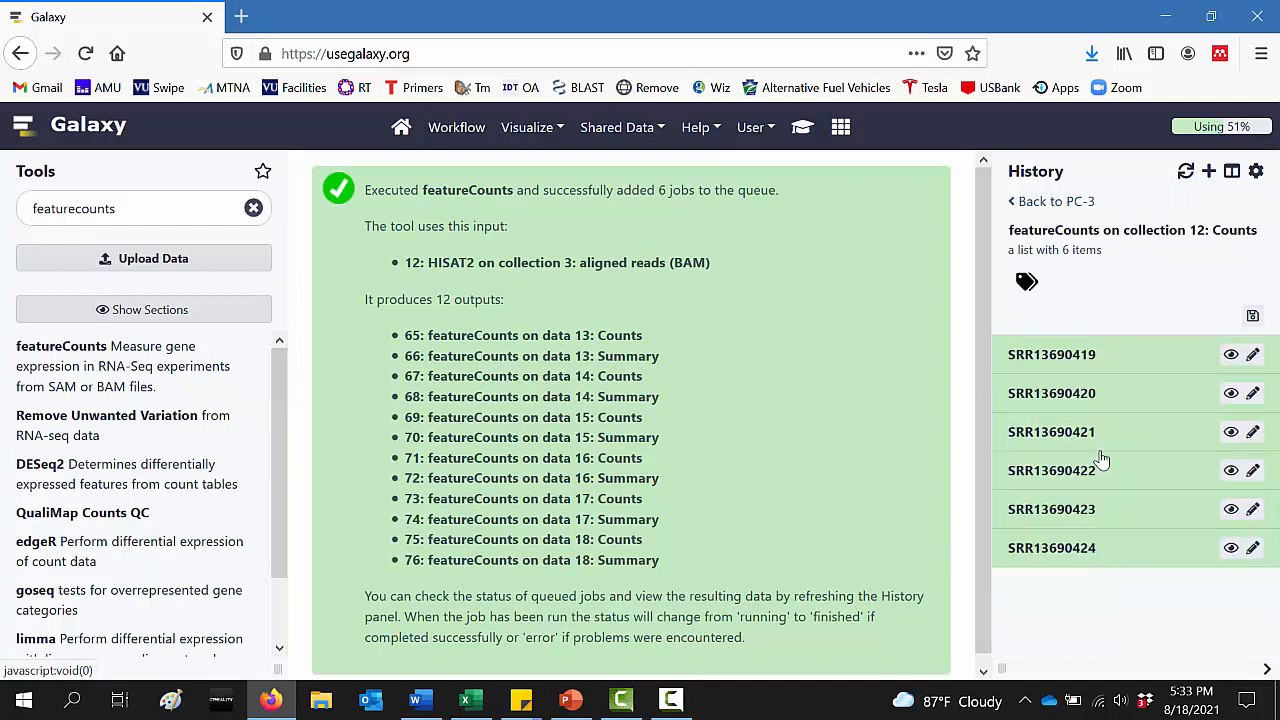
pyautogui.click(1082, 357)
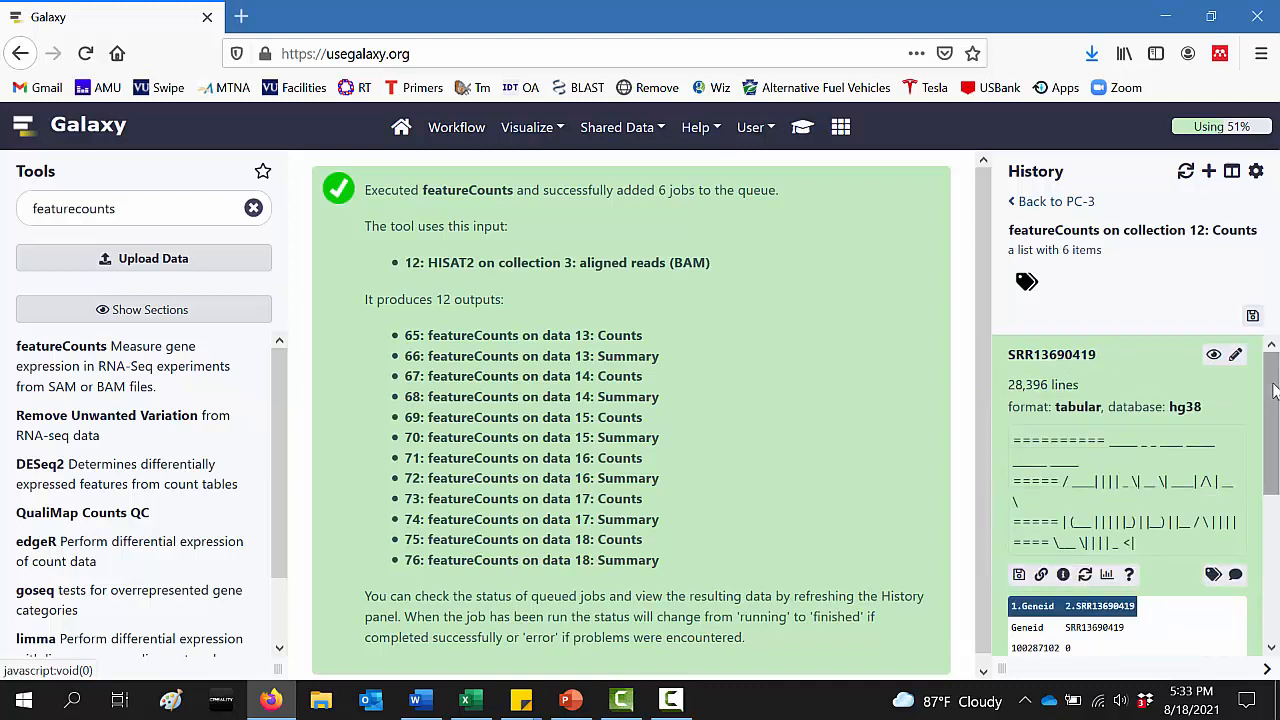
pyautogui.scroll(-4, 1075, 493)
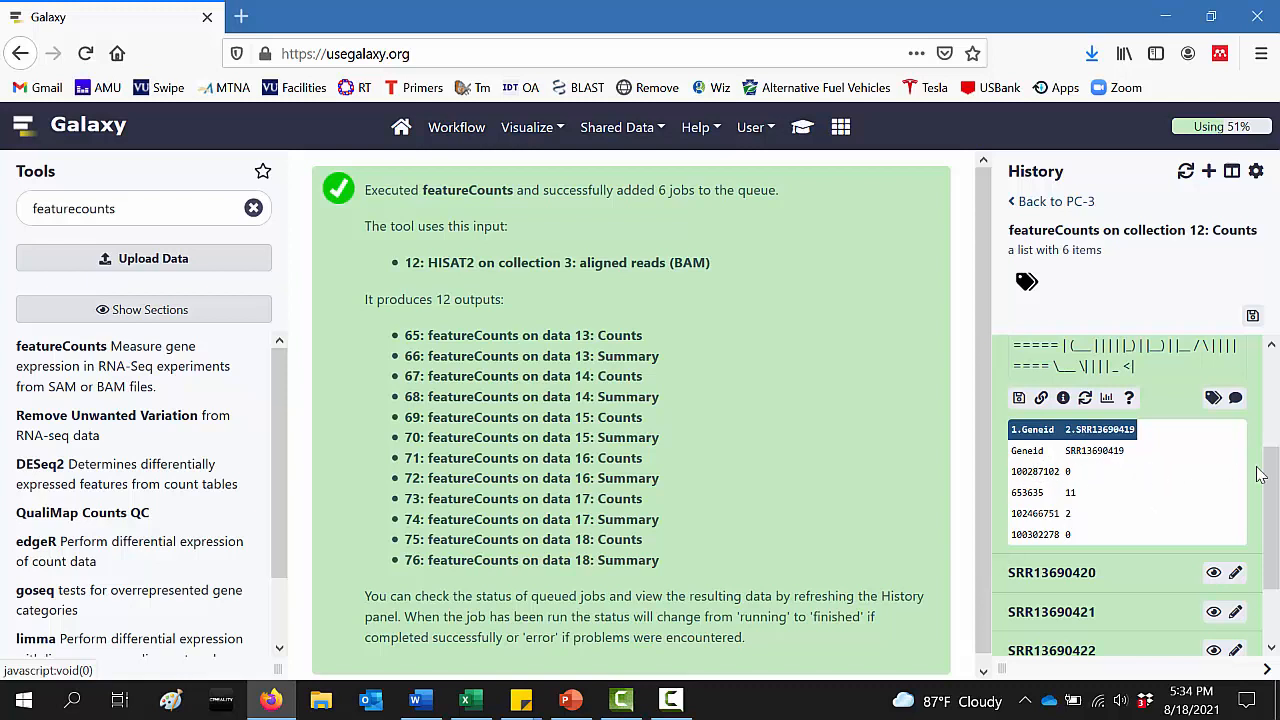
pyautogui.moveTo(1276, 490); pyautogui.dragTo(1278, 391)
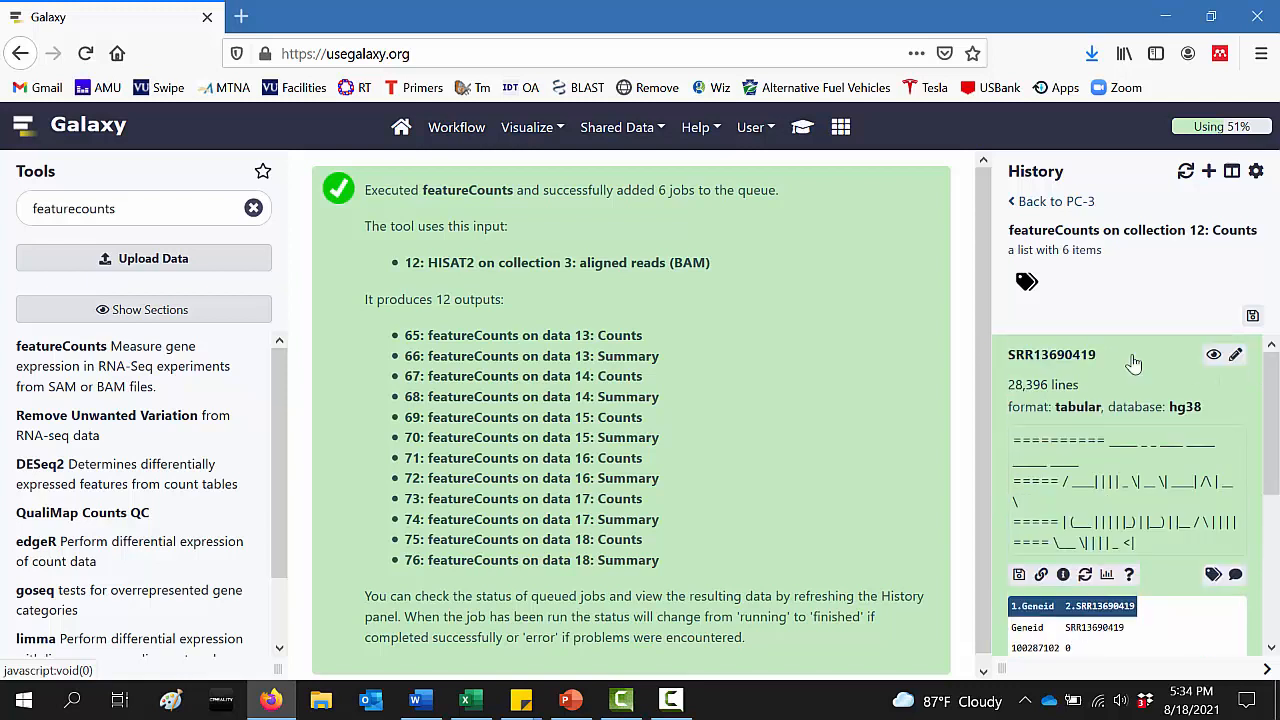
pyautogui.click(1062, 202)
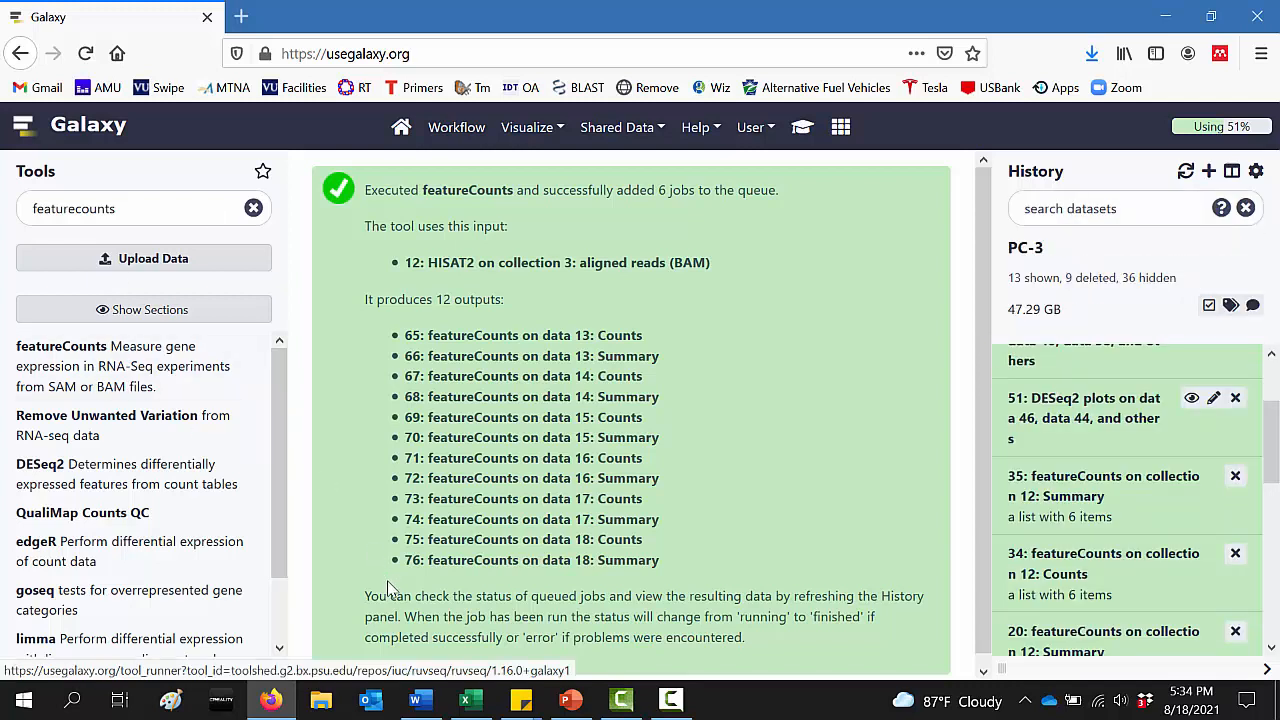
# Read the Word protocol section on exporting data from Galaxy with Column Join and calculating TPMs
pyautogui.click(415, 700)
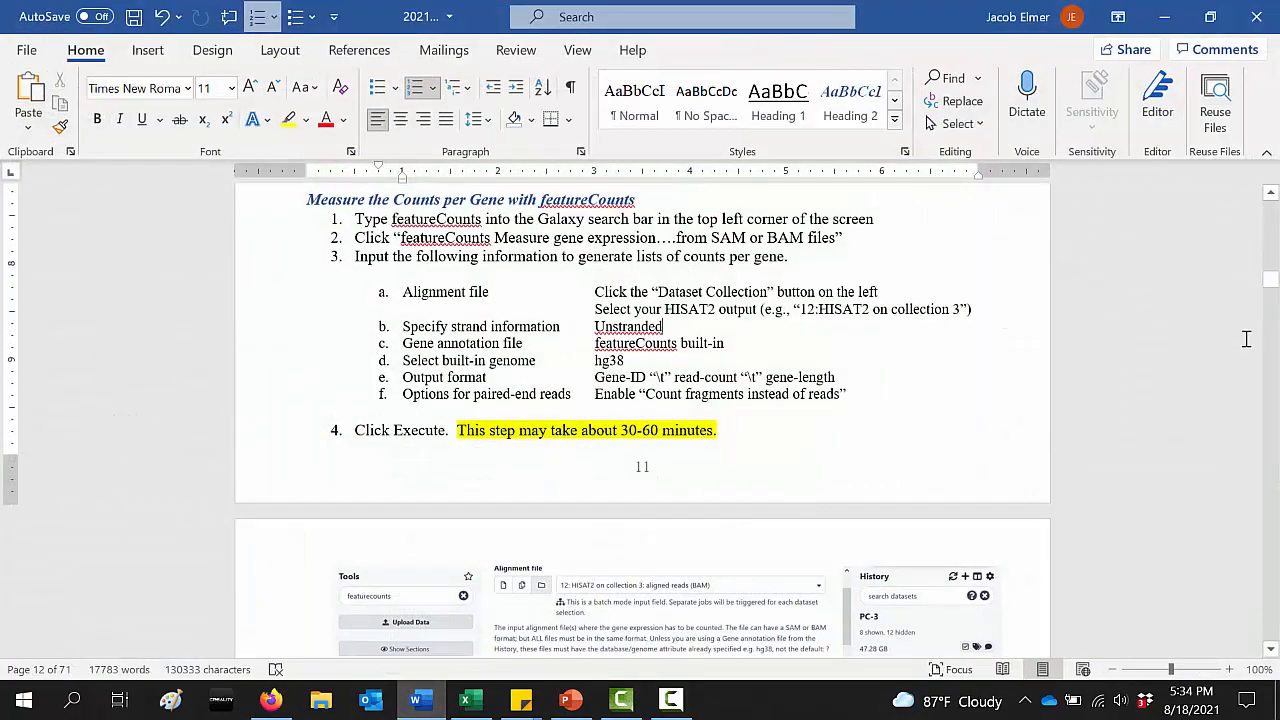
pyautogui.click(1271, 649)
pyautogui.scroll(-12, 1271, 649)
pyautogui.scroll(-5, 1271, 649)
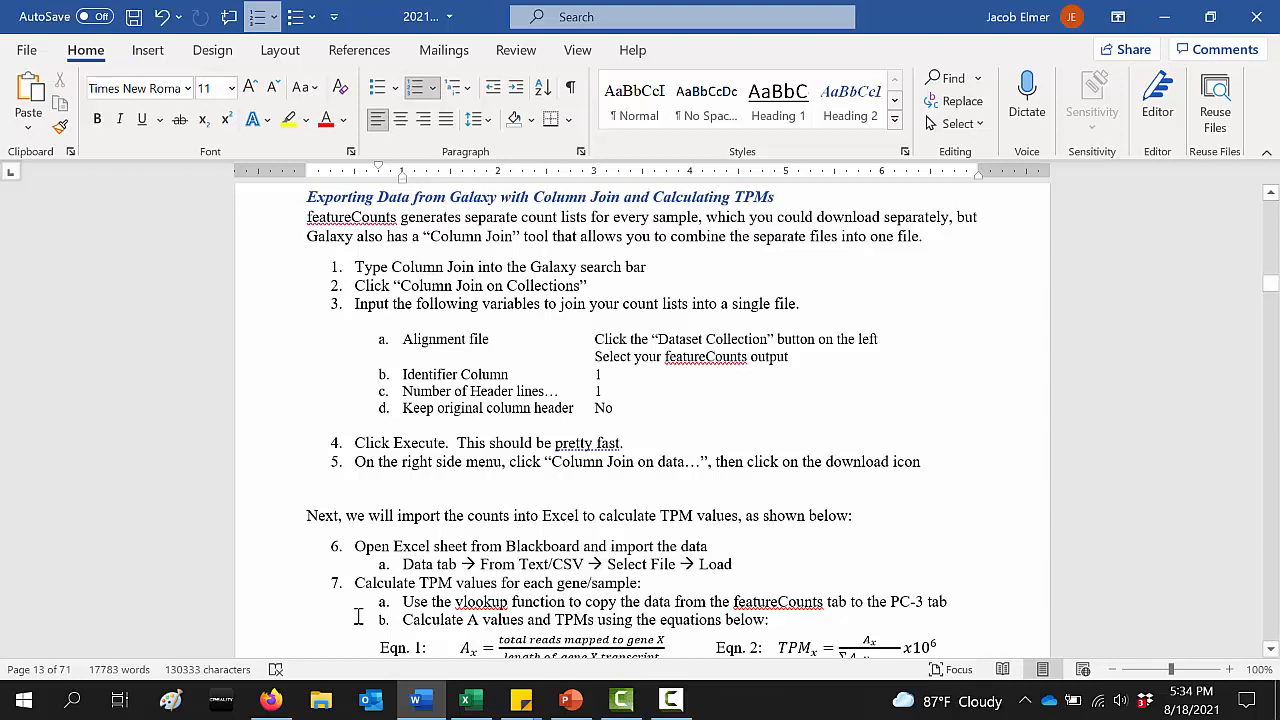
# Switch to Galaxy and inspect the SRR13690419 entry in collection 35: featureCounts on collection 12: Summary
pyautogui.click(272, 702)
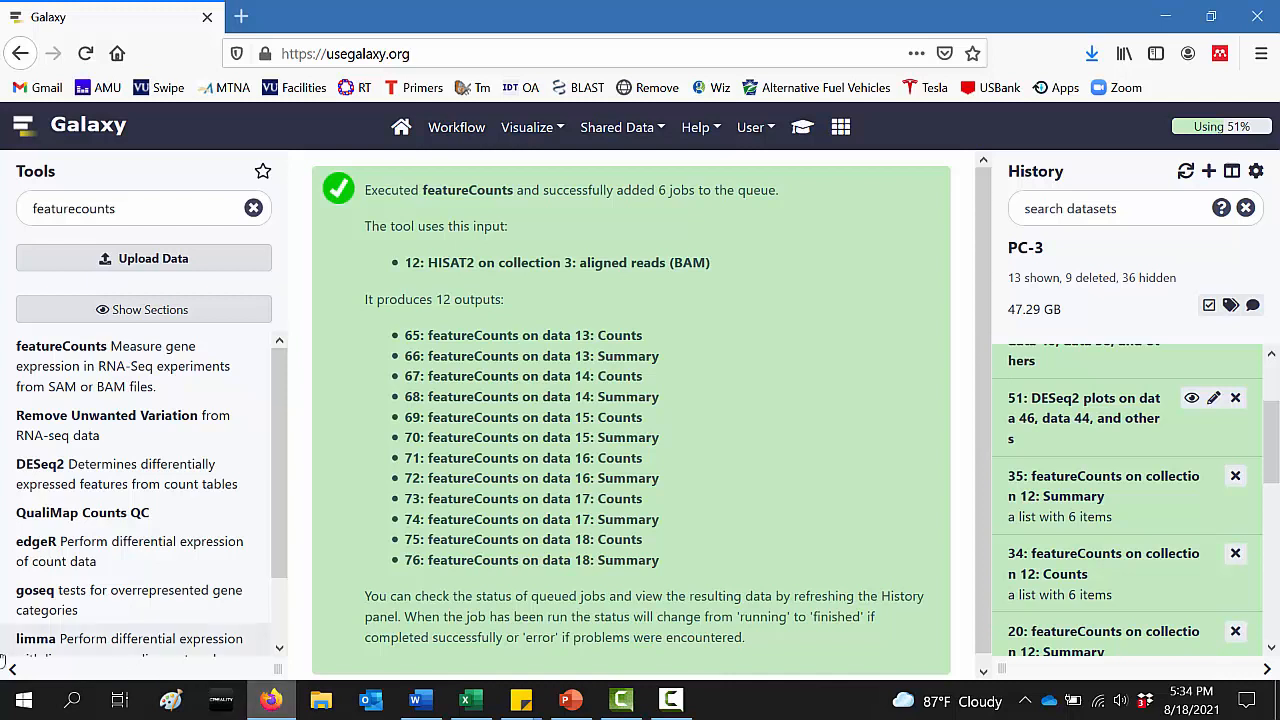
pyautogui.click(1155, 485)
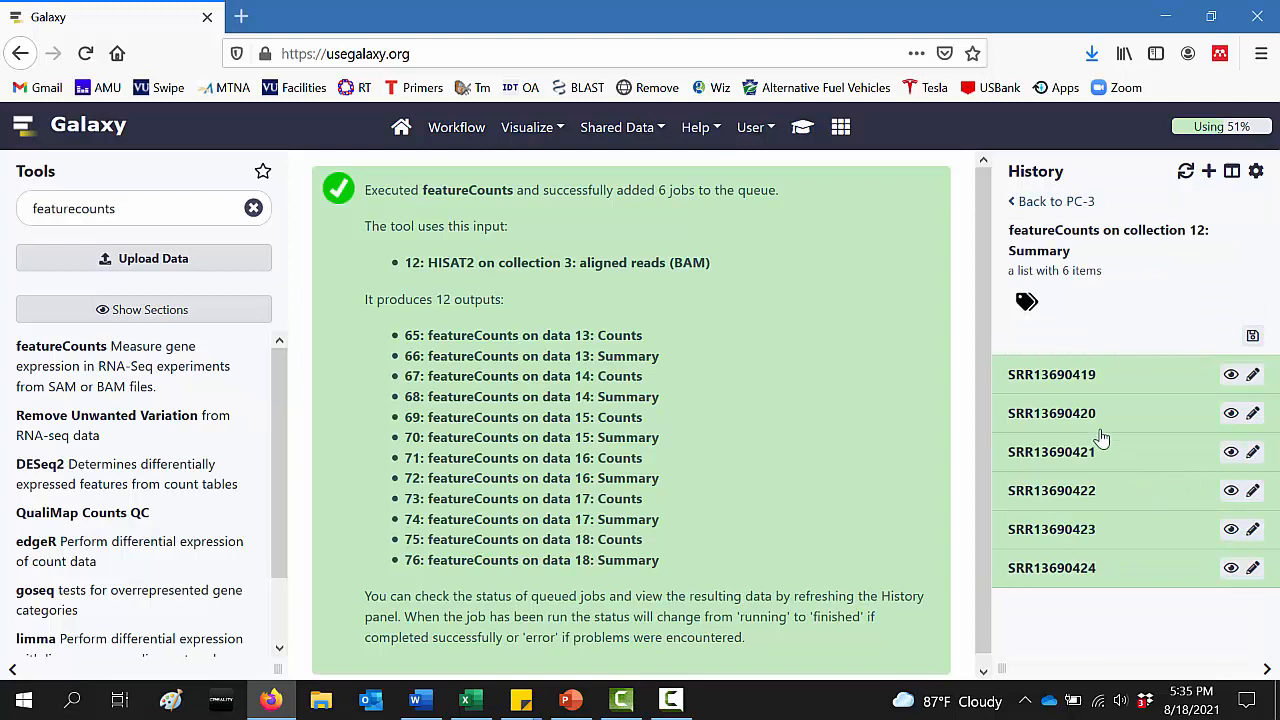
pyautogui.click(1066, 379)
pyautogui.moveTo(1271, 430)
pyautogui.mouseDown()
pyautogui.moveTo(1271, 520)
pyautogui.moveTo(1271, 430)
pyautogui.mouseUp()
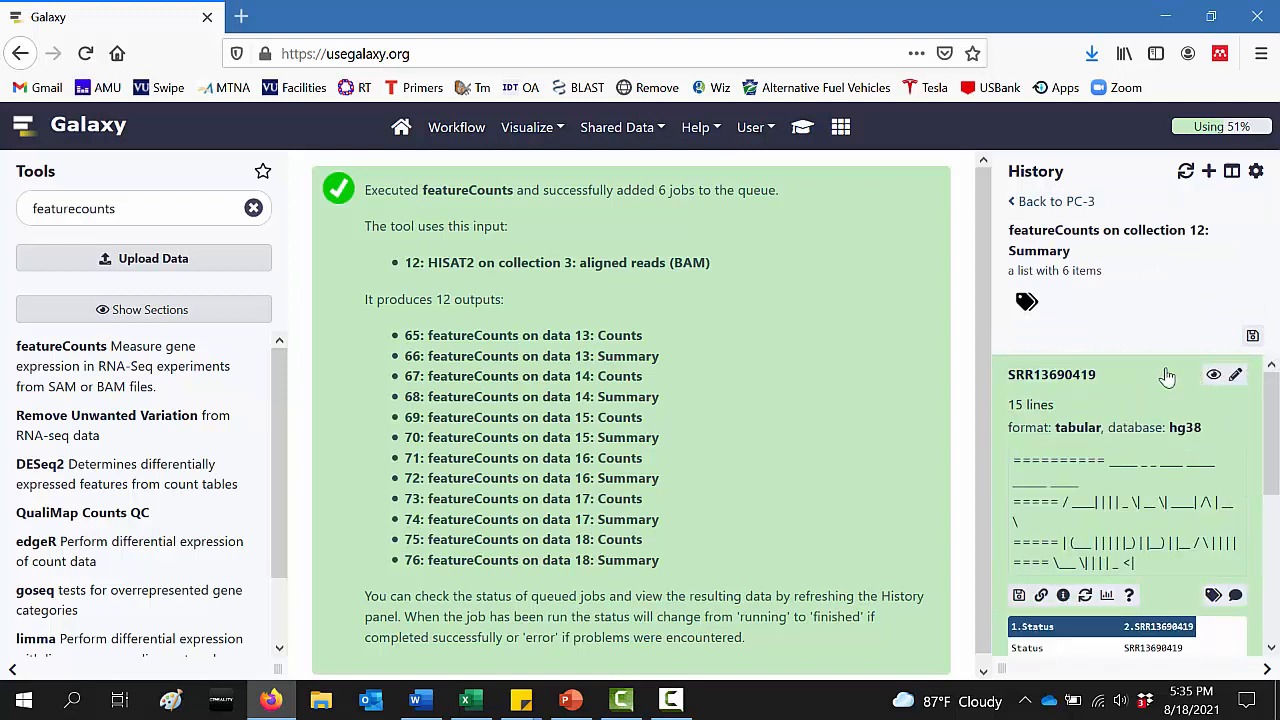
pyautogui.click(1060, 201)
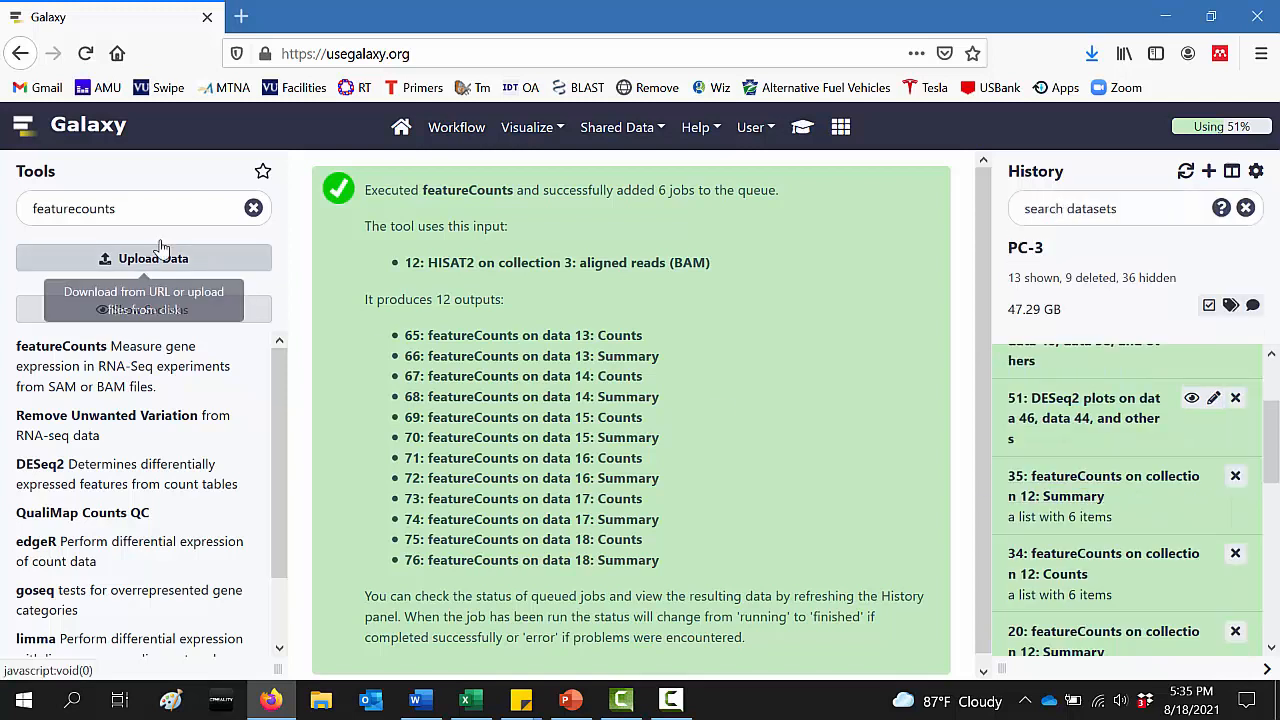
# Find the Column Join on Collections tool and choose collection 34: featureCounts on collection 12: Counts as its tabular input
pyautogui.moveTo(128, 206); pyautogui.dragTo(4, 207)
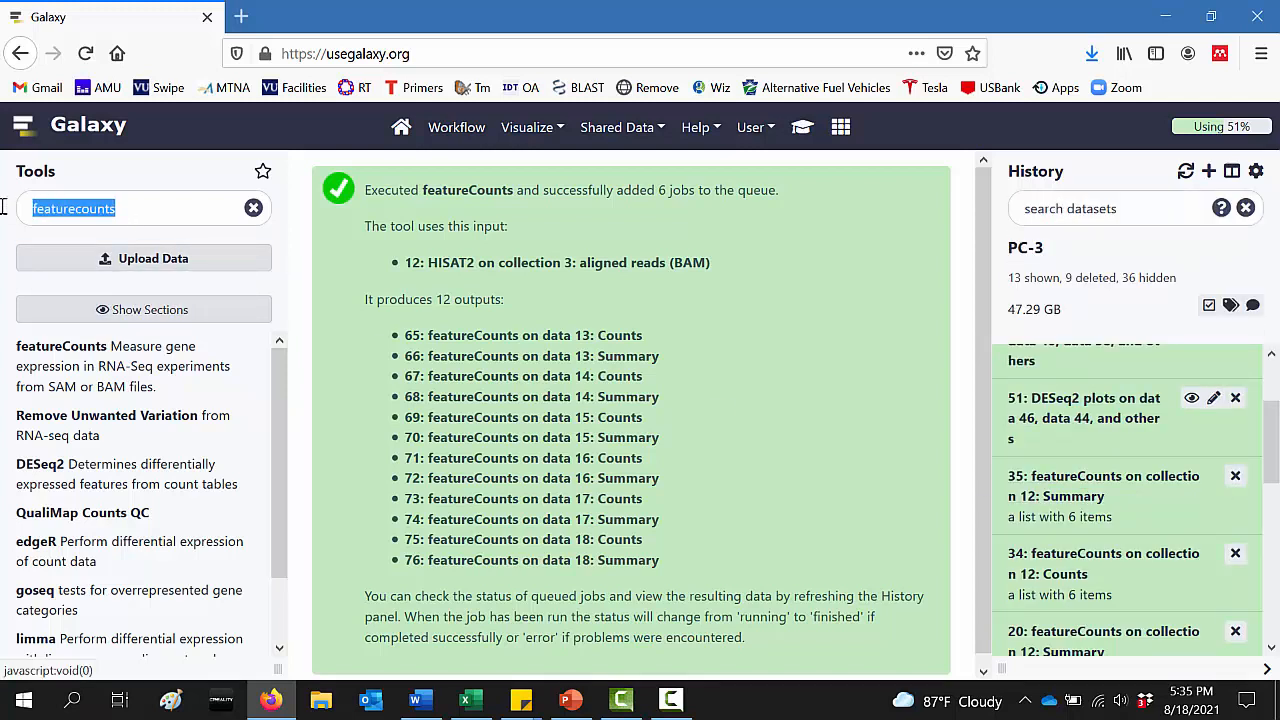
pyautogui.write('column join')
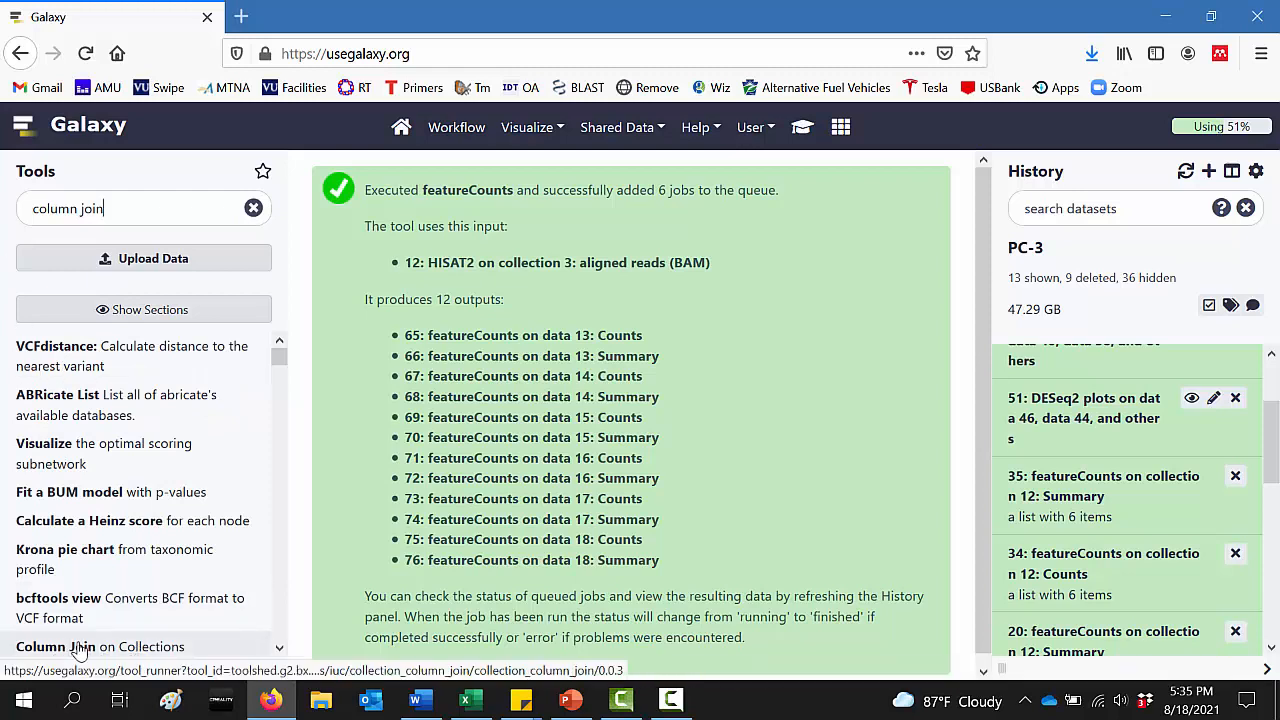
pyautogui.click(146, 655)
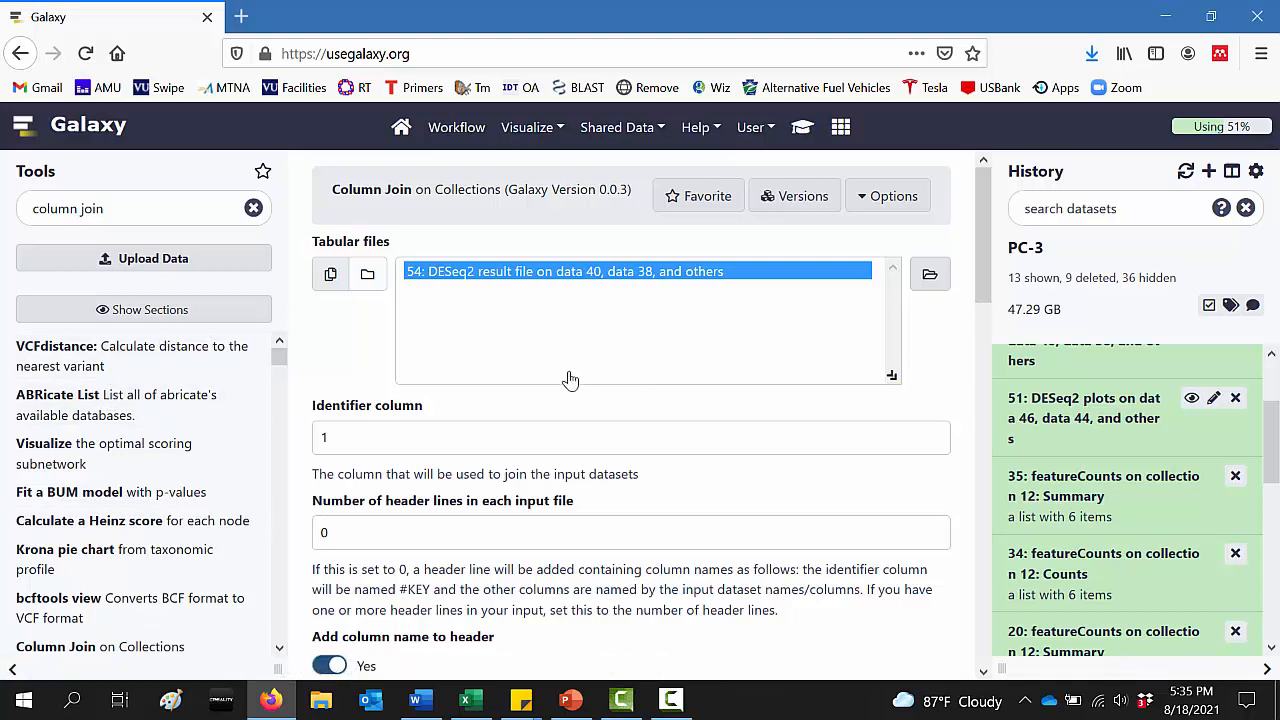
pyautogui.click(370, 276)
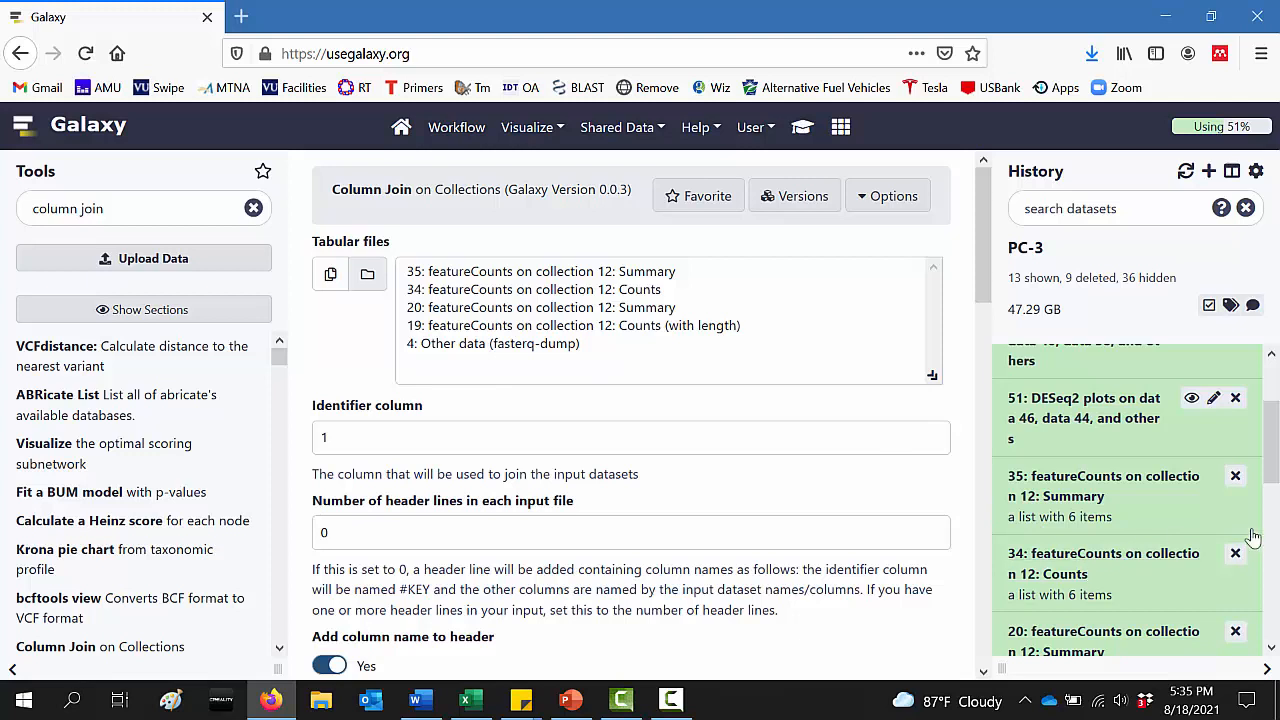
pyautogui.click(577, 290)
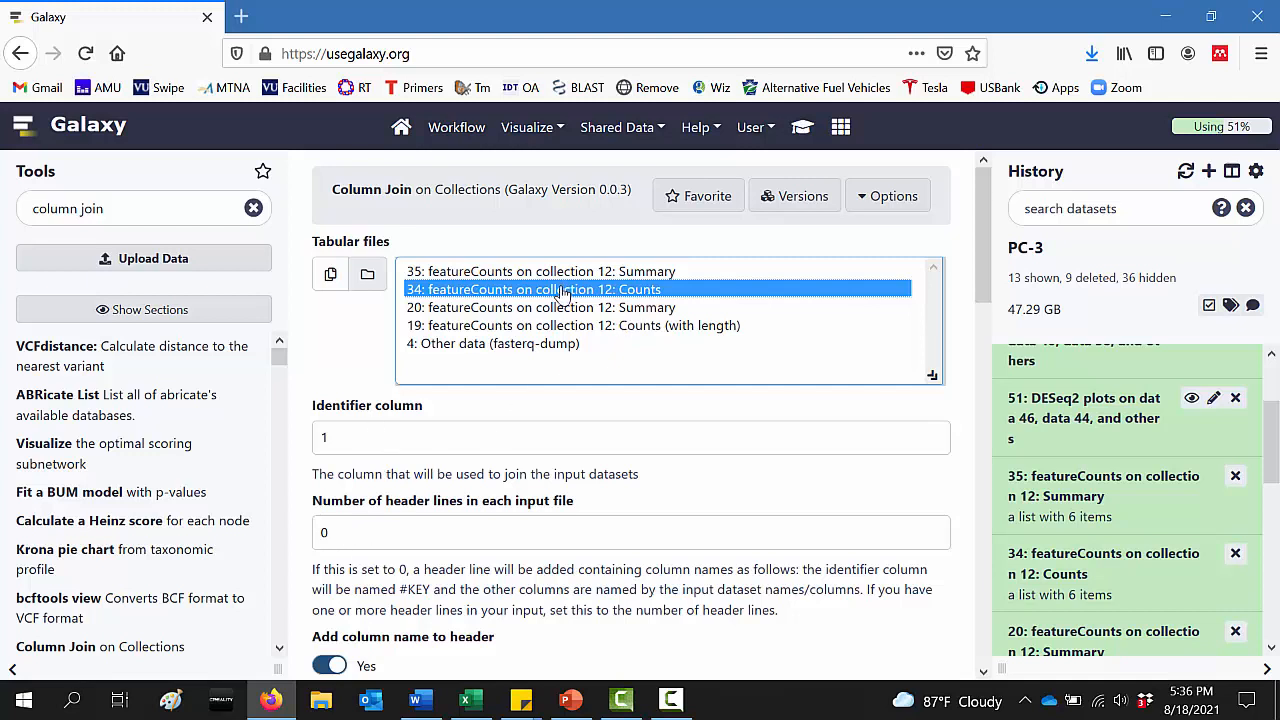
# Set the number of header lines in each input file to 1 and execute Column Join
pyautogui.click(350, 437)
pyautogui.click(355, 535)
pyautogui.press('BackSpace')
pyautogui.write('1')
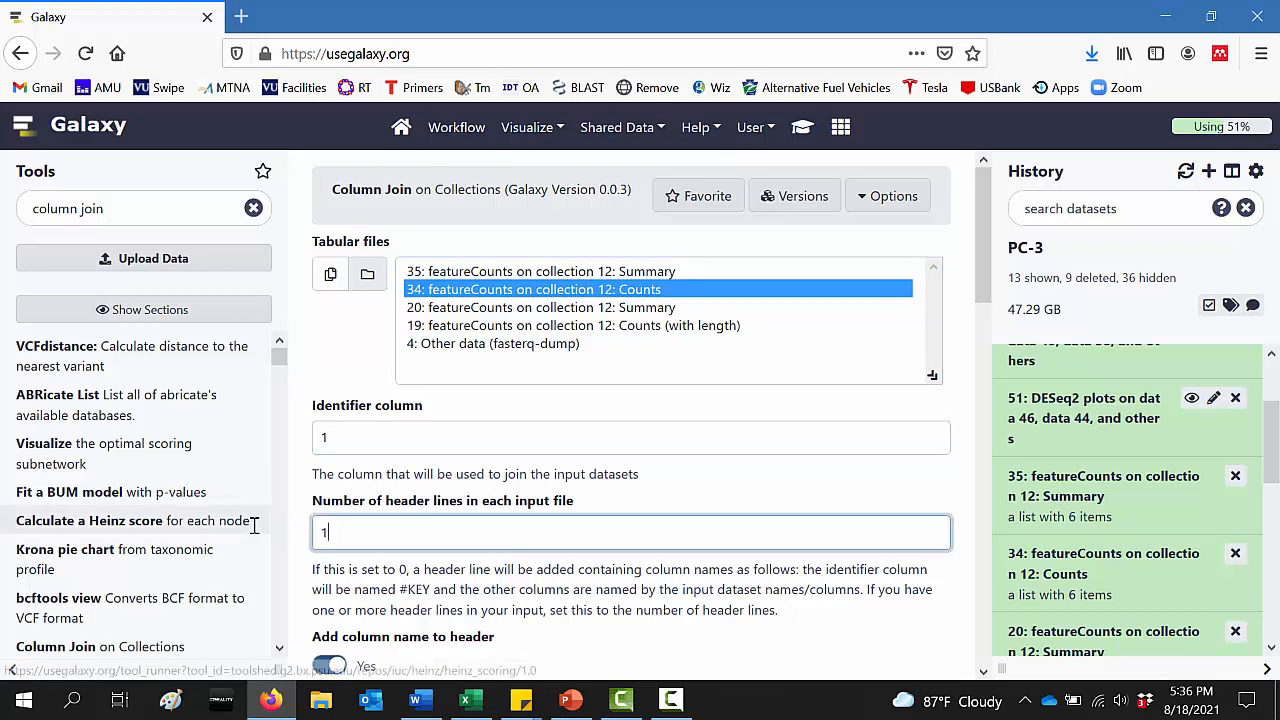
pyautogui.moveTo(988, 304); pyautogui.dragTo(988, 357)
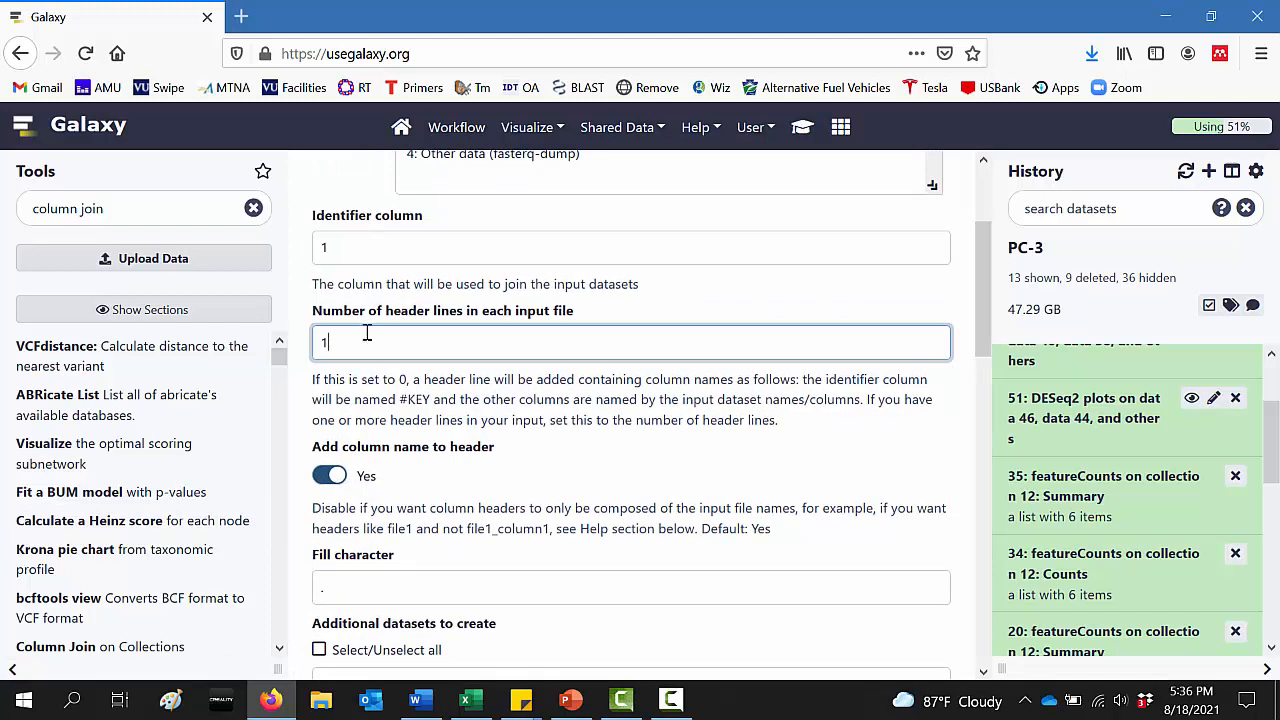
pyautogui.moveTo(331, 340); pyautogui.dragTo(312, 342)
pyautogui.moveTo(985, 340); pyautogui.dragTo(978, 442)
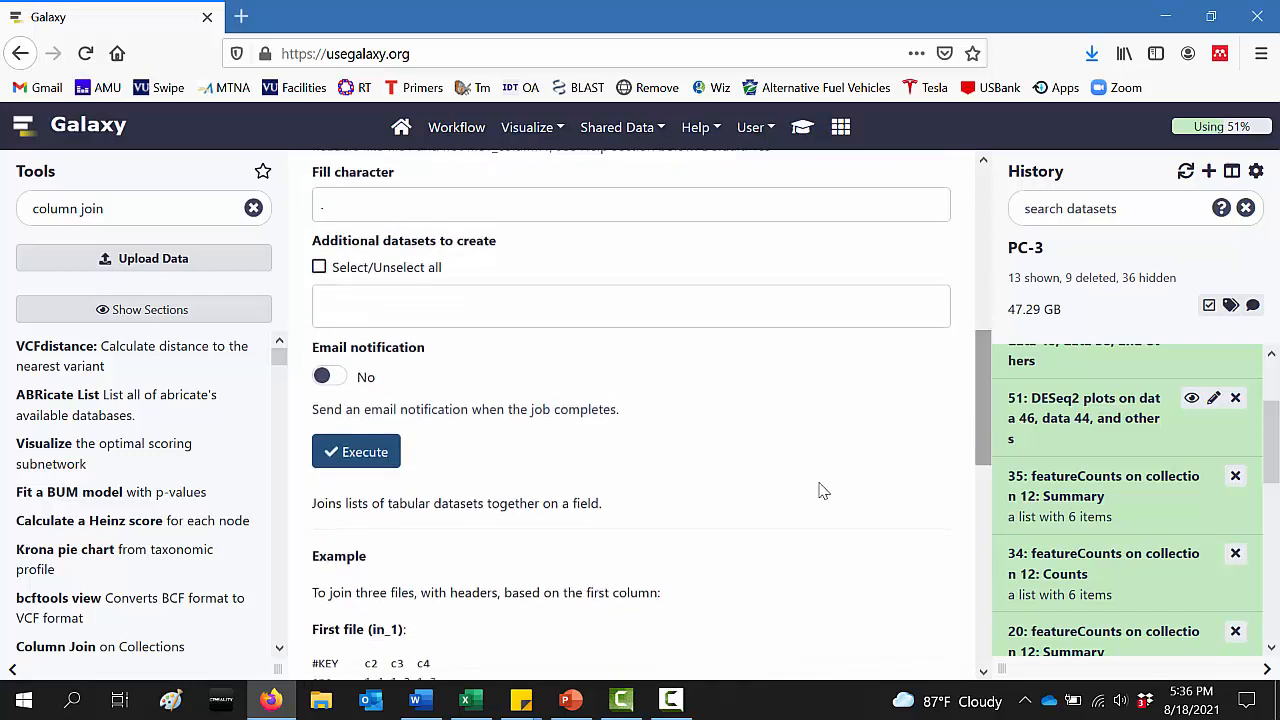
pyautogui.click(365, 455)
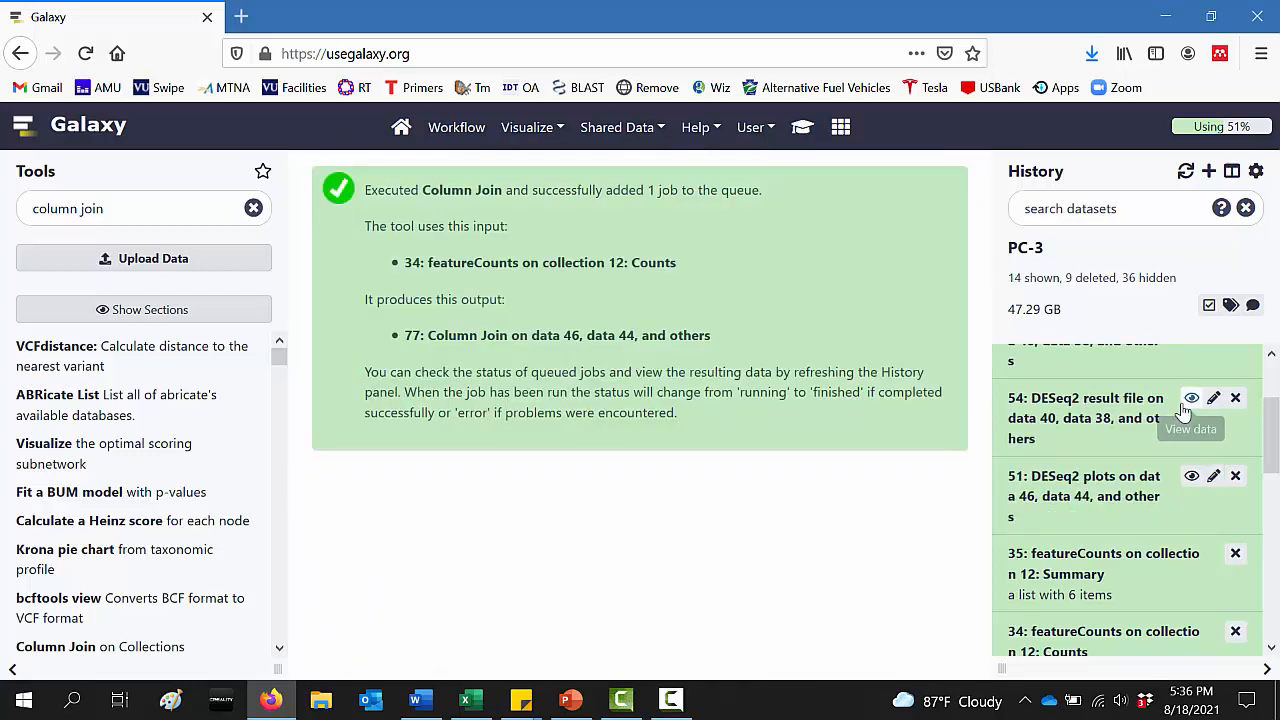
# Expand the Column Join output in the history and inspect the preview of its gene ID and sample count columns
pyautogui.moveTo(1273, 455); pyautogui.dragTo(1273, 396)
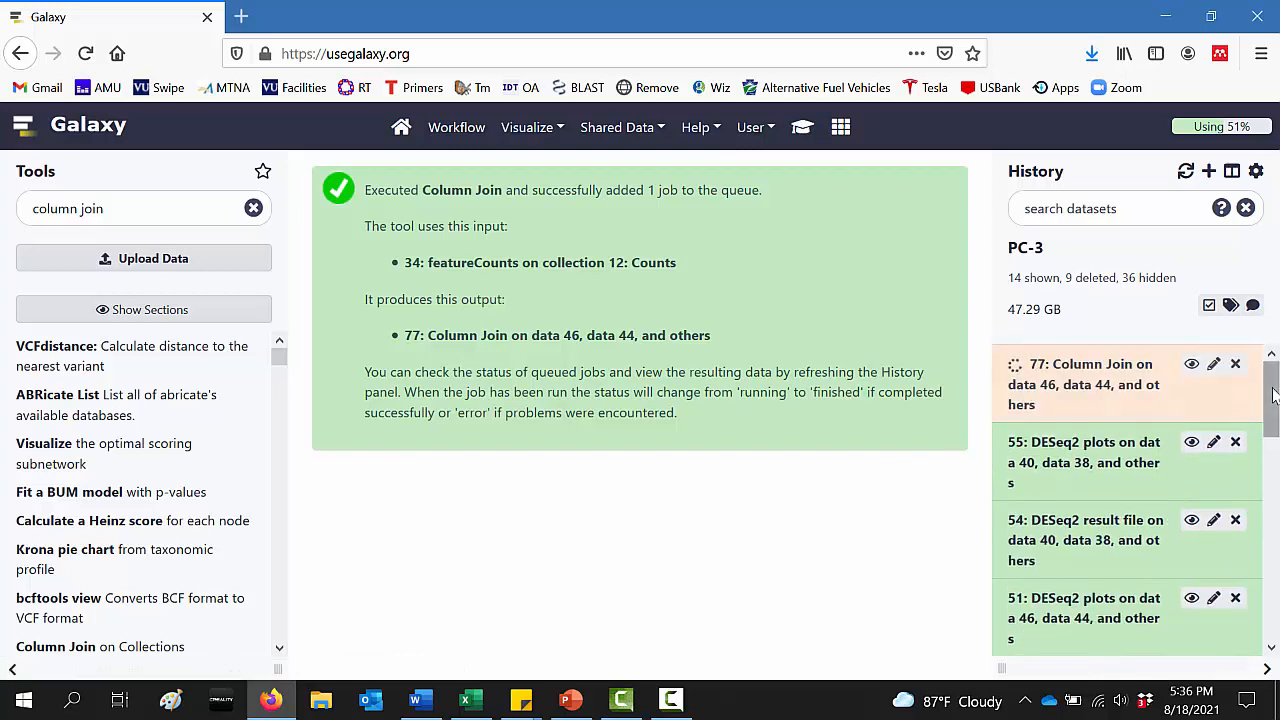
pyautogui.moveTo(1273, 396); pyautogui.dragTo(1268, 366)
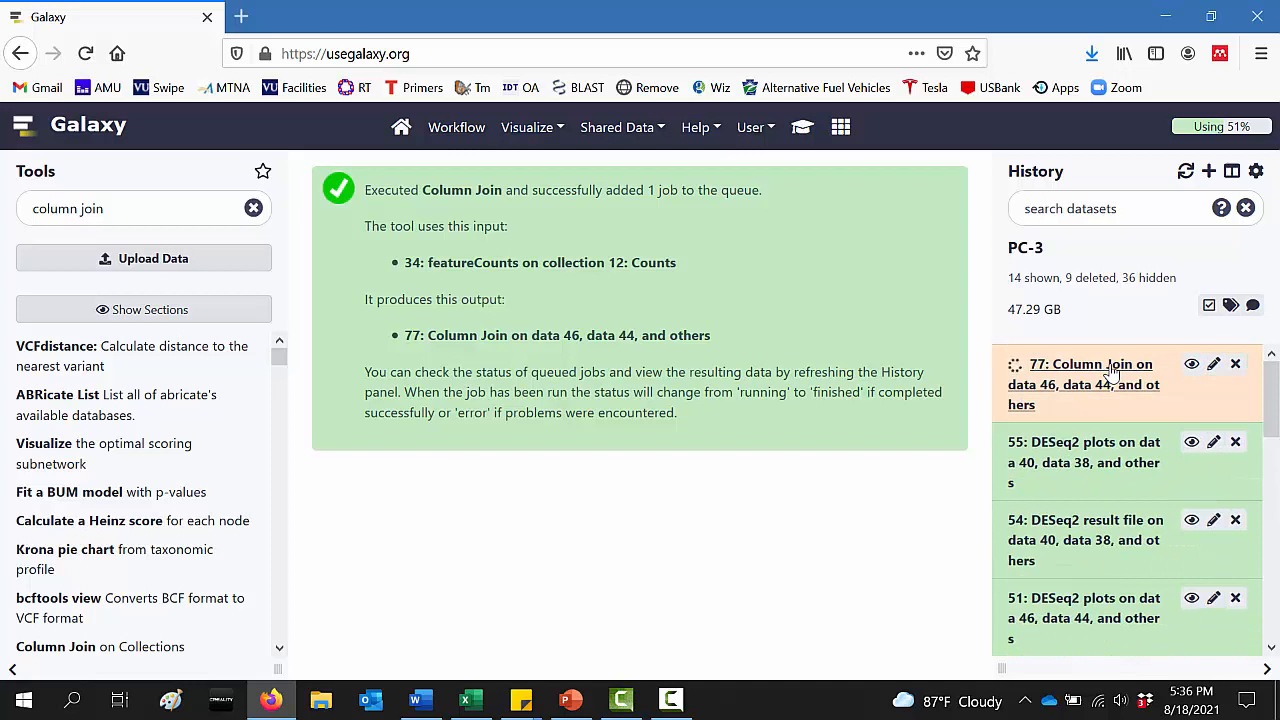
pyautogui.click(1176, 390)
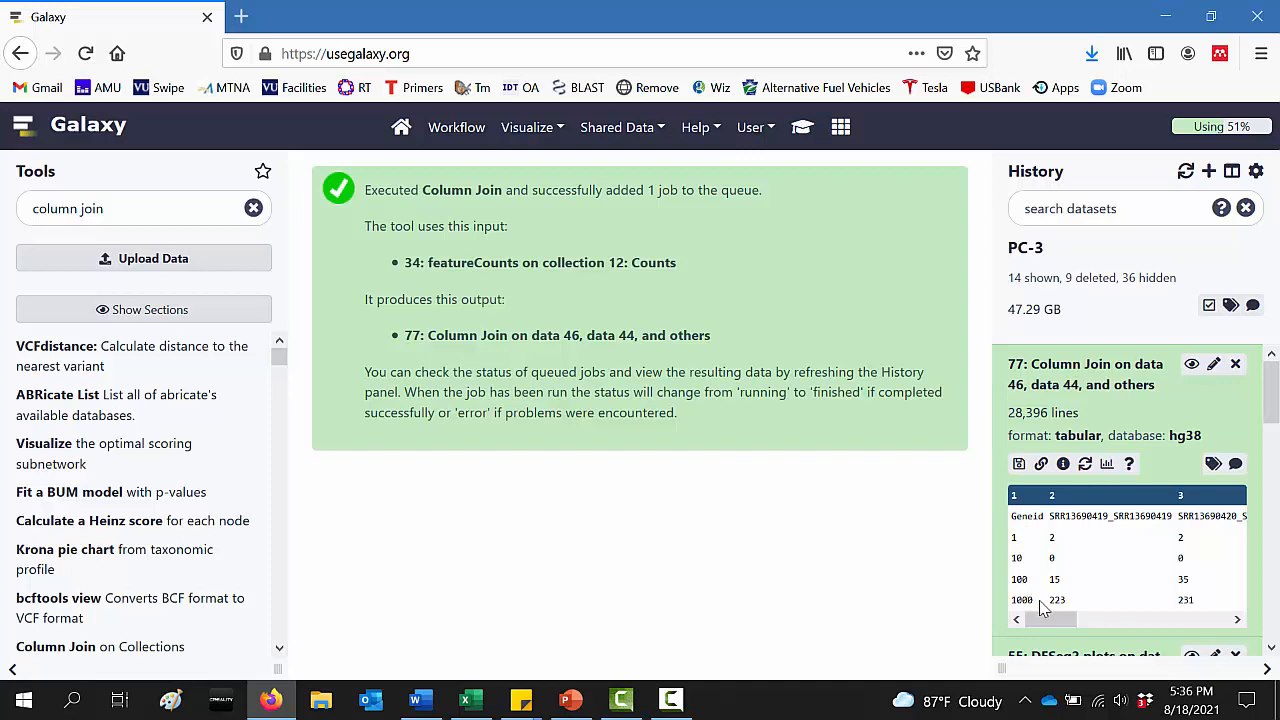
pyautogui.moveTo(1055, 625)
pyautogui.mouseDown()
pyautogui.moveTo(1104, 638)
pyautogui.moveTo(1125, 625)
pyautogui.moveTo(1215, 632)
pyautogui.moveTo(1036, 628)
pyautogui.mouseUp()
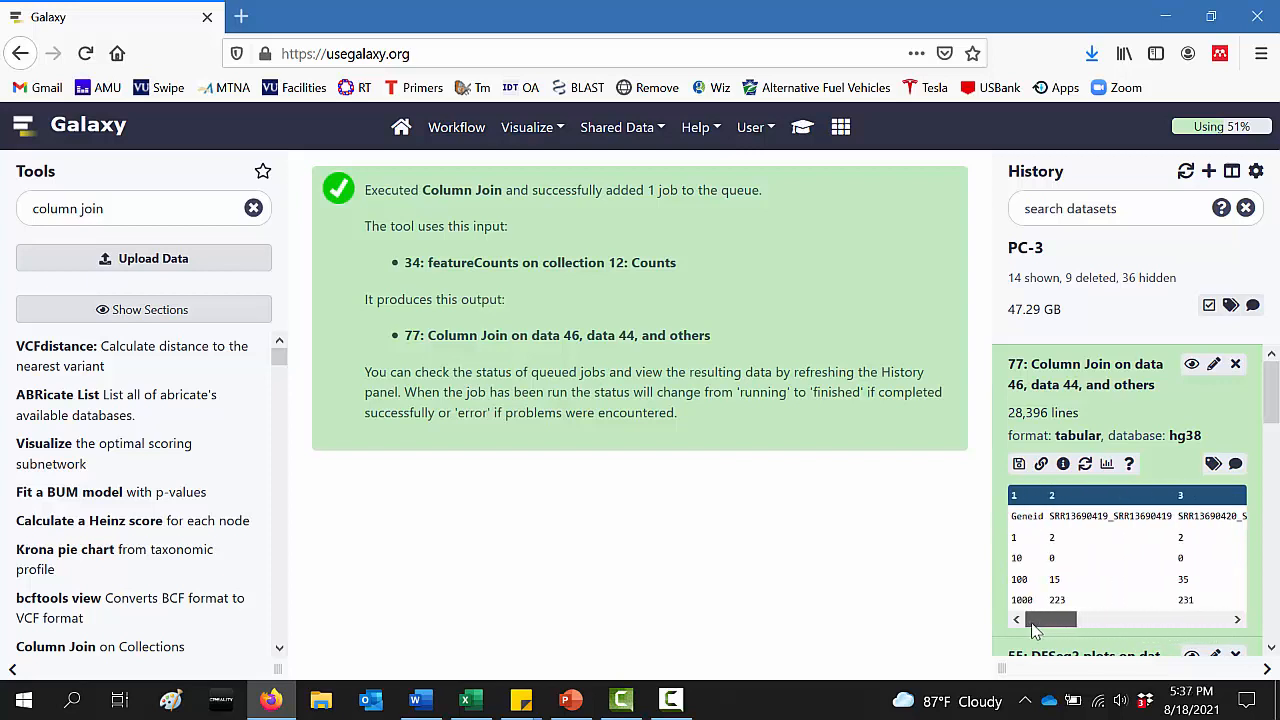
# Download the Column Join output to the CHE 5530 class folder, saving the file as counts
pyautogui.click(1019, 465)
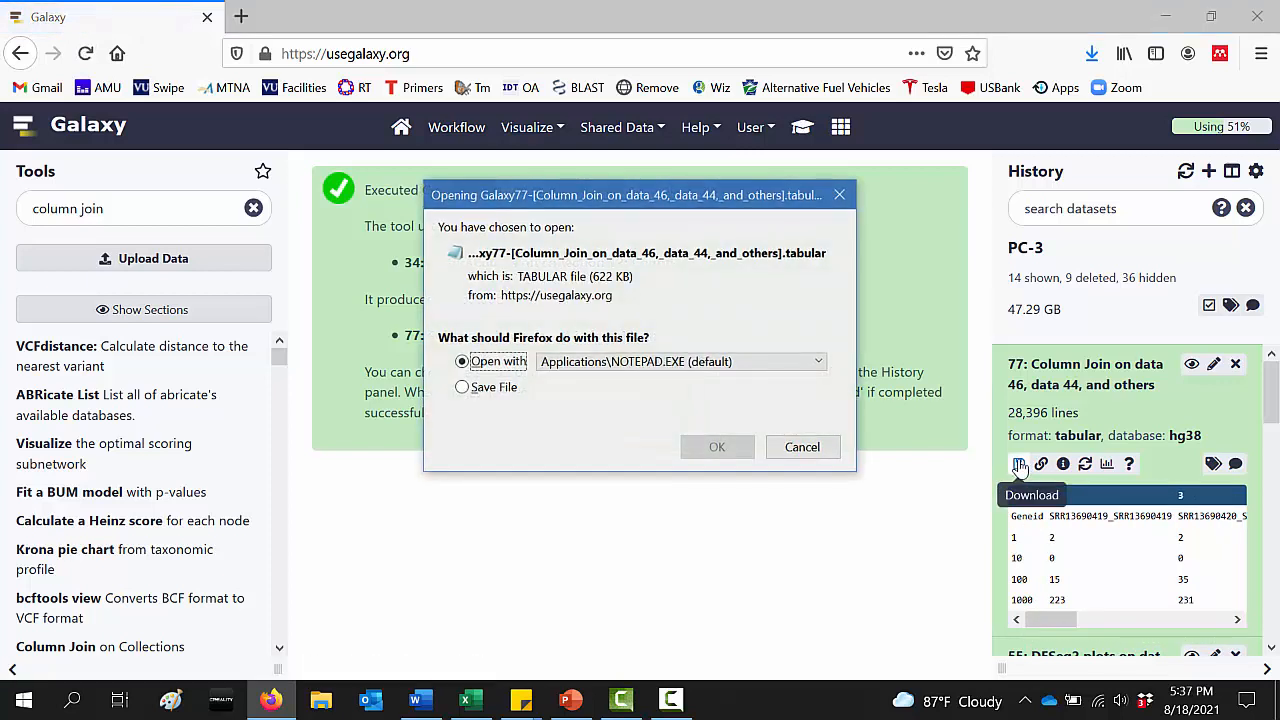
pyautogui.click(493, 390)
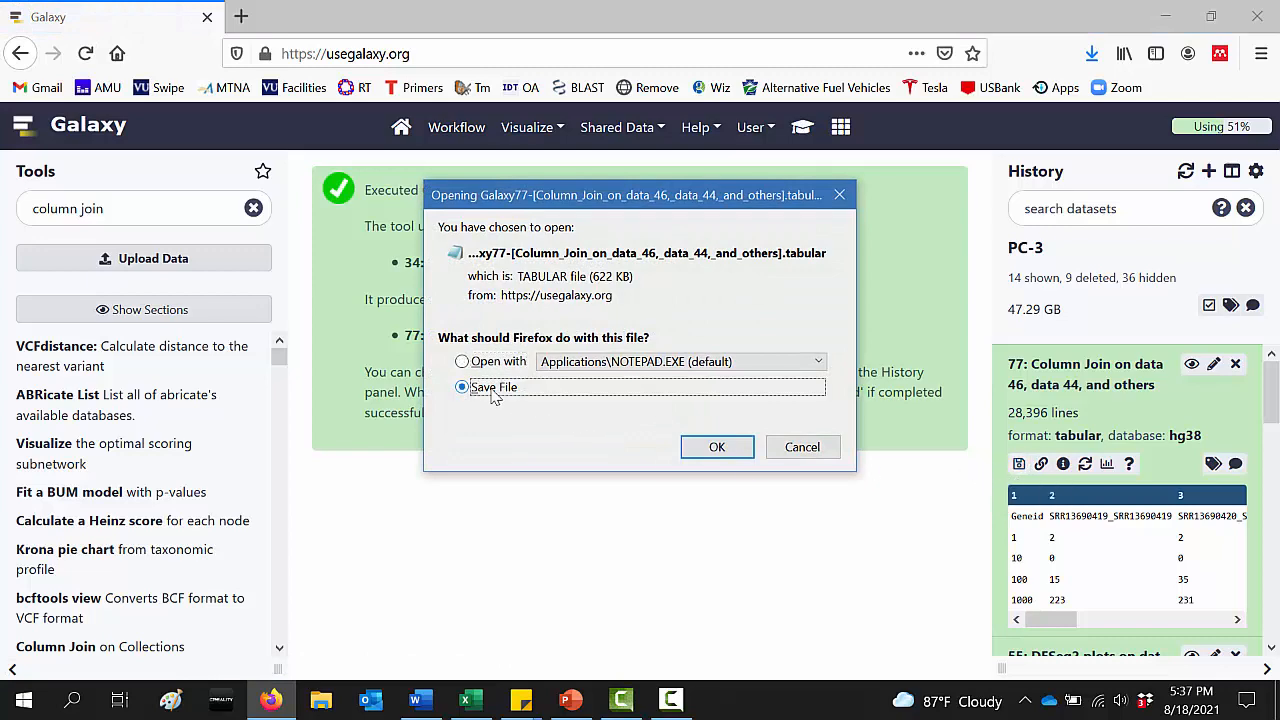
pyautogui.click(716, 449)
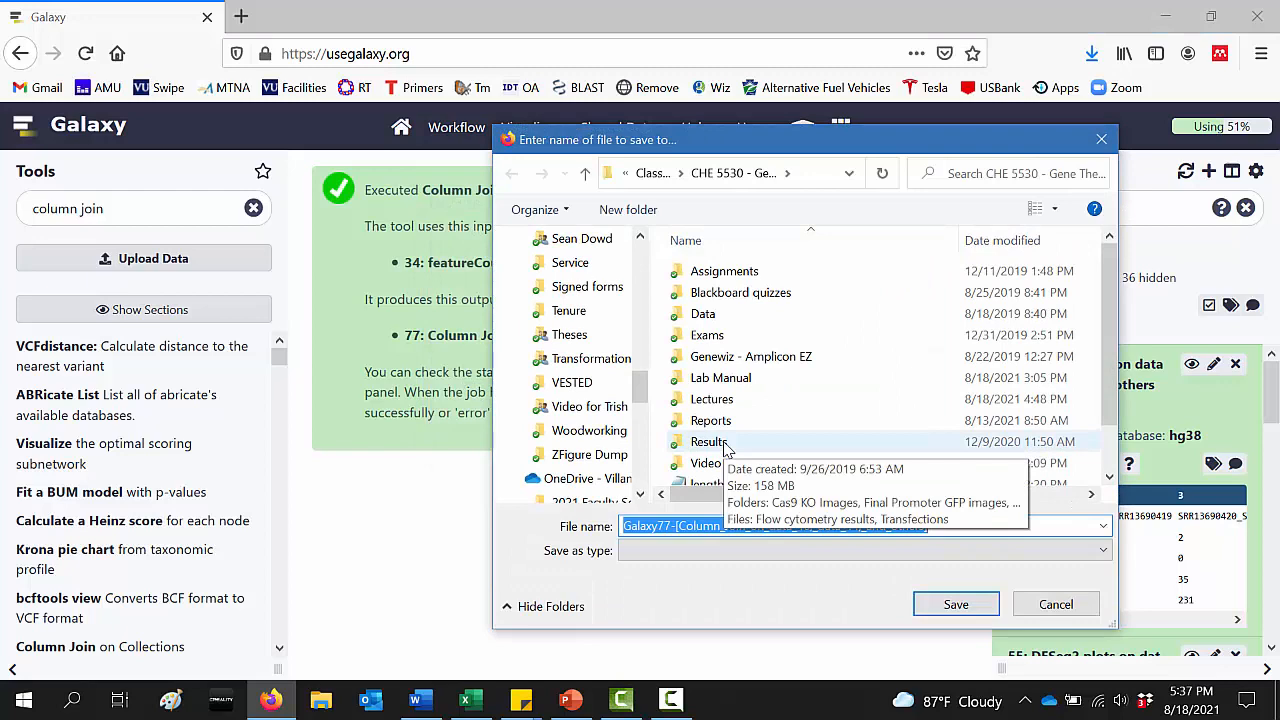
pyautogui.write('counts')
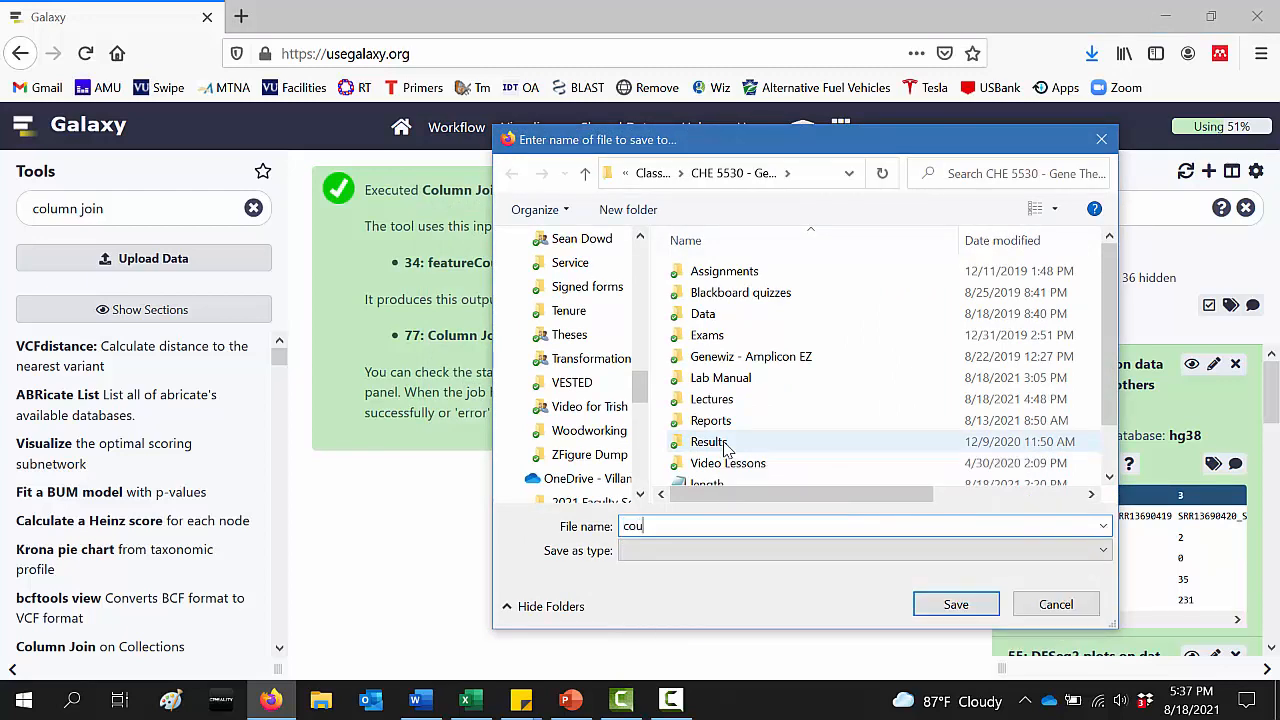
pyautogui.click(955, 607)
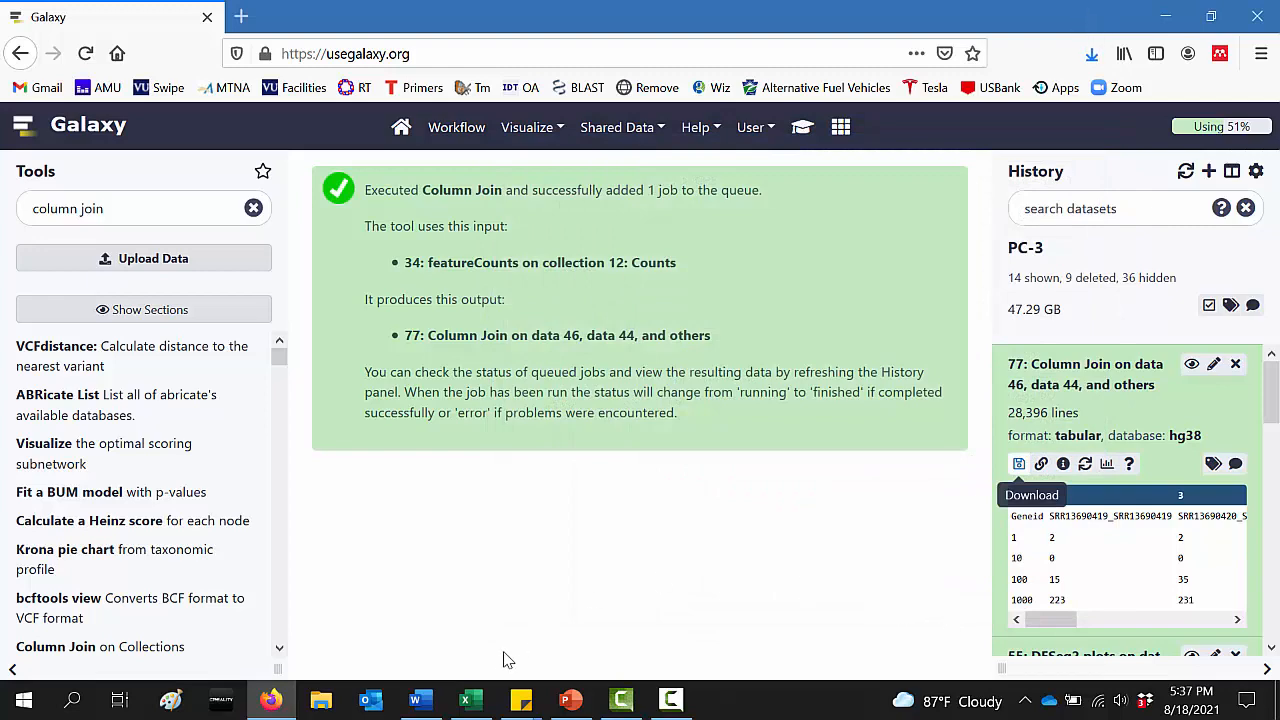
# Switch to Excel, close the mRNA-seq Data workbook and create a maximized blank workbook
pyautogui.click(472, 700)
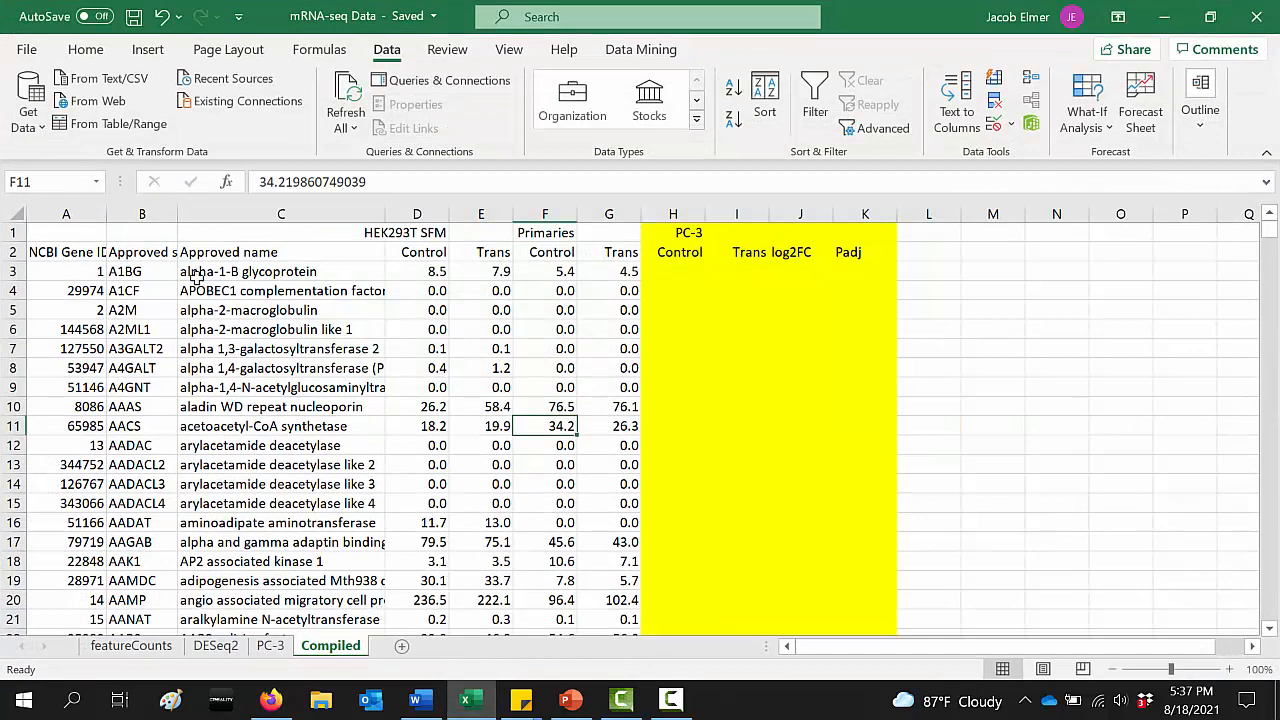
pyautogui.click(27, 50)
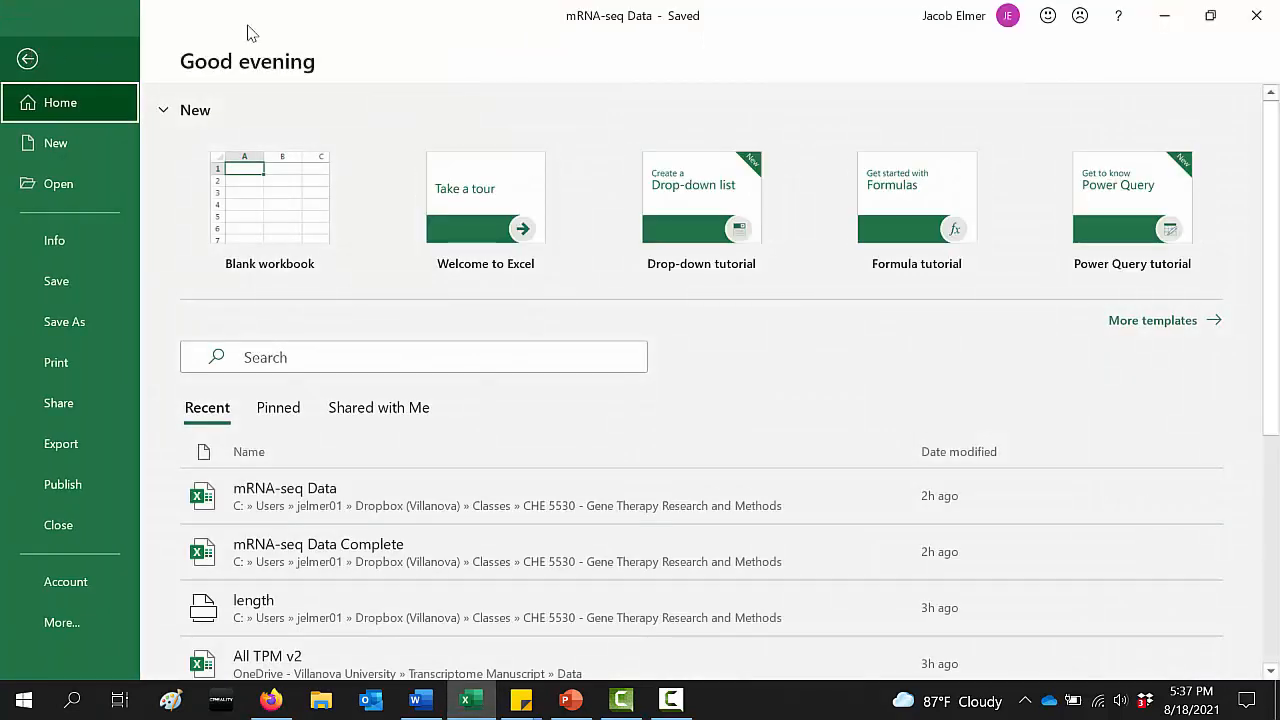
pyautogui.click(1252, 18)
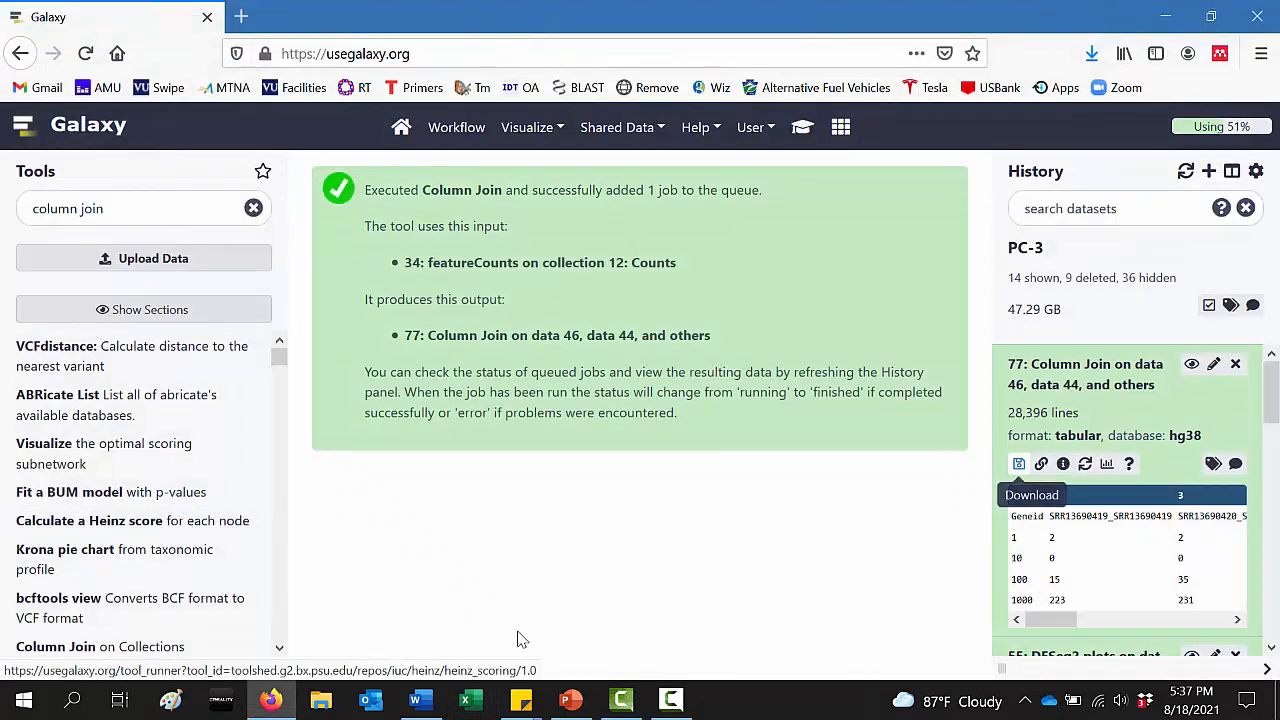
pyautogui.click(472, 699)
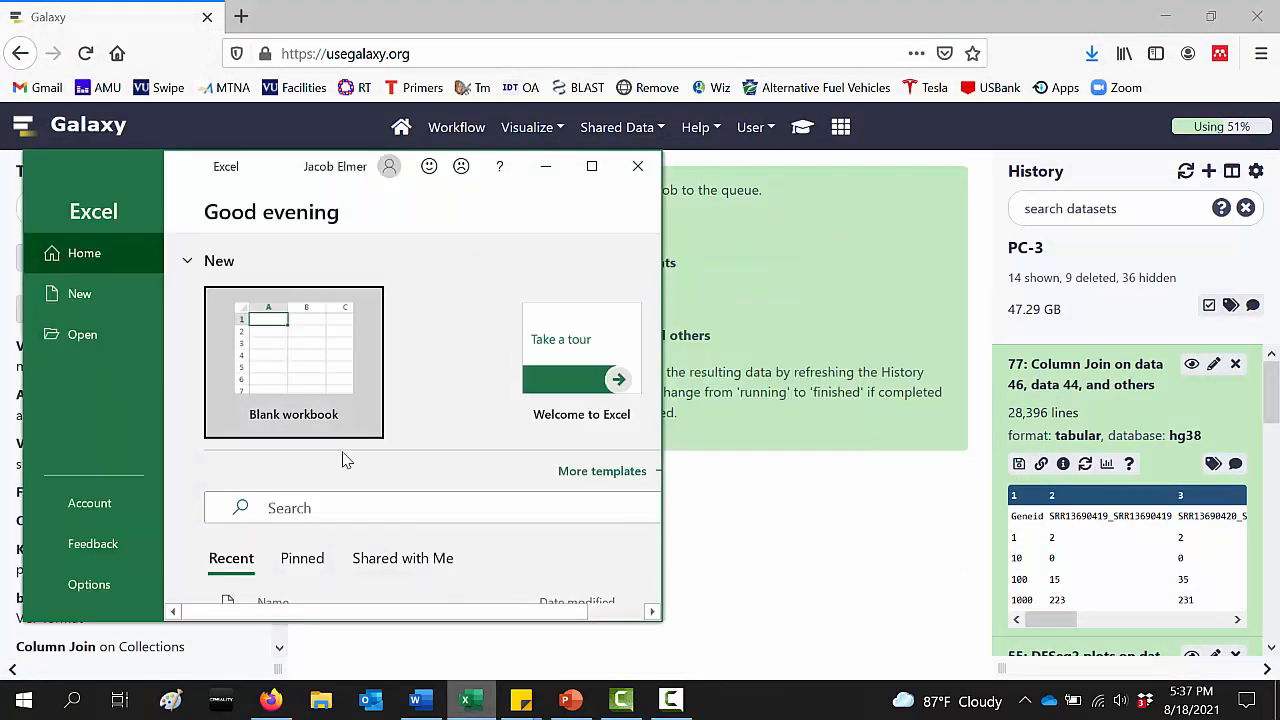
pyautogui.click(272, 385)
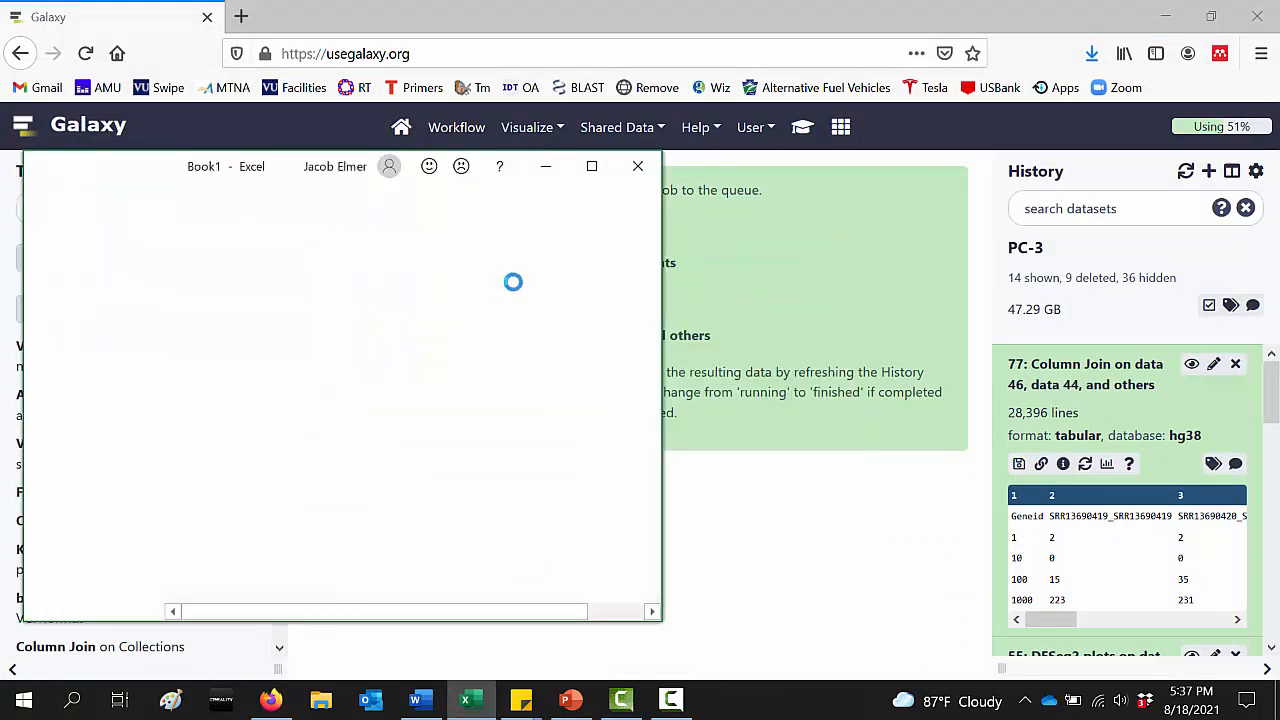
pyautogui.click(591, 166)
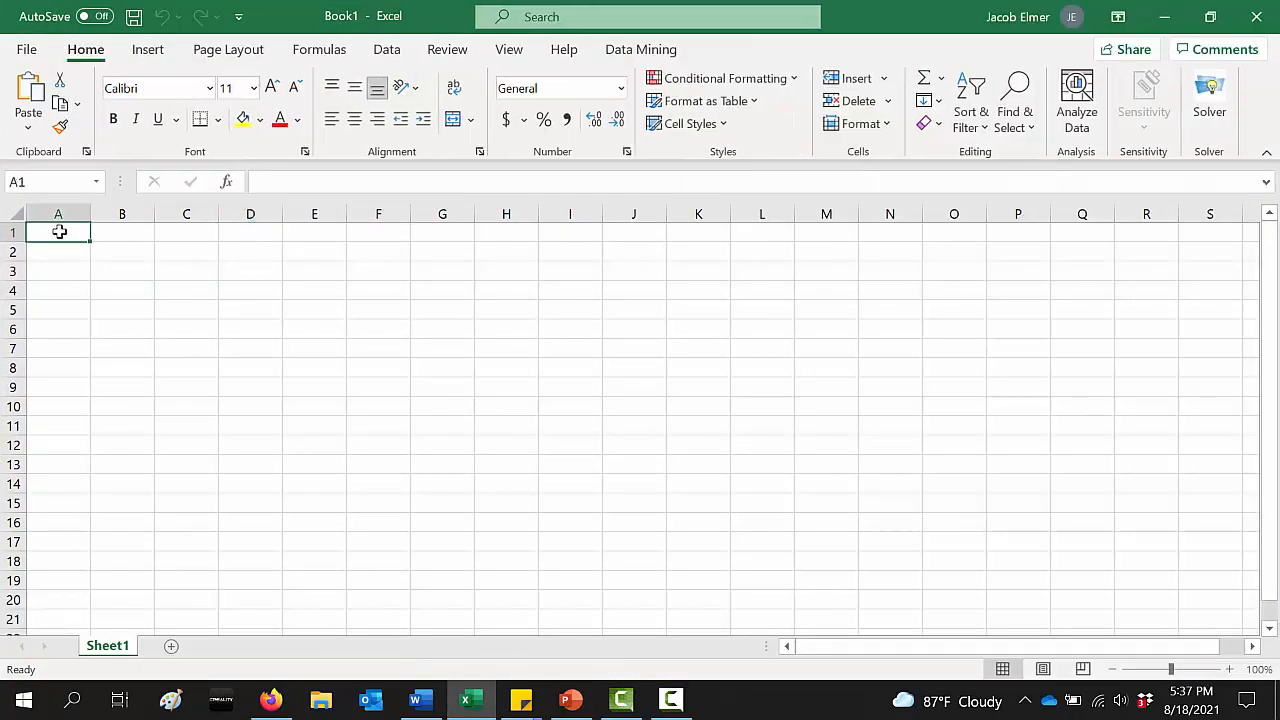
# Start a text/CSV data import and browse to the CHE 5530 folder under Classes, showing all file types
pyautogui.click(386, 50)
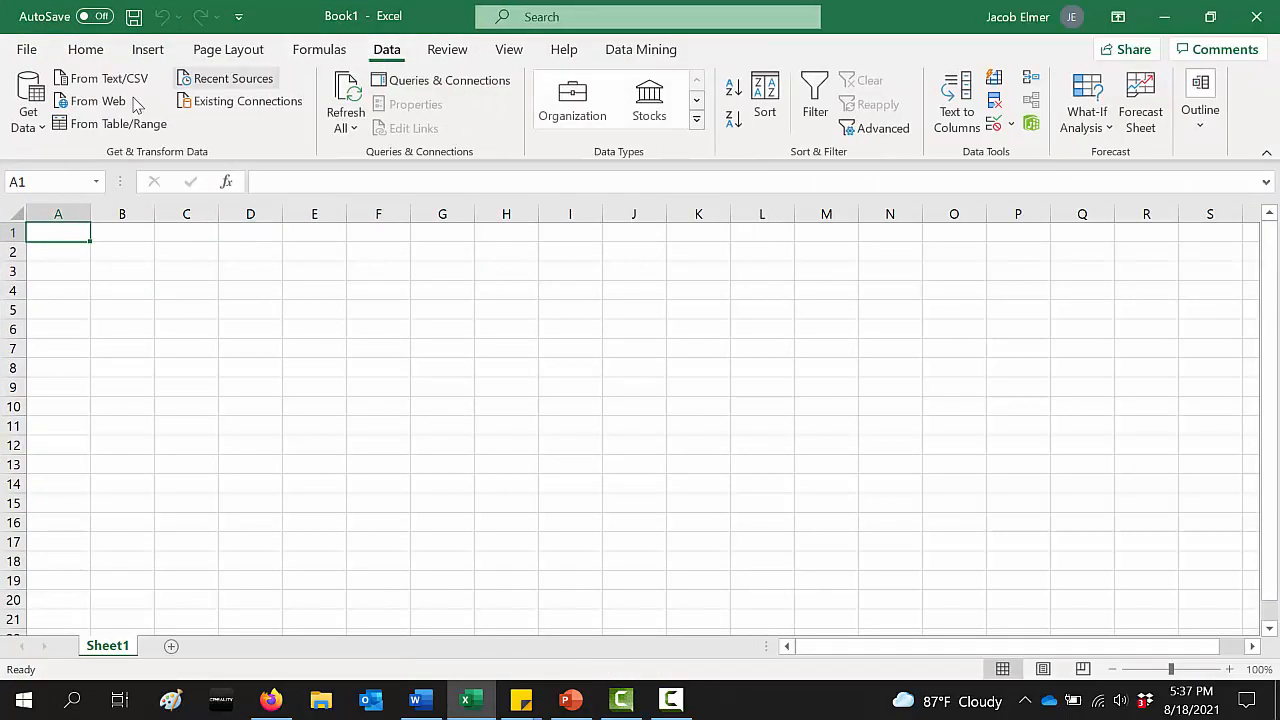
pyautogui.click(107, 83)
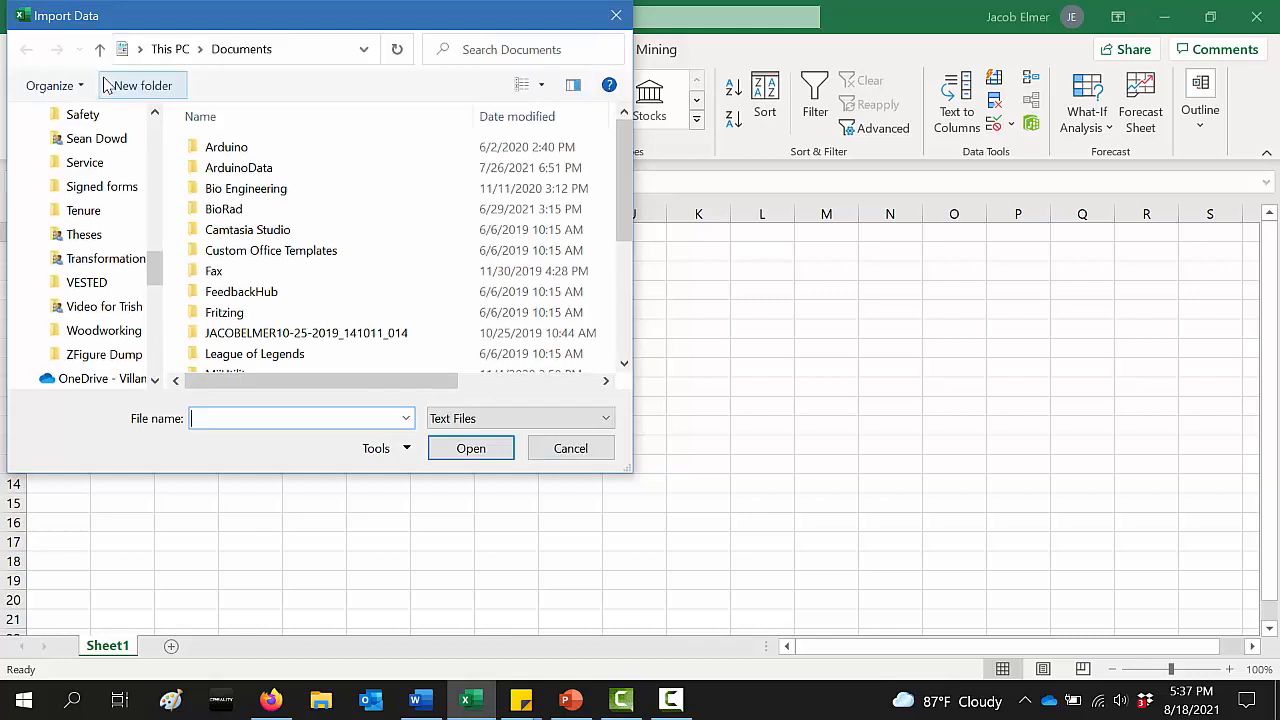
pyautogui.moveTo(153, 266); pyautogui.dragTo(150, 199)
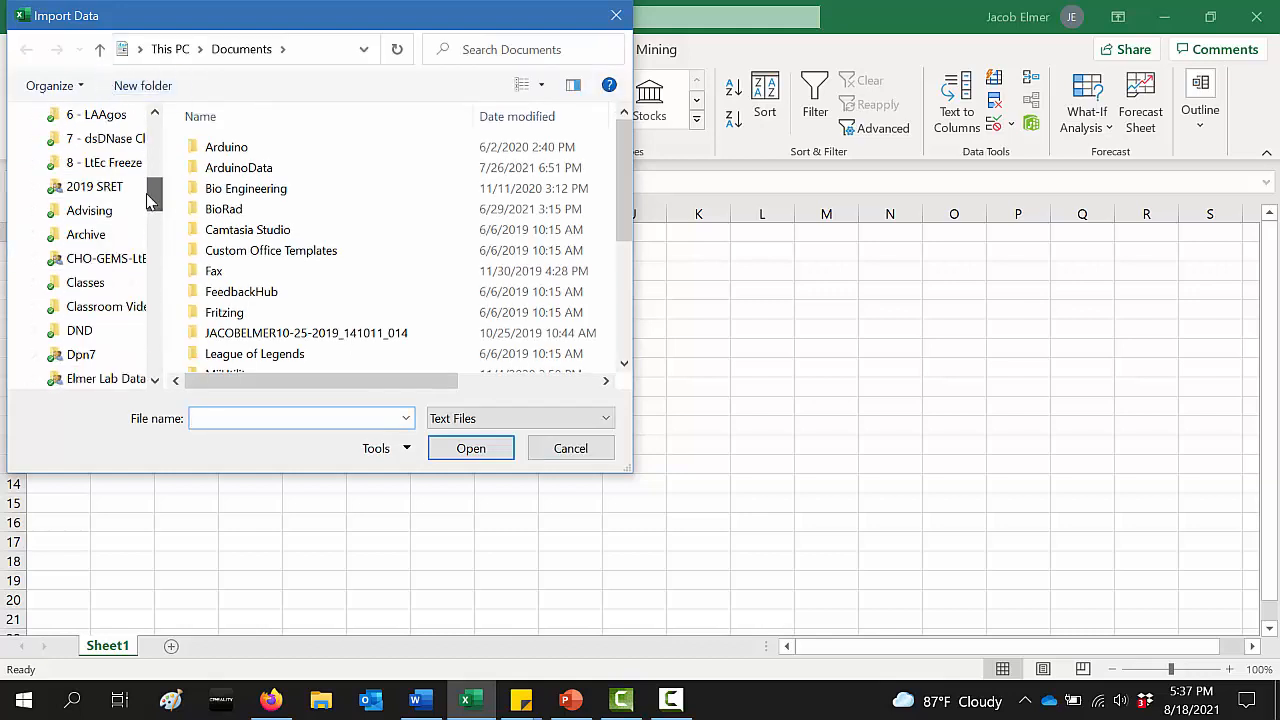
pyautogui.click(86, 284)
pyautogui.doubleClick(285, 231)
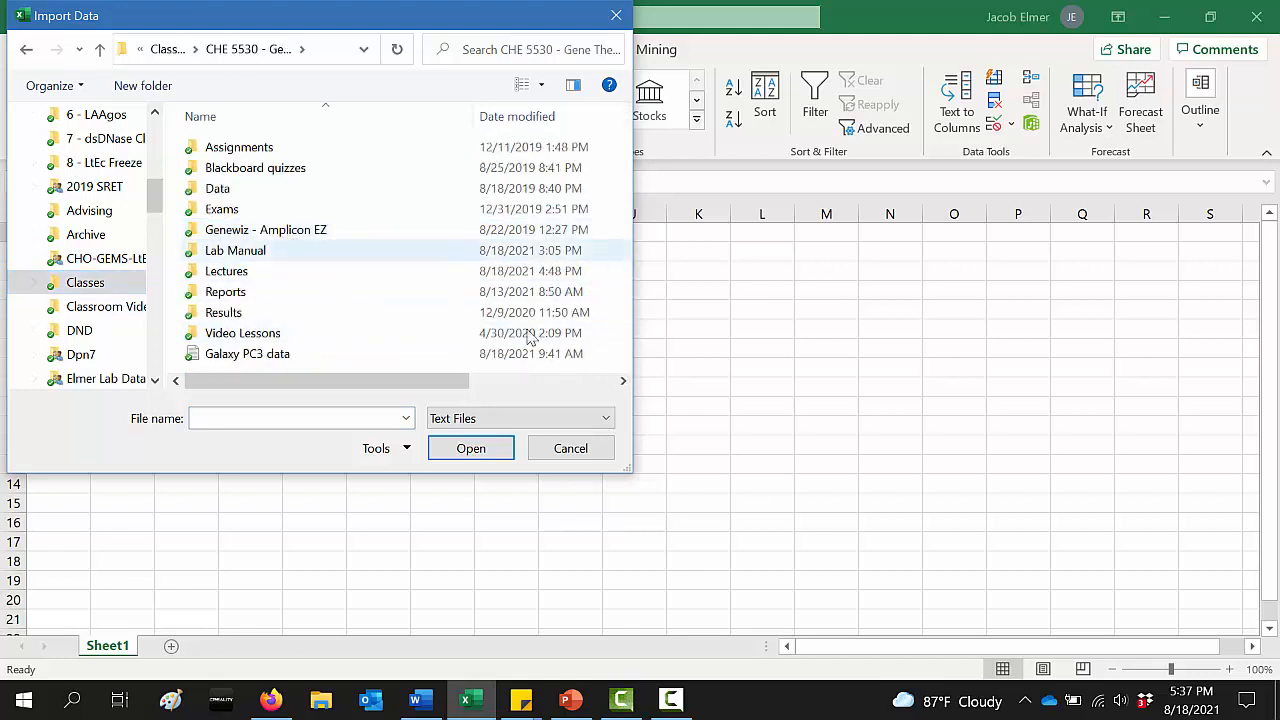
pyautogui.click(480, 424)
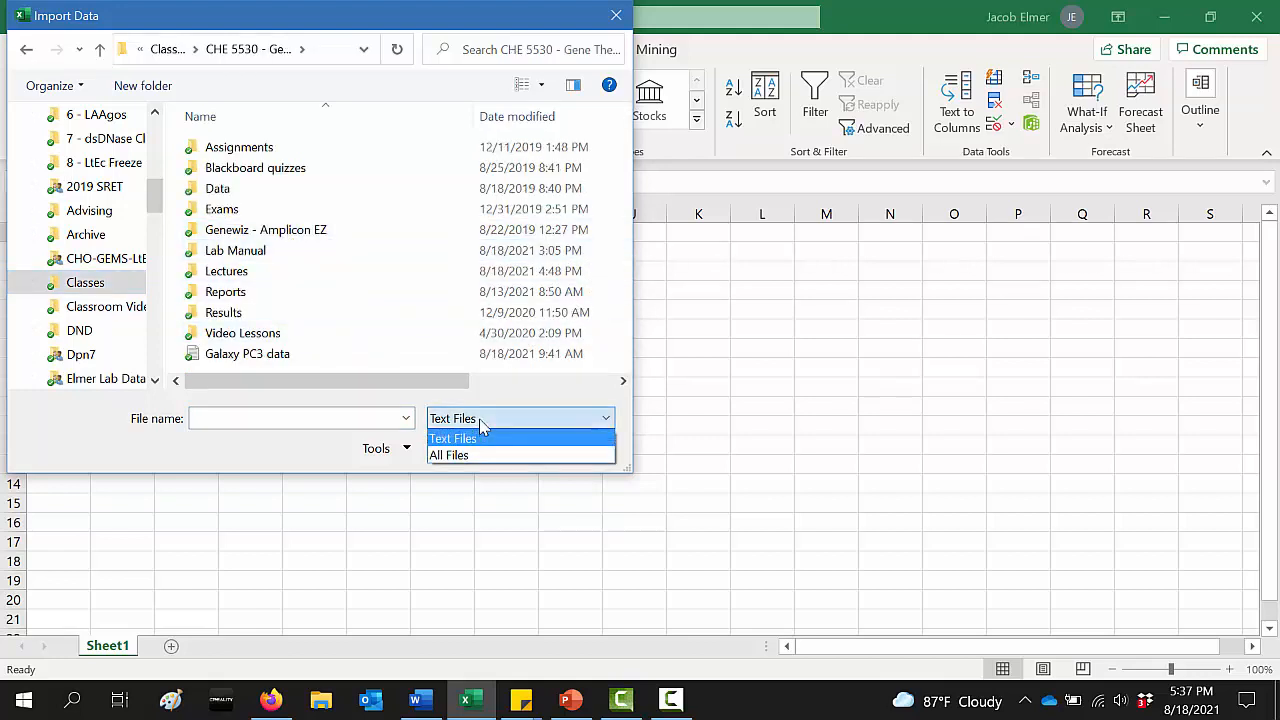
pyautogui.click(477, 452)
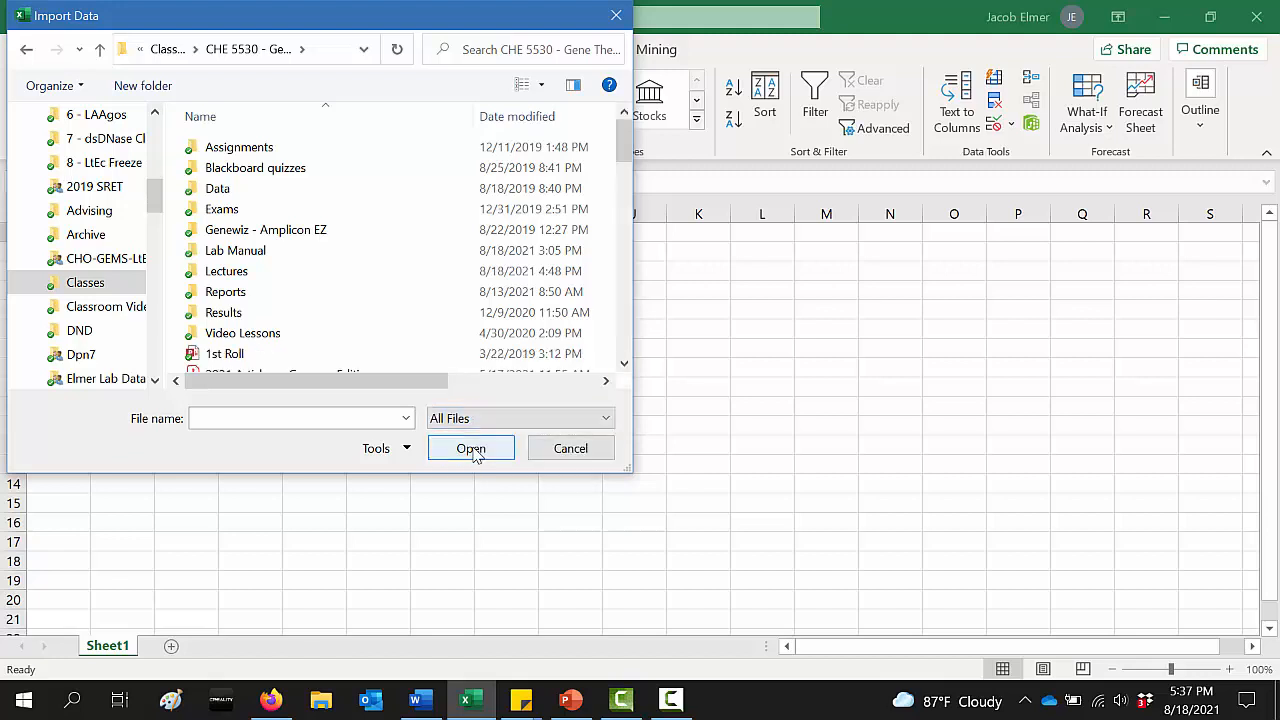
# Import the counts.tabular file and load its tab-delimited data into the workbook
pyautogui.moveTo(621, 157); pyautogui.dragTo(622, 235)
pyautogui.doubleClick(236, 230)
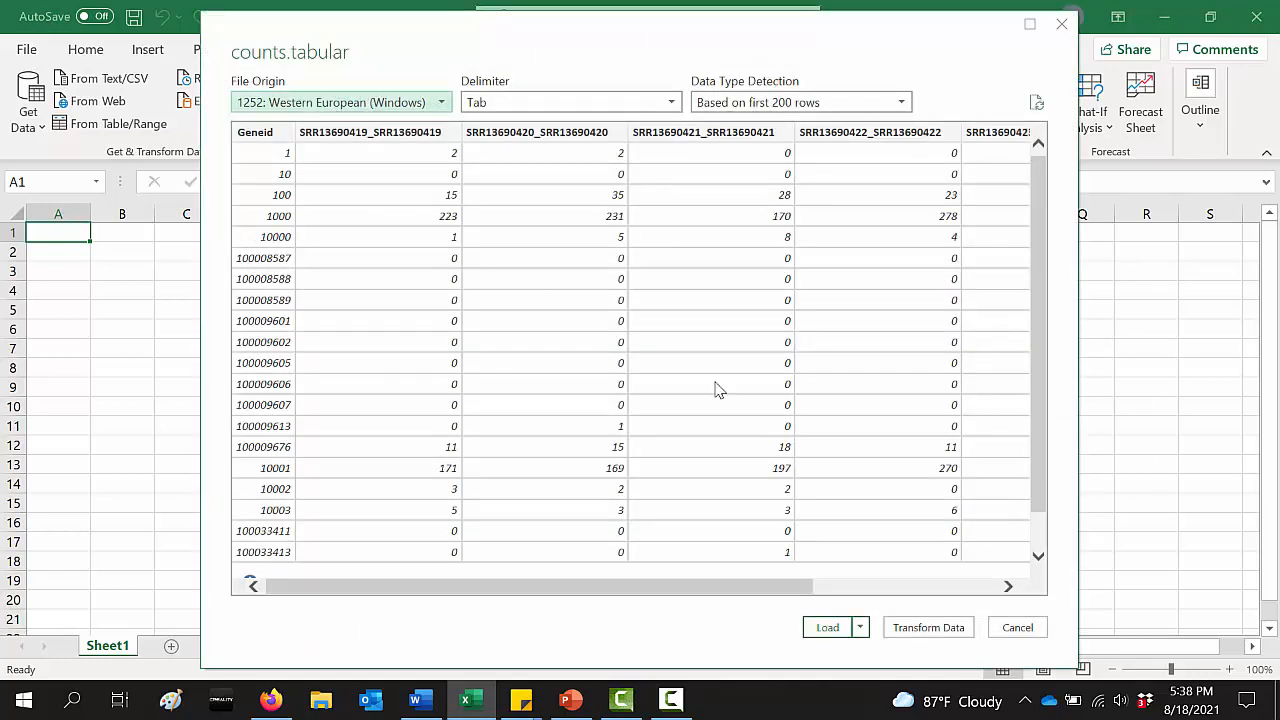
pyautogui.click(829, 628)
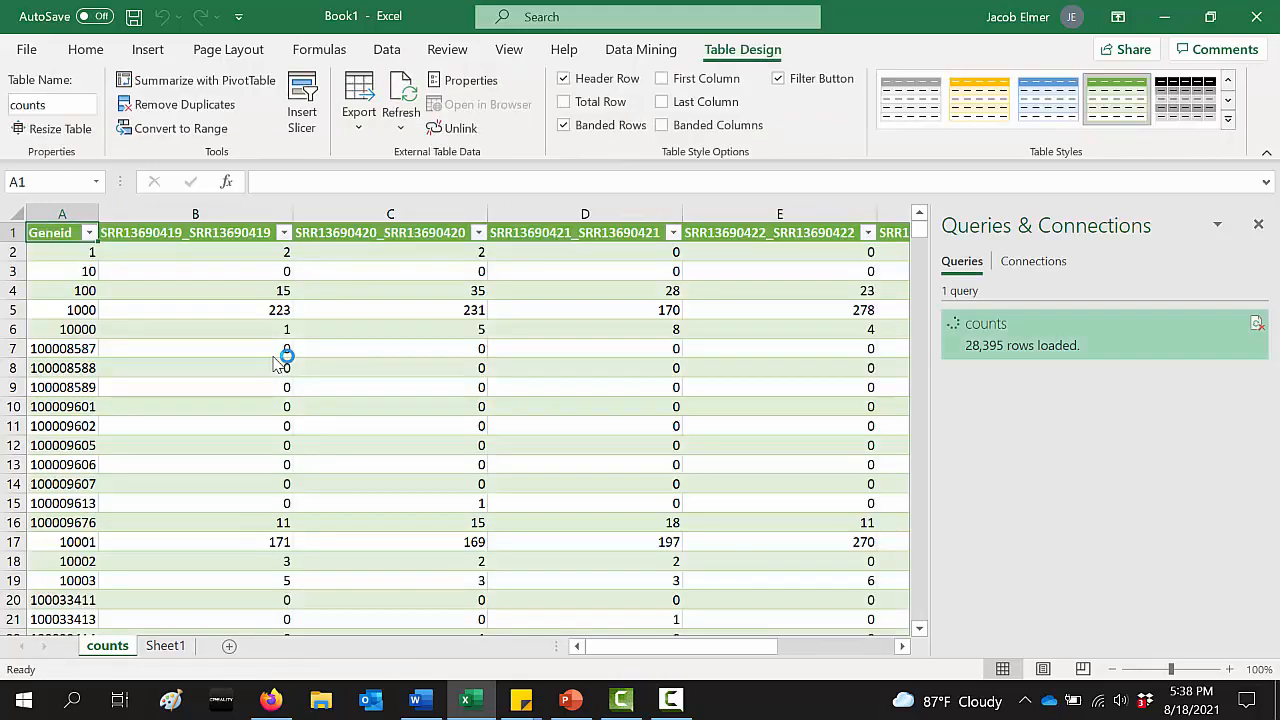
# Close the Queries & Connections pane and inspect the read counts in B2:G8 across the six sample columns
pyautogui.click(1257, 224)
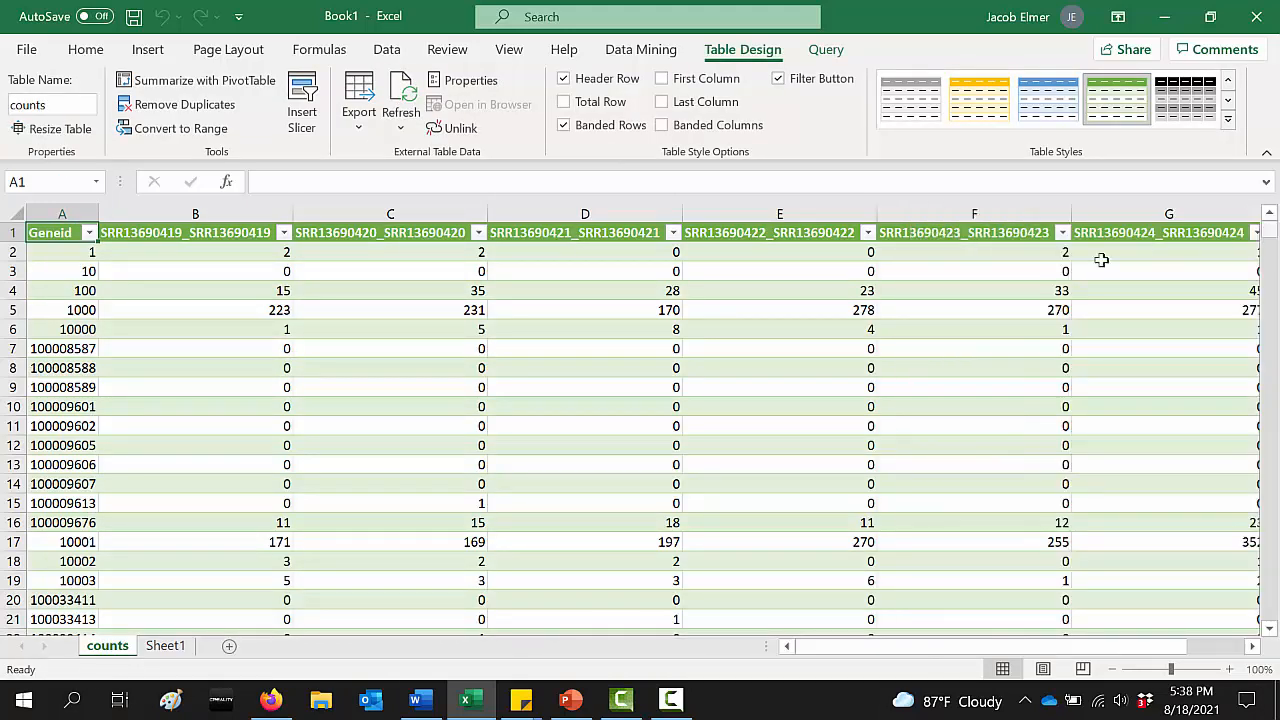
pyautogui.click(706, 337)
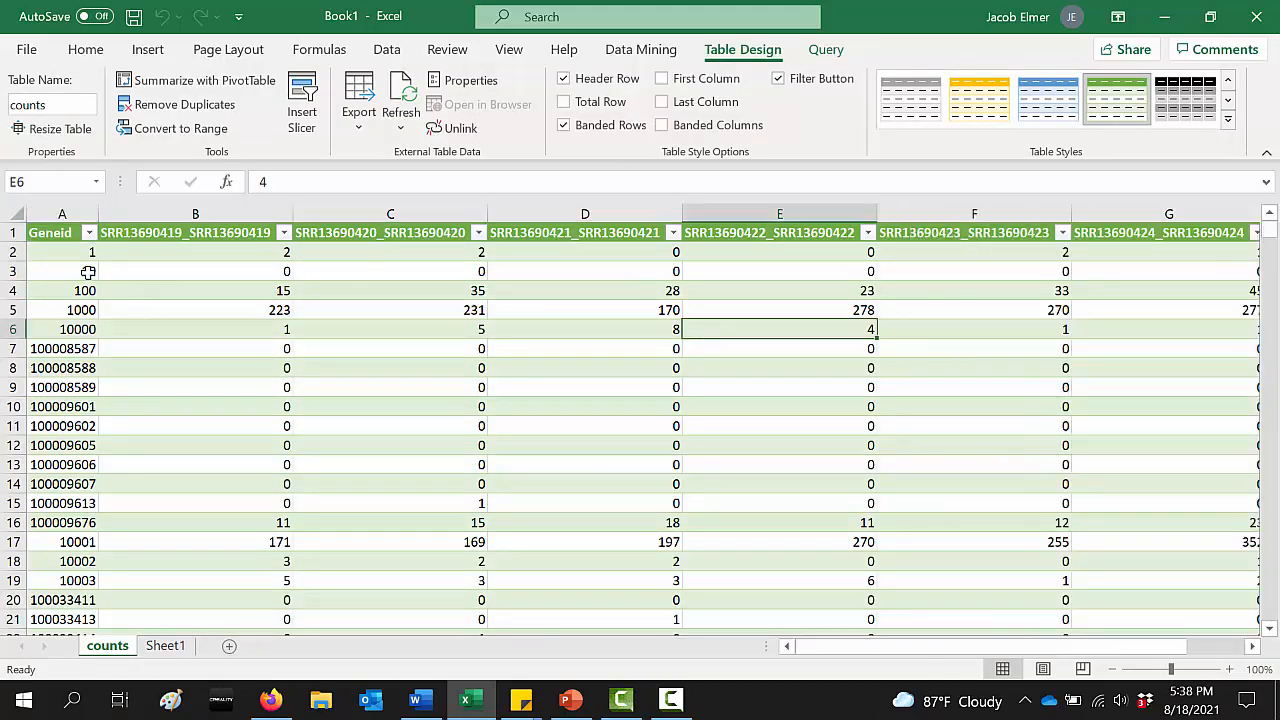
pyautogui.moveTo(136, 250); pyautogui.dragTo(1195, 372)
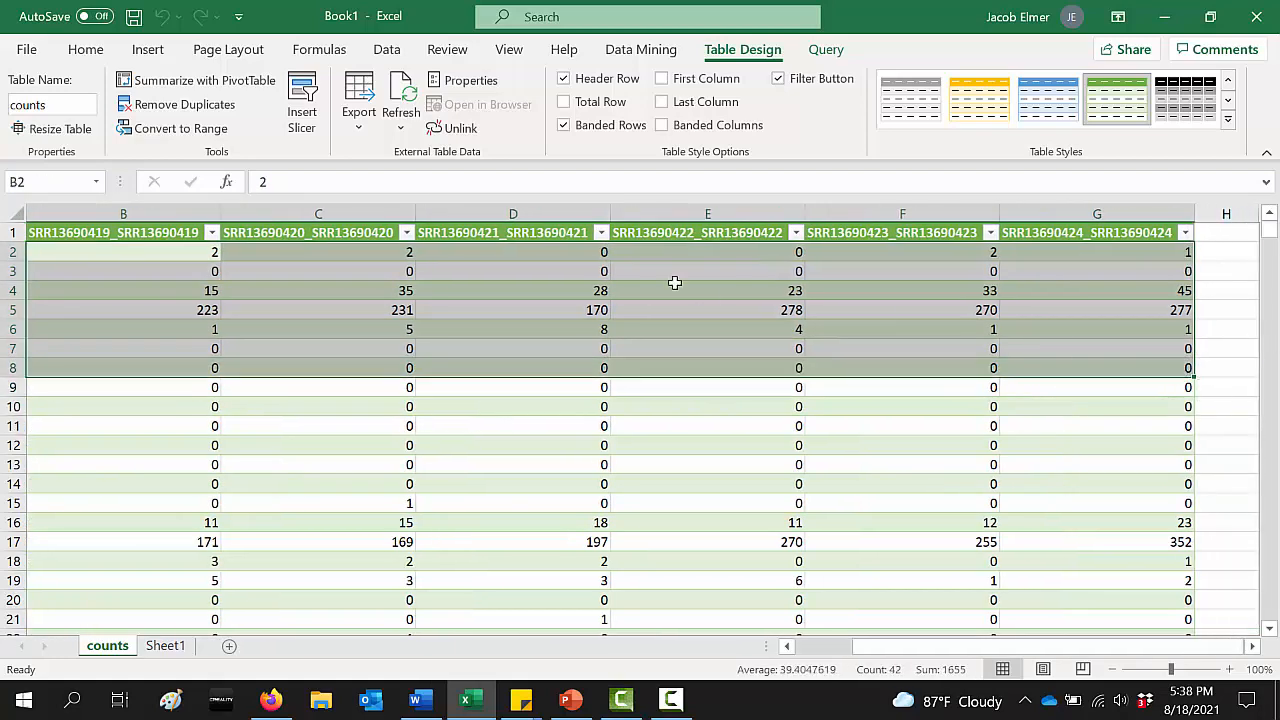
# Rename the first three sample column headers in B1:D1 as CON1, CON2 and CON3
pyautogui.click(702, 292)
pyautogui.press('Left')
pyautogui.press('Left')
pyautogui.press('Left')
pyautogui.press('Left')
pyautogui.press('Right')
pyautogui.press('Right')
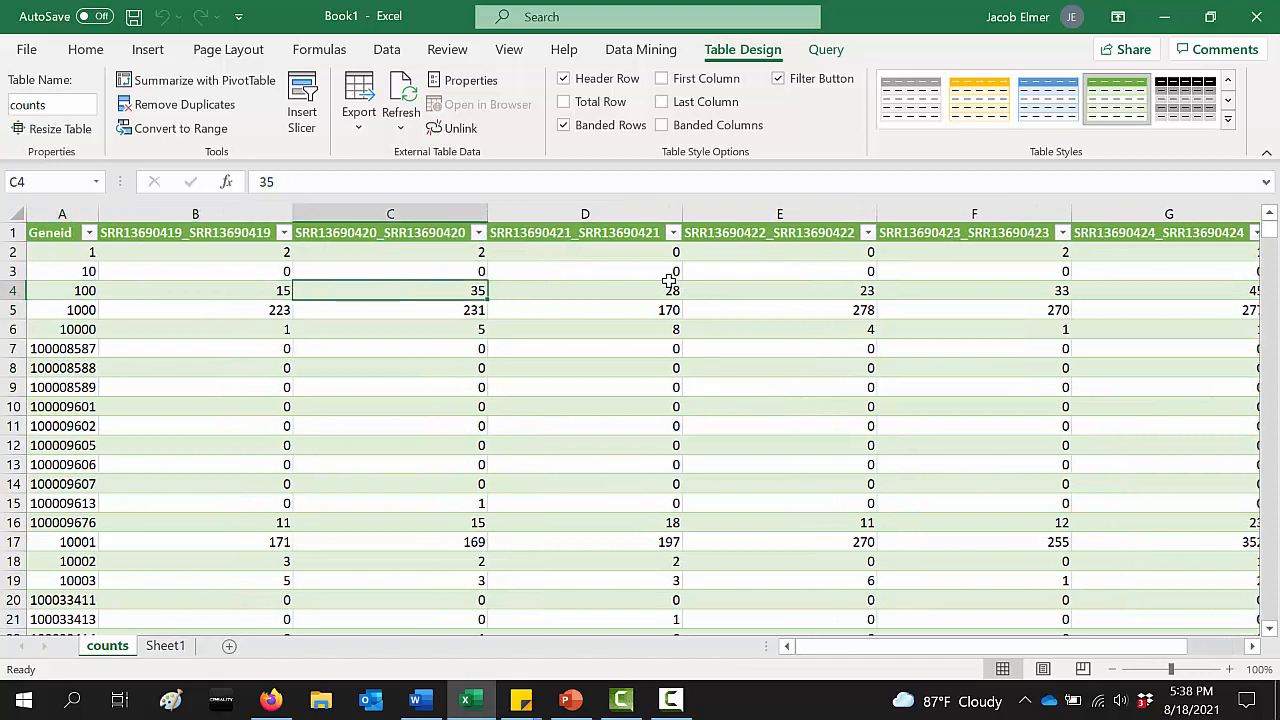
pyautogui.press('Up')
pyautogui.press('Up')
pyautogui.press('Up')
pyautogui.press('Left')
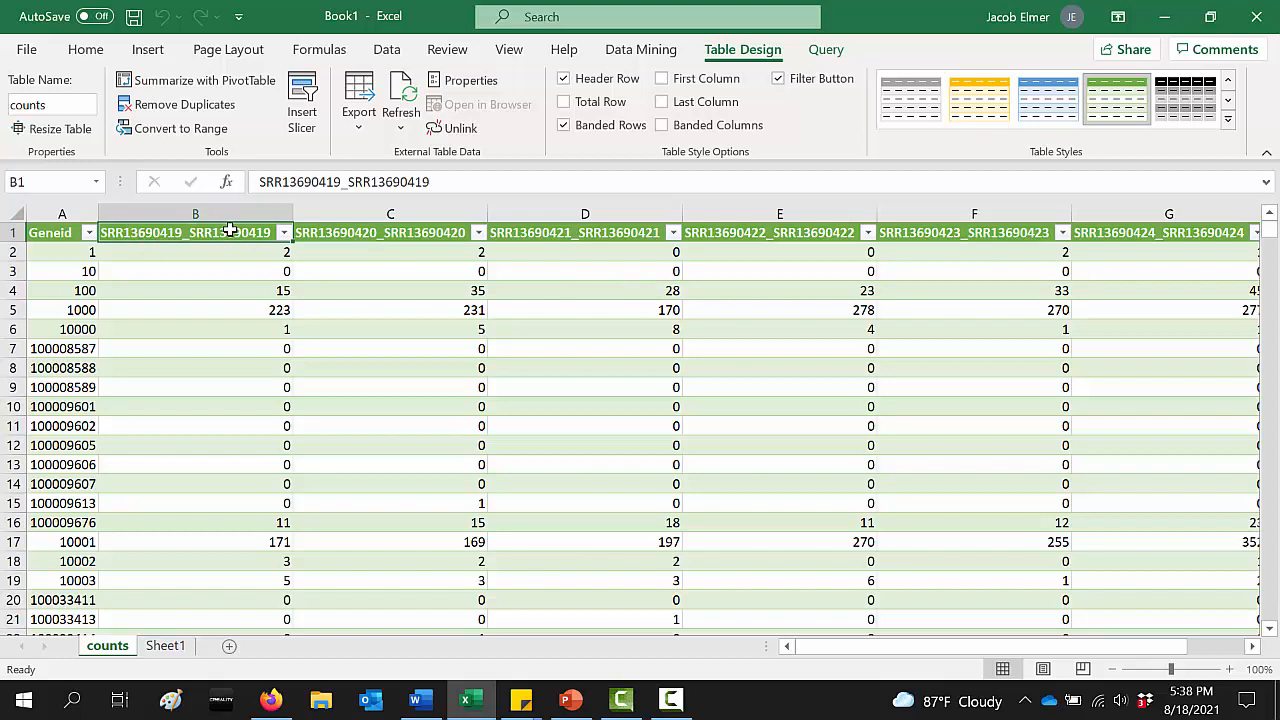
pyautogui.write('CON1')
pyautogui.press('Tab')
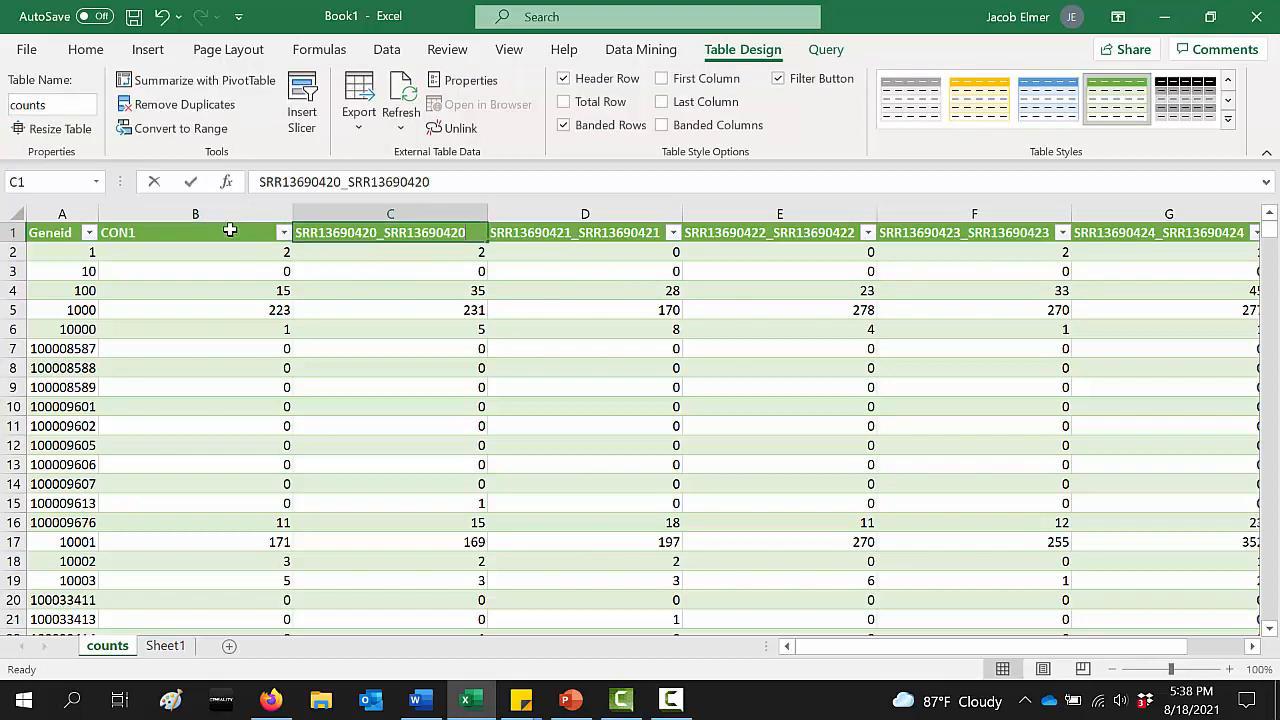
pyautogui.write('CON2')
pyautogui.press('Tab')
pyautogui.write('CON3')
pyautogui.press('Tab')
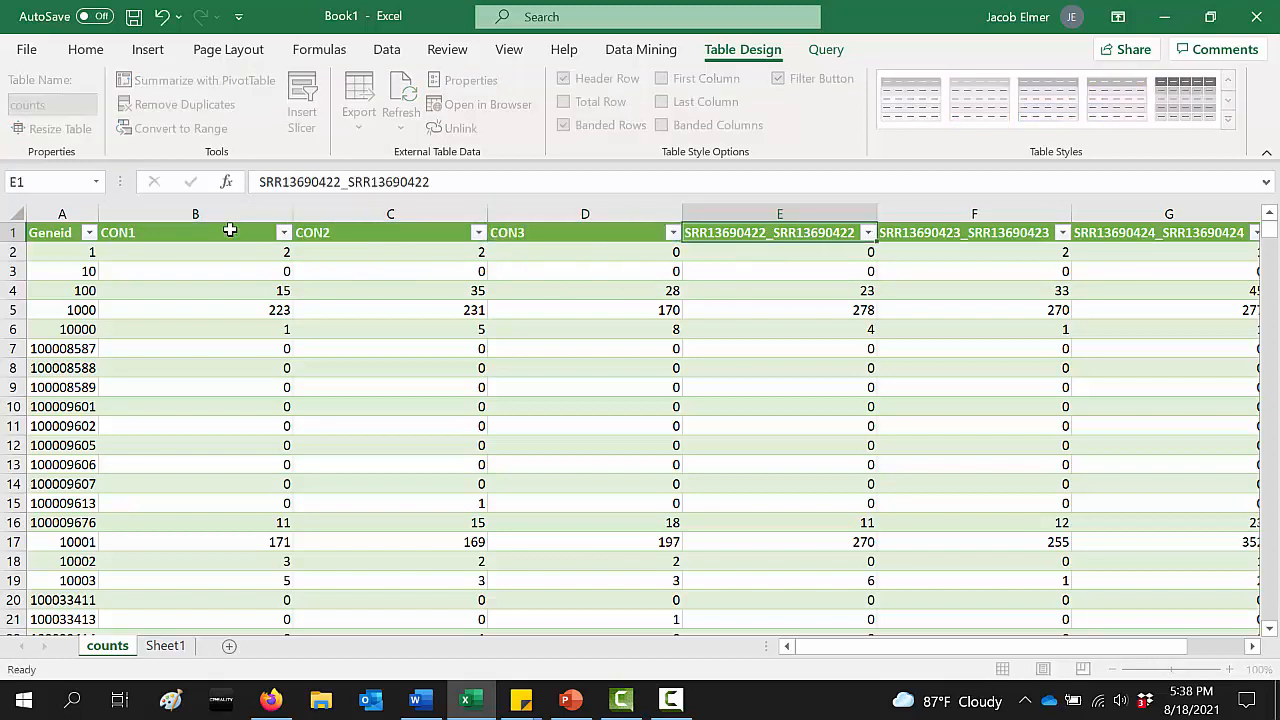
# Rename the last three sample column headers in E1:G1 as TRAN1, TRAN2 and TRAN3, and return to cell A2
pyautogui.write('TRAN1')
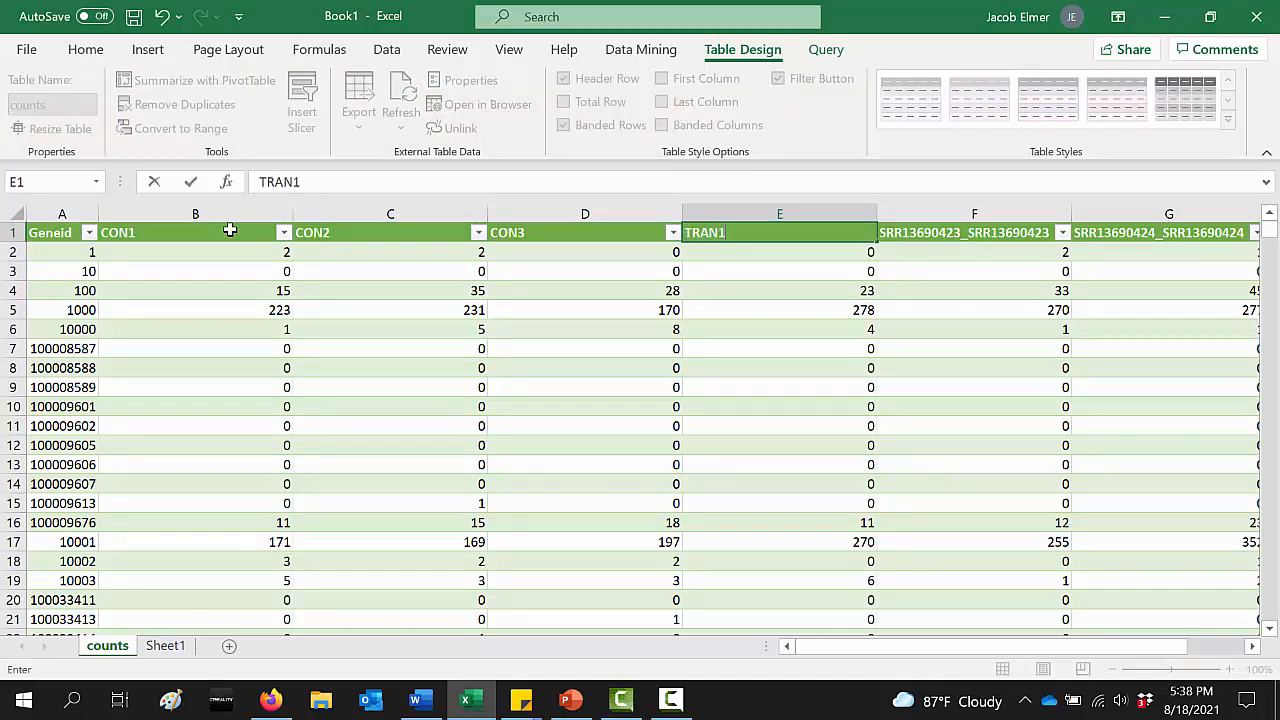
pyautogui.press('Tab')
pyautogui.write('TRAN2')
pyautogui.press('Tab')
pyautogui.write('TRAN3')
pyautogui.press('Return')
pyautogui.press('Left')
pyautogui.press('Left')
pyautogui.press('Left')
pyautogui.press('Left')
pyautogui.press('Left')
pyautogui.press('Left')
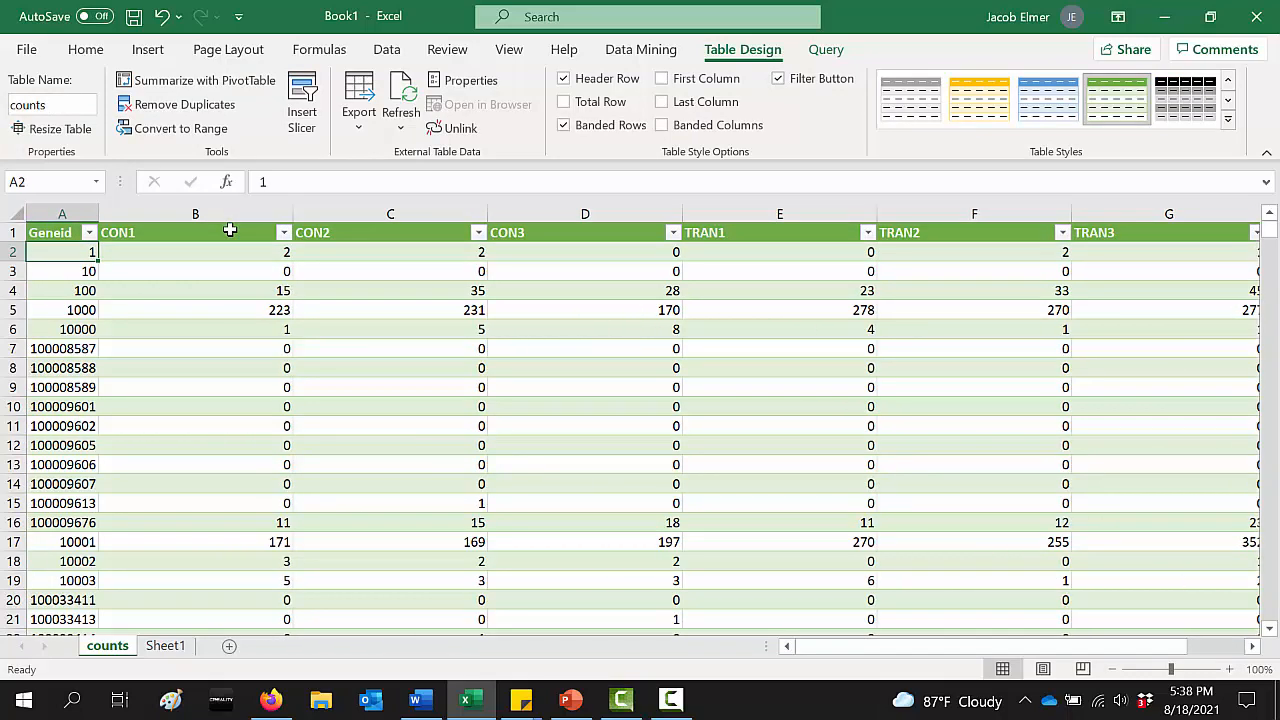
# Save the workbook as COUNTS in Excel Workbook format in the CHE 5530 - Gene Therapy Research and Methods folder
pyautogui.click(27, 50)
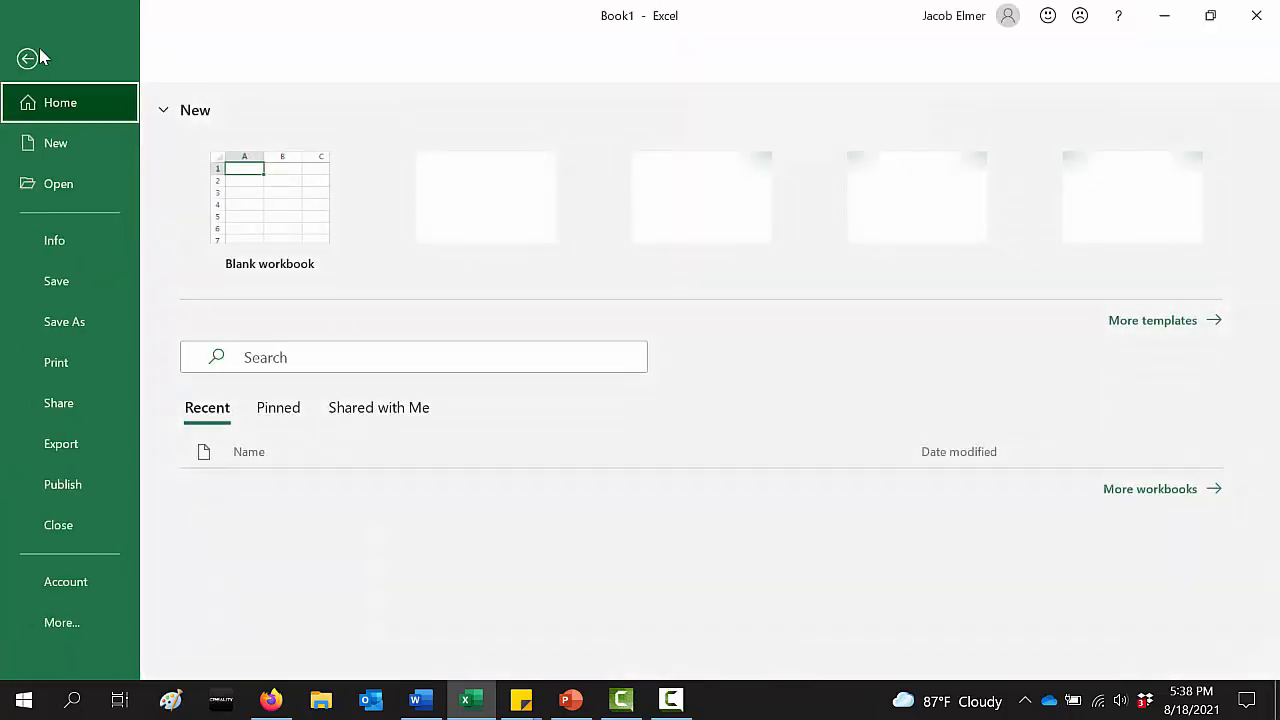
pyautogui.click(68, 285)
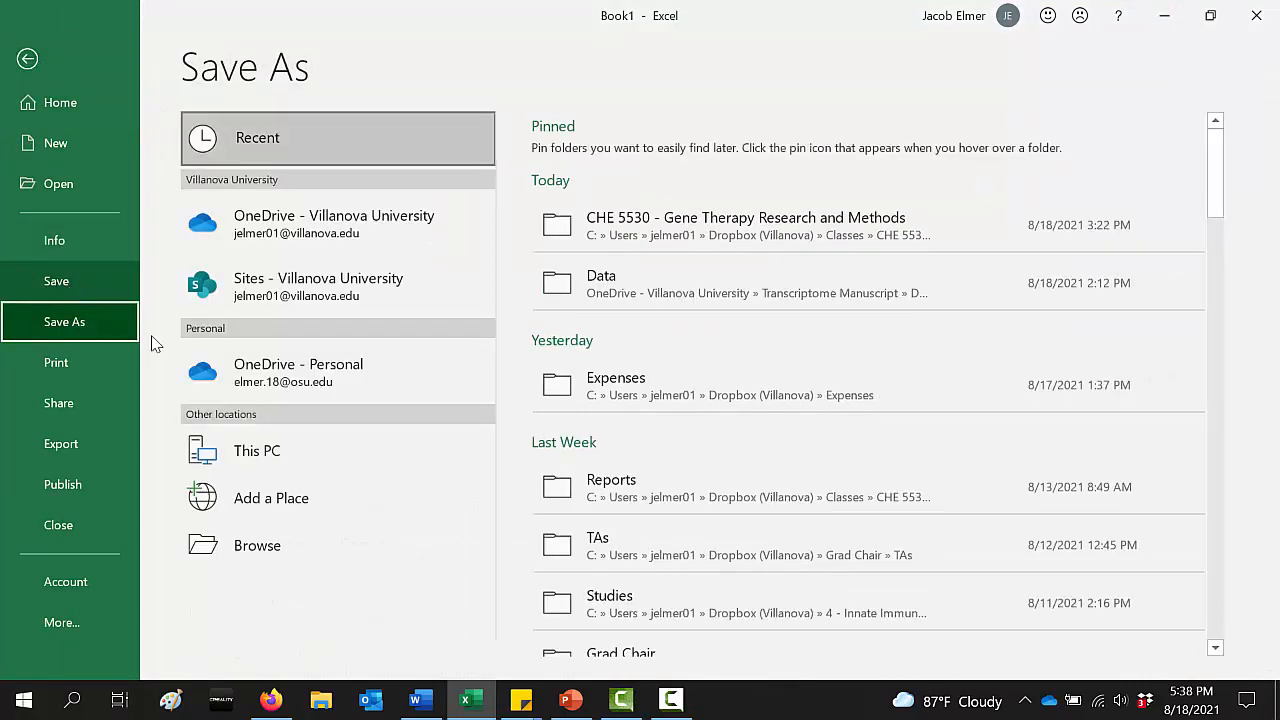
pyautogui.click(755, 230)
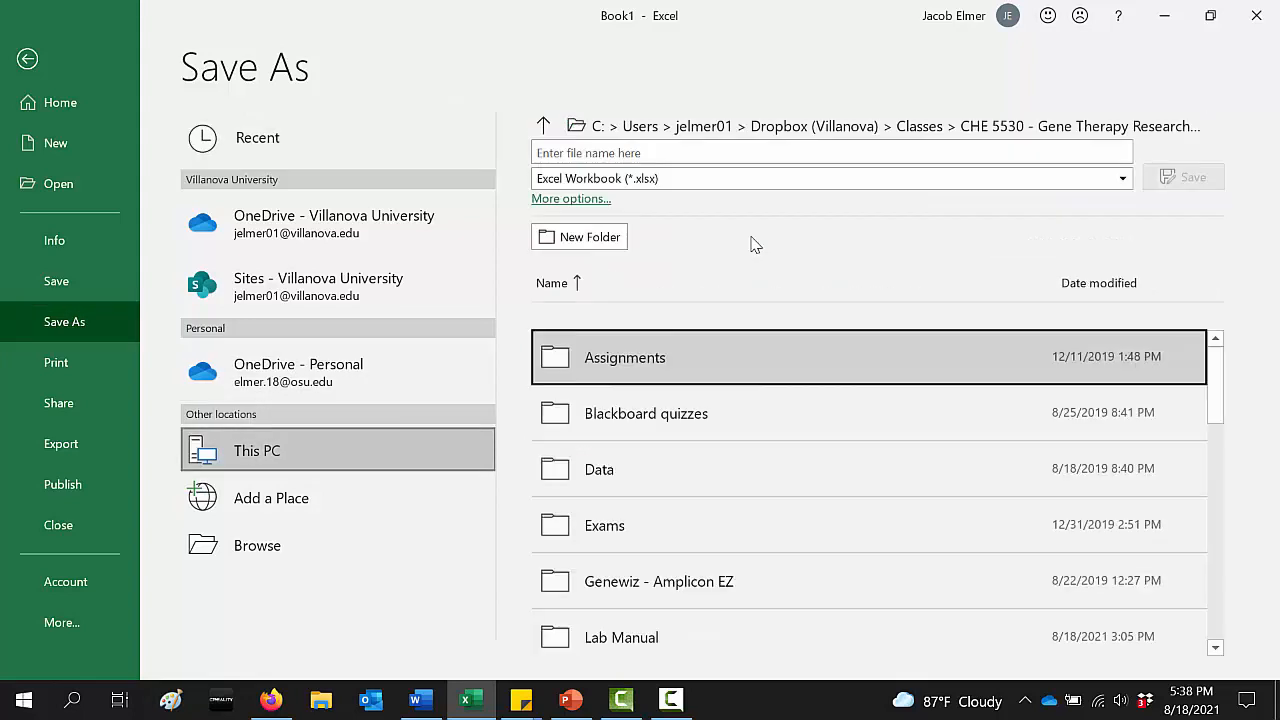
pyautogui.click(985, 140)
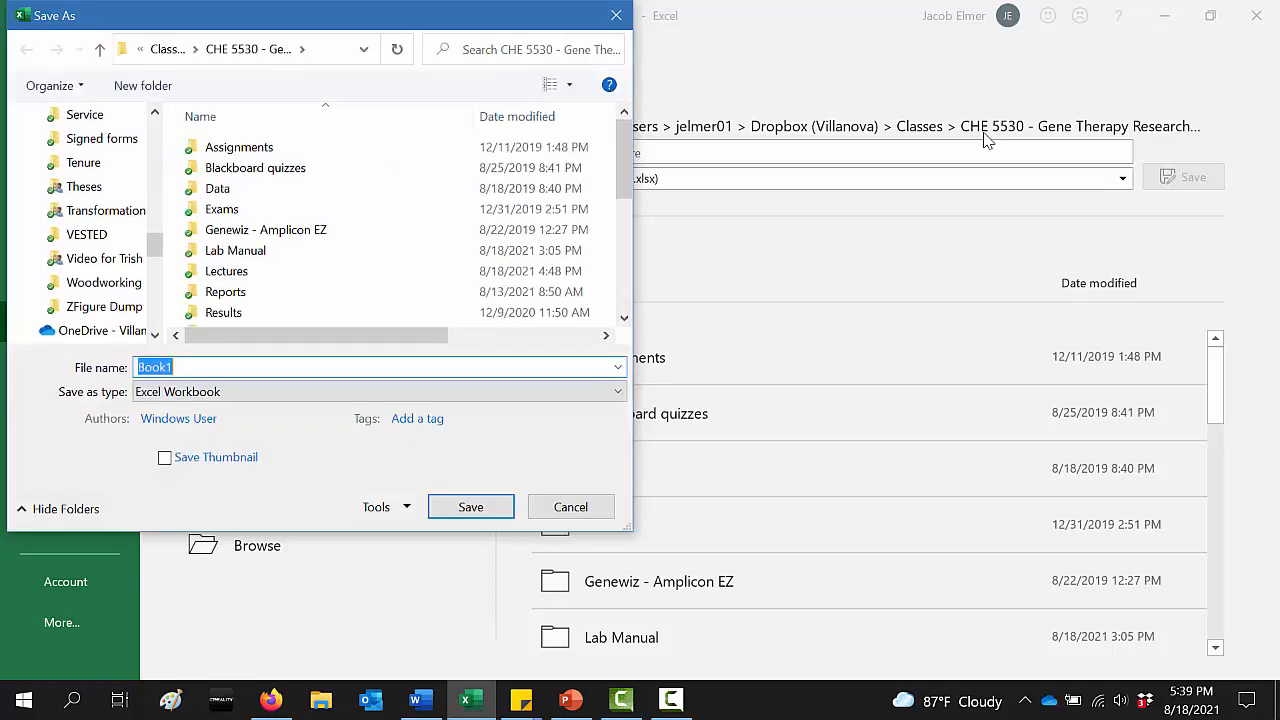
pyautogui.click(298, 398)
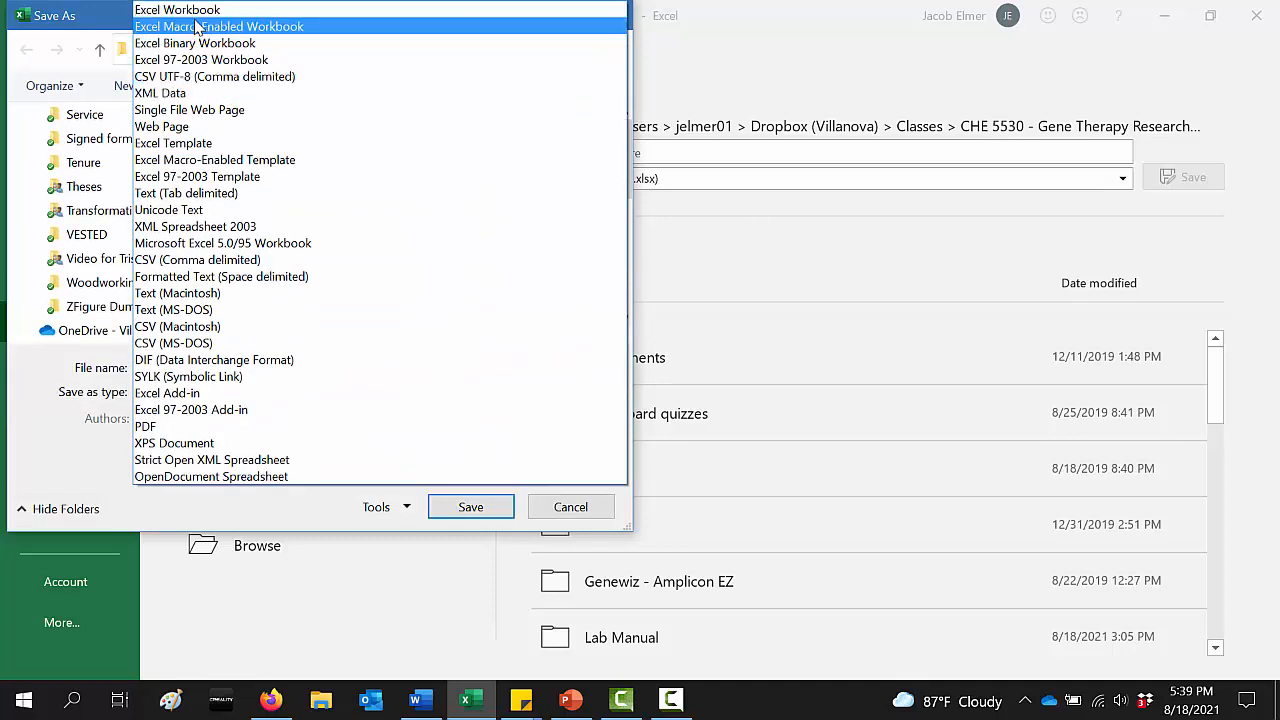
pyautogui.click(198, 12)
pyautogui.write('COUNTS')
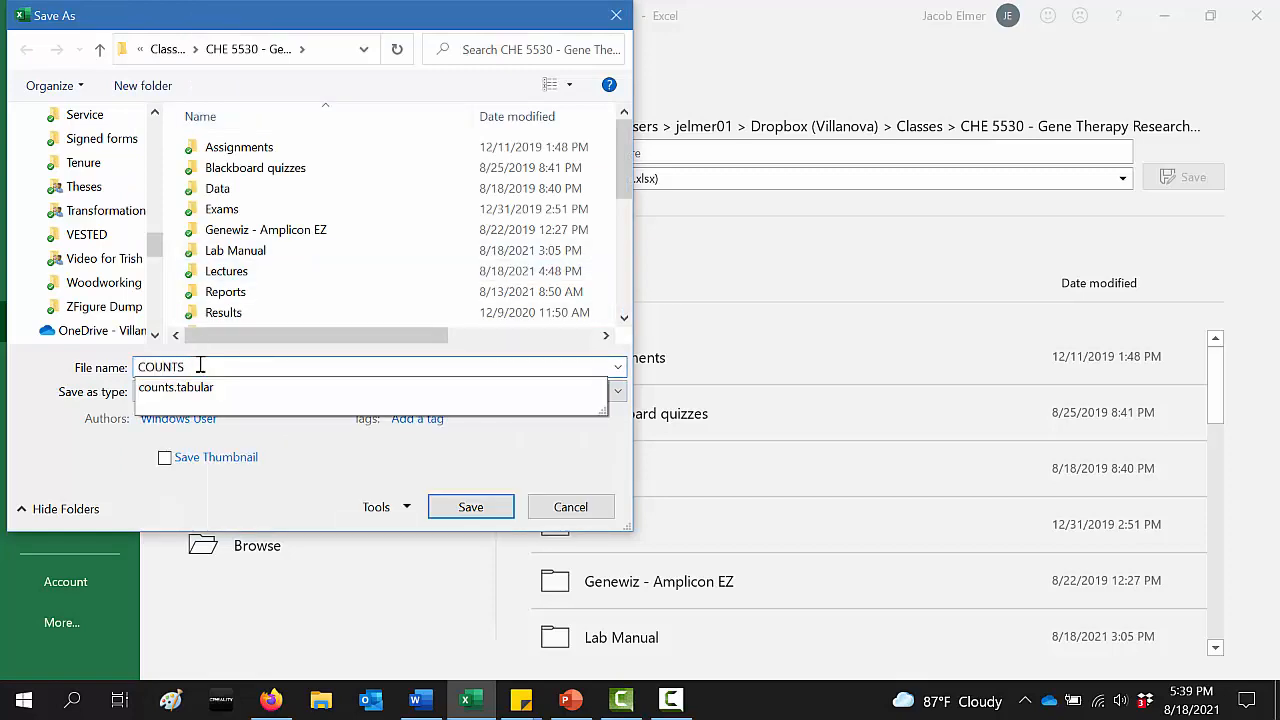
pyautogui.press('Return')
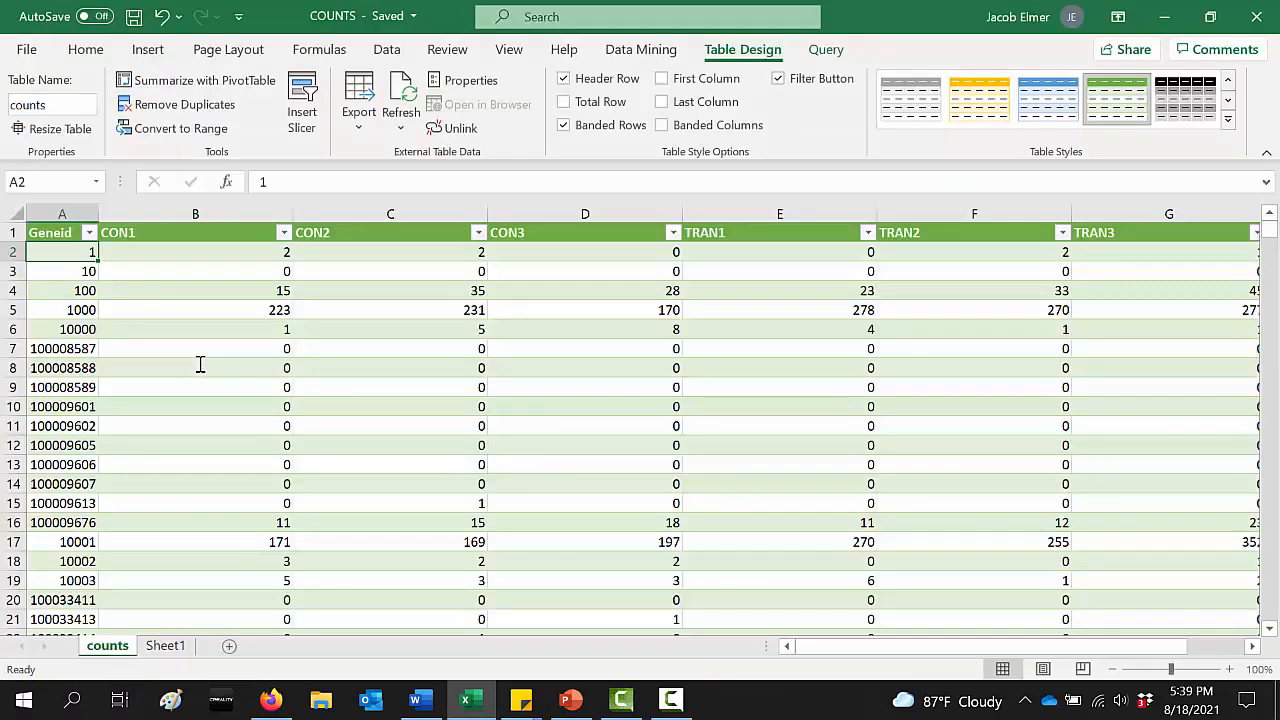
# Review the CON and TRAN counts for gene 100 in the counts sheet and close the workbook
pyautogui.moveTo(234, 288); pyautogui.dragTo(1090, 510)
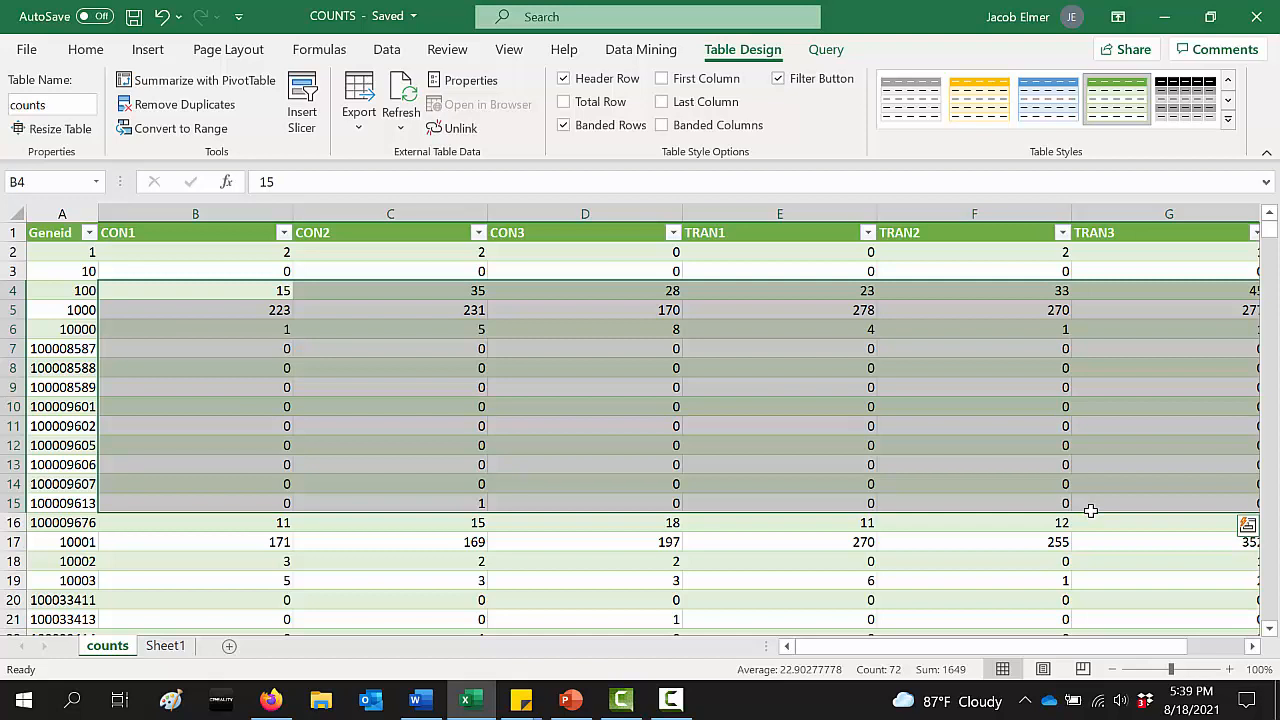
pyautogui.click(700, 384)
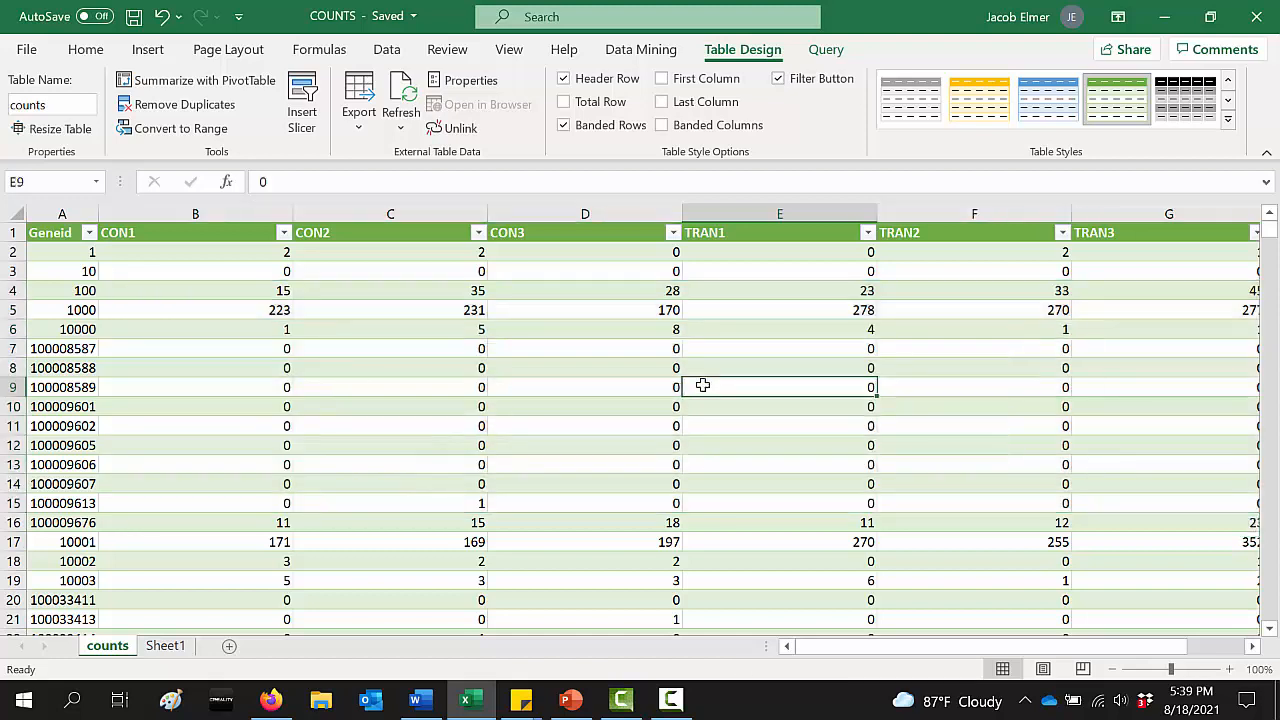
pyautogui.moveTo(282, 292); pyautogui.dragTo(560, 288)
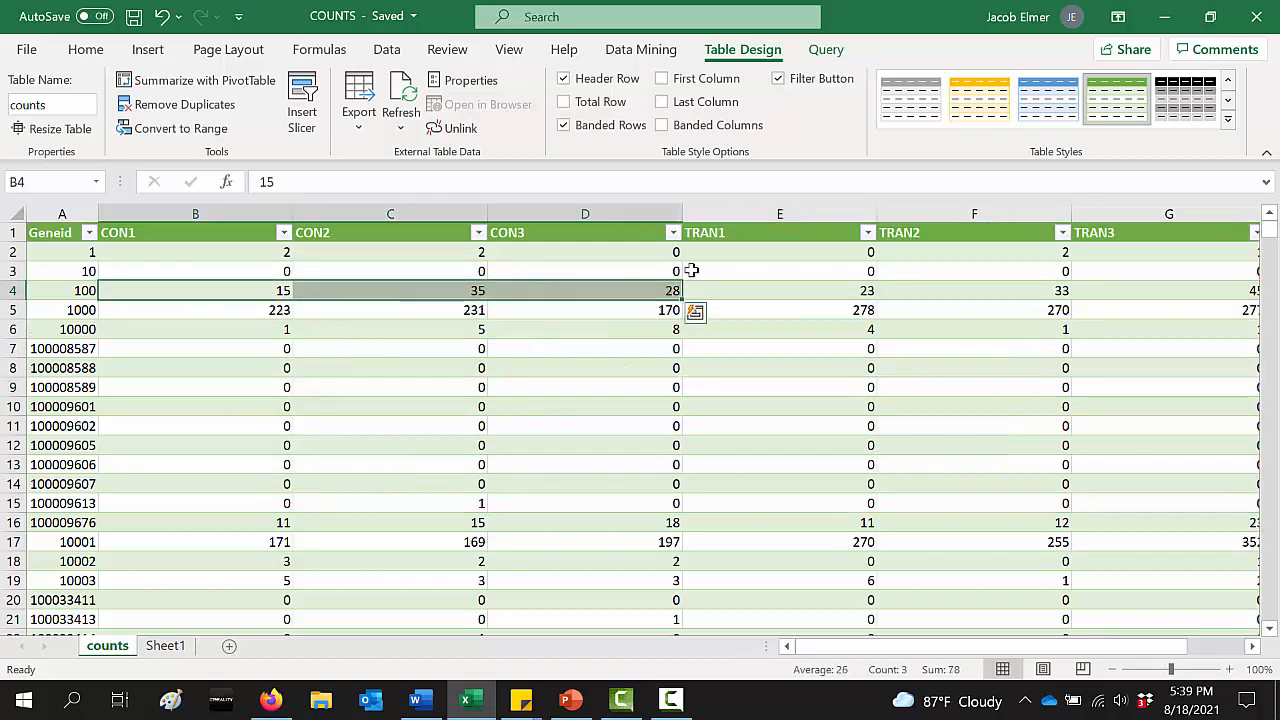
pyautogui.click(781, 287)
pyautogui.moveTo(781, 287); pyautogui.dragTo(1138, 289)
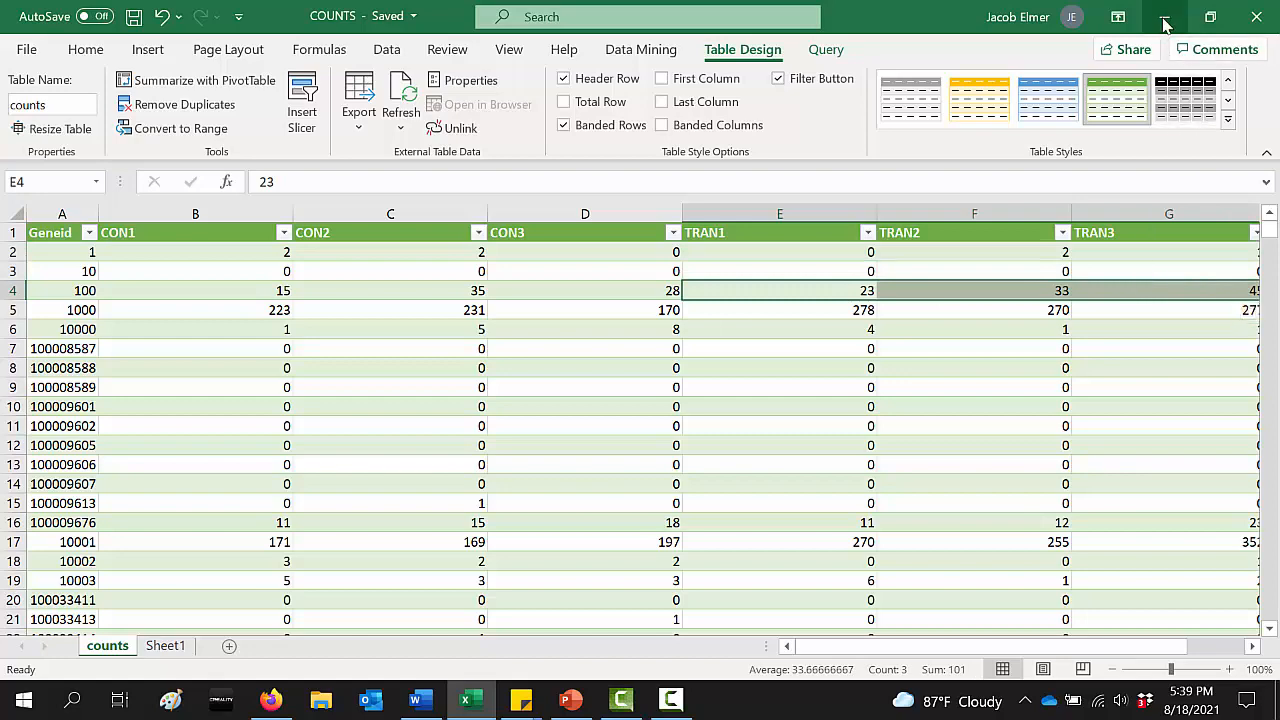
pyautogui.click(1266, 22)
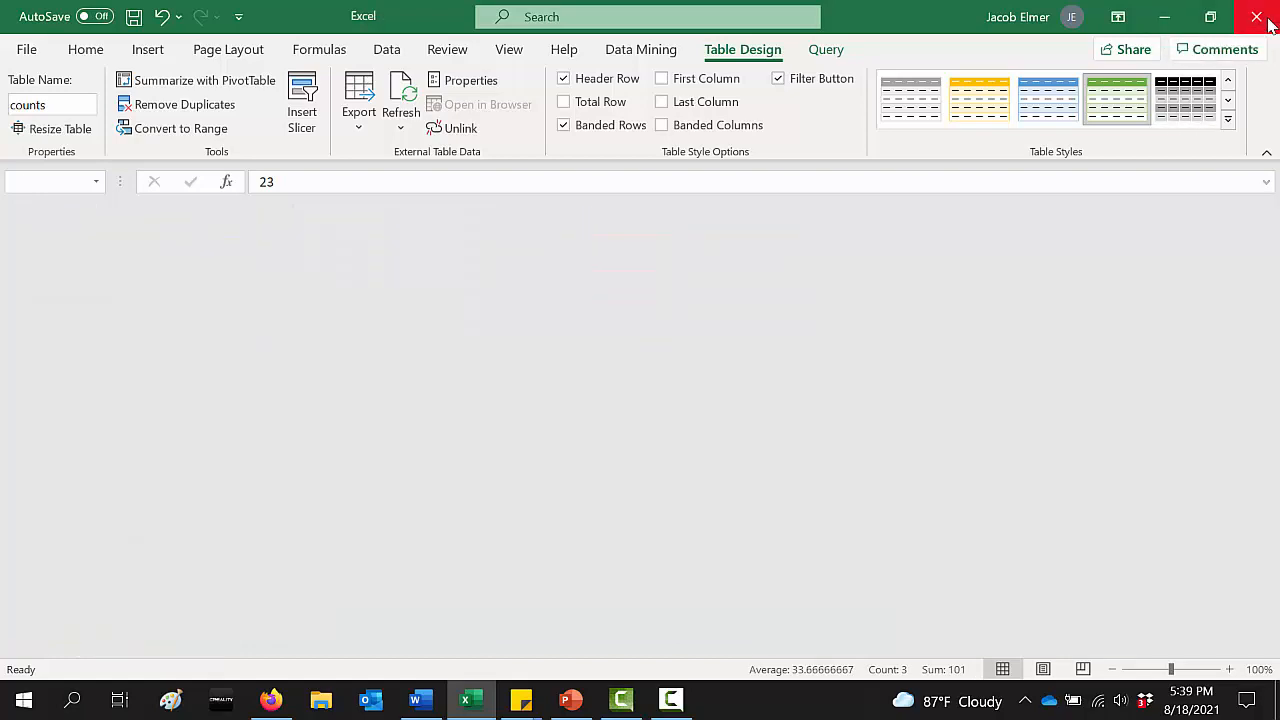
pyautogui.click(1266, 22)
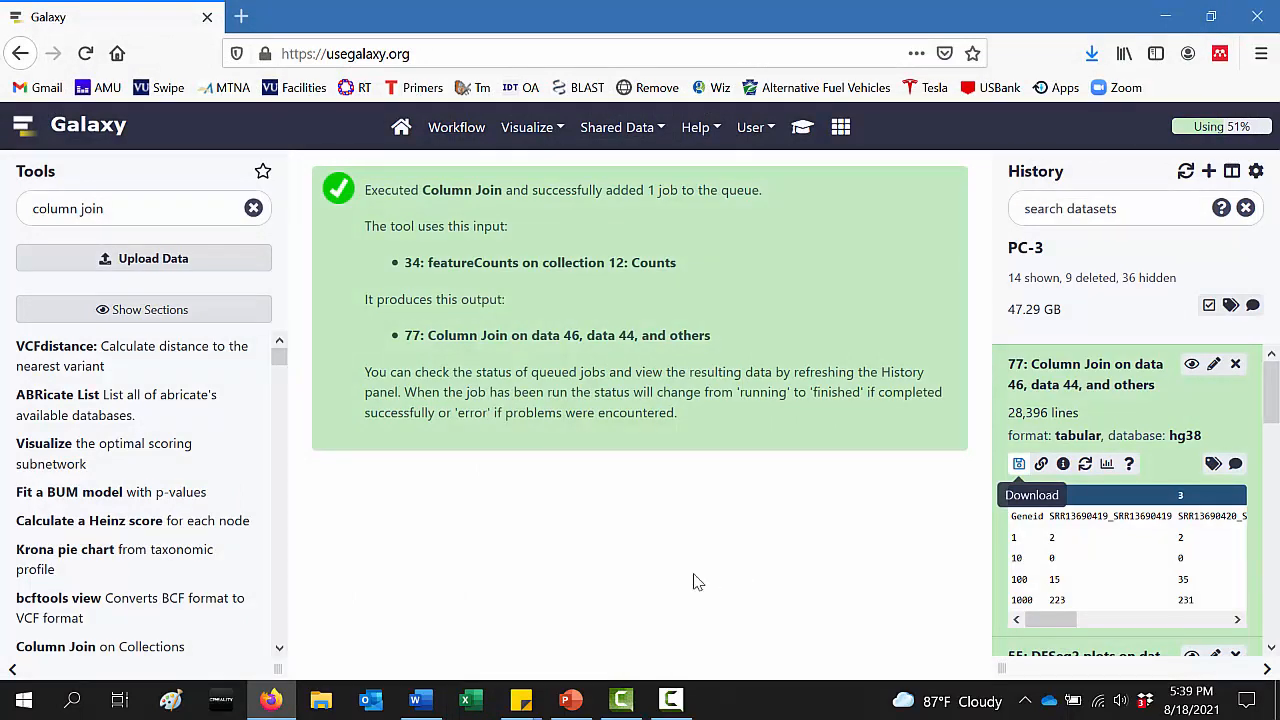
# Switch to the Word protocol and read from the TPM calculation instructions to the section on using DESeq2 to identify differentially expressed genes
pyautogui.click(419, 703)
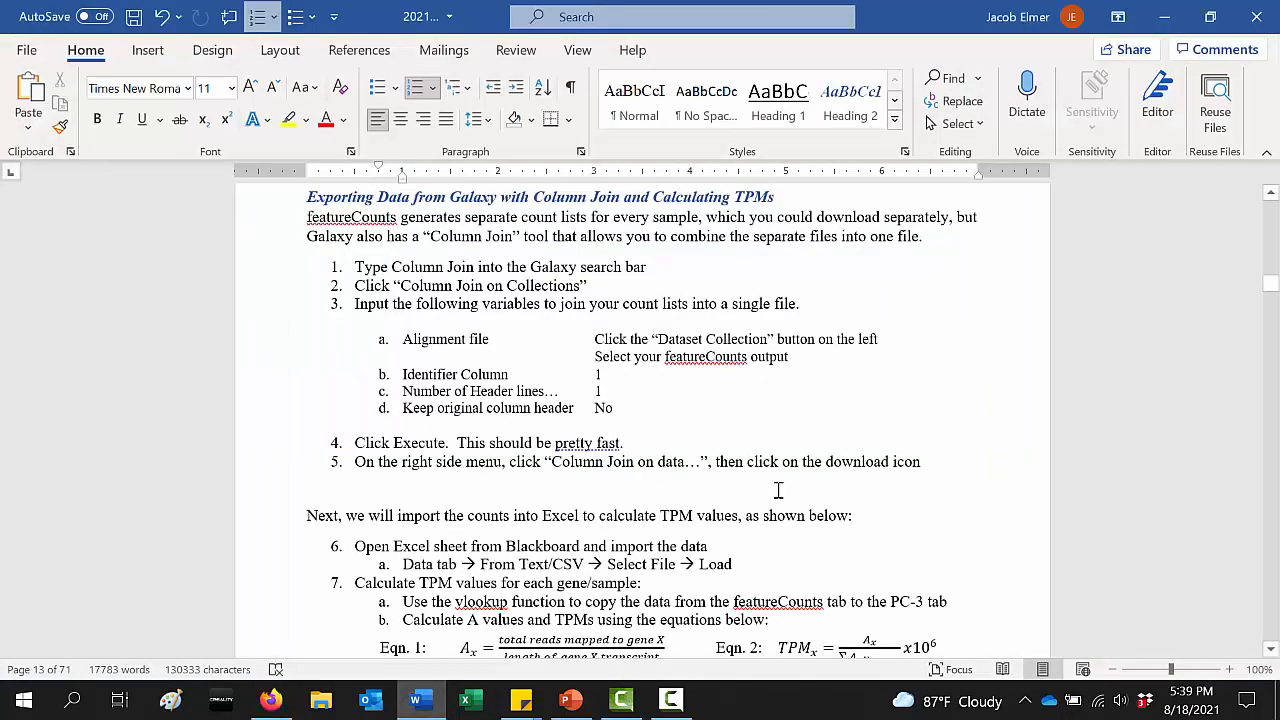
pyautogui.click(777, 489)
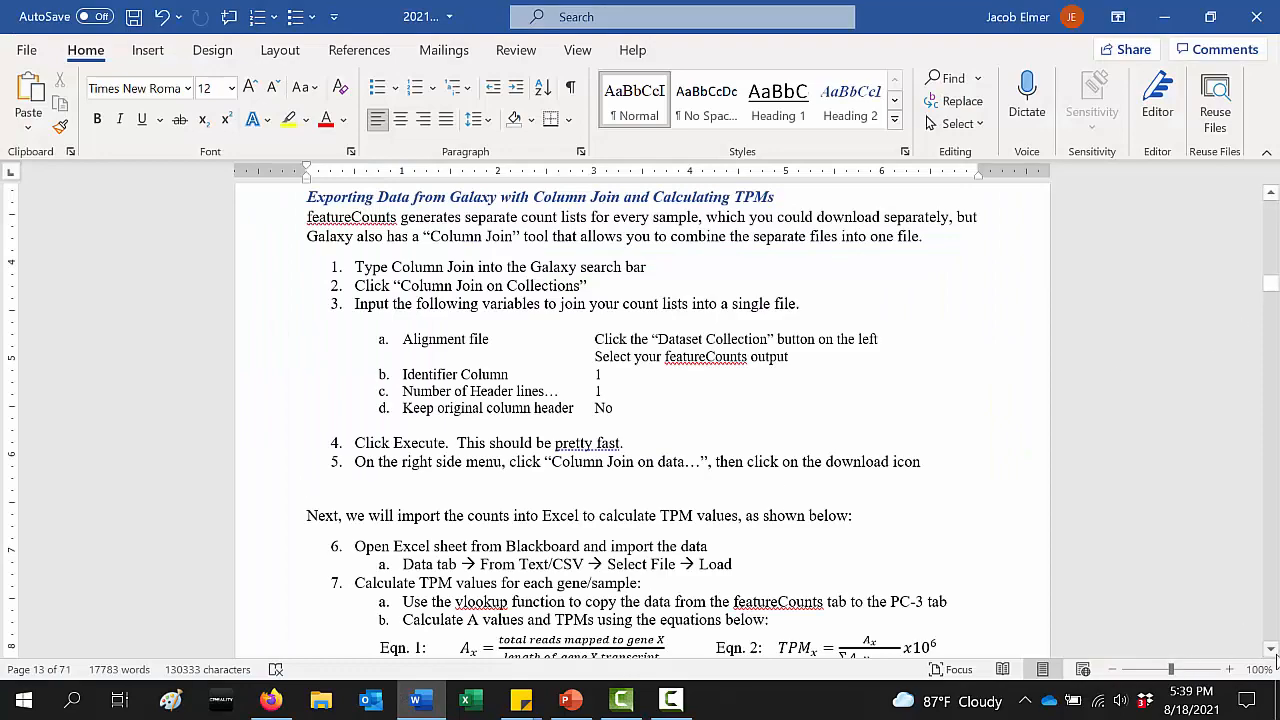
pyautogui.scroll(-2, 1272, 652)
pyautogui.scroll(-3, 1275, 657)
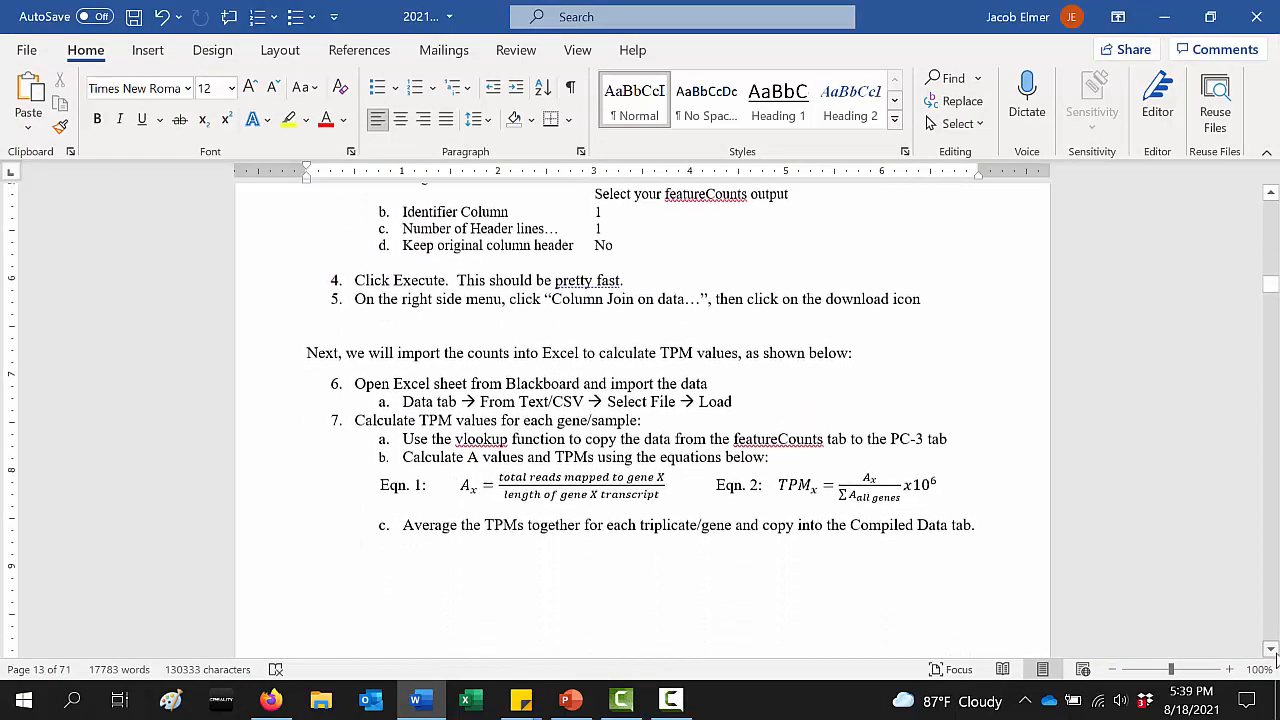
pyautogui.scroll(-5, 1275, 657)
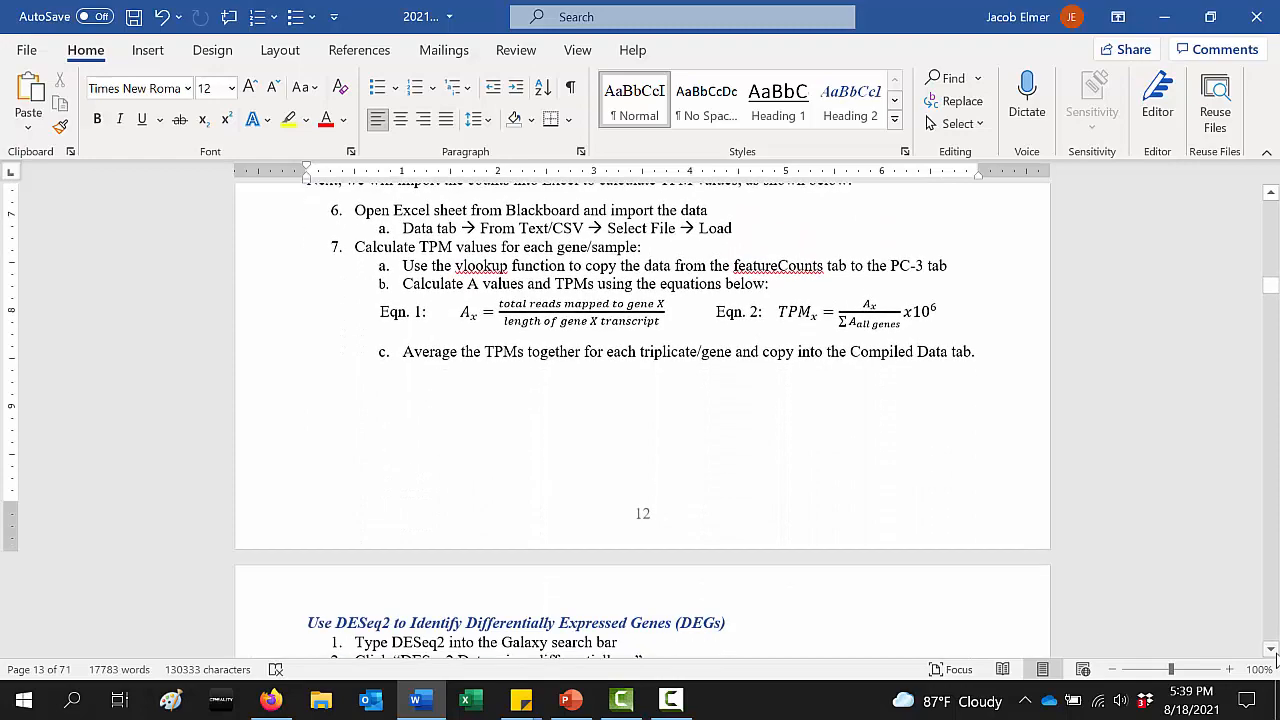
pyautogui.scroll(-4, 1275, 657)
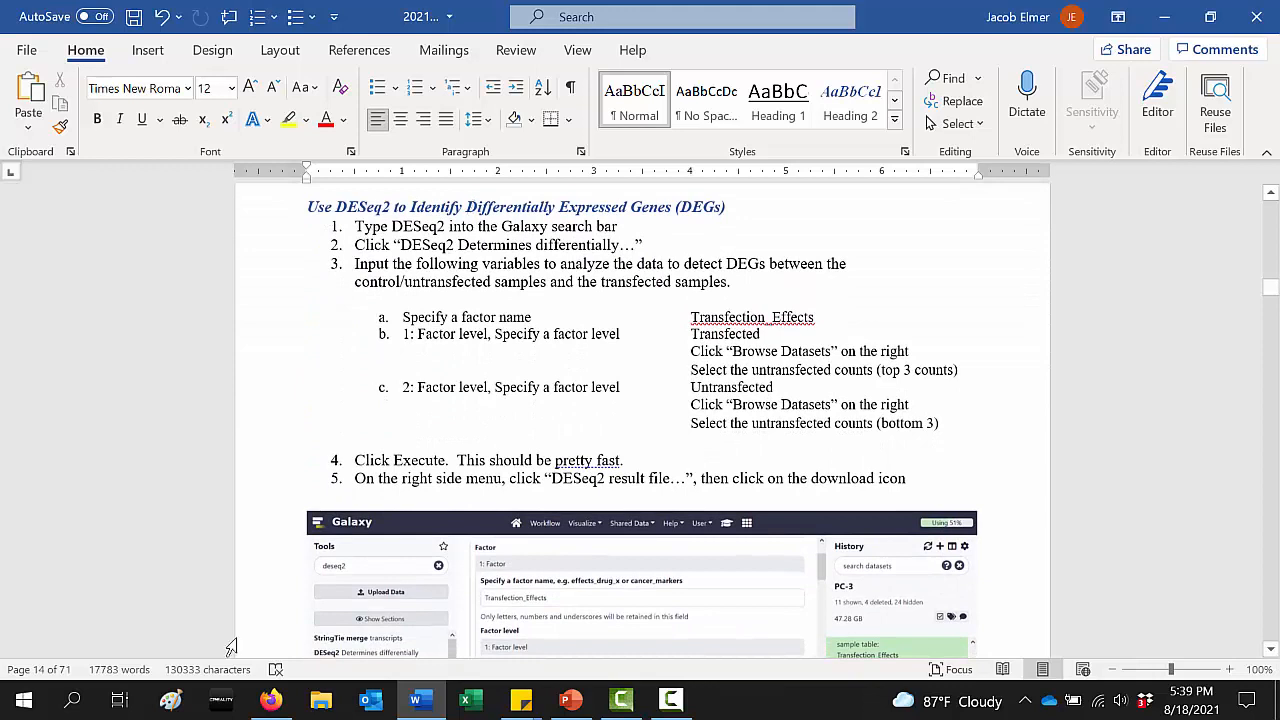
# Switch to Galaxy in Firefox, search the tools for deseq2 and open the DESeq2 differential expression tool
pyautogui.click(271, 700)
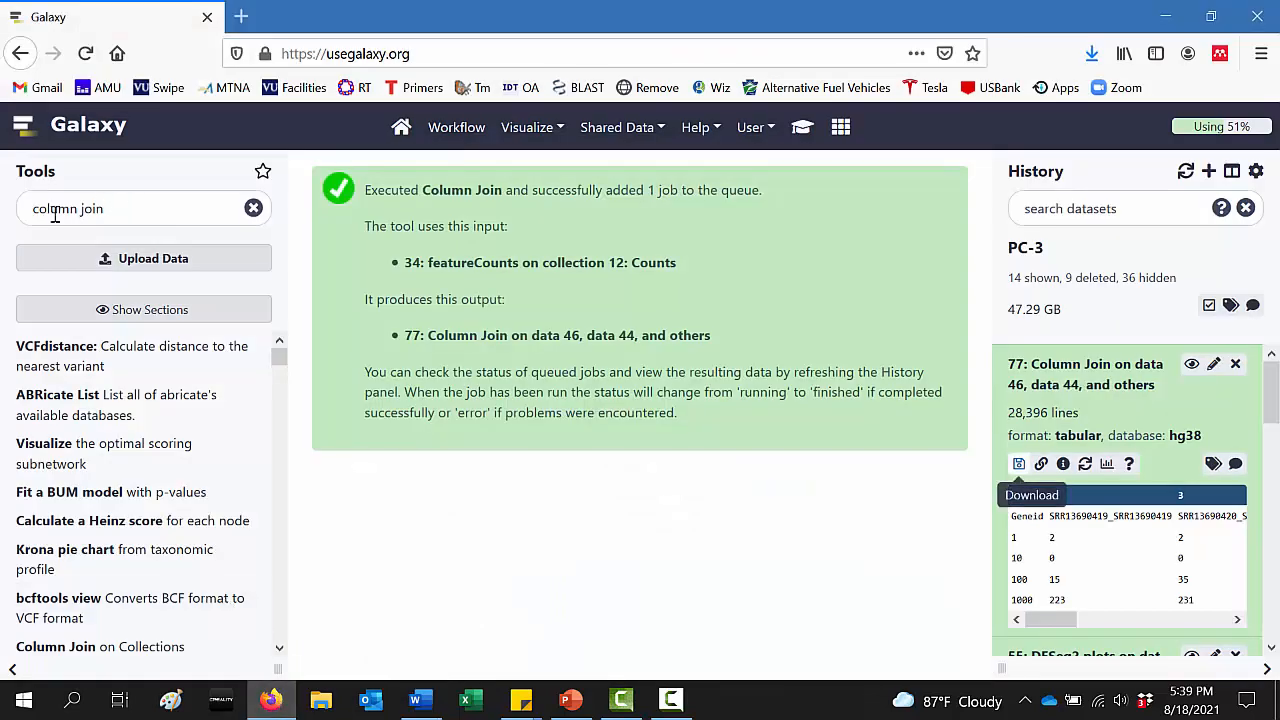
pyautogui.moveTo(96, 209); pyautogui.dragTo(4, 220)
pyautogui.write('deseq2')
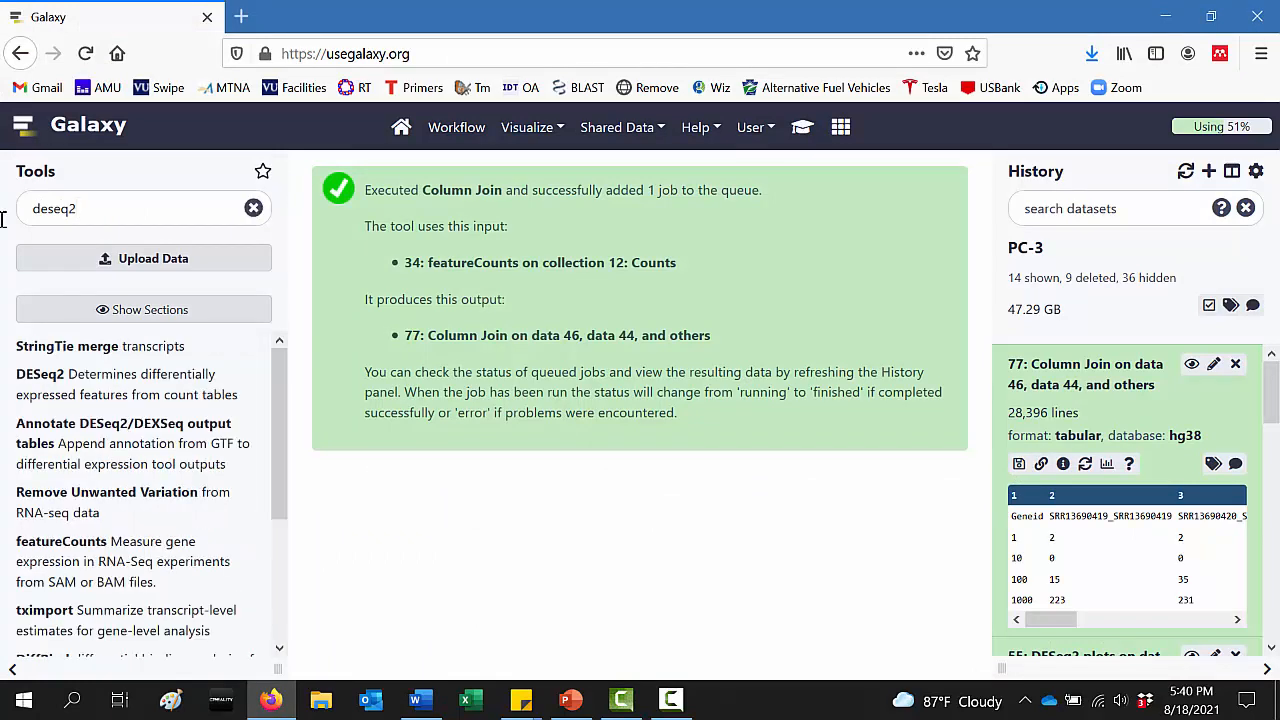
pyautogui.click(120, 393)
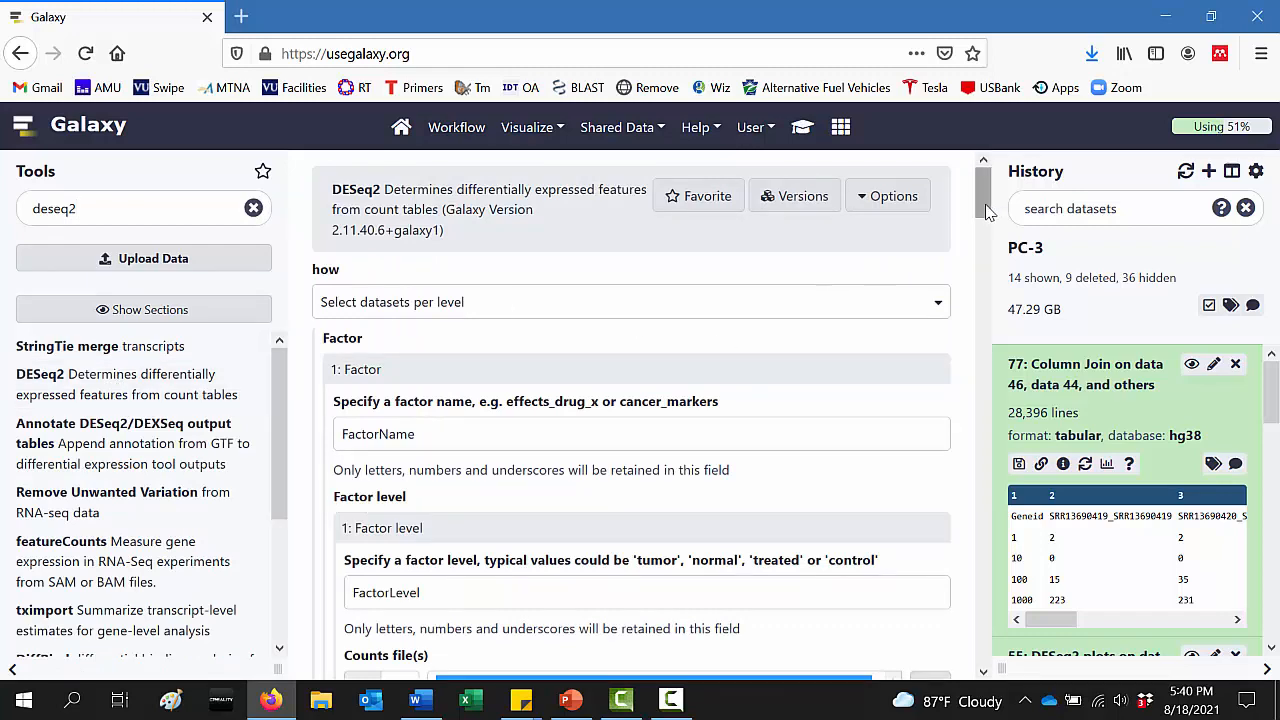
pyautogui.moveTo(985, 205); pyautogui.dragTo(985, 198)
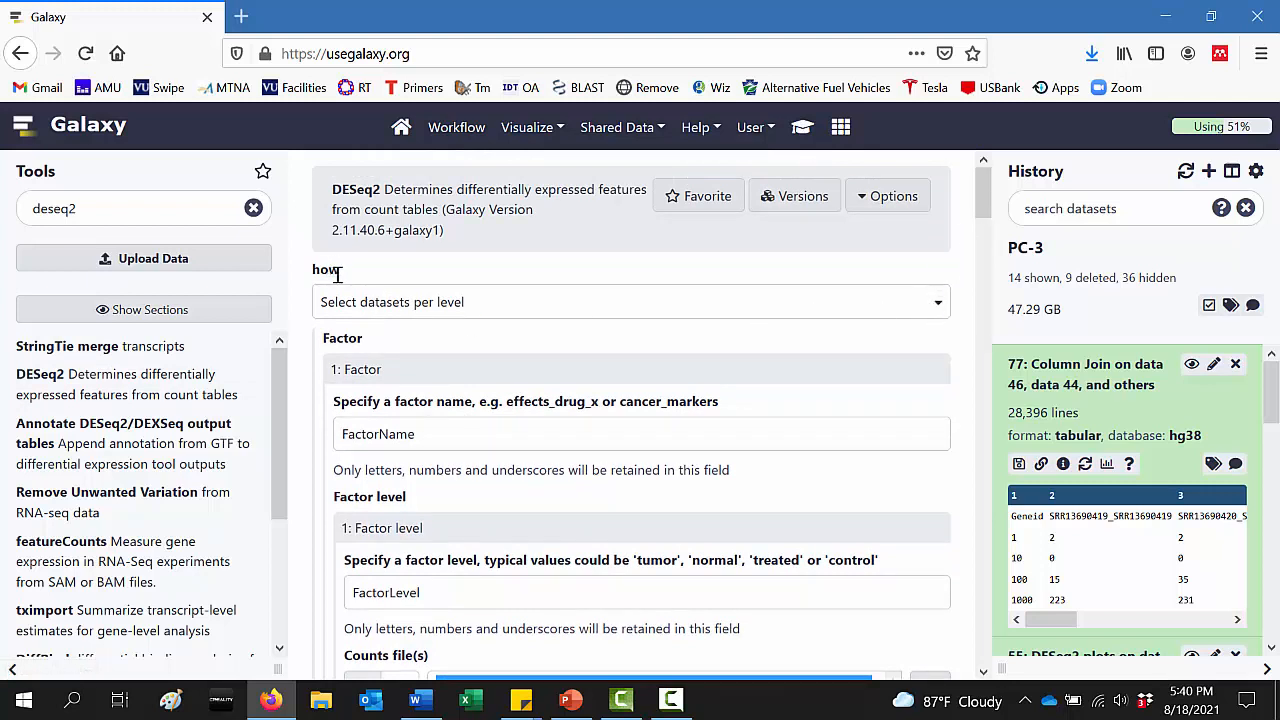
# Keep the input mode at selecting datasets per level and name the factor Transfection_Effects
pyautogui.click(400, 312)
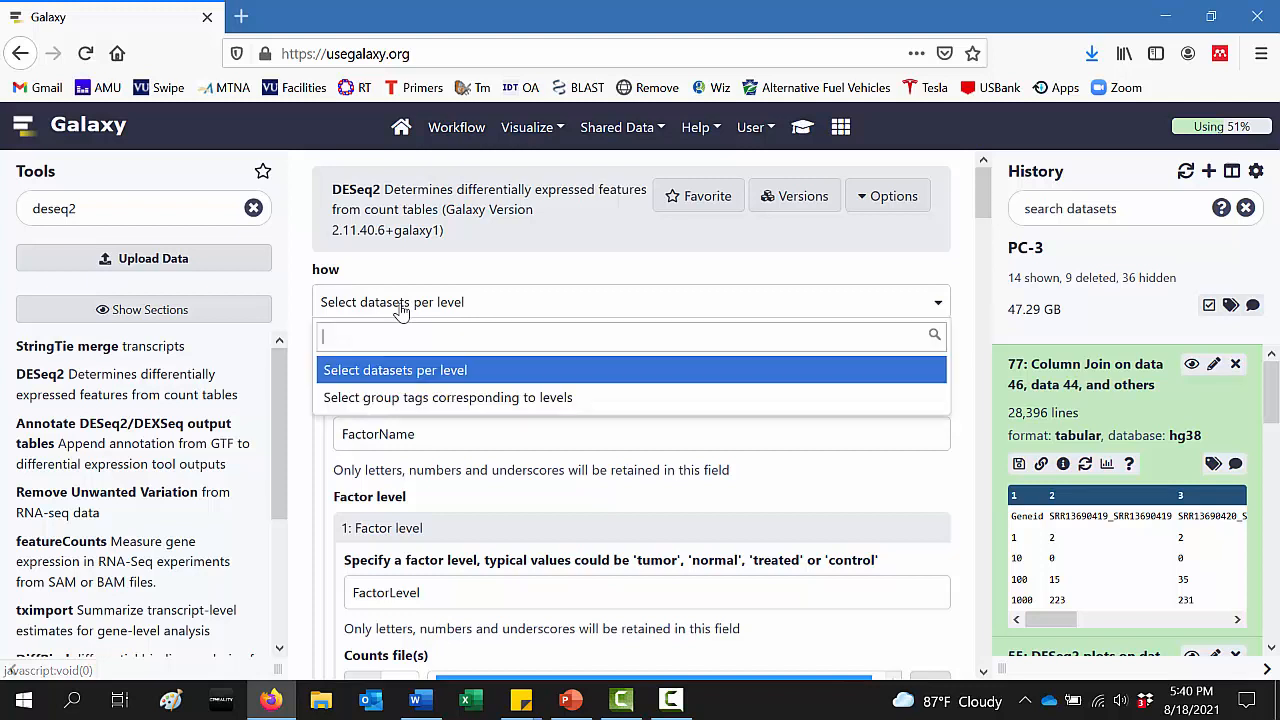
pyautogui.click(400, 312)
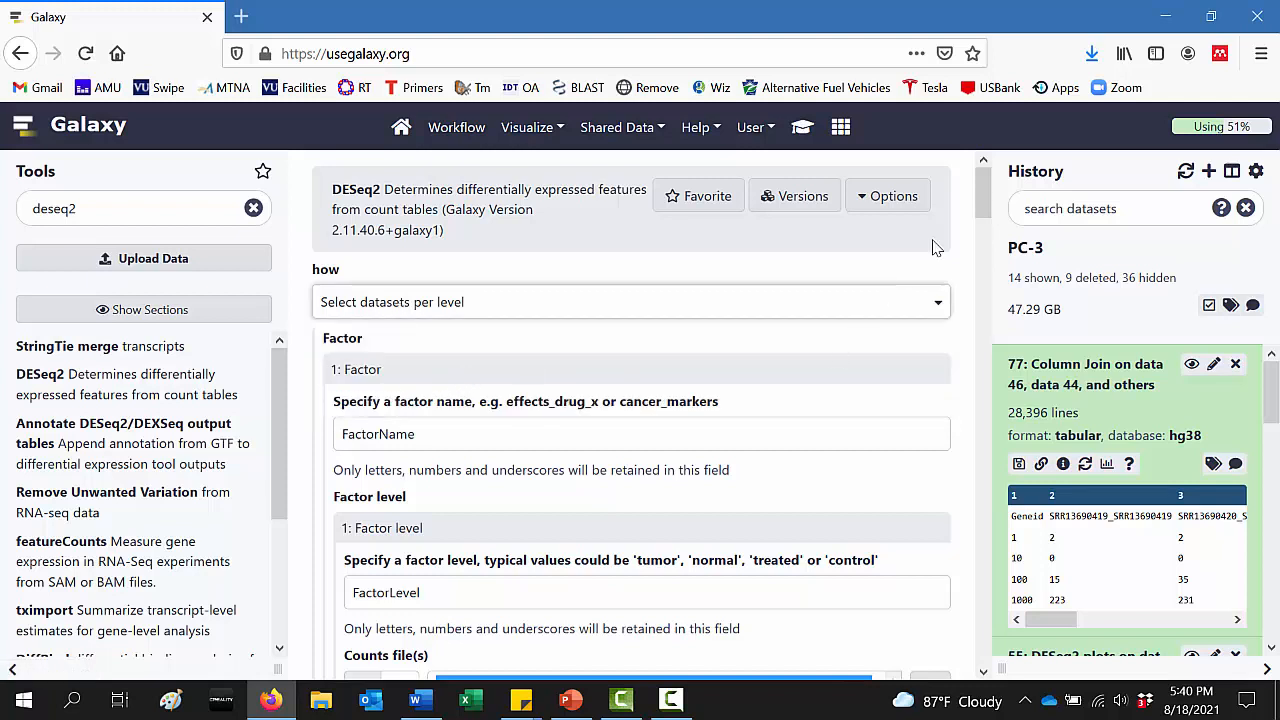
pyautogui.moveTo(985, 205); pyautogui.dragTo(987, 228)
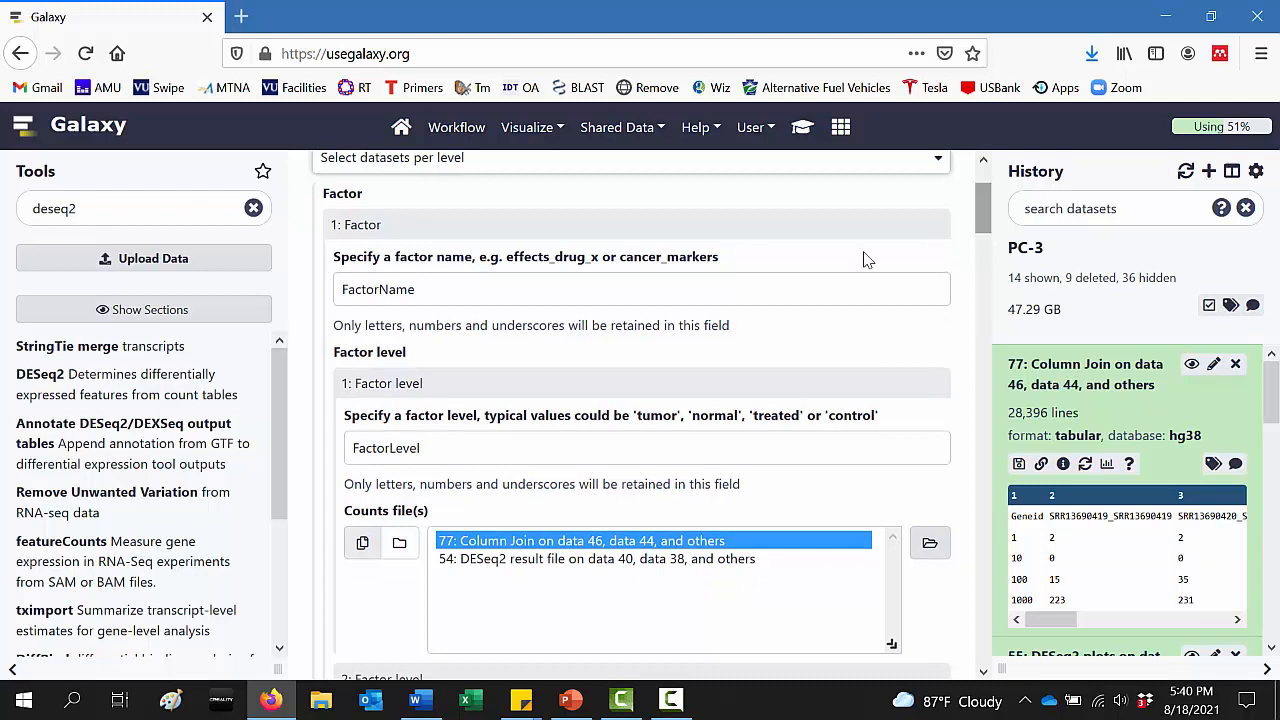
pyautogui.click(366, 289)
pyautogui.doubleClick(366, 289)
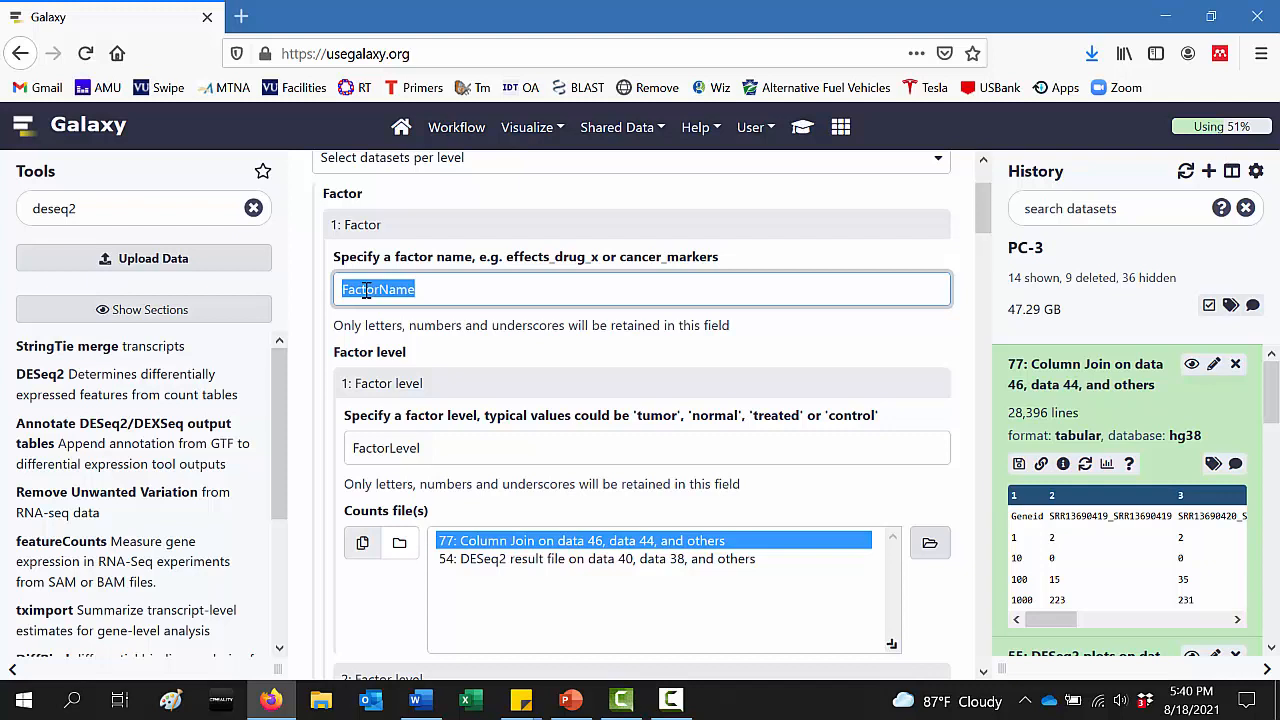
pyautogui.write('Transfection_Effects')
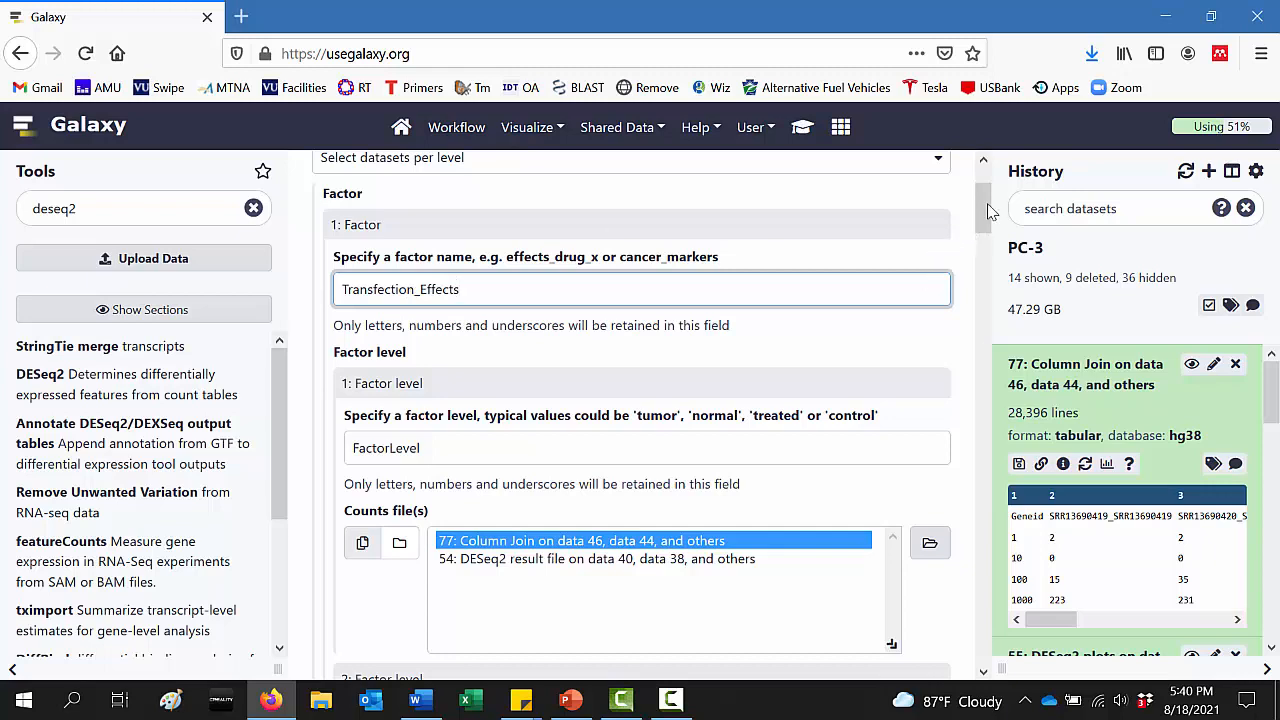
# Name the first factor level Transfected
pyautogui.moveTo(988, 220)
pyautogui.mouseDown()
pyautogui.moveTo(988, 274)
pyautogui.moveTo(986, 225)
pyautogui.mouseUp()
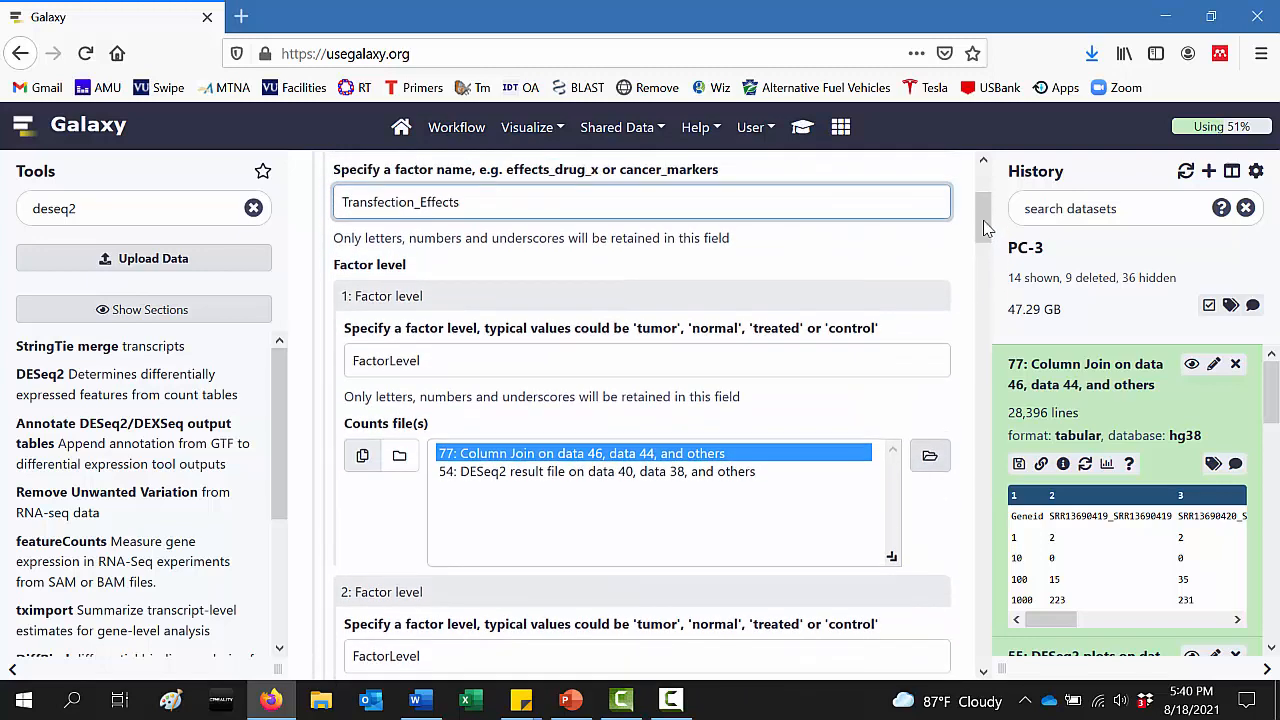
pyautogui.click(423, 367)
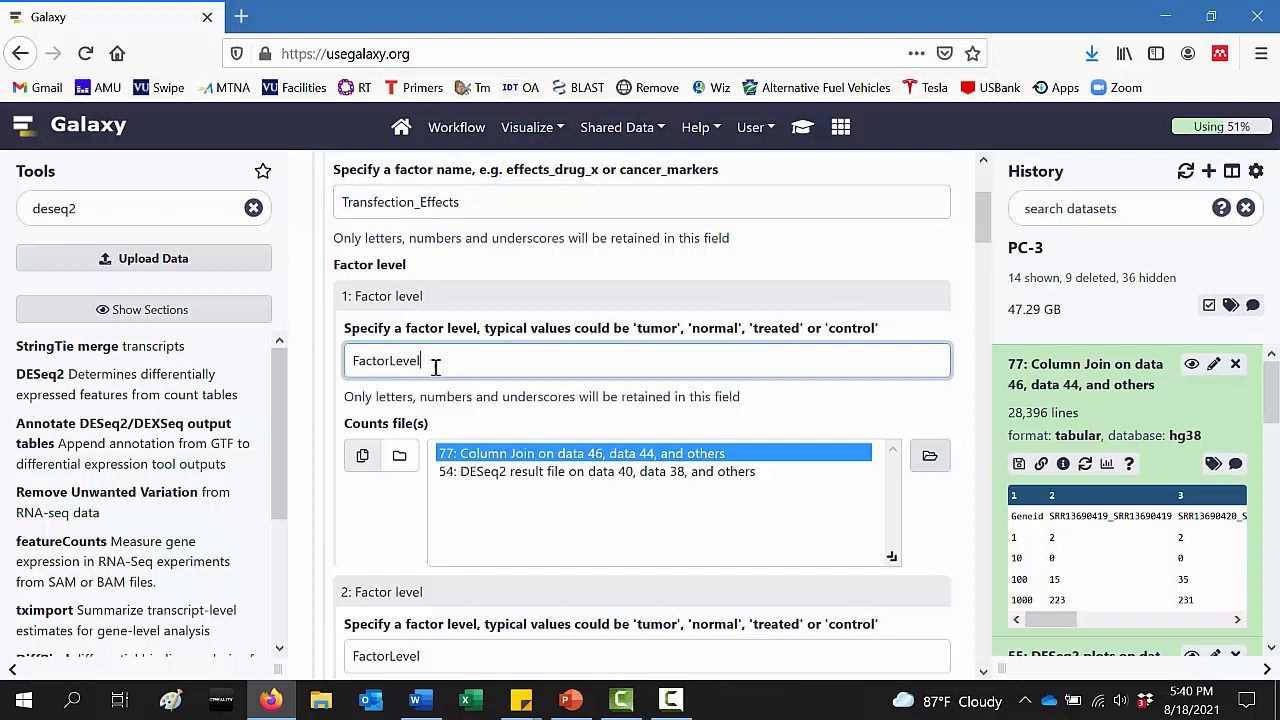
pyautogui.moveTo(450, 367); pyautogui.dragTo(330, 375)
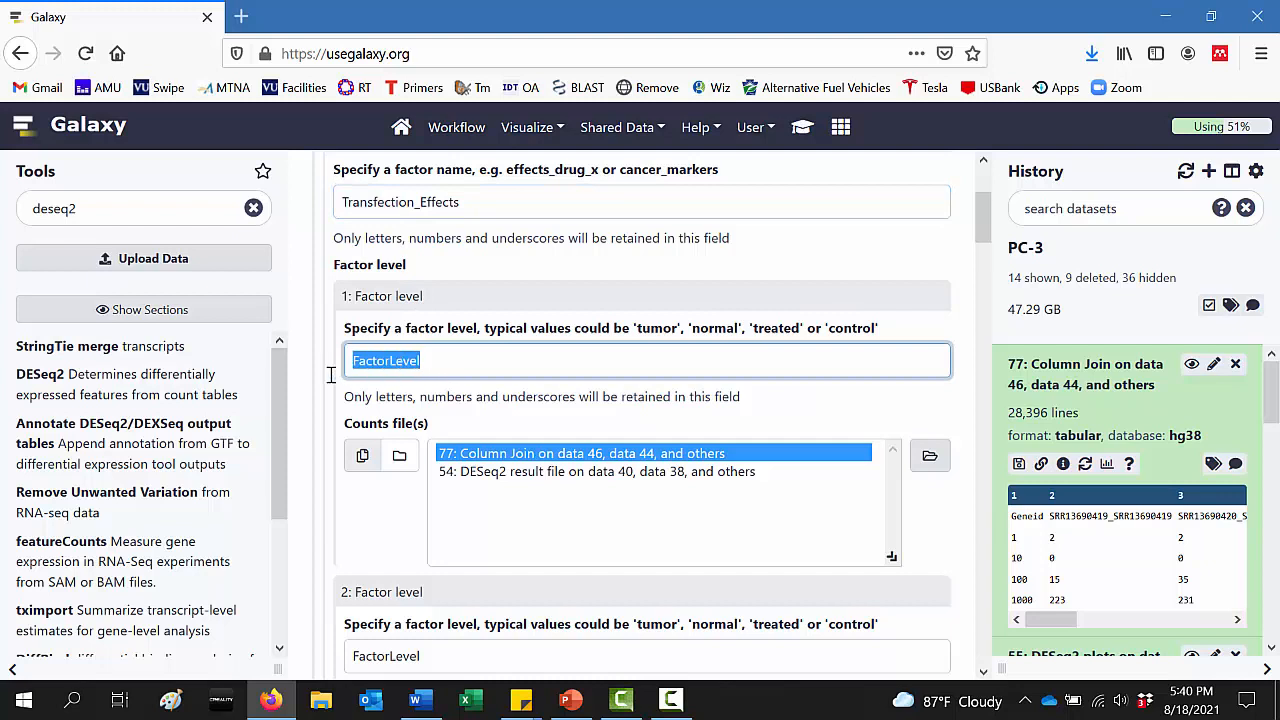
pyautogui.write('Transfected')
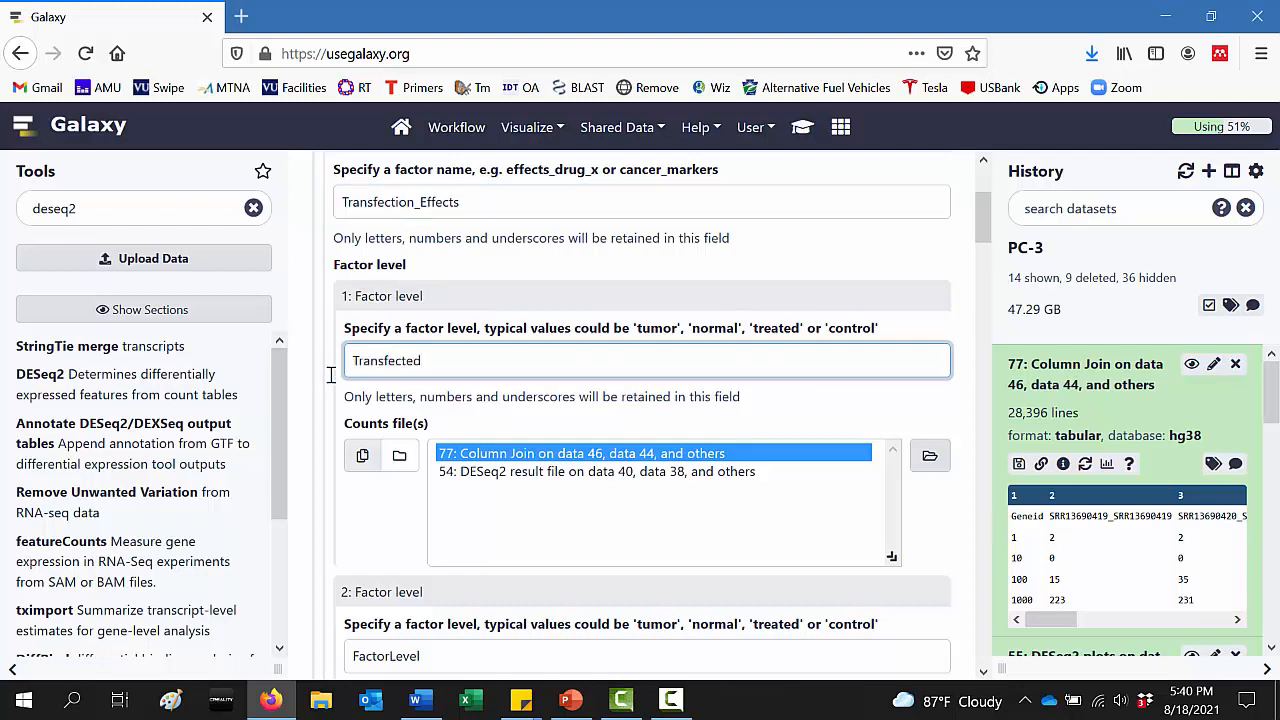
pyautogui.click(363, 460)
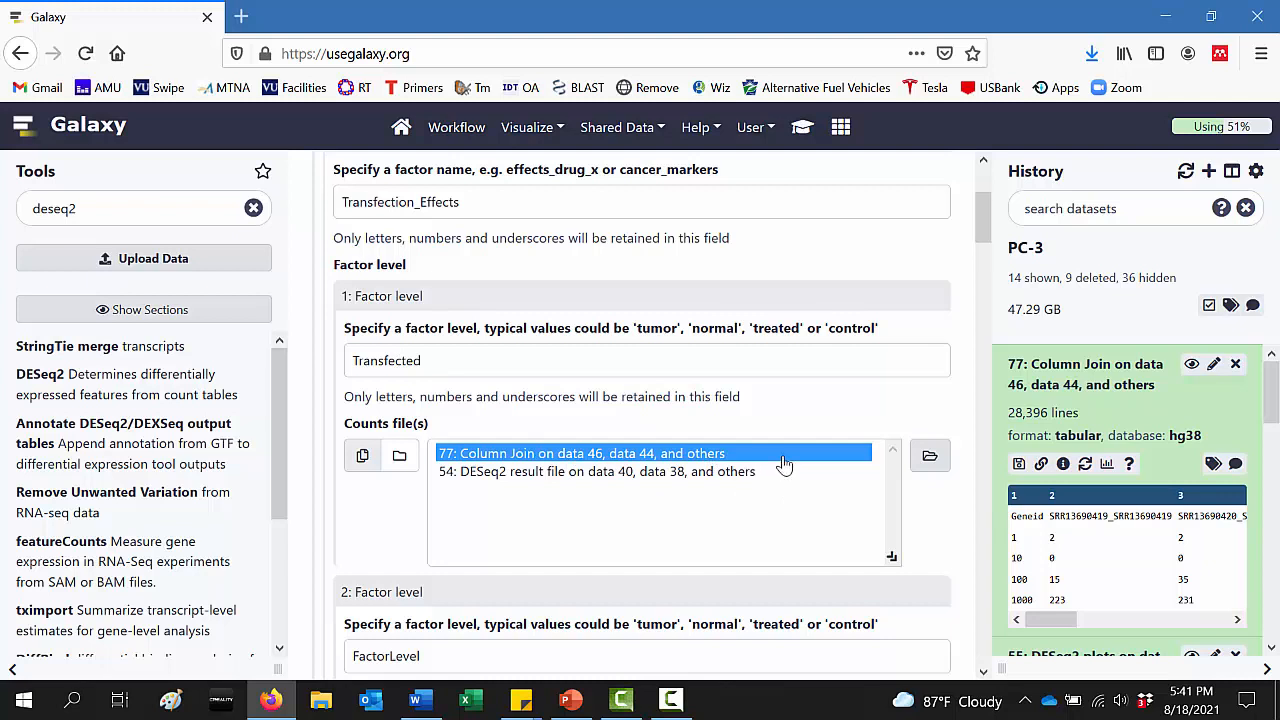
# Delete the Column Join dataset 77 and the DESeq2 datasets 54, 55 and 51 from the PC-3 history
pyautogui.click(1237, 366)
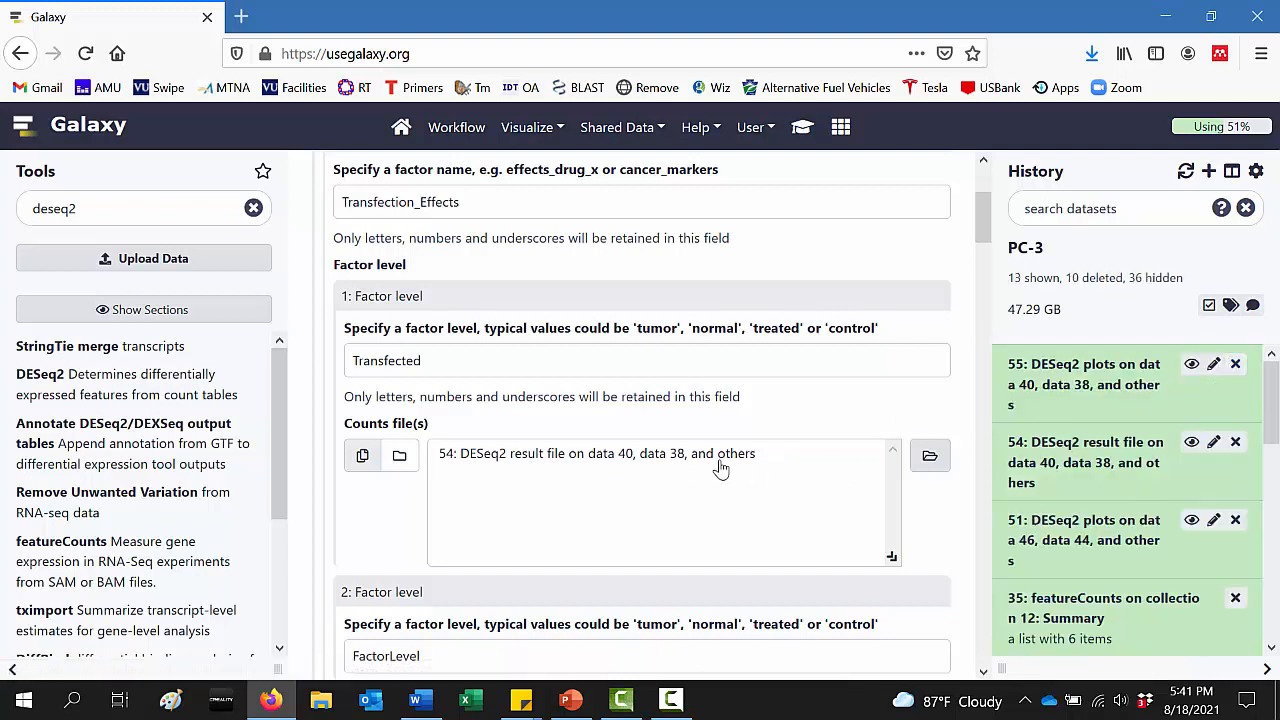
pyautogui.click(1237, 445)
pyautogui.click(1235, 366)
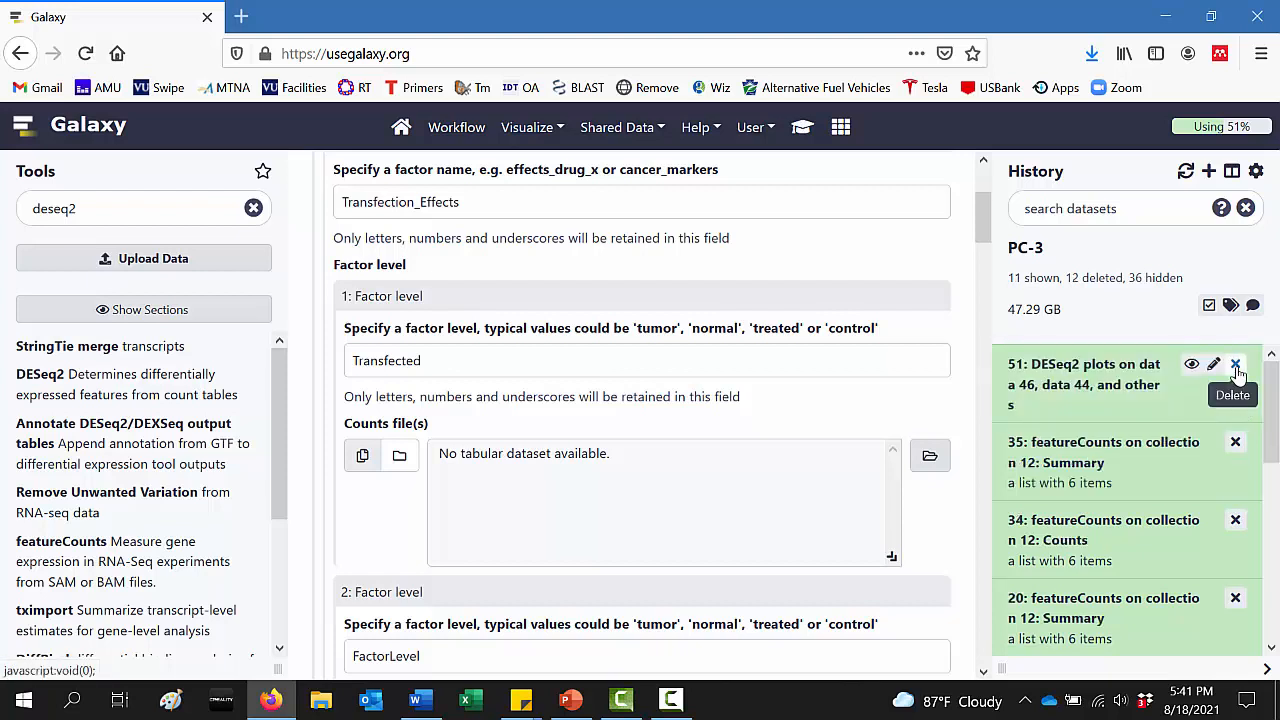
pyautogui.click(1236, 366)
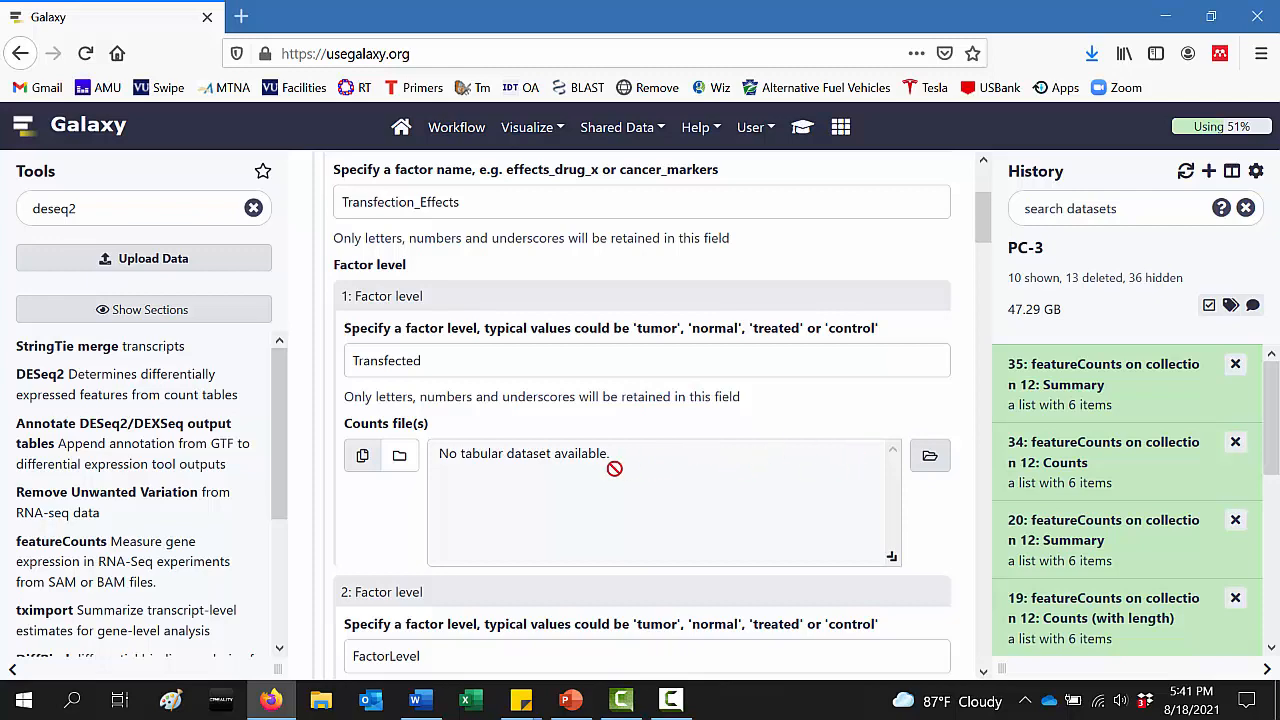
# Browse the datasets offered as counts files for the Transfected level, closing the browser without choosing any
pyautogui.click(929, 460)
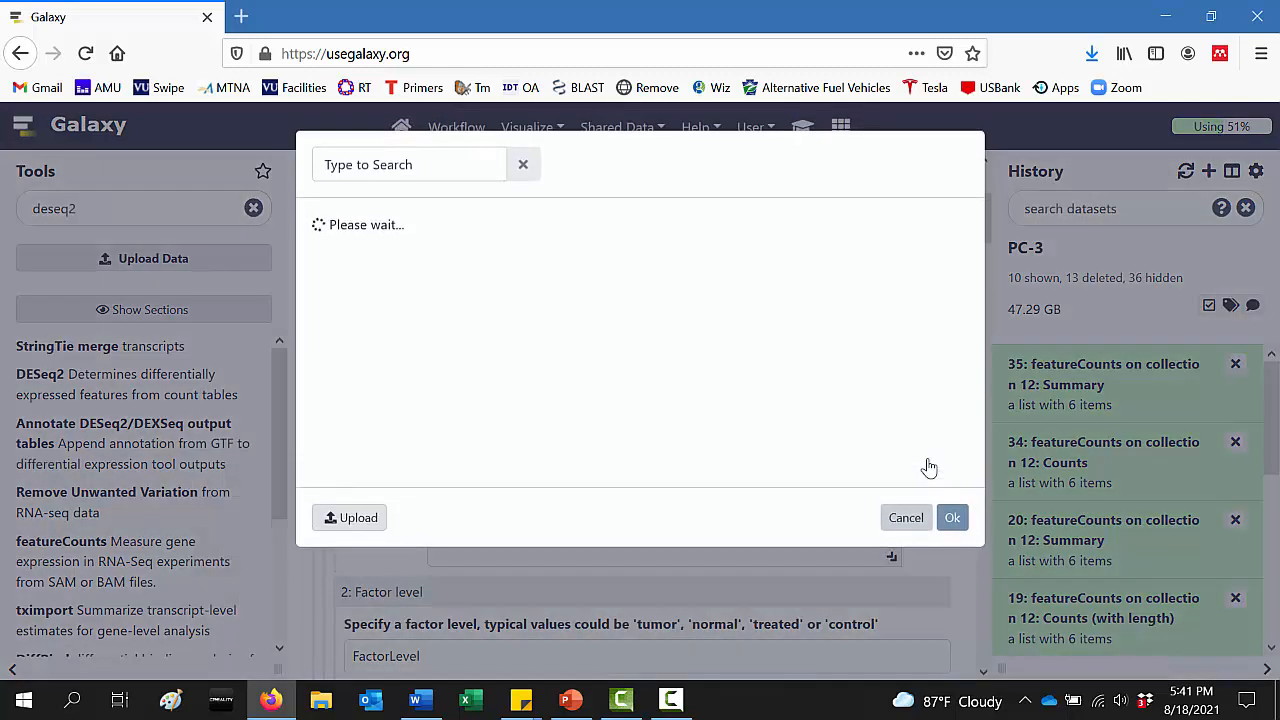
pyautogui.moveTo(983, 238); pyautogui.dragTo(975, 358)
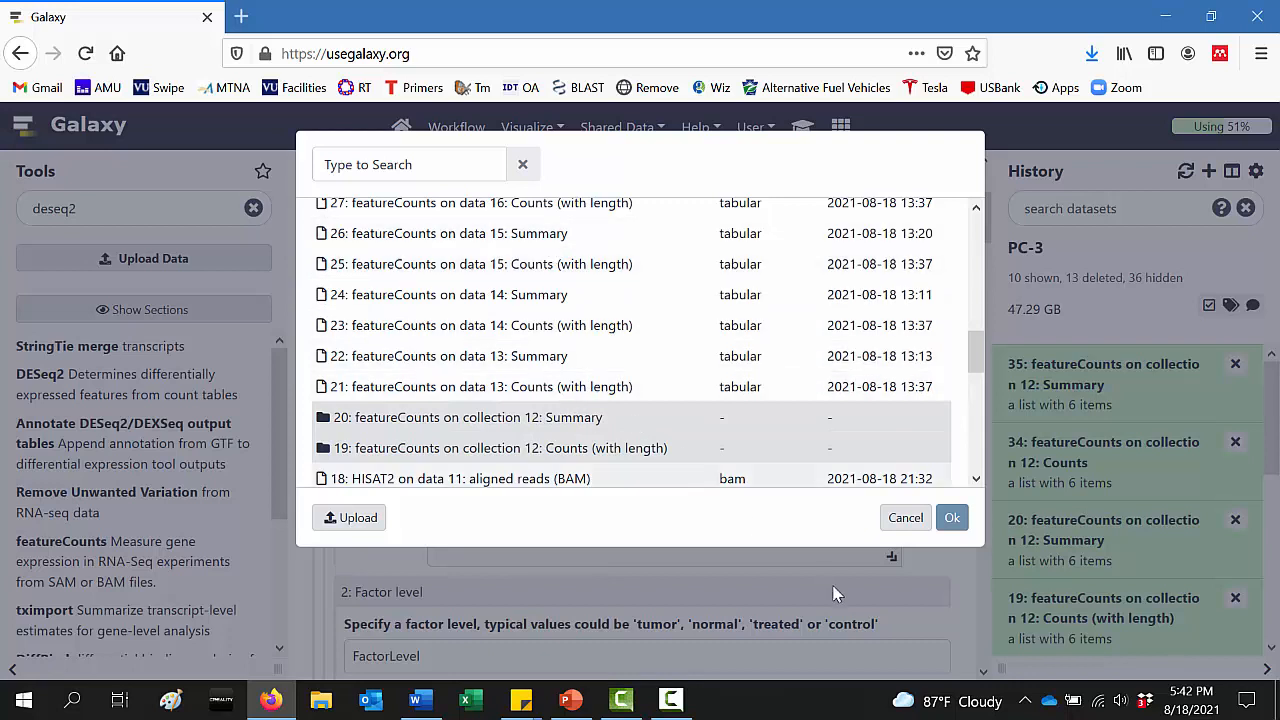
pyautogui.click(905, 518)
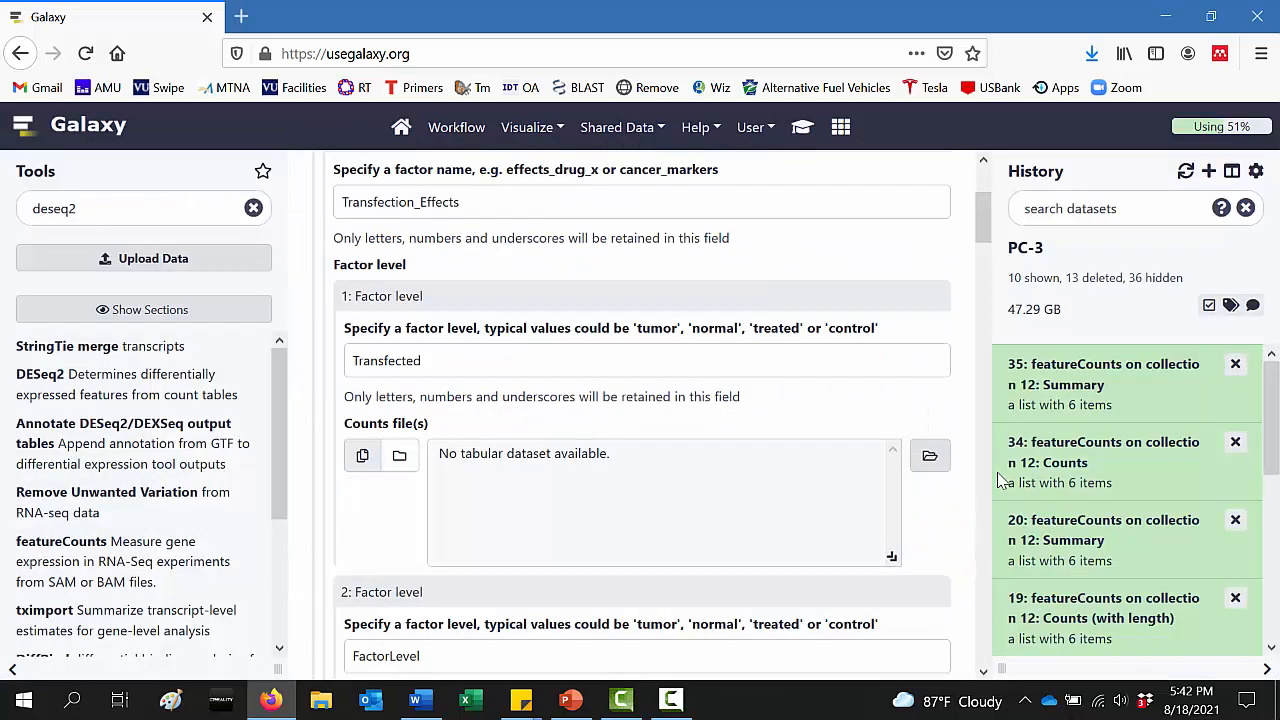
# Check the dataset name of SRR13690419 in the featureCounts on collection 12: Counts list and return to the PC-3 history
pyautogui.click(1098, 453)
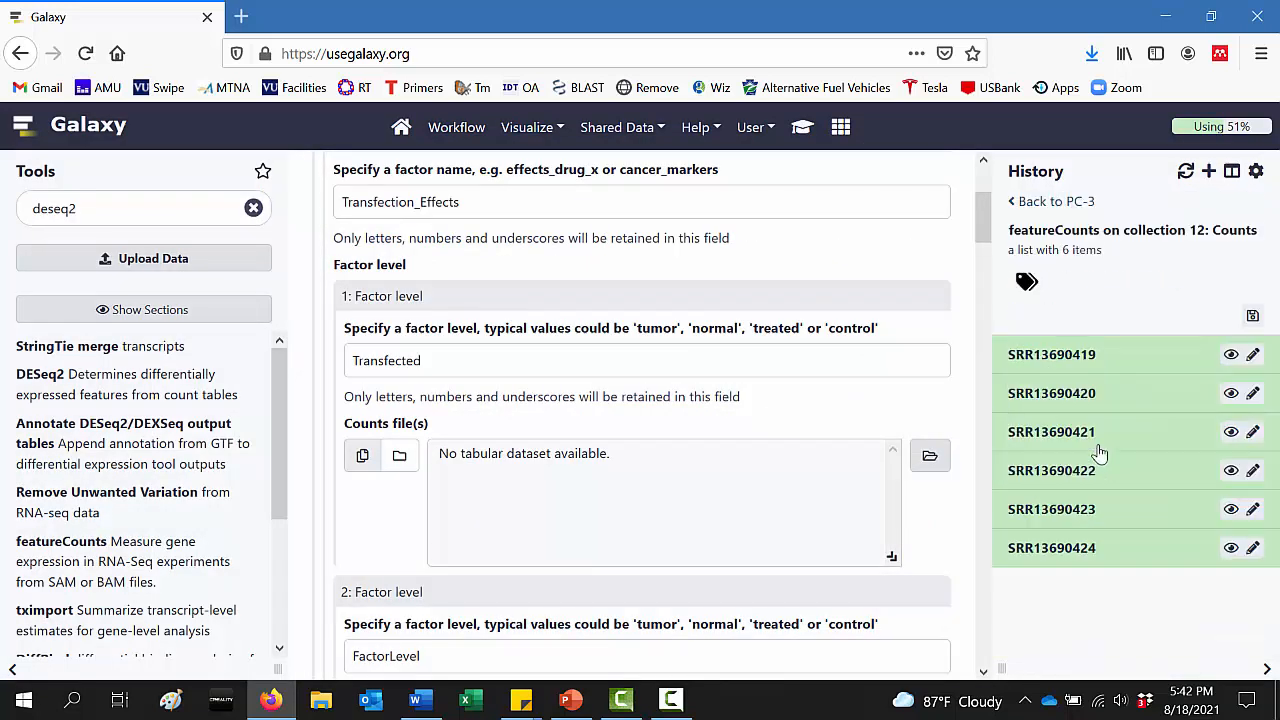
pyautogui.click(1254, 358)
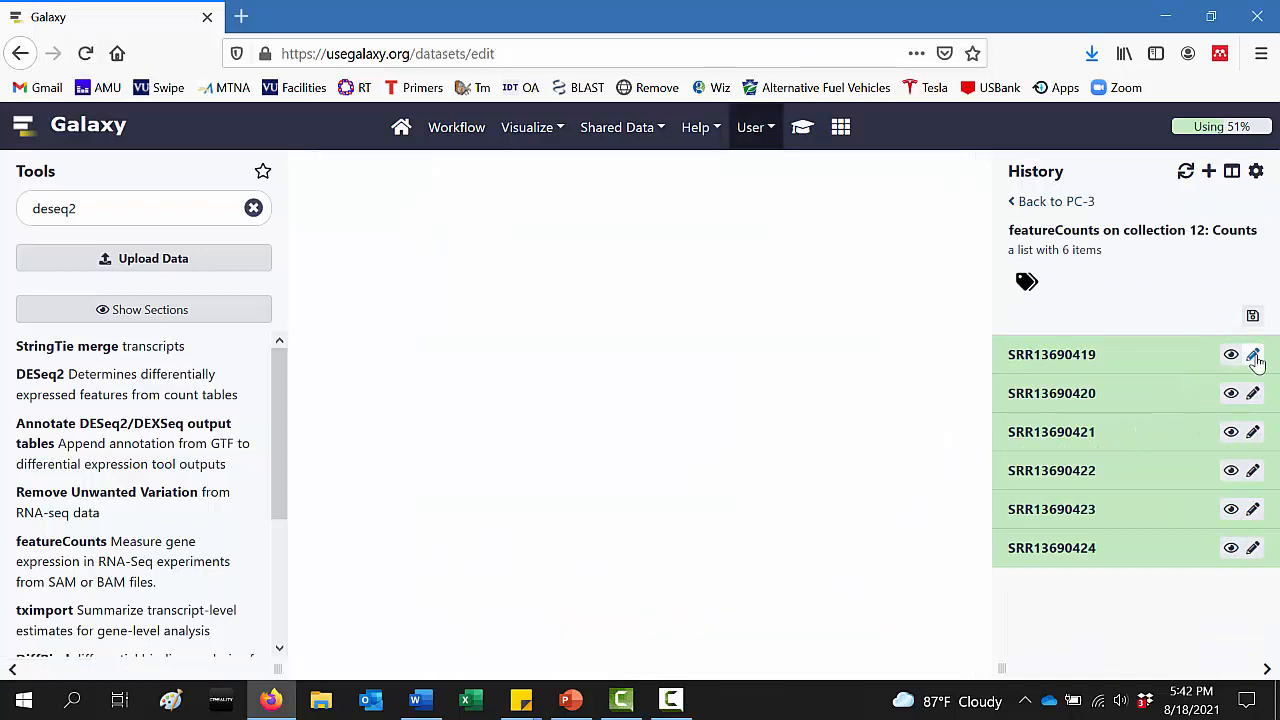
pyautogui.moveTo(546, 366); pyautogui.dragTo(280, 376)
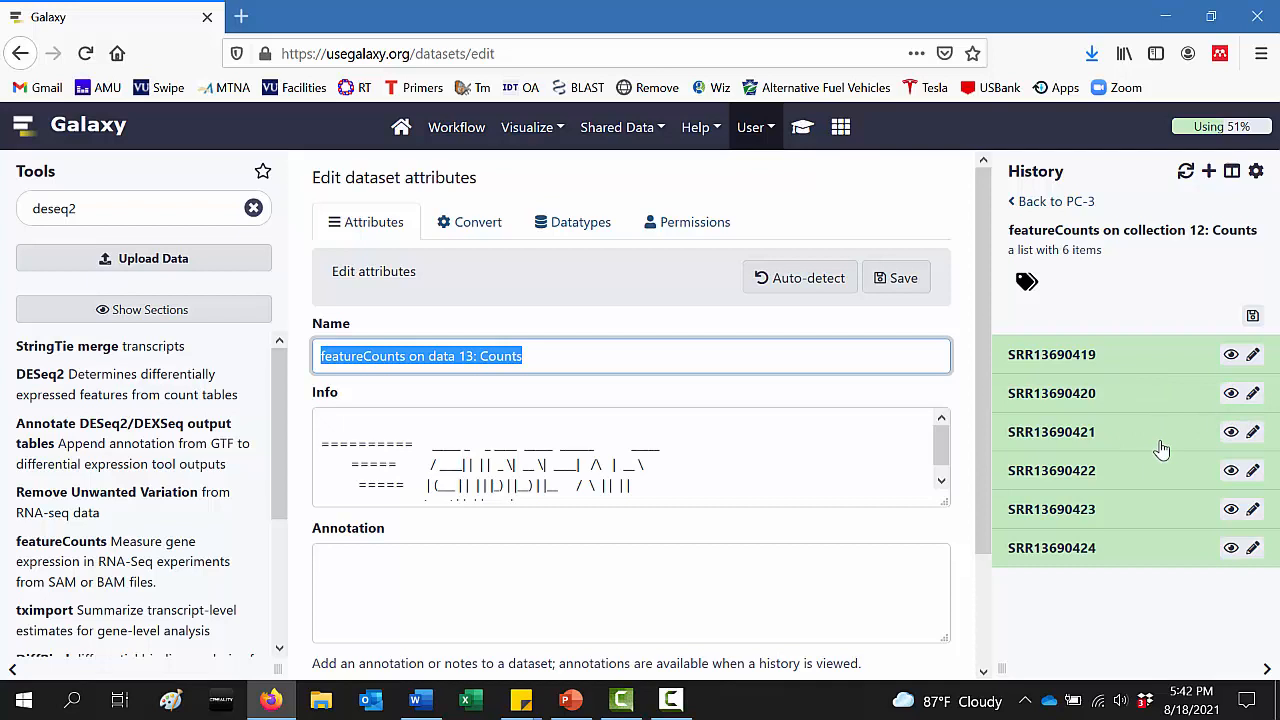
pyautogui.click(1066, 201)
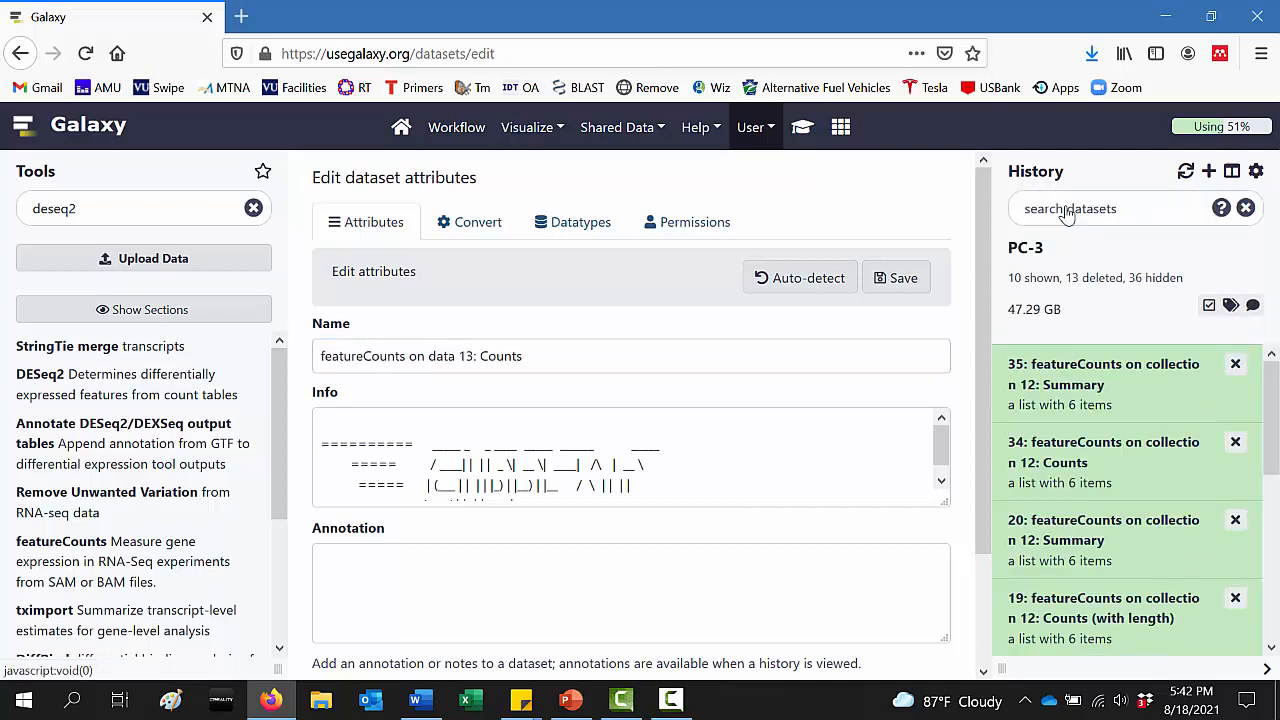
# In a fresh DESeq2 tool form, name the factor Transfection_Effects and its first factor level Transfected
pyautogui.click(102, 208)
pyautogui.click(88, 395)
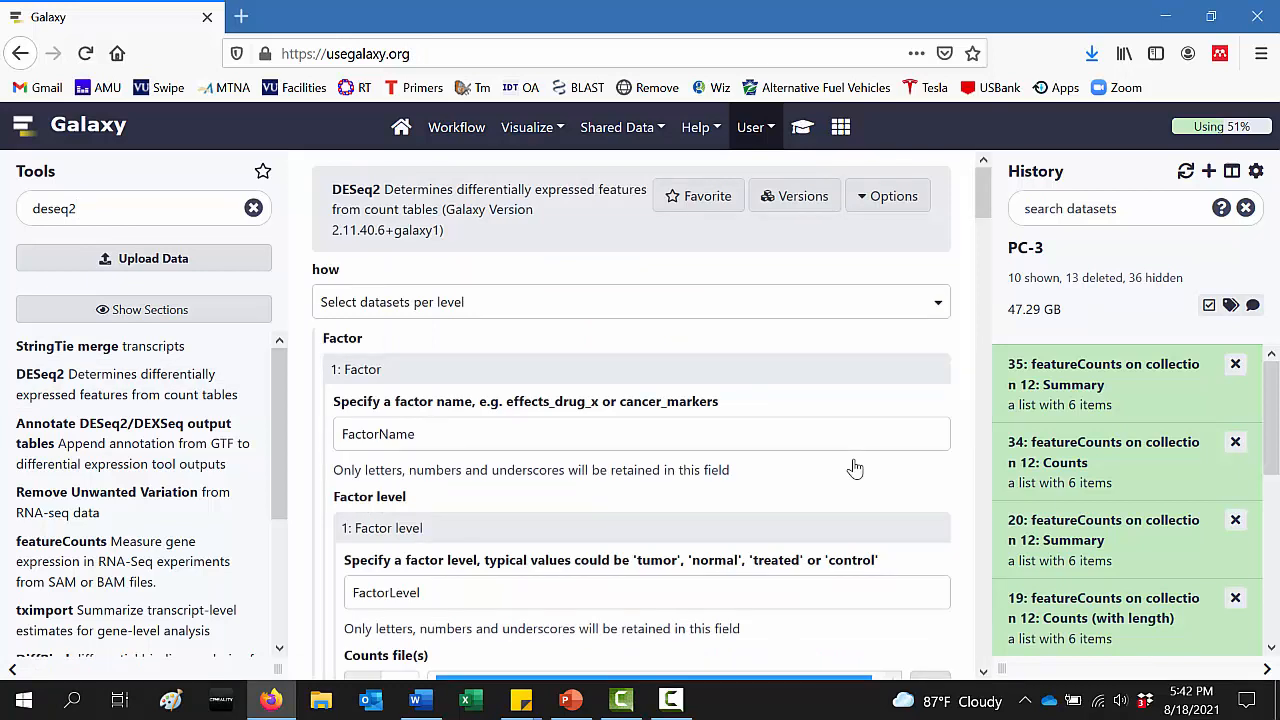
pyautogui.moveTo(987, 207); pyautogui.dragTo(988, 225)
pyautogui.doubleClick(420, 245)
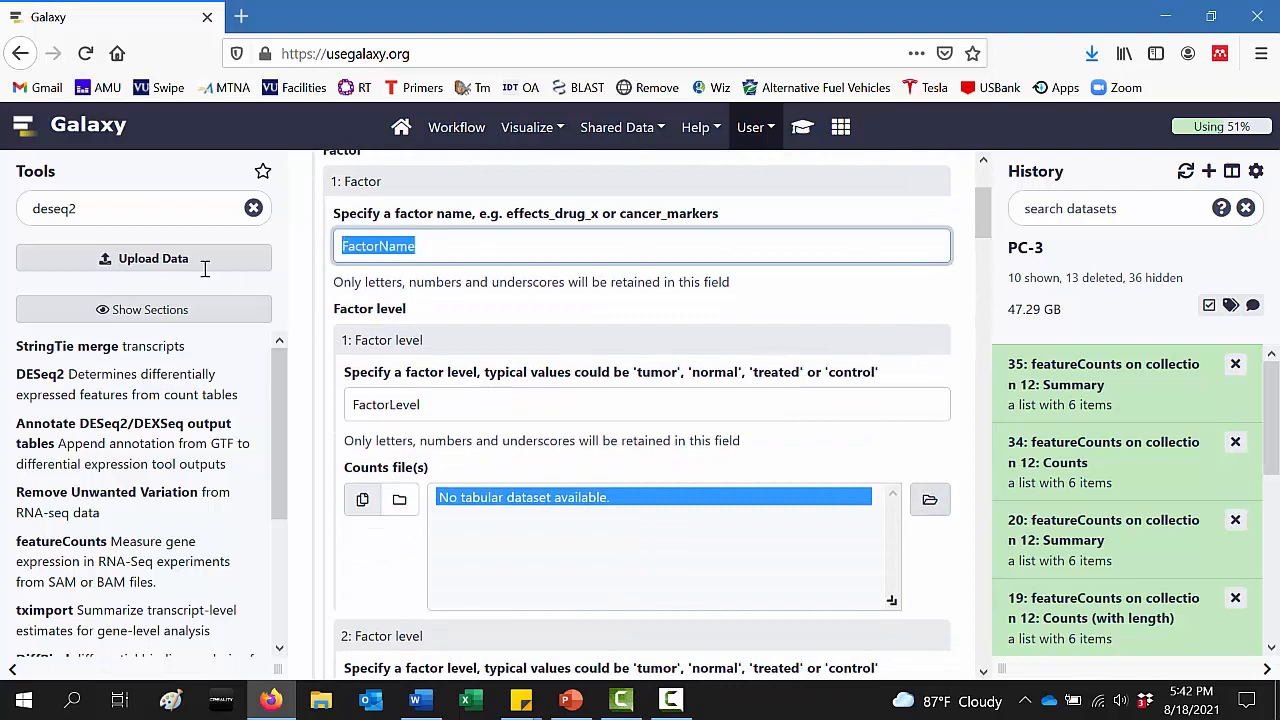
pyautogui.write('Transfection_Effects')
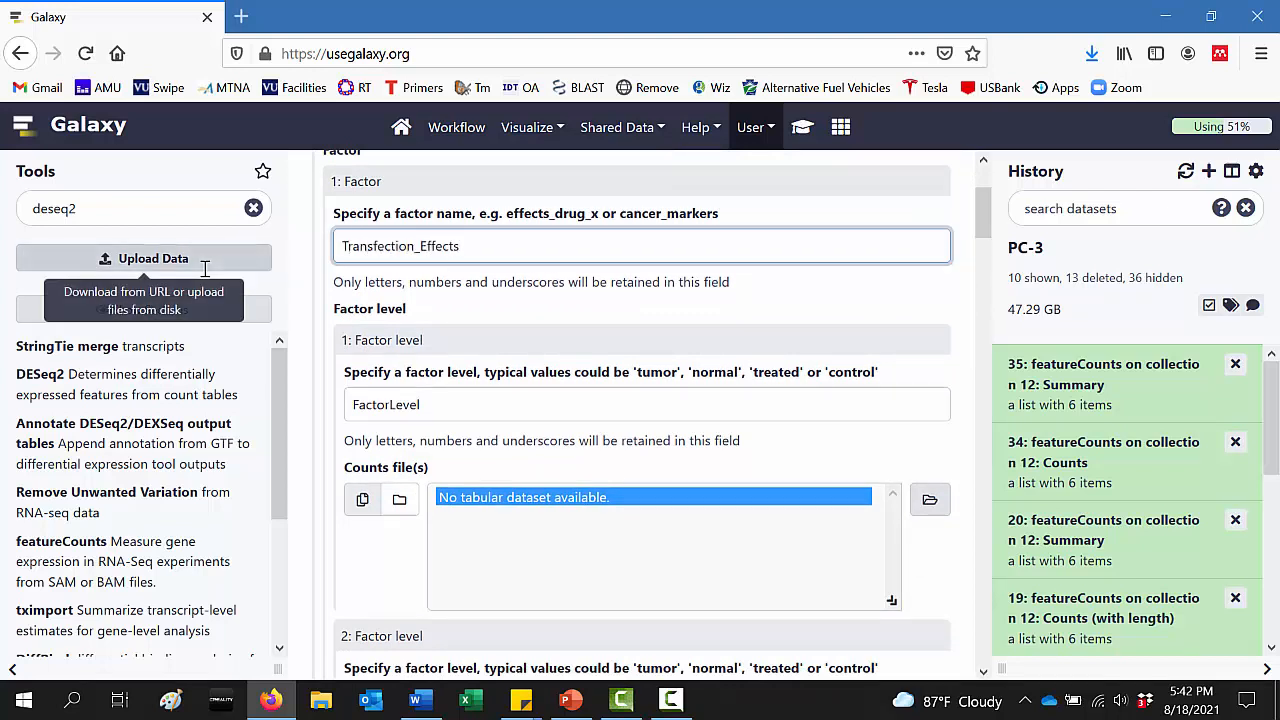
pyautogui.doubleClick(432, 404)
pyautogui.write('Transfected')
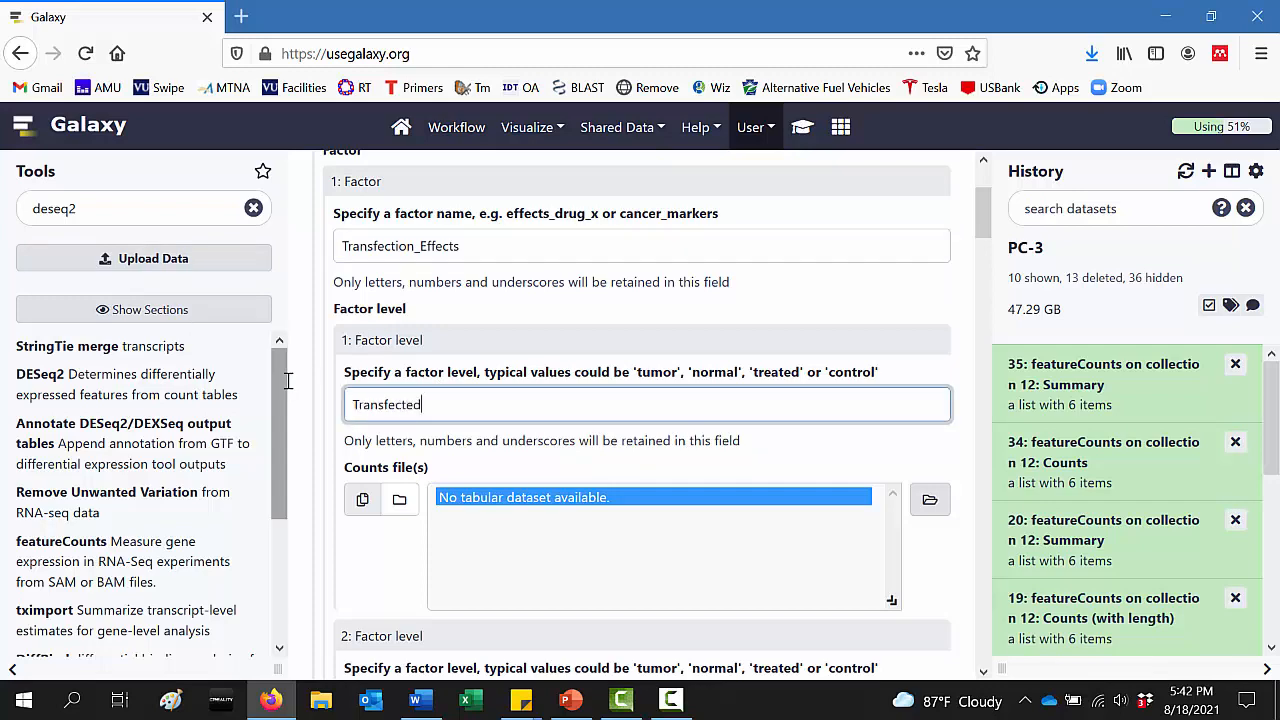
# Choose datasets 42, 44 and 46, the featureCounts Counts on data 16, 17 and 18, as counts files for the Transfected level
pyautogui.click(929, 500)
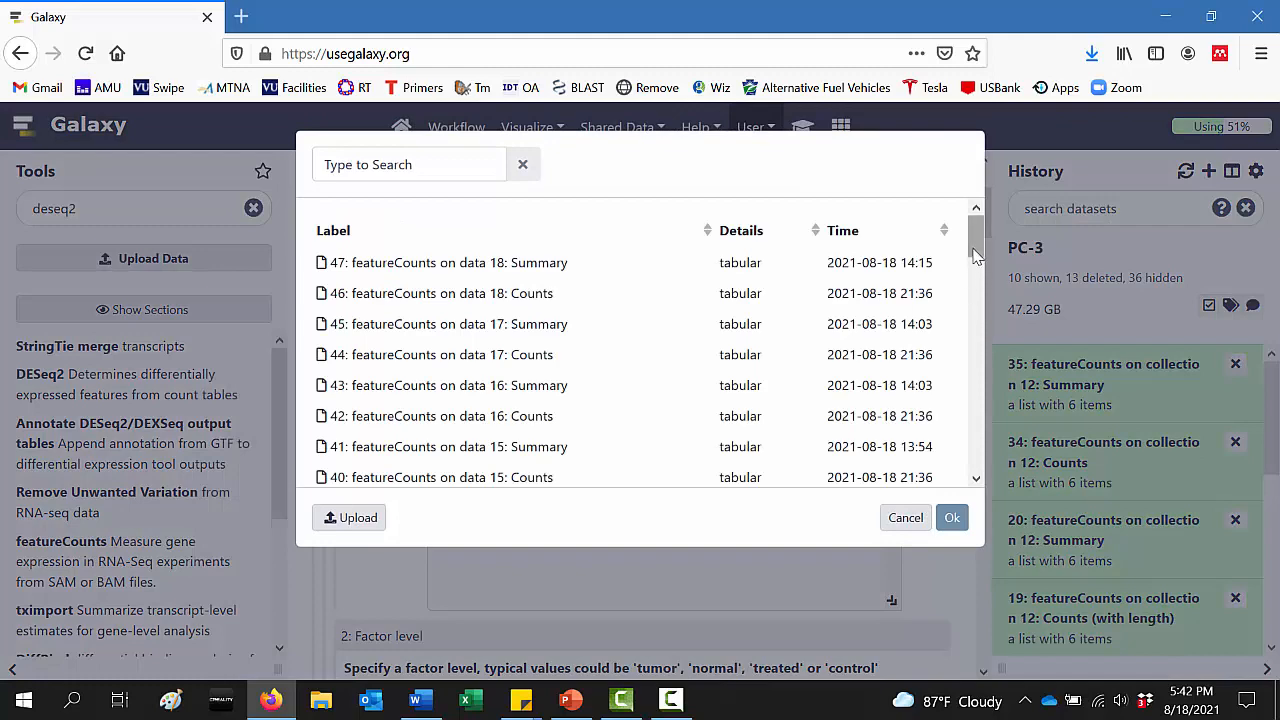
pyautogui.scroll(-1, 975, 255)
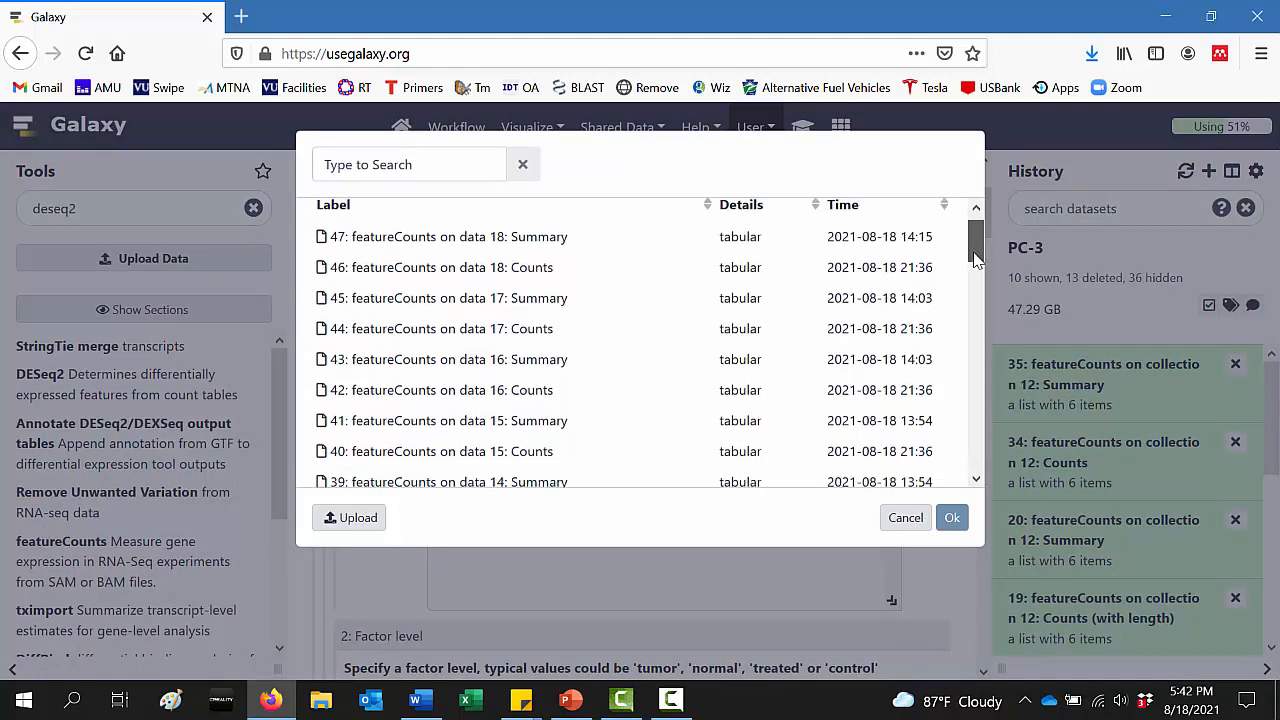
pyautogui.moveTo(975, 255); pyautogui.dragTo(975, 288)
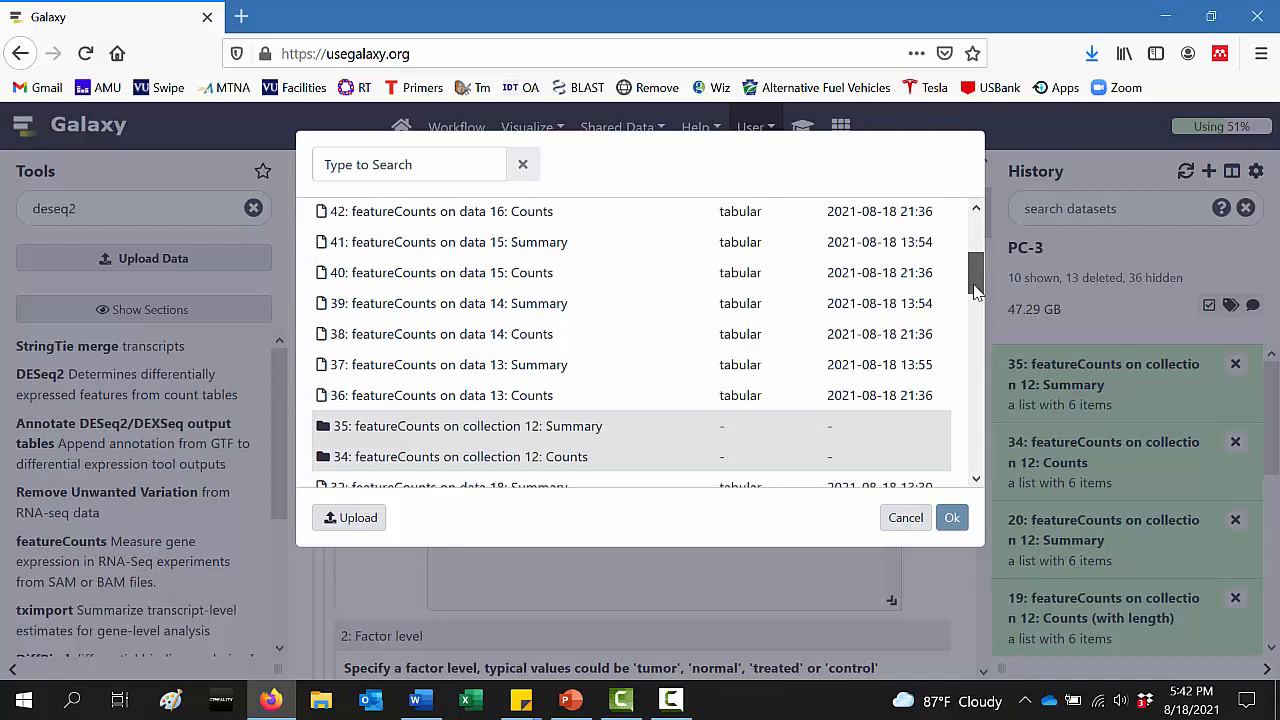
pyautogui.moveTo(975, 288); pyautogui.dragTo(977, 290)
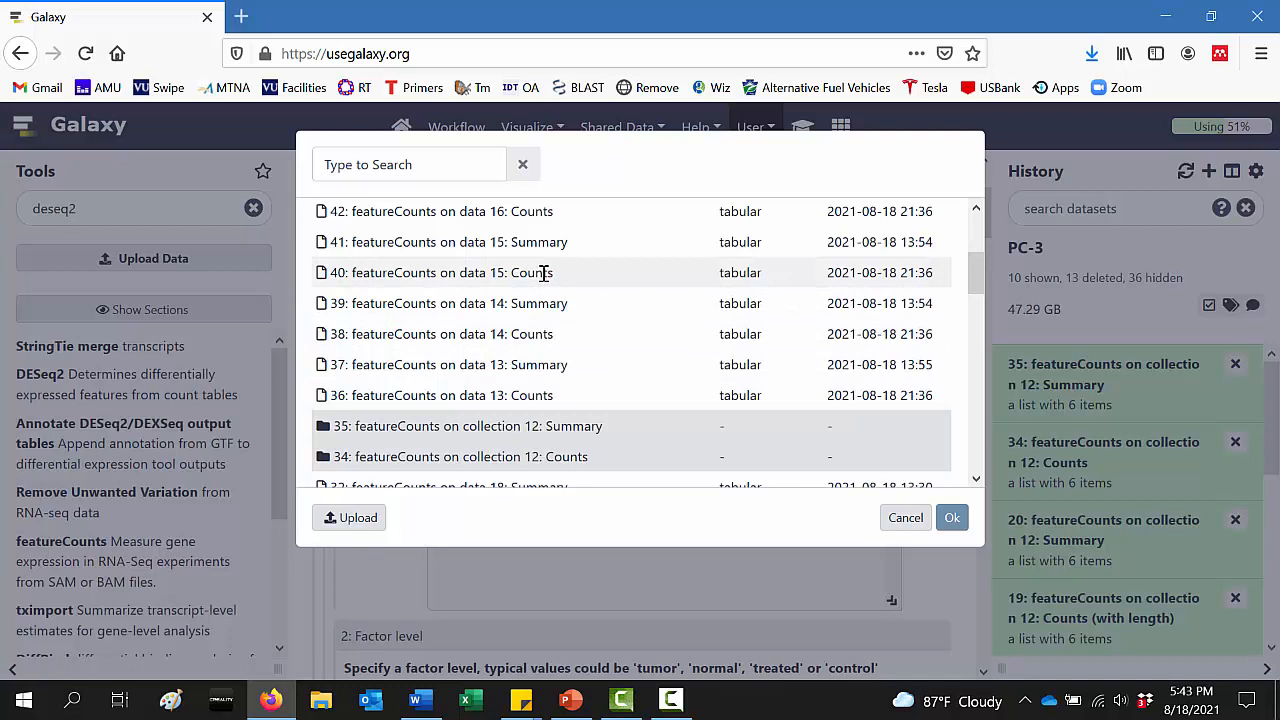
pyautogui.scroll(2, 975, 271)
pyautogui.scroll(3, 975, 265)
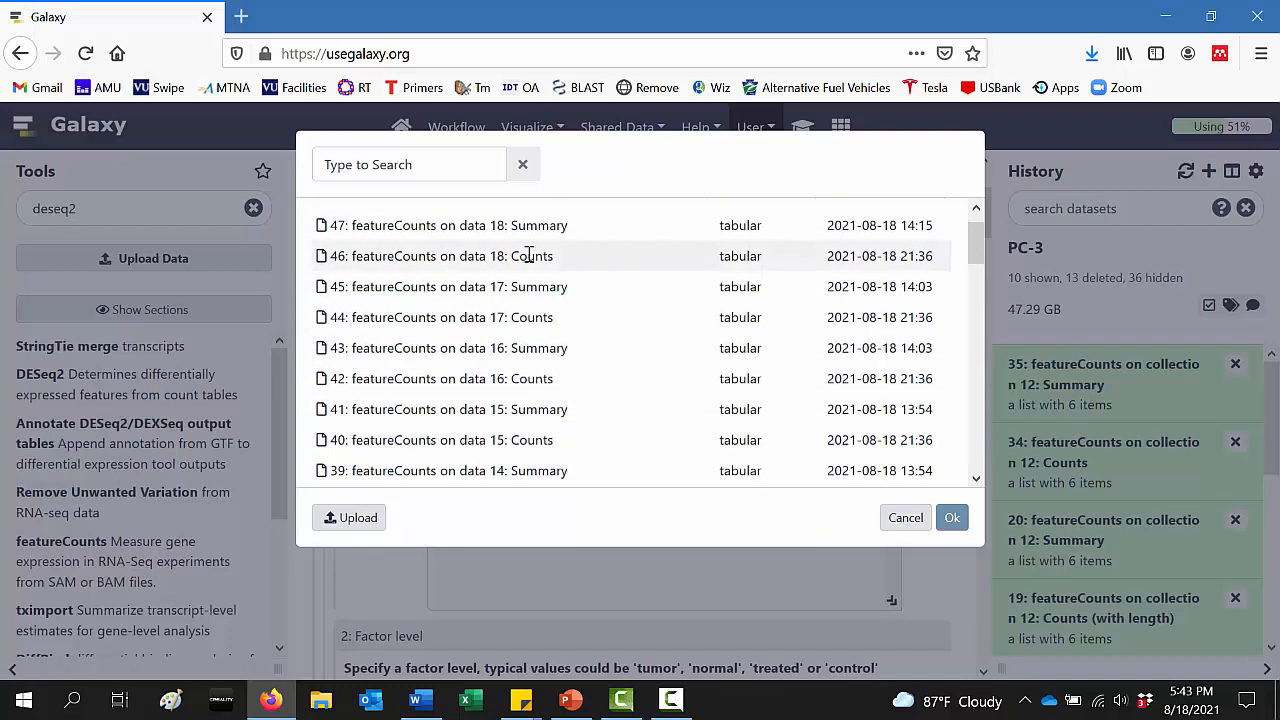
pyautogui.click(535, 379)
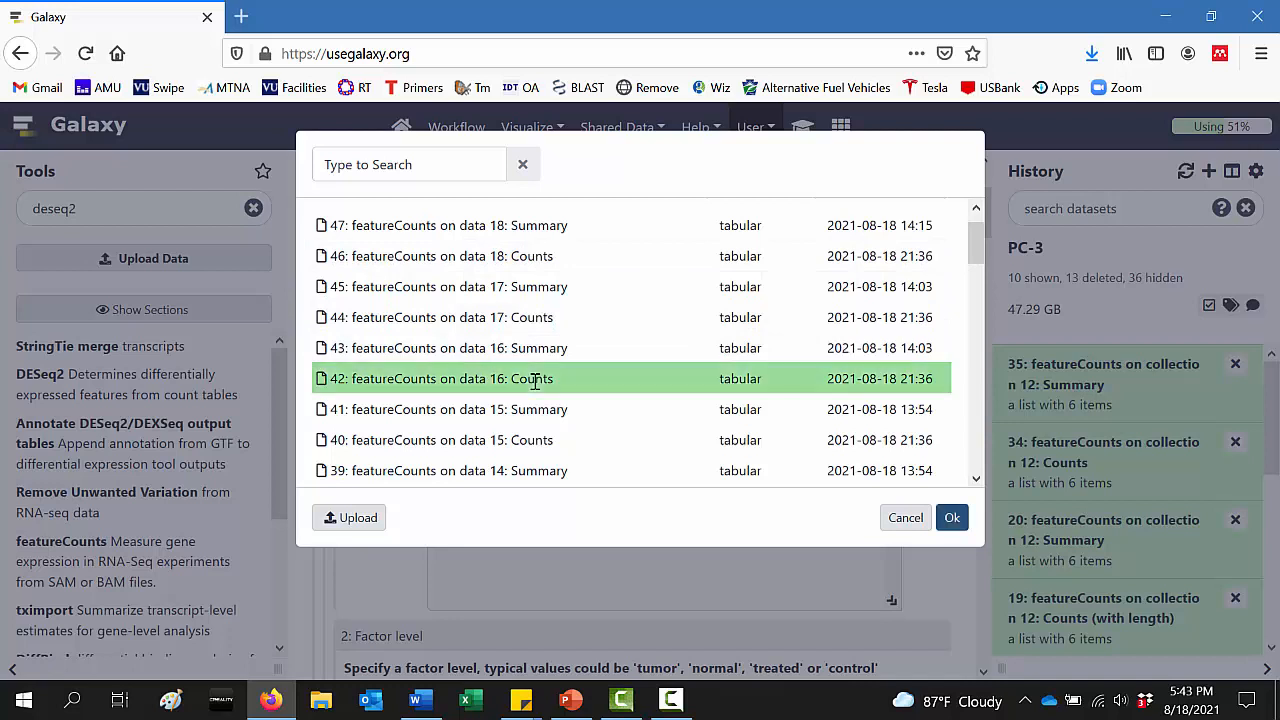
pyautogui.click(530, 317)
pyautogui.click(541, 256)
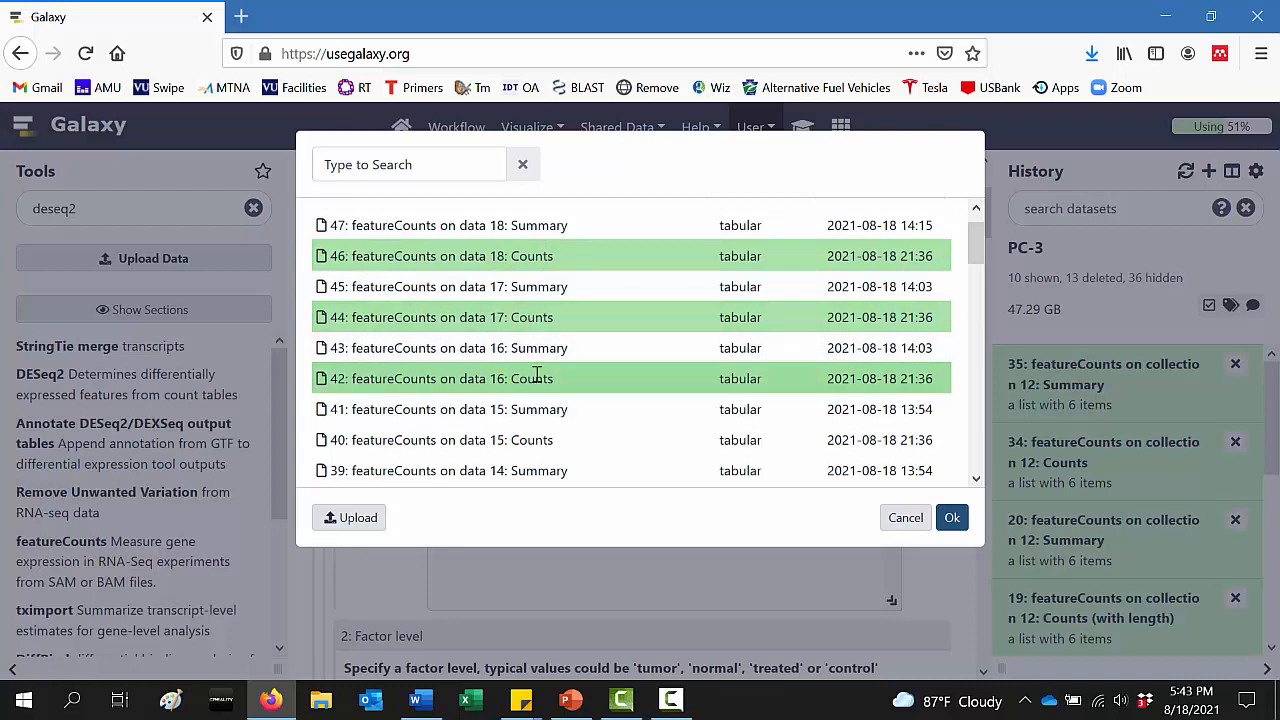
pyautogui.click(951, 518)
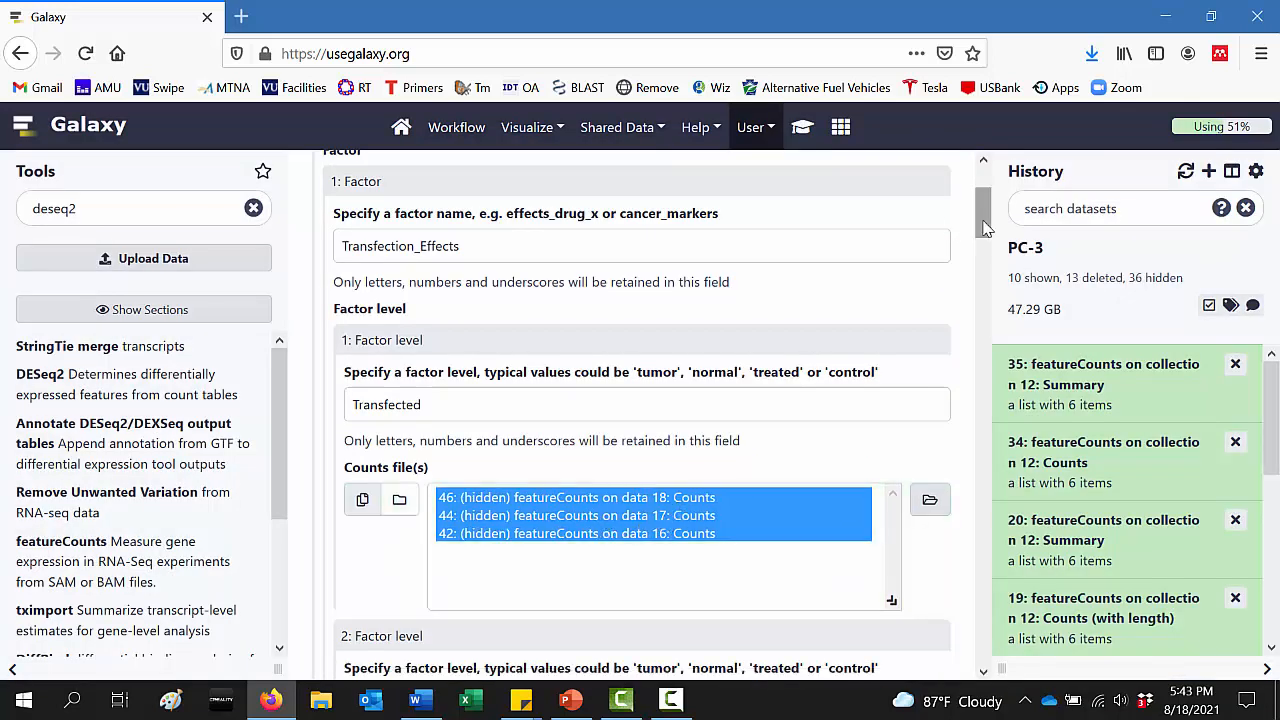
# Name the second factor level Controls
pyautogui.scroll(-1, 985, 230)
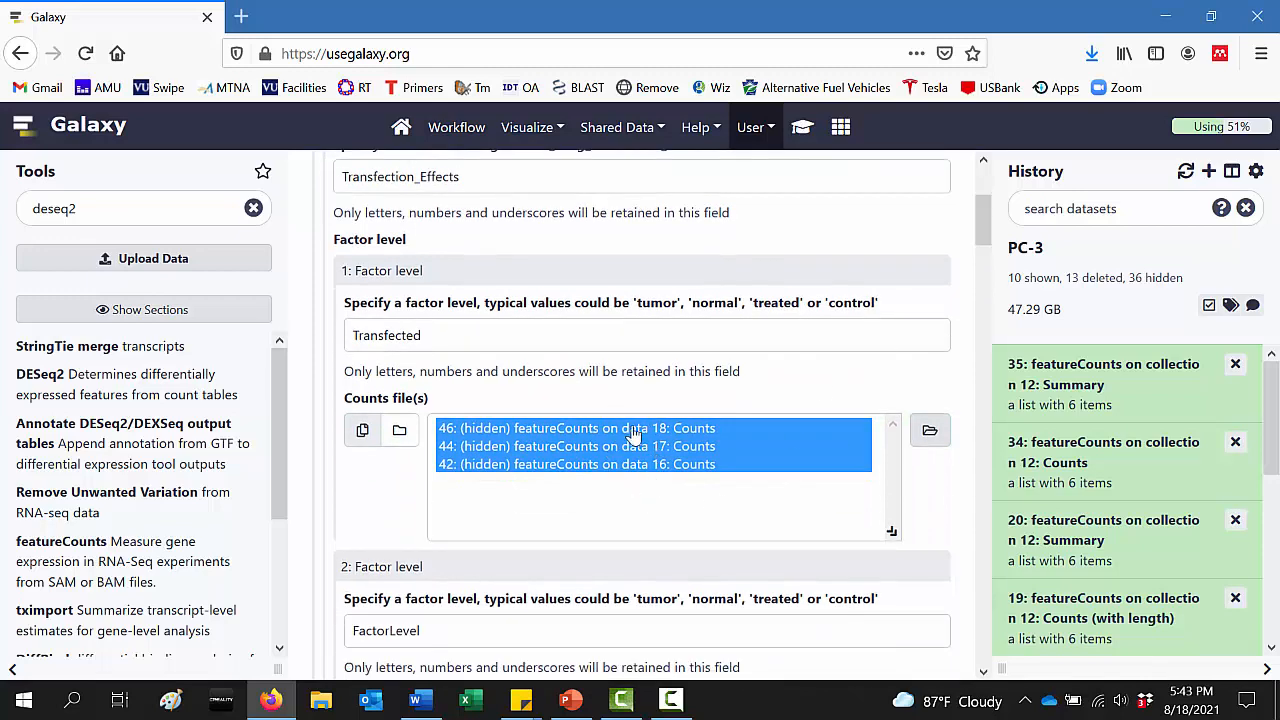
pyautogui.moveTo(983, 222); pyautogui.dragTo(980, 260)
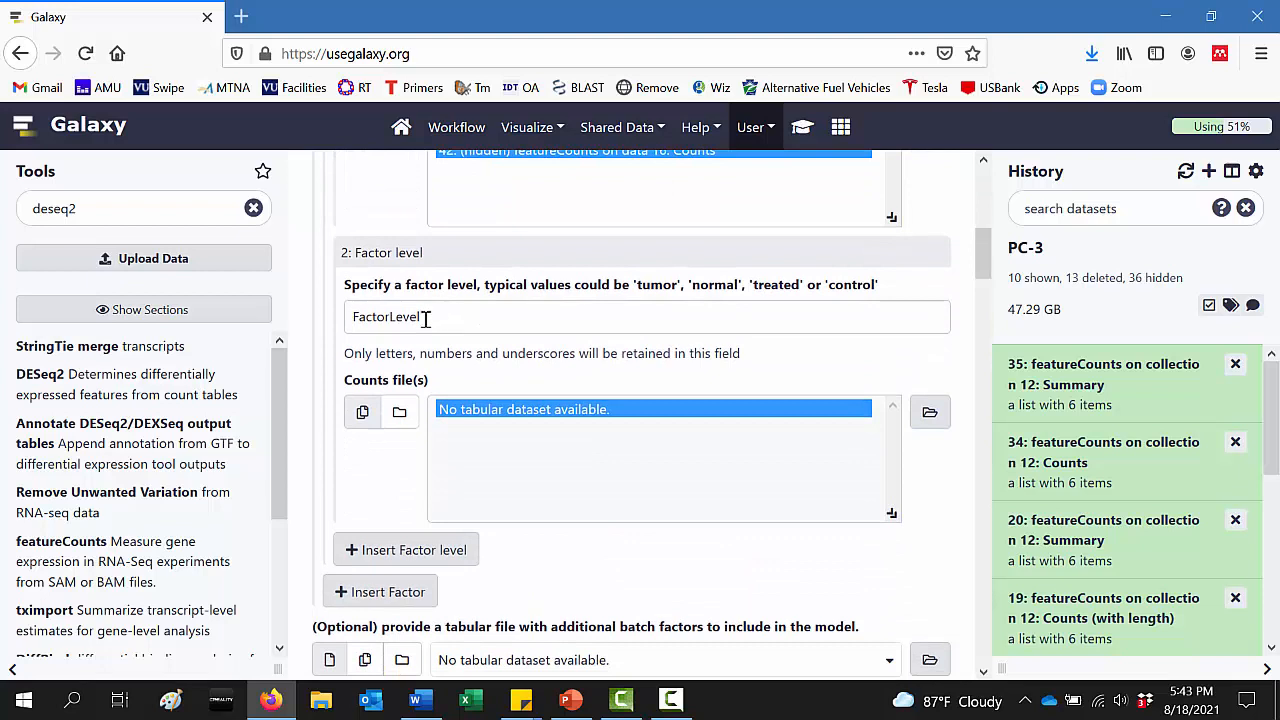
pyautogui.moveTo(425, 318); pyautogui.dragTo(347, 322)
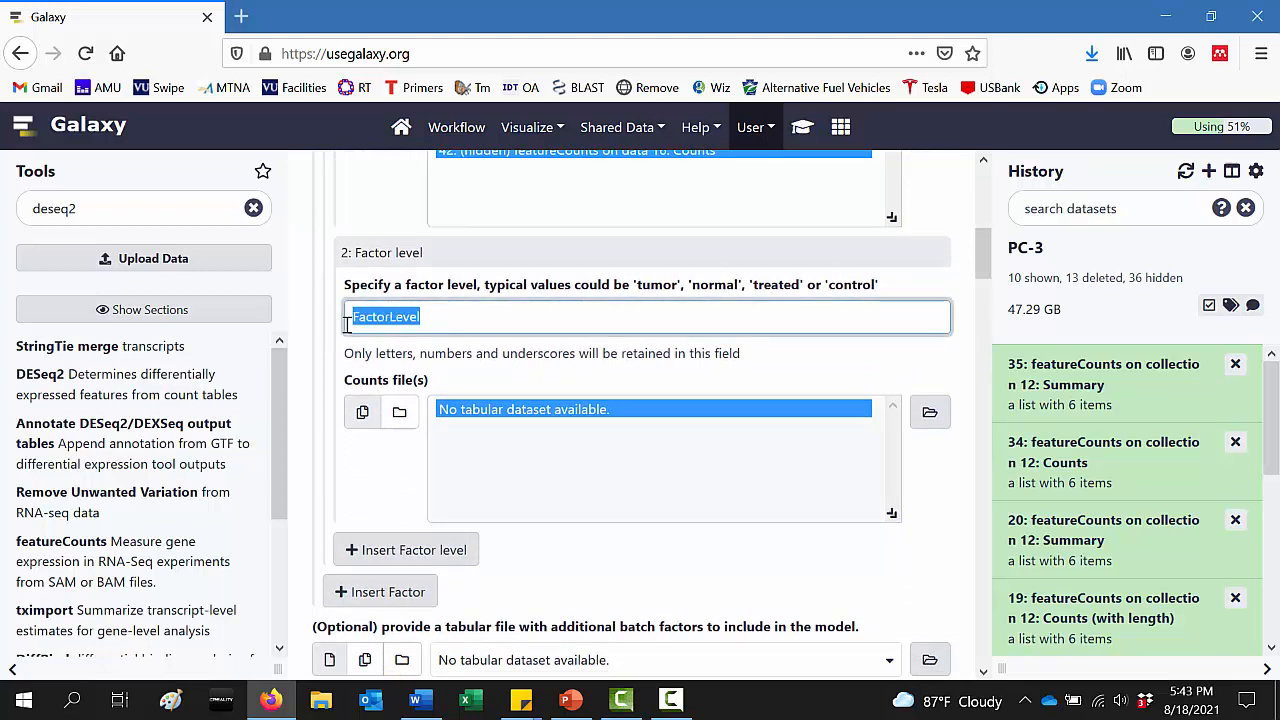
pyautogui.write('Controls')
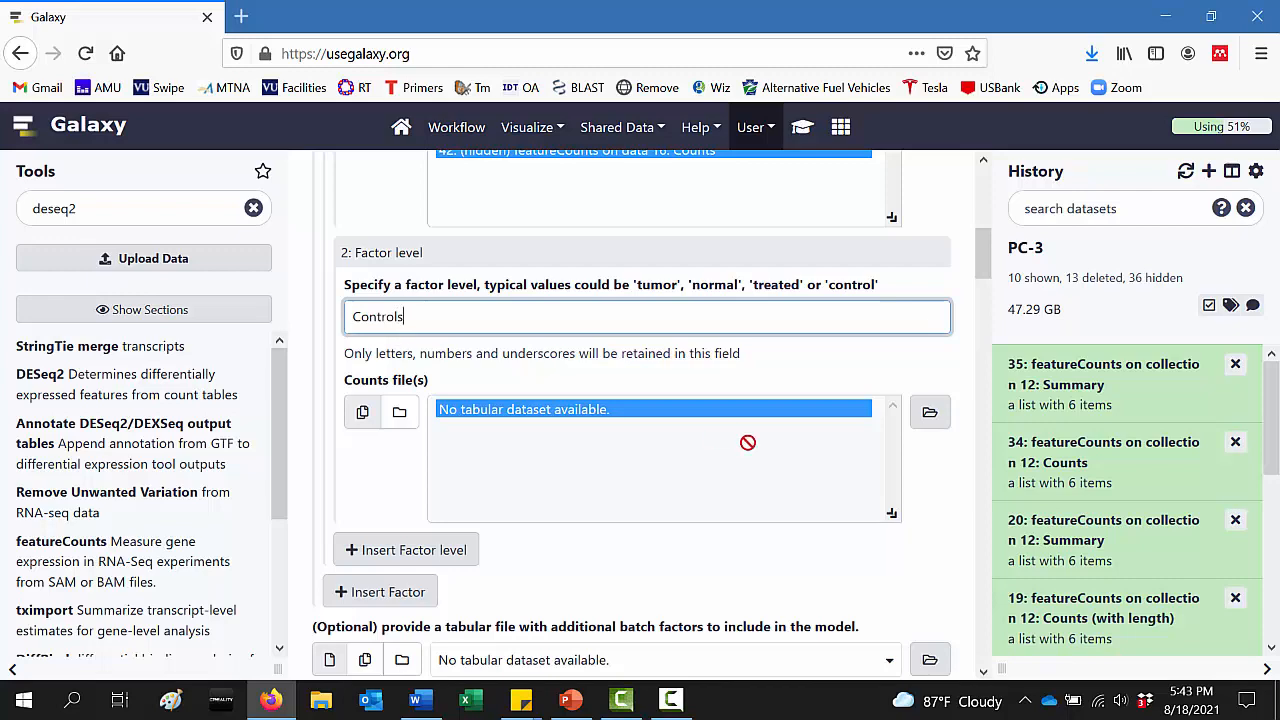
# Choose datasets 36, 38 and 40, the featureCounts Counts on data 13, 14 and 15, as counts files for the Controls level
pyautogui.click(930, 414)
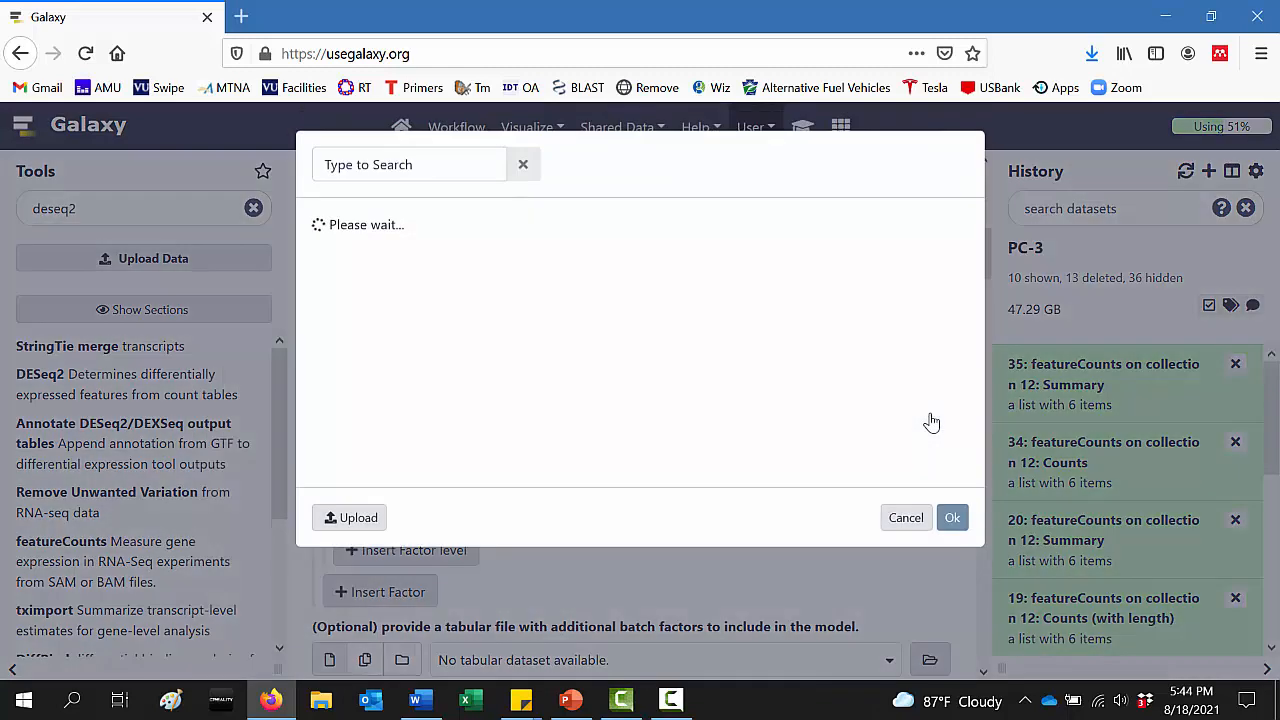
pyautogui.moveTo(976, 249); pyautogui.dragTo(984, 275)
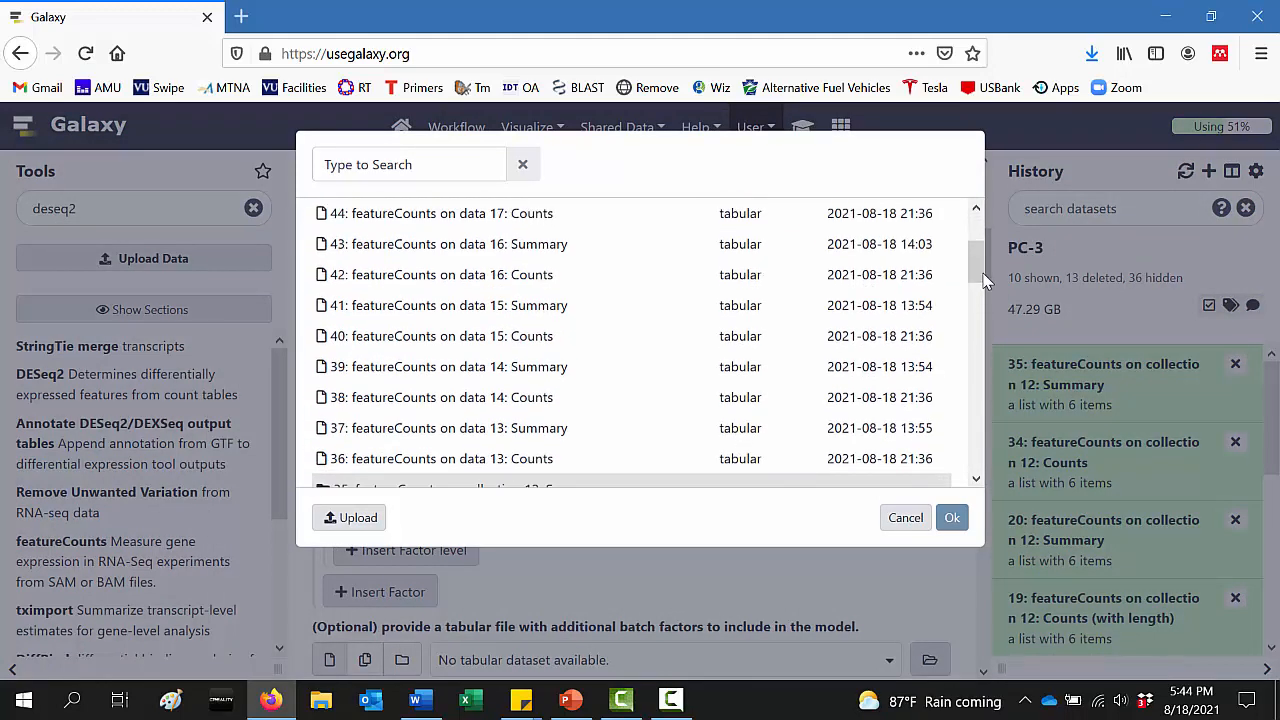
pyautogui.click(520, 458)
pyautogui.click(520, 405)
pyautogui.click(522, 338)
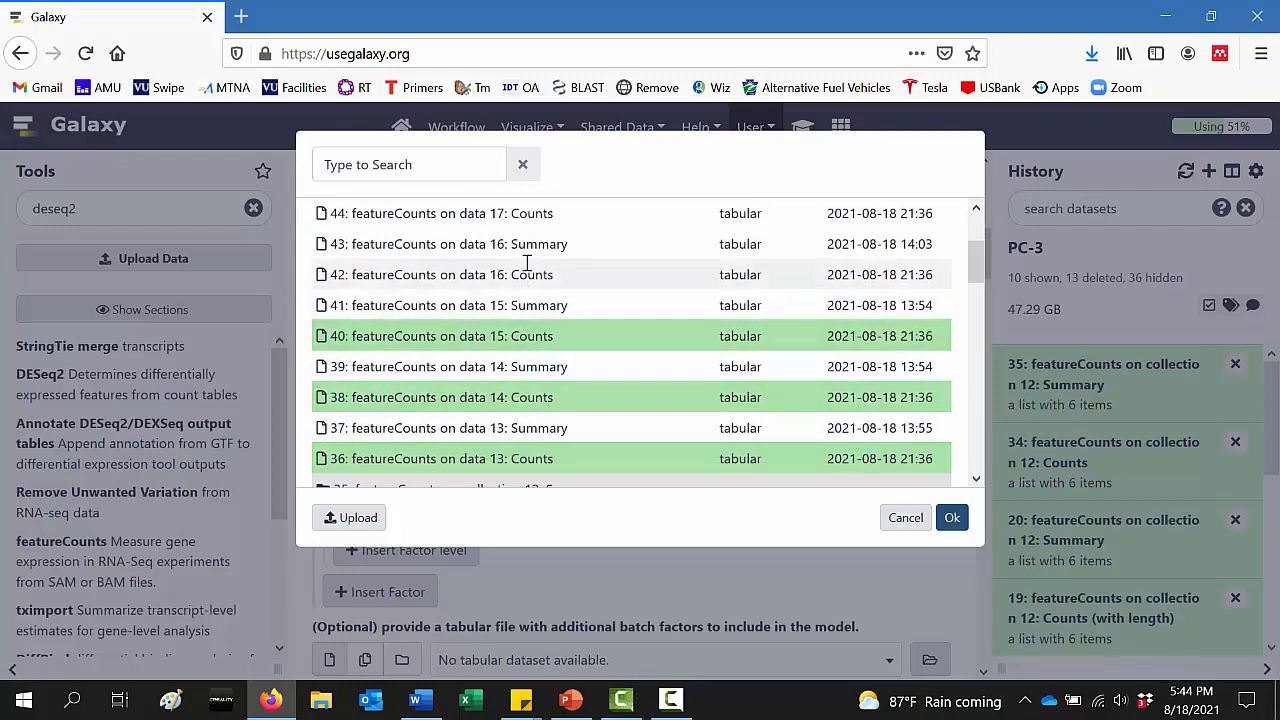
pyautogui.click(951, 520)
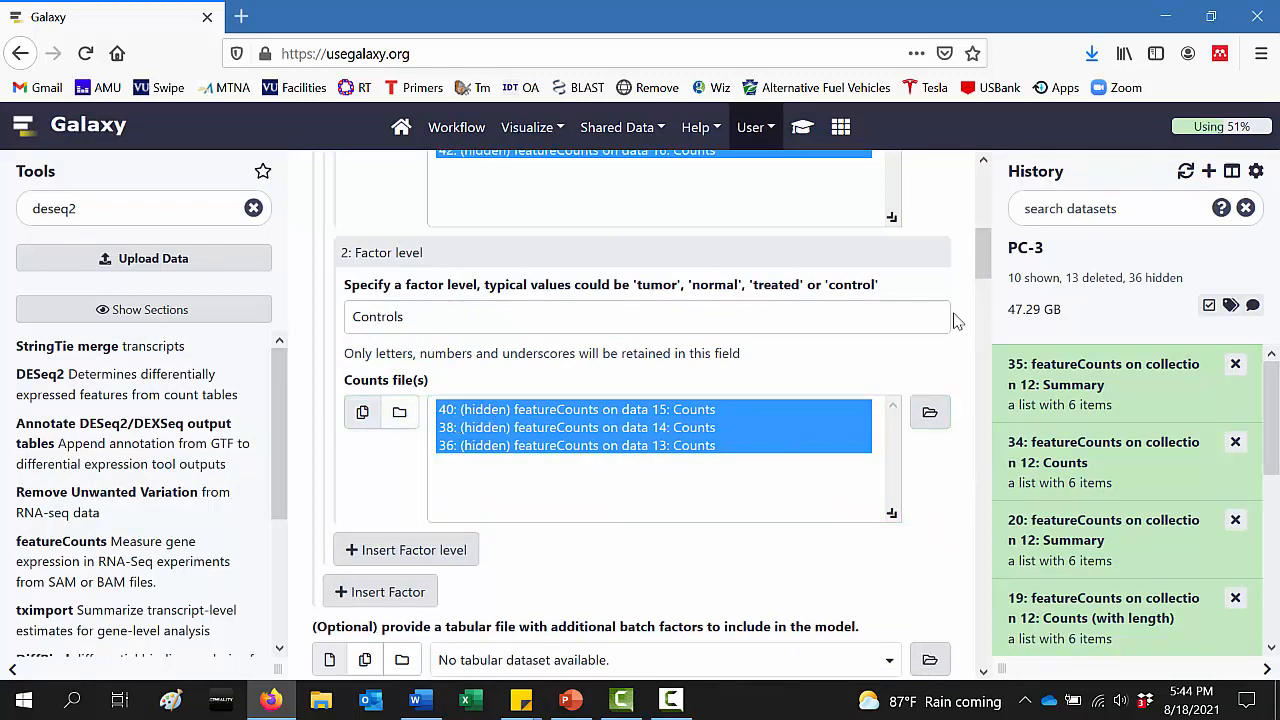
# Check the DESeq2 instructions in the Word document and run the DESeq2 analysis with the remaining options at their defaults
pyautogui.scroll(2, 985, 250)
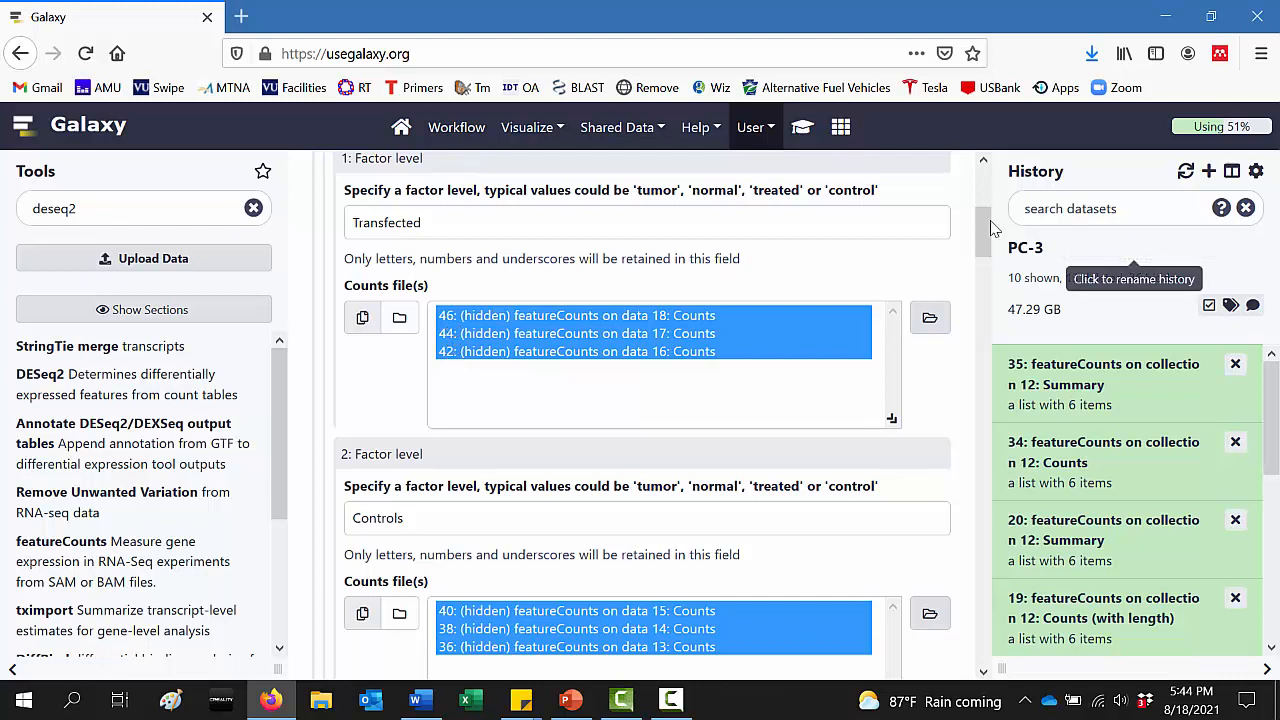
pyautogui.scroll(-2, 988, 240)
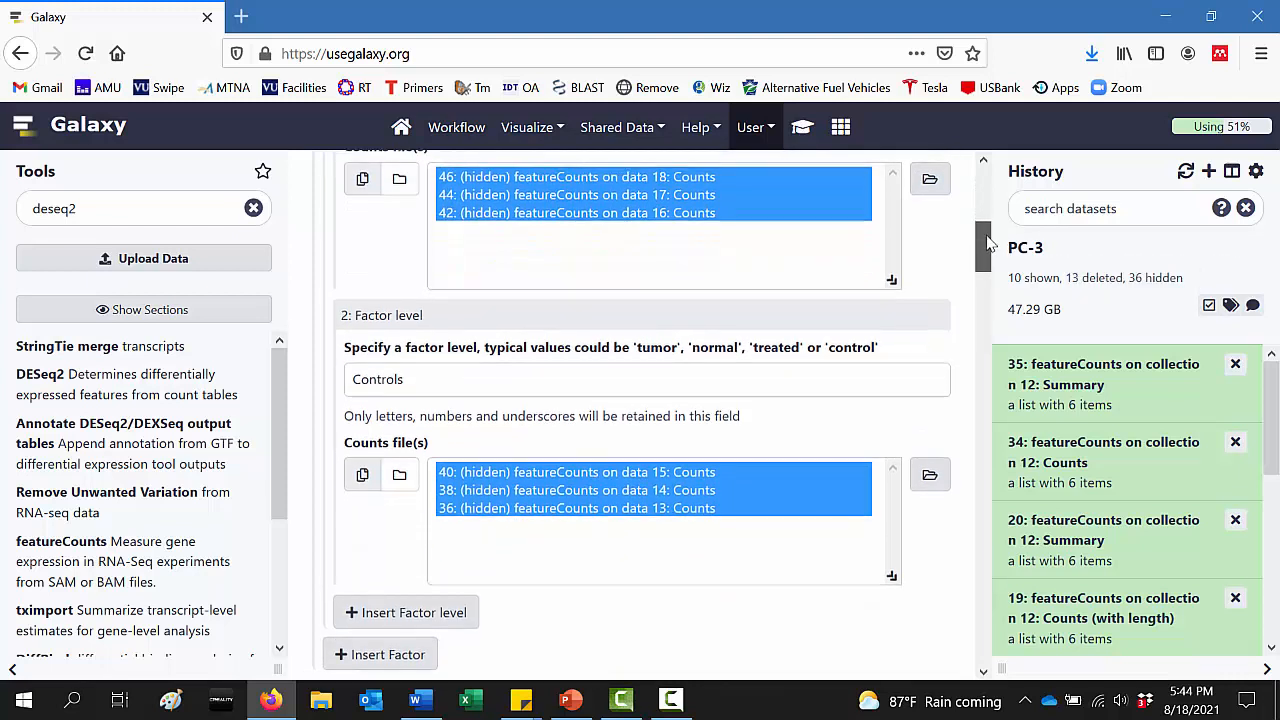
pyautogui.scroll(-2, 988, 245)
pyautogui.scroll(-5, 986, 250)
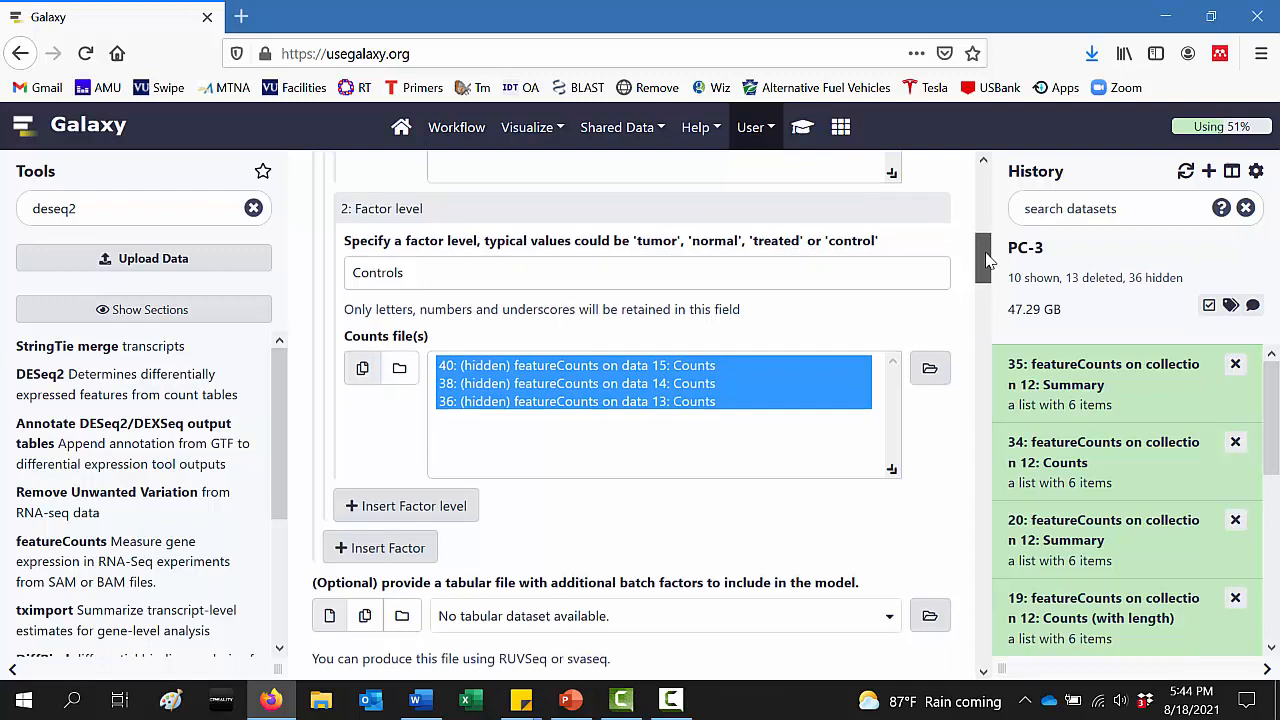
pyautogui.moveTo(986, 292); pyautogui.dragTo(990, 312)
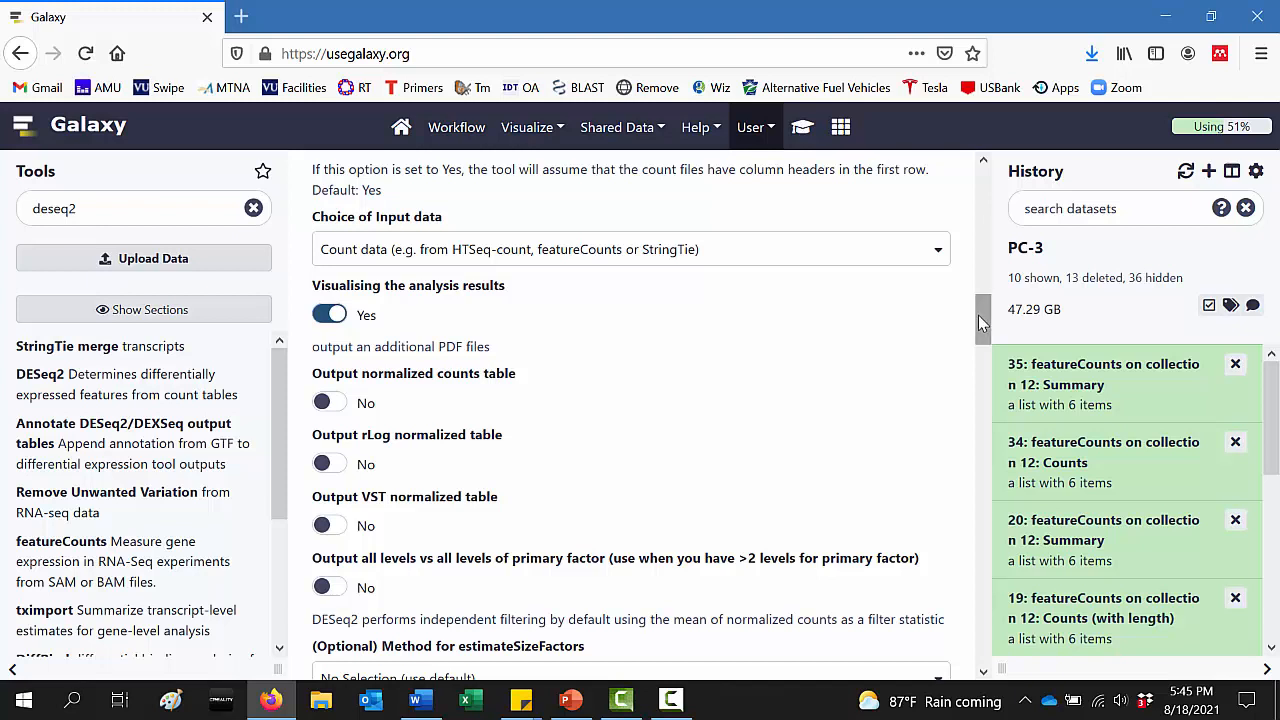
pyautogui.moveTo(978, 315); pyautogui.dragTo(983, 458)
pyautogui.scroll(5, 345, 575)
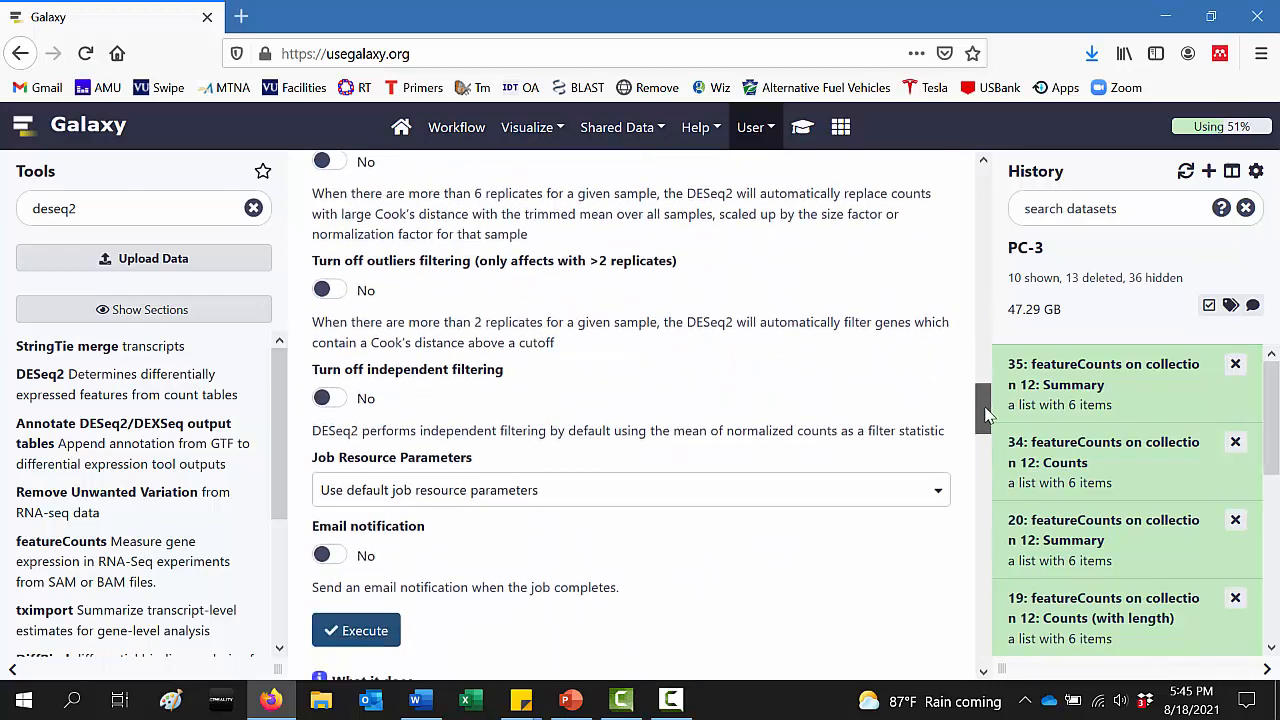
pyautogui.click(415, 700)
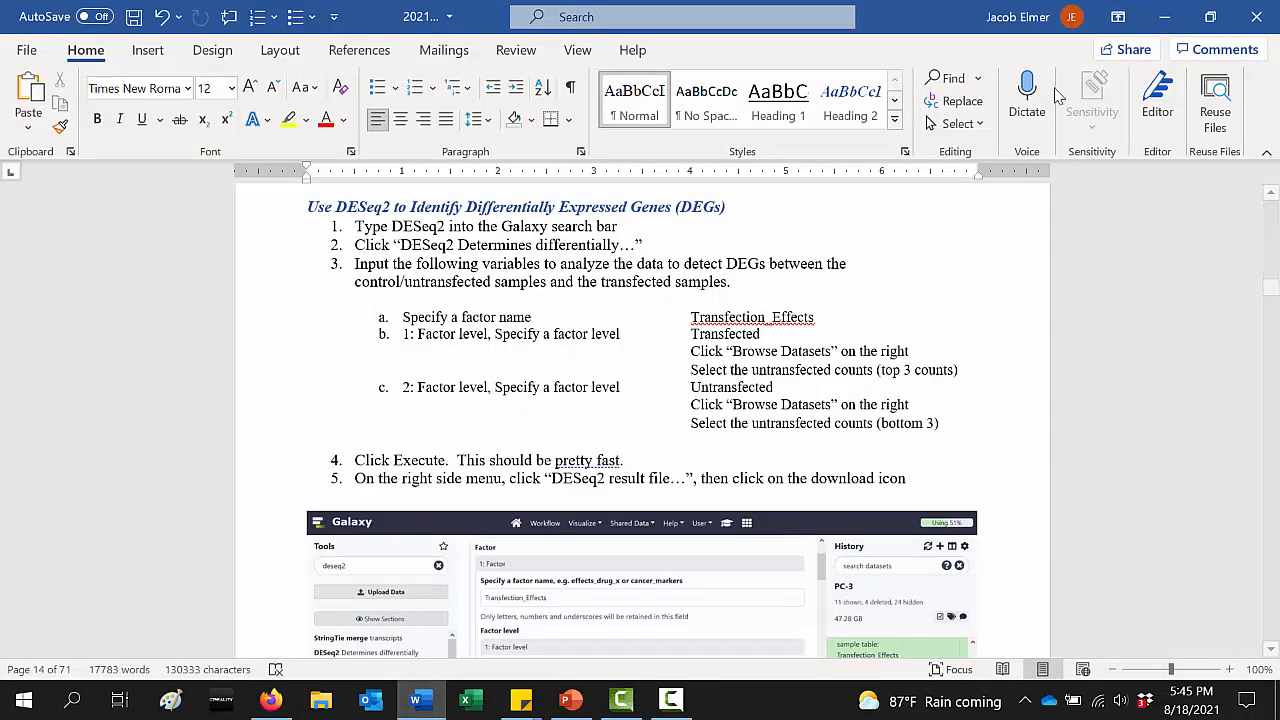
pyautogui.click(1164, 17)
pyautogui.click(360, 542)
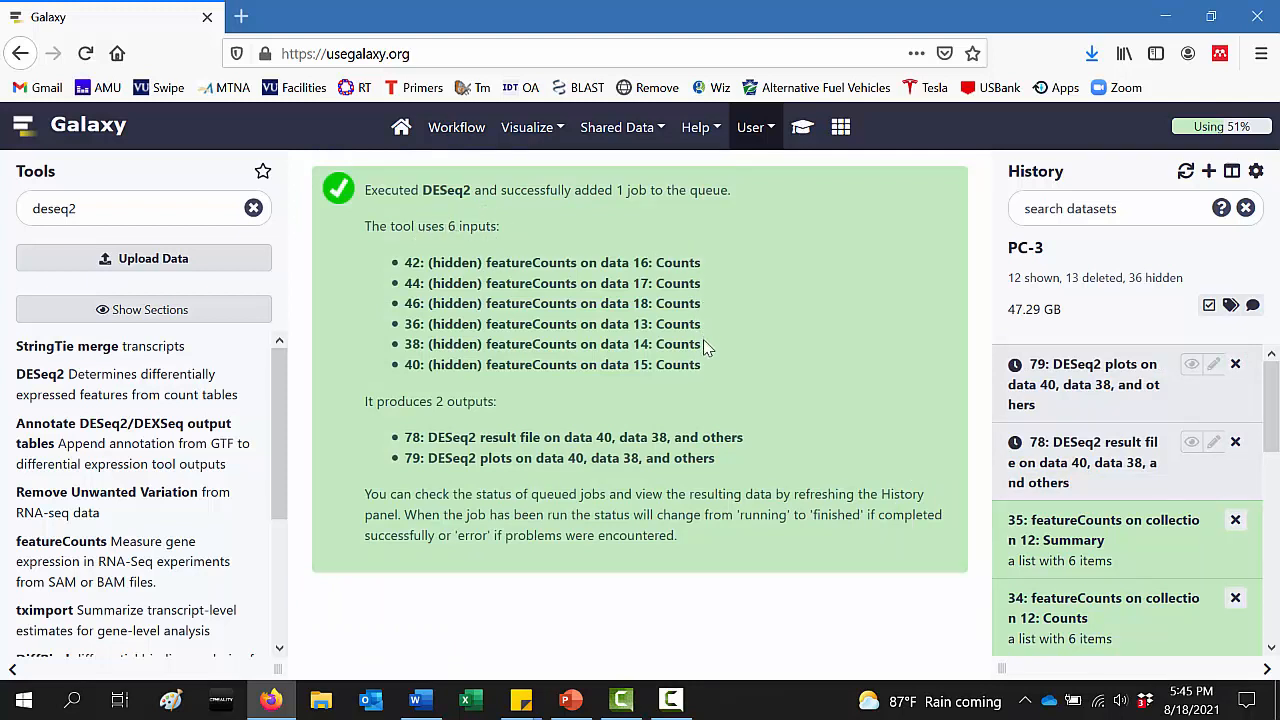
pyautogui.moveTo(708, 374); pyautogui.dragTo(413, 325)
pyautogui.click(707, 303)
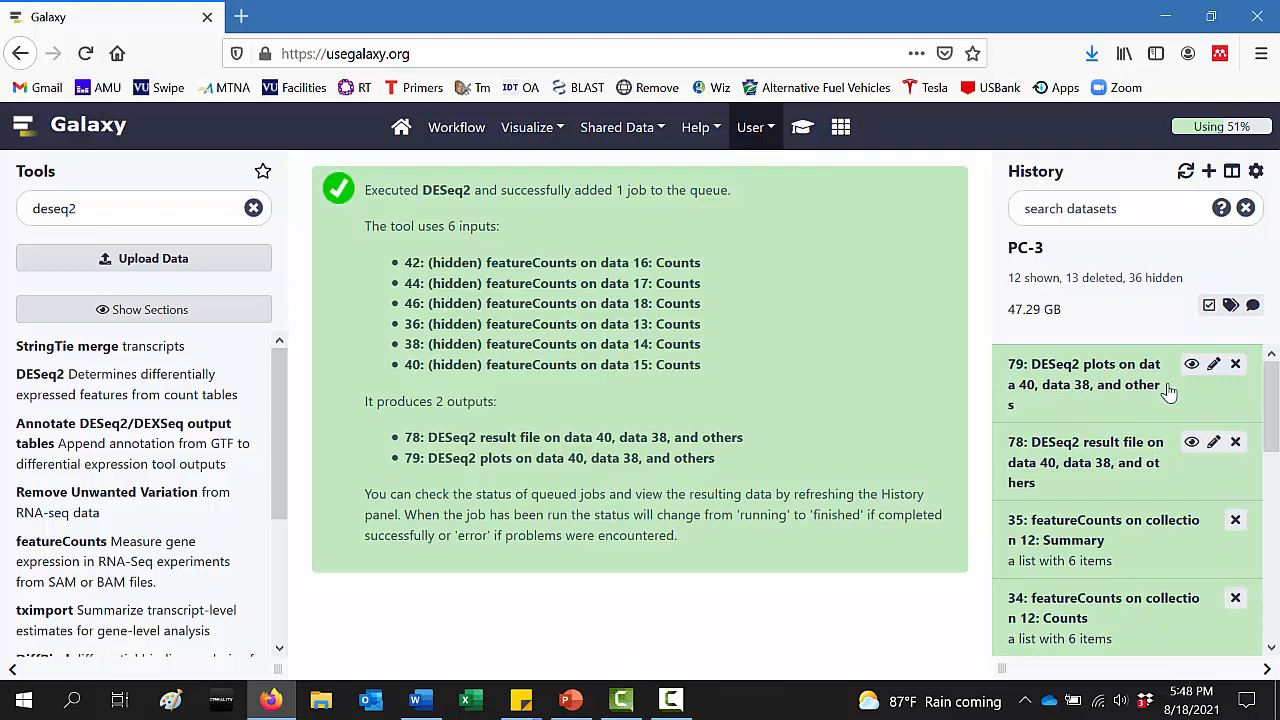
# Download the DESeq2 plots dataset 79 from the PC-3 history as a PDF and open the file in Adobe Acrobat Reader
pyautogui.click(1140, 393)
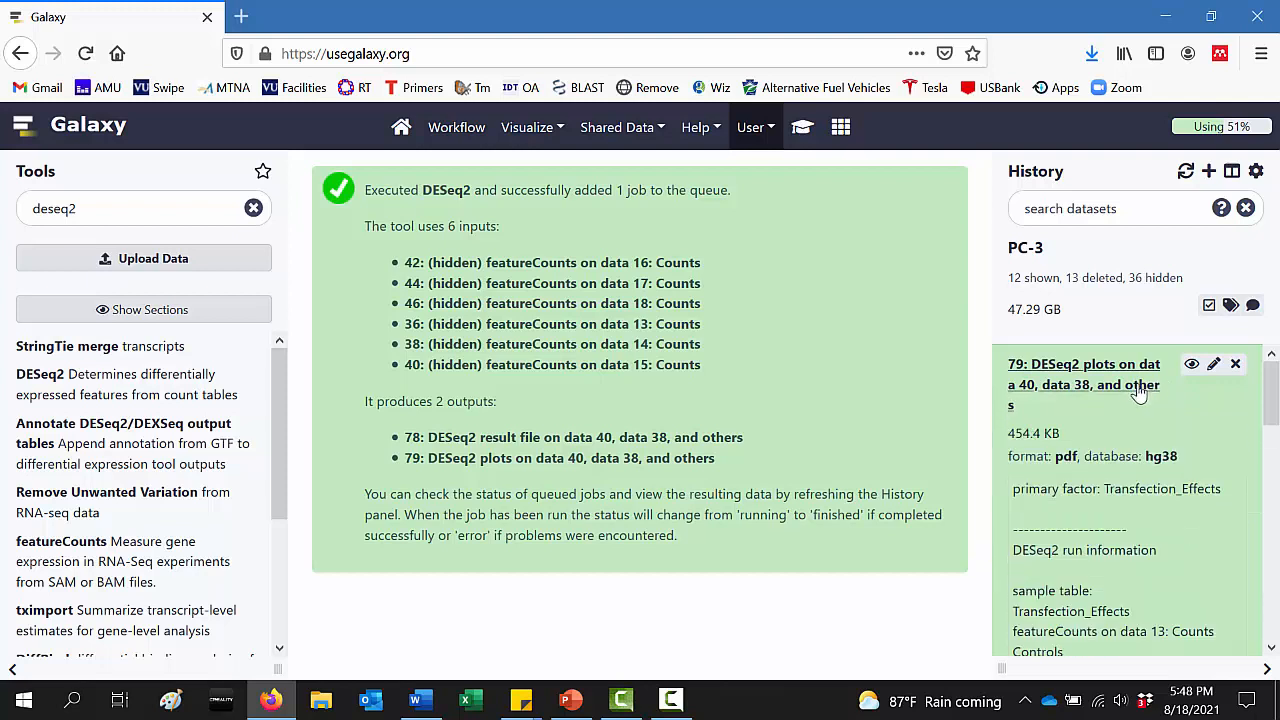
pyautogui.scroll(-1, 1272, 400)
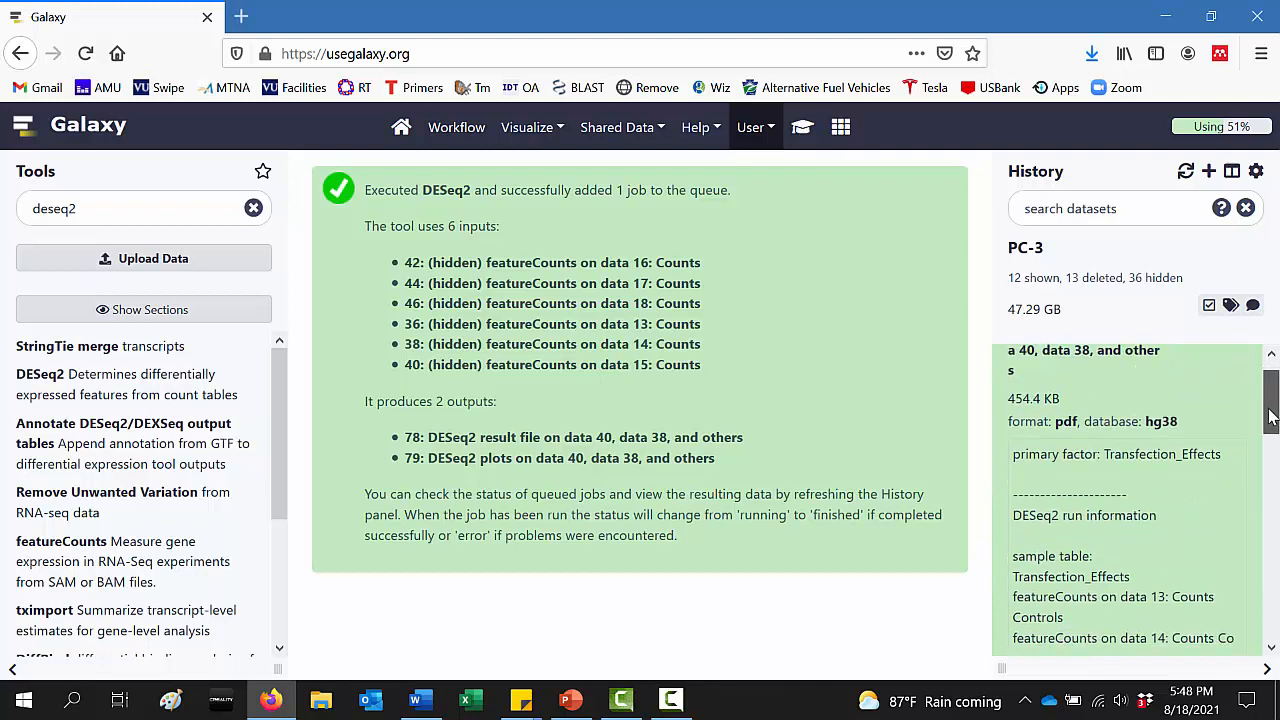
pyautogui.scroll(-2, 1270, 428)
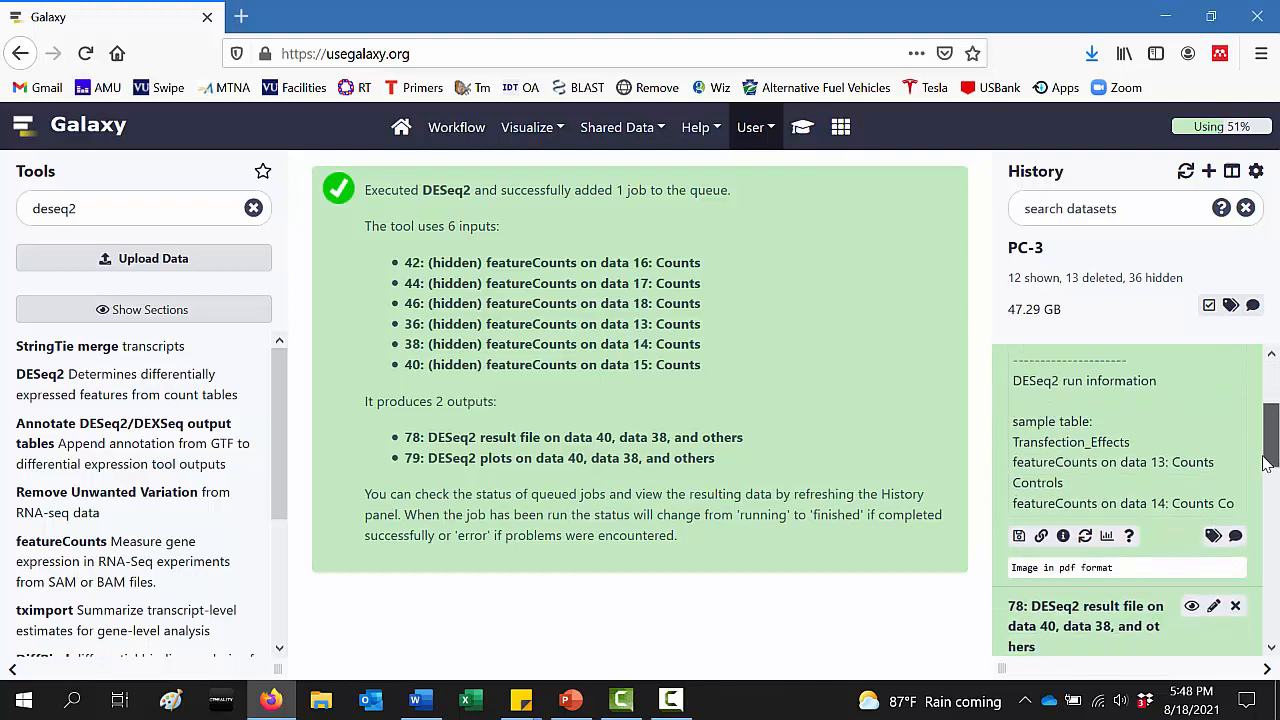
pyautogui.click(1018, 440)
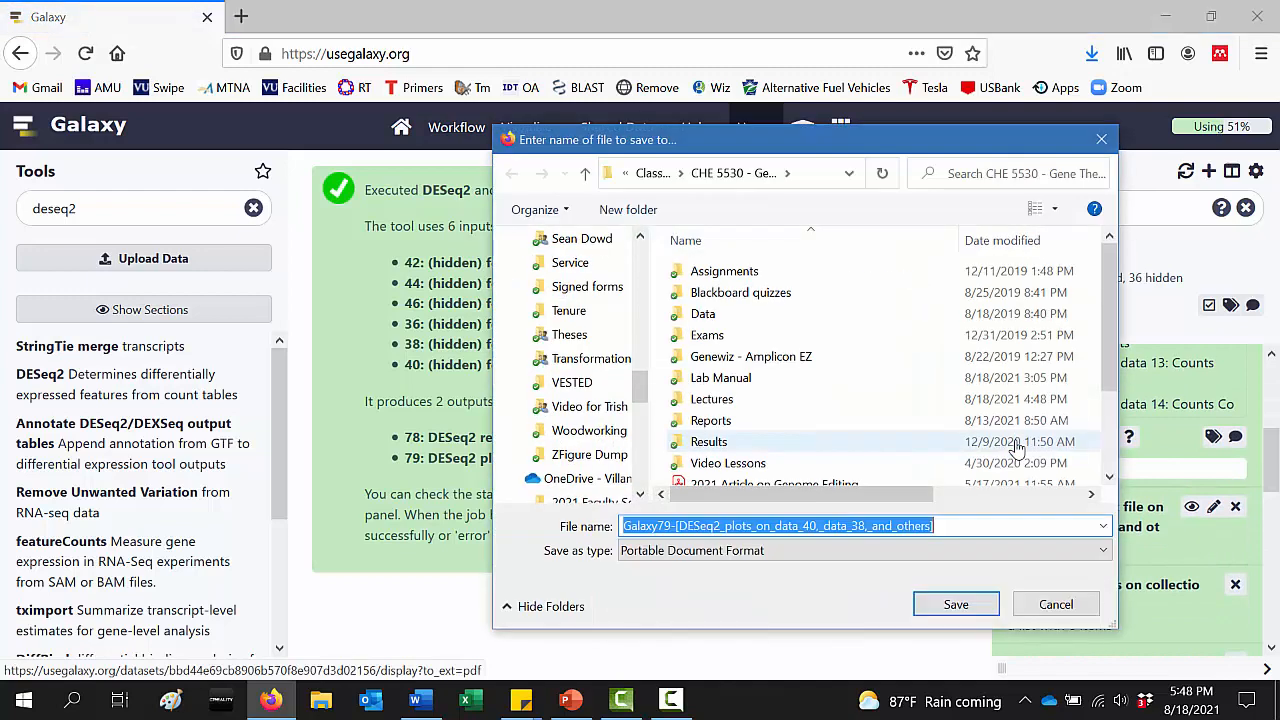
pyautogui.click(950, 603)
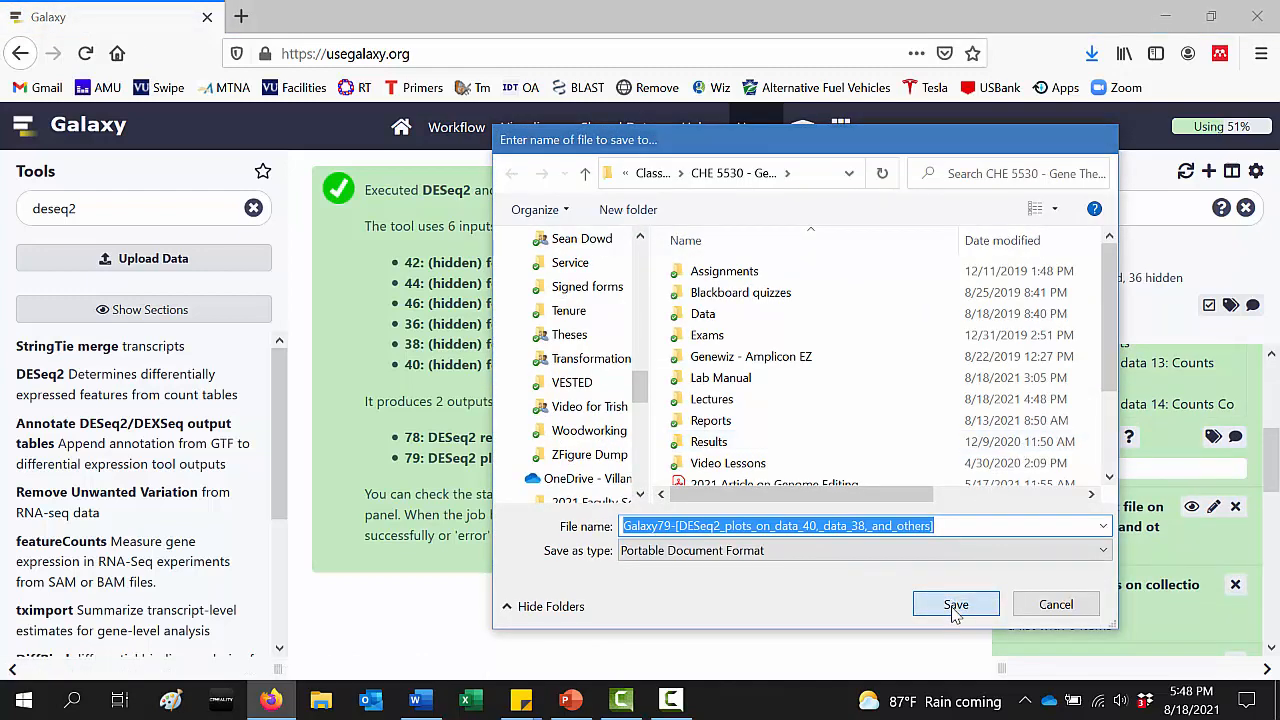
pyautogui.click(1091, 55)
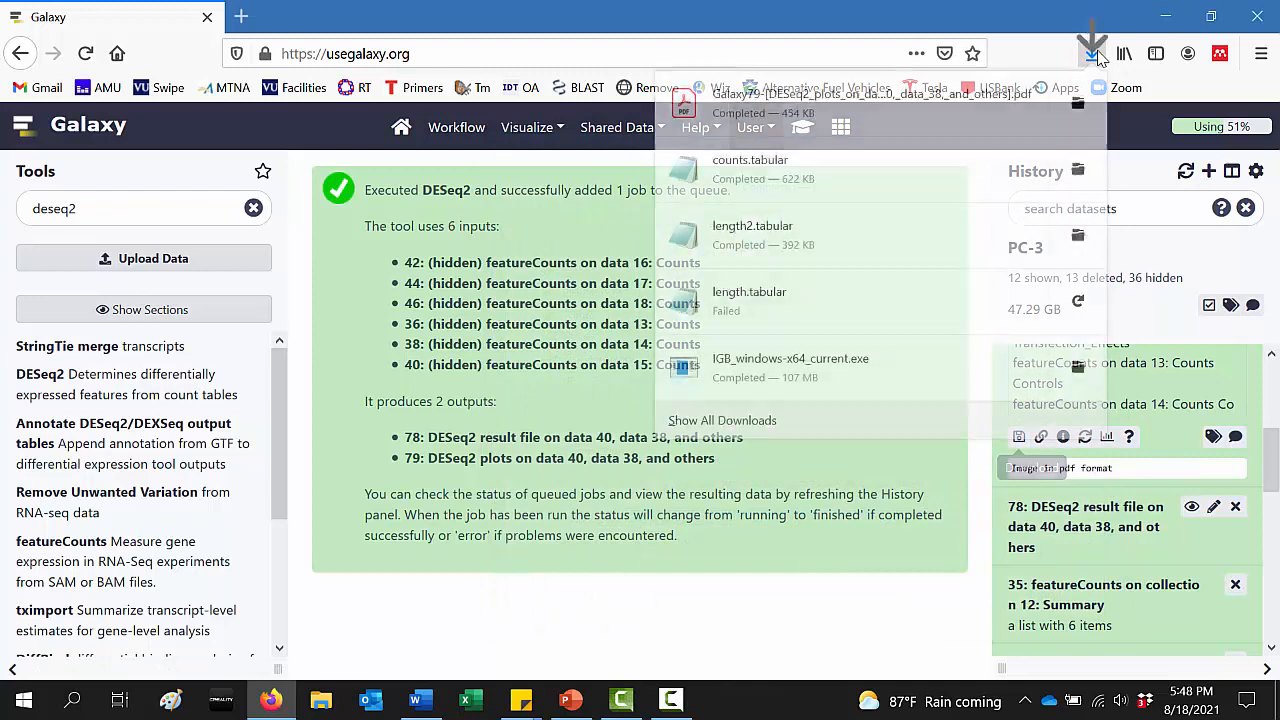
pyautogui.click(937, 96)
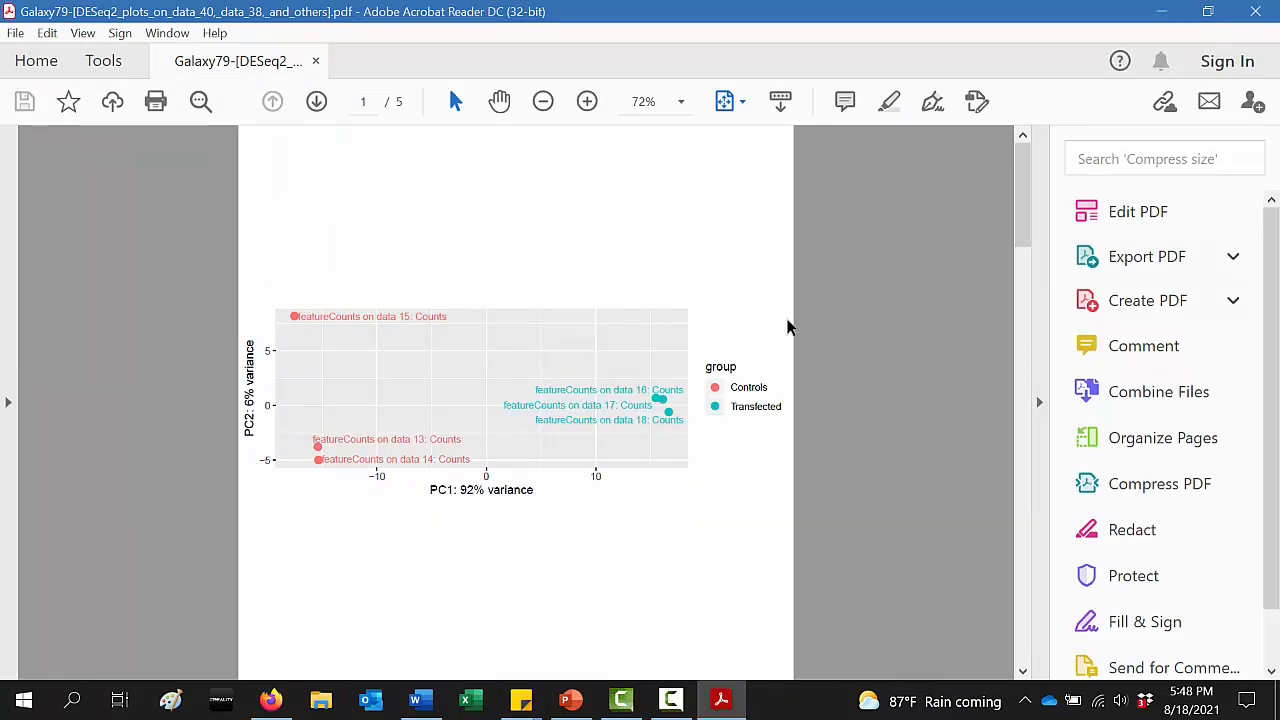
# Review all five pages of DESeq2 plots, from the PCA plot to the MA-plot, and close the PDF
pyautogui.scroll(-5, 787, 327)
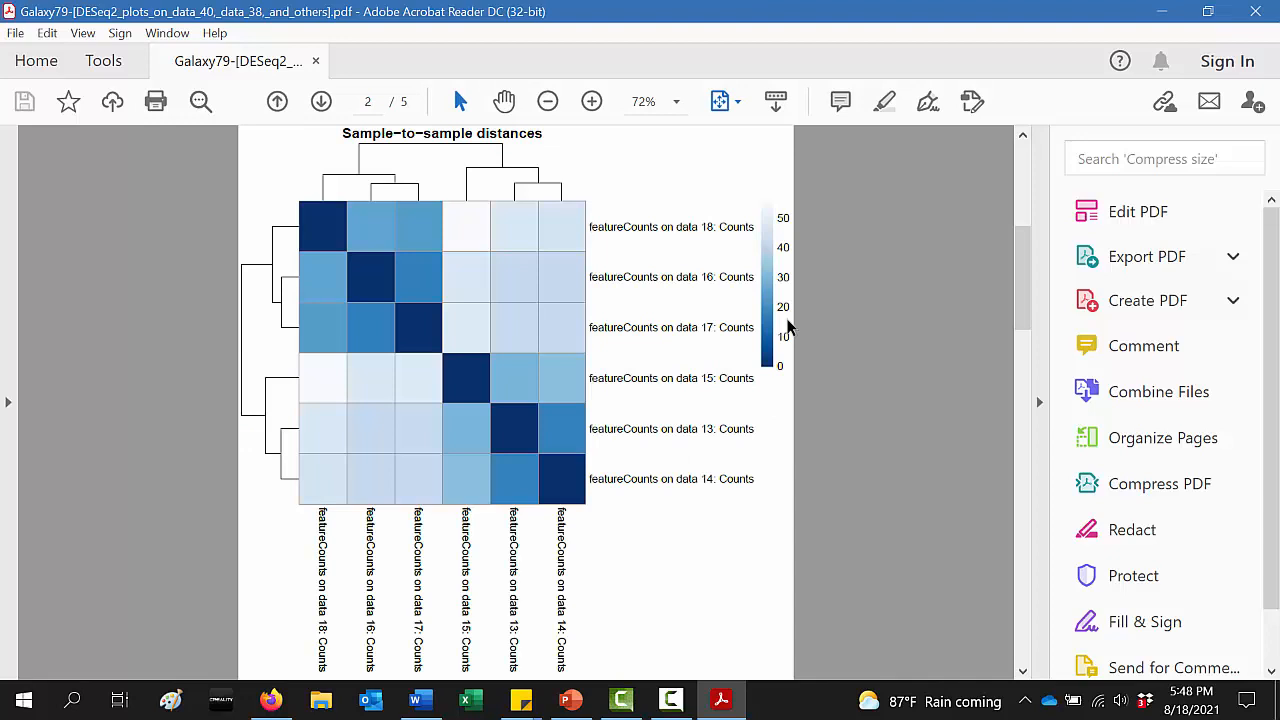
pyautogui.scroll(-5, 787, 327)
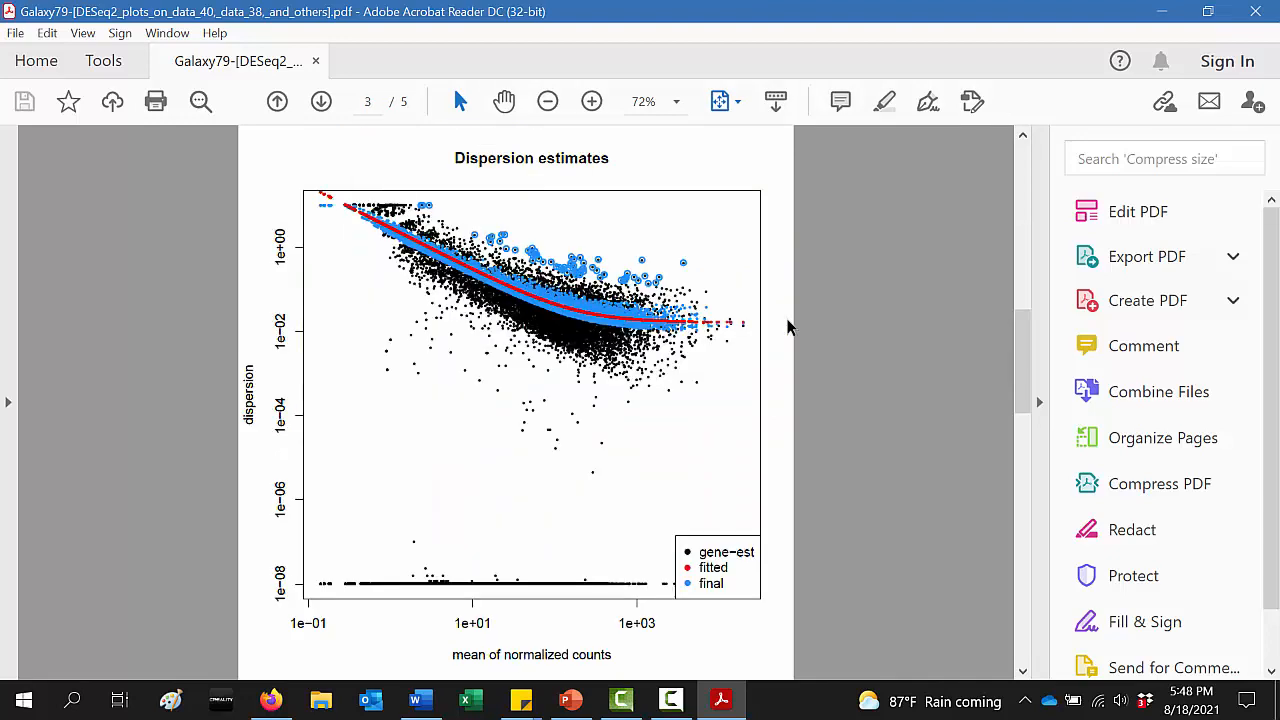
pyautogui.scroll(-5, 787, 327)
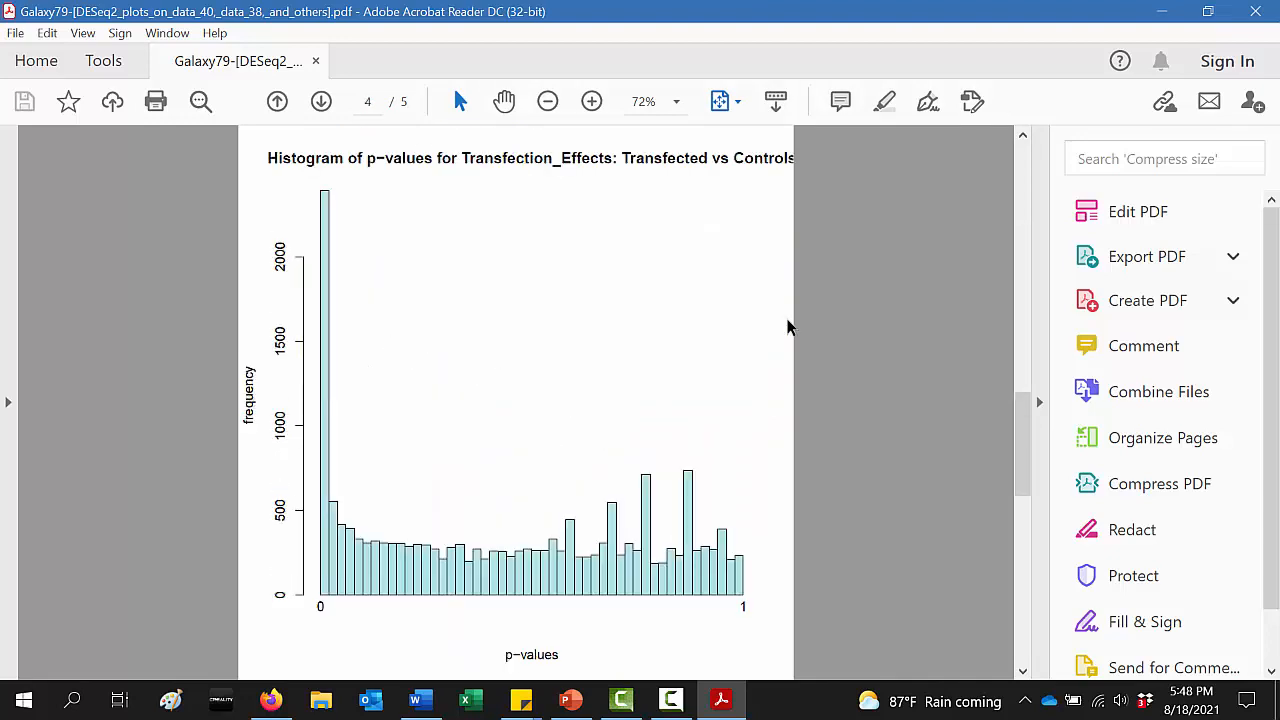
pyautogui.scroll(-5, 787, 327)
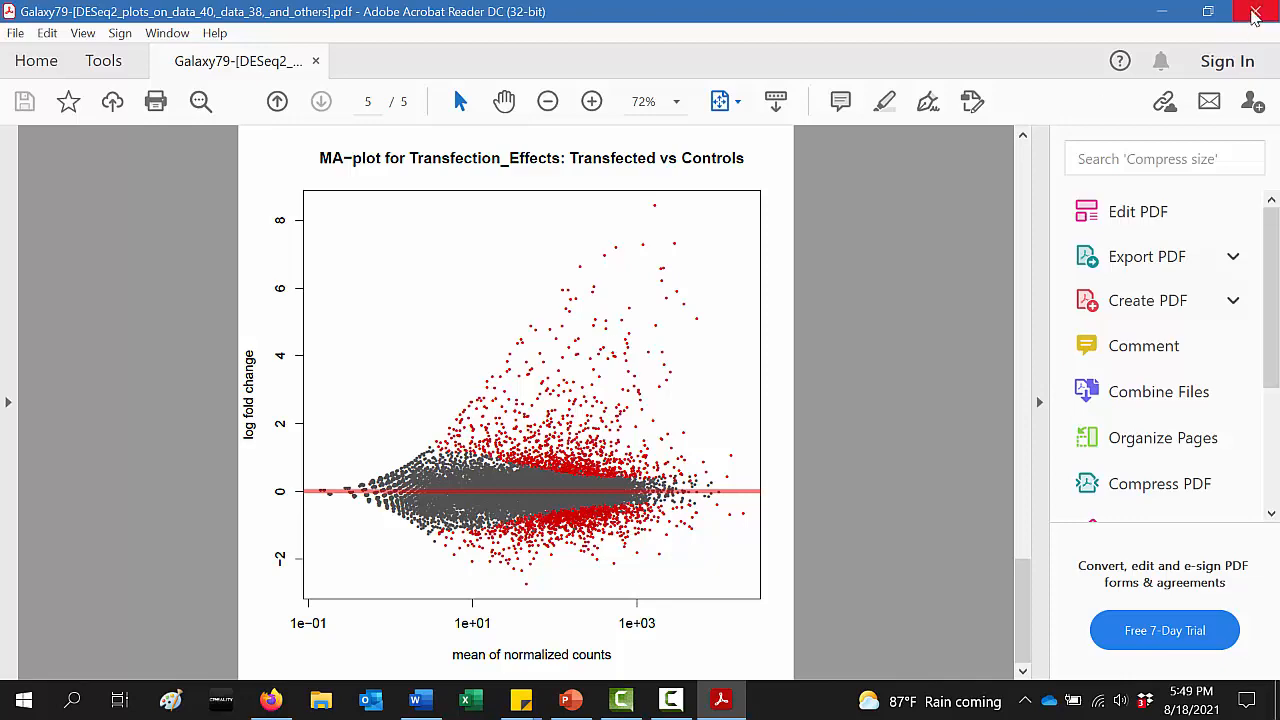
pyautogui.click(1255, 15)
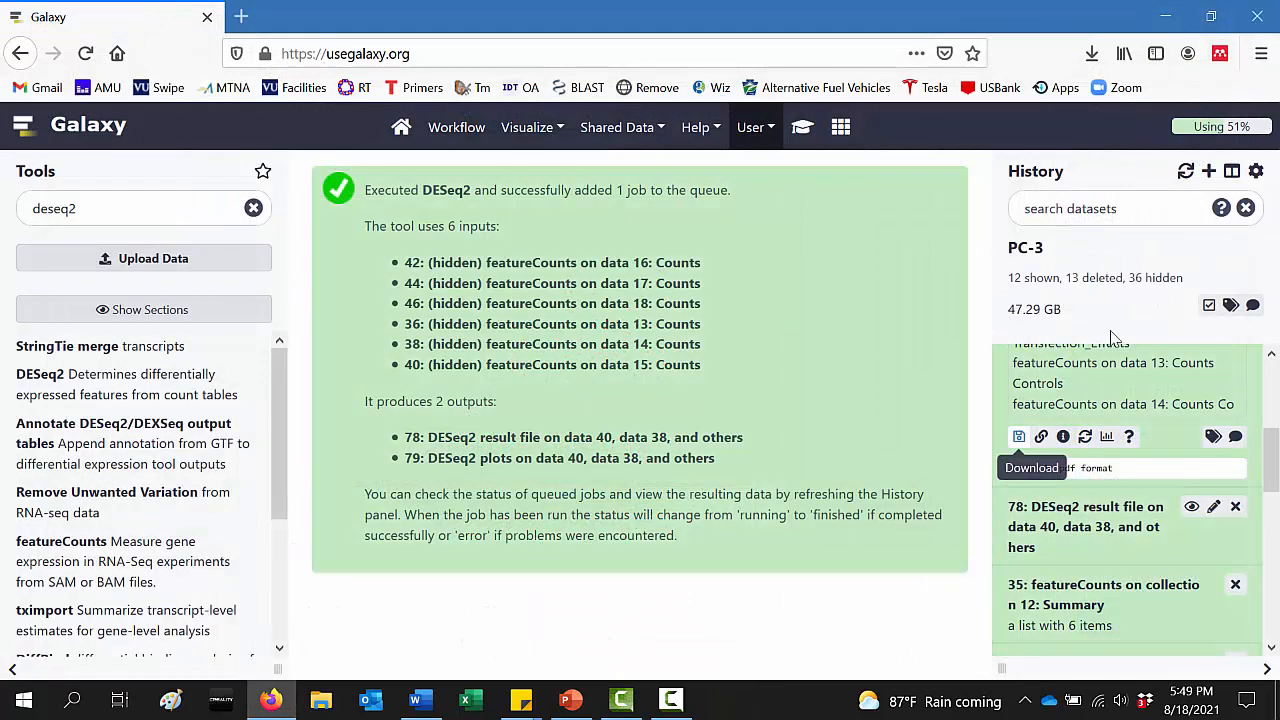
# In the Galaxy history, download dataset 78, the DESeq2 result file, and save it as deseq2 in the CHE 5530 folder
pyautogui.scroll(3, 1178, 405)
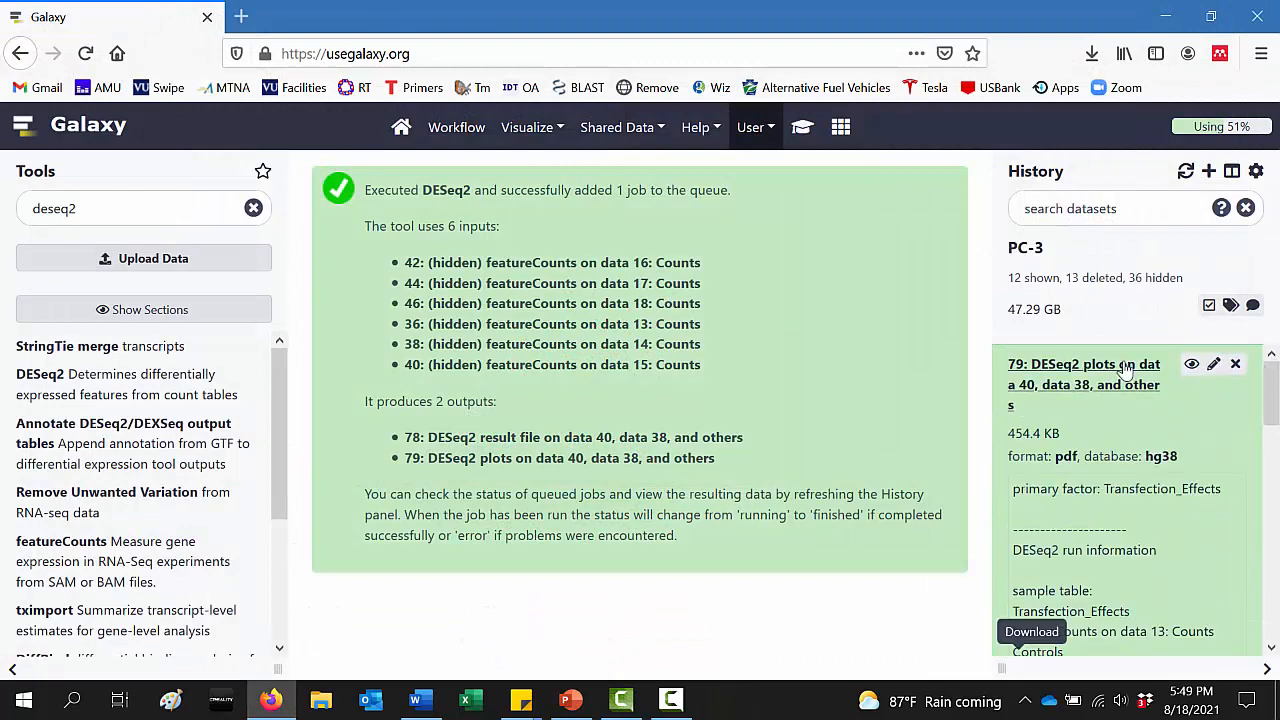
pyautogui.click(1127, 367)
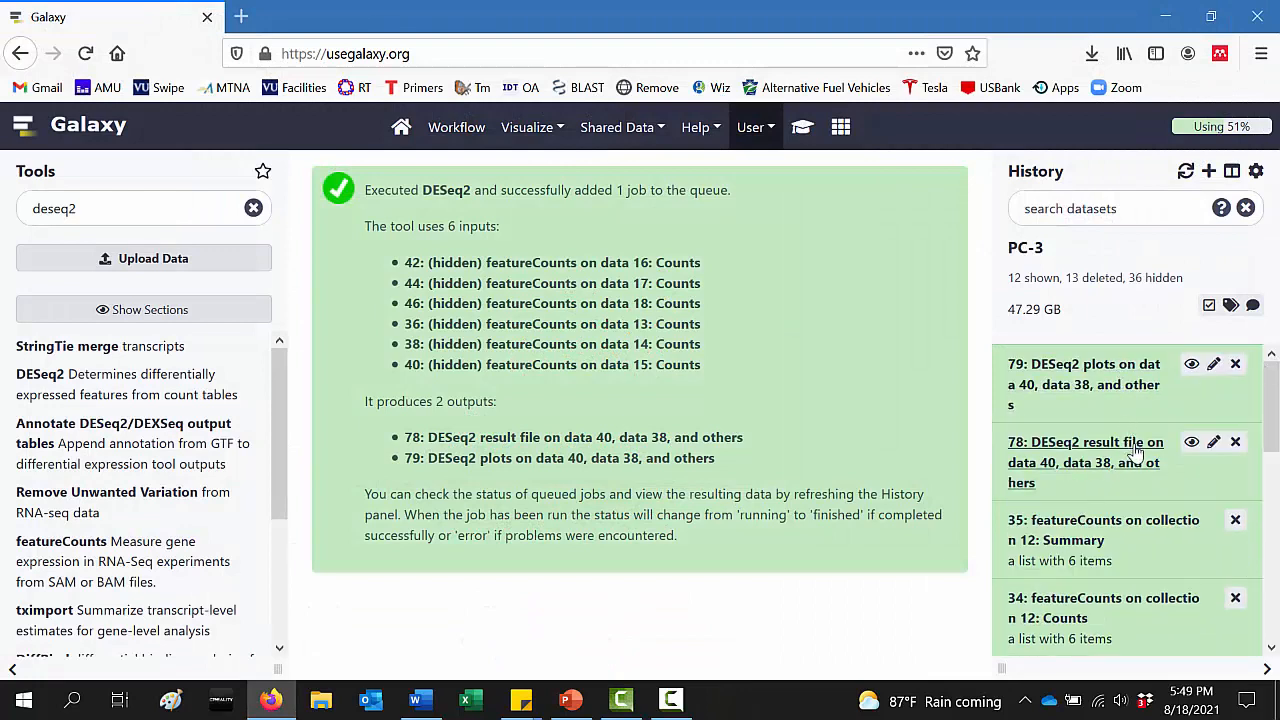
pyautogui.click(1092, 452)
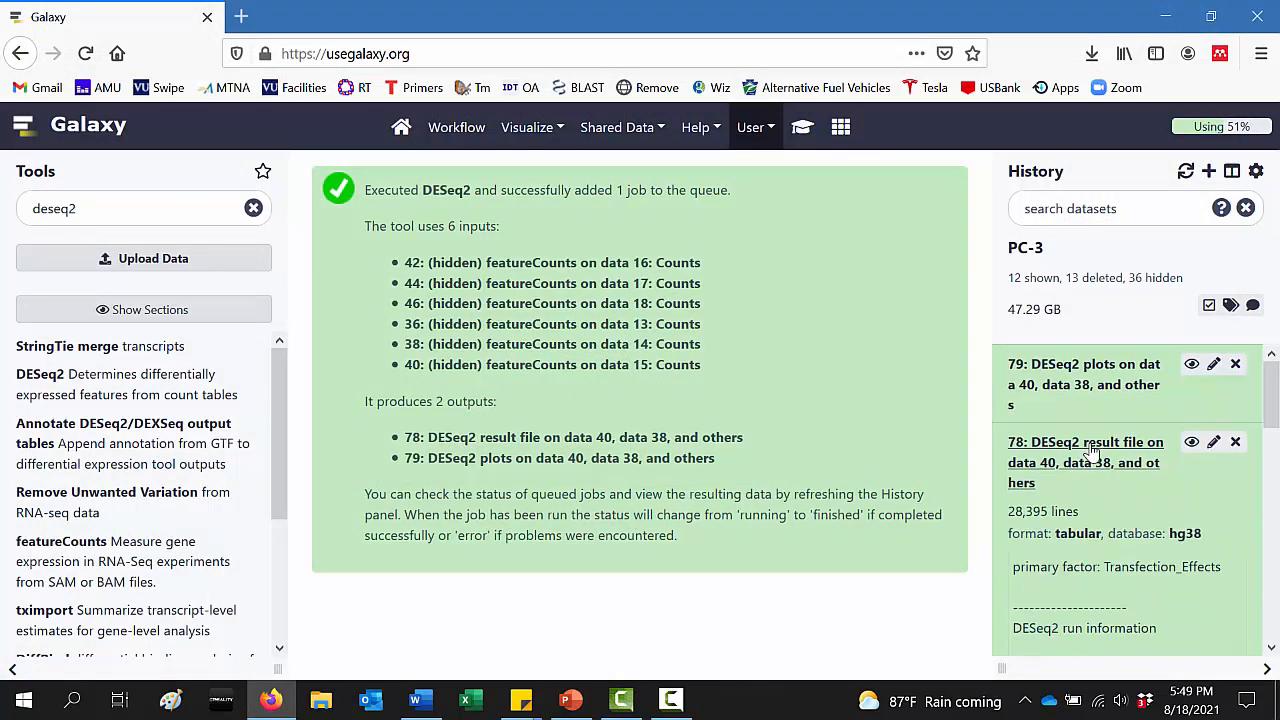
pyautogui.moveTo(1268, 398); pyautogui.dragTo(1264, 484)
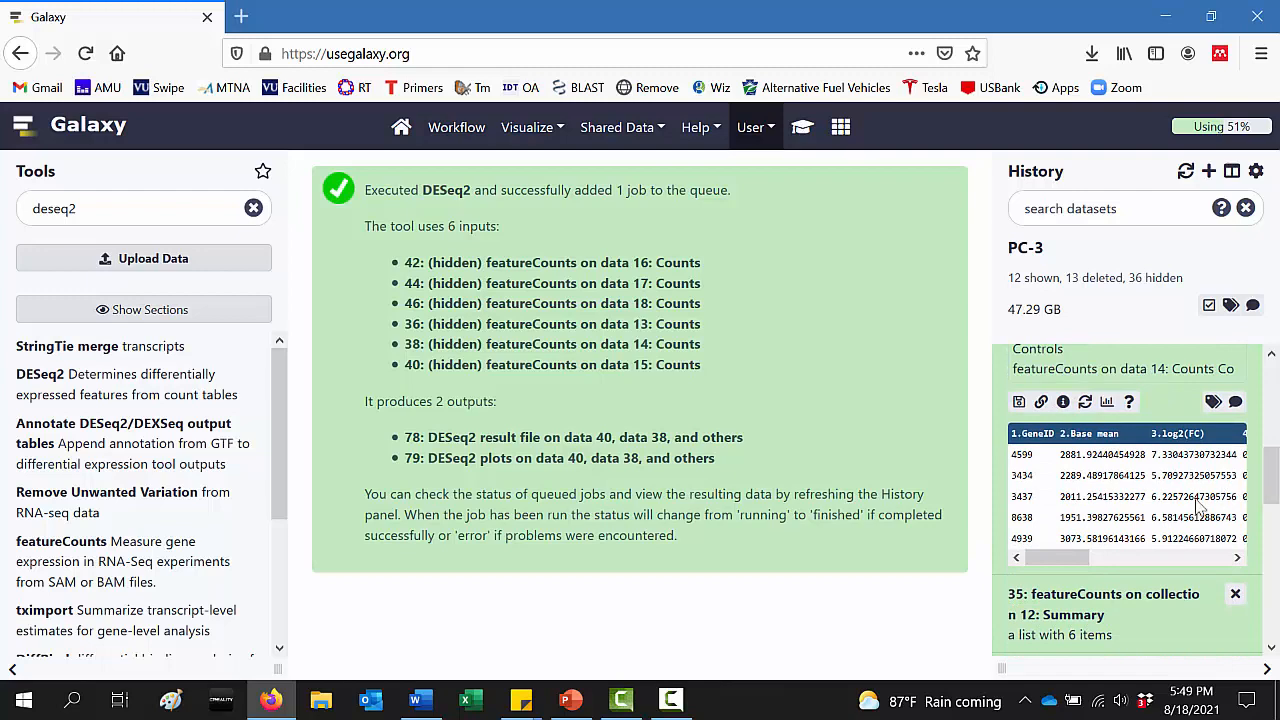
pyautogui.click(1020, 404)
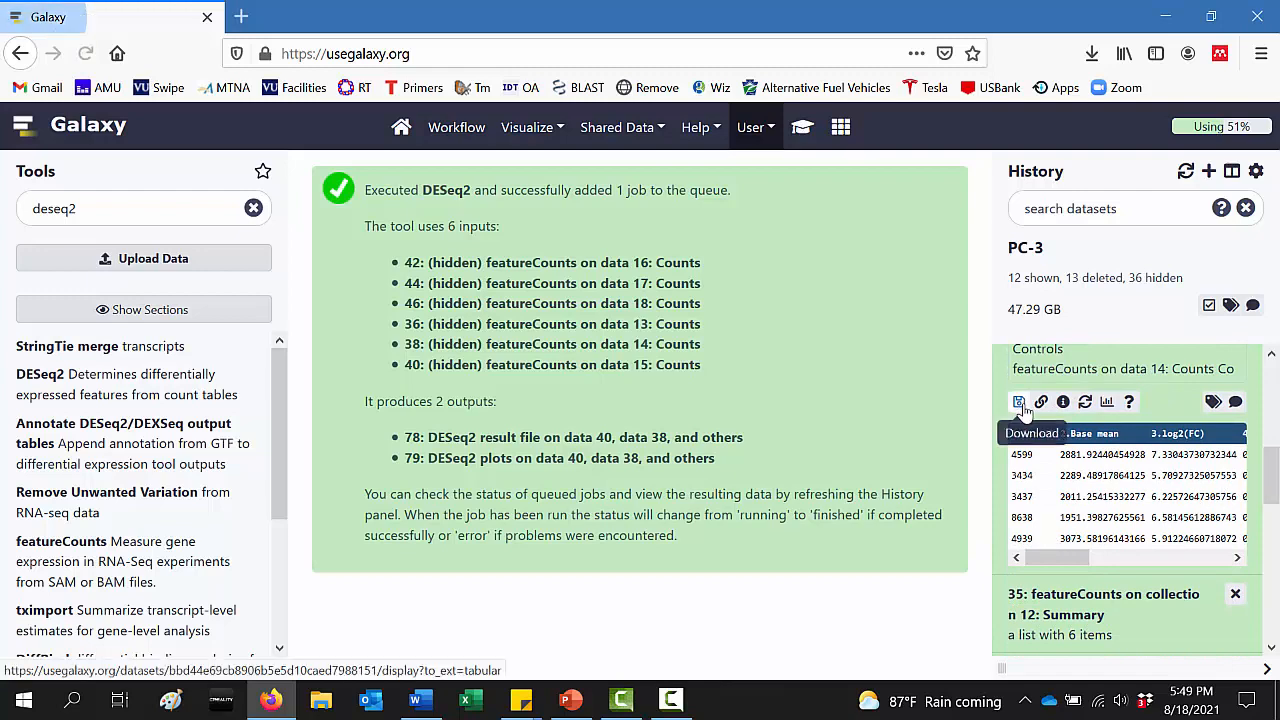
pyautogui.click(494, 389)
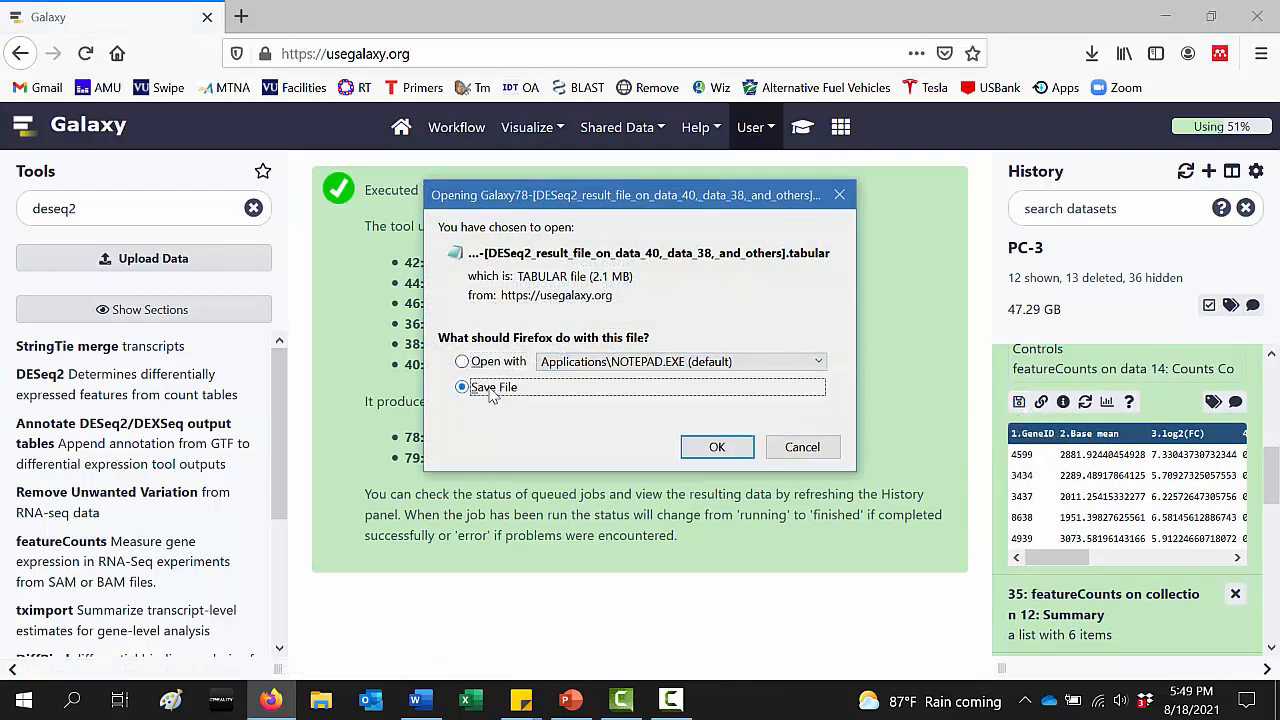
pyautogui.click(712, 447)
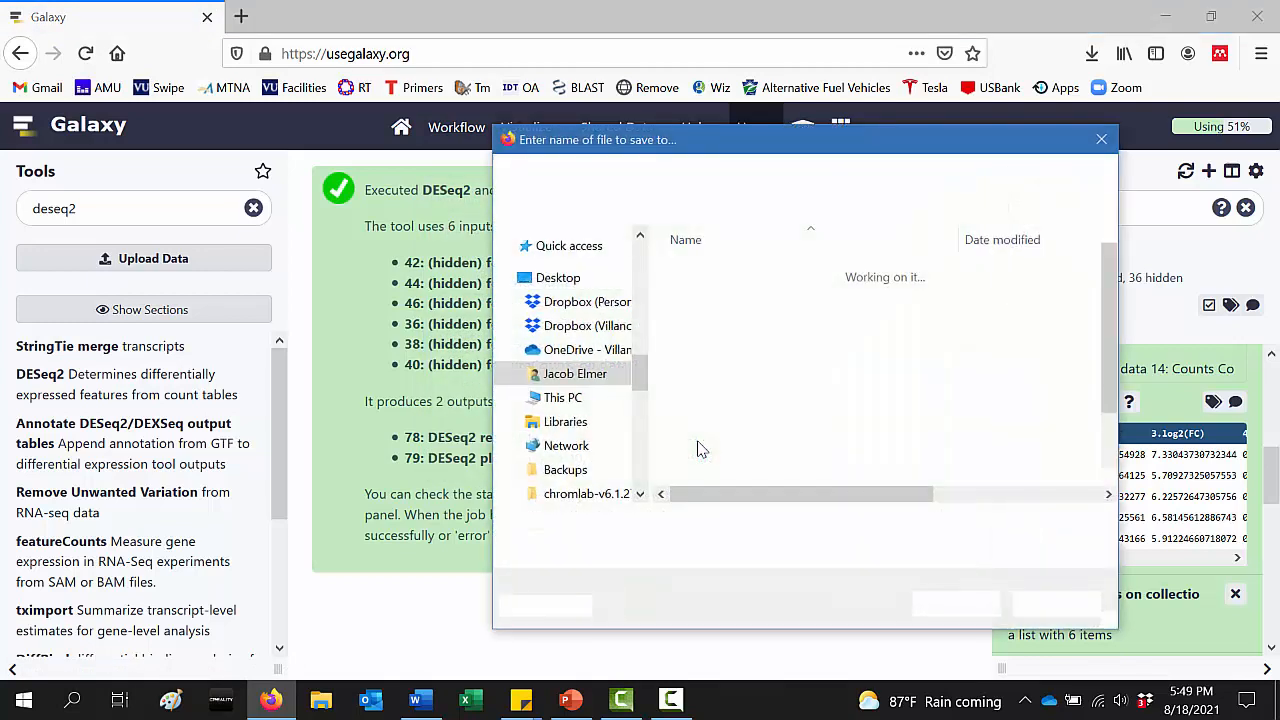
pyautogui.write('deseq2')
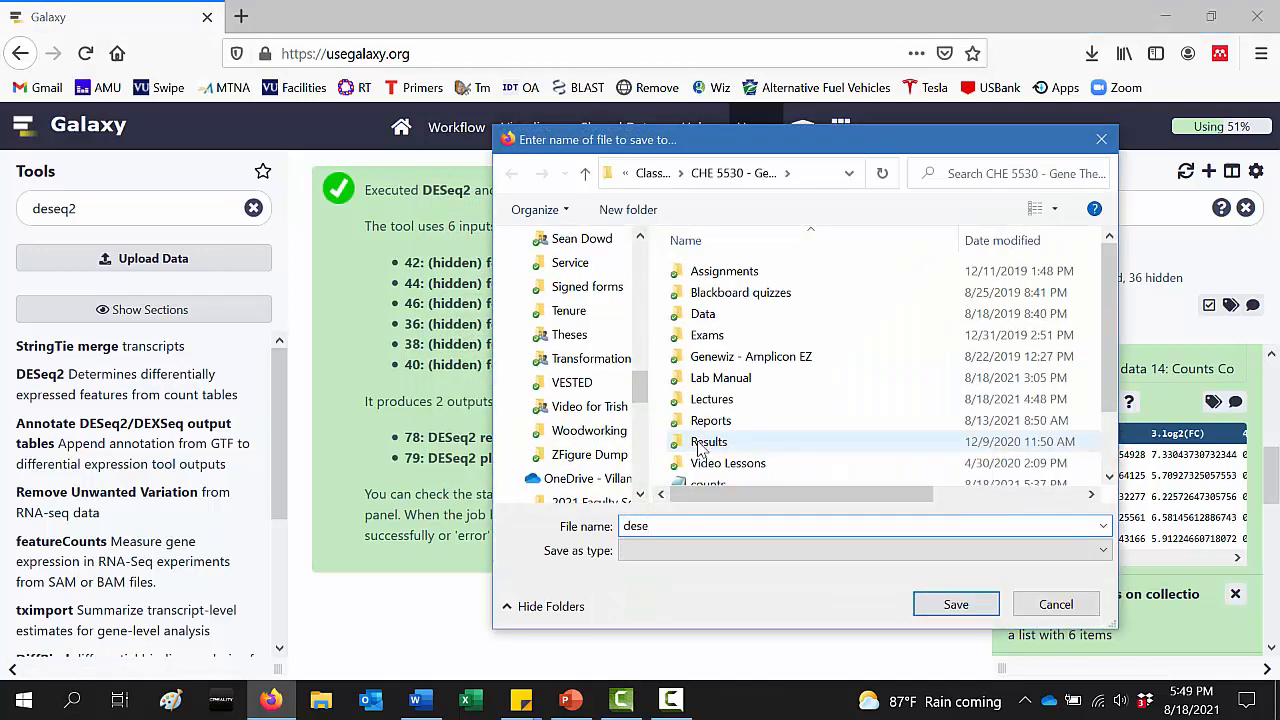
pyautogui.click(952, 604)
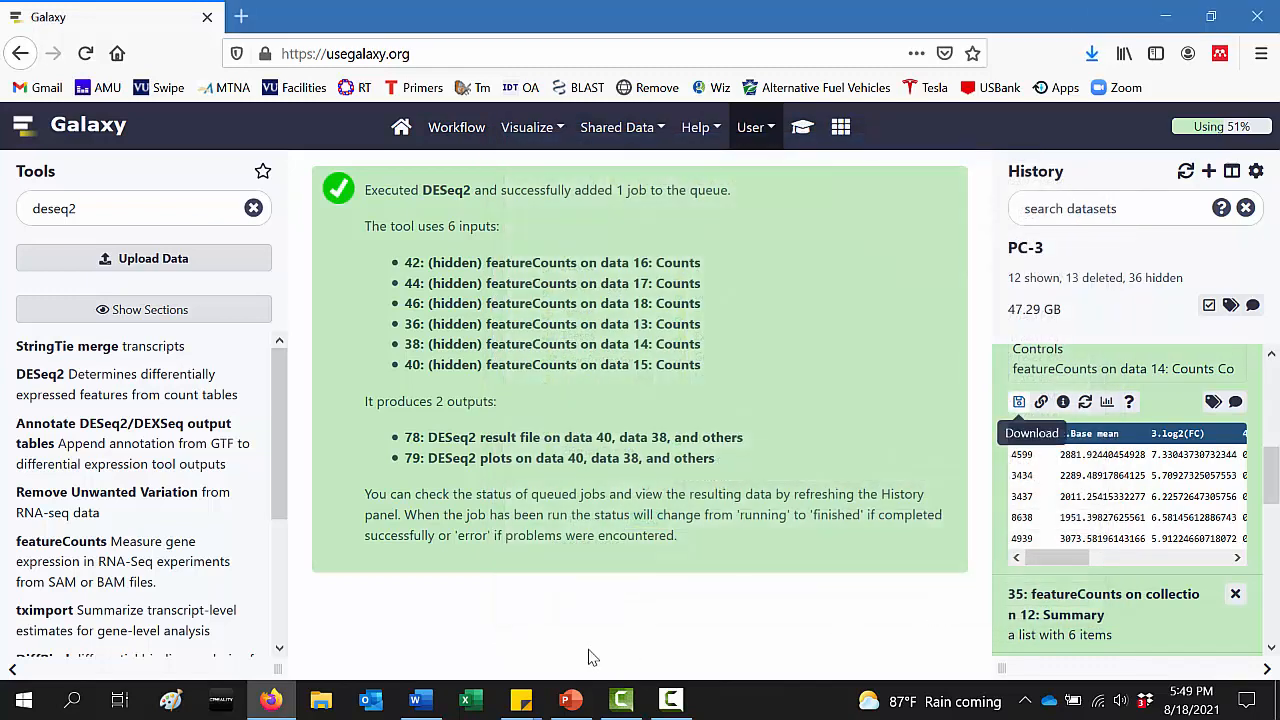
# Create a blank workbook in Excel and browse to the CHE 5530 folder inside Classes for a text file import
pyautogui.click(475, 705)
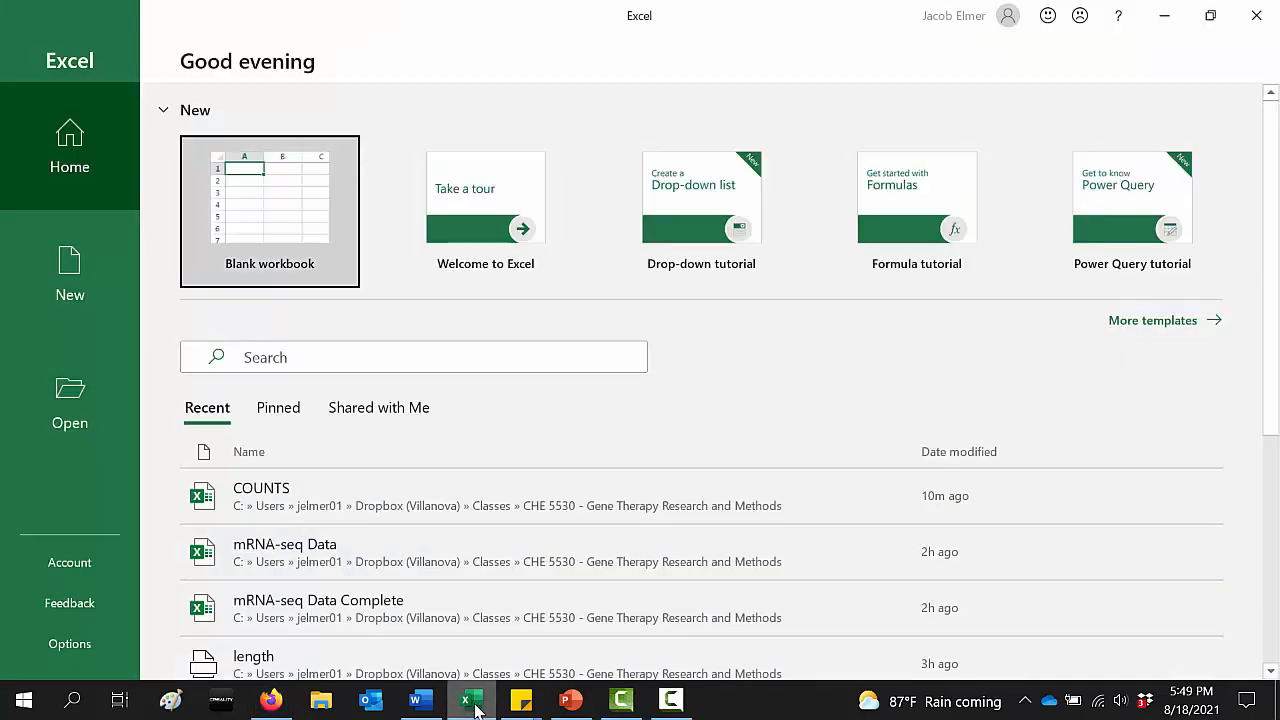
pyautogui.click(294, 238)
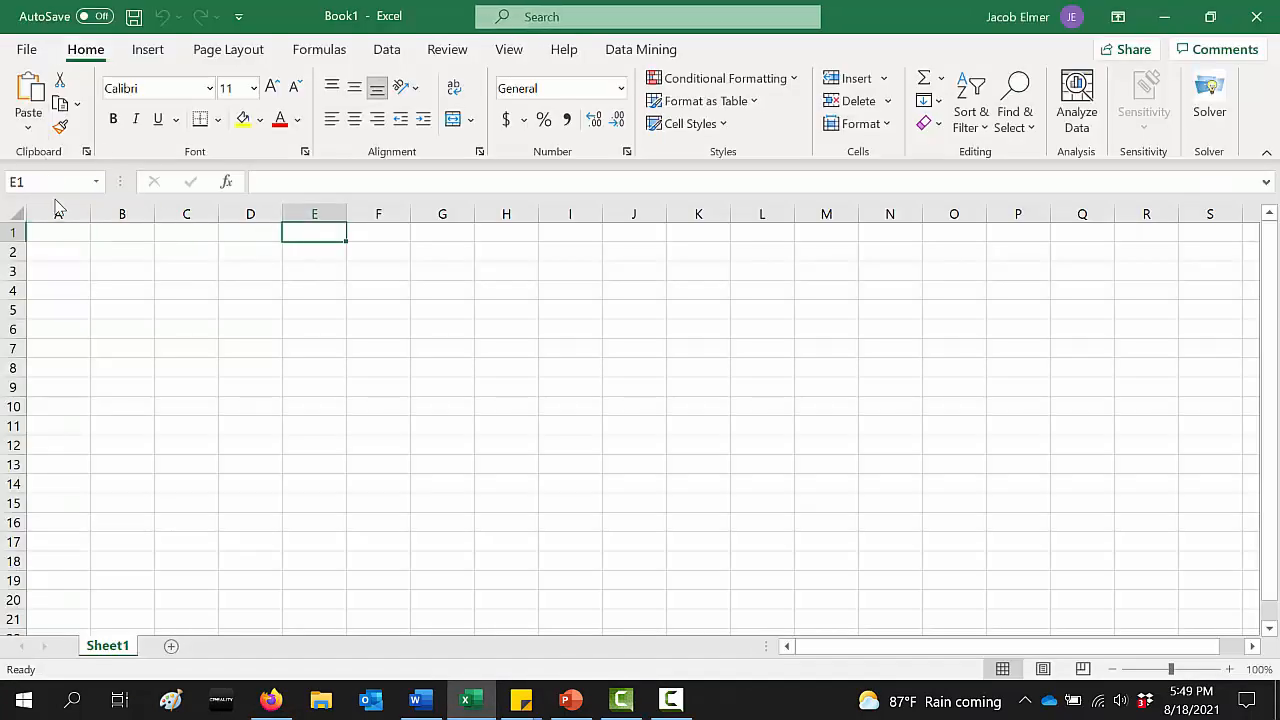
pyautogui.click(395, 55)
pyautogui.click(82, 88)
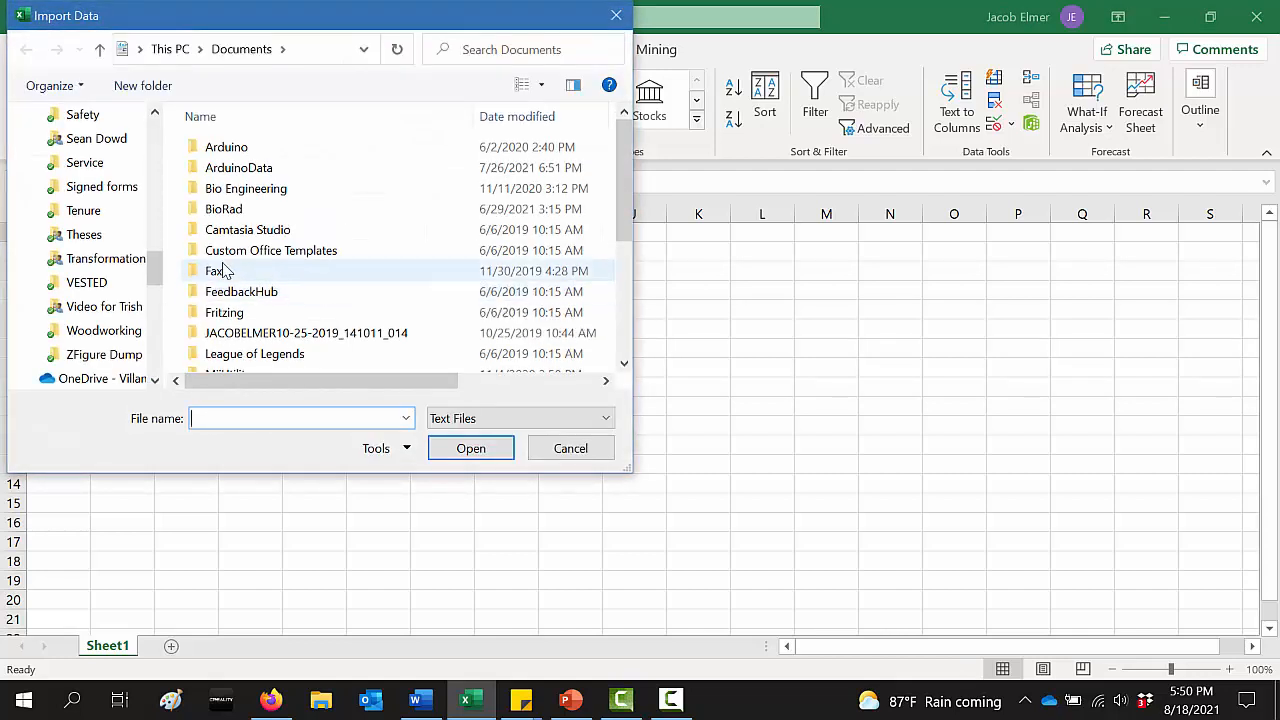
pyautogui.moveTo(158, 272); pyautogui.dragTo(158, 200)
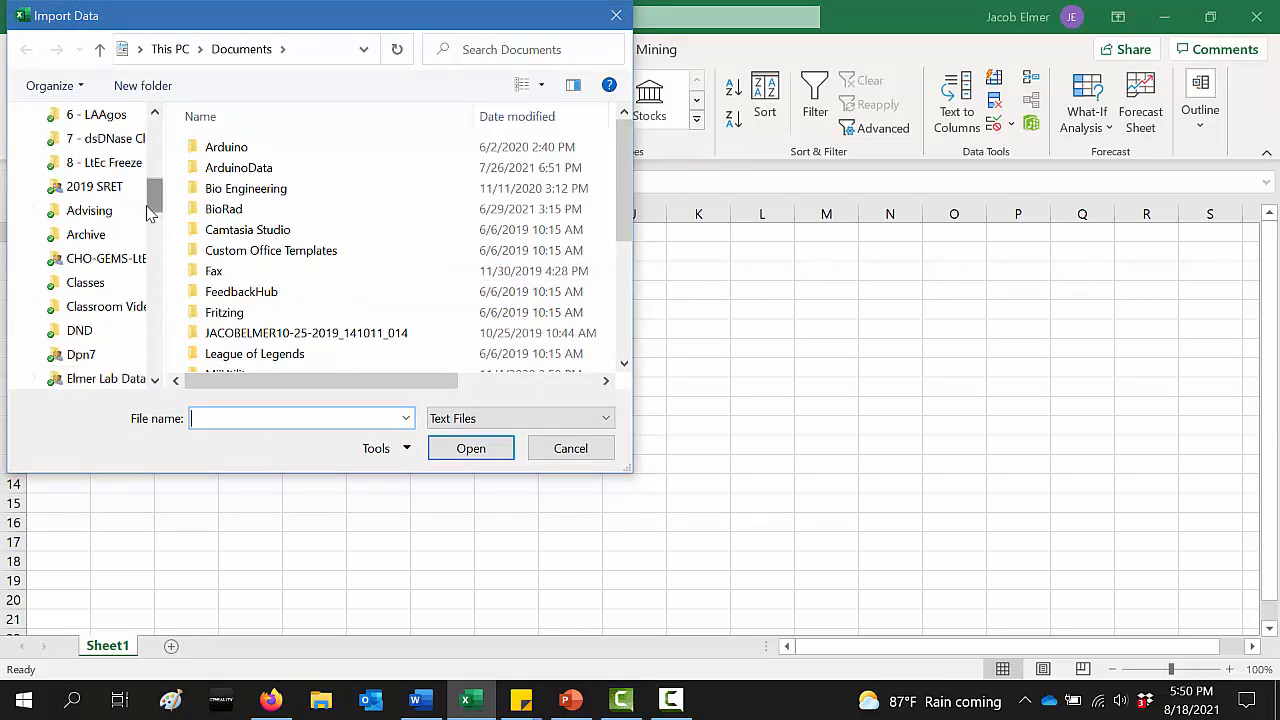
pyautogui.click(86, 284)
pyautogui.doubleClick(322, 231)
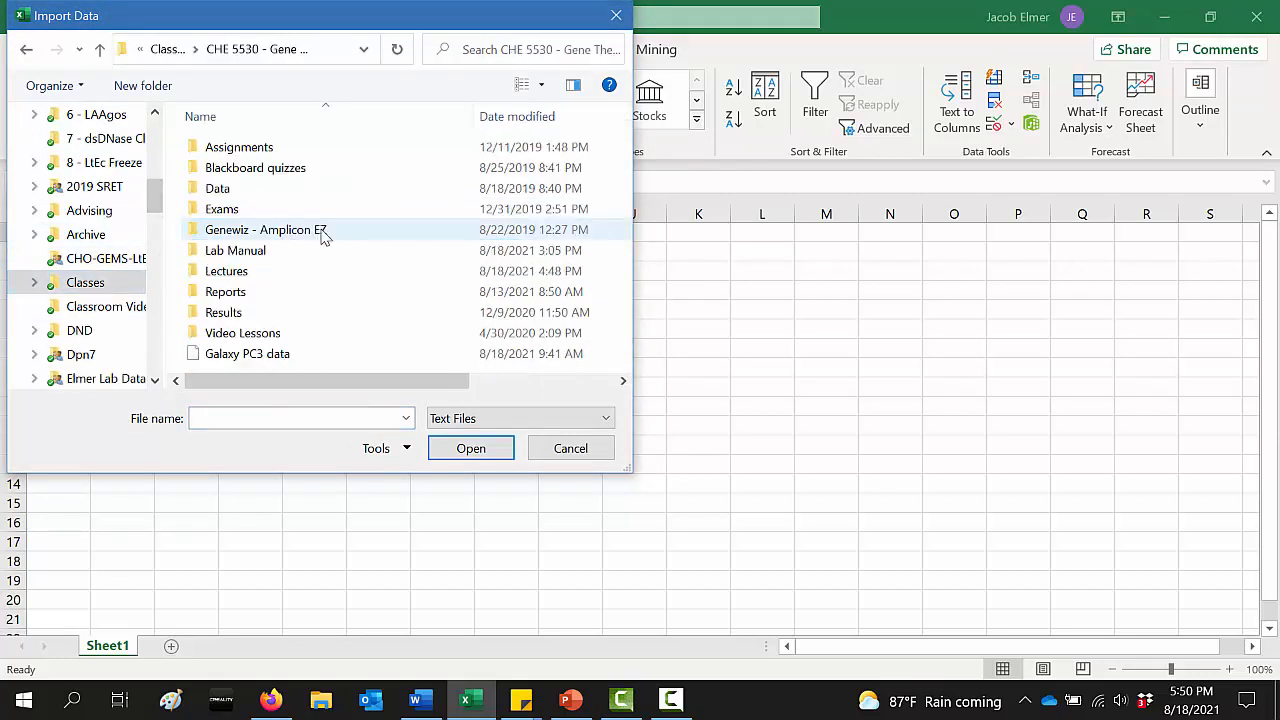
# List all file types and load the tab-delimited deseq2 file dated 8/18/2021 into the workbook
pyautogui.click(514, 418)
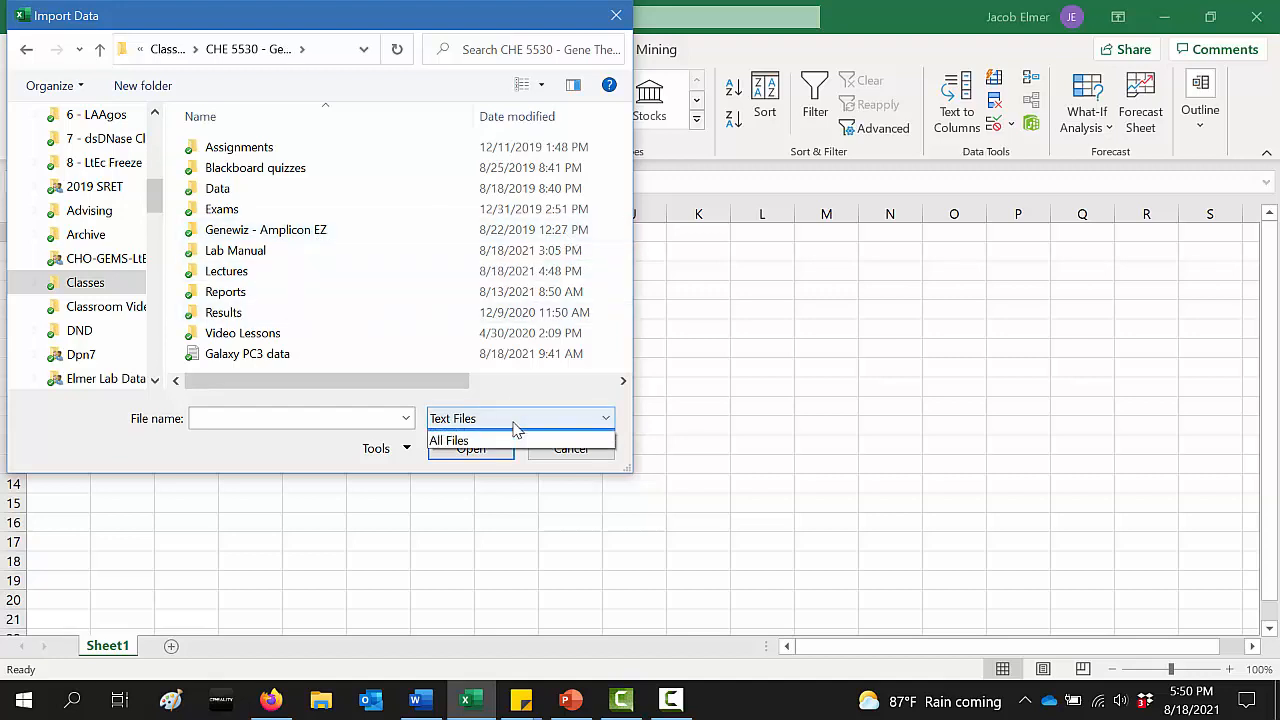
pyautogui.click(494, 451)
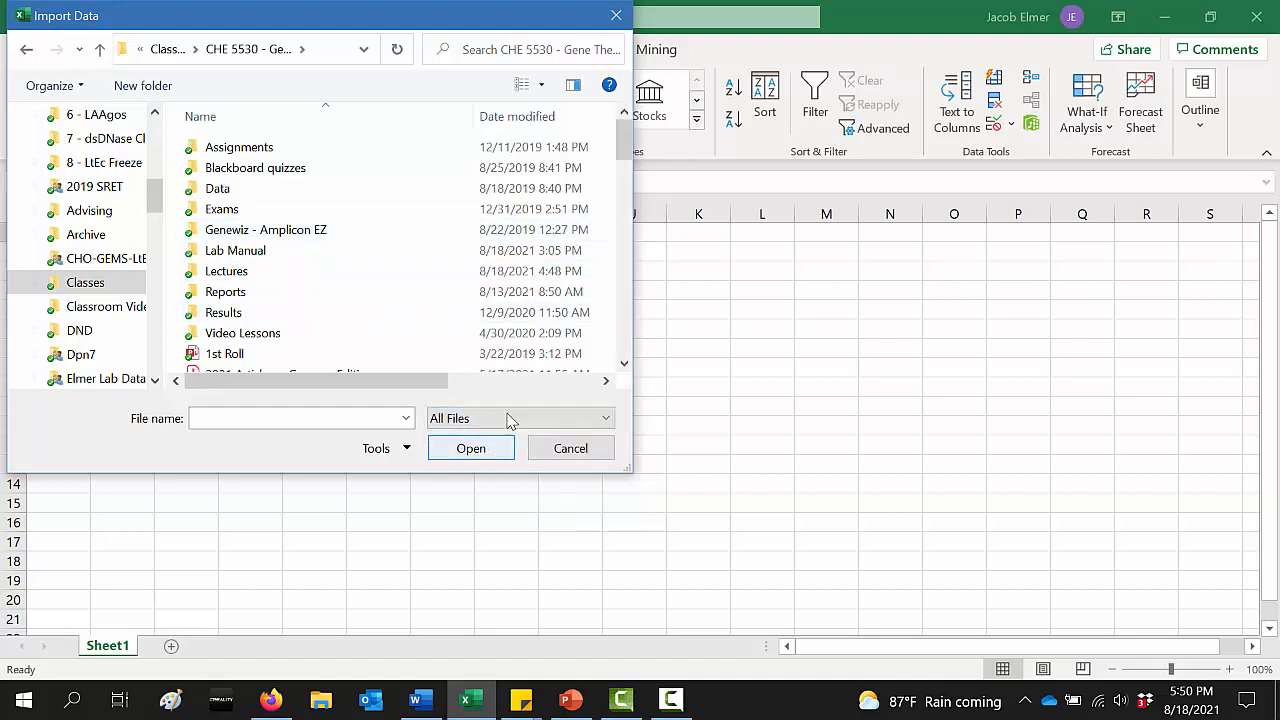
pyautogui.moveTo(623, 137); pyautogui.dragTo(623, 238)
pyautogui.click(268, 247)
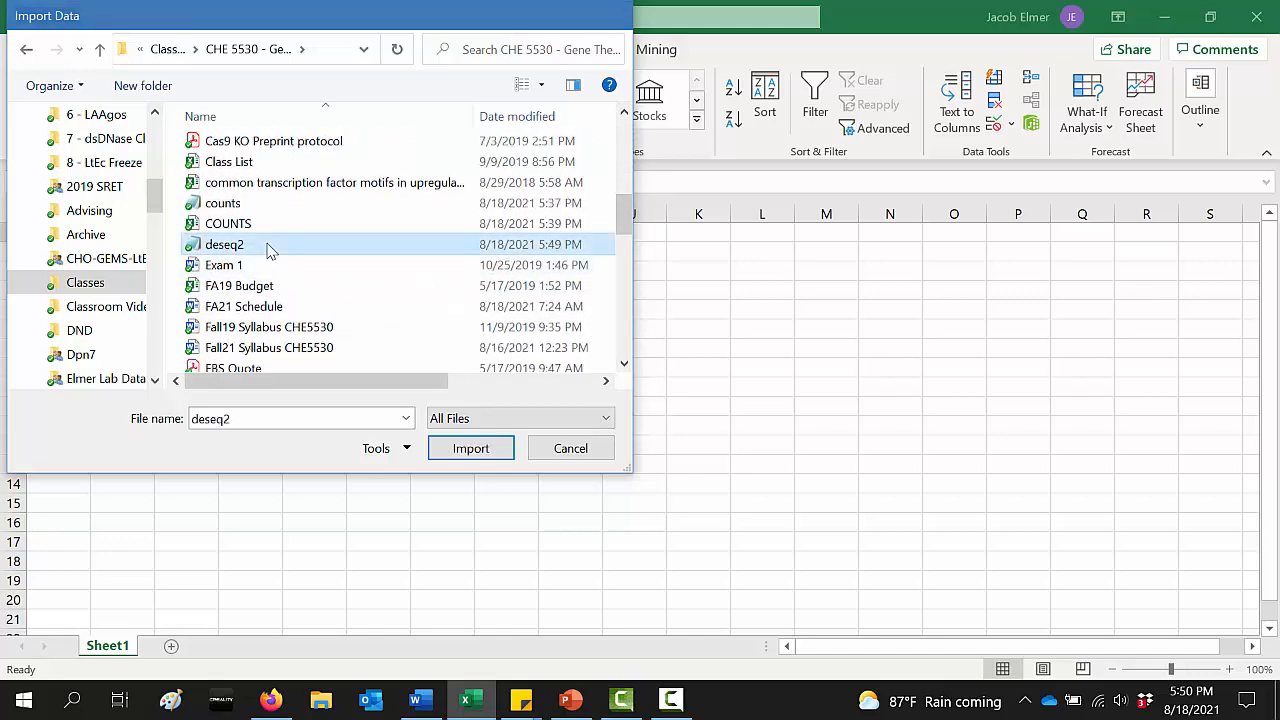
pyautogui.doubleClick(268, 247)
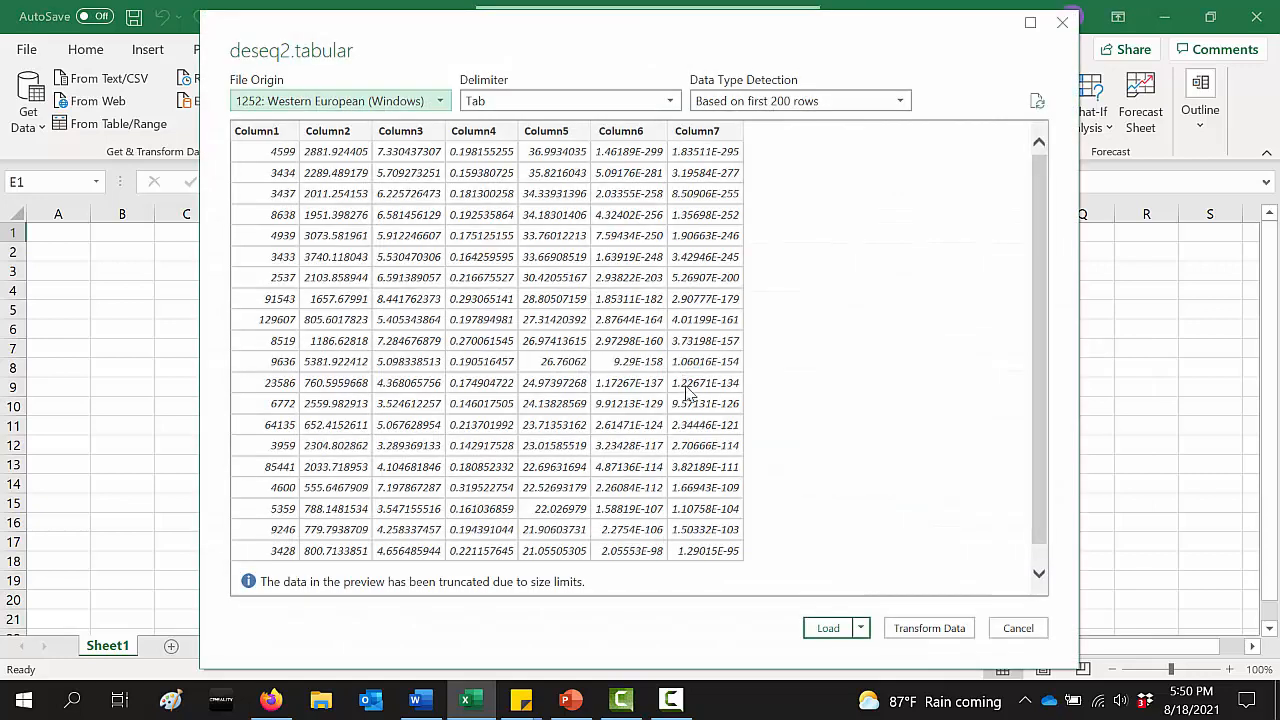
pyautogui.click(829, 630)
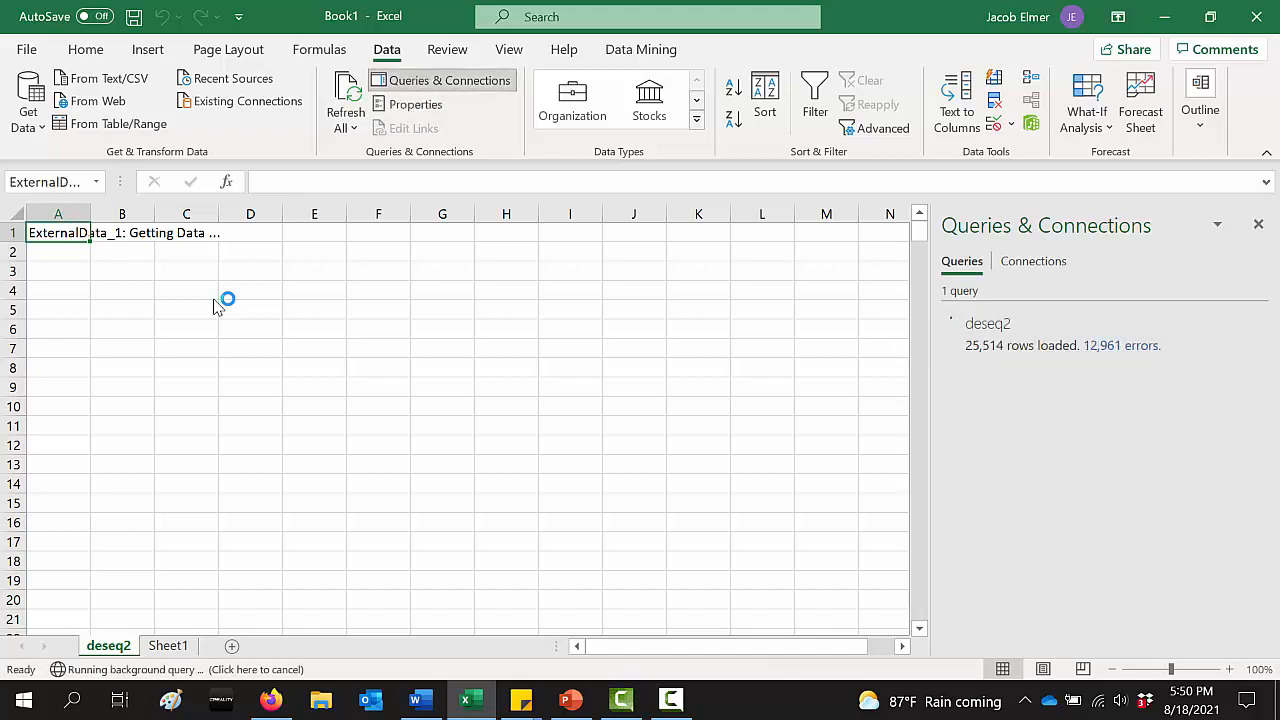
# Insert an empty row directly below the header row of the deseq2 table
pyautogui.click(273, 310)
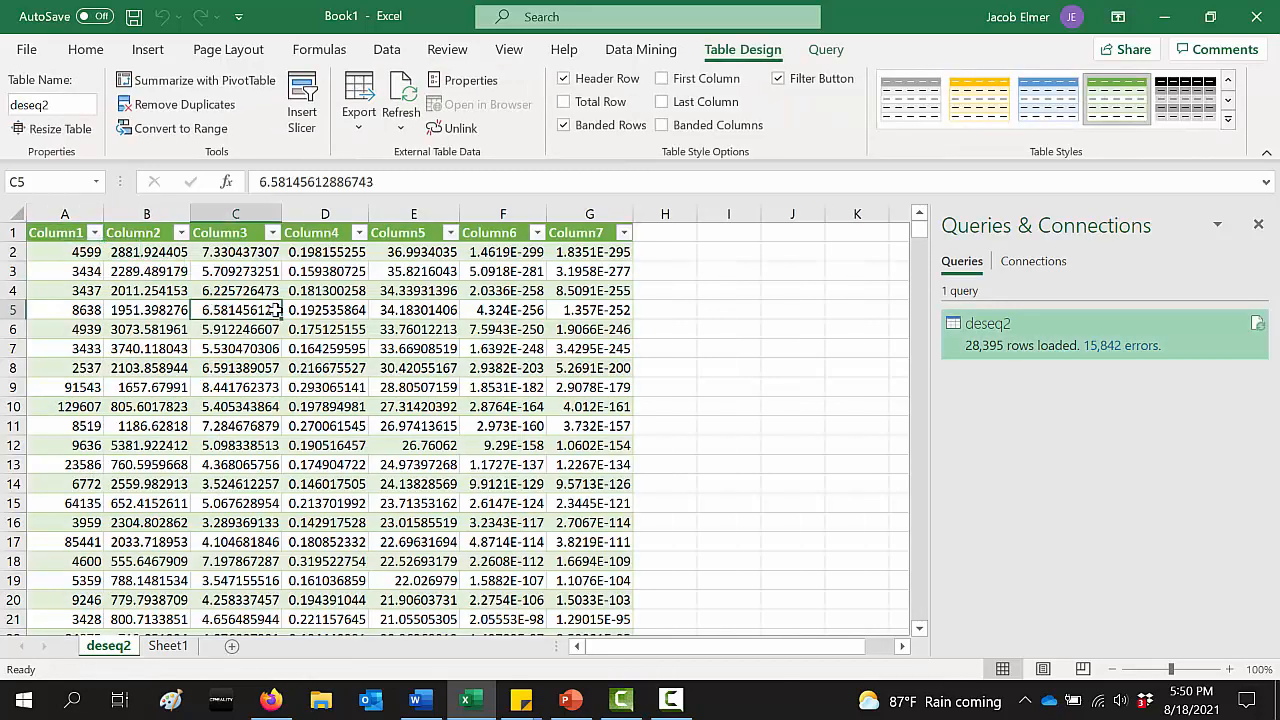
pyautogui.click(115, 236)
pyautogui.click(12, 232)
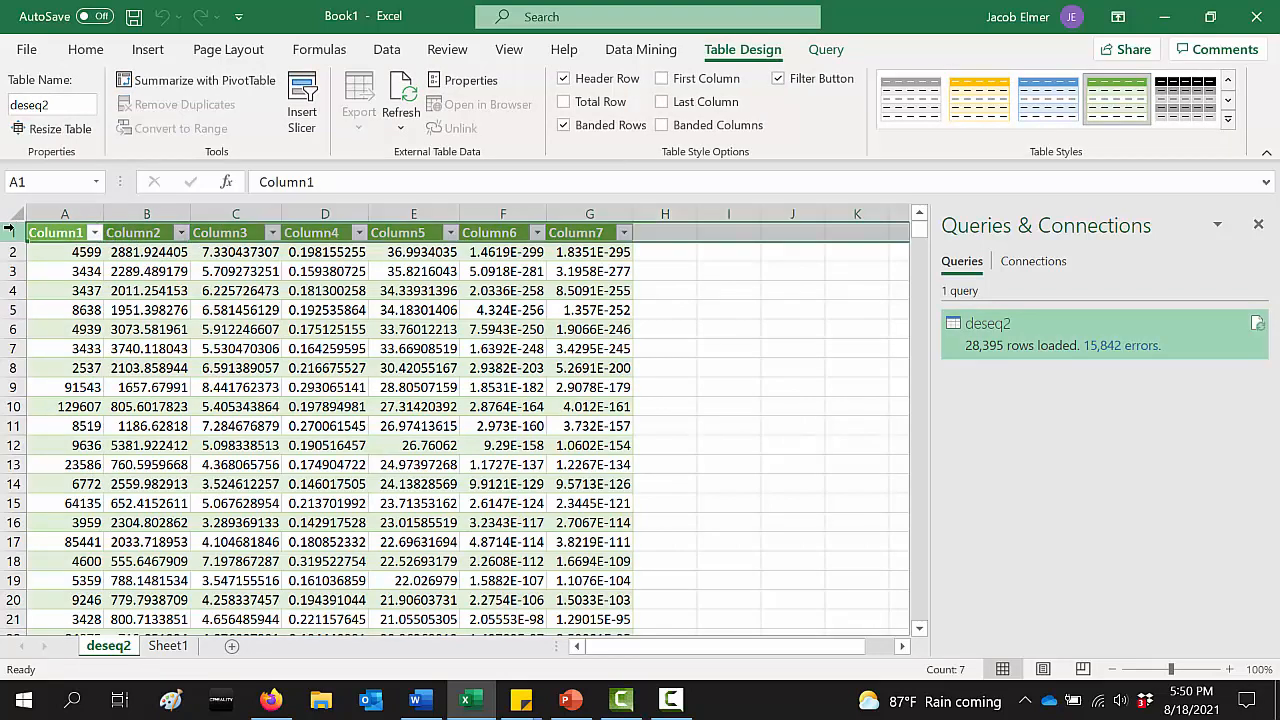
pyautogui.rightClick(14, 232)
pyautogui.click(90, 455)
pyautogui.click(14, 252)
pyautogui.rightClick(15, 253)
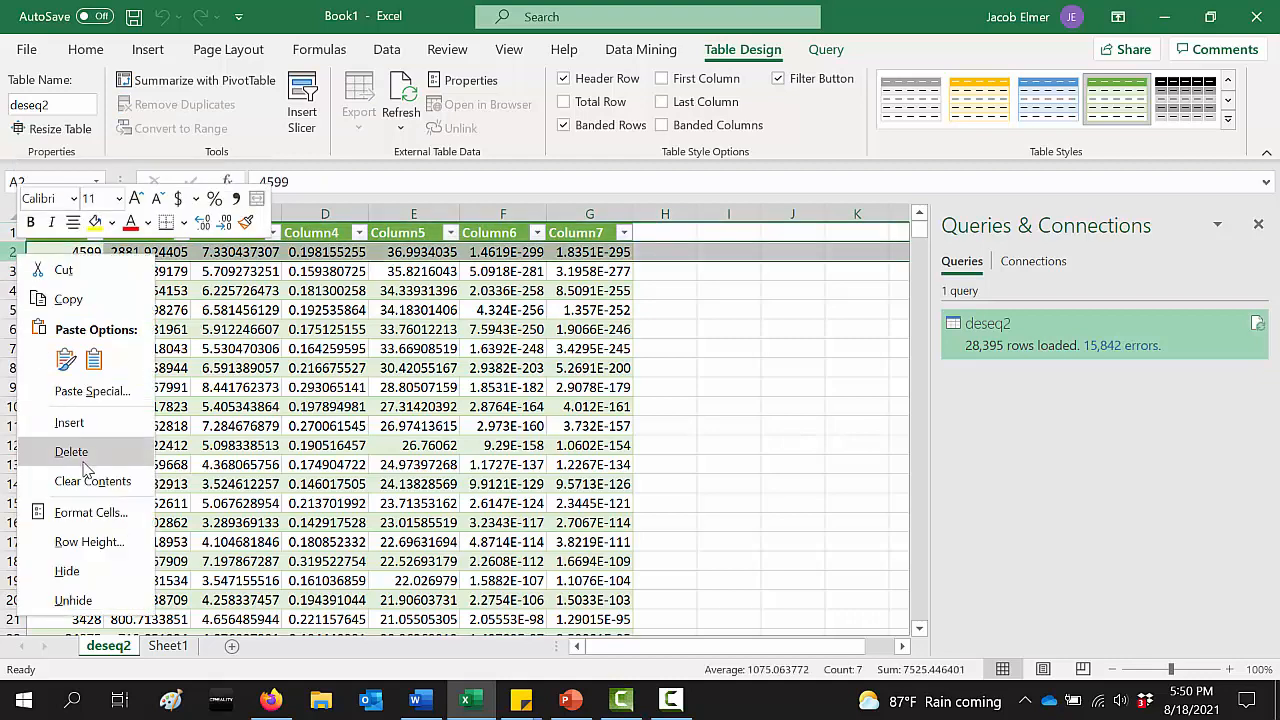
pyautogui.click(102, 434)
pyautogui.click(235, 348)
# Label the first three columns in row 2 geneid, Base mean and log2FC
pyautogui.click(72, 250)
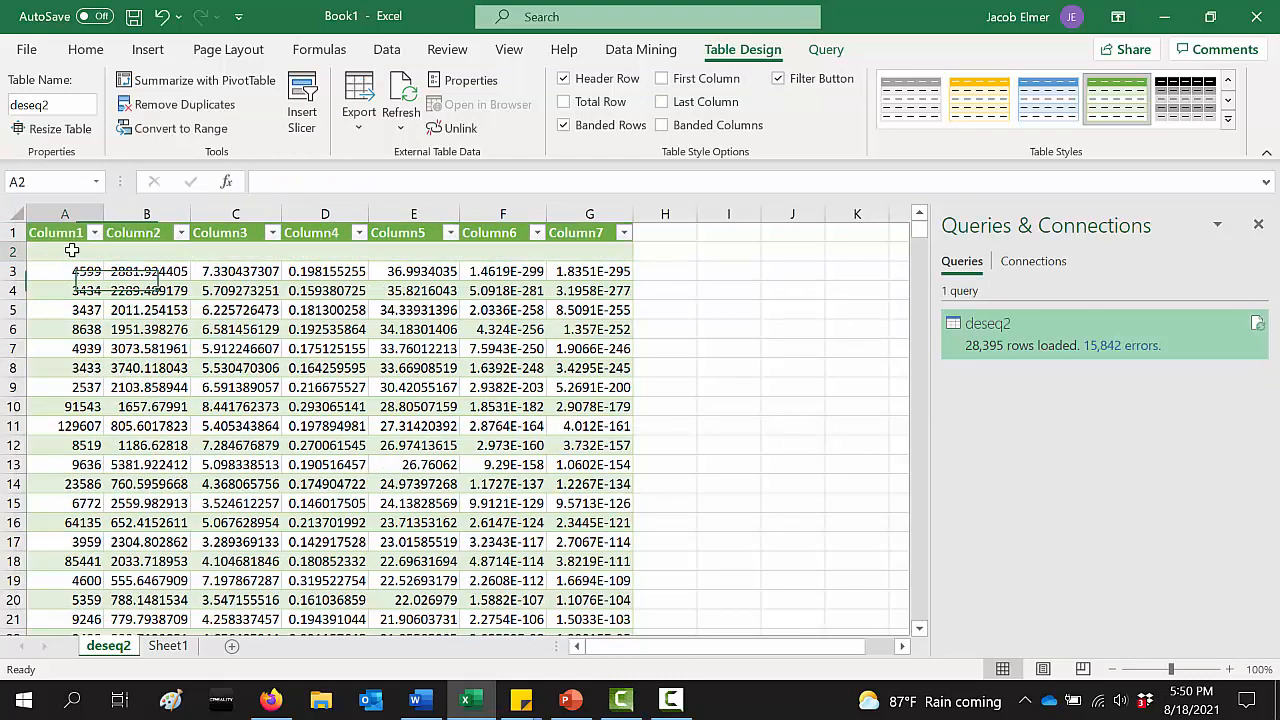
pyautogui.write('geneid')
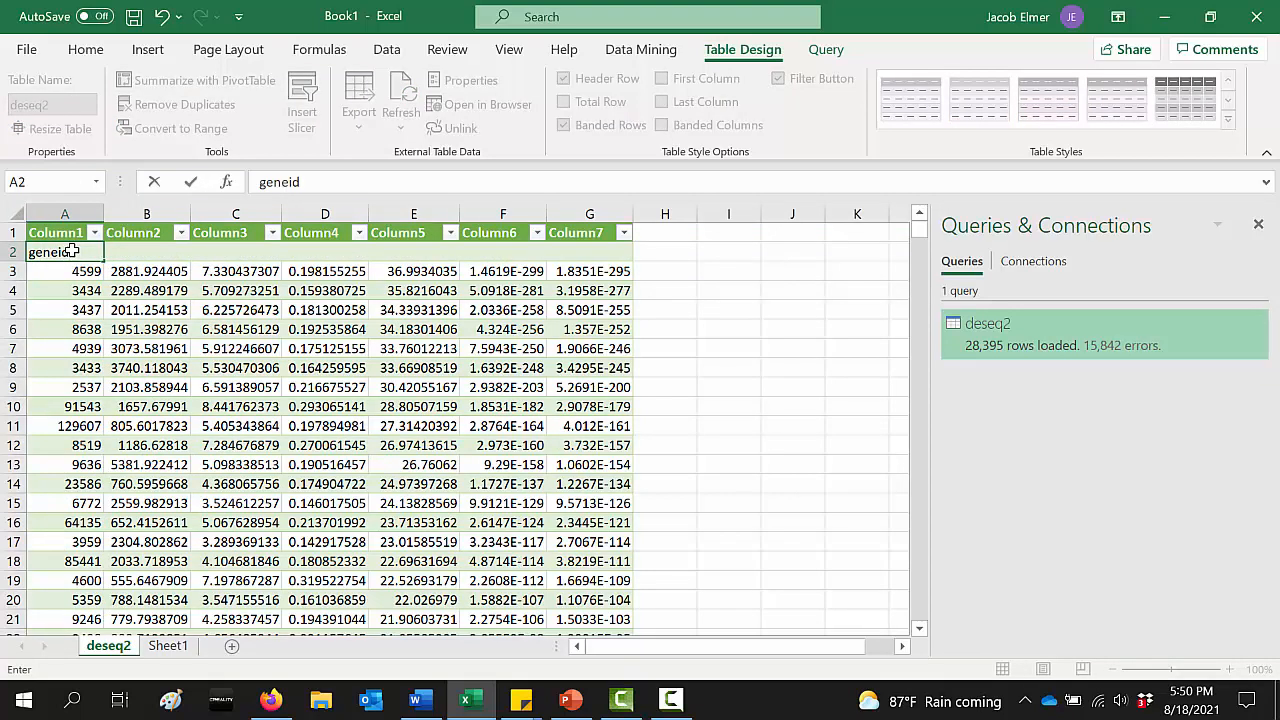
pyautogui.press('Tab')
pyautogui.write('Basemean')
pyautogui.press('BackSpace')
pyautogui.press('BackSpace')
pyautogui.press('BackSpace')
pyautogui.press('BackSpace')
pyautogui.write('mean')
pyautogui.press('Tab')
pyautogui.write('log2FC')
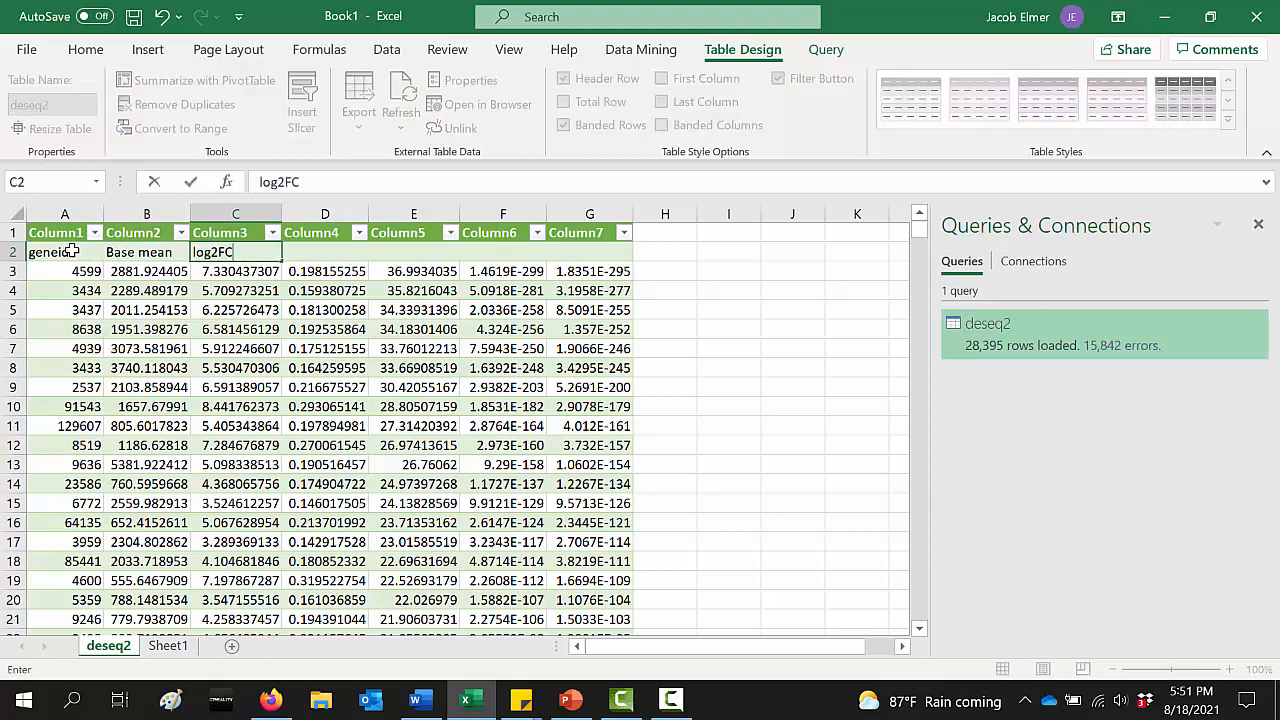
pyautogui.press('Tab')
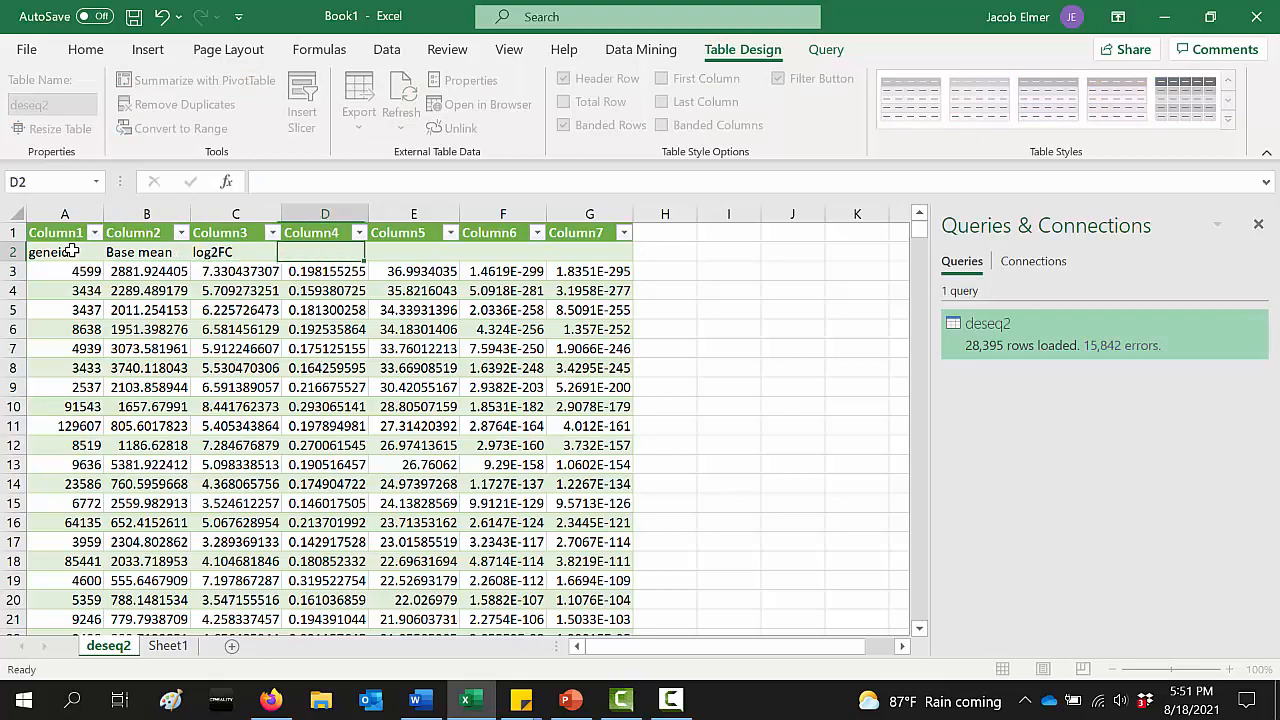
# Check the remaining column names in Galaxy's result preview and label D2 to G2 in Excel std error, wald-stats, p and padj
pyautogui.click(272, 700)
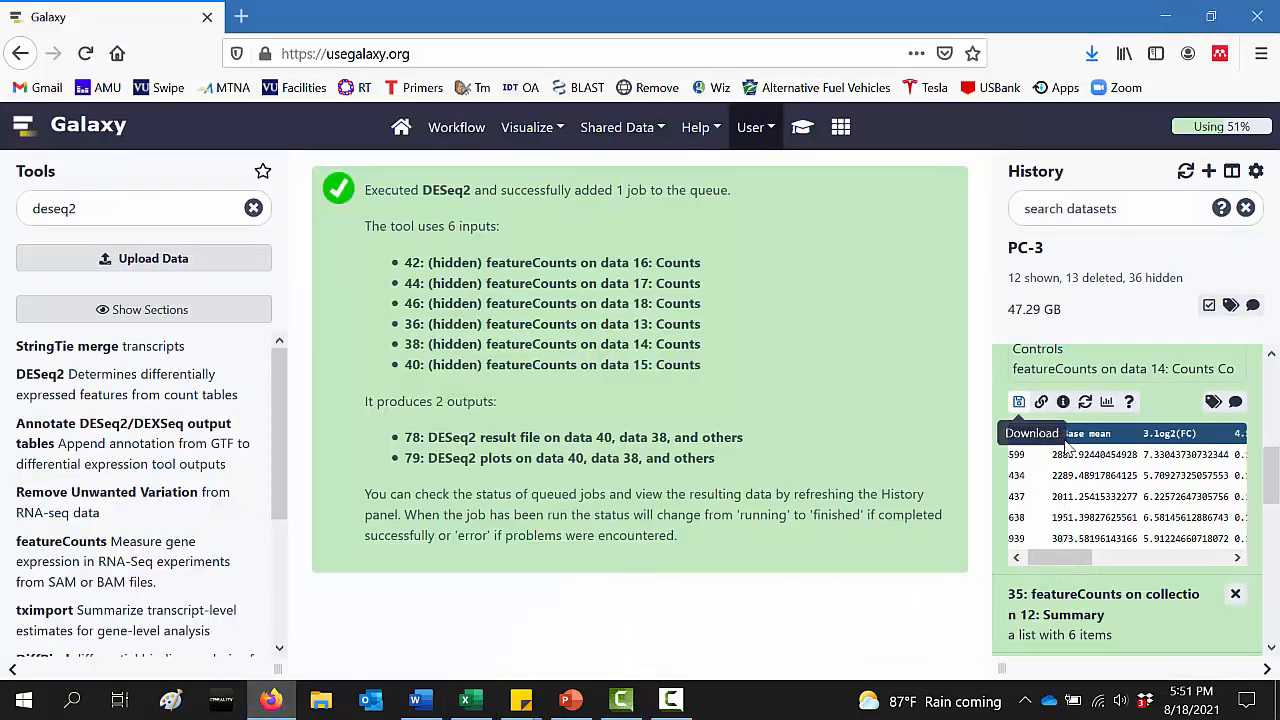
pyautogui.moveTo(1058, 565); pyautogui.dragTo(1186, 565)
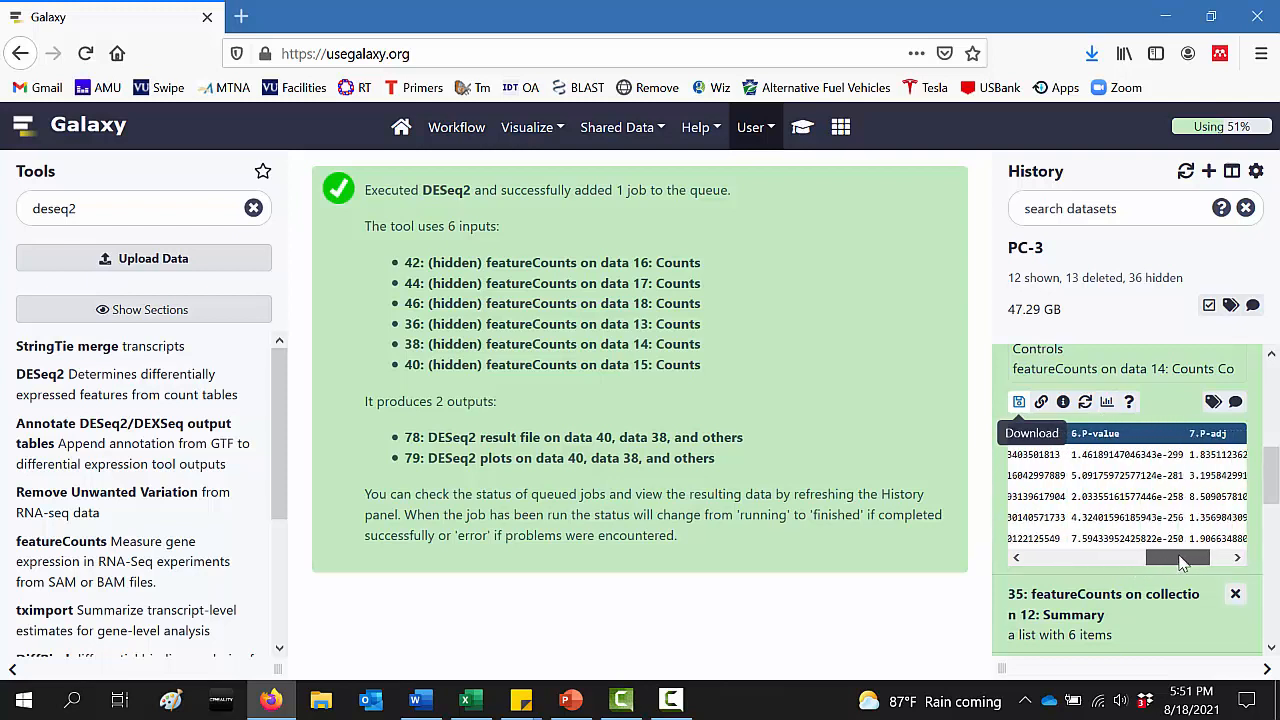
pyautogui.click(468, 703)
pyautogui.write('std error')
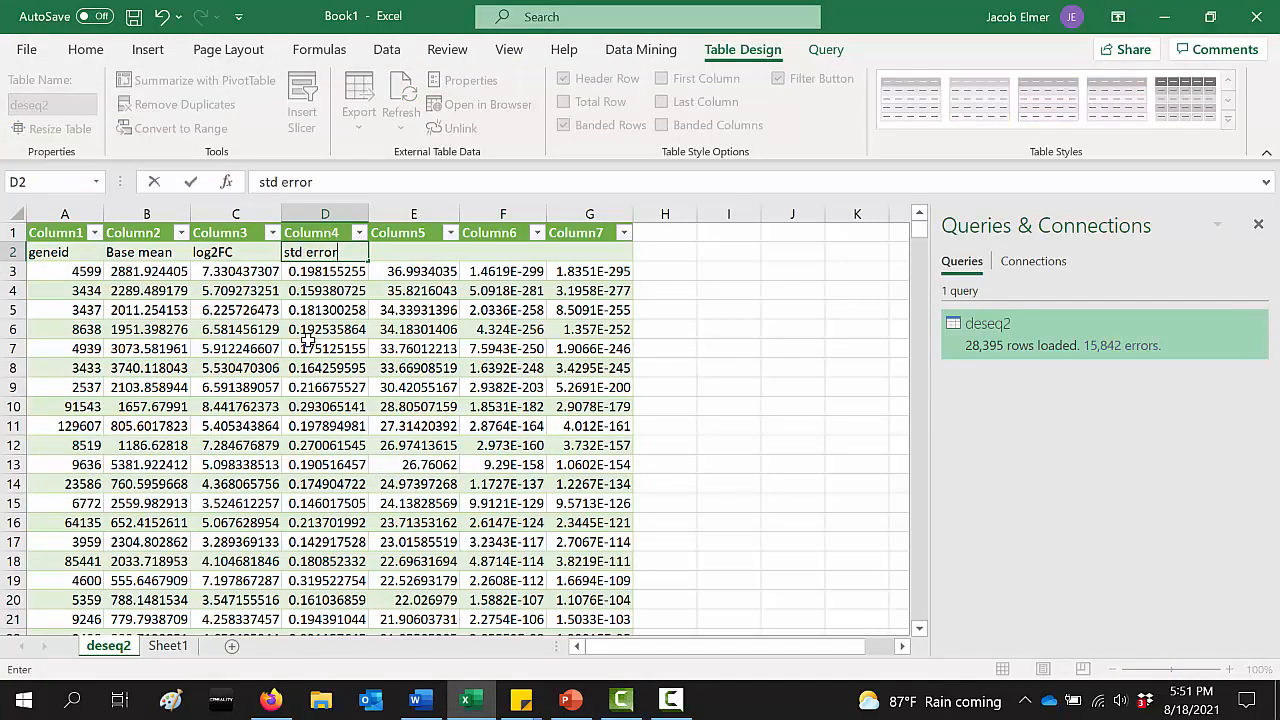
pyautogui.press('Tab')
pyautogui.write('wald-stat')
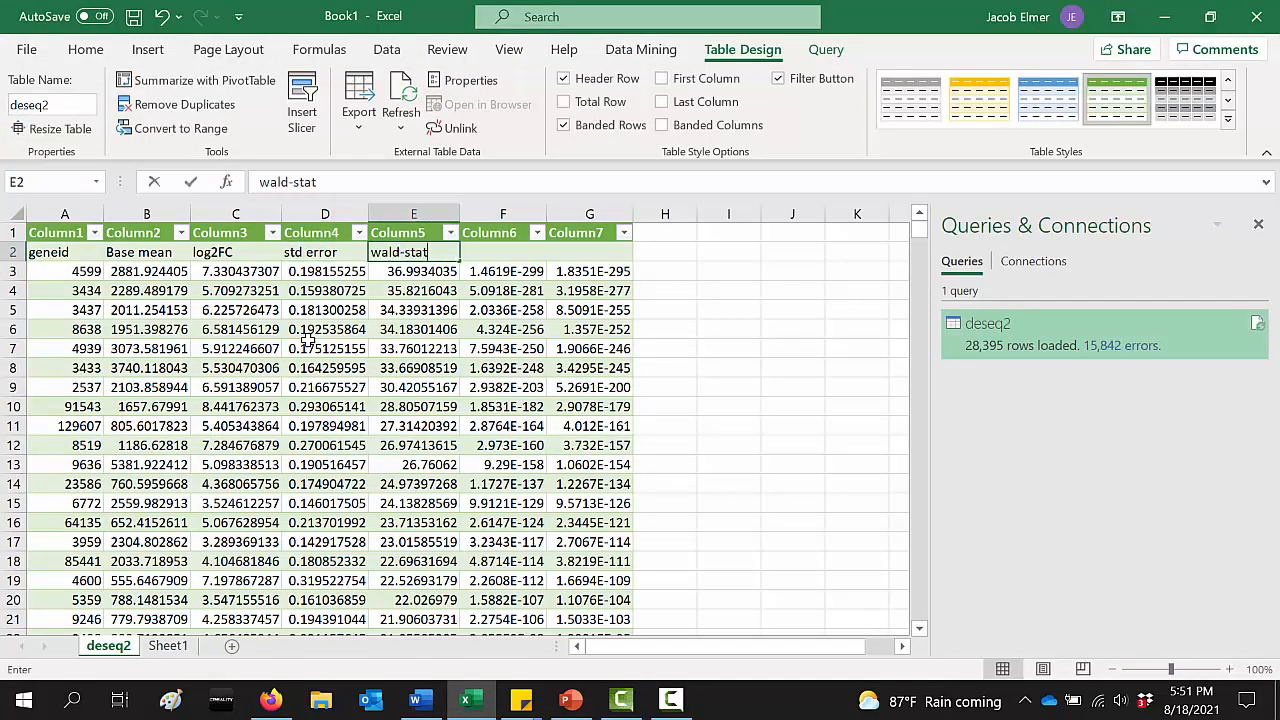
pyautogui.write('s')
pyautogui.press('Tab')
pyautogui.write('p')
pyautogui.press('Tab')
pyautogui.write('padj')
pyautogui.press('Return')
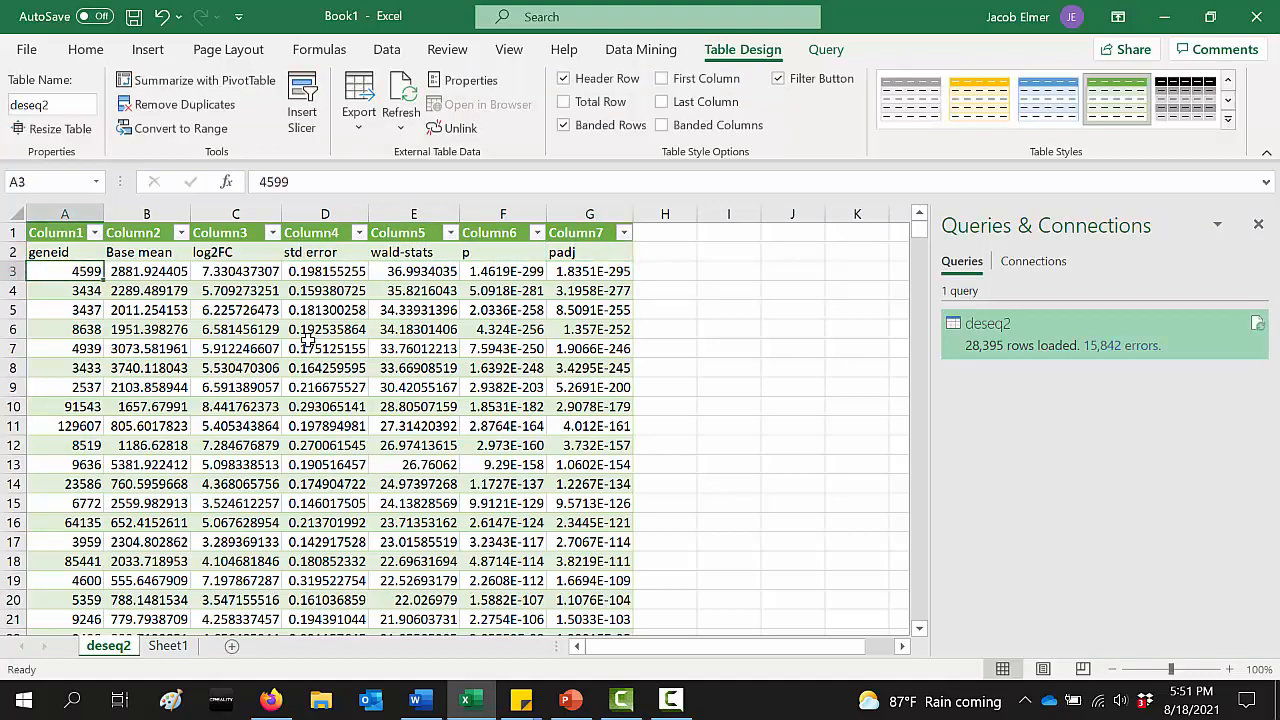
# Highlight the whole log2FC column with a yellow fill
pyautogui.click(350, 327)
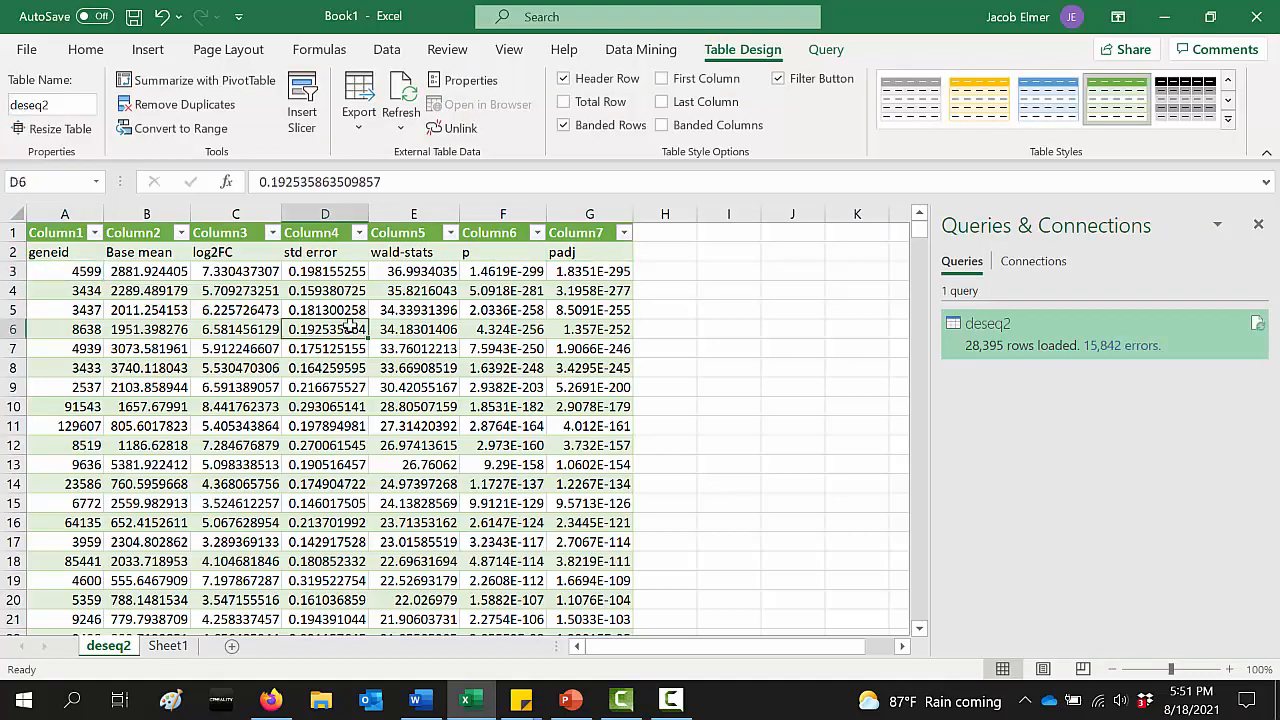
pyautogui.click(236, 214)
pyautogui.click(87, 50)
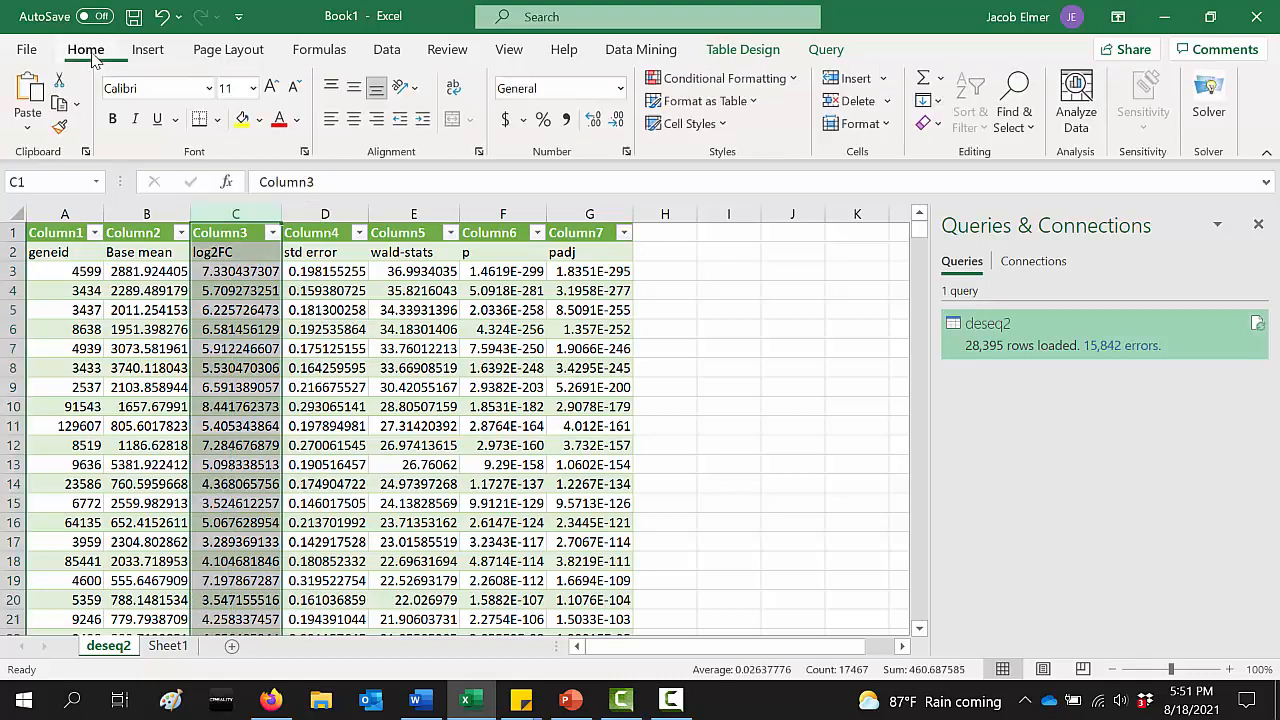
pyautogui.click(243, 119)
pyautogui.click(350, 335)
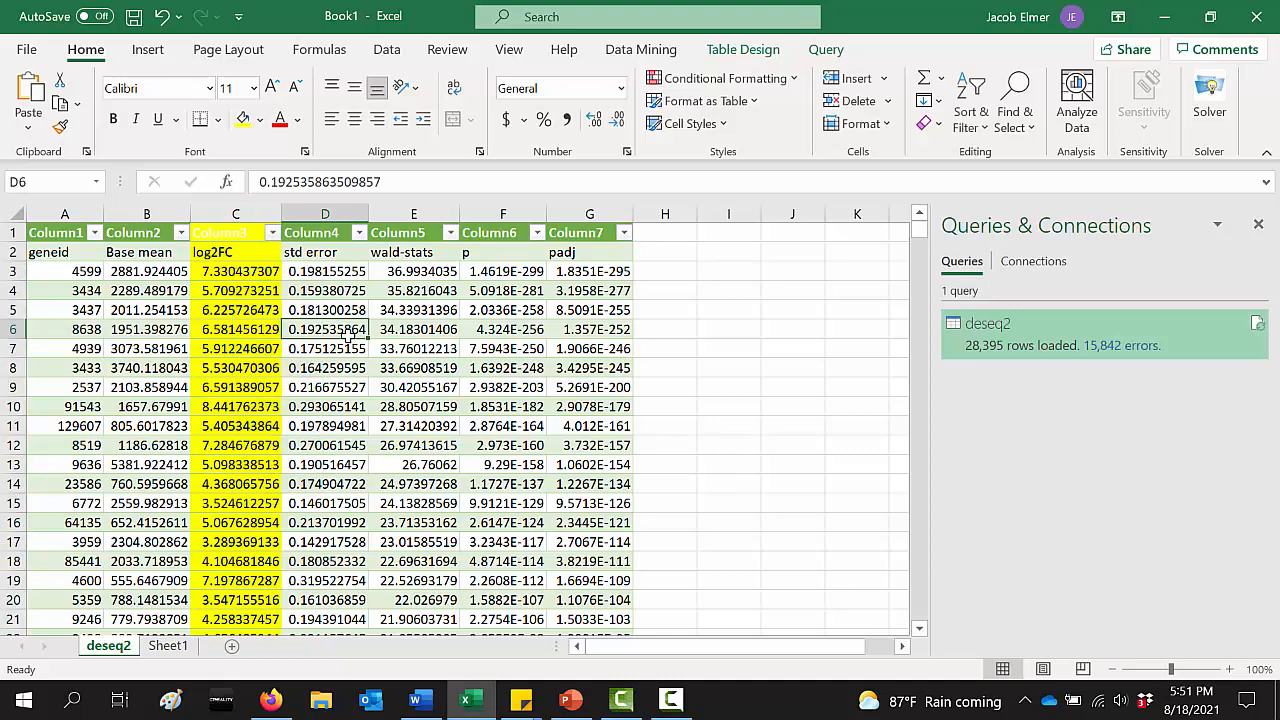
# Highlight the whole padj column with a light green theme fill
pyautogui.click(596, 214)
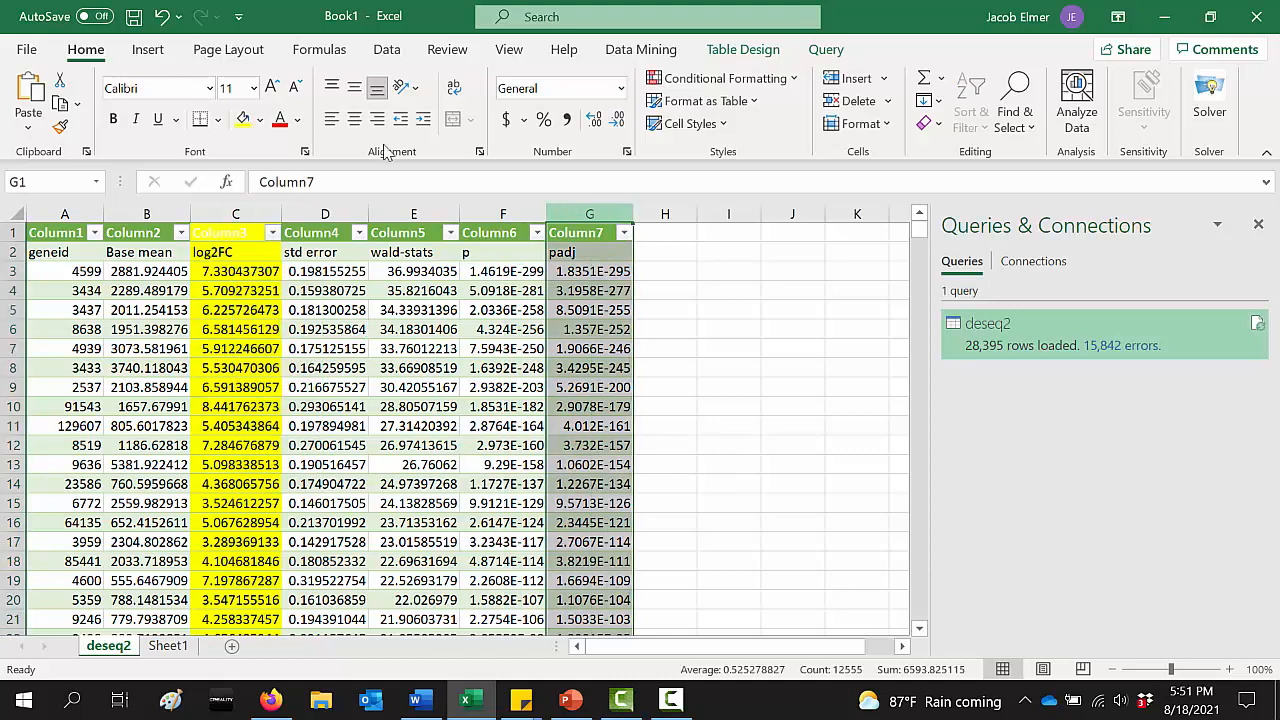
pyautogui.click(259, 119)
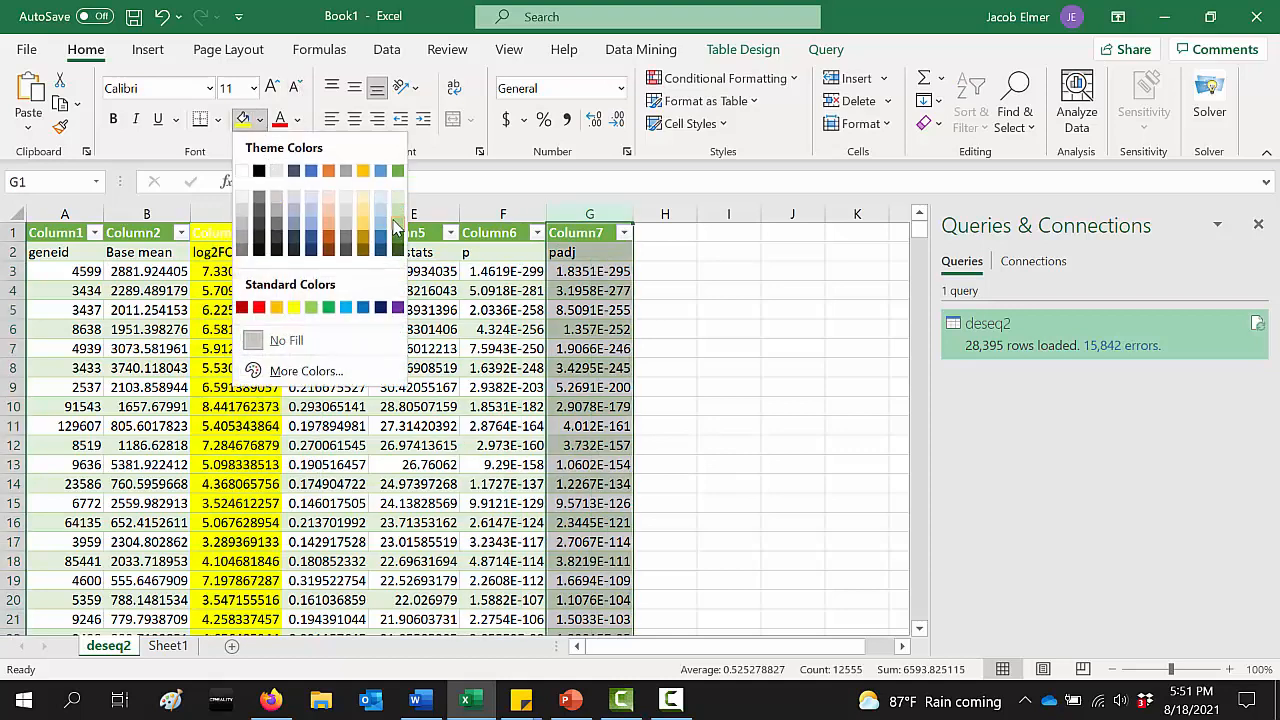
pyautogui.press('Escape')
pyautogui.click(474, 348)
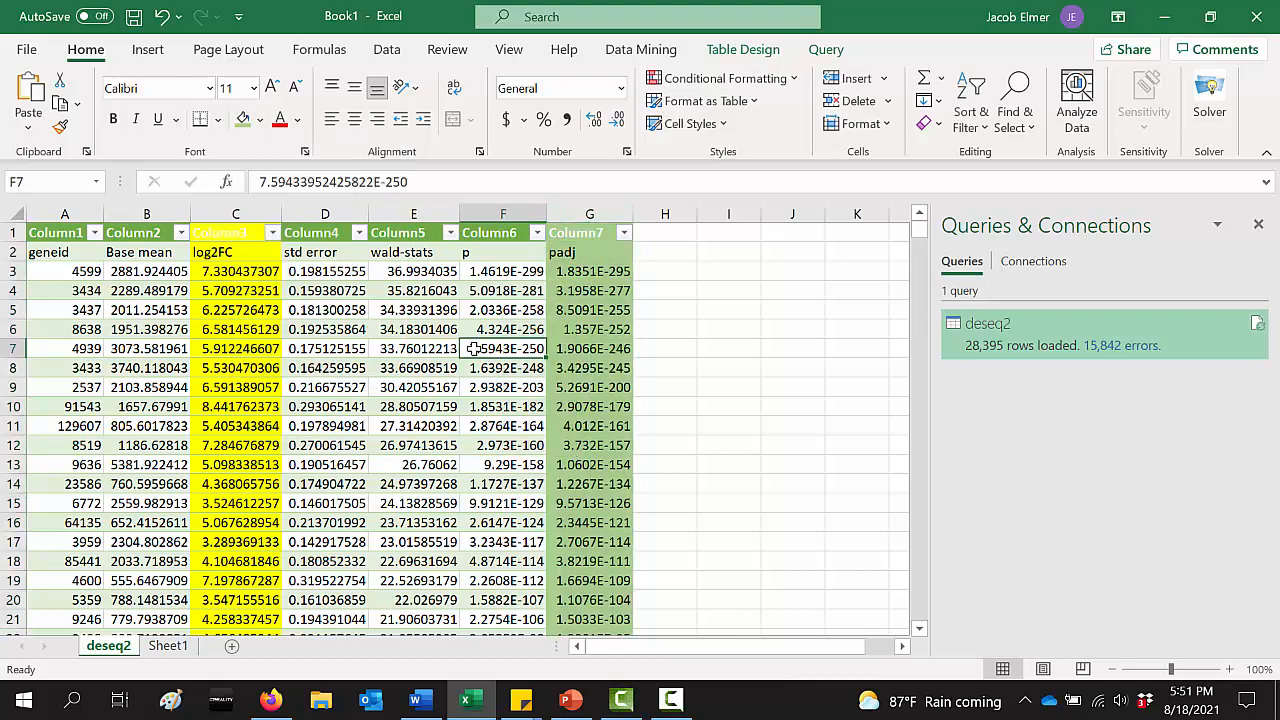
# Compare the p and padj columns and review them alongside the log2FC column
pyautogui.click(492, 256)
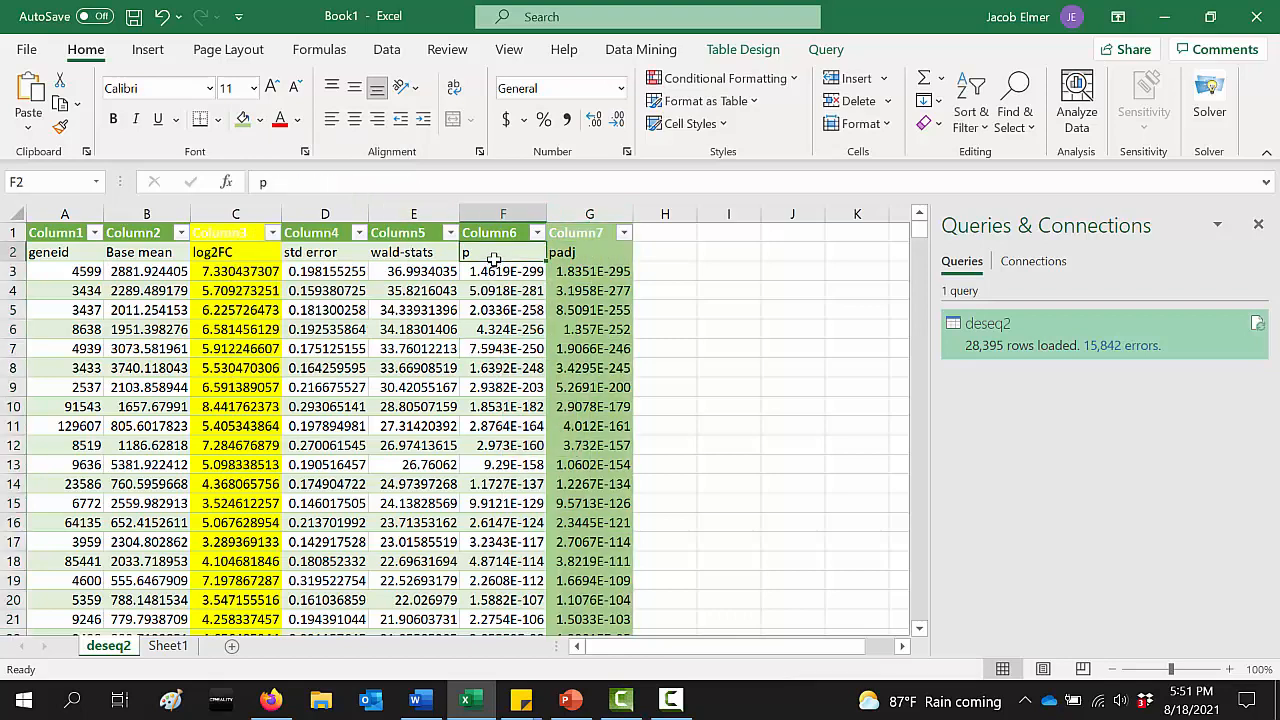
pyautogui.click(570, 252)
pyautogui.click(523, 252)
pyautogui.click(555, 254)
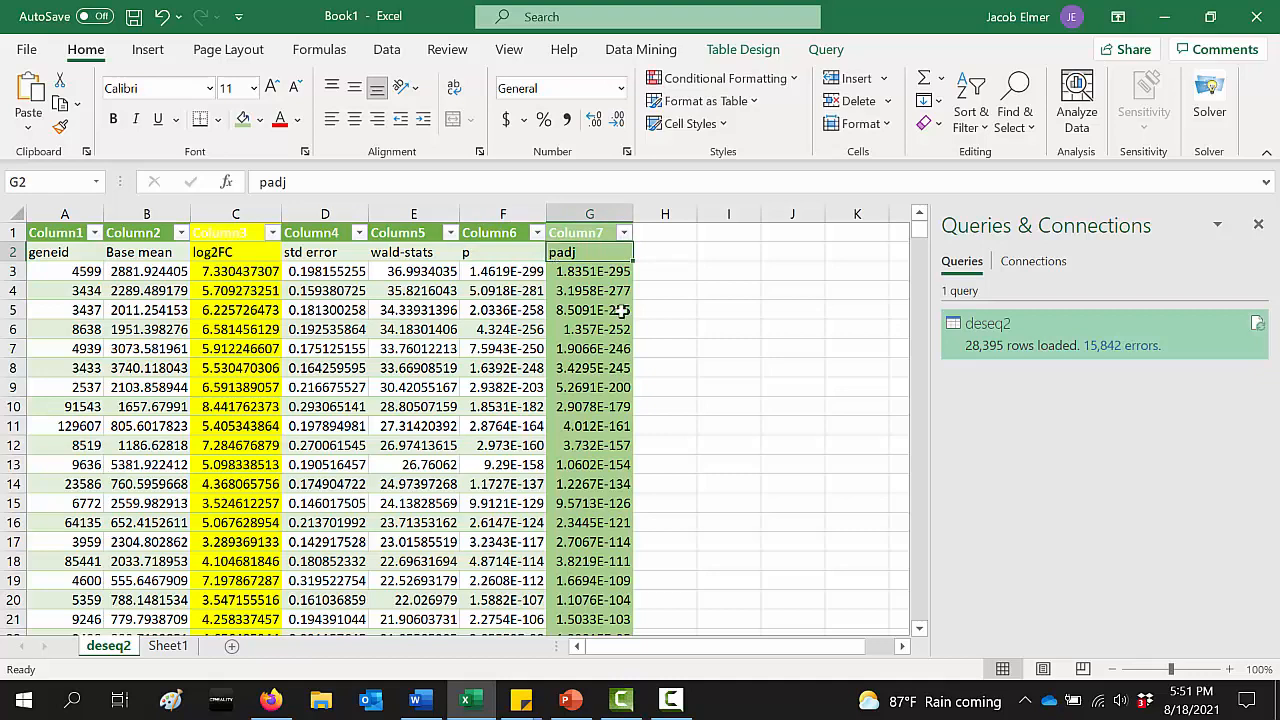
pyautogui.click(500, 253)
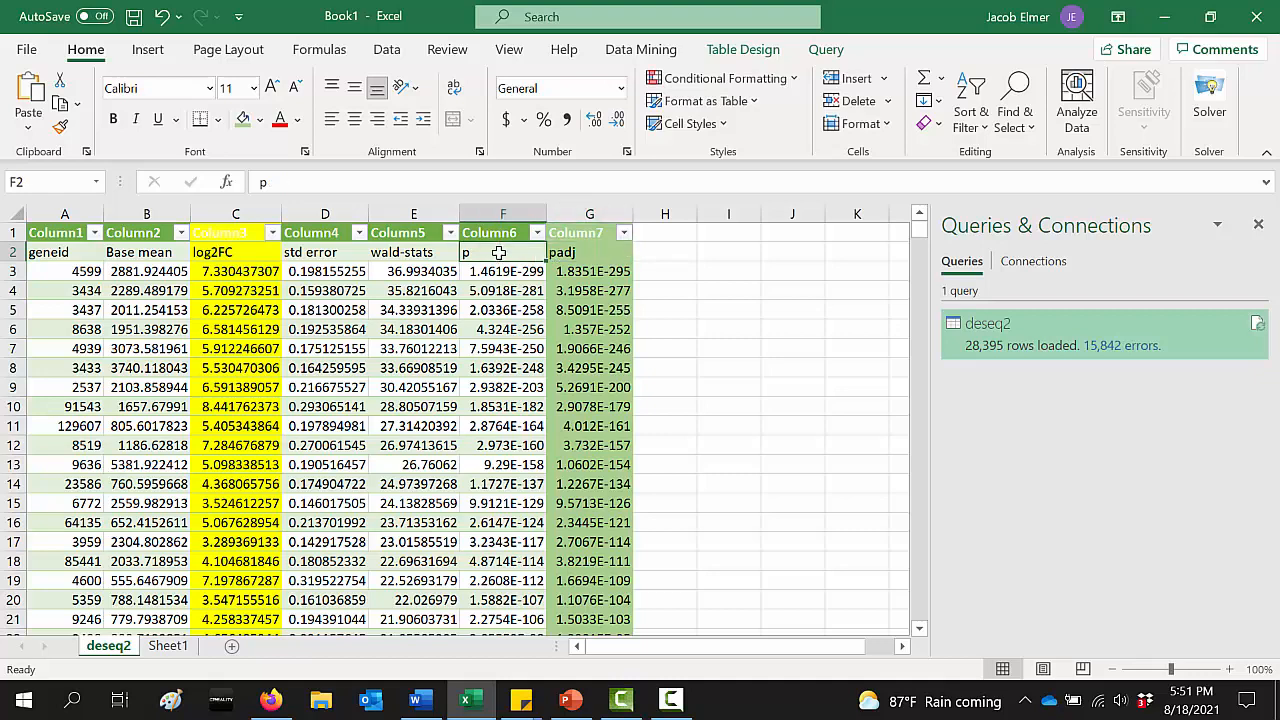
pyautogui.click(580, 253)
pyautogui.click(509, 252)
pyautogui.click(561, 252)
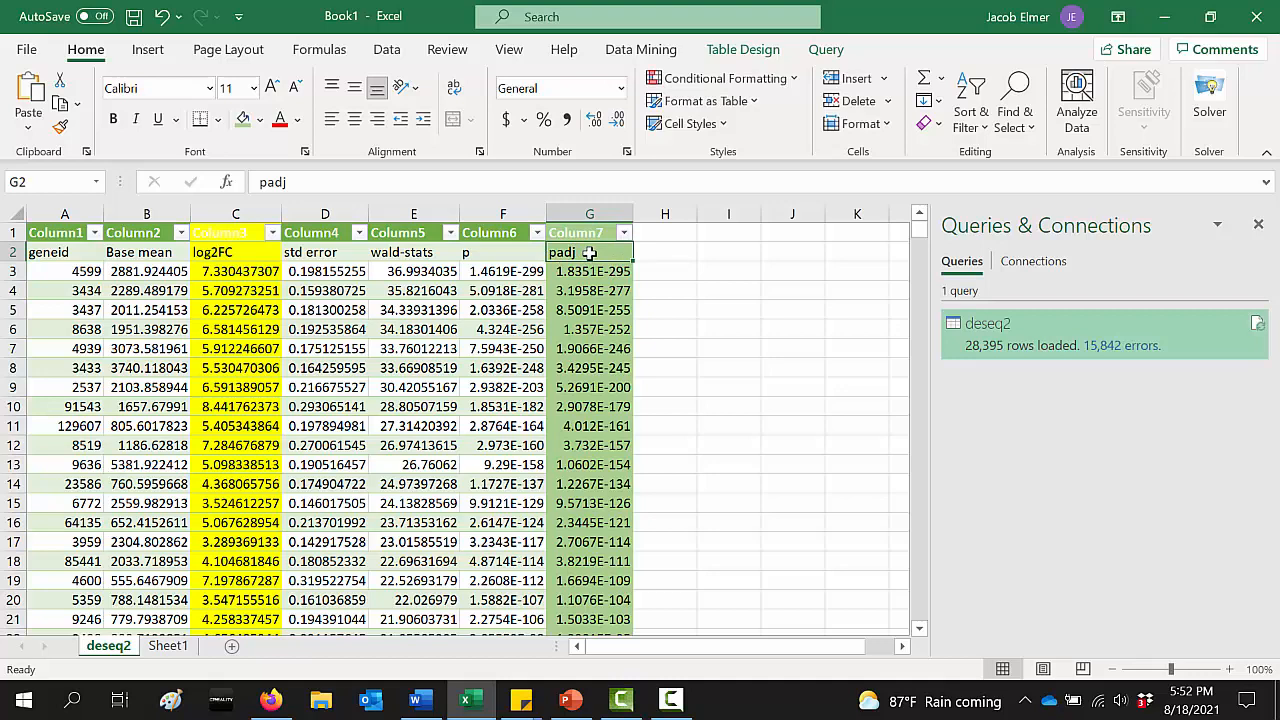
pyautogui.click(592, 215)
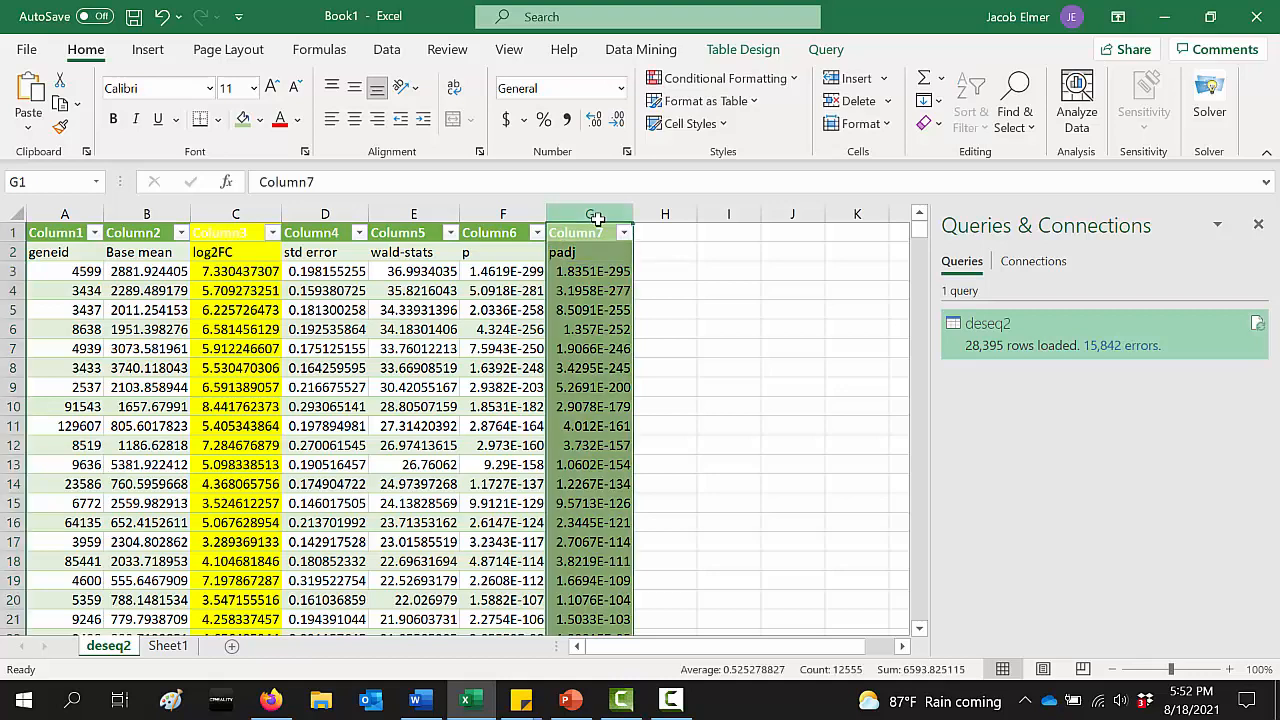
pyautogui.click(604, 362)
pyautogui.click(602, 252)
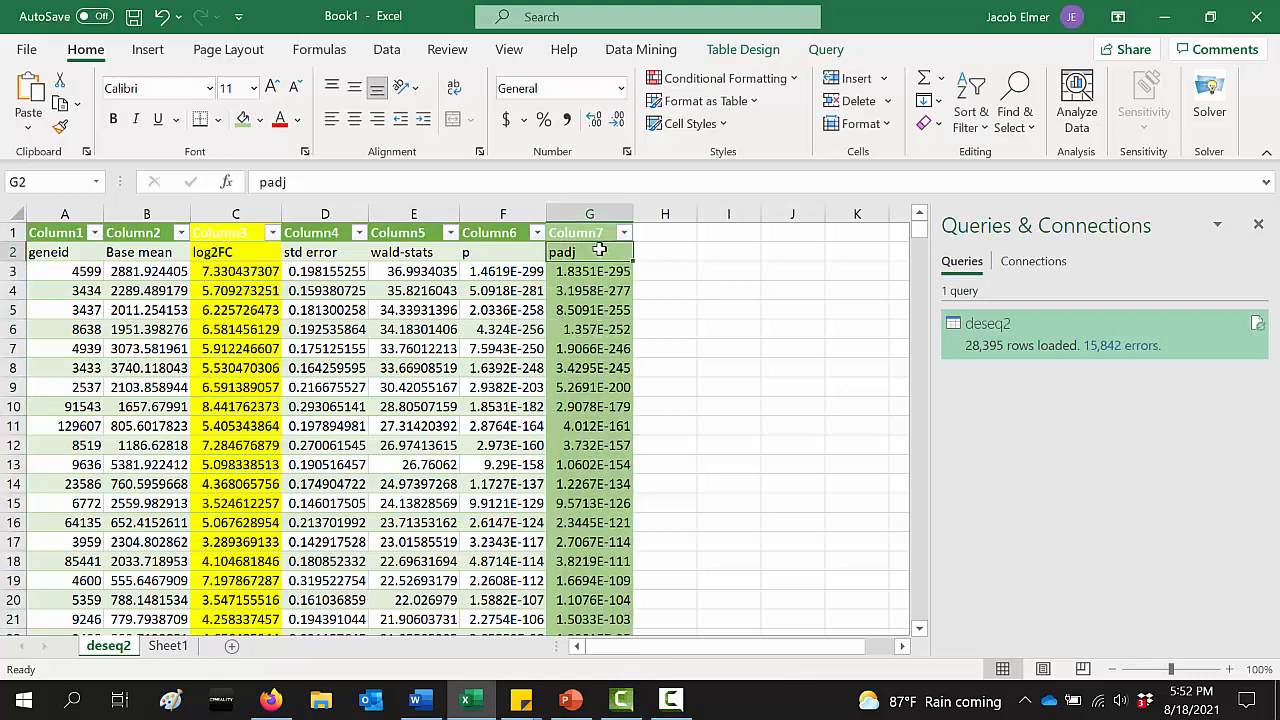
pyautogui.hotkey('ctrl', 'a')
pyautogui.click(475, 252)
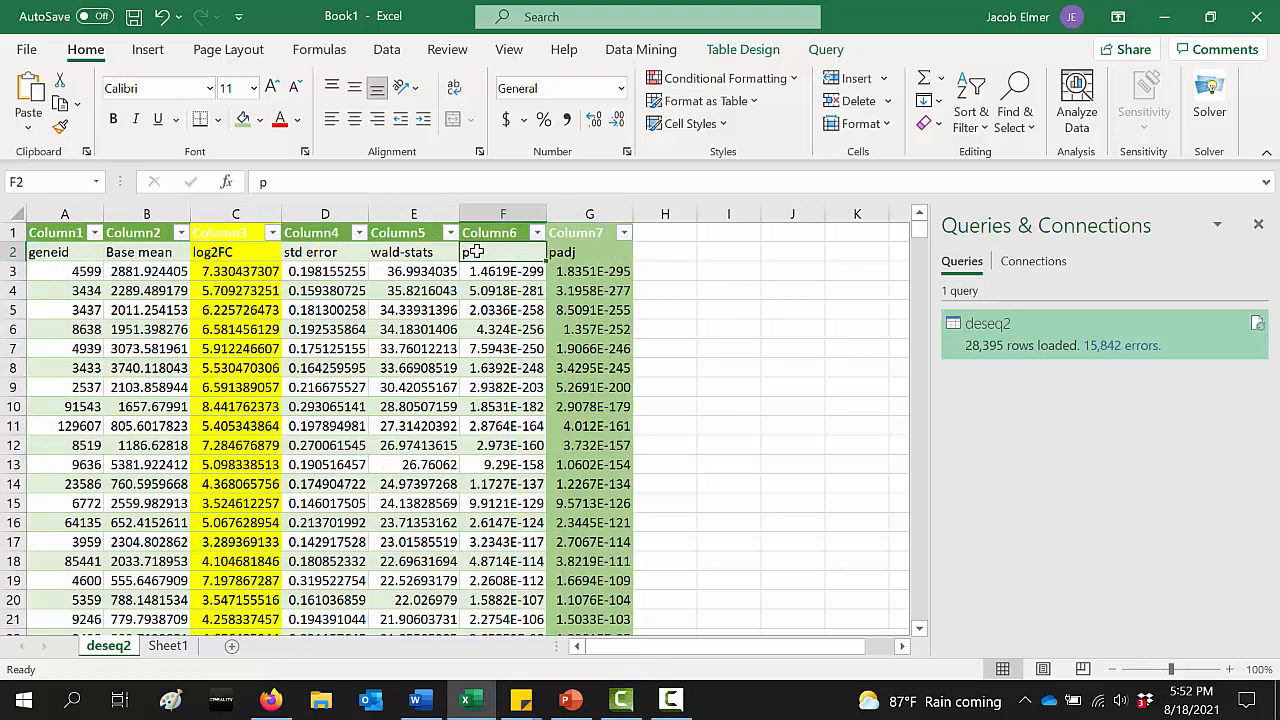
pyautogui.click(222, 213)
pyautogui.click(383, 345)
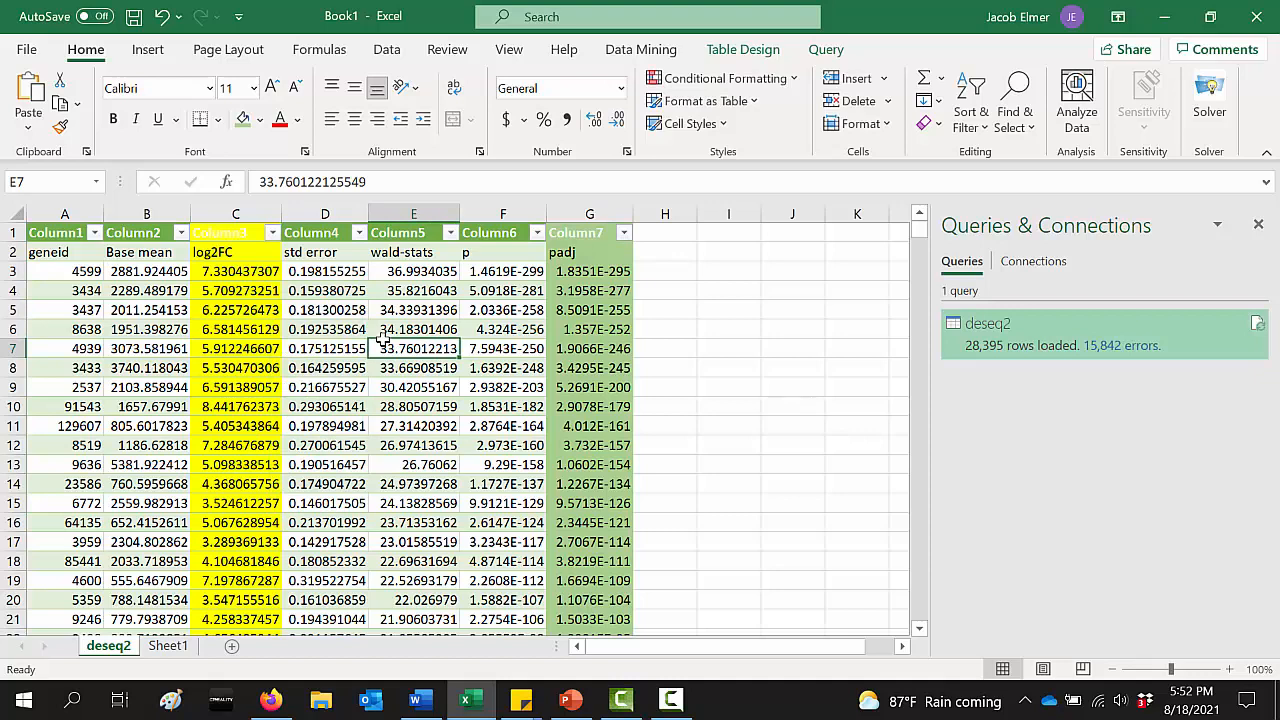
pyautogui.click(71, 254)
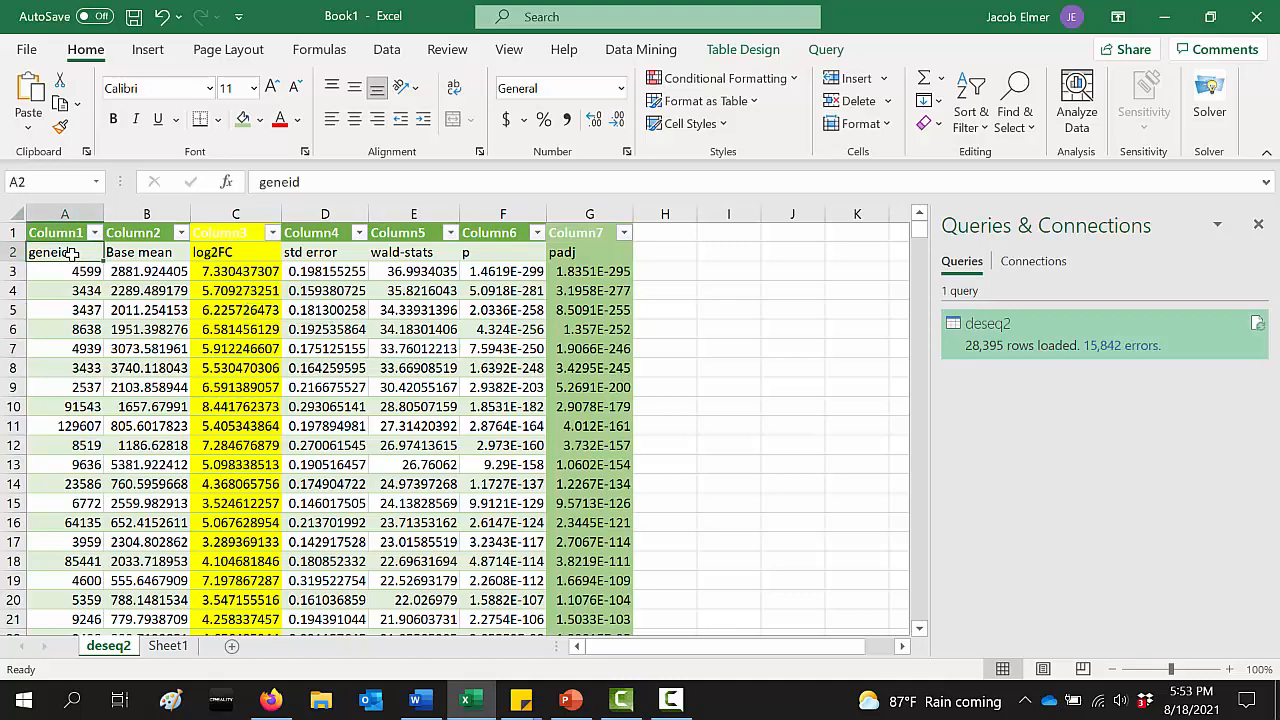
pyautogui.moveTo(71, 254); pyautogui.dragTo(575, 432)
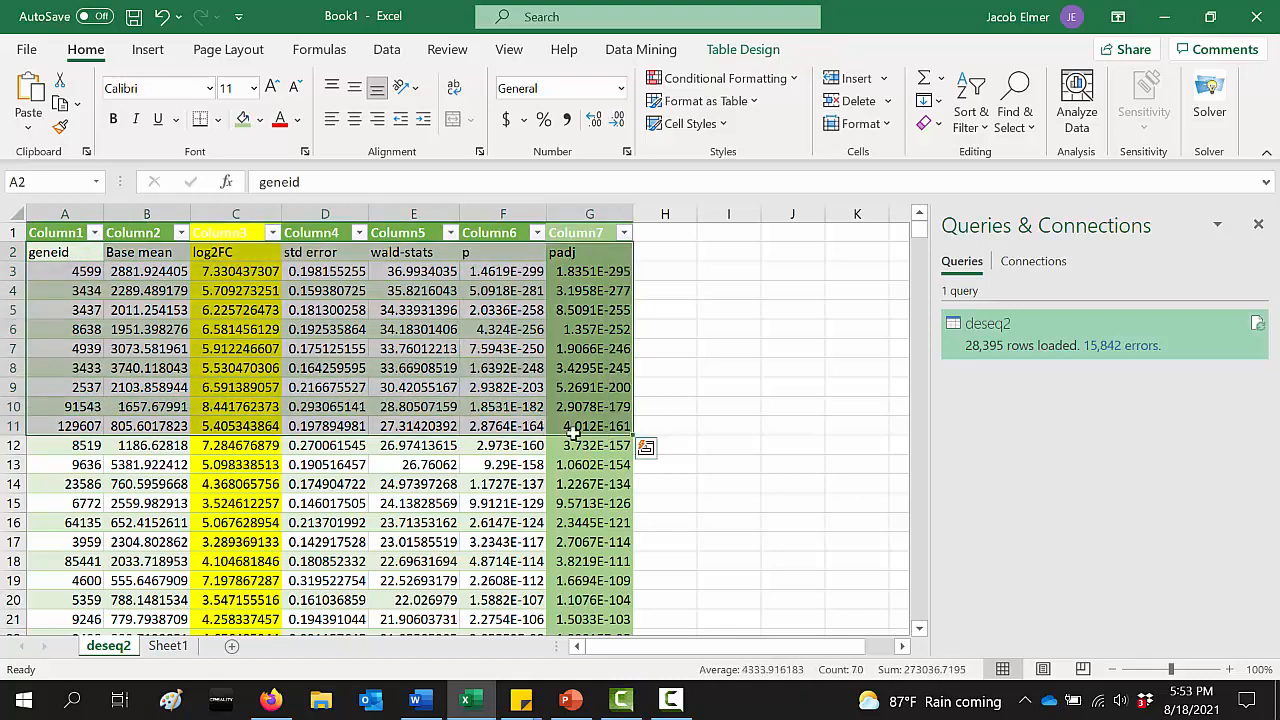
pyautogui.hotkey('ctrl', 'q')
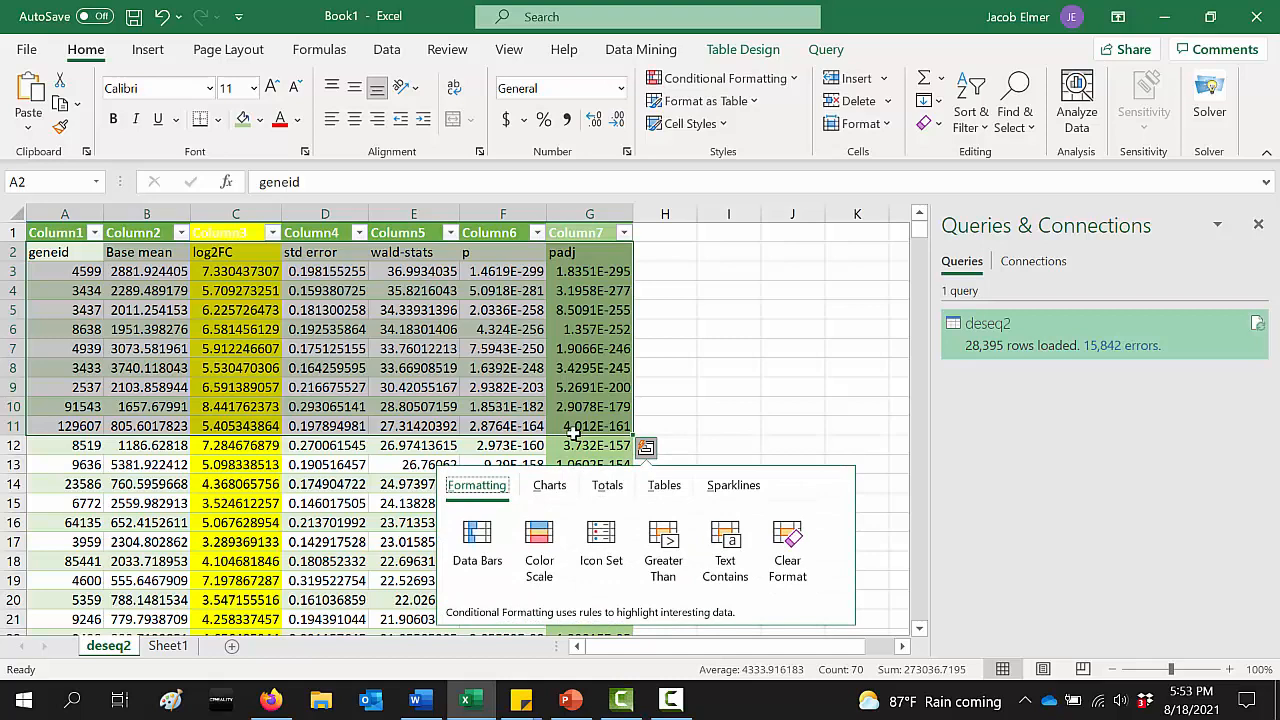
pyautogui.click(332, 324)
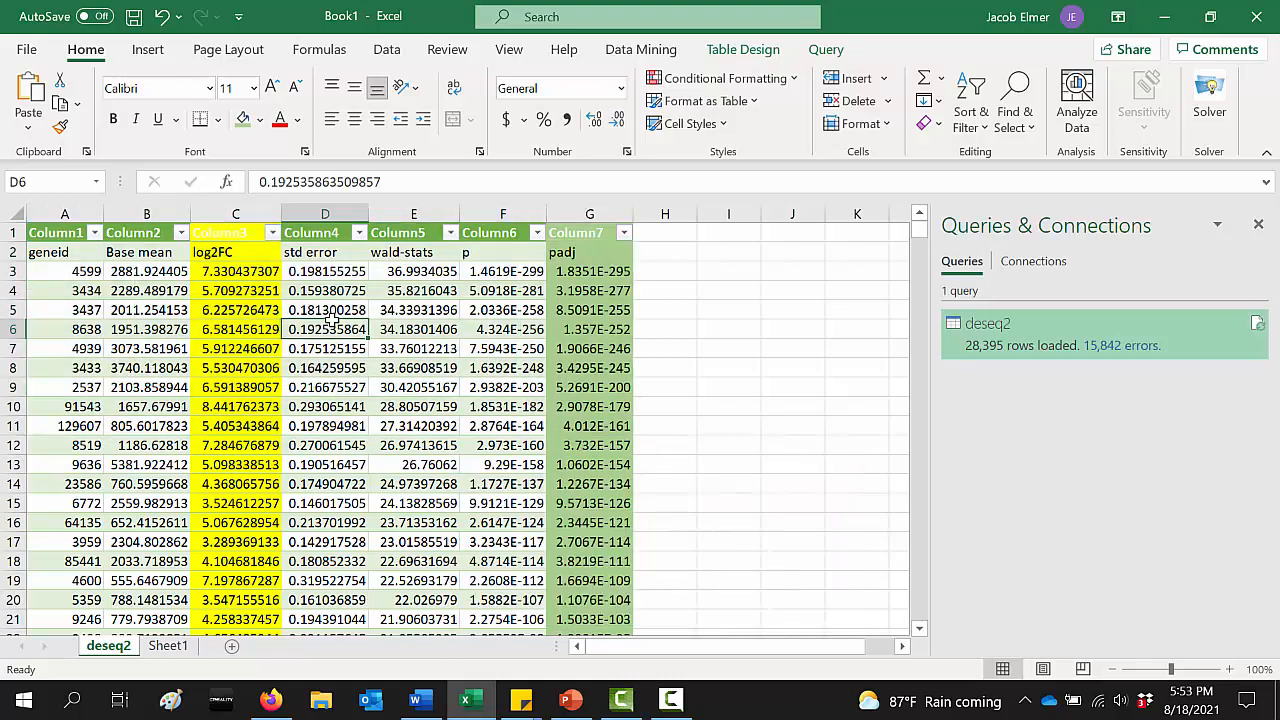
# Select the deseq2 table from the geneid row down to its last row and sort it by Column7 from smallest to largest
pyautogui.moveTo(60, 252); pyautogui.dragTo(565, 295)
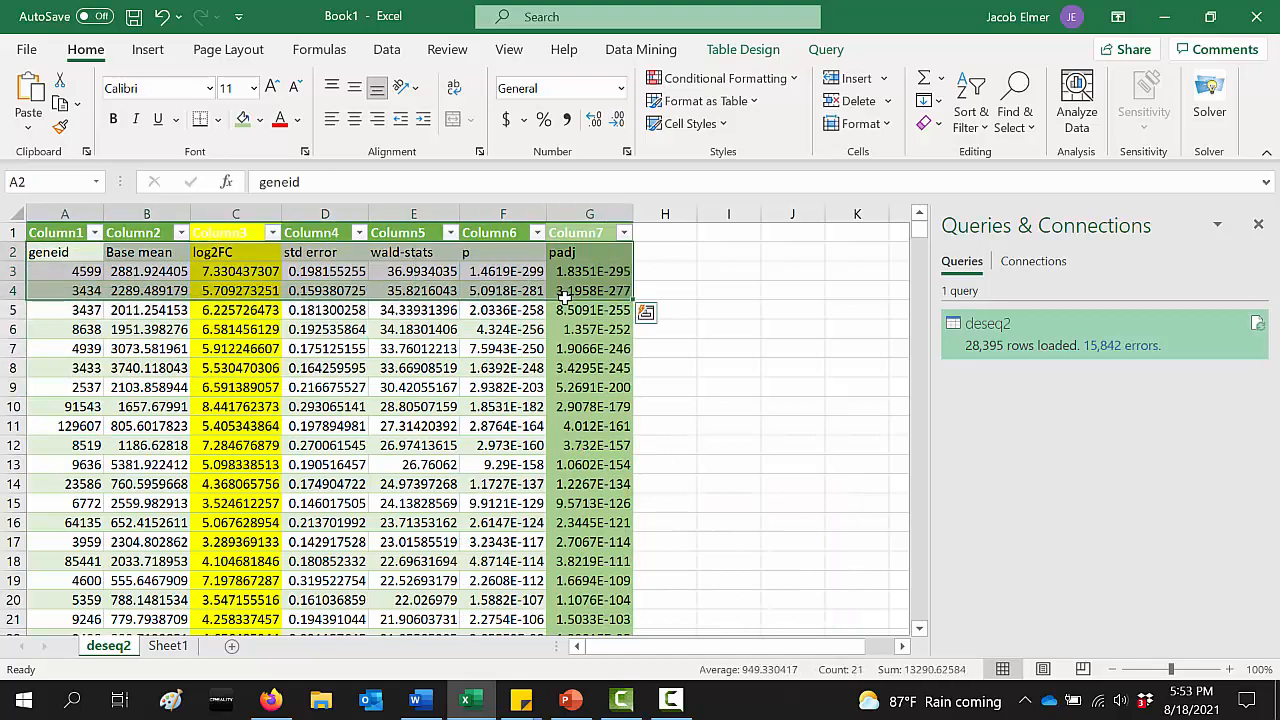
pyautogui.hotkey('ctrl', 'shift', 'Down')
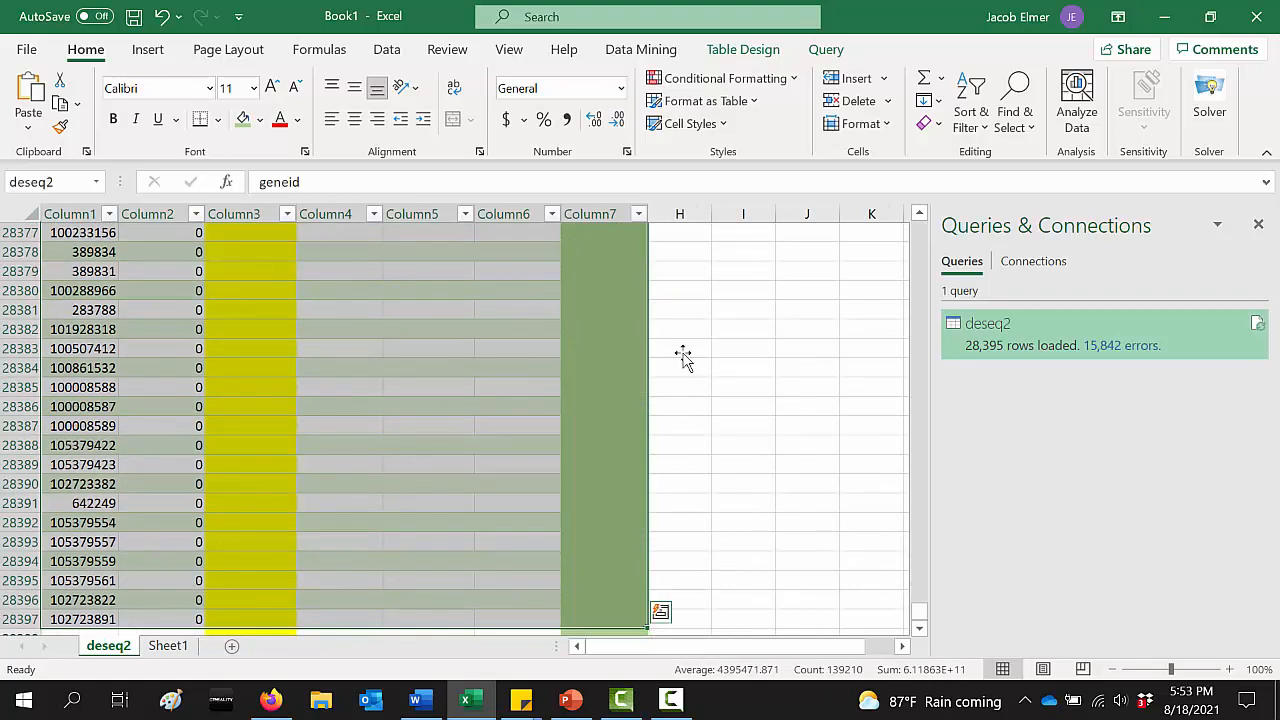
pyautogui.moveTo(920, 614); pyautogui.dragTo(922, 220)
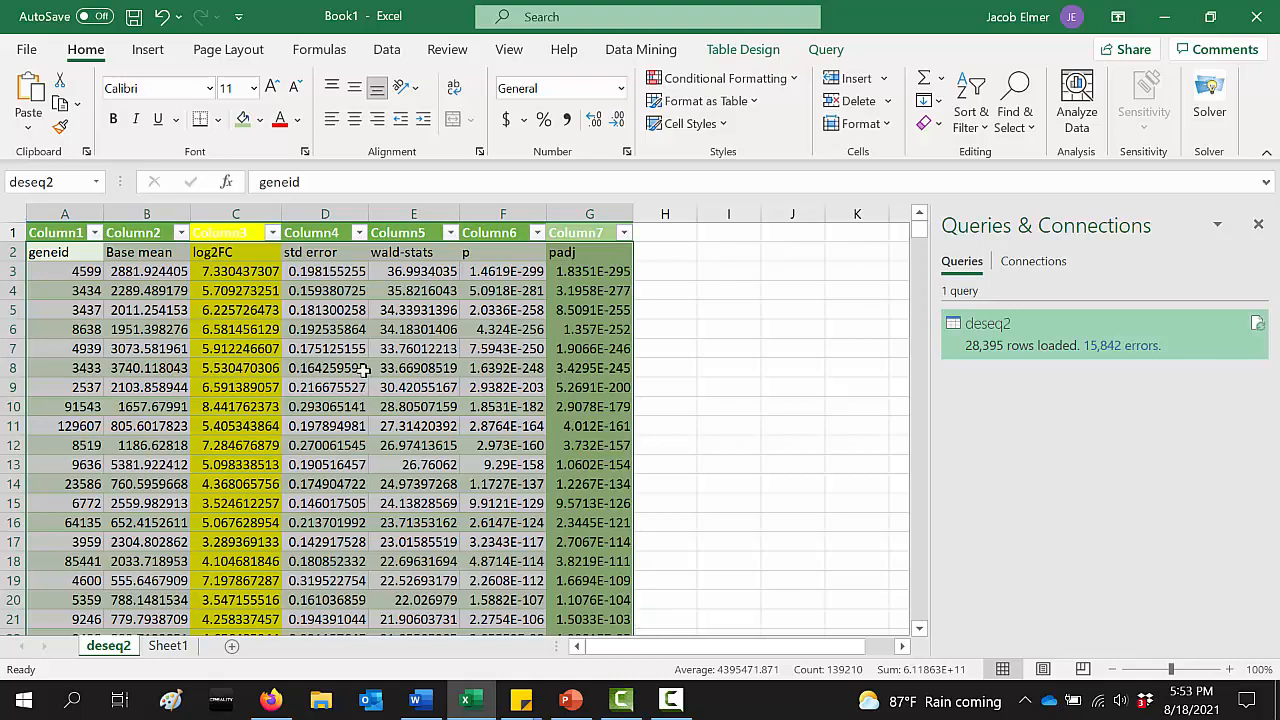
pyautogui.click(386, 50)
pyautogui.click(765, 98)
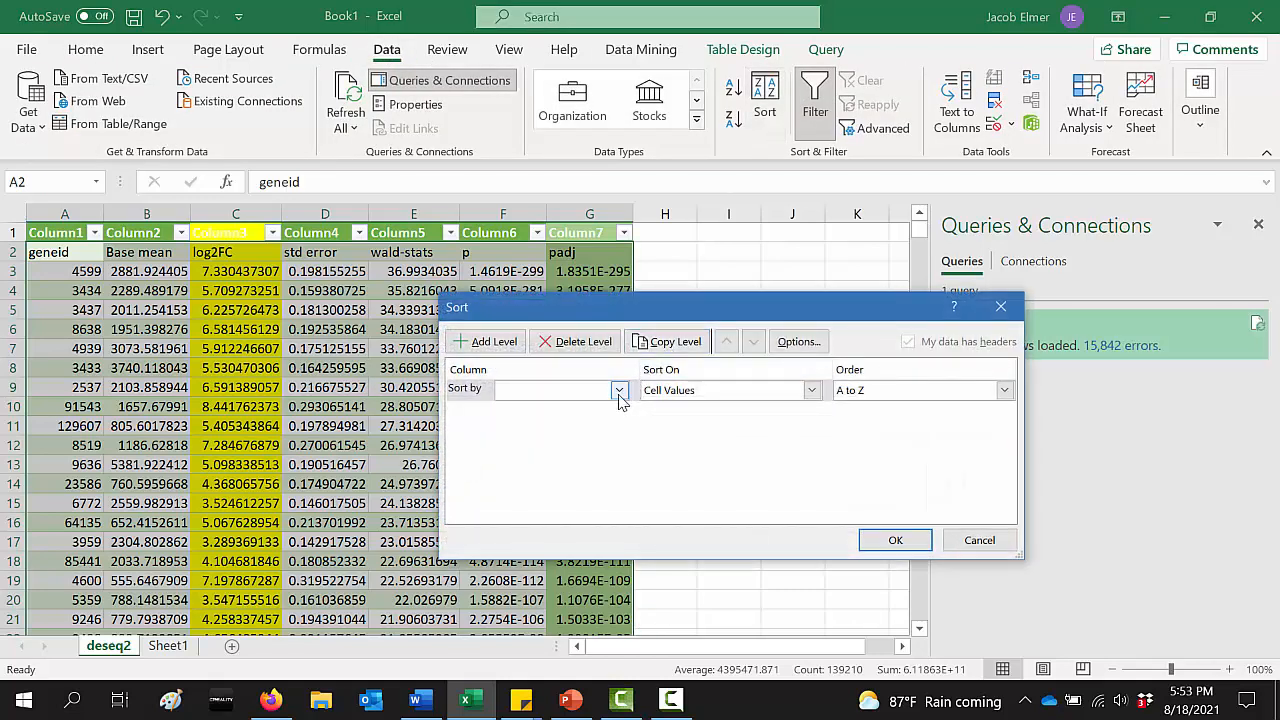
pyautogui.click(619, 392)
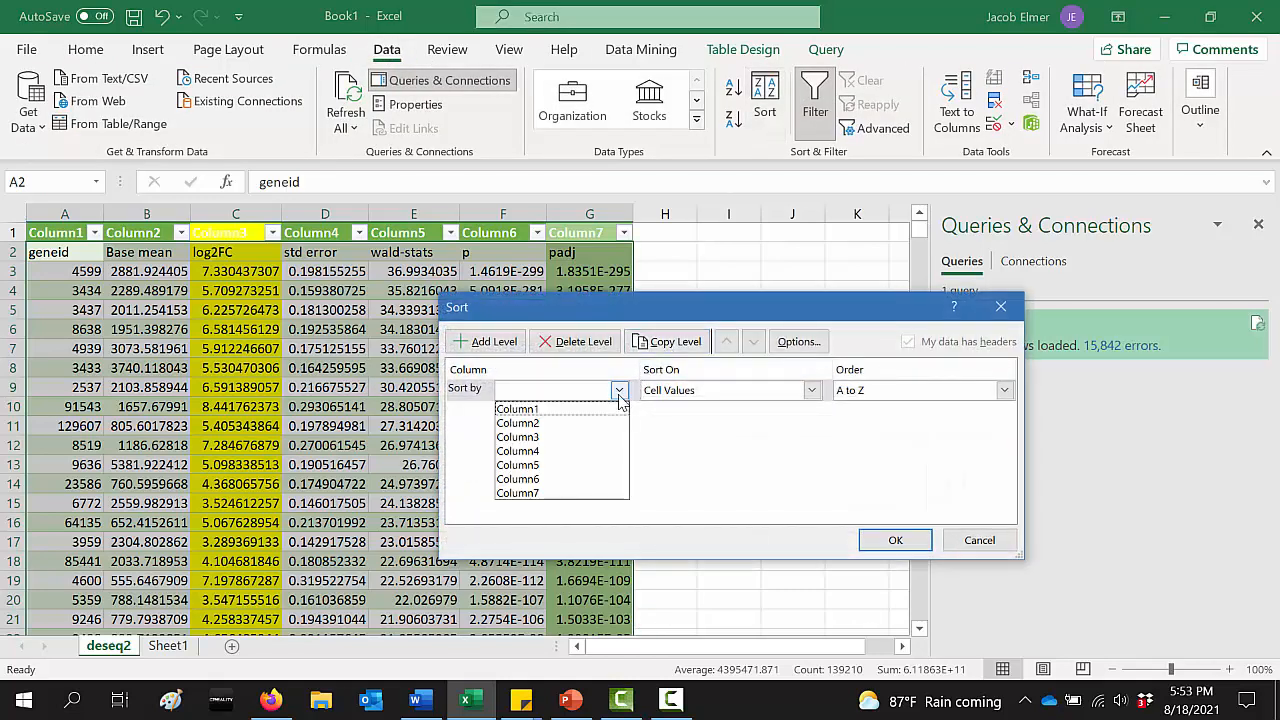
pyautogui.click(565, 493)
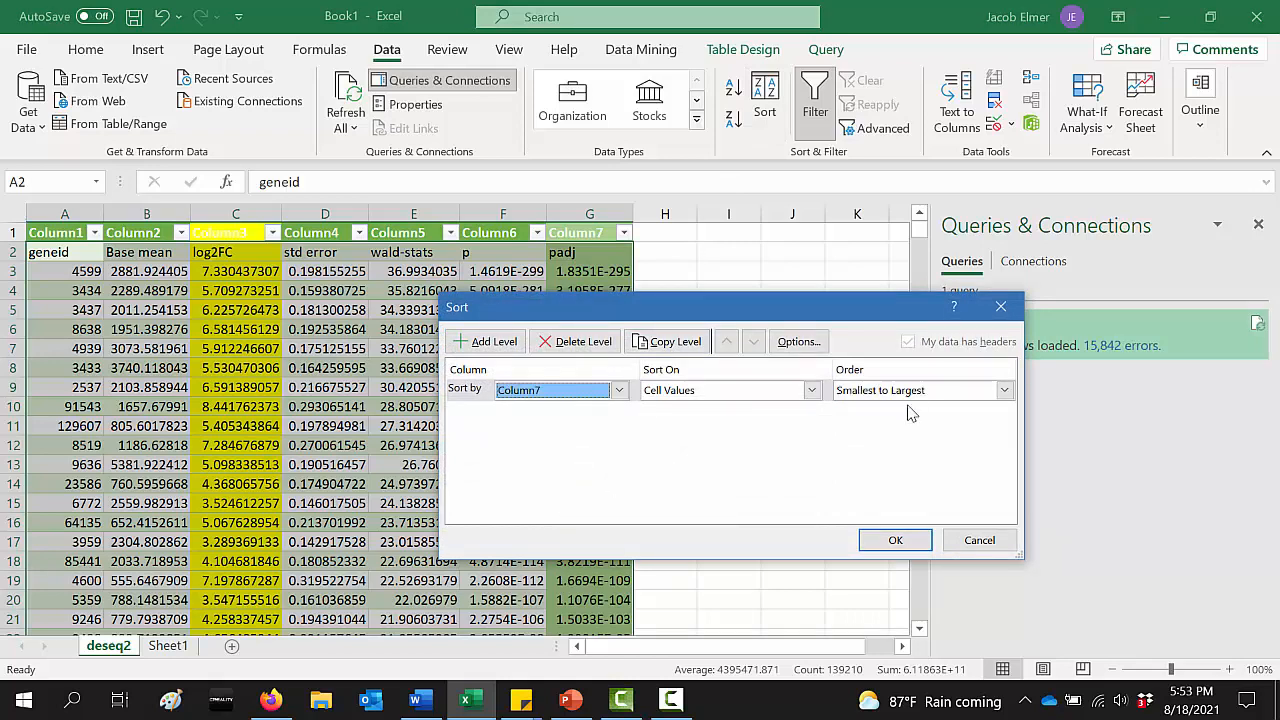
pyautogui.click(894, 540)
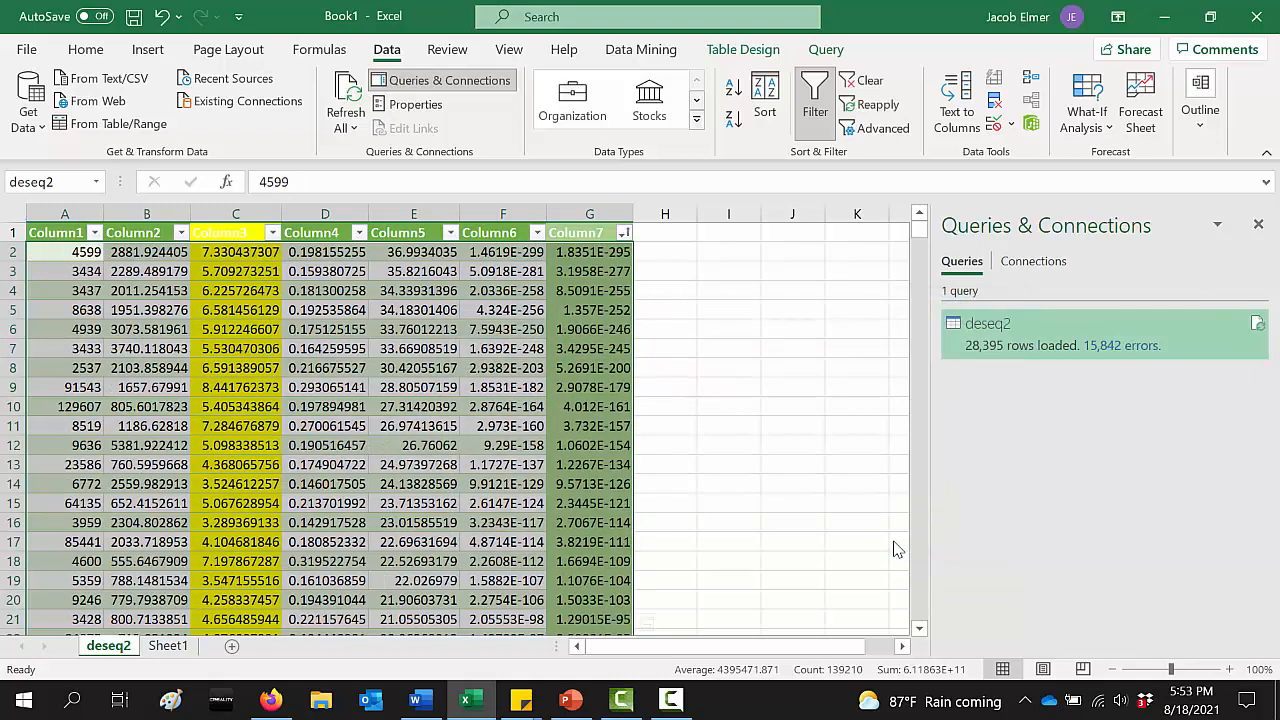
# Examine the smallest adjusted p-values at the start of the sorted Column7, including cells G2, G5 and G12
pyautogui.click(661, 385)
pyautogui.moveTo(595, 257); pyautogui.dragTo(596, 362)
pyautogui.click(593, 447)
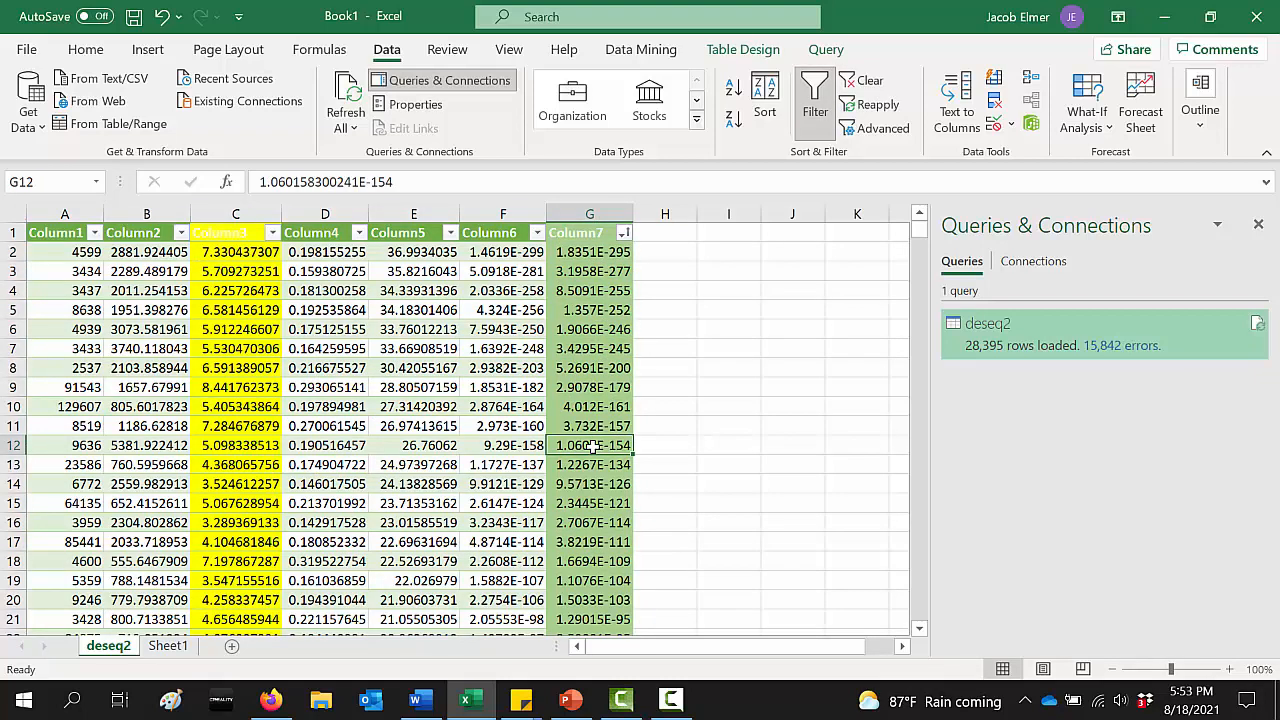
pyautogui.click(604, 251)
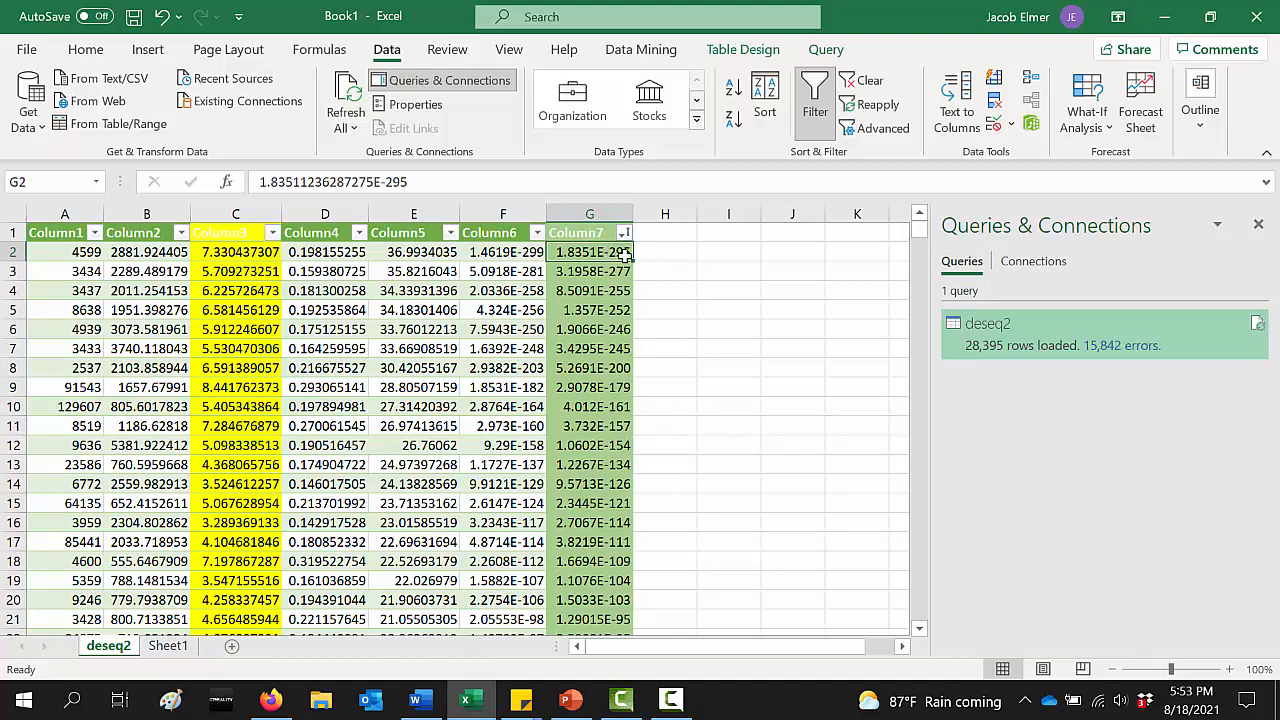
pyautogui.click(621, 310)
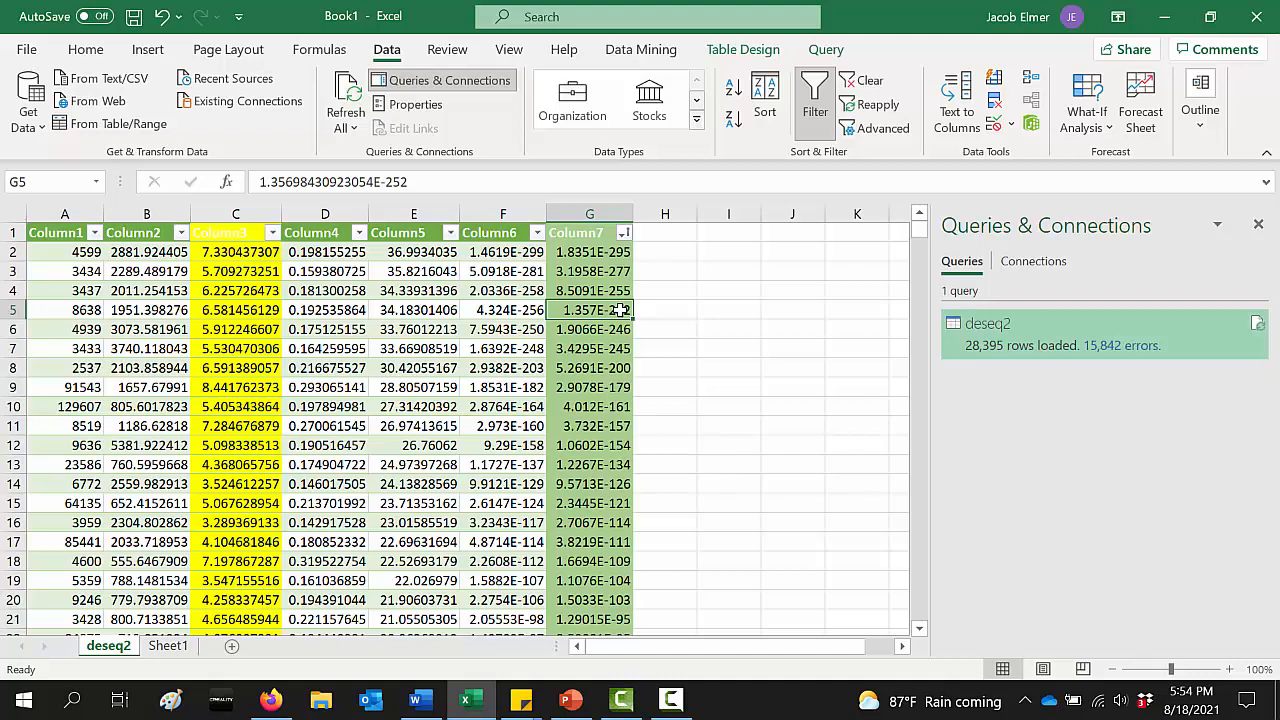
# Find where the sorted Column7 values pass 0.05 and insert a blank separator row at row 1797
pyautogui.press('Down')
pyautogui.press('Down')
pyautogui.press('Down')
pyautogui.press('Down')
pyautogui.press('Down')
pyautogui.press('Down')
pyautogui.press('Down')
pyautogui.press('Down')
pyautogui.press('Down')
pyautogui.press('Down')
pyautogui.press('Down')
pyautogui.press('Down')
pyautogui.press('Down')
pyautogui.press('Down')
pyautogui.press('Down')
pyautogui.press('Down')
pyautogui.press('Down')
pyautogui.press('Down')
pyautogui.press('Down')
pyautogui.press('Down')
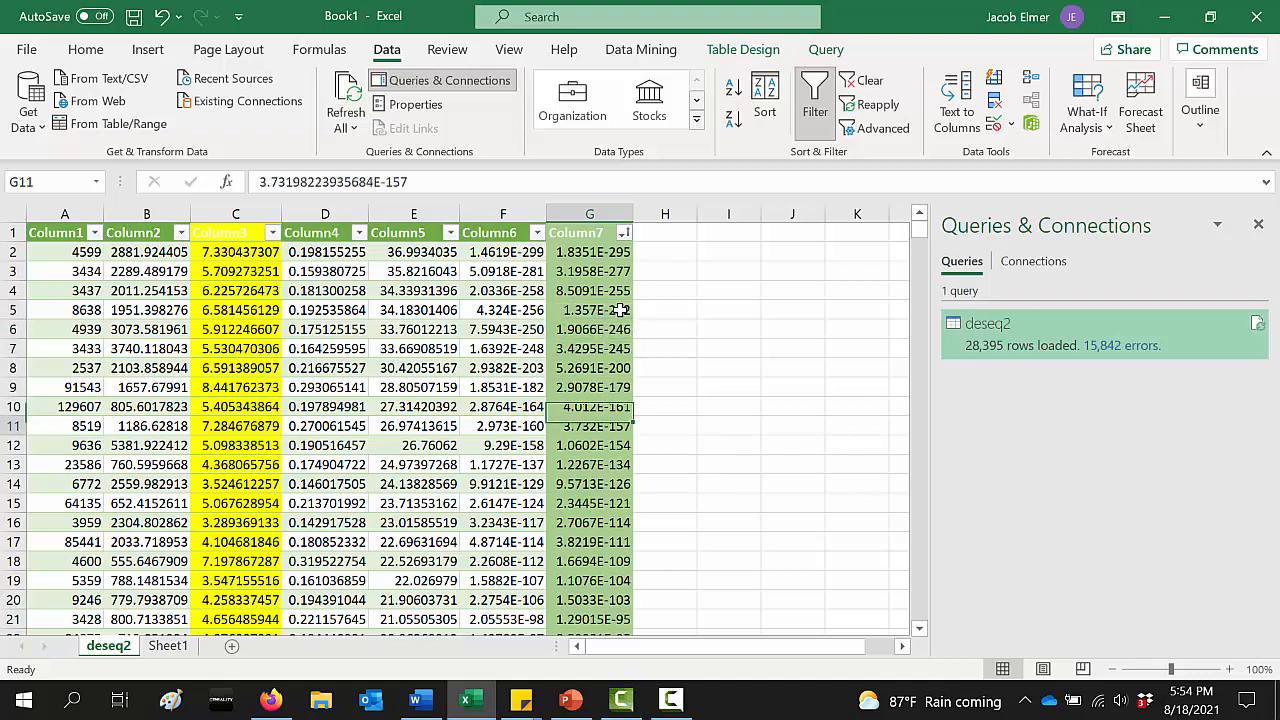
pyautogui.press('Down')
pyautogui.press('Down')
pyautogui.press('Down')
pyautogui.press('Down')
pyautogui.press('Down')
pyautogui.press('Down')
pyautogui.press('Down')
pyautogui.press('Down')
pyautogui.press('Down')
pyautogui.press('Down')
pyautogui.press('Down')
pyautogui.press('Down')
pyautogui.press('Down')
pyautogui.press('Down')
pyautogui.press('Down')
pyautogui.press('Down')
pyautogui.press('Down')
pyautogui.press('Down')
pyautogui.press('Down')
pyautogui.press('Down')
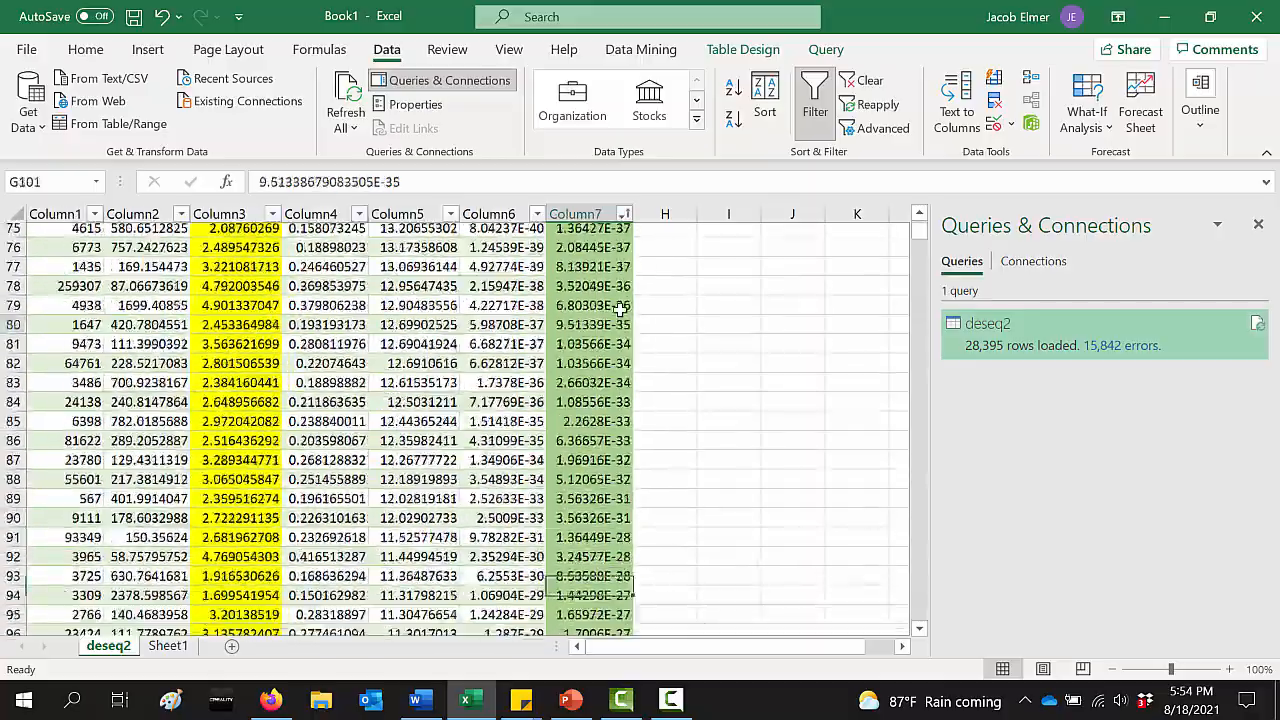
pyautogui.press('Down')
pyautogui.press('Down')
pyautogui.press('Down')
pyautogui.press('Down')
pyautogui.press('Down')
pyautogui.press('Down')
pyautogui.press('Down')
pyautogui.press('Down')
pyautogui.press('Down')
pyautogui.press('Down')
pyautogui.press('Down')
pyautogui.press('Down')
pyautogui.press('Down')
pyautogui.press('Down')
pyautogui.press('Down')
pyautogui.press('Down')
pyautogui.press('Down')
pyautogui.press('Down')
pyautogui.press('Down')
pyautogui.press('Down')
pyautogui.press('Down')
pyautogui.press('Down')
pyautogui.press('Down')
pyautogui.press('Down')
pyautogui.press('Down')
pyautogui.press('Down')
pyautogui.press('Down')
pyautogui.press('Down')
pyautogui.press('Down')
pyautogui.press('Down')
pyautogui.press('Down')
pyautogui.press('Down')
pyautogui.press('Down')
pyautogui.press('Down')
pyautogui.press('Down')
pyautogui.press('Down')
pyautogui.press('Down')
pyautogui.press('Down')
pyautogui.press('Down')
pyautogui.press('Down')
pyautogui.press('Down')
pyautogui.press('Down')
pyautogui.press('Down')
pyautogui.press('Down')
pyautogui.press('Down')
pyautogui.press('Down')
pyautogui.press('Down')
pyautogui.press('Down')
pyautogui.press('Down')
pyautogui.press('Down')
pyautogui.press('Down')
pyautogui.press('Down')
pyautogui.press('Down')
pyautogui.press('Down')
pyautogui.press('Down')
pyautogui.press('Down')
pyautogui.press('Down')
pyautogui.press('Down')
pyautogui.press('Down')
pyautogui.press('Down')
pyautogui.press('Down')
pyautogui.press('Down')
pyautogui.press('Down')
pyautogui.press('Down')
pyautogui.press('Down')
pyautogui.press('Down')
pyautogui.press('Down')
pyautogui.press('Down')
pyautogui.press('Down')
pyautogui.press('Down')
pyautogui.press('Down')
pyautogui.press('Down')
pyautogui.press('Down')
pyautogui.press('Down')
pyautogui.press('Down')
pyautogui.press('Down')
pyautogui.press('Down')
pyautogui.press('Down')
pyautogui.press('Down')
pyautogui.press('Down')
pyautogui.press('Down')
pyautogui.press('Down')
pyautogui.press('Down')
pyautogui.press('Down')
pyautogui.press('Down')
pyautogui.press('Down')
pyautogui.press('Down')
pyautogui.press('Down')
pyautogui.press('Down')
pyautogui.click(585, 291)
pyautogui.click(18, 310)
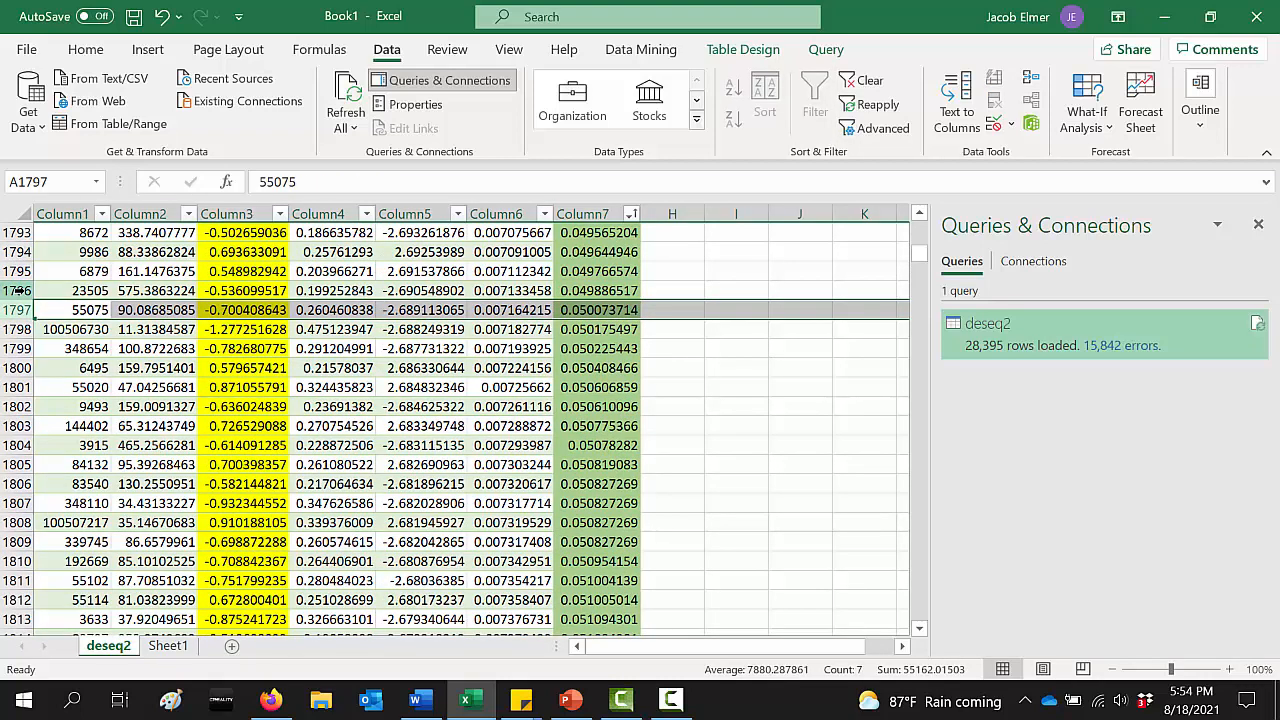
pyautogui.rightClick(18, 310)
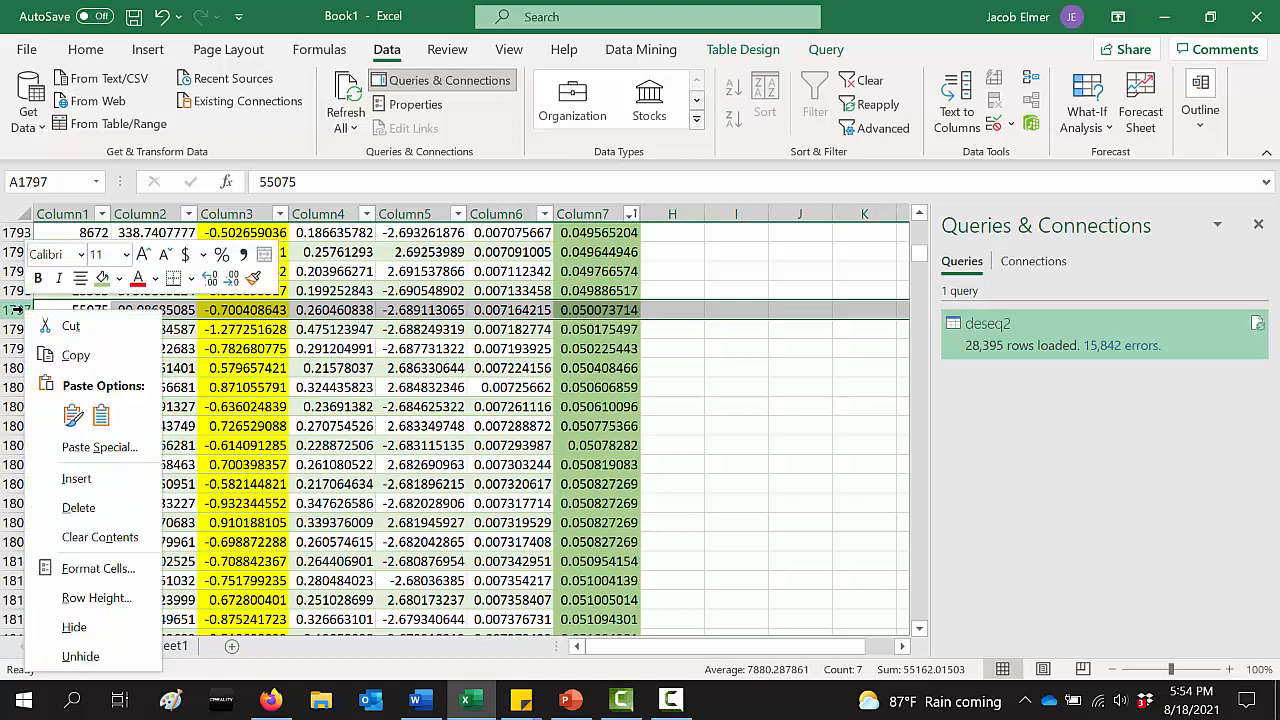
pyautogui.click(121, 484)
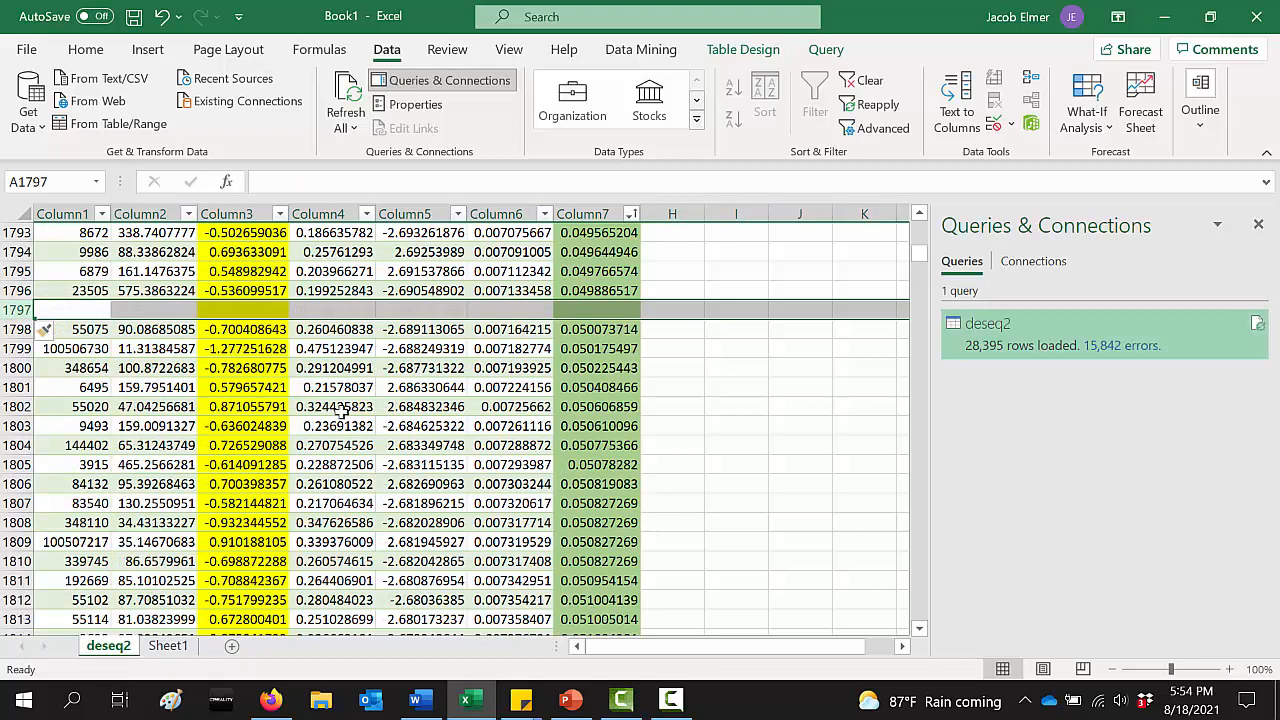
# Review the Column7 values beyond the blank separator row and compare them with the gene rows just before it
pyautogui.click(440, 407)
pyautogui.moveTo(605, 330); pyautogui.dragTo(608, 590)
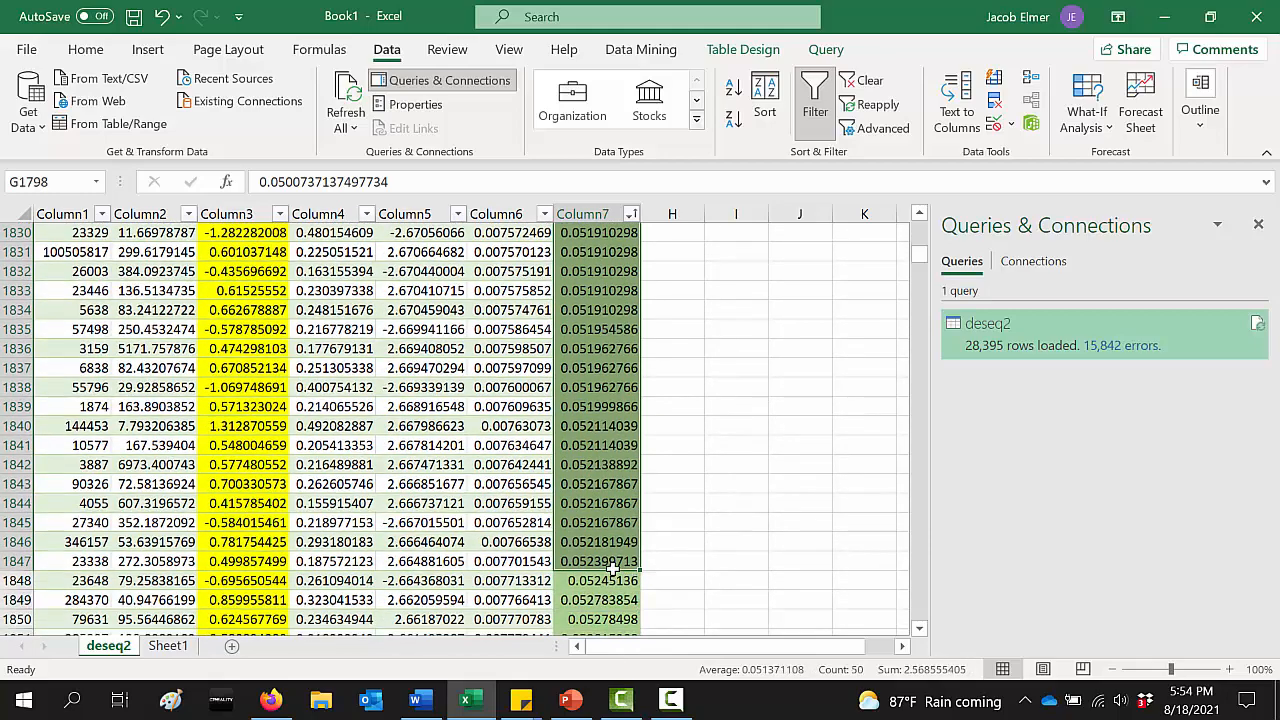
pyautogui.click(578, 465)
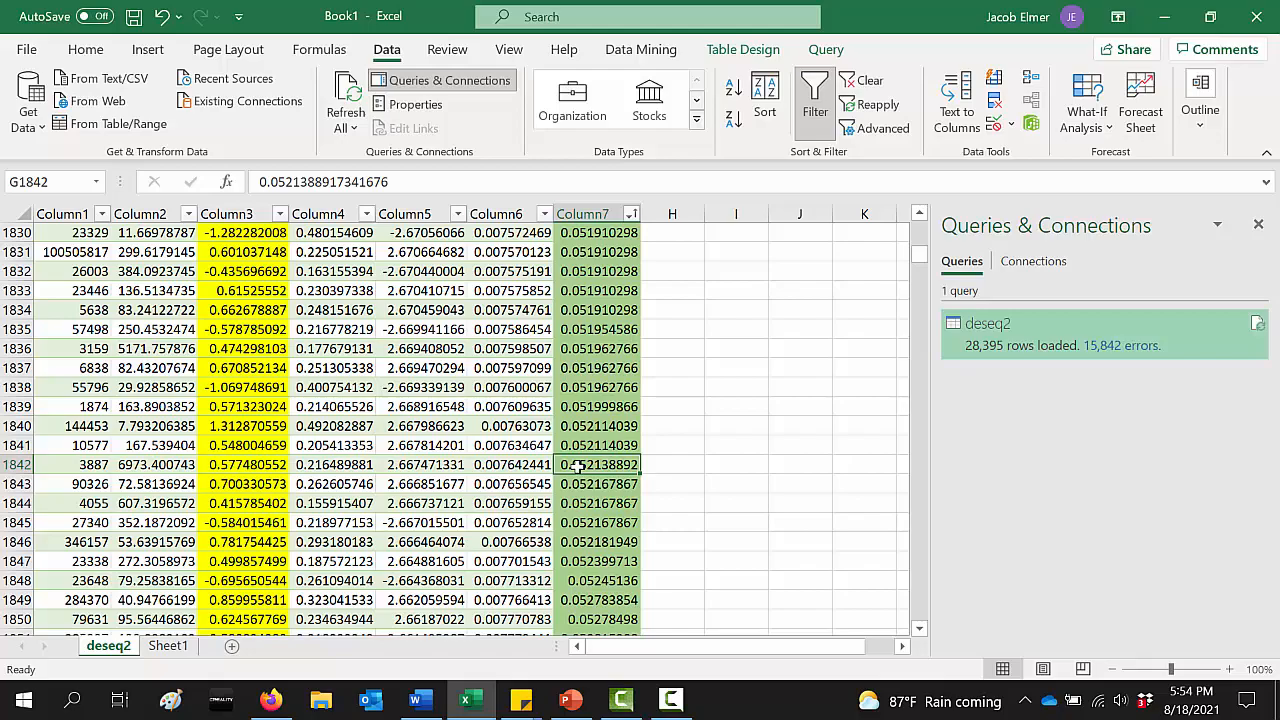
pyautogui.press('pageup')
pyautogui.press('pageup')
pyautogui.press('pageup')
pyautogui.press('pagedown')
pyautogui.moveTo(612, 432); pyautogui.dragTo(608, 586)
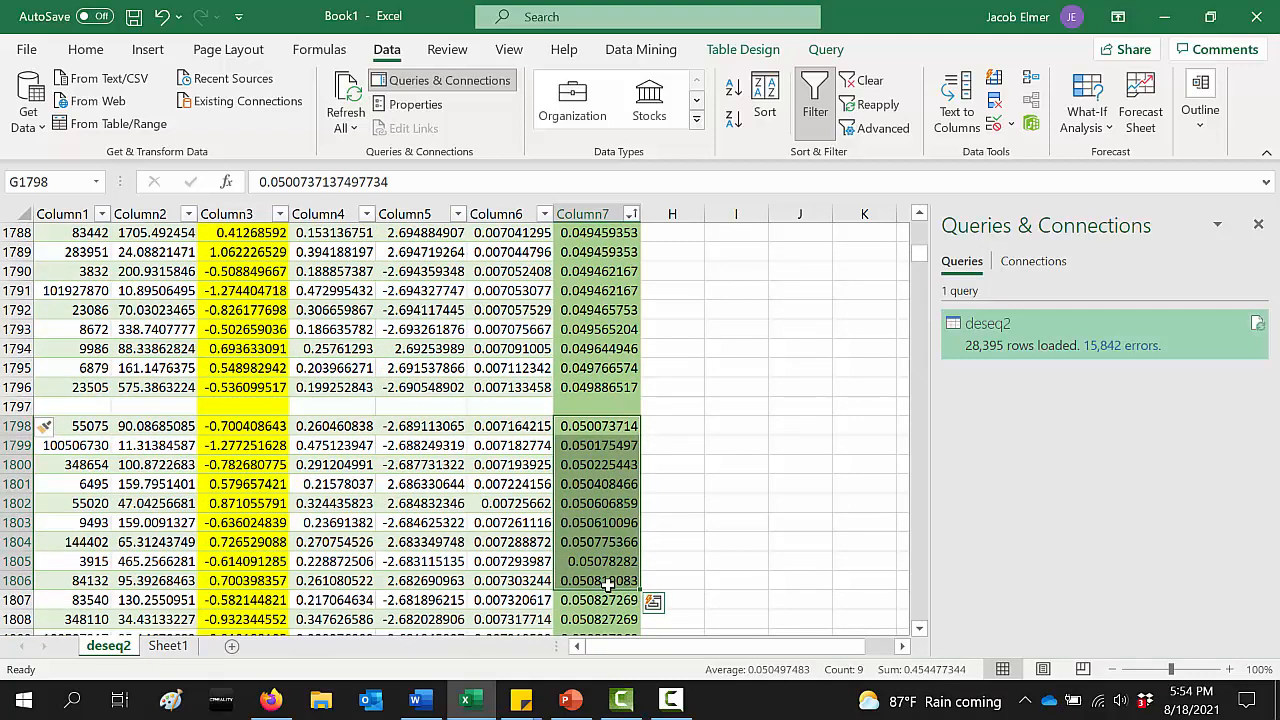
pyautogui.moveTo(588, 390); pyautogui.dragTo(160, 387)
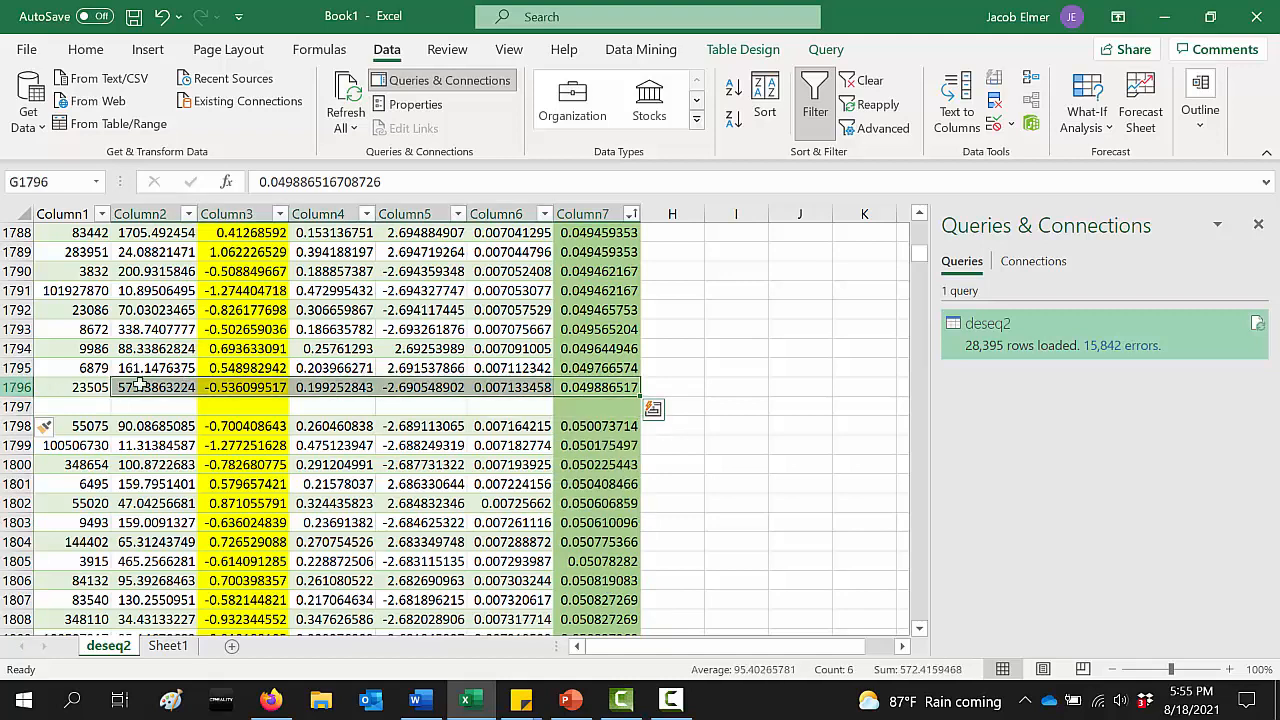
pyautogui.click(245, 328)
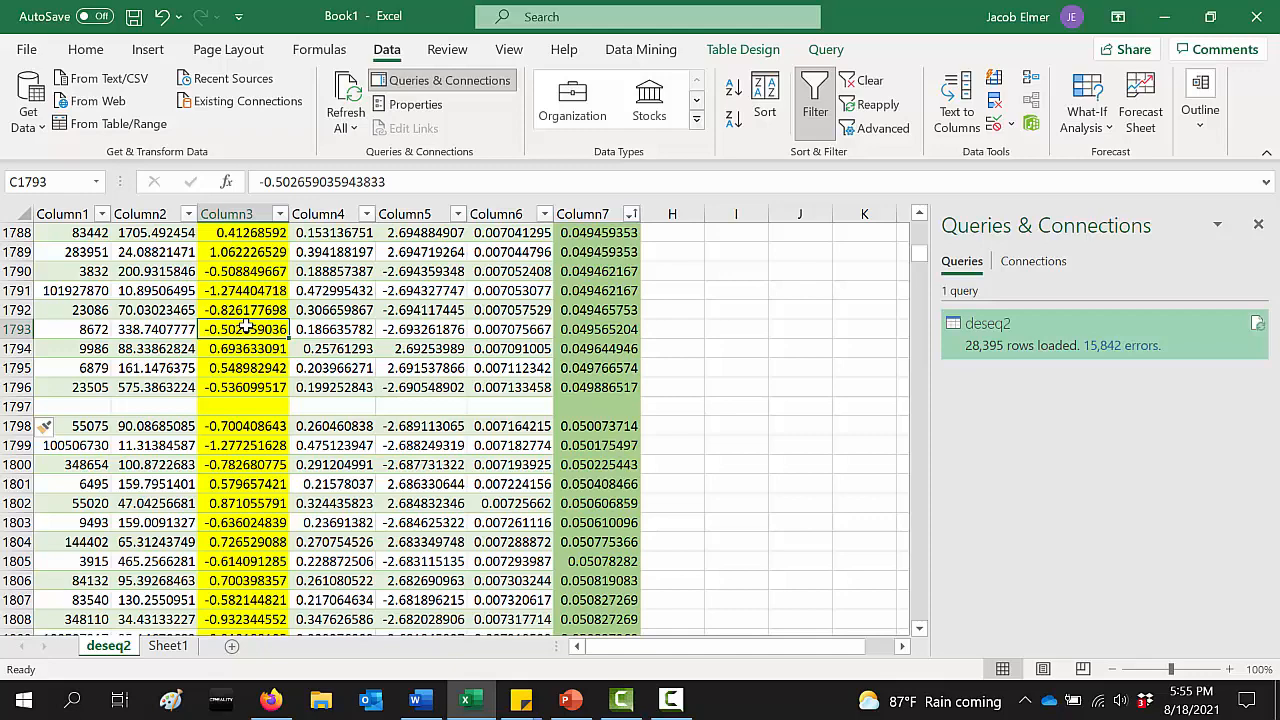
# Start a criteria note beside the beginning of the table with "DES" in I2 and "padj < 0.05" in I3
pyautogui.hotkey('ctrl', 'Up')
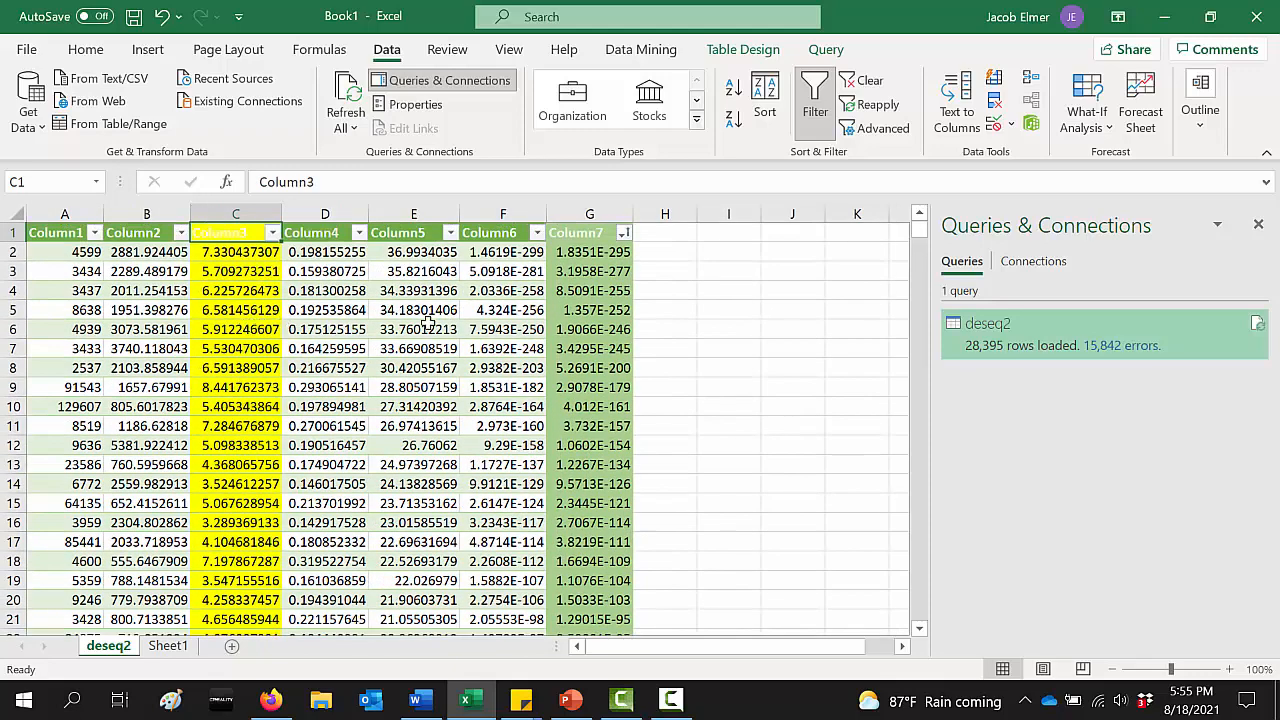
pyautogui.click(716, 251)
pyautogui.write('DES')
pyautogui.press('Return')
pyautogui.write('padj < 0.0')
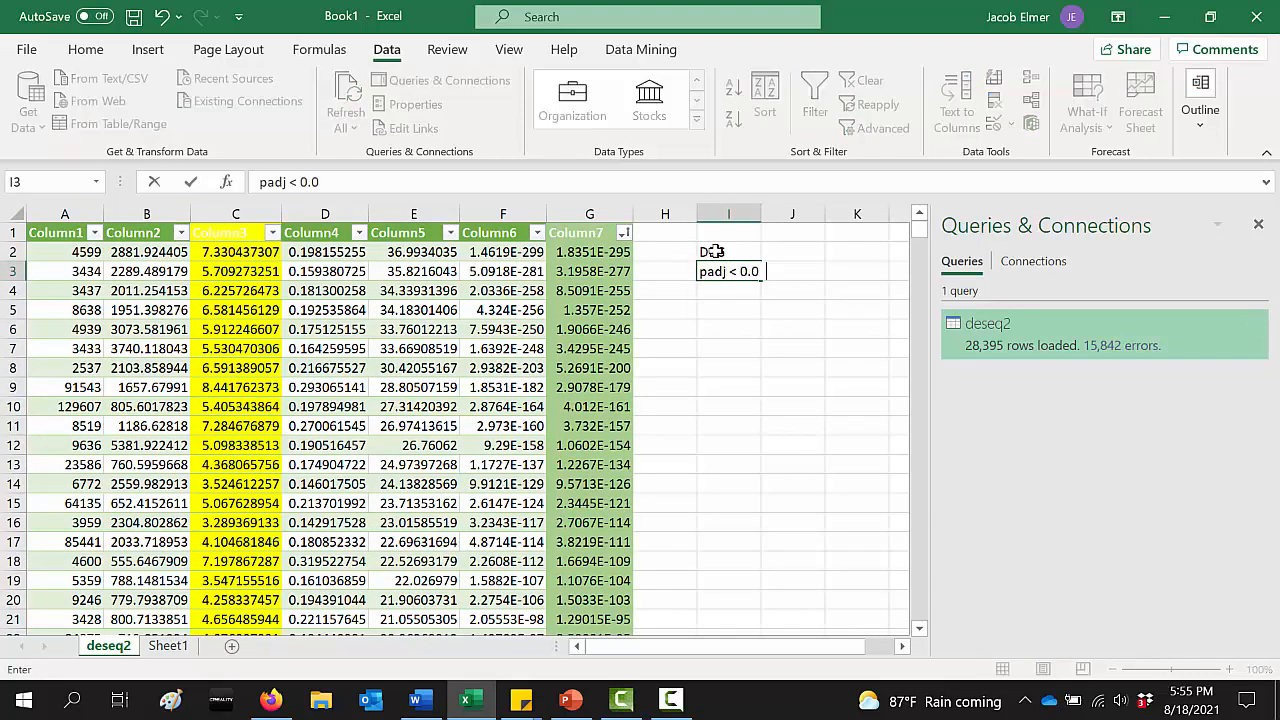
pyautogui.write('5')
pyautogui.press('Return')
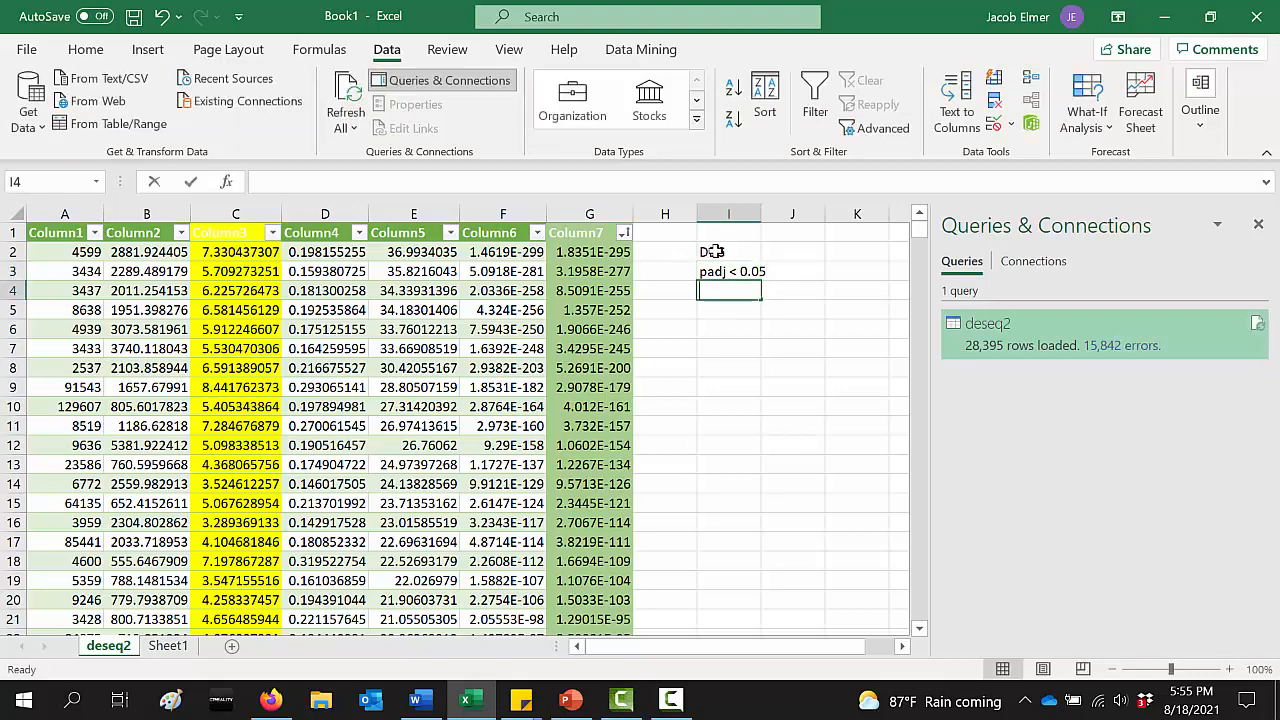
# Complete the criteria note with "log2fc > 1" in I4 and "log2fc < -1" in I5
pyautogui.write('log2fc > 1')
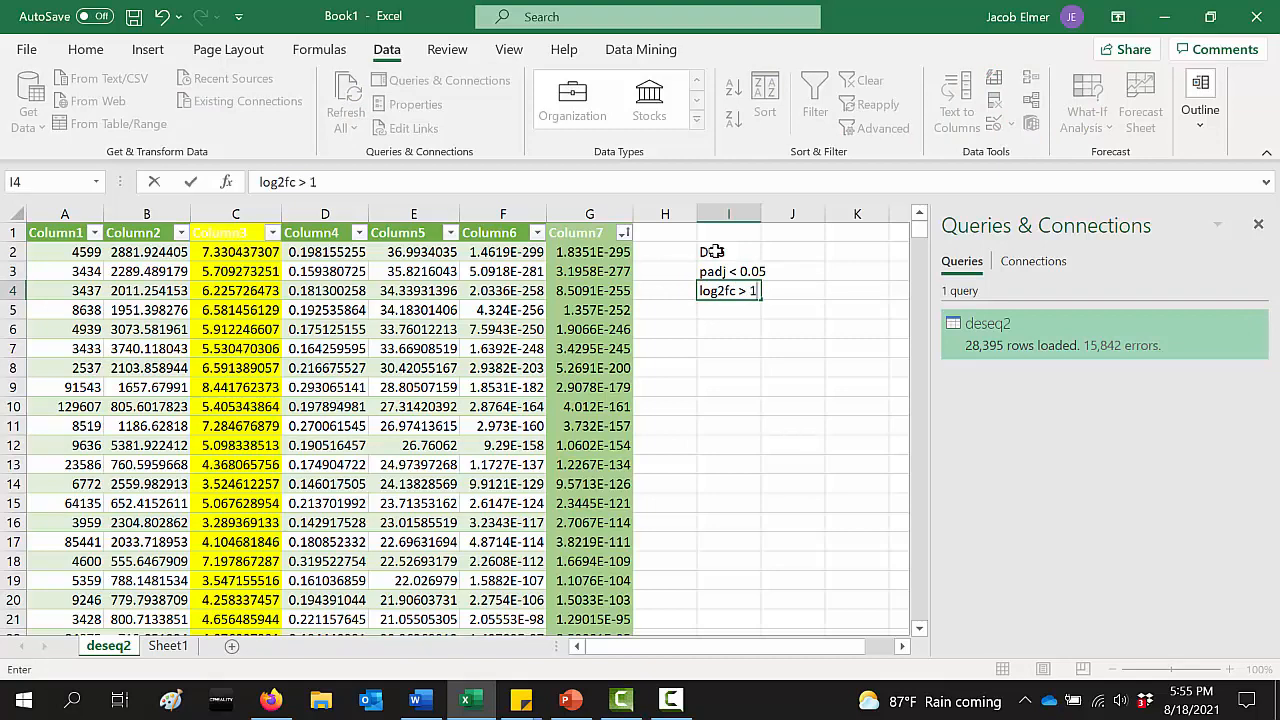
pyautogui.press('Return')
pyautogui.write('logf')
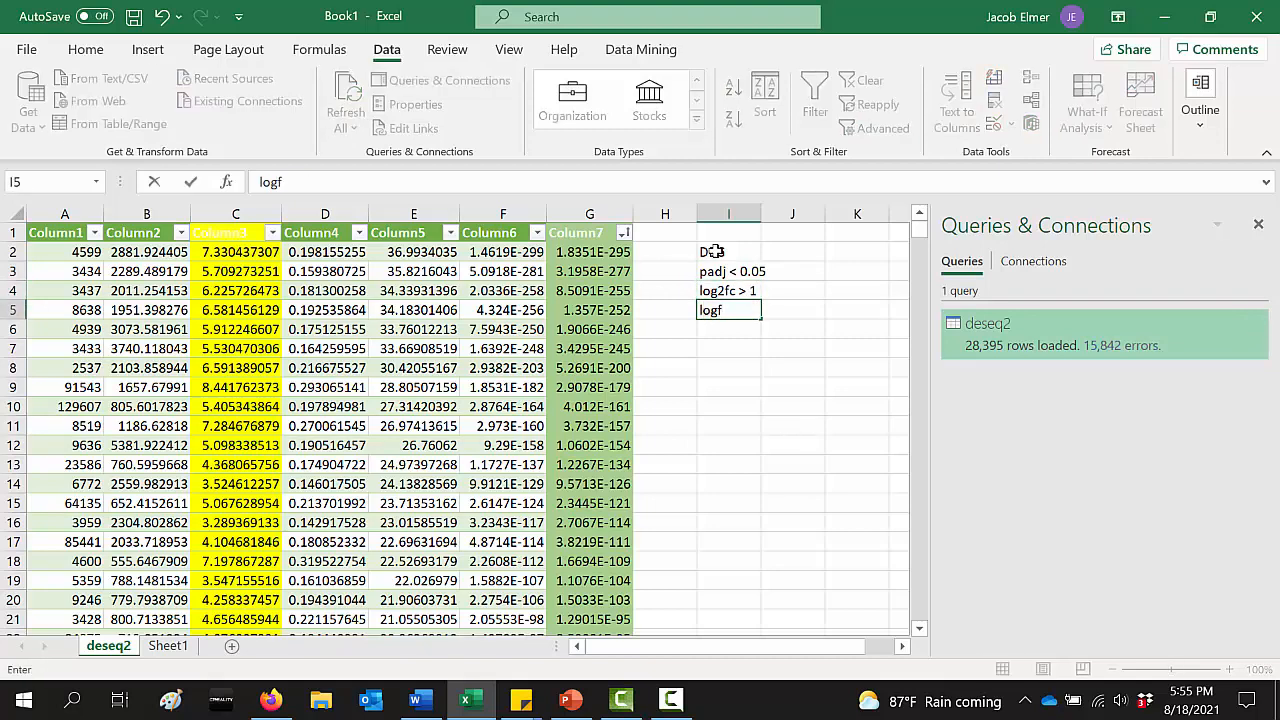
pyautogui.press('BackSpace')
pyautogui.write('2fc >')
pyautogui.press('BackSpace')
pyautogui.press('BackSpace')
pyautogui.write('< -1')
pyautogui.click(725, 291)
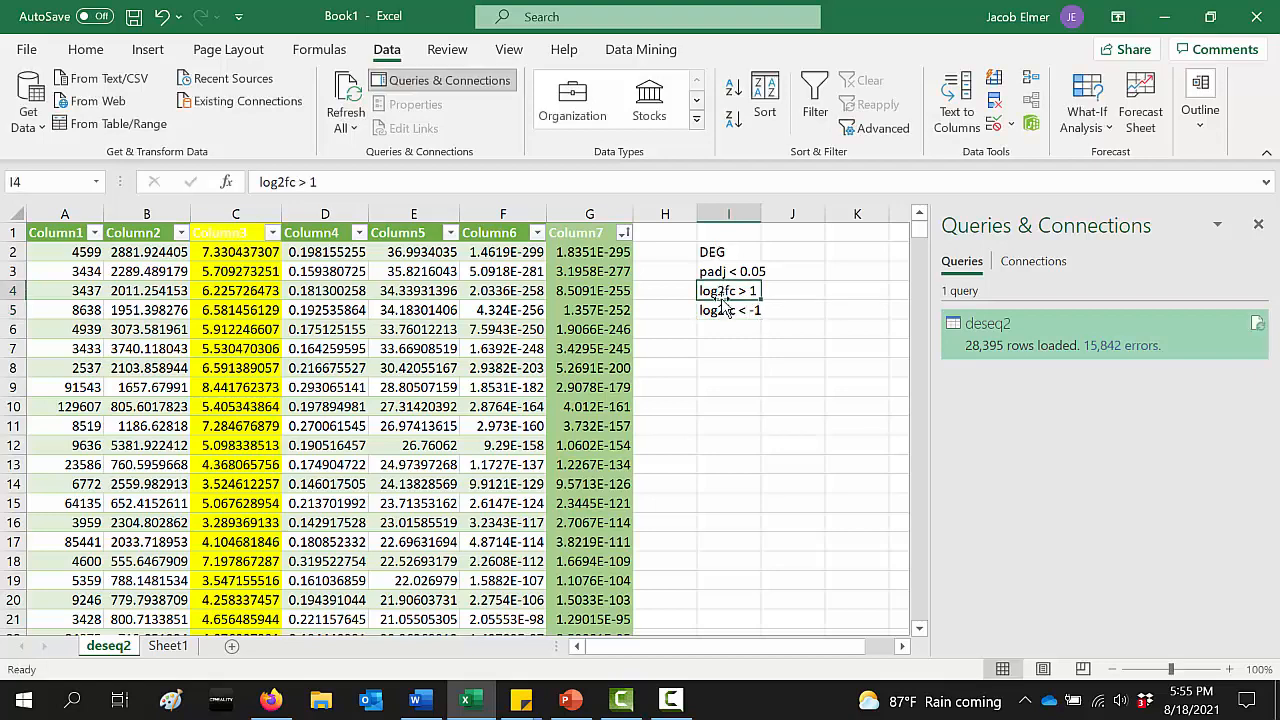
pyautogui.click(779, 290)
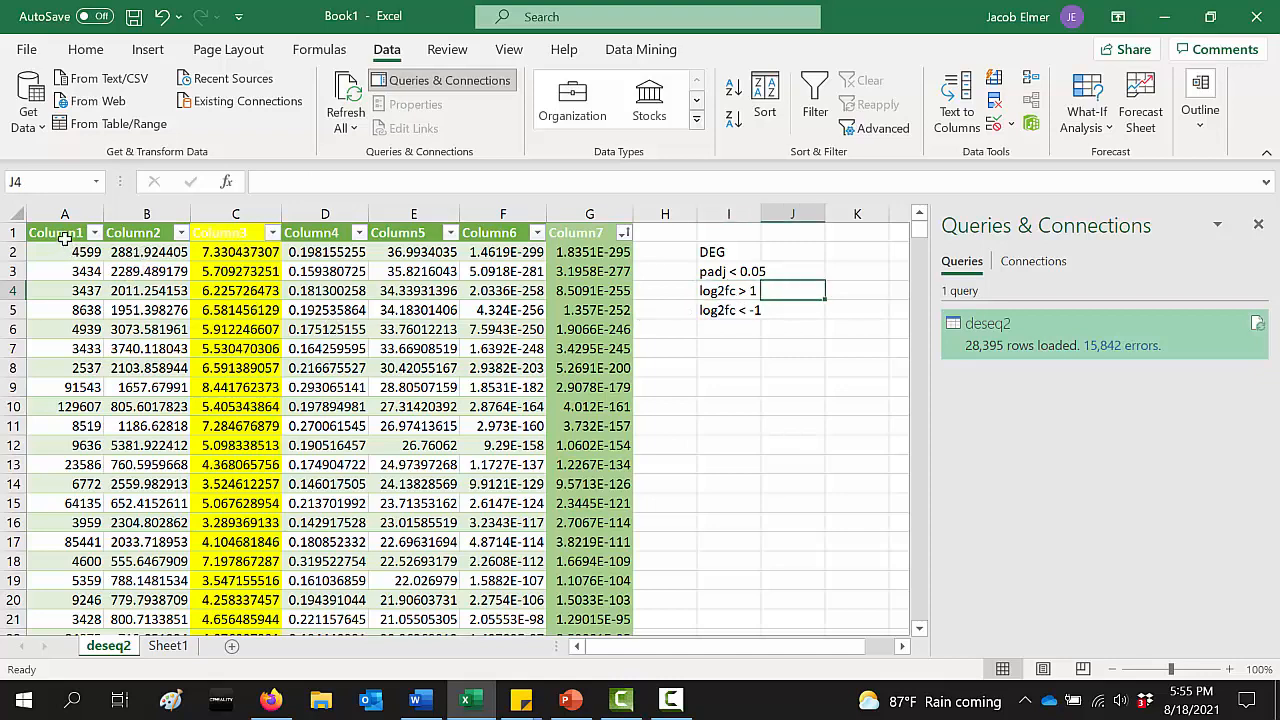
# Select the table from its header through row 1796 and sort it by Column3 cell values, largest to smallest
pyautogui.click(64, 235)
pyautogui.moveTo(64, 235); pyautogui.dragTo(577, 349)
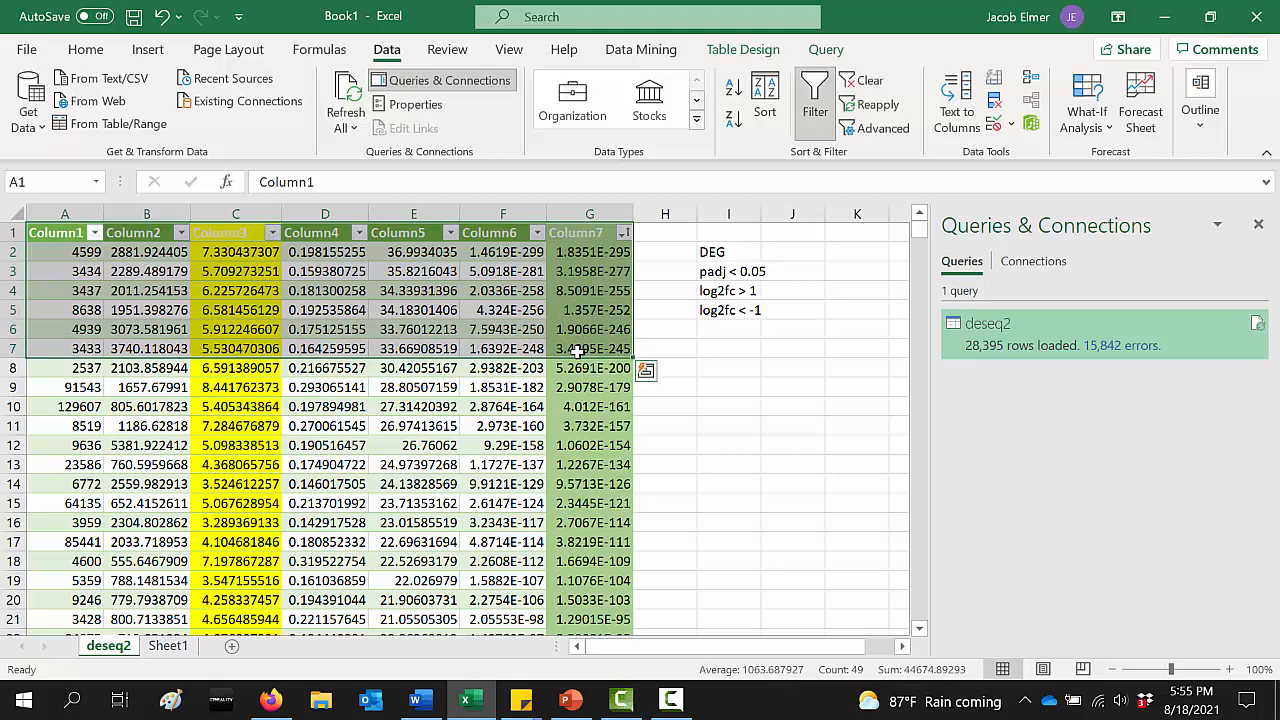
pyautogui.hotkey('ctrl', 'shift', 'Down')
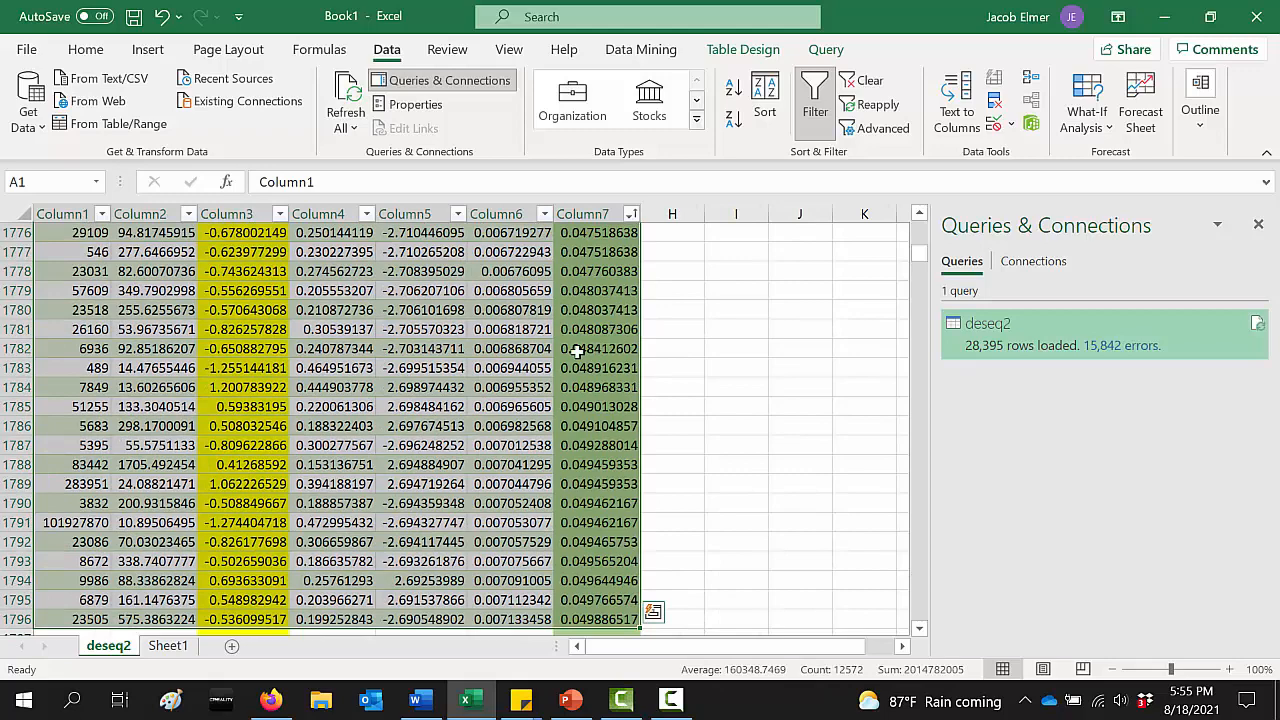
pyautogui.click(919, 628)
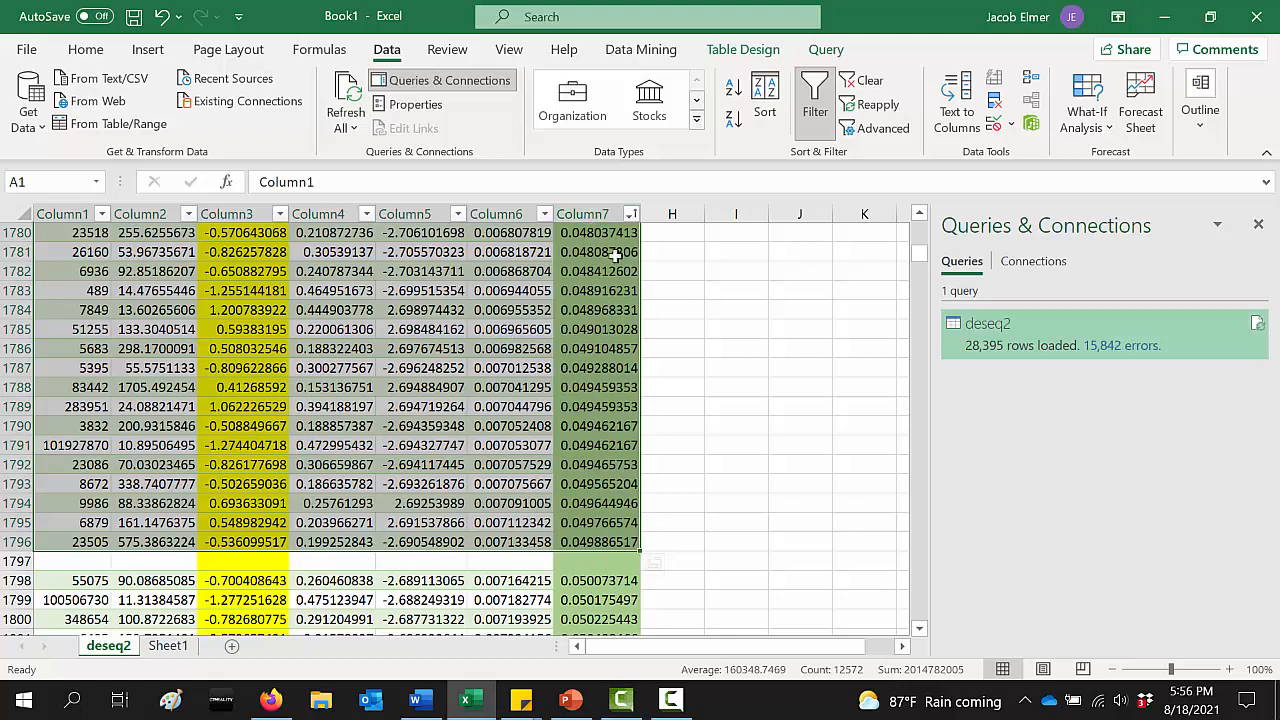
pyautogui.moveTo(920, 241); pyautogui.dragTo(920, 216)
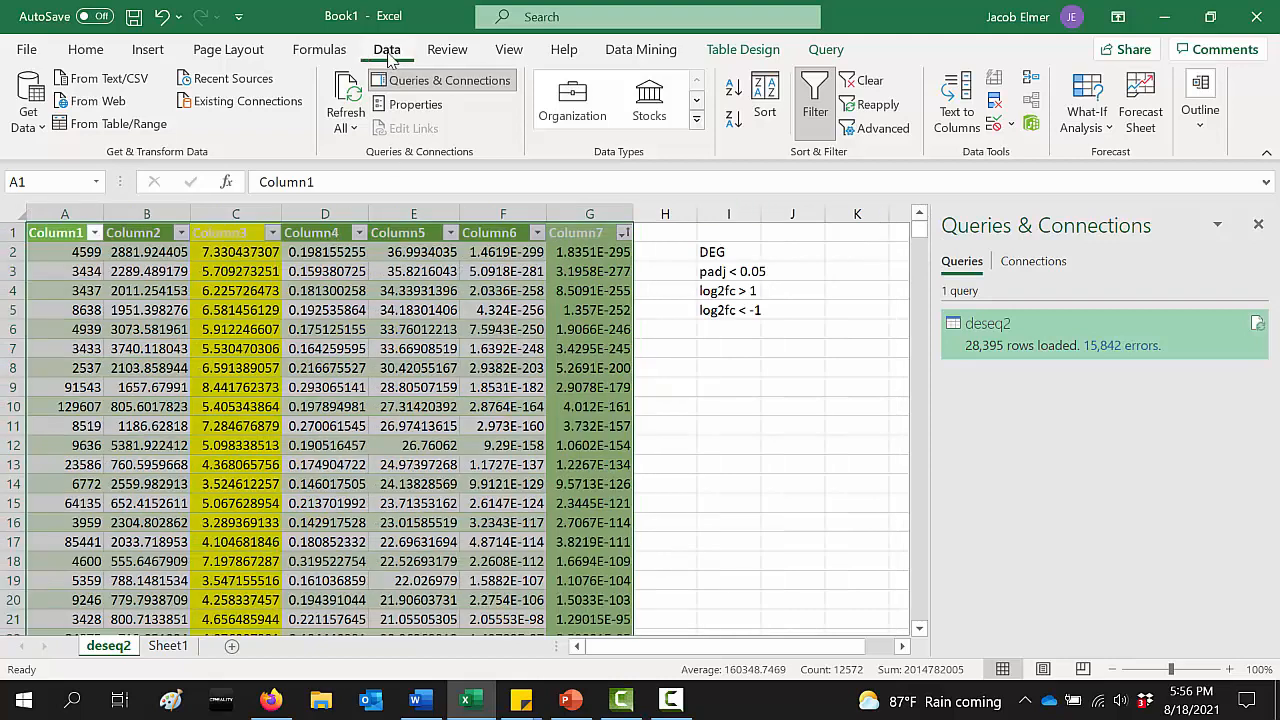
pyautogui.click(758, 103)
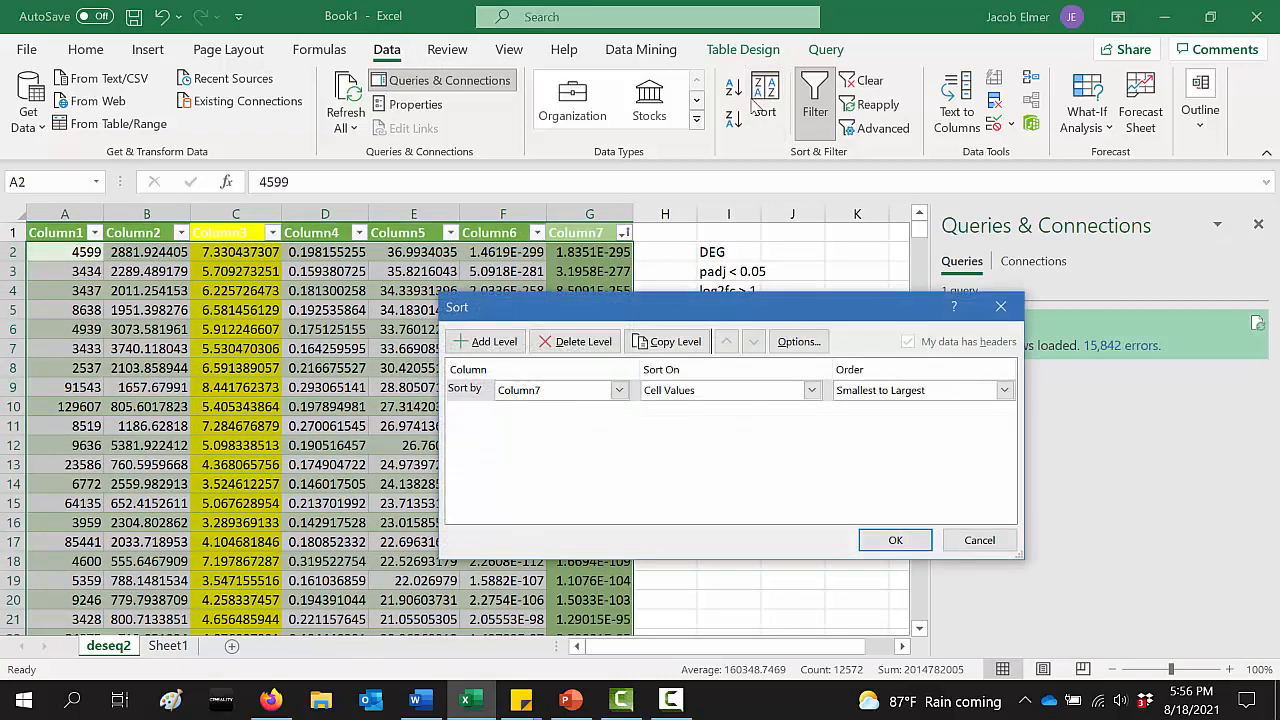
pyautogui.click(619, 390)
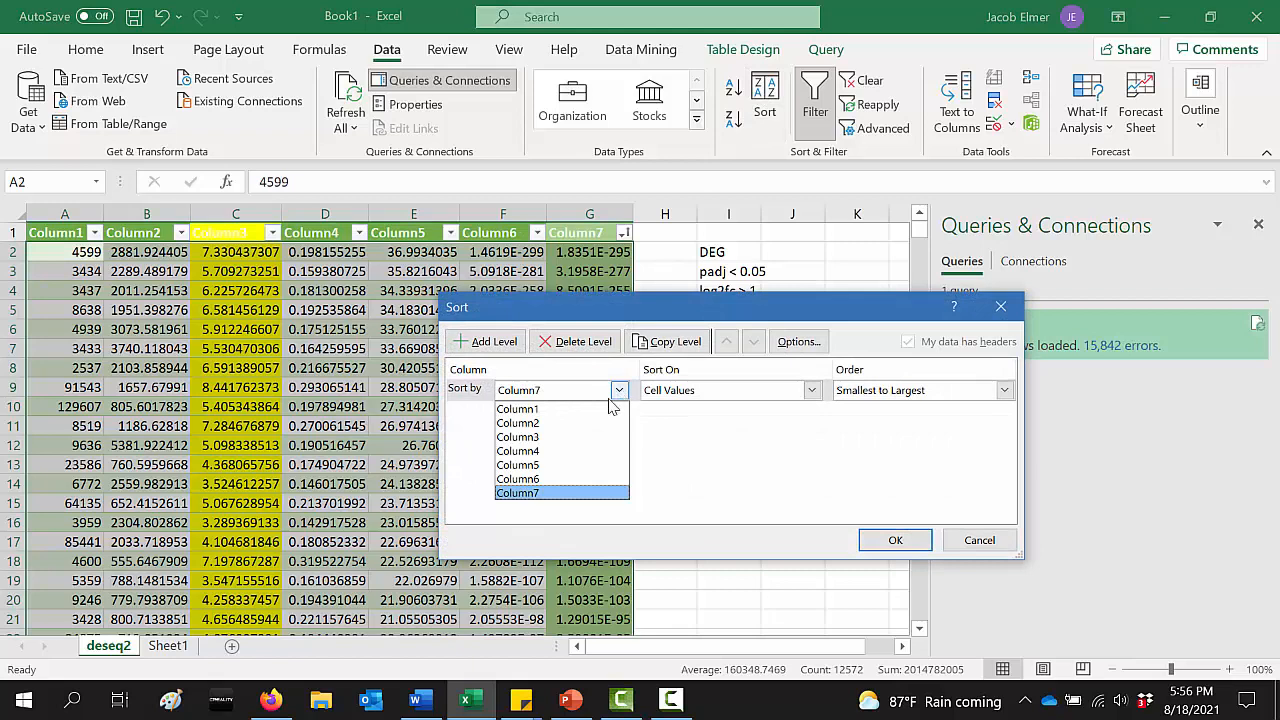
pyautogui.click(541, 437)
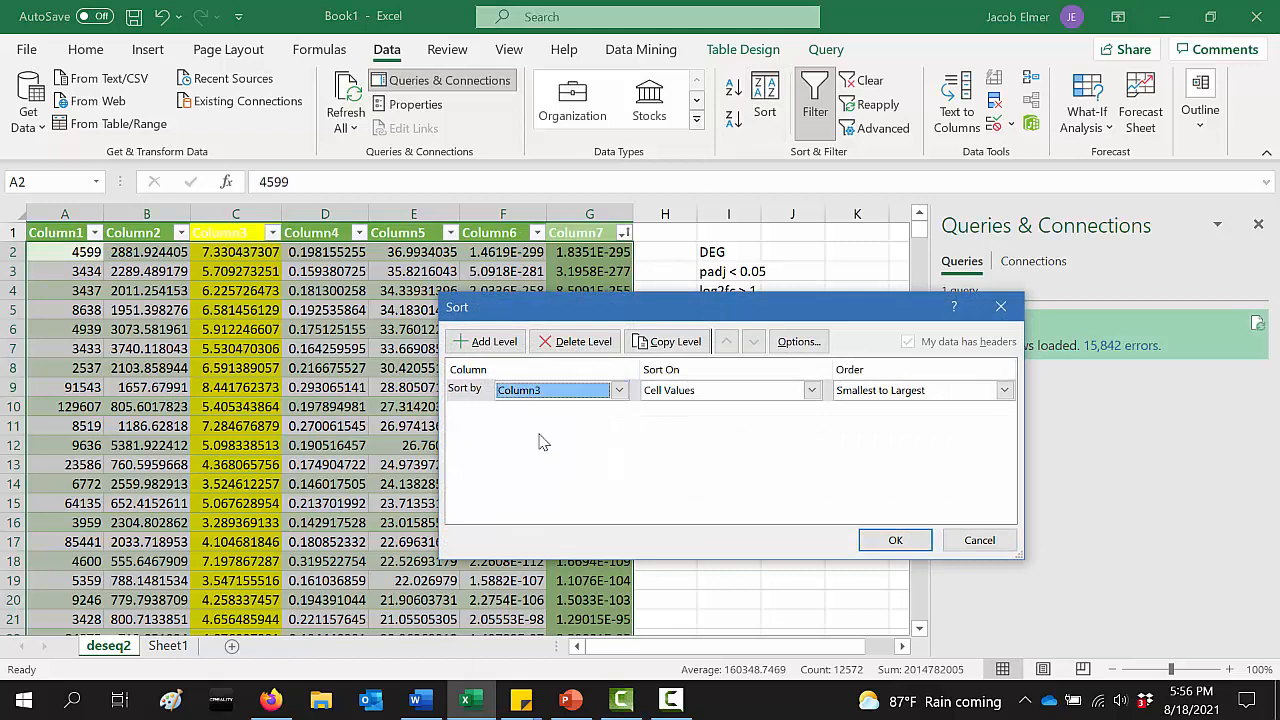
pyautogui.click(945, 395)
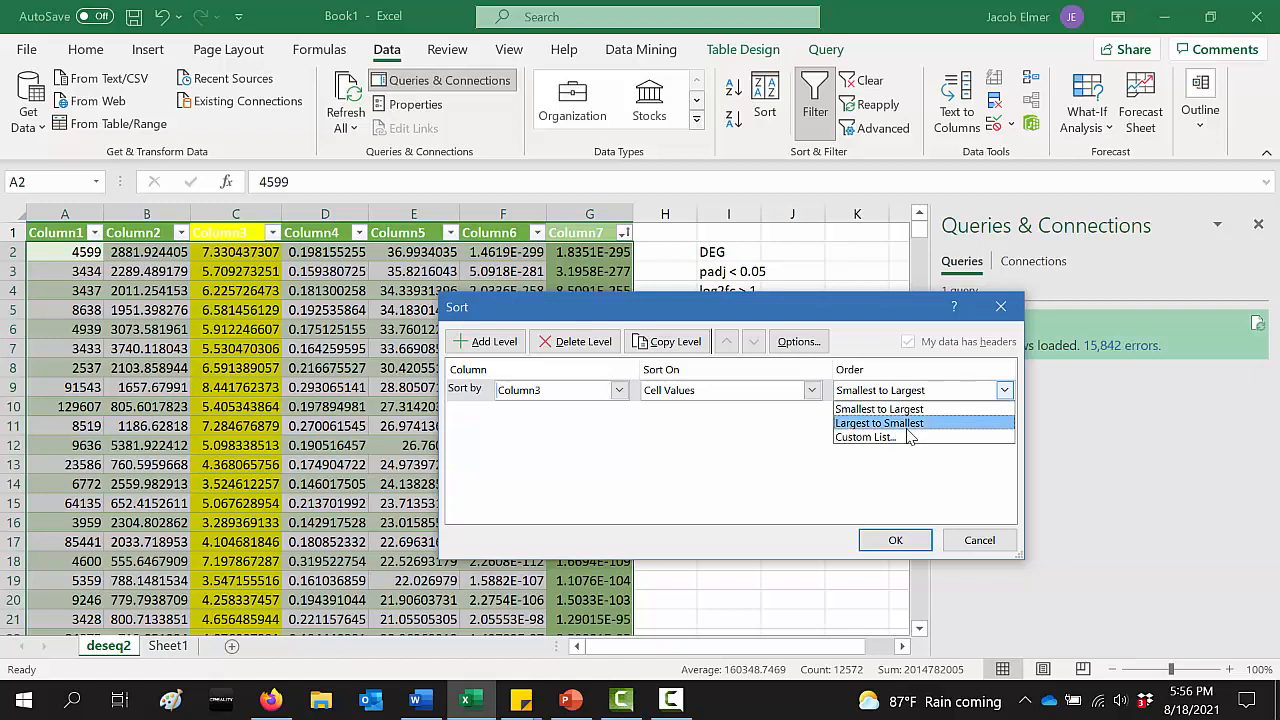
pyautogui.click(912, 423)
pyautogui.click(905, 542)
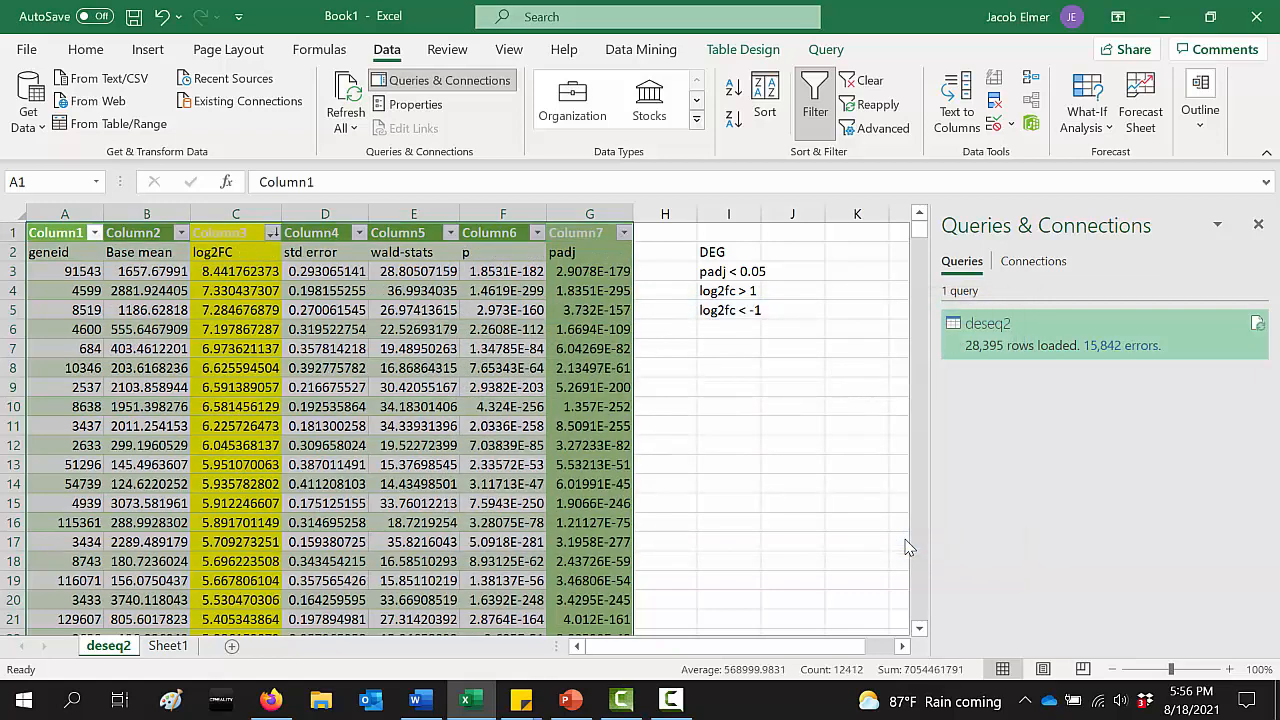
# Examine the highest log2FC values at the start of the table together with their gene IDs and padj values
pyautogui.click(318, 422)
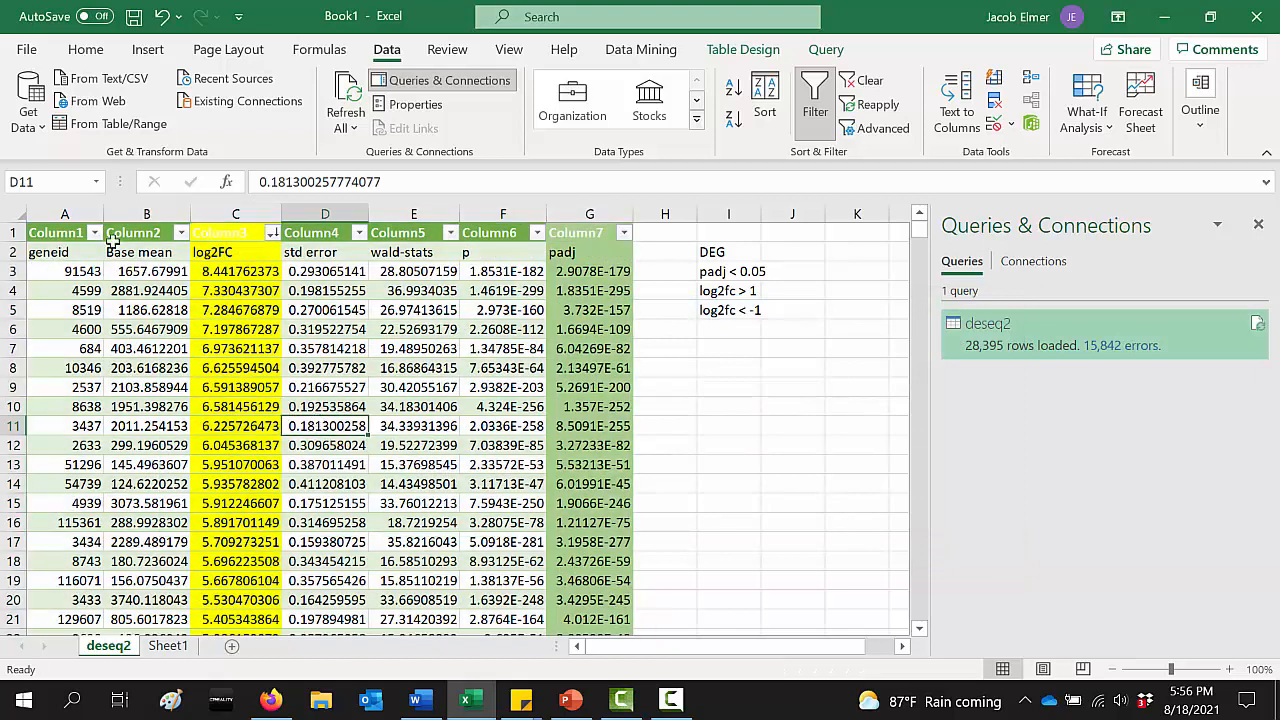
pyautogui.click(170, 251)
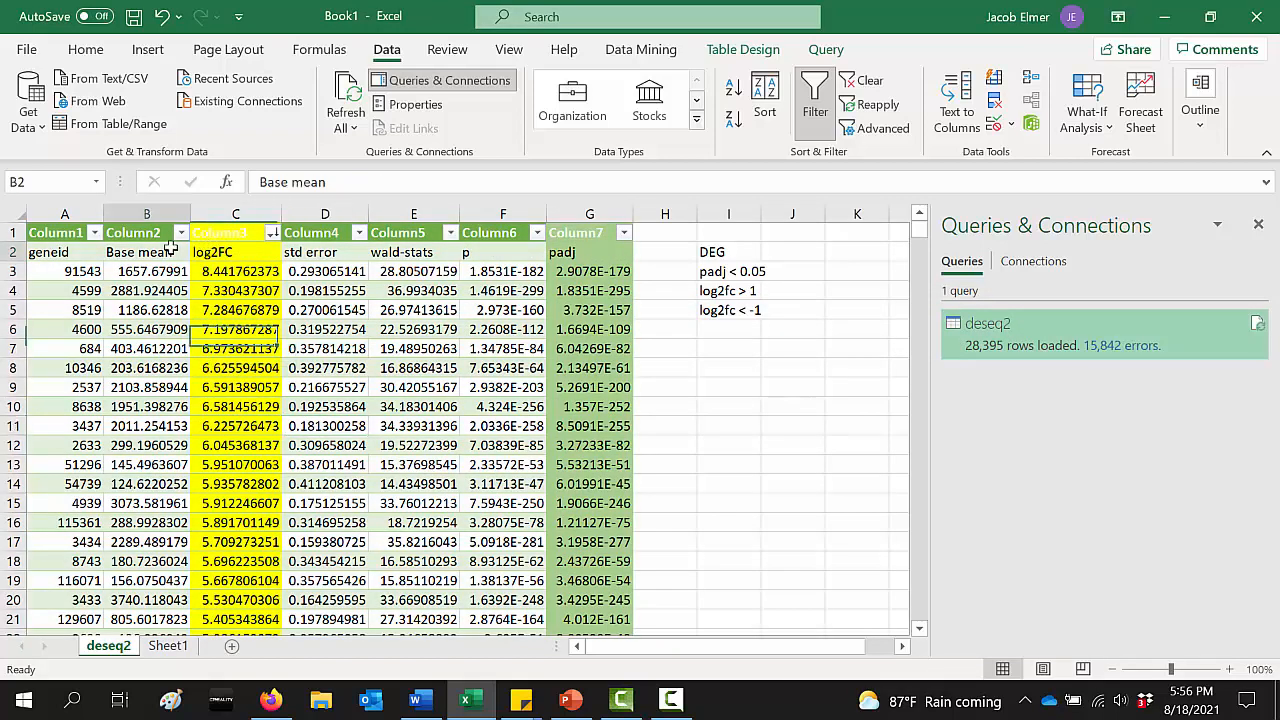
pyautogui.click(243, 271)
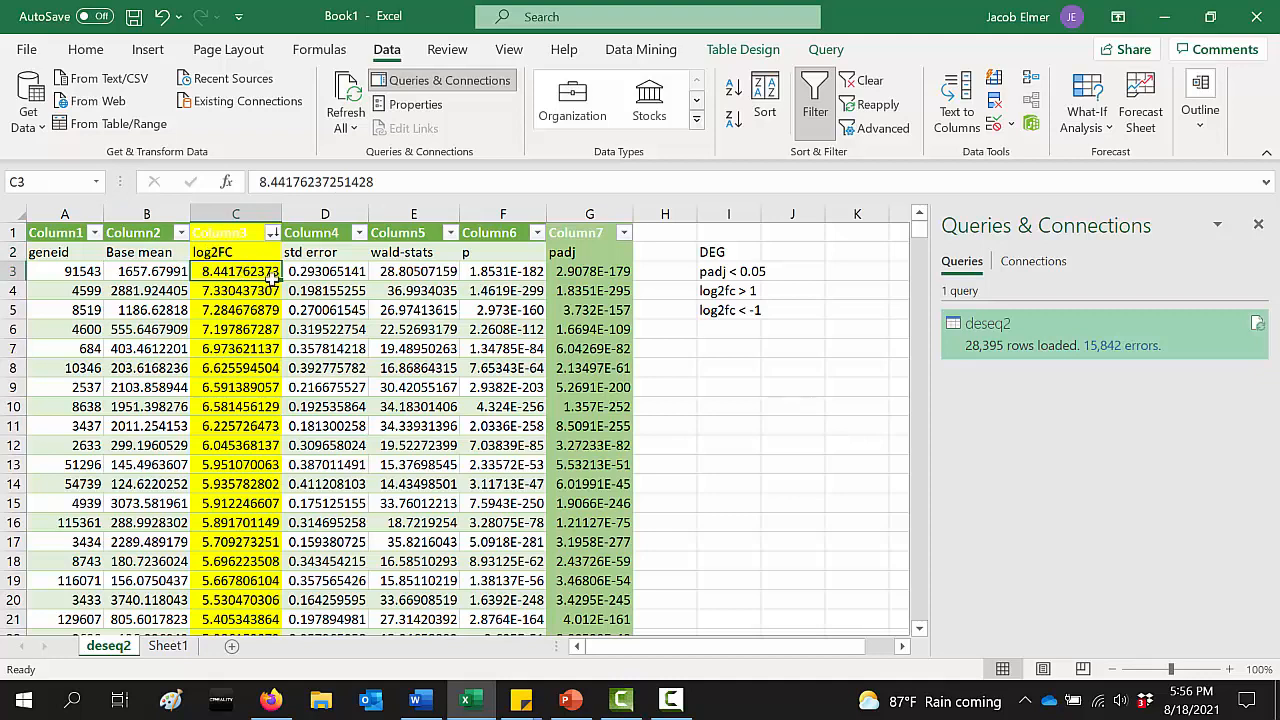
pyautogui.moveTo(598, 279); pyautogui.dragTo(607, 468)
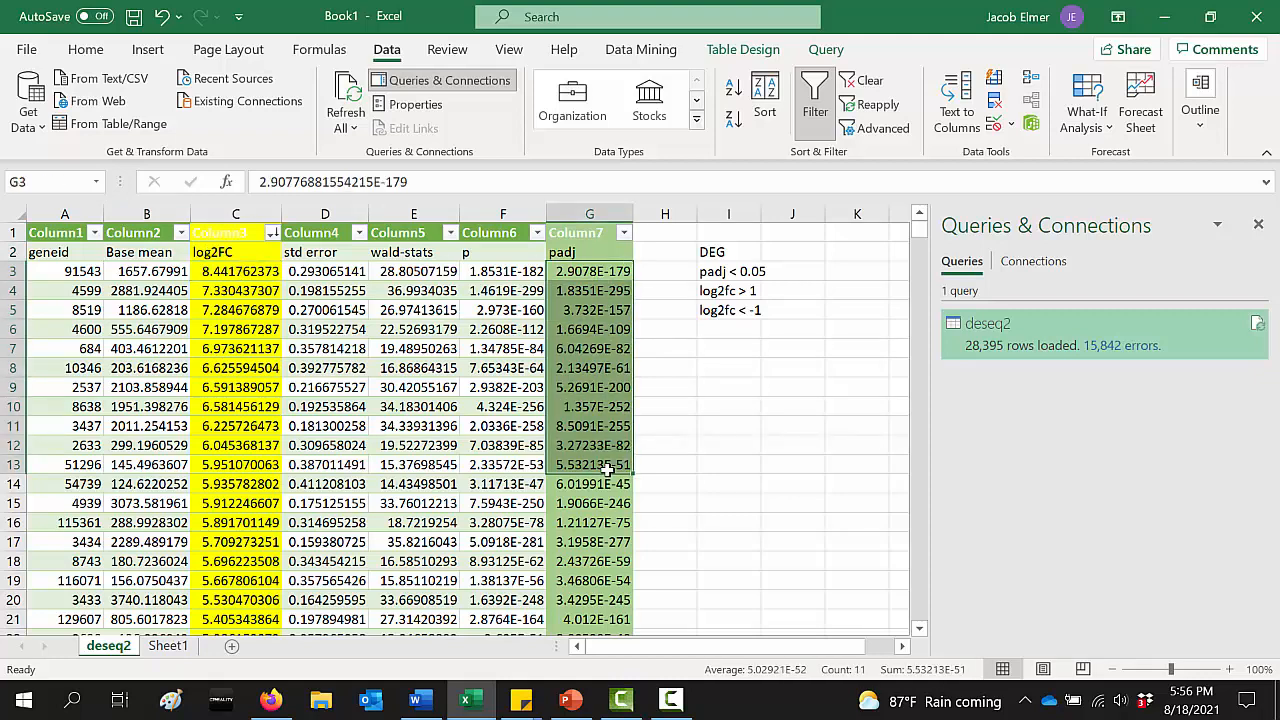
pyautogui.moveTo(215, 272); pyautogui.dragTo(222, 466)
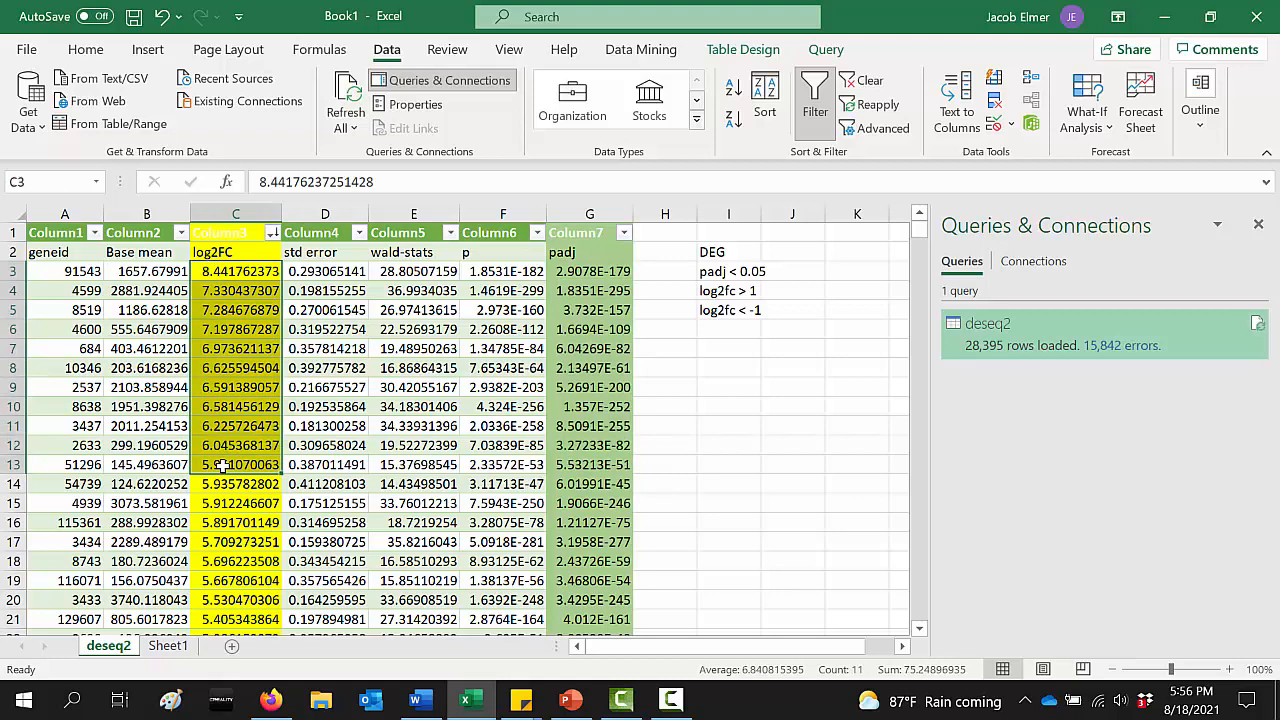
pyautogui.click(224, 272)
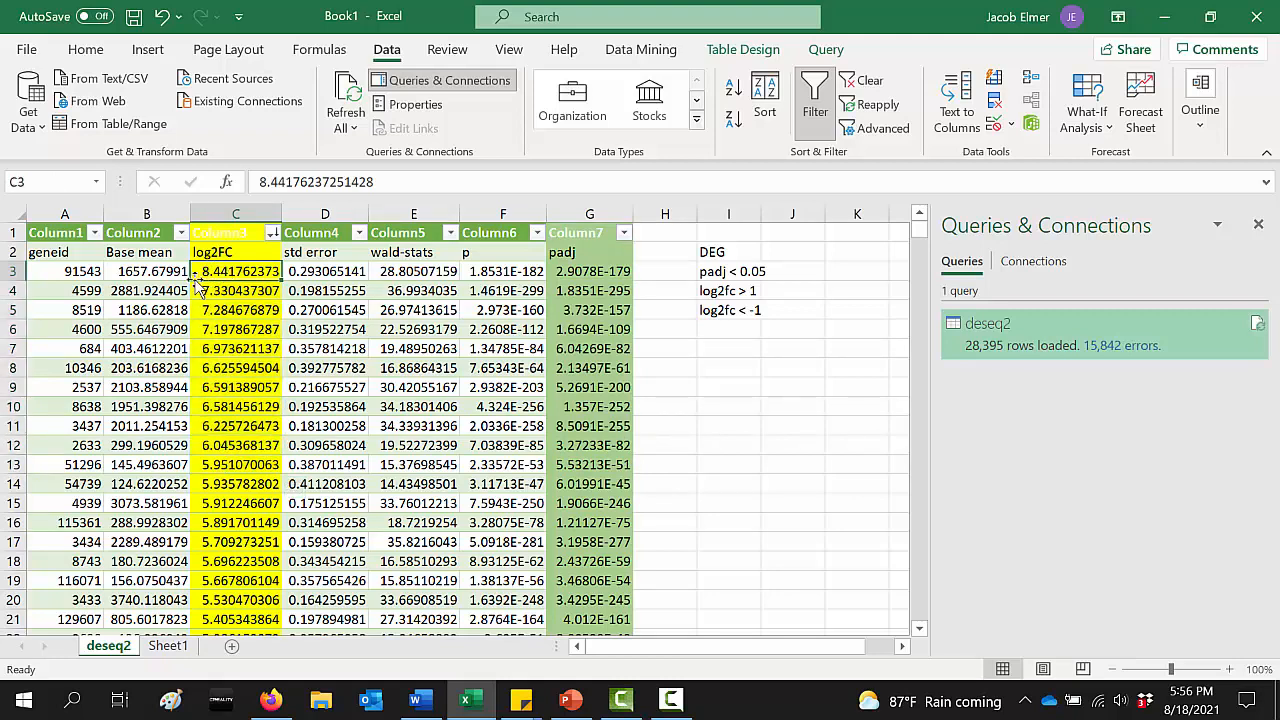
pyautogui.click(80, 272)
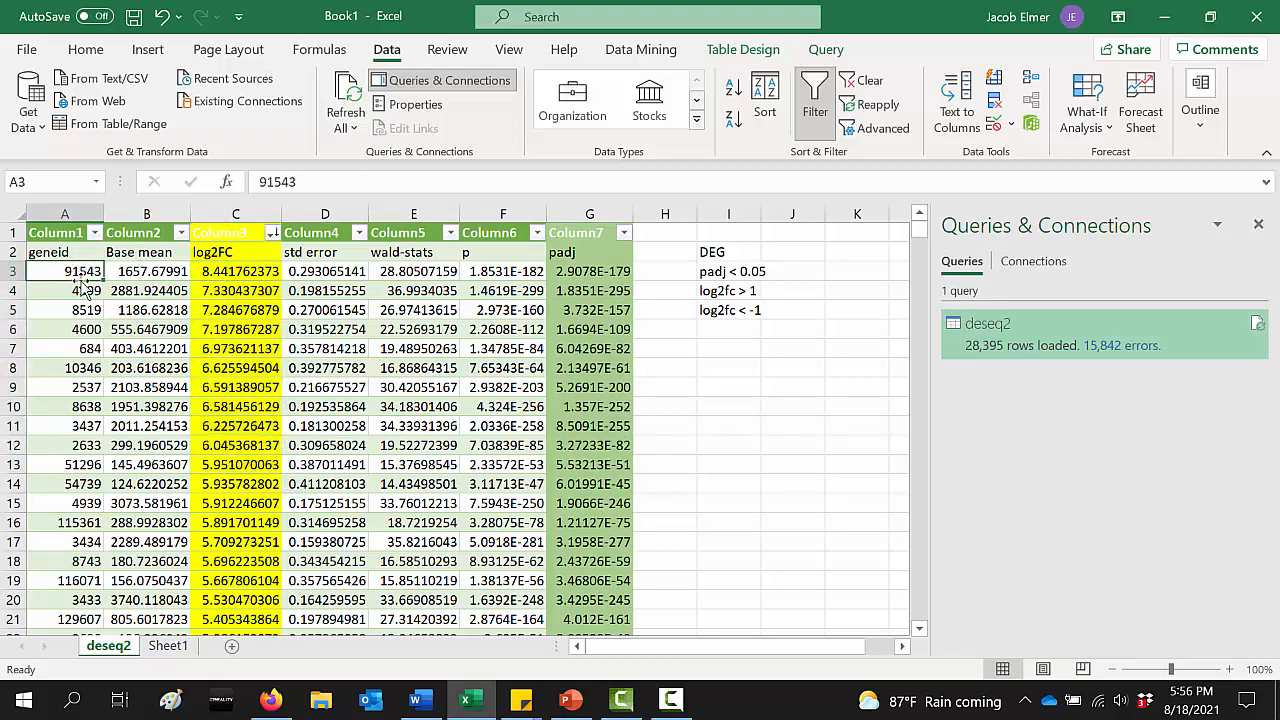
pyautogui.click(220, 273)
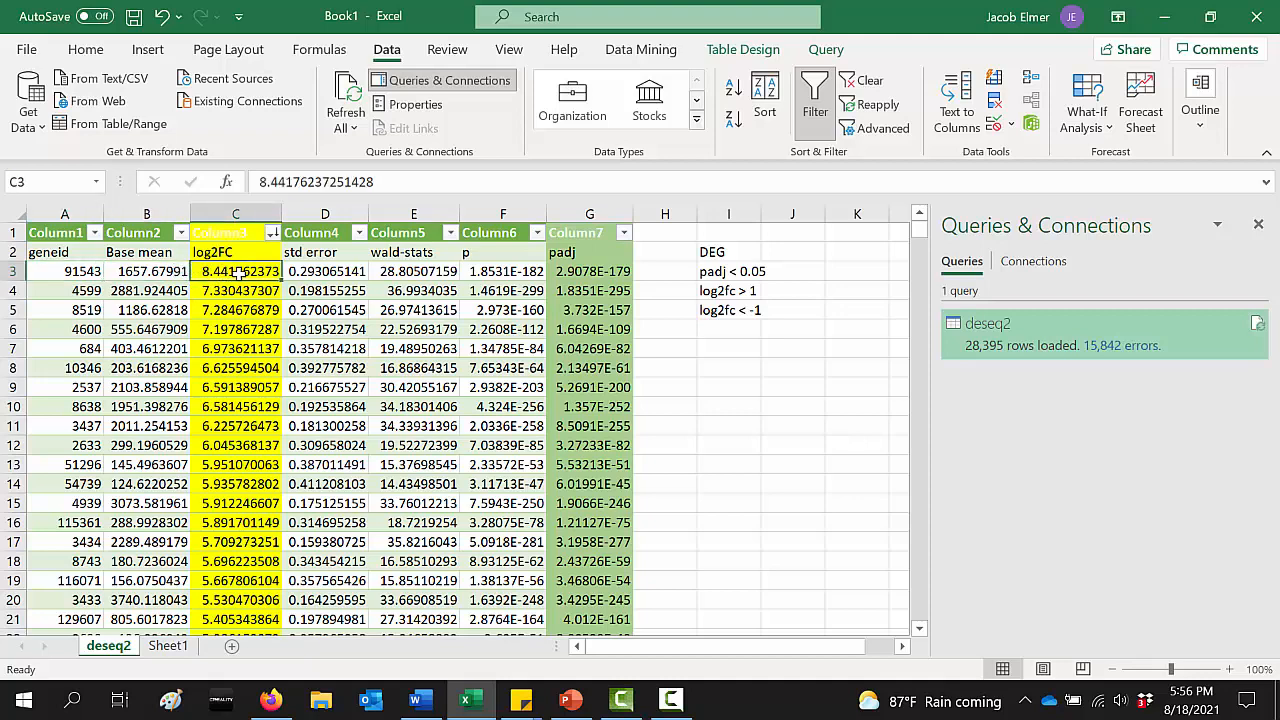
# Find where the sorted Column3 values drop below 1 and insert a blank separator row at row 605
pyautogui.click(240, 349)
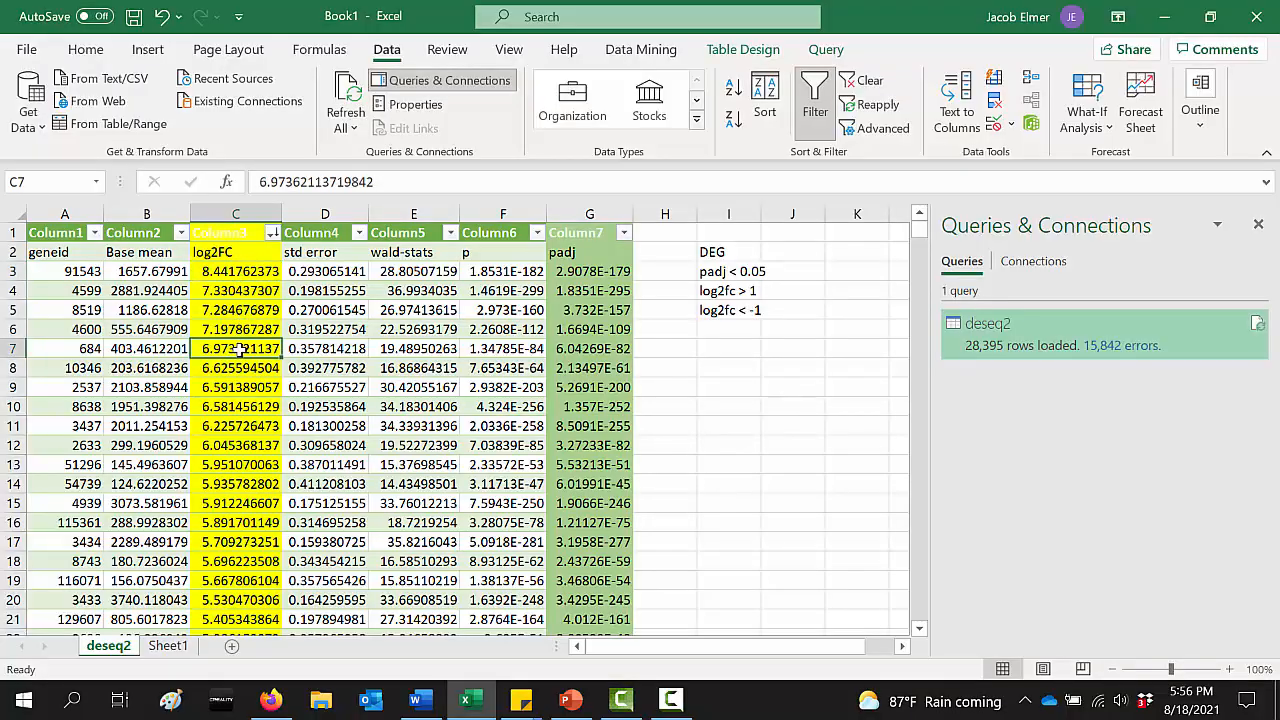
pyautogui.press('Down')
pyautogui.press('Down')
pyautogui.press('Down')
pyautogui.press('Down')
pyautogui.press('Down')
pyautogui.press('Down')
pyautogui.press('Down')
pyautogui.press('Down')
pyautogui.press('Down')
pyautogui.press('Down')
pyautogui.press('Down')
pyautogui.press('Down')
pyautogui.press('Down')
pyautogui.press('Down')
pyautogui.press('Down')
pyautogui.press('Down')
pyautogui.press('Down')
pyautogui.press('Down')
pyautogui.press('Down')
pyautogui.press('Down')
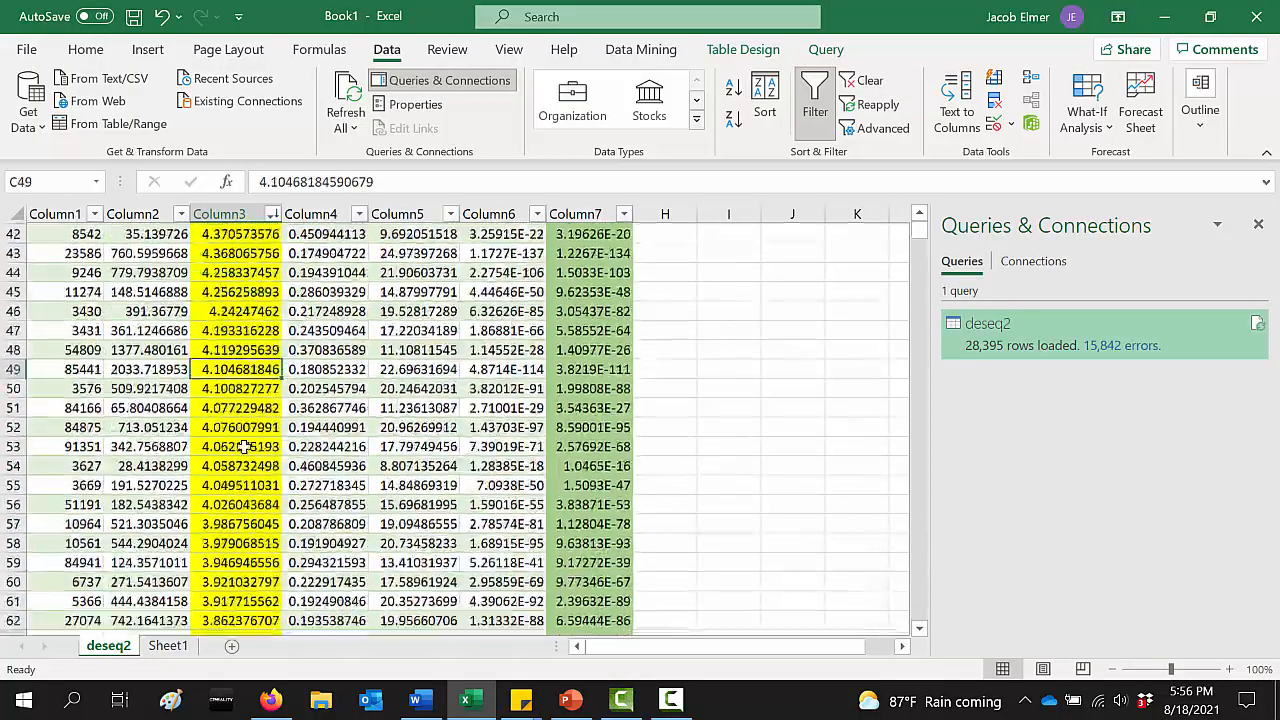
pyautogui.press('Down')
pyautogui.press('Down')
pyautogui.press('Down')
pyautogui.press('Down')
pyautogui.press('Down')
pyautogui.press('Down')
pyautogui.press('Down')
pyautogui.press('Down')
pyautogui.press('Down')
pyautogui.press('Down')
pyautogui.press('Down')
pyautogui.press('Down')
pyautogui.press('Down')
pyautogui.press('Down')
pyautogui.press('Down')
pyautogui.press('Down')
pyautogui.press('Down')
pyautogui.press('Down')
pyautogui.press('Down')
pyautogui.press('Down')
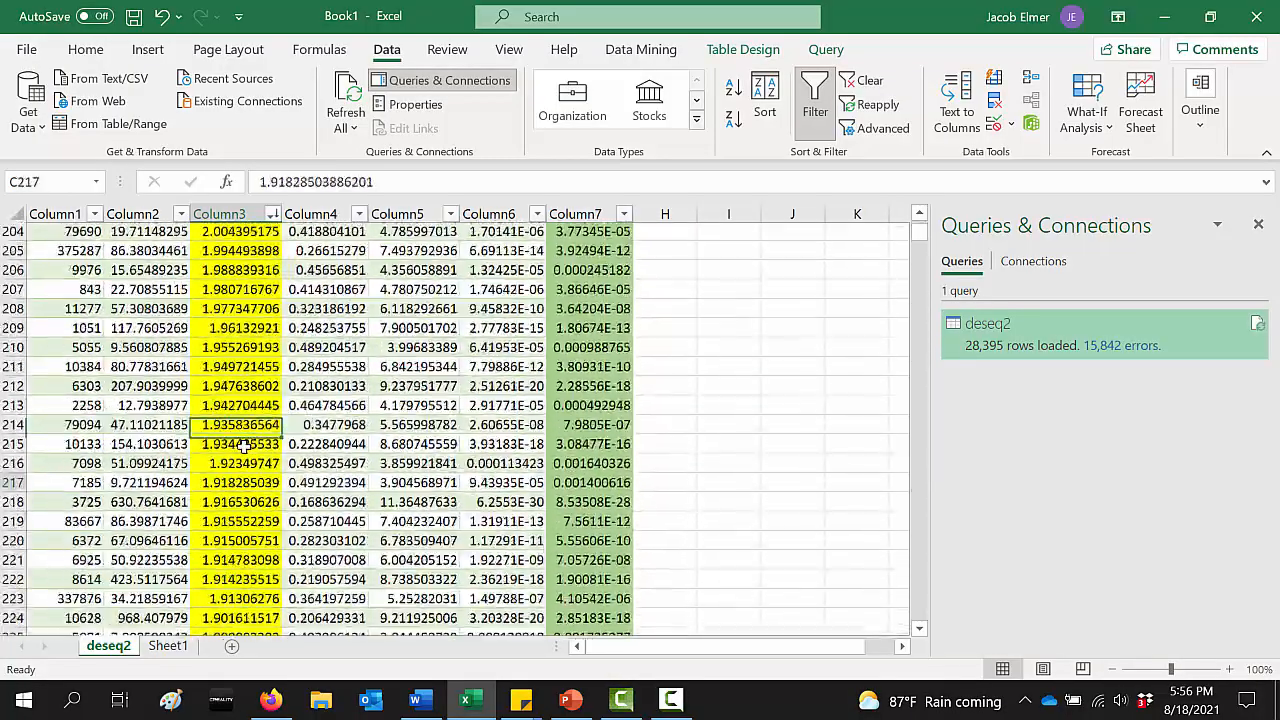
pyautogui.press('Down')
pyautogui.press('Down')
pyautogui.press('Down')
pyautogui.press('Down')
pyautogui.press('Down')
pyautogui.press('Down')
pyautogui.press('Down')
pyautogui.press('Down')
pyautogui.press('Down')
pyautogui.press('Down')
pyautogui.press('Down')
pyautogui.press('Down')
pyautogui.press('Down')
pyautogui.press('Down')
pyautogui.press('Down')
pyautogui.press('Down')
pyautogui.press('Down')
pyautogui.press('Down')
pyautogui.press('Down')
pyautogui.press('Down')
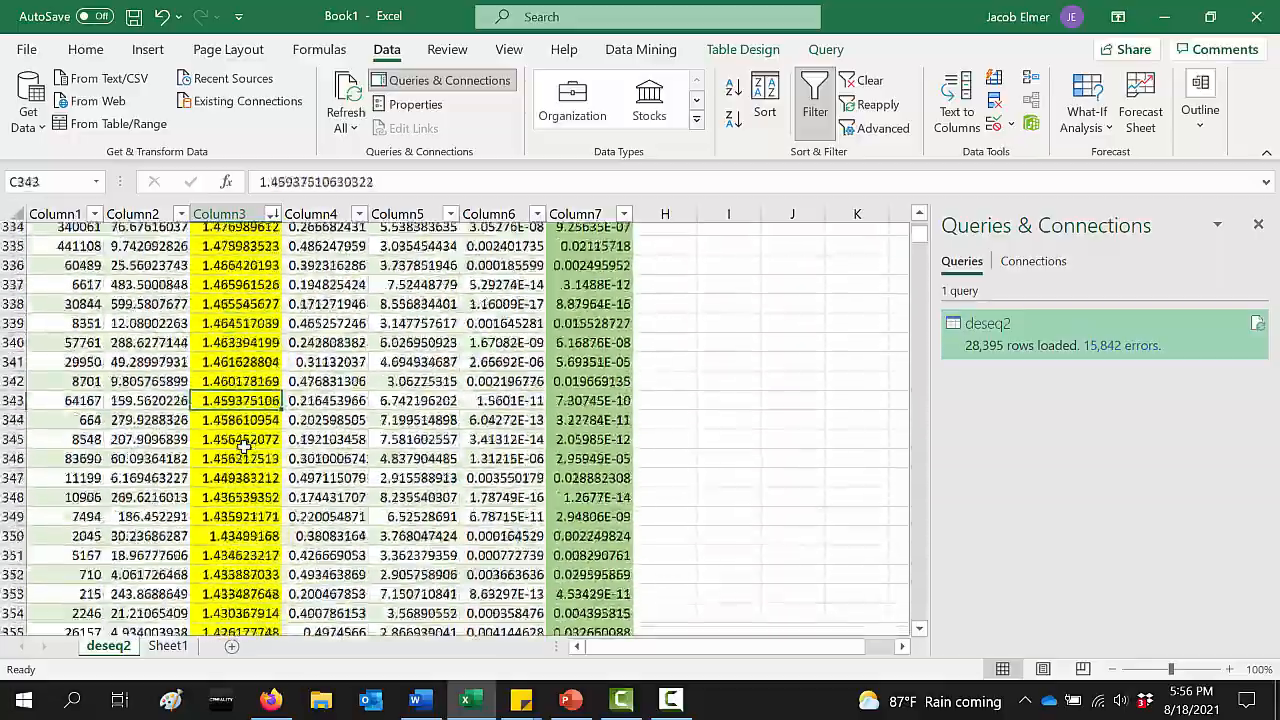
pyautogui.press('Down')
pyautogui.press('Down')
pyautogui.press('Down')
pyautogui.press('Down')
pyautogui.press('Down')
pyautogui.press('Down')
pyautogui.press('Down')
pyautogui.press('Down')
pyautogui.press('Down')
pyautogui.press('Down')
pyautogui.press('Down')
pyautogui.press('Down')
pyautogui.press('Down')
pyautogui.press('Down')
pyautogui.press('Down')
pyautogui.press('Down')
pyautogui.press('Down')
pyautogui.press('Down')
pyautogui.press('Down')
pyautogui.press('Down')
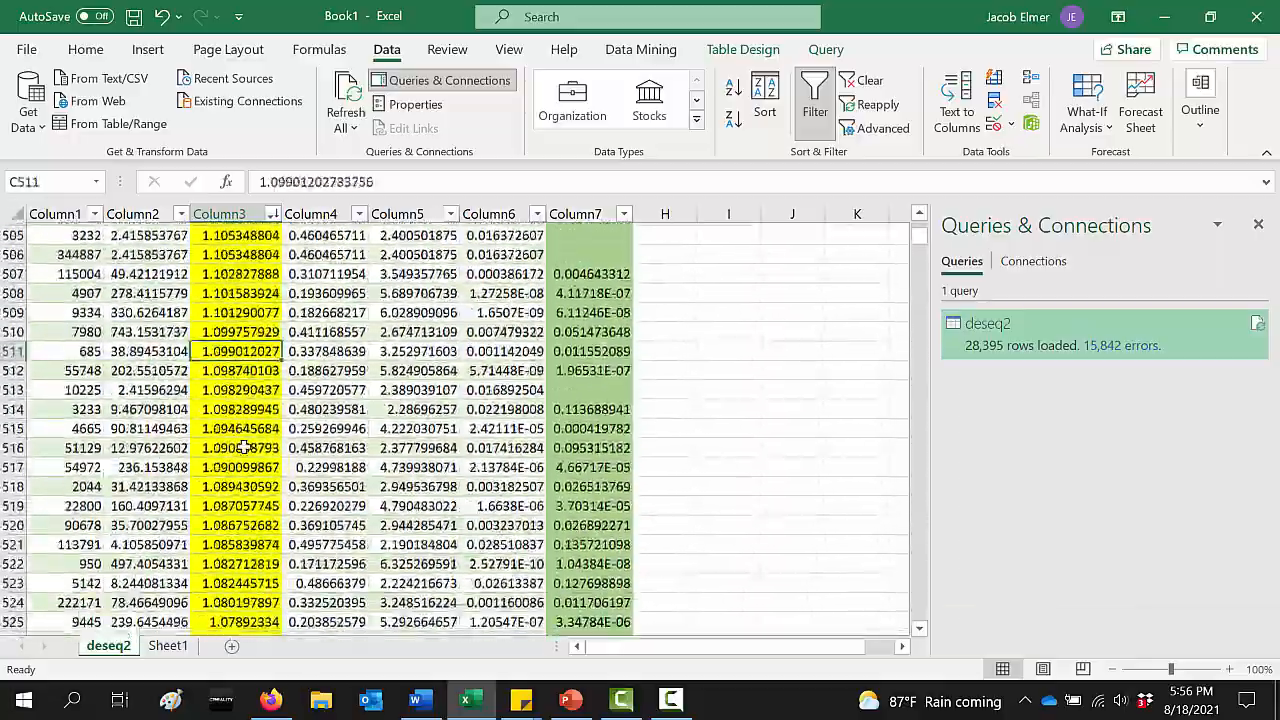
pyautogui.press('Down')
pyautogui.press('Down')
pyautogui.press('Down')
pyautogui.press('Down')
pyautogui.press('Down')
pyautogui.press('Down')
pyautogui.press('Down')
pyautogui.press('Down')
pyautogui.press('Down')
pyautogui.press('Down')
pyautogui.press('Down')
pyautogui.press('Down')
pyautogui.press('Down')
pyautogui.press('Down')
pyautogui.press('Down')
pyautogui.press('Down')
pyautogui.press('Down')
pyautogui.press('Down')
pyautogui.press('Down')
pyautogui.press('Down')
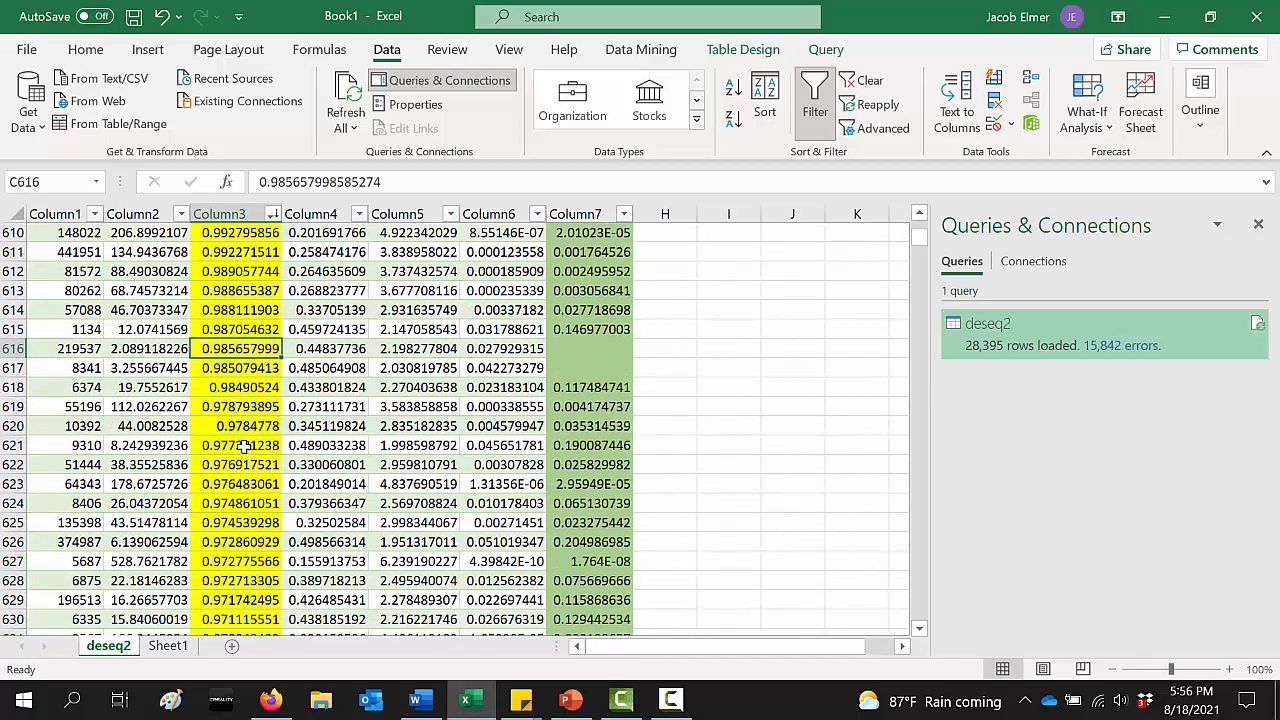
pyautogui.press('Up')
pyautogui.press('Up')
pyautogui.press('Up')
pyautogui.press('Up')
pyautogui.press('Up')
pyautogui.press('Up')
pyautogui.press('Up')
pyautogui.press('Up')
pyautogui.press('Up')
pyautogui.press('Up')
pyautogui.press('Up')
pyautogui.press('Up')
pyautogui.press('Up')
pyautogui.press('Up')
pyautogui.press('Up')
pyautogui.press('Up')
pyautogui.press('Up')
pyautogui.press('Up')
pyautogui.press('Up')
pyautogui.press('Up')
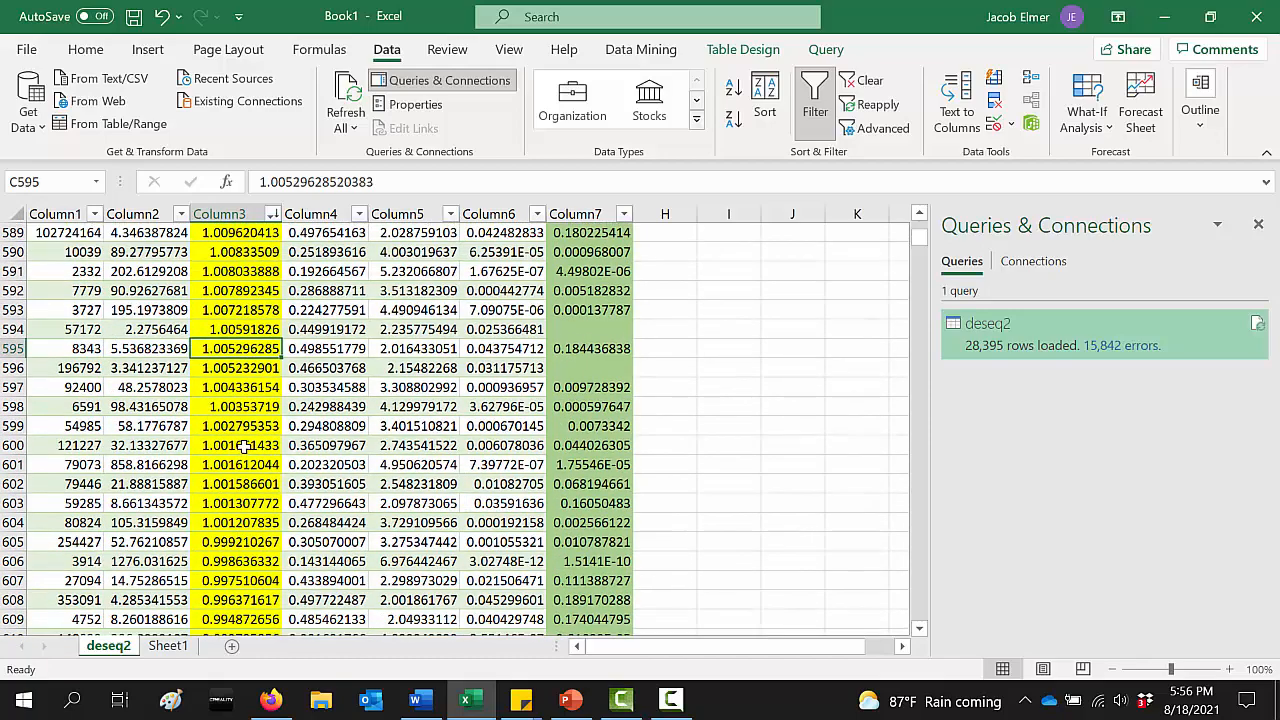
pyautogui.click(239, 519)
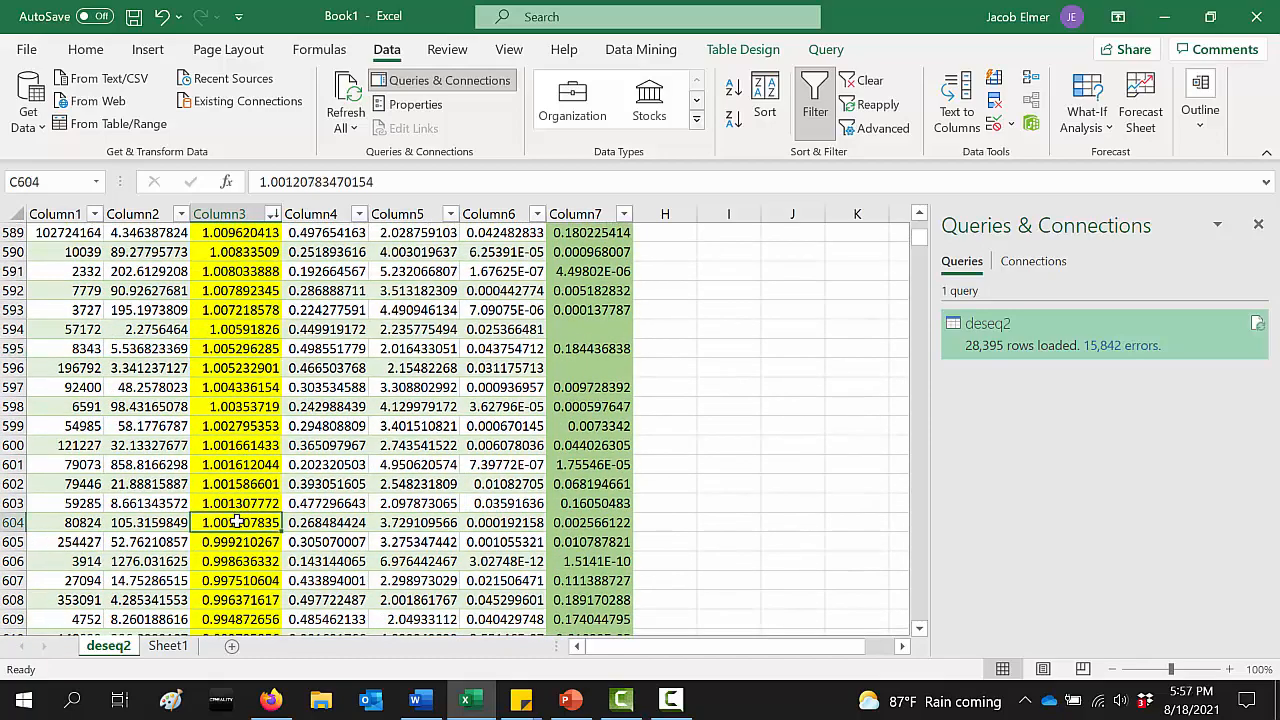
pyautogui.click(9, 541)
pyautogui.rightClick(9, 541)
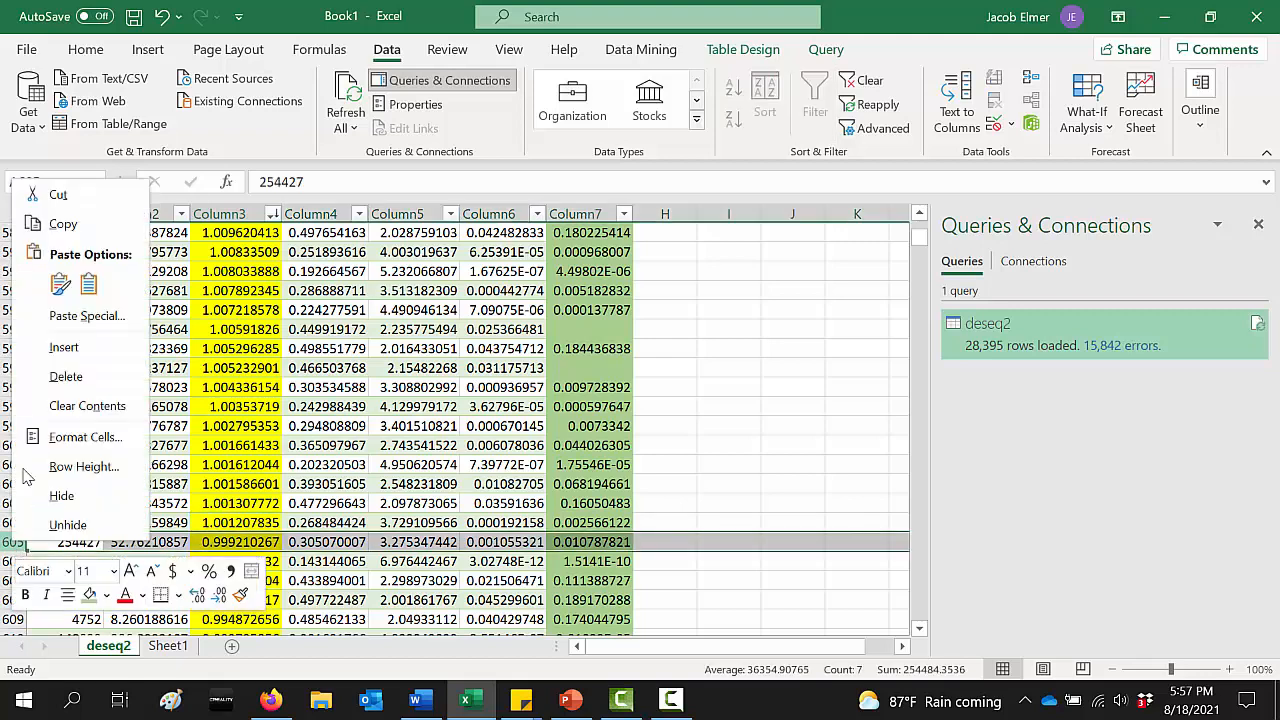
pyautogui.click(75, 352)
pyautogui.click(345, 447)
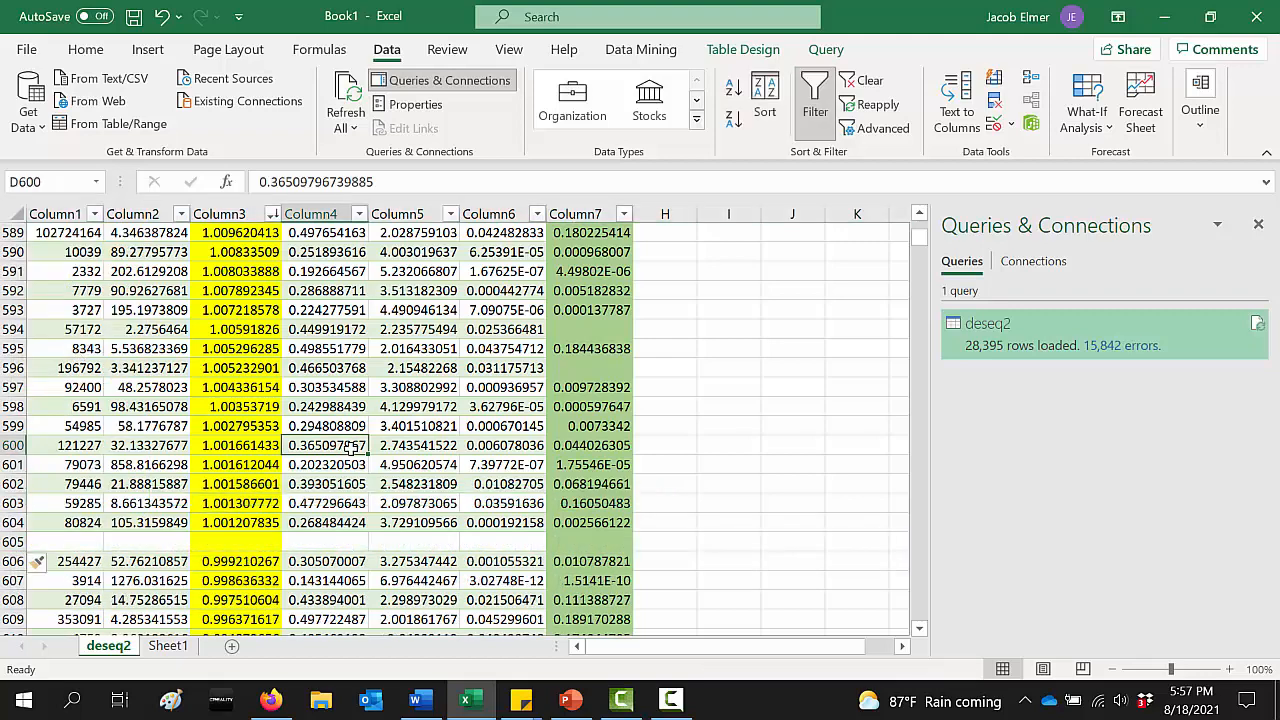
# Review the log2FC and padj values in rows 600 to 604, just before the blank separator row
pyautogui.click(229, 521)
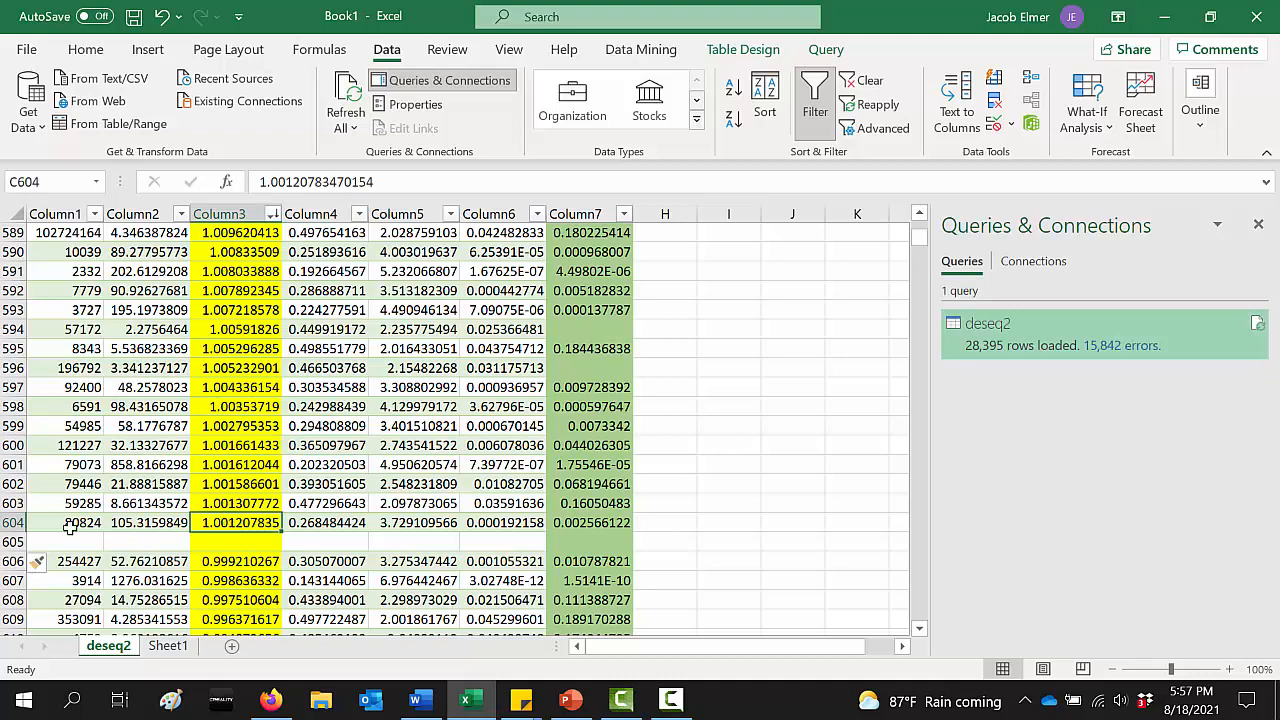
pyautogui.click(10, 522)
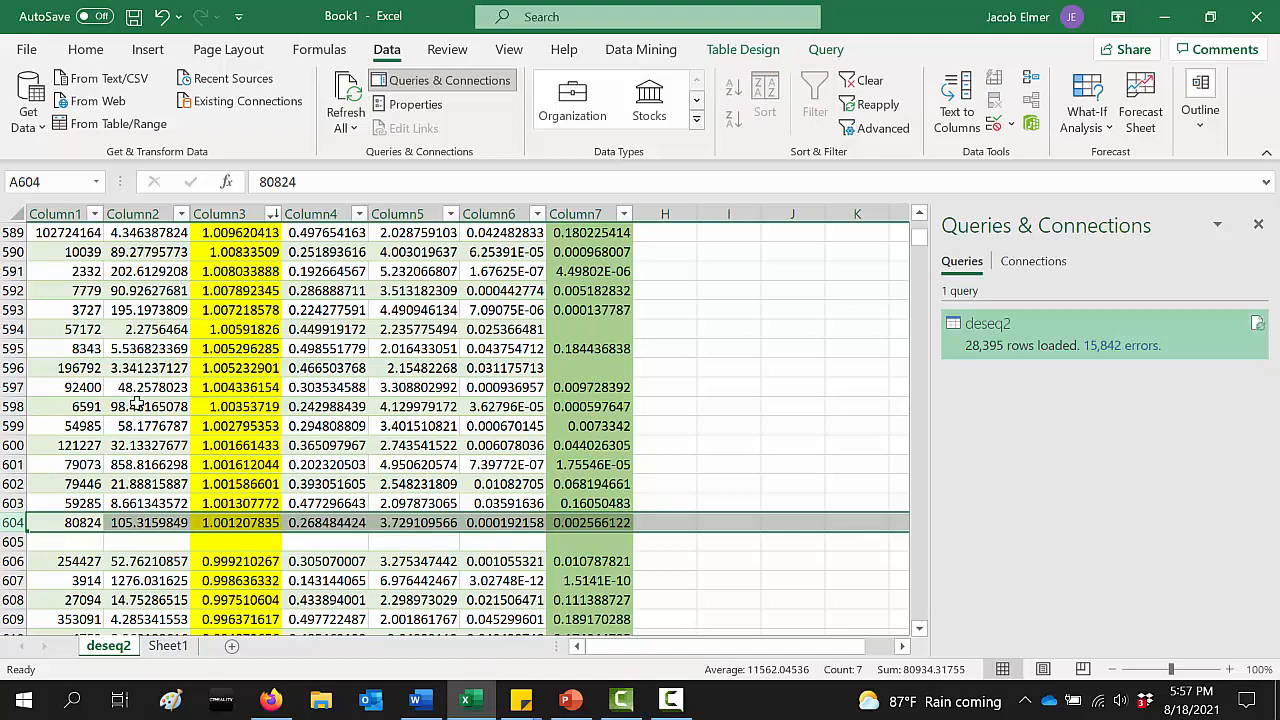
pyautogui.click(597, 484)
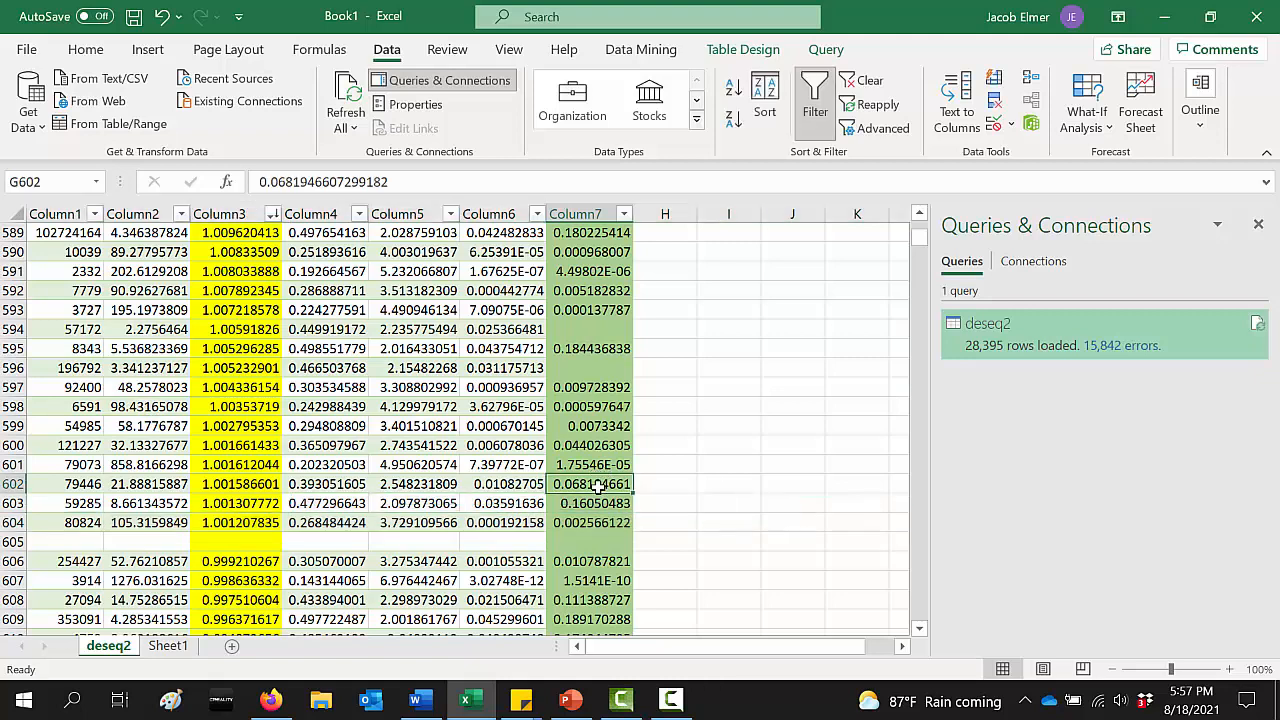
pyautogui.moveTo(237, 522); pyautogui.dragTo(229, 449)
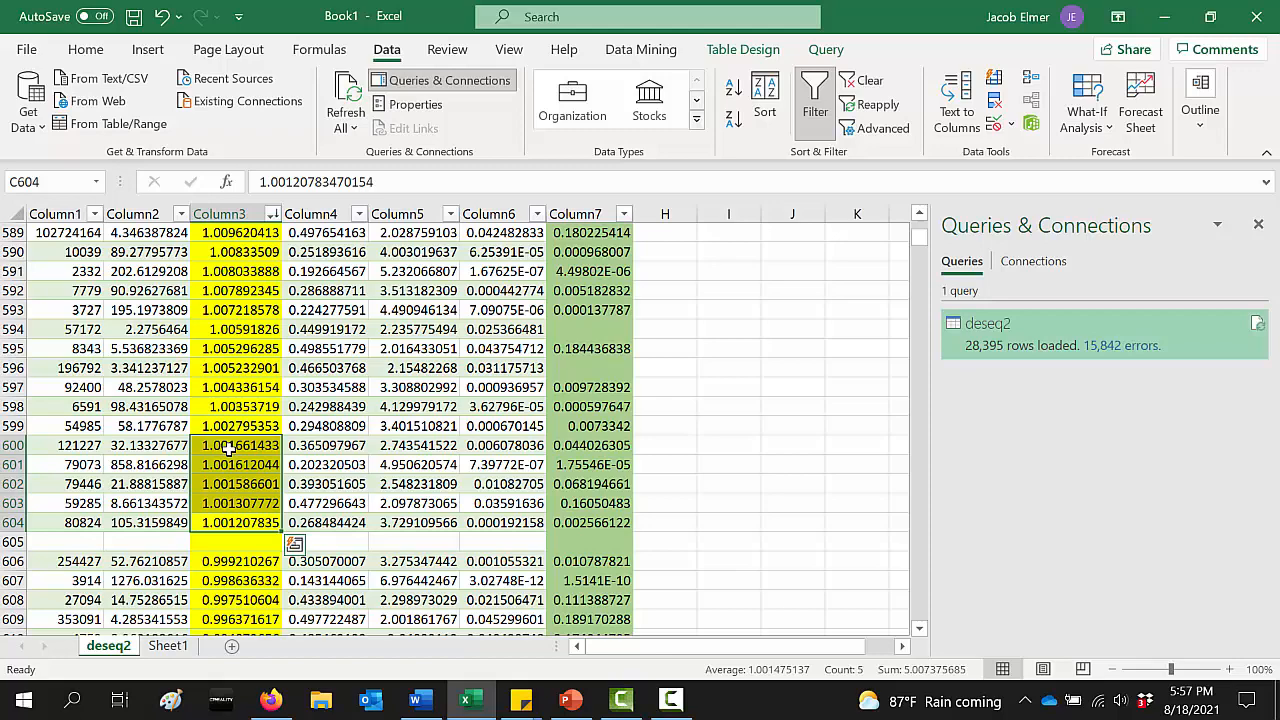
# Review the log2FC values from the start of the table and those around the blank separator row 605
pyautogui.hotkey('ctrl', 'Up')
pyautogui.press('Down')
pyautogui.press('Down')
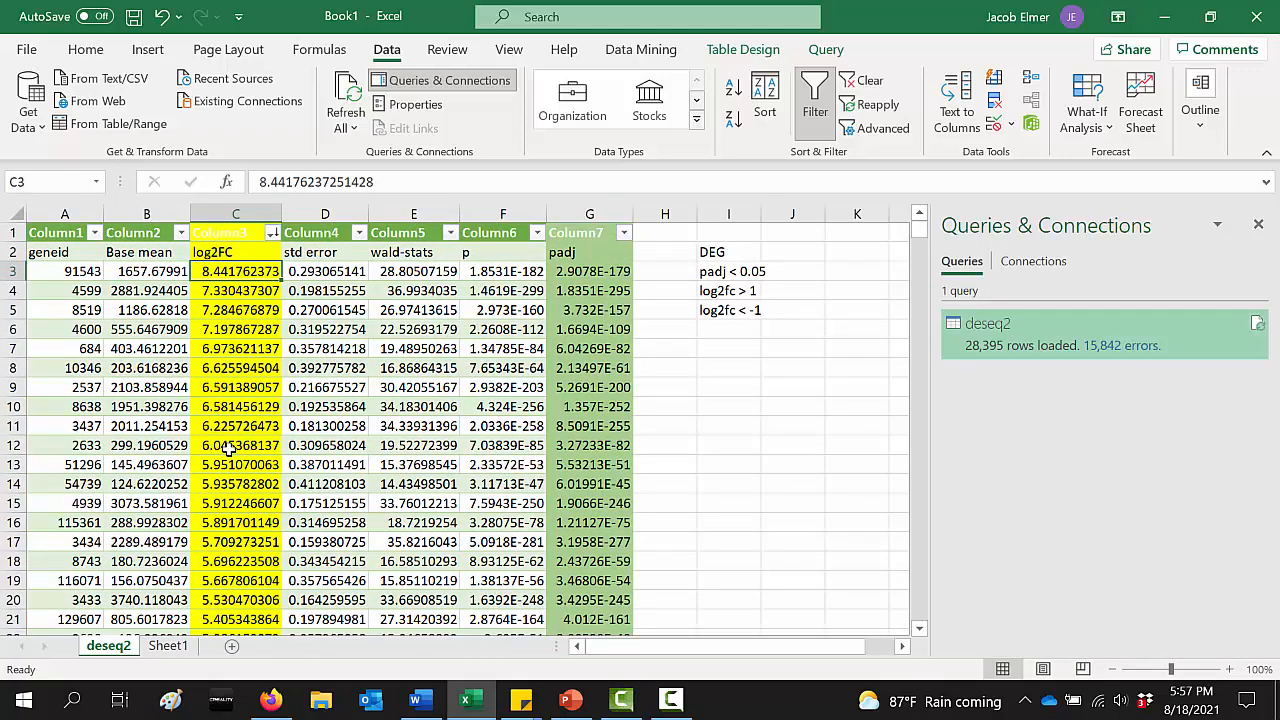
pyautogui.hotkey('ctrl', 'Down')
pyautogui.press('Down')
pyautogui.press('Down')
pyautogui.press('Down')
pyautogui.press('Down')
pyautogui.press('Down')
pyautogui.press('Down')
pyautogui.press('Down')
pyautogui.press('Down')
pyautogui.press('Down')
pyautogui.press('Down')
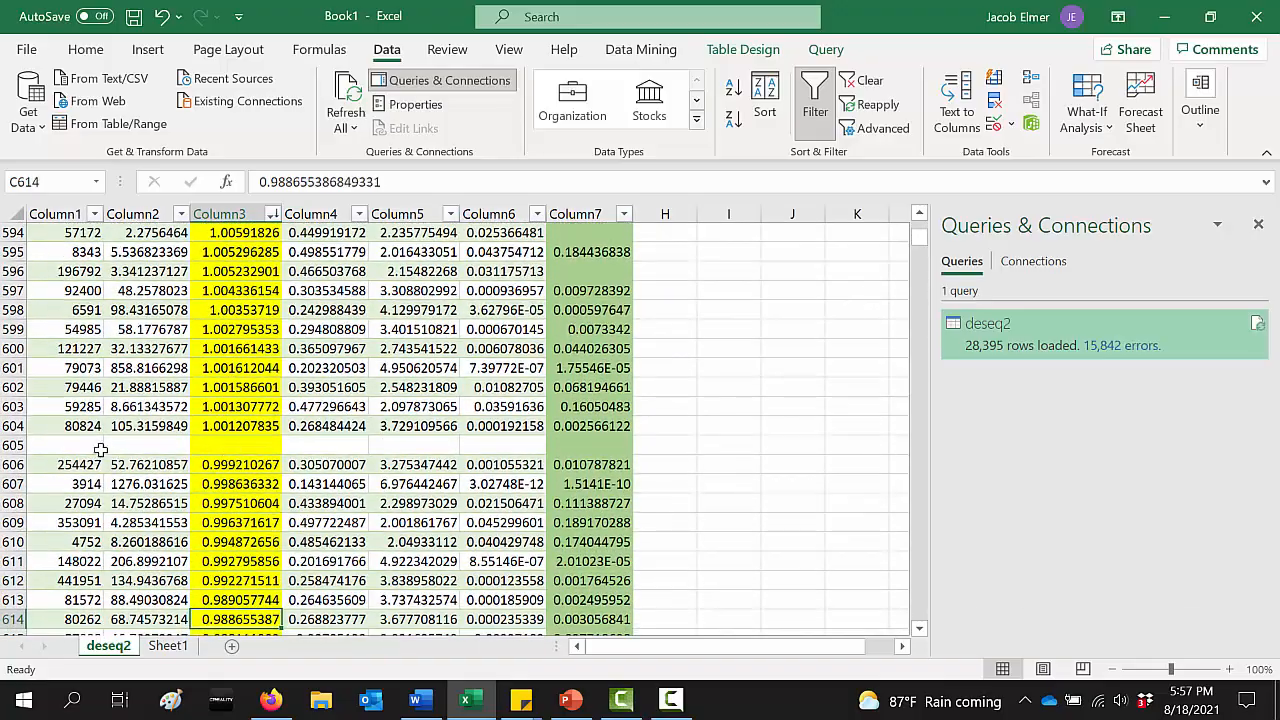
# Select the table data from row 606 down to the end and sort by Column3 cell values, smallest to largest
pyautogui.moveTo(78, 460); pyautogui.dragTo(580, 510)
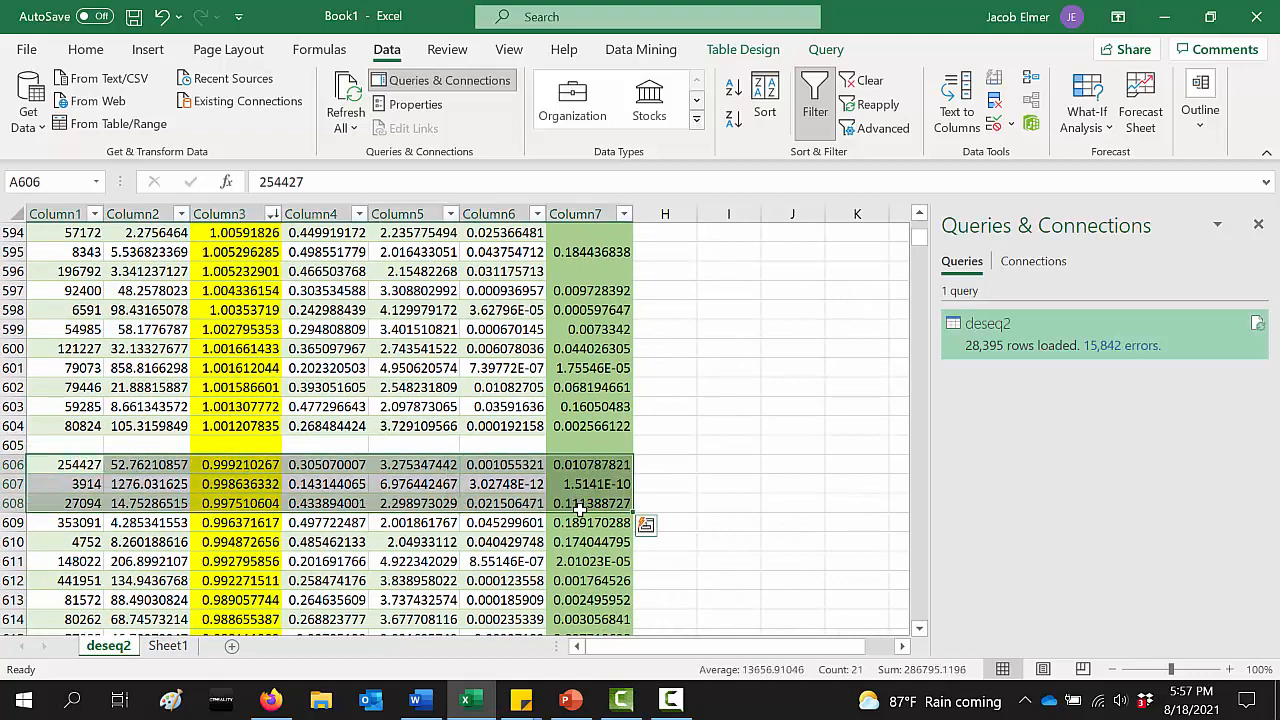
pyautogui.hotkey('ctrl', 'shift', 'Down')
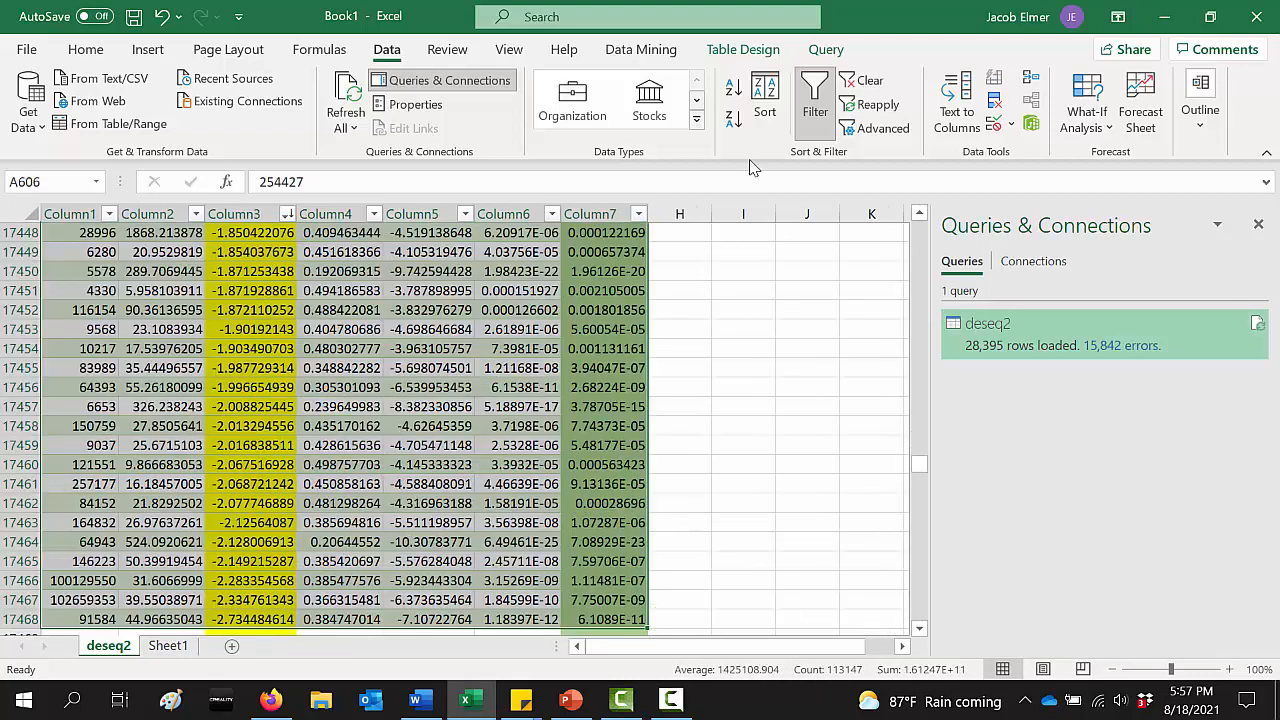
pyautogui.click(772, 108)
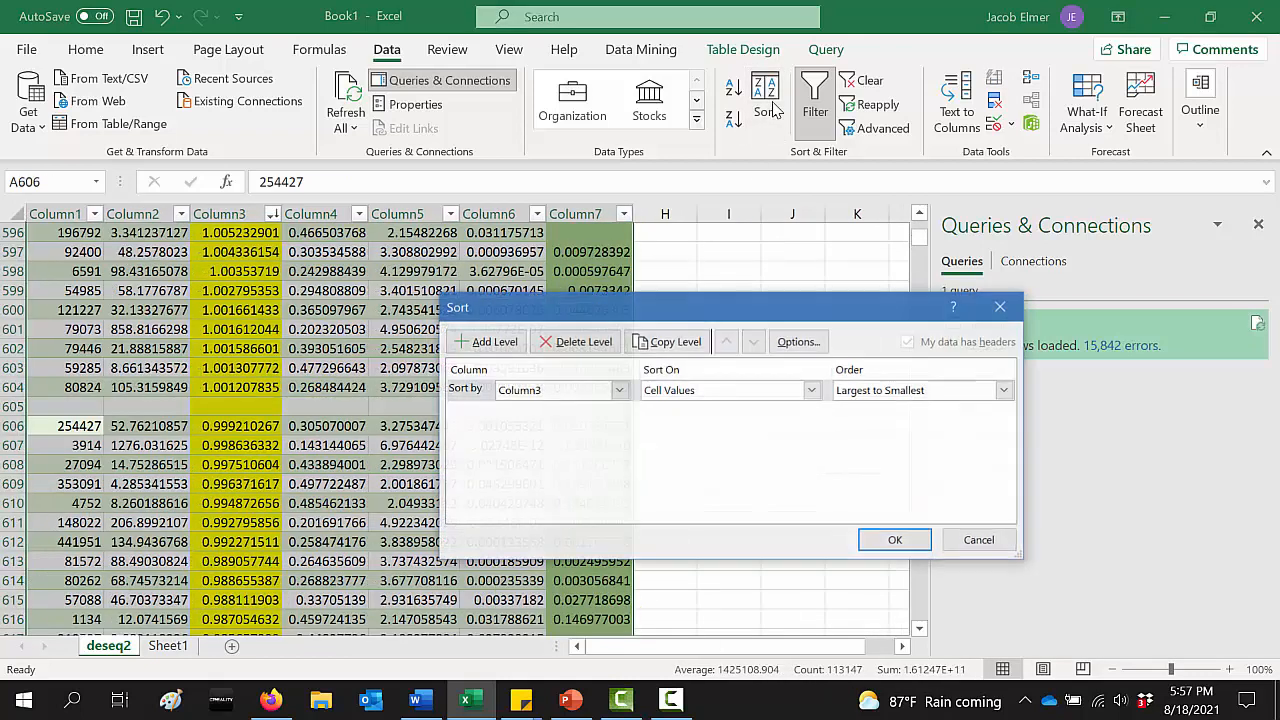
pyautogui.click(897, 393)
pyautogui.click(897, 409)
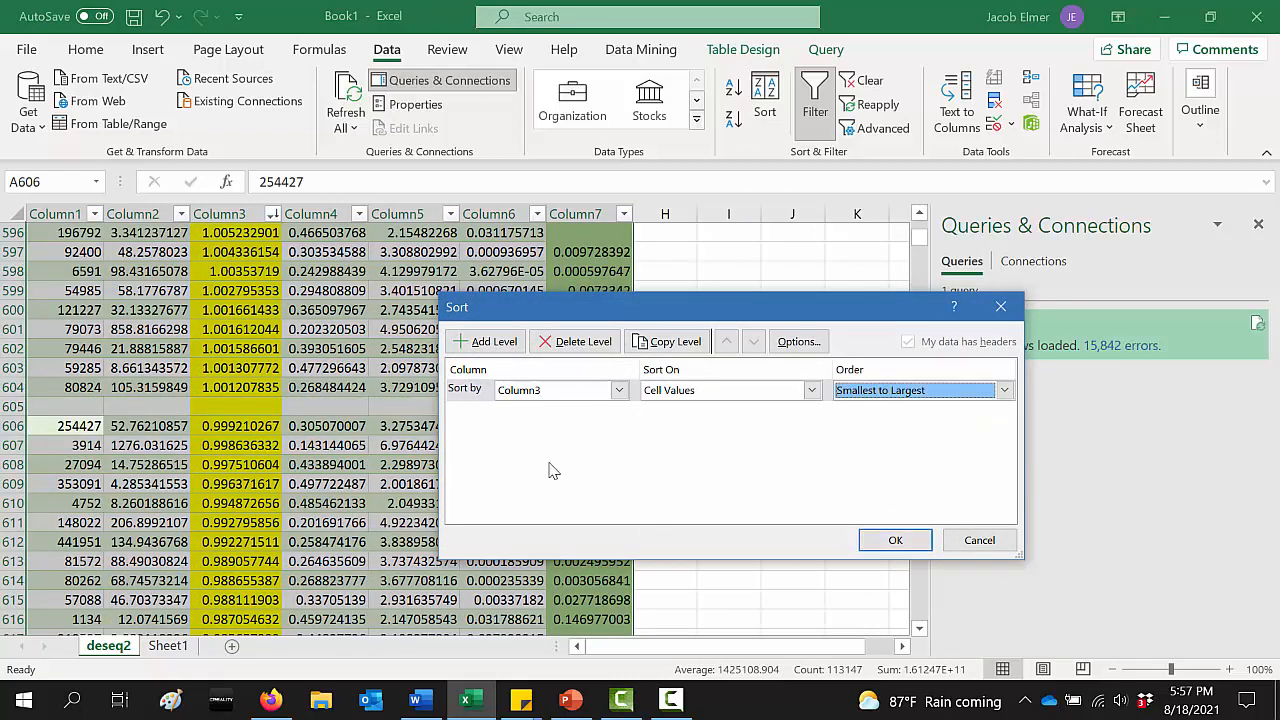
pyautogui.click(896, 541)
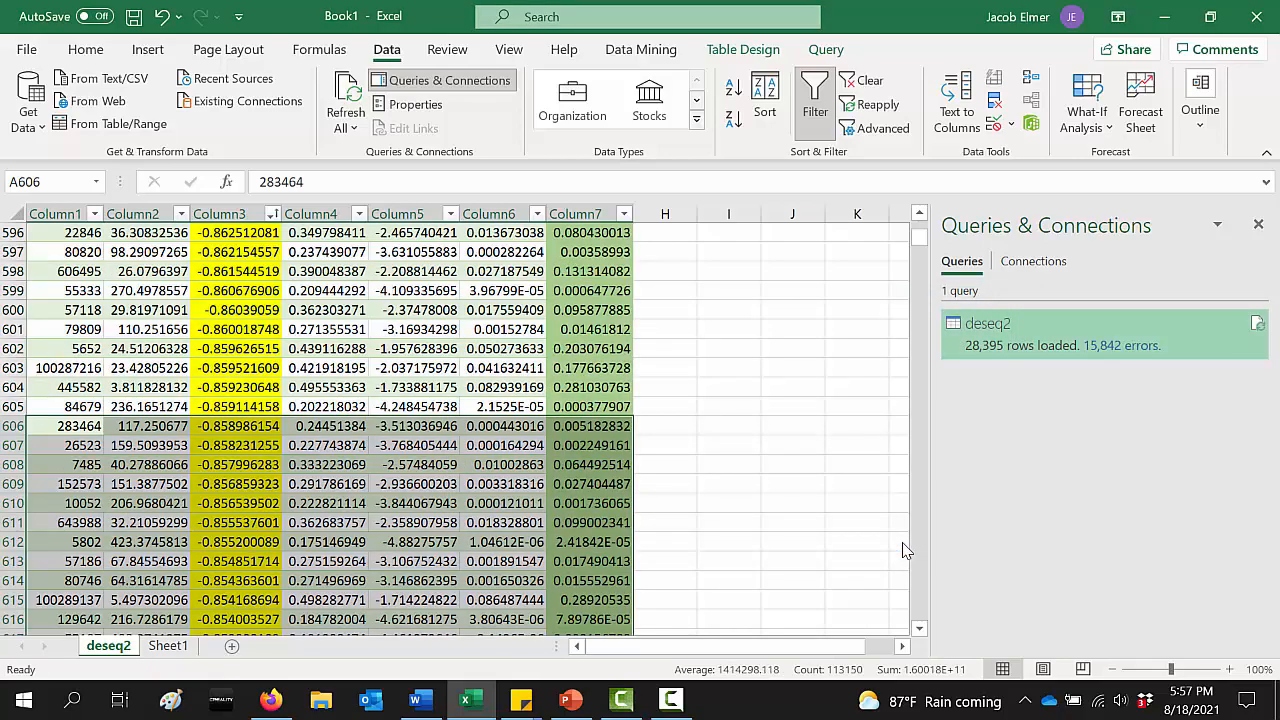
# Check the re-sorted Column3 values from around row 606 back to the first data row
pyautogui.click(360, 483)
pyautogui.press('pageup')
pyautogui.press('pageup')
pyautogui.press('pagedown')
pyautogui.press('pagedown')
pyautogui.press('pagedown')
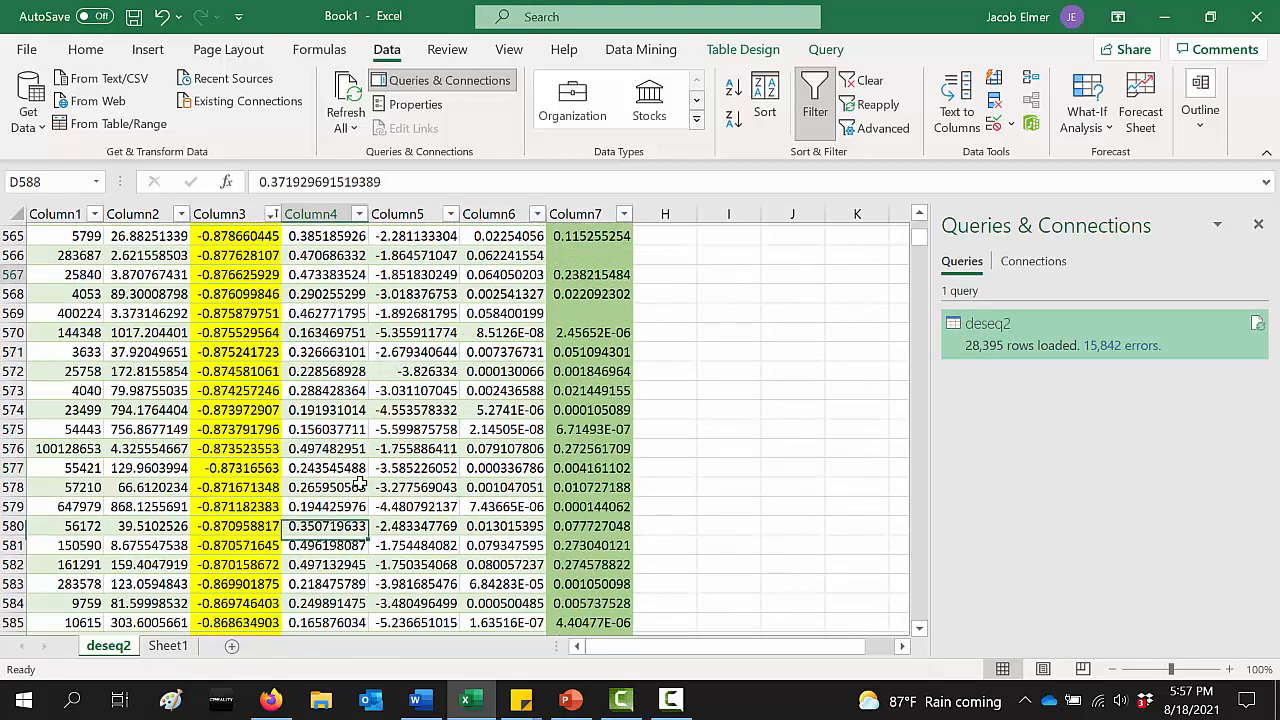
pyautogui.press('pageup')
pyautogui.press('pageup')
pyautogui.press('pageup')
pyautogui.press('pageup')
pyautogui.press('pageup')
pyautogui.press('pageup')
pyautogui.press('pageup')
pyautogui.press('pageup')
pyautogui.press('pageup')
pyautogui.press('pageup')
pyautogui.press('pageup')
pyautogui.press('pageup')
pyautogui.press('pageup')
pyautogui.press('pageup')
pyautogui.press('pageup')
pyautogui.press('pageup')
pyautogui.press('pageup')
pyautogui.press('pageup')
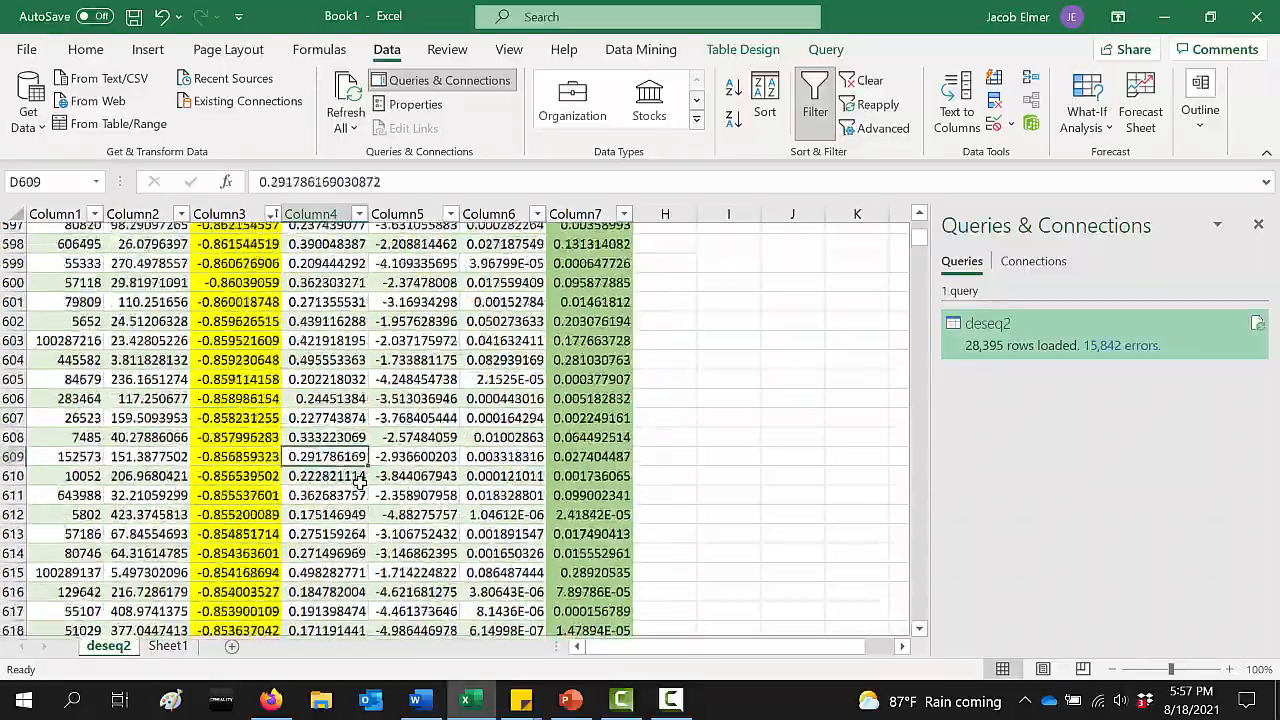
pyautogui.press('pageup')
pyautogui.press('pageup')
pyautogui.press('pageup')
pyautogui.press('pageup')
pyautogui.press('pageup')
pyautogui.press('pageup')
pyautogui.press('pageup')
pyautogui.press('pageup')
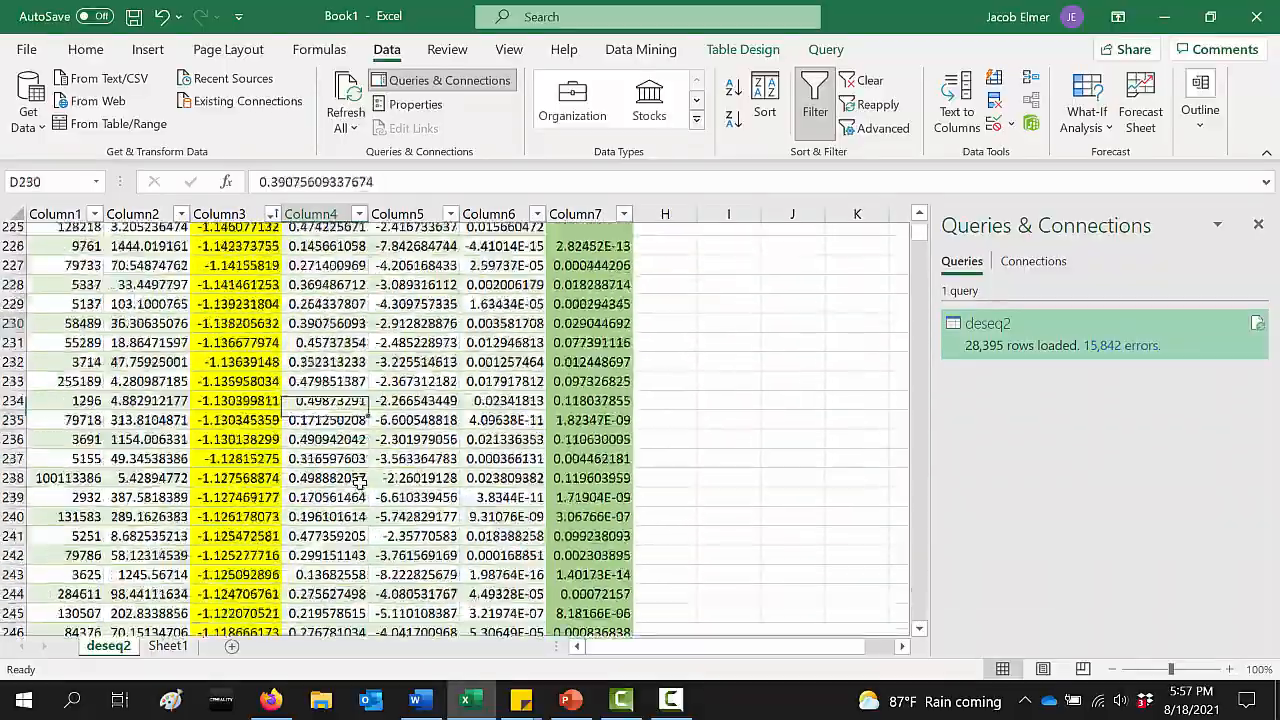
pyautogui.press('pageup')
pyautogui.press('pageup')
pyautogui.press('pageup')
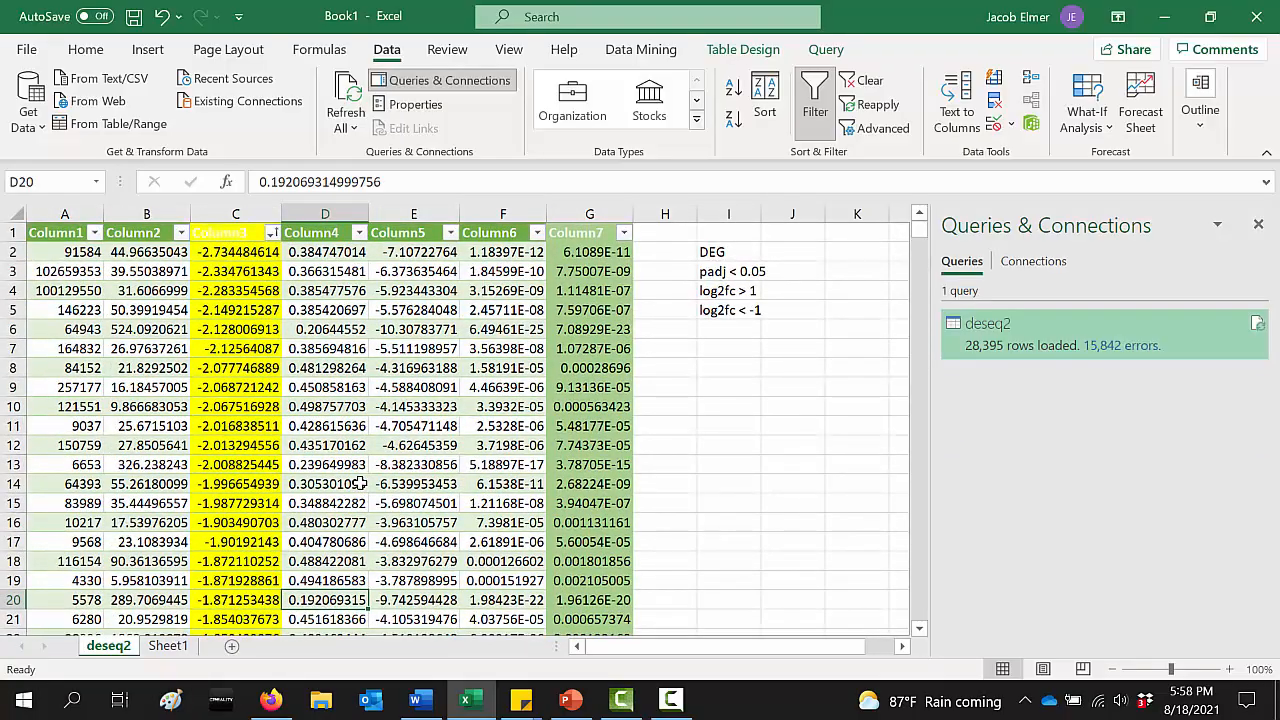
# Look through the Column3 values from row 20 down past row 690 to check the sort order and the separator row
pyautogui.press('pagedown')
pyautogui.press('pagedown')
pyautogui.press('pagedown')
pyautogui.press('pagedown')
pyautogui.press('pagedown')
pyautogui.press('pagedown')
pyautogui.press('pagedown')
pyautogui.press('pagedown')
pyautogui.press('pagedown')
pyautogui.press('pagedown')
pyautogui.press('pagedown')
pyautogui.press('pagedown')
pyautogui.press('pagedown')
pyautogui.press('pagedown')
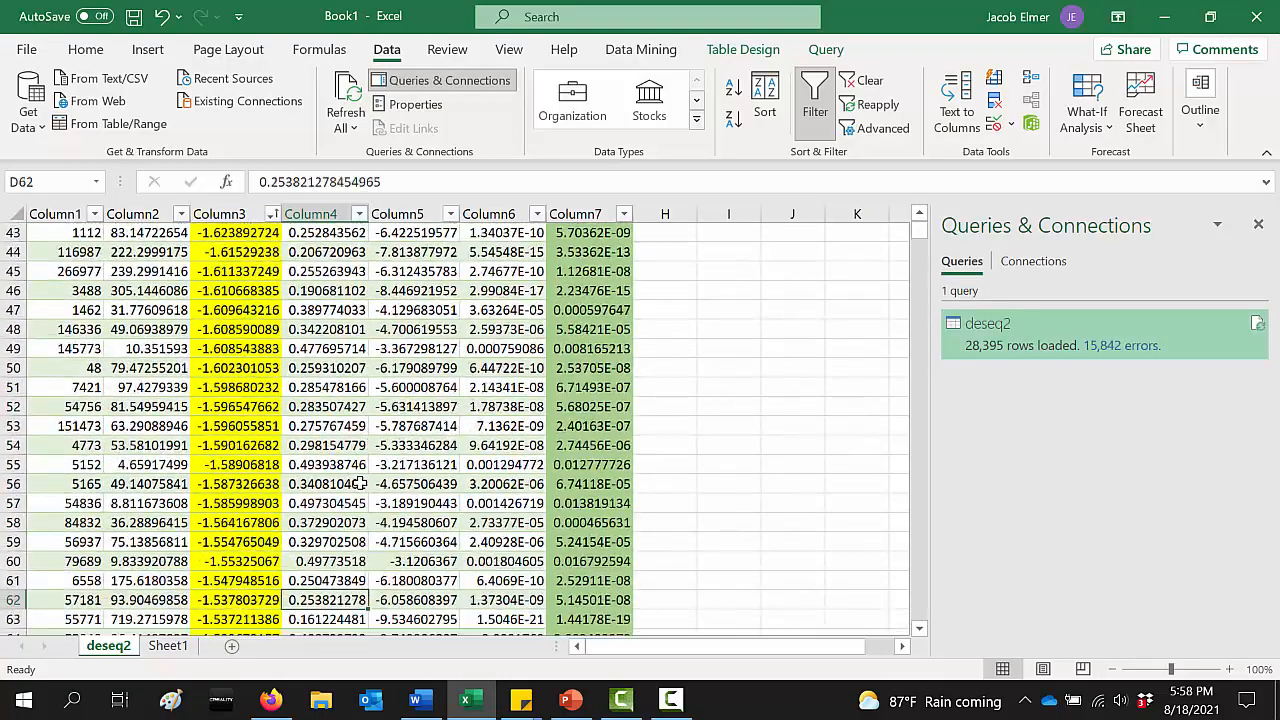
pyautogui.press('pagedown')
pyautogui.press('pagedown')
pyautogui.press('pagedown')
pyautogui.press('pagedown')
pyautogui.press('pagedown')
pyautogui.press('pagedown')
pyautogui.press('pagedown')
pyautogui.press('pagedown')
pyautogui.press('pagedown')
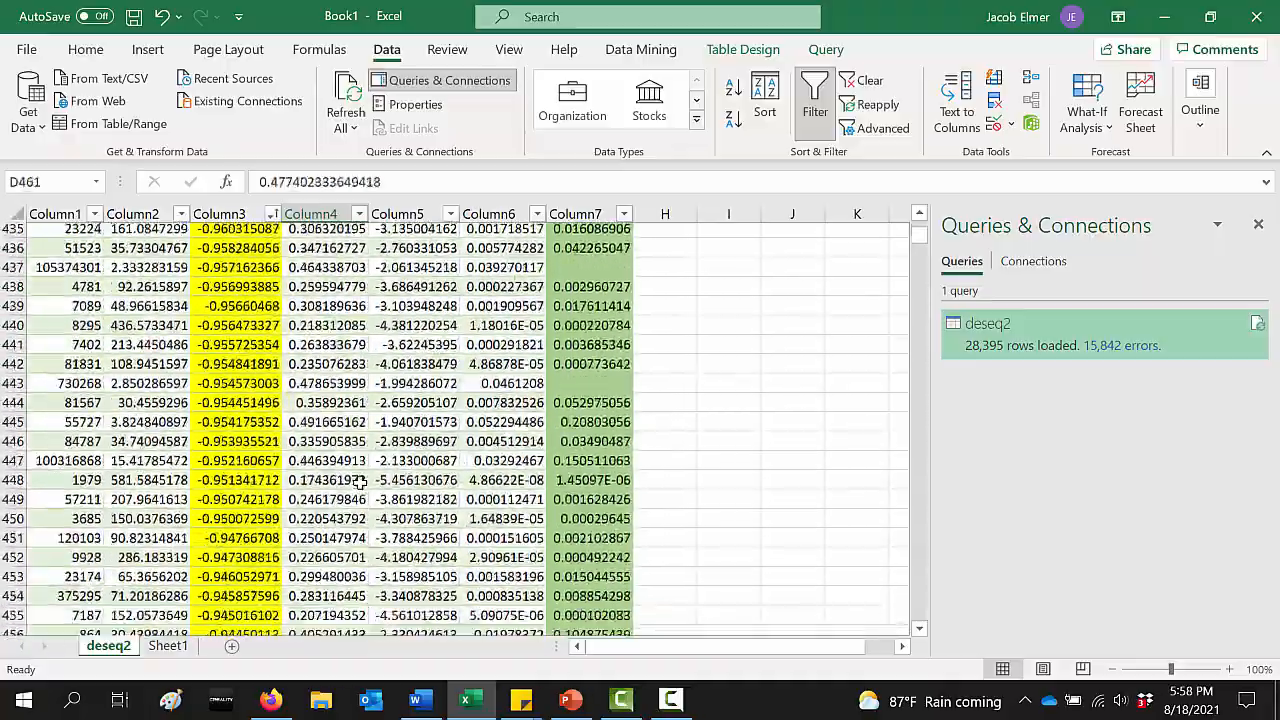
pyautogui.press('pagedown')
pyautogui.press('pagedown')
pyautogui.press('pagedown')
pyautogui.press('pagedown')
pyautogui.press('pagedown')
pyautogui.press('pagedown')
pyautogui.press('pagedown')
pyautogui.press('pagedown')
pyautogui.press('pagedown')
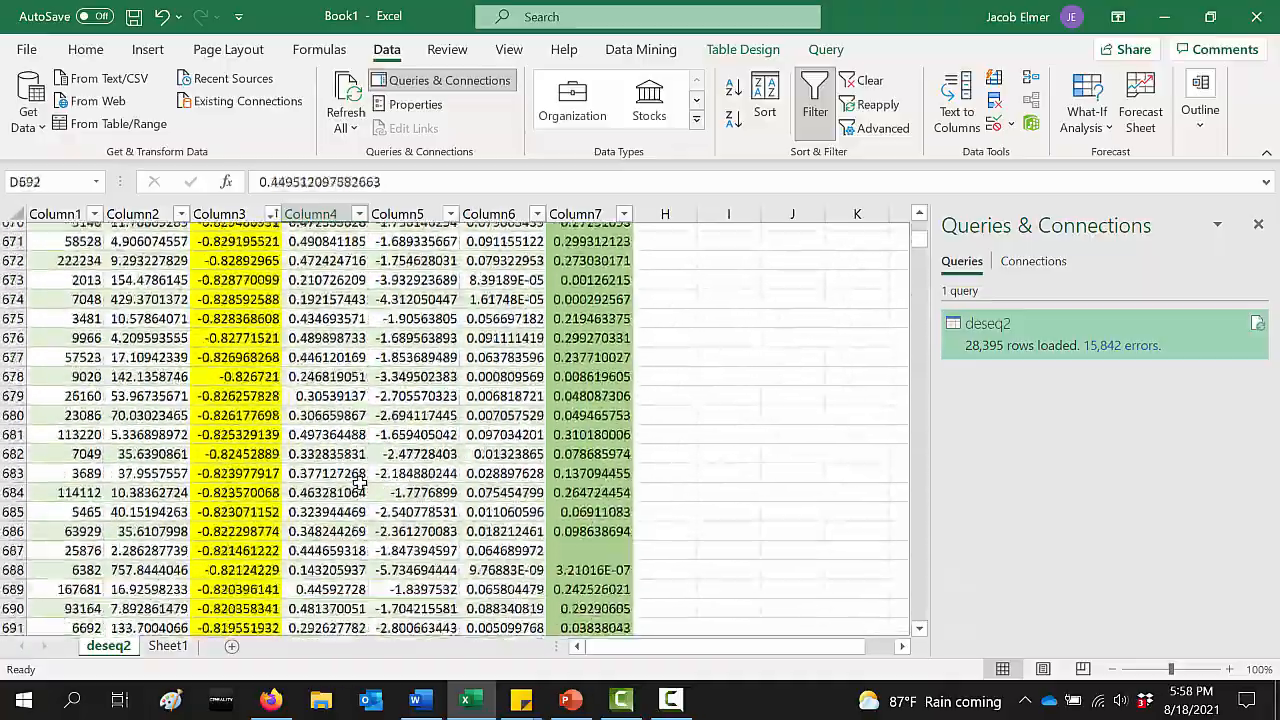
pyautogui.press('pagedown')
pyautogui.press('pagedown')
pyautogui.press('pagedown')
pyautogui.press('pagedown')
pyautogui.press('pagedown')
pyautogui.press('pagedown')
pyautogui.press('pagedown')
pyautogui.press('pagedown')
pyautogui.press('pagedown')
pyautogui.press('pagedown')
pyautogui.press('pagedown')
pyautogui.press('pagedown')
# Return to the start of the table and examine the lowest log2FC values in C2 to C20
pyautogui.hotkey('ctrl', 'Up')
pyautogui.press('Down')
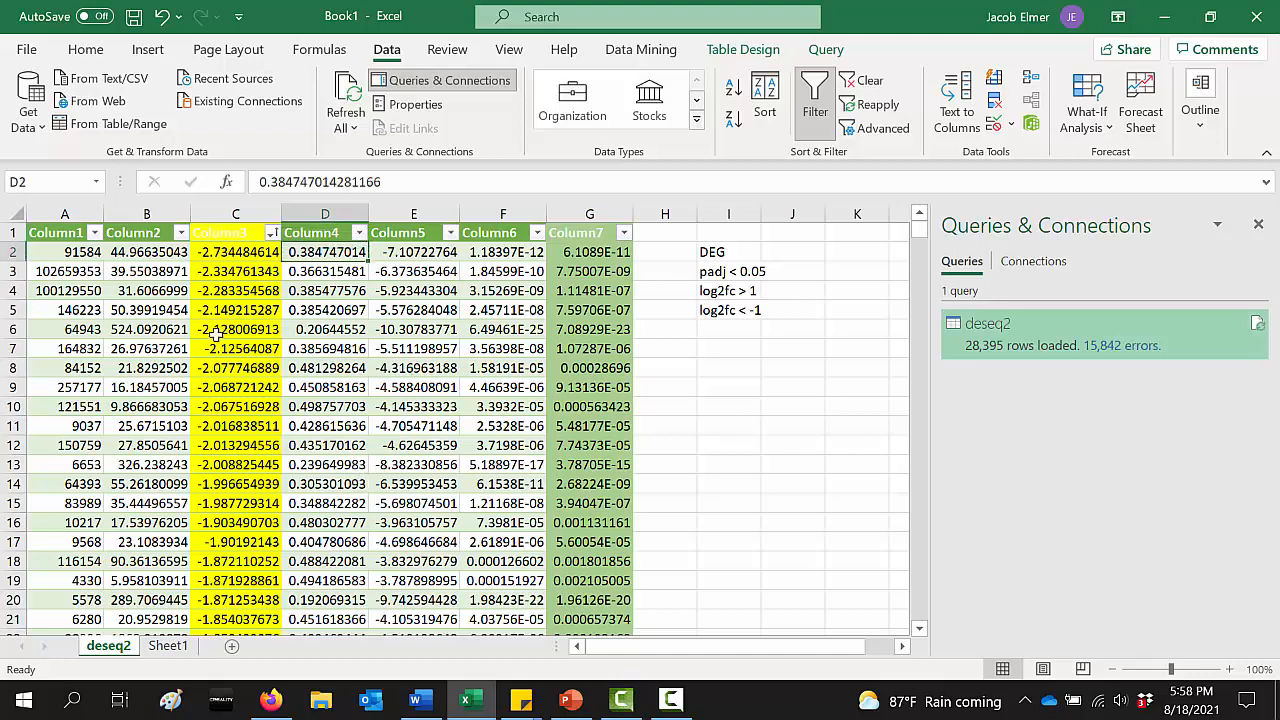
pyautogui.click(205, 333)
pyautogui.moveTo(228, 252); pyautogui.dragTo(235, 598)
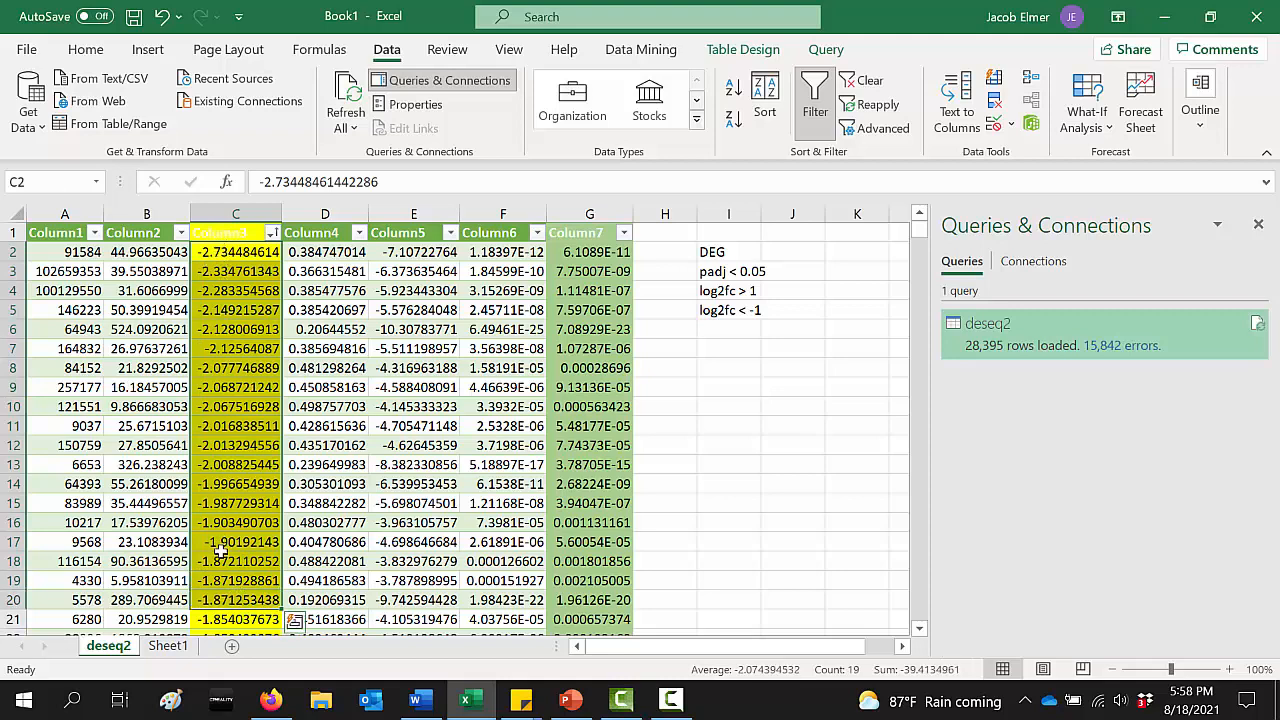
# Find where the sorted Column3 values cross -1 and insert a blank separator row at row 386
pyautogui.click(222, 581)
pyautogui.press('Down')
pyautogui.press('Down')
pyautogui.press('Down')
pyautogui.press('Down')
pyautogui.press('Down')
pyautogui.press('Down')
pyautogui.press('Down')
pyautogui.press('Down')
pyautogui.press('Down')
pyautogui.press('Down')
pyautogui.press('Down')
pyautogui.press('Down')
pyautogui.press('Down')
pyautogui.press('Down')
pyautogui.press('Down')
pyautogui.press('Down')
pyautogui.press('Down')
pyautogui.press('Down')
pyautogui.press('Down')
pyautogui.press('Down')
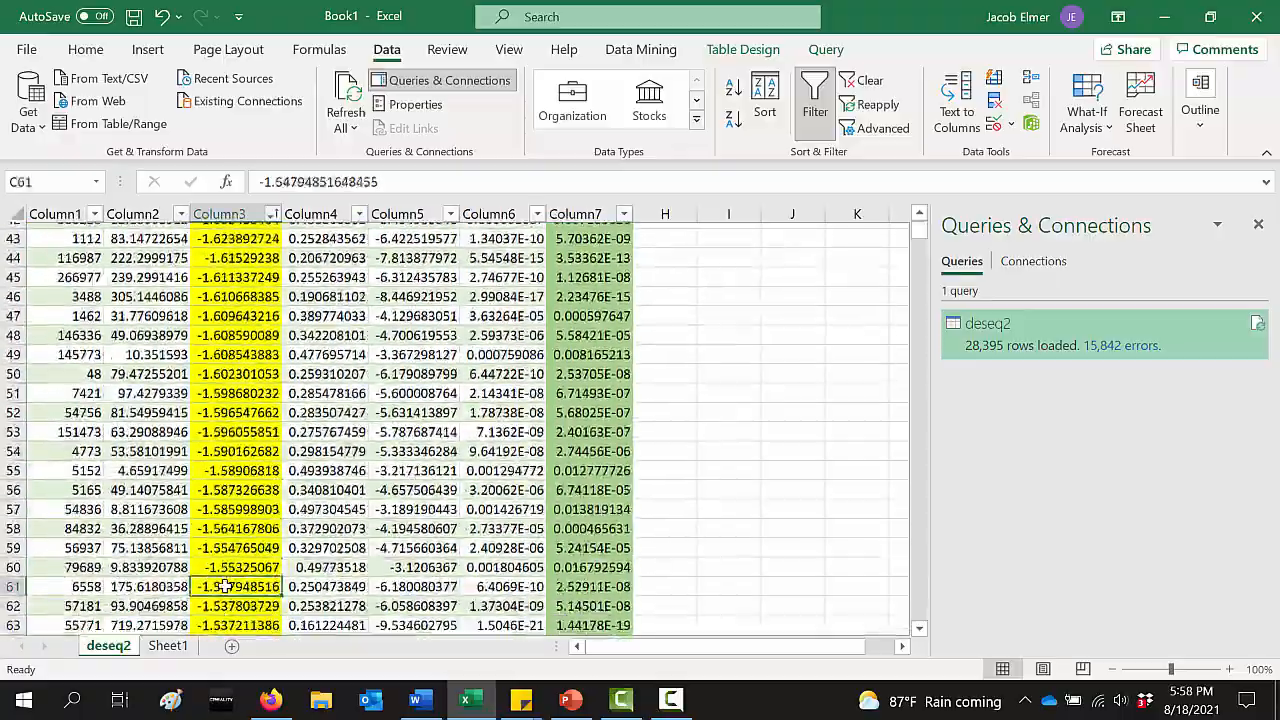
pyautogui.press('Down')
pyautogui.press('Down')
pyautogui.press('Down')
pyautogui.press('Down')
pyautogui.press('Down')
pyautogui.press('Down')
pyautogui.press('Down')
pyautogui.press('Down')
pyautogui.press('Down')
pyautogui.press('Down')
pyautogui.press('Down')
pyautogui.press('Down')
pyautogui.press('Down')
pyautogui.press('Down')
pyautogui.press('Down')
pyautogui.press('Down')
pyautogui.press('Down')
pyautogui.press('Down')
pyautogui.press('Down')
pyautogui.press('Down')
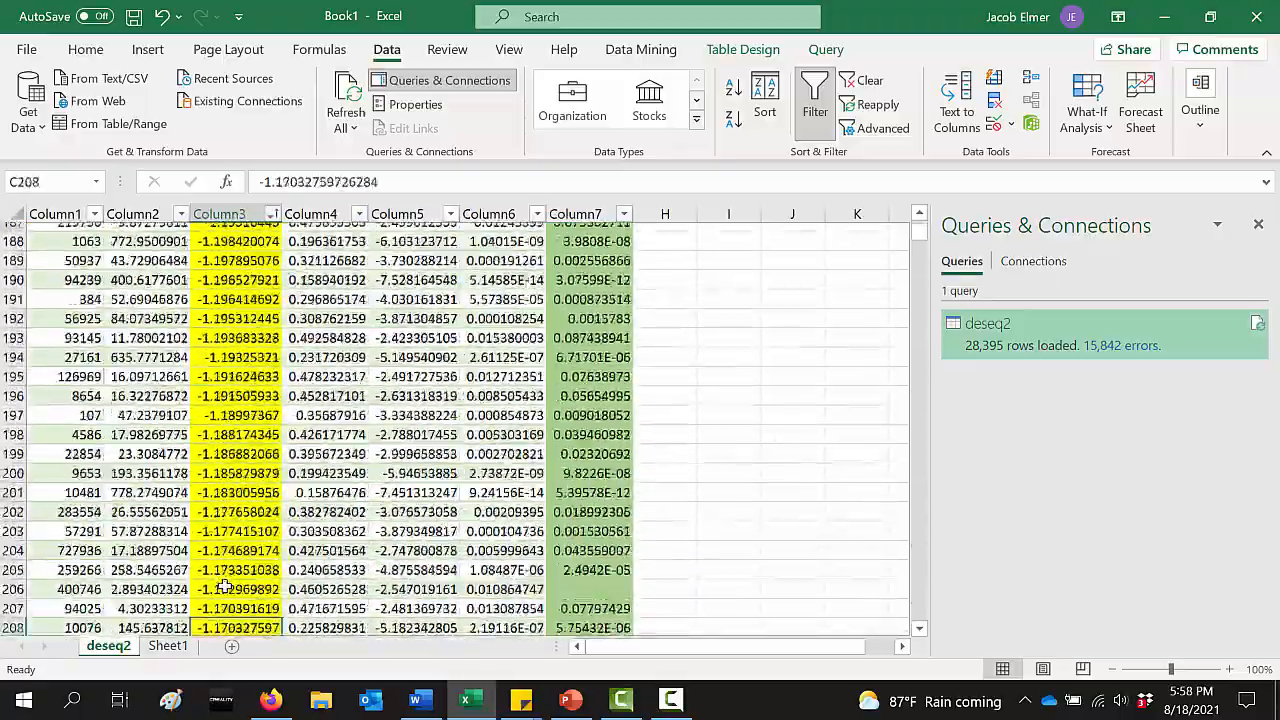
pyautogui.press('Down')
pyautogui.press('Down')
pyautogui.press('Down')
pyautogui.press('Down')
pyautogui.press('Down')
pyautogui.press('Down')
pyautogui.press('Down')
pyautogui.press('Down')
pyautogui.press('Down')
pyautogui.press('Down')
pyautogui.press('Down')
pyautogui.press('Down')
pyautogui.press('Down')
pyautogui.press('Down')
pyautogui.press('Down')
pyautogui.press('Down')
pyautogui.press('Down')
pyautogui.press('Down')
pyautogui.press('Down')
pyautogui.press('Down')
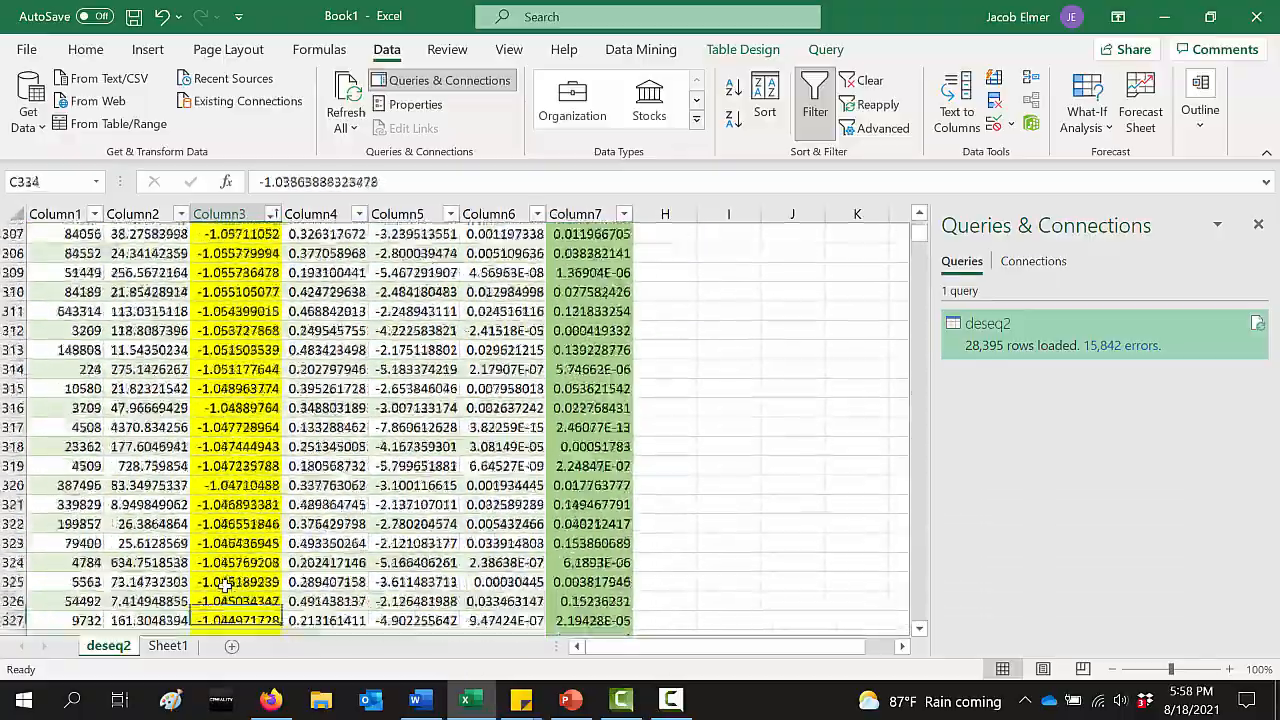
pyautogui.press('Down')
pyautogui.press('Down')
pyautogui.press('Down')
pyautogui.press('Down')
pyautogui.press('Down')
pyautogui.press('Down')
pyautogui.press('Down')
pyautogui.press('Down')
pyautogui.press('Down')
pyautogui.press('Down')
pyautogui.press('Down')
pyautogui.press('Down')
pyautogui.press('Down')
pyautogui.press('Down')
pyautogui.press('Down')
pyautogui.press('Down')
pyautogui.press('Down')
pyautogui.press('Down')
pyautogui.press('Down')
pyautogui.press('Down')
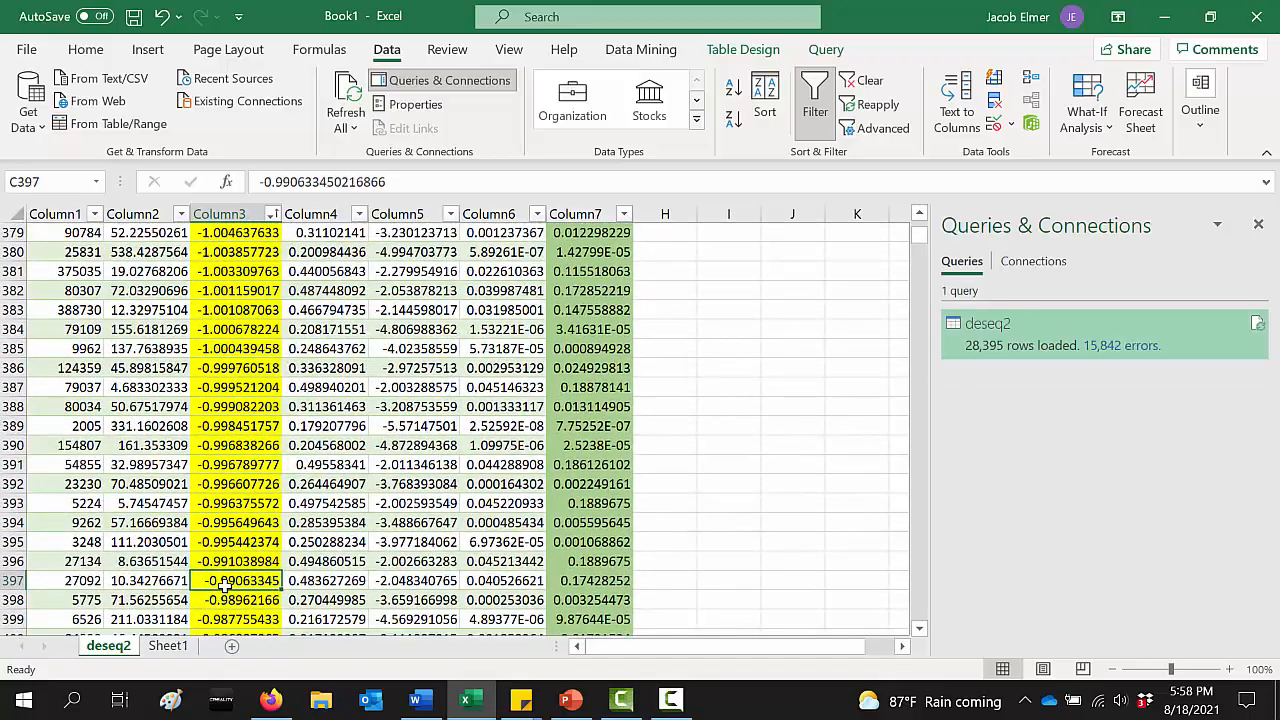
pyautogui.click(12, 367)
pyautogui.rightClick(12, 367)
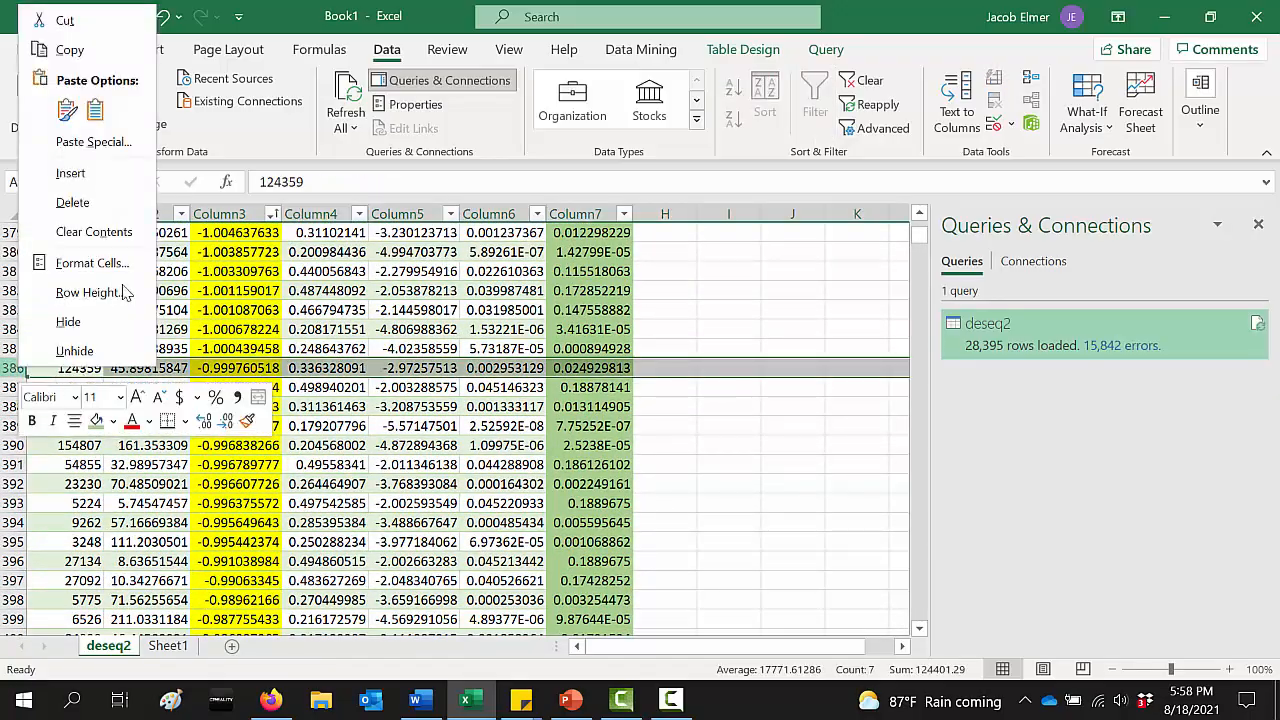
pyautogui.click(70, 173)
pyautogui.click(415, 387)
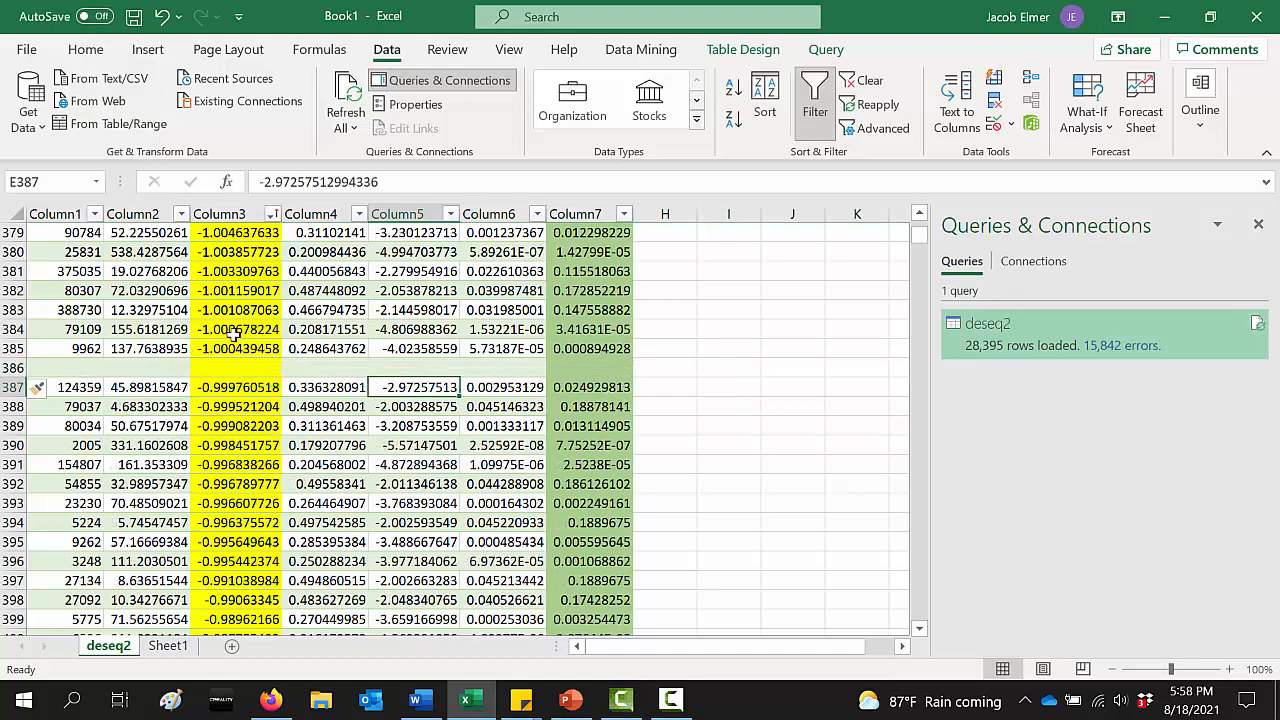
# Examine the Column3 values directly above and below the blank separator row at row 386
pyautogui.moveTo(82, 348); pyautogui.dragTo(222, 238)
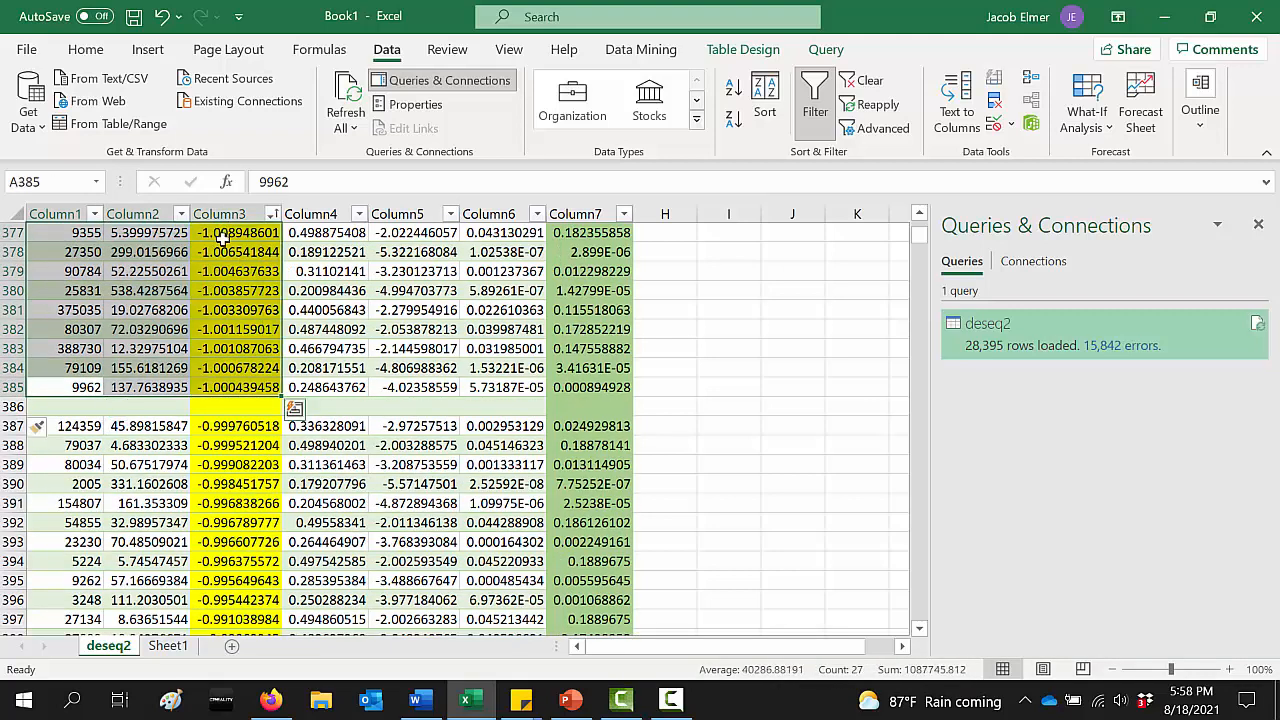
pyautogui.moveTo(250, 445); pyautogui.dragTo(247, 541)
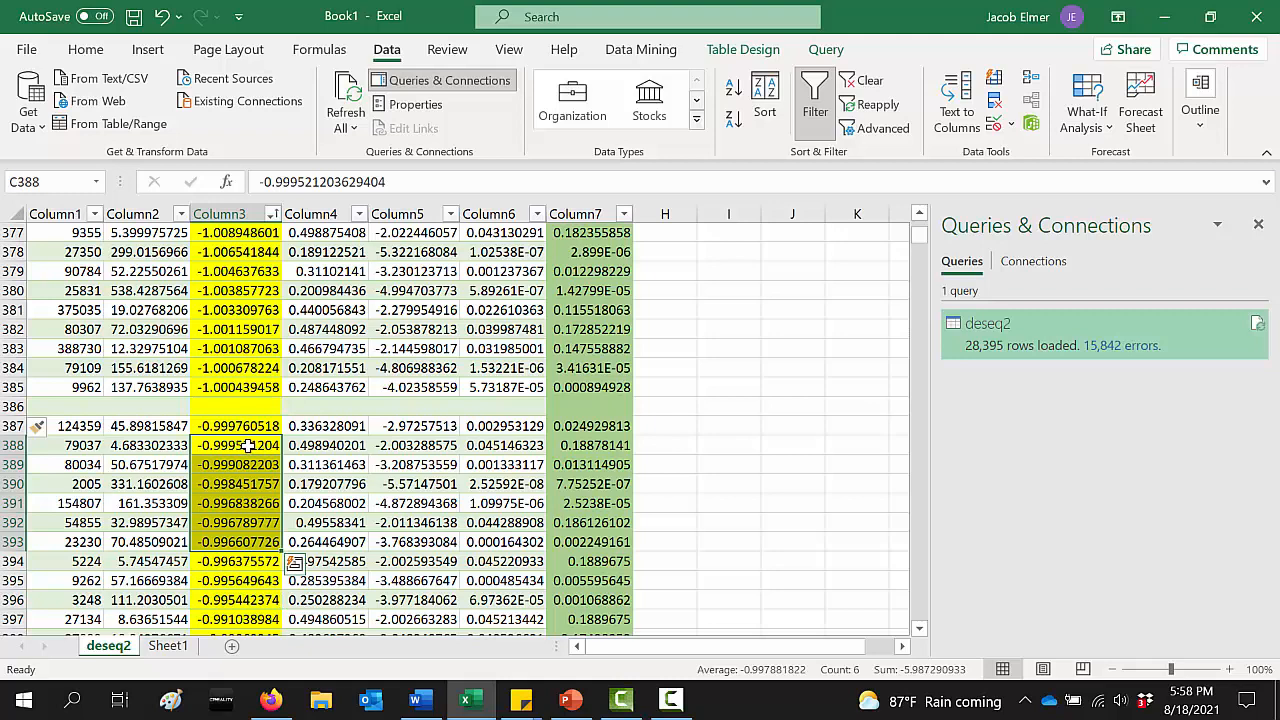
pyautogui.moveTo(70, 428); pyautogui.dragTo(612, 500)
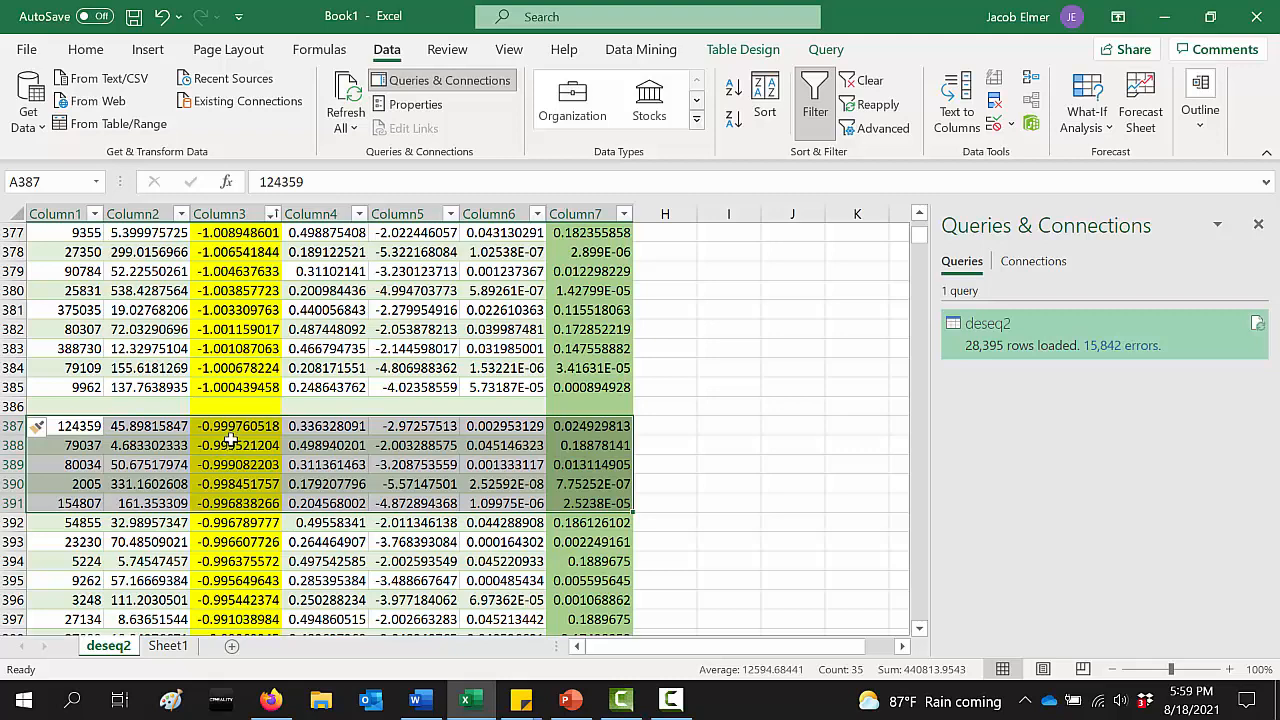
# Return to the start of the table and review the DEG cutoff notes beside it
pyautogui.click(246, 382)
pyautogui.hotkey('ctrl', 'Up')
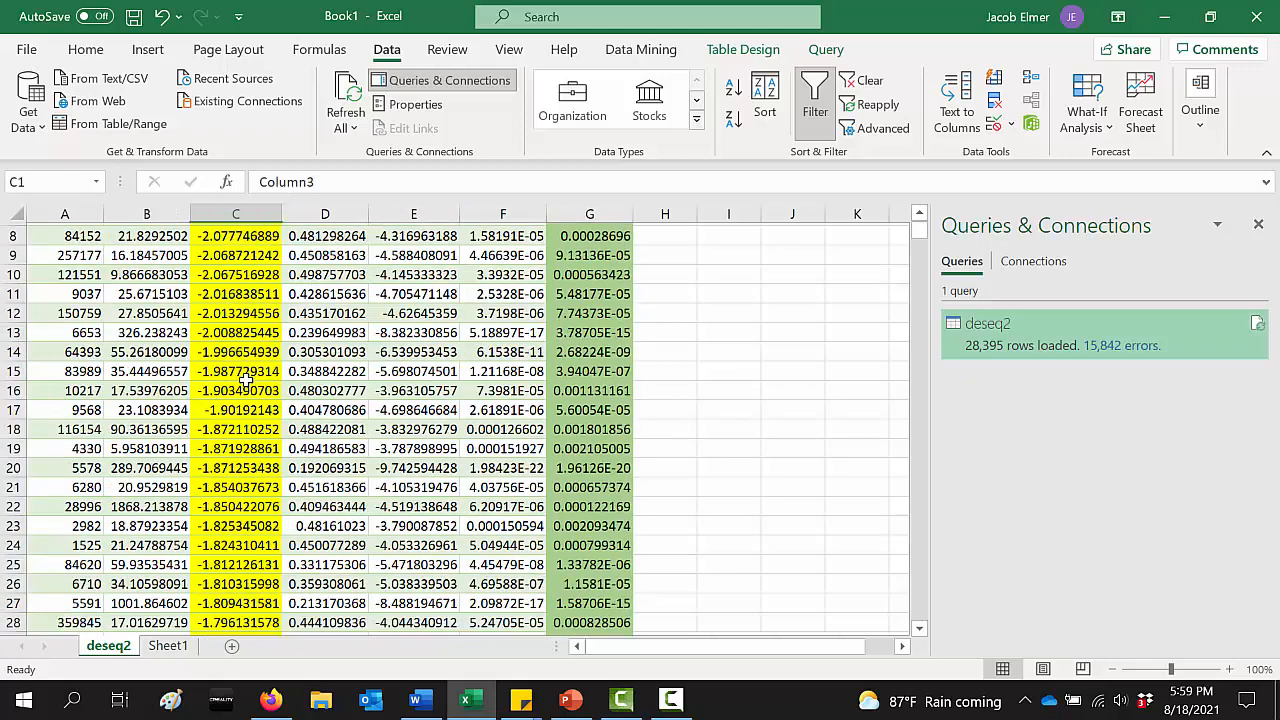
pyautogui.moveTo(738, 254); pyautogui.dragTo(810, 293)
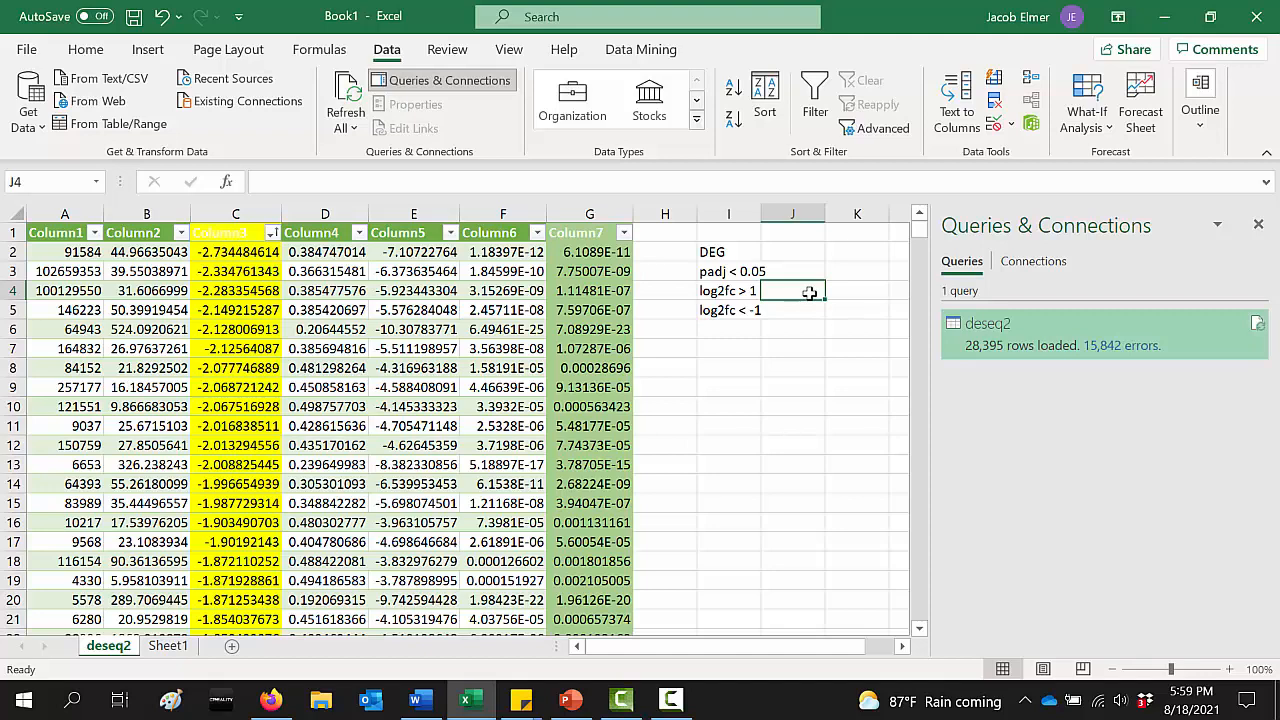
# Review the DESeq2 and Excel import instructions in the Word document and the mRNA-seq workflow slide in PowerPoint
pyautogui.click(415, 700)
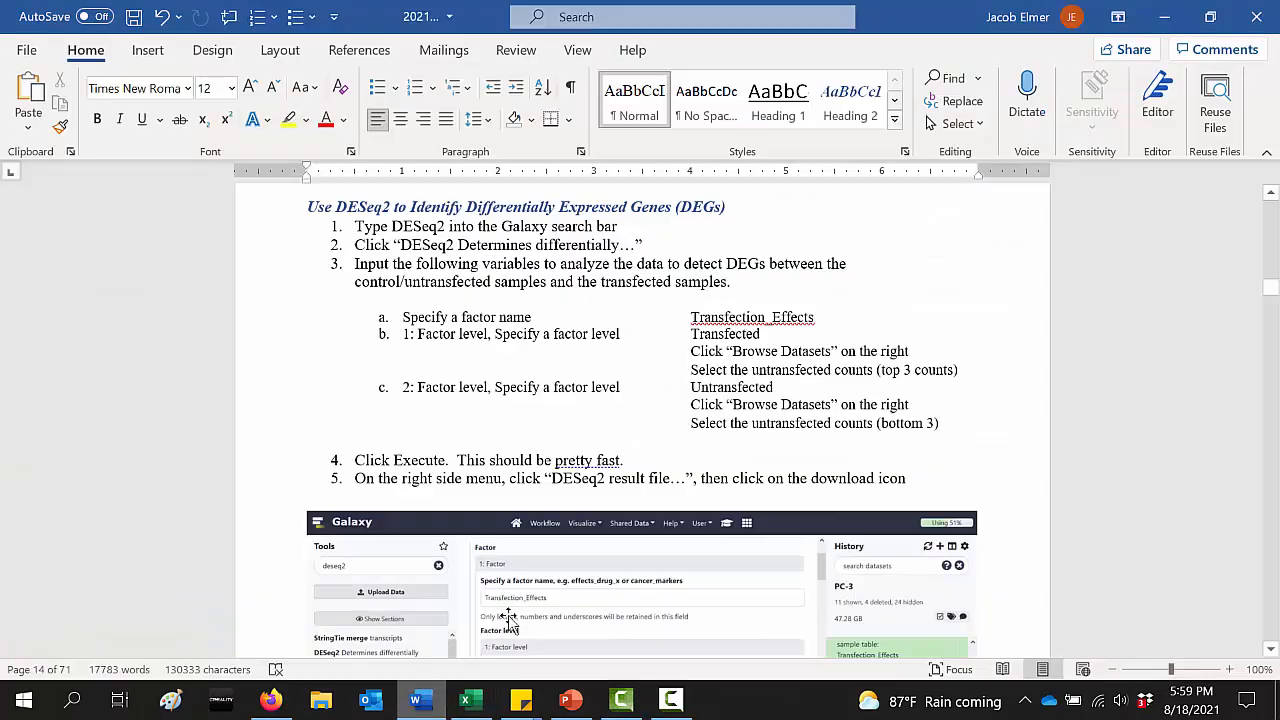
pyautogui.scroll(-8, 831, 454)
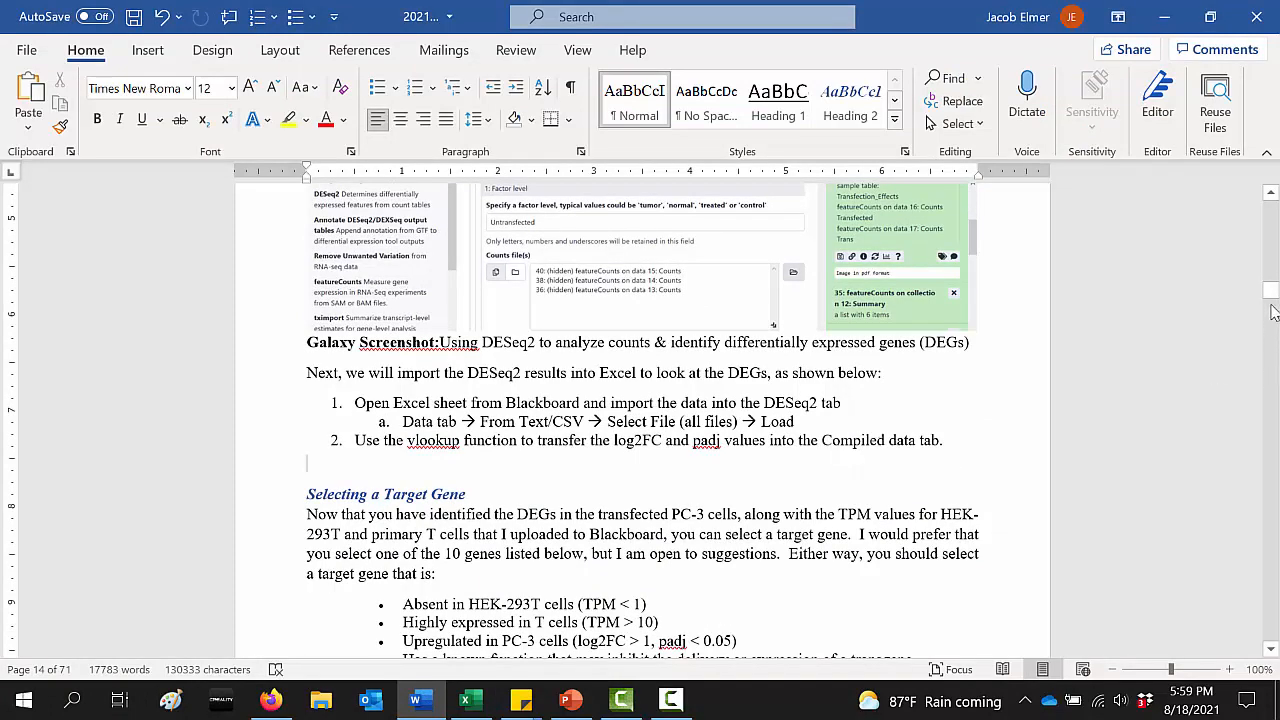
pyautogui.click(1271, 193)
pyautogui.click(1272, 195)
pyautogui.click(1272, 195)
pyautogui.click(1272, 195)
pyautogui.click(1272, 195)
pyautogui.click(1272, 195)
pyautogui.click(1272, 195)
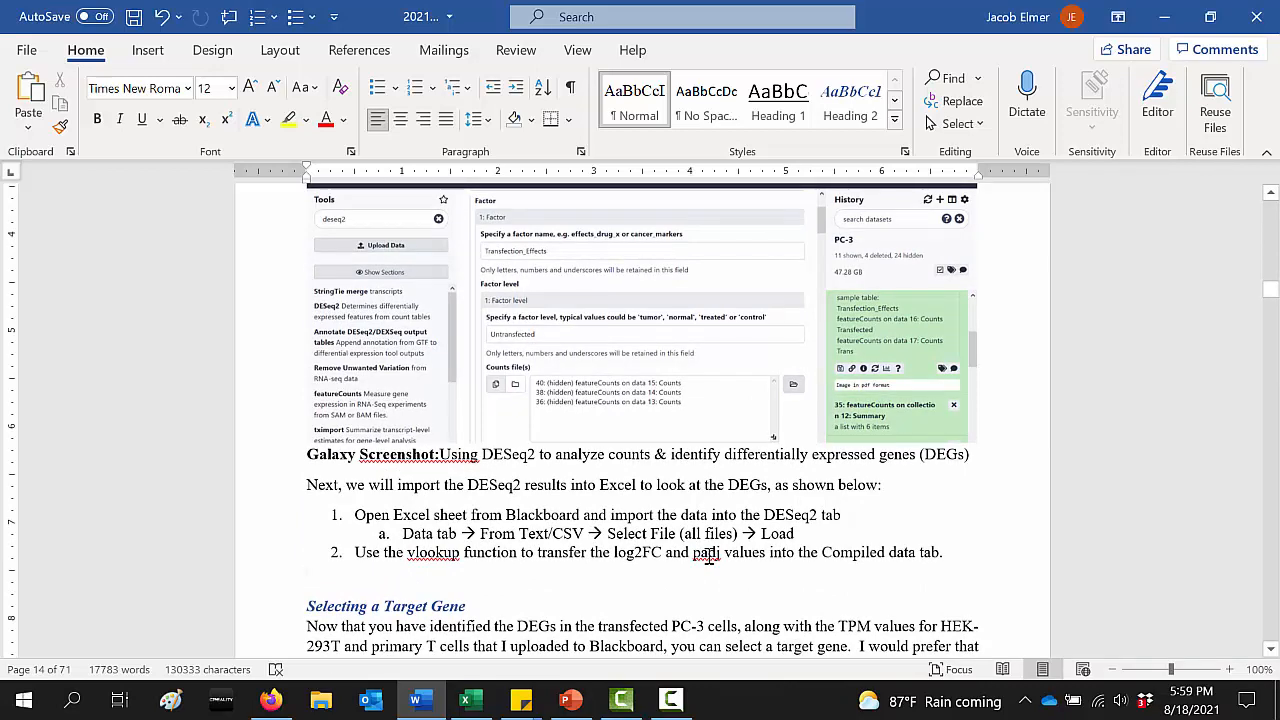
pyautogui.click(569, 701)
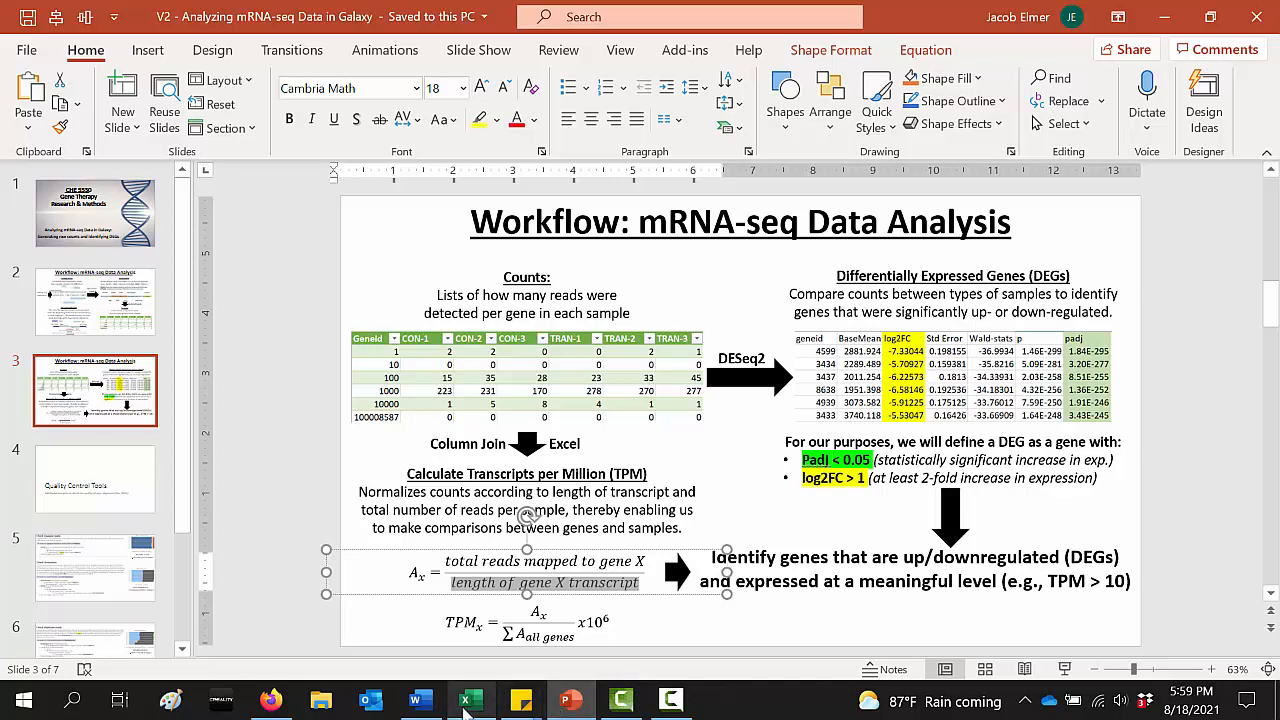
# Switch back to the Excel workbook and examine the most downregulated genes in A2 to G13
pyautogui.moveTo(463, 706)
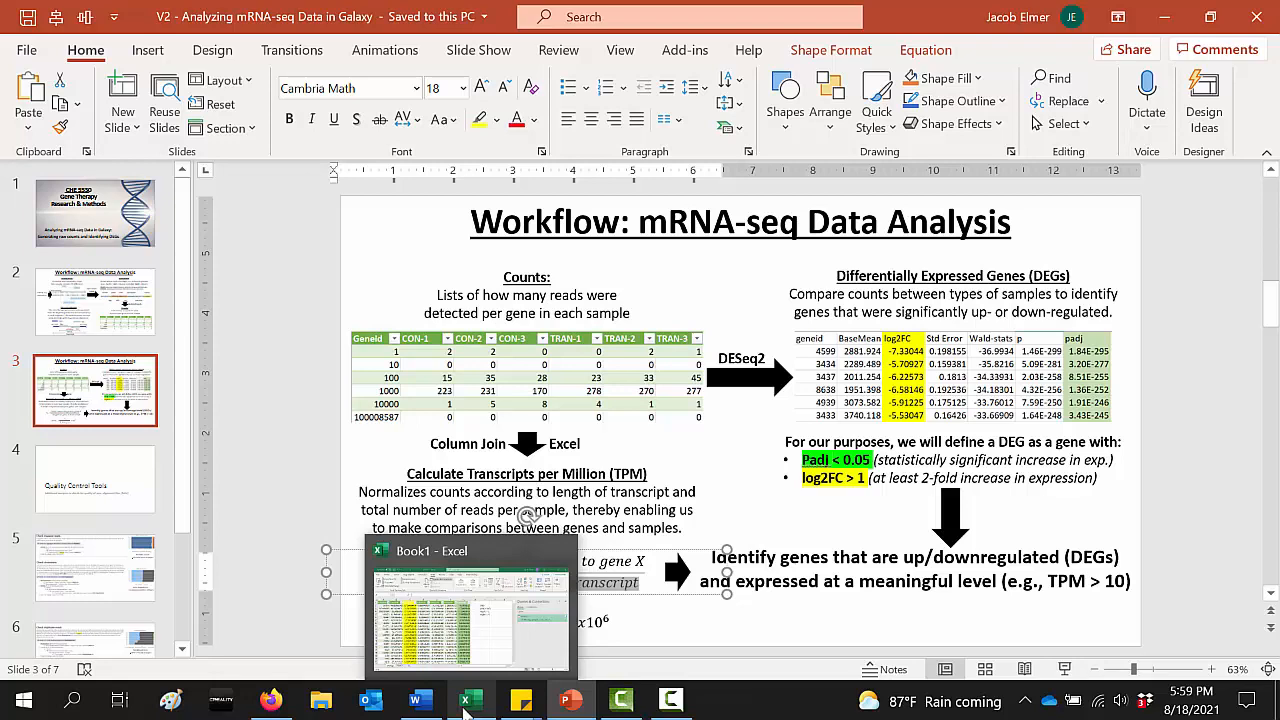
pyautogui.click(463, 706)
pyautogui.click(290, 390)
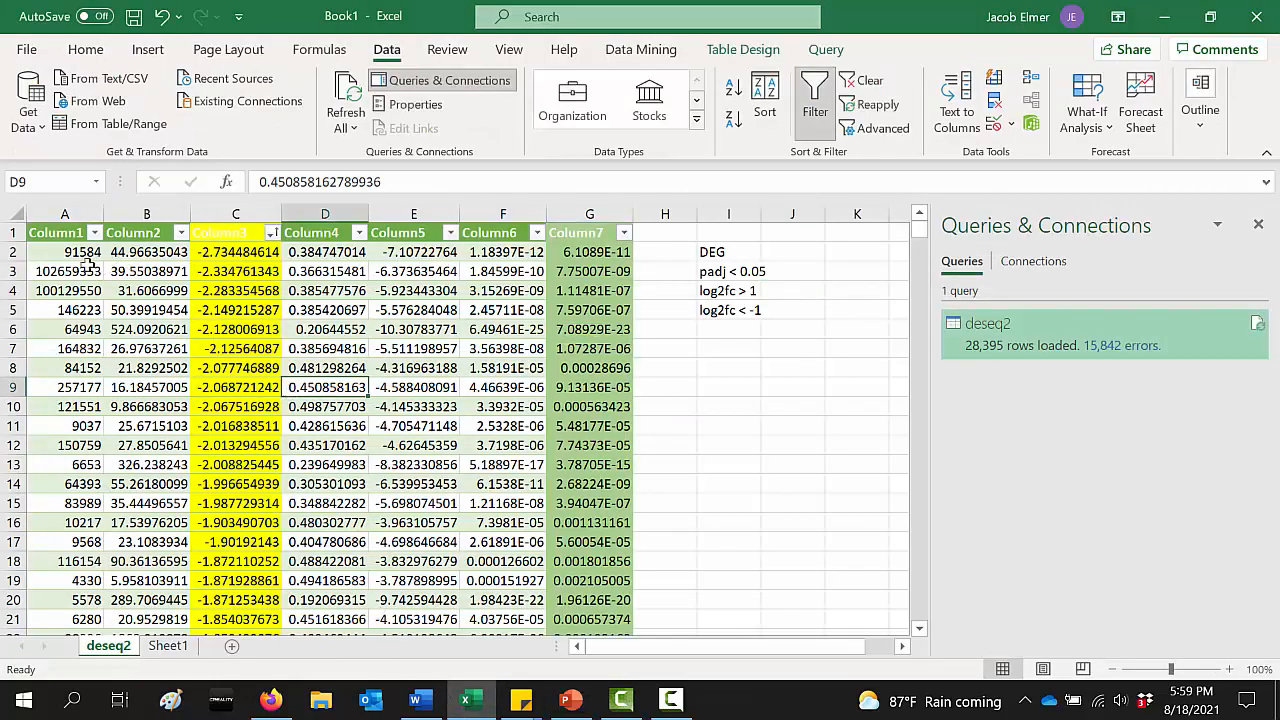
pyautogui.moveTo(78, 252); pyautogui.dragTo(582, 461)
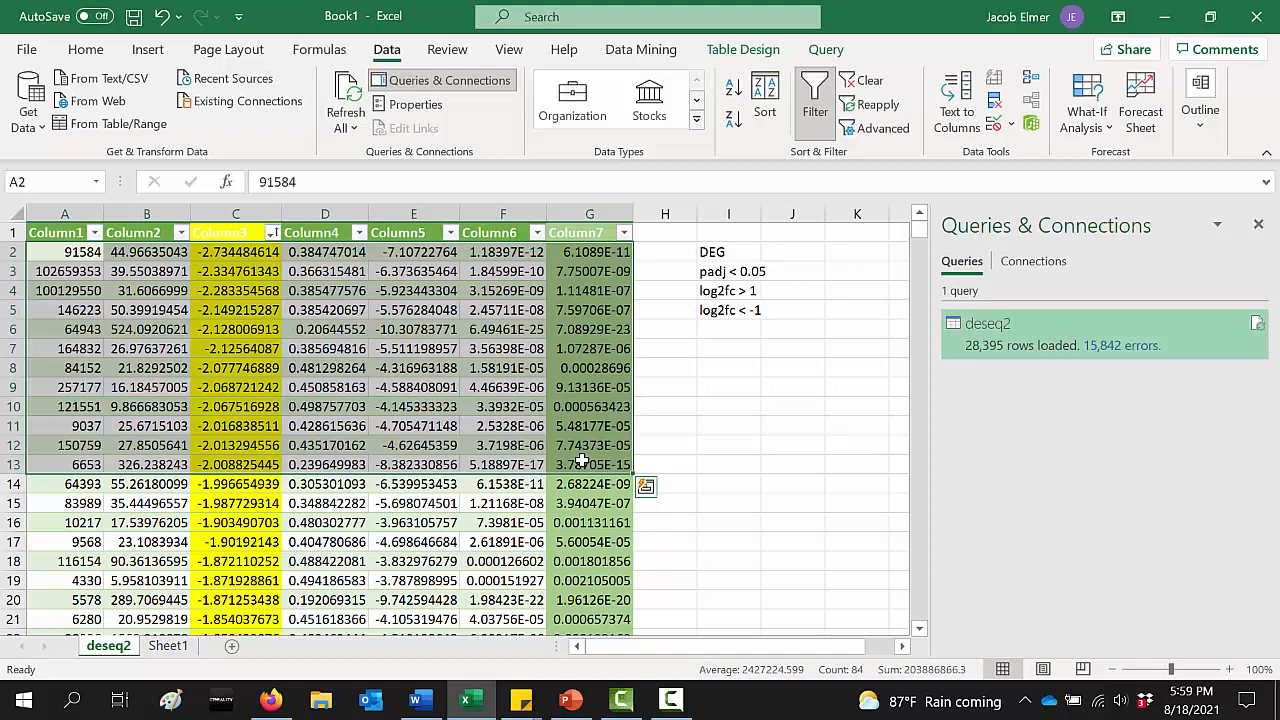
pyautogui.click(462, 387)
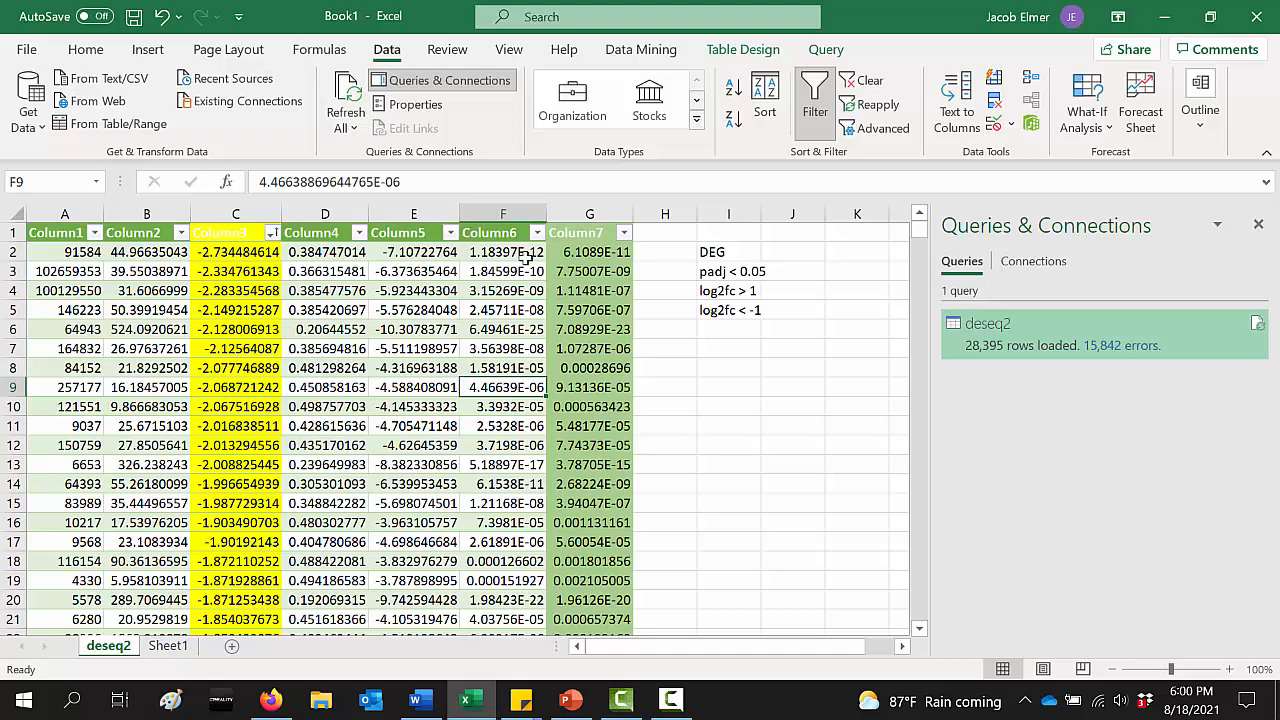
pyautogui.click(670, 700)
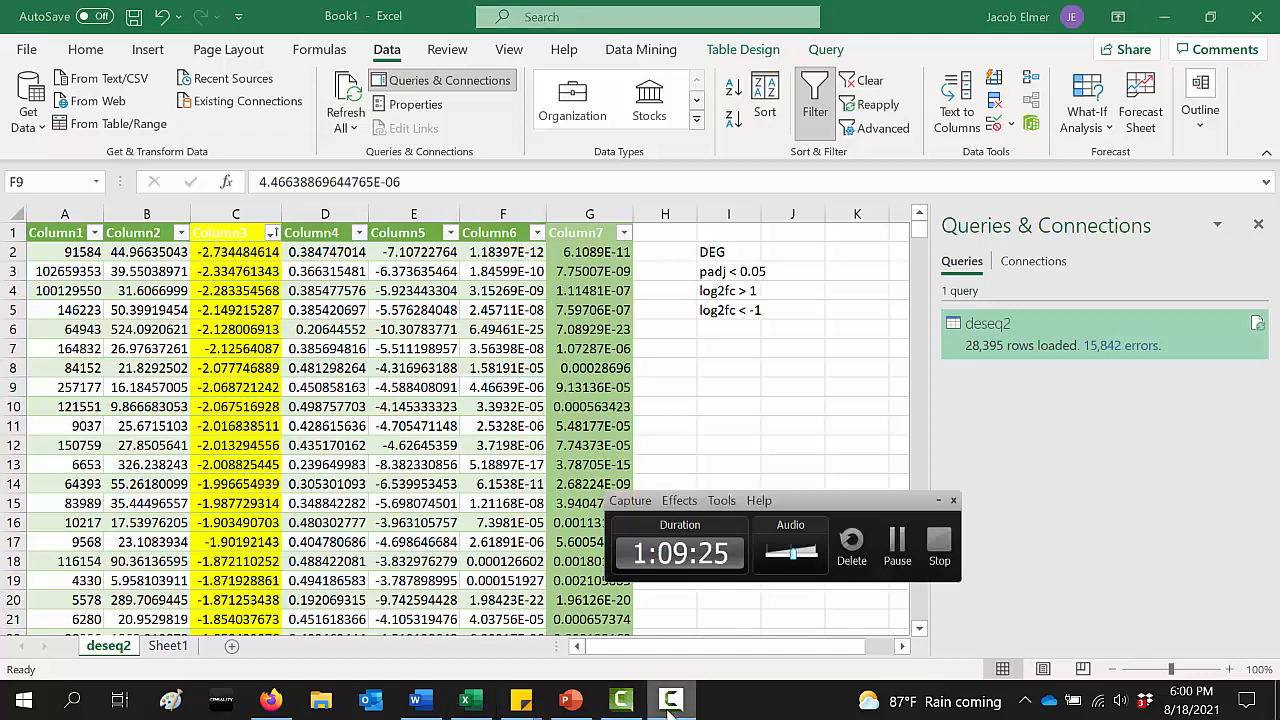